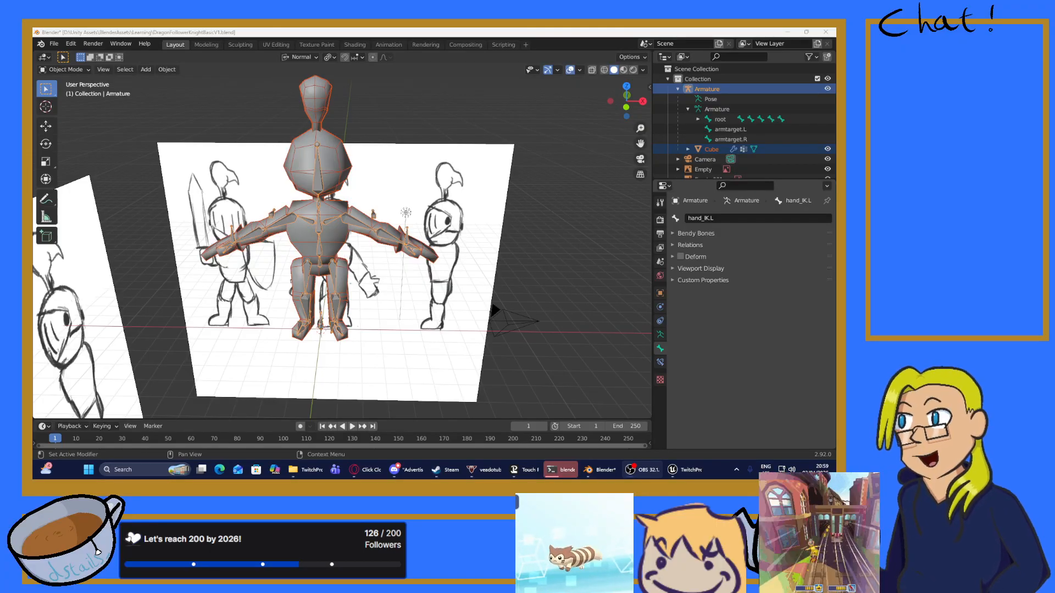
# Step: Examine the knight's mesh and armature from several sides, including a close look at the leg bones and the knees
pyautogui.click(416, 31)
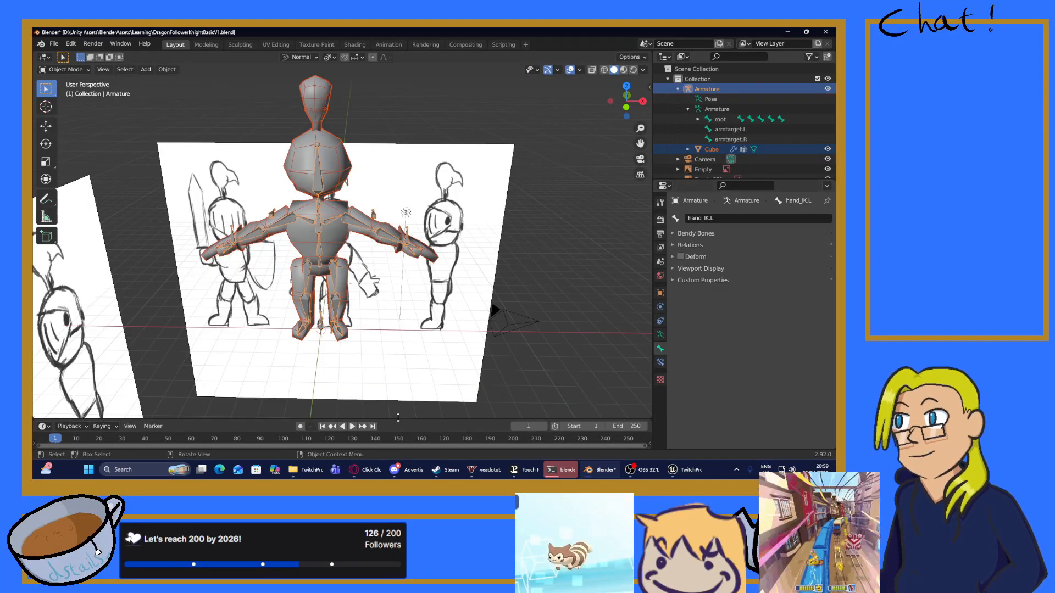
pyautogui.scroll(4, 416, 326)
pyautogui.moveTo(415, 323); pyautogui.dragTo(451, 288, button='middle')
pyautogui.scroll(-5, 370, 288)
pyautogui.scroll(3, 450, 289)
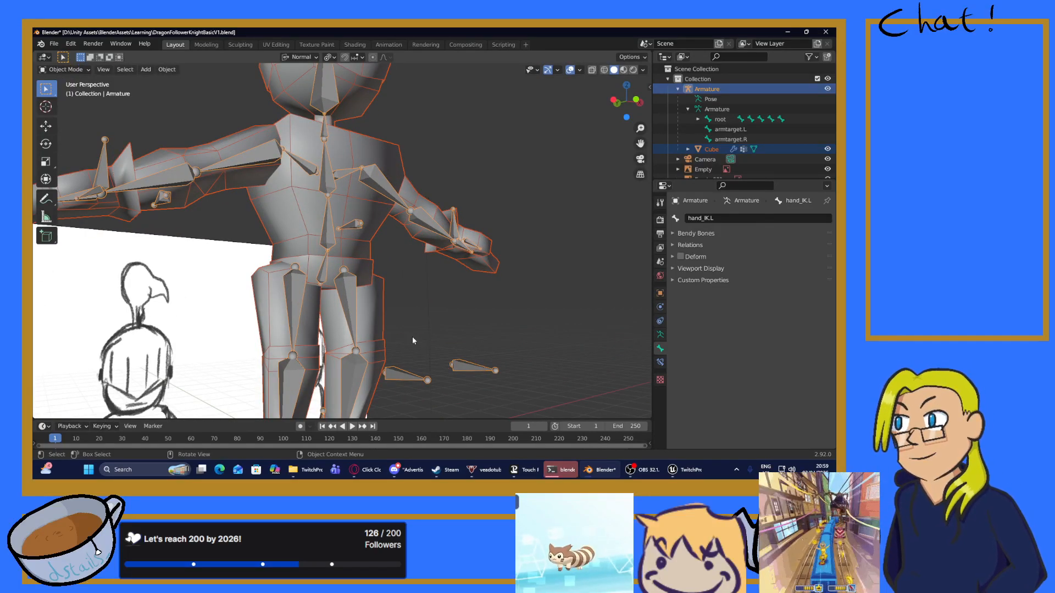
pyautogui.moveTo(429, 328); pyautogui.dragTo(412, 256, button='middle')
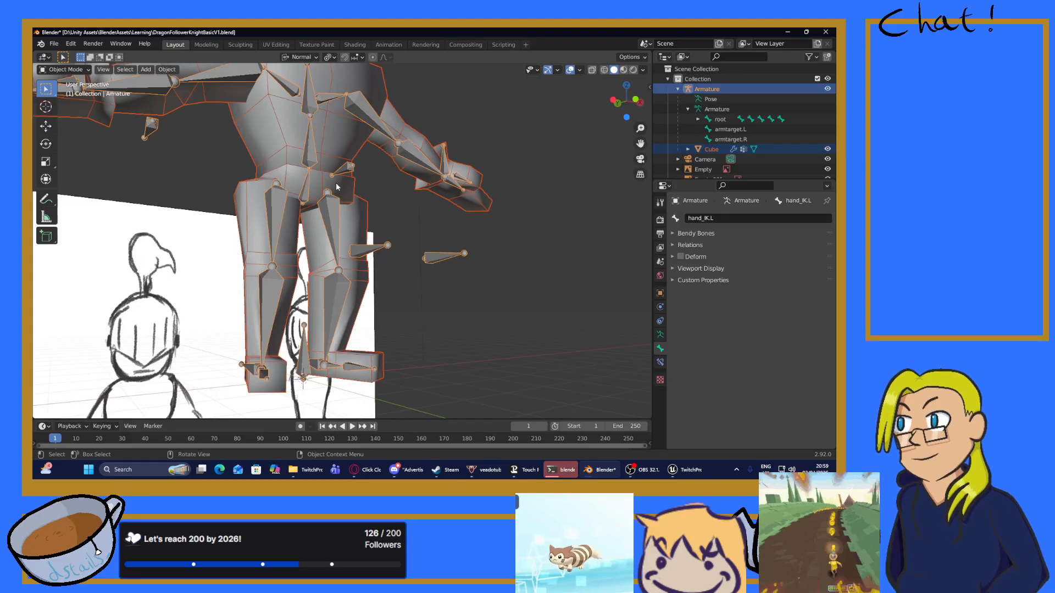
pyautogui.moveTo(438, 312); pyautogui.dragTo(308, 327, button='middle')
pyautogui.scroll(4, 389, 322)
pyautogui.moveTo(389, 322); pyautogui.dragTo(396, 236, button='middle')
pyautogui.scroll(5, 409, 235)
pyautogui.moveTo(468, 236)
pyautogui.mouseDown(button='middle')
pyautogui.moveTo(437, 236)
pyautogui.moveTo(492, 240)
pyautogui.moveTo(520, 226)
pyautogui.moveTo(476, 233)
pyautogui.mouseUp(button='middle')
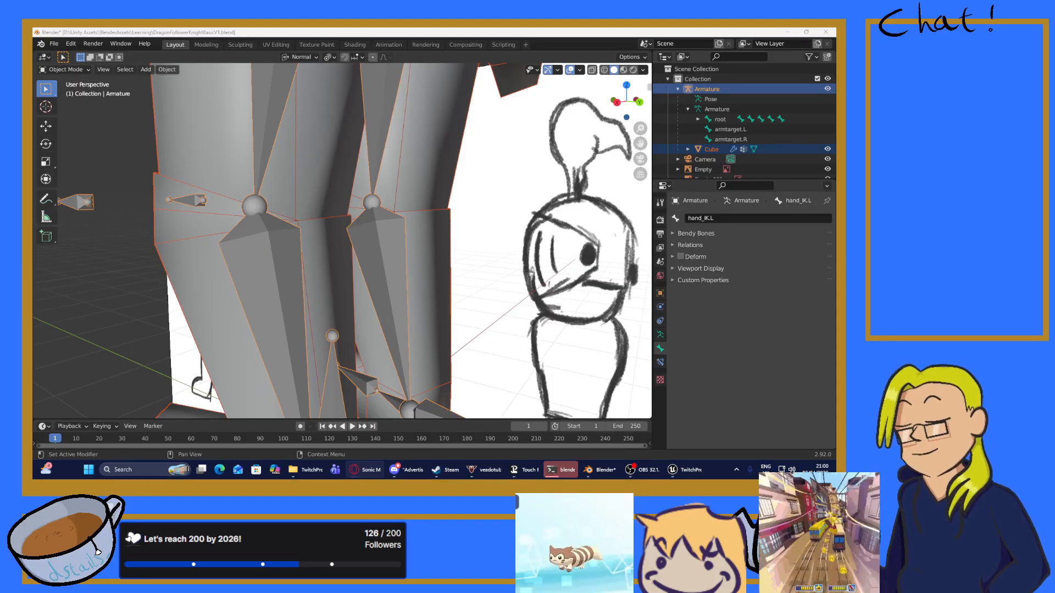
pyautogui.scroll(-10, 382, 163)
pyautogui.scroll(5, 383, 163)
pyautogui.moveTo(383, 162); pyautogui.dragTo(477, 148, button='middle')
pyautogui.scroll(-4, 506, 144)
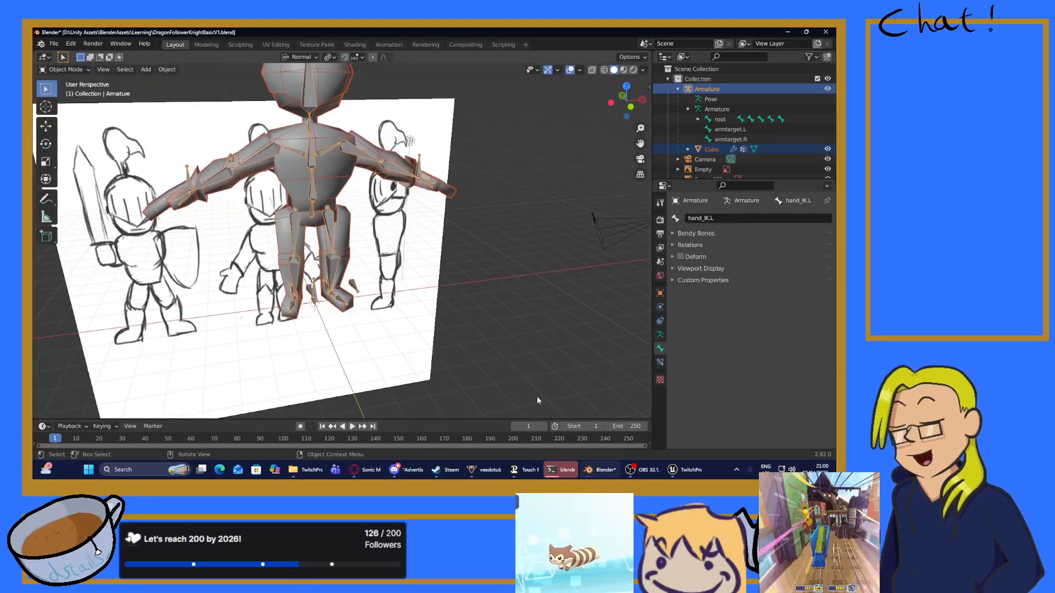
# Step: Deselect the mesh and armature, and switch the armature from Object Mode to Pose Mode
pyautogui.click(651, 472)
pyautogui.moveTo(479, 303); pyautogui.dragTo(395, 214, button='middle')
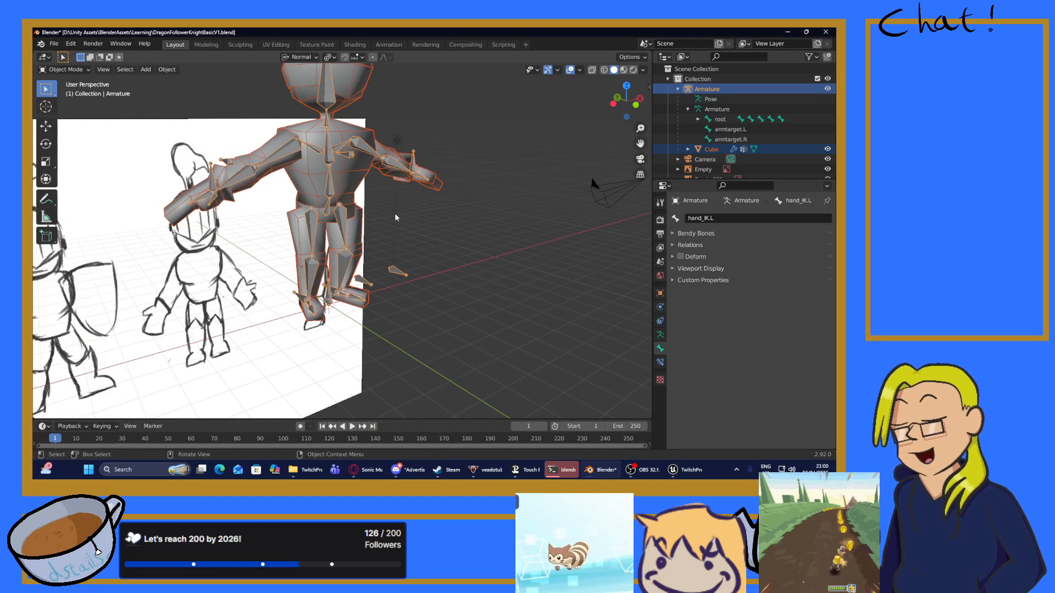
pyautogui.click(82, 71)
pyautogui.click(56, 76)
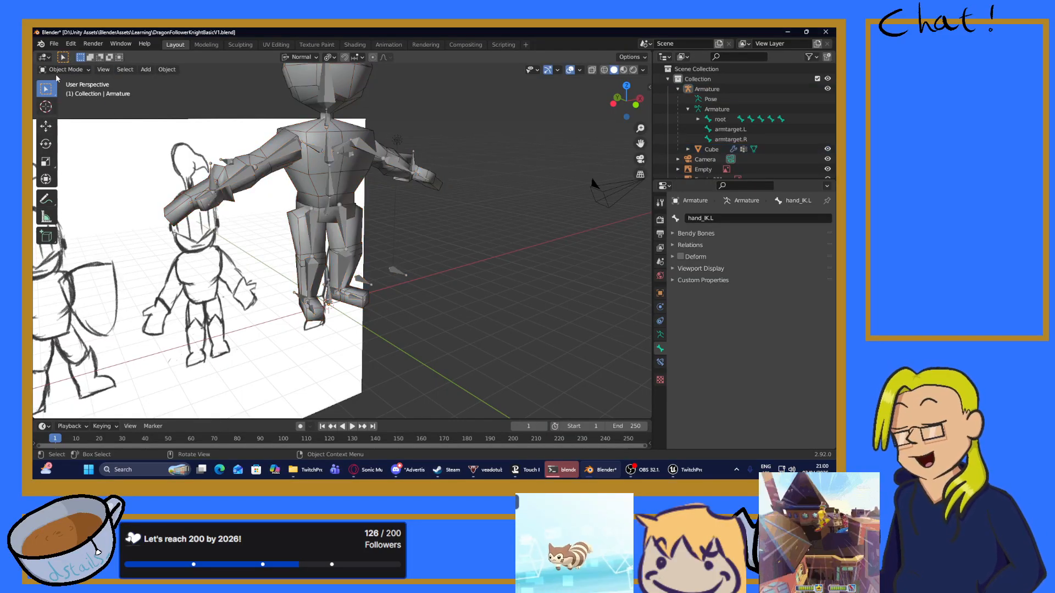
pyautogui.click(55, 70)
pyautogui.click(58, 99)
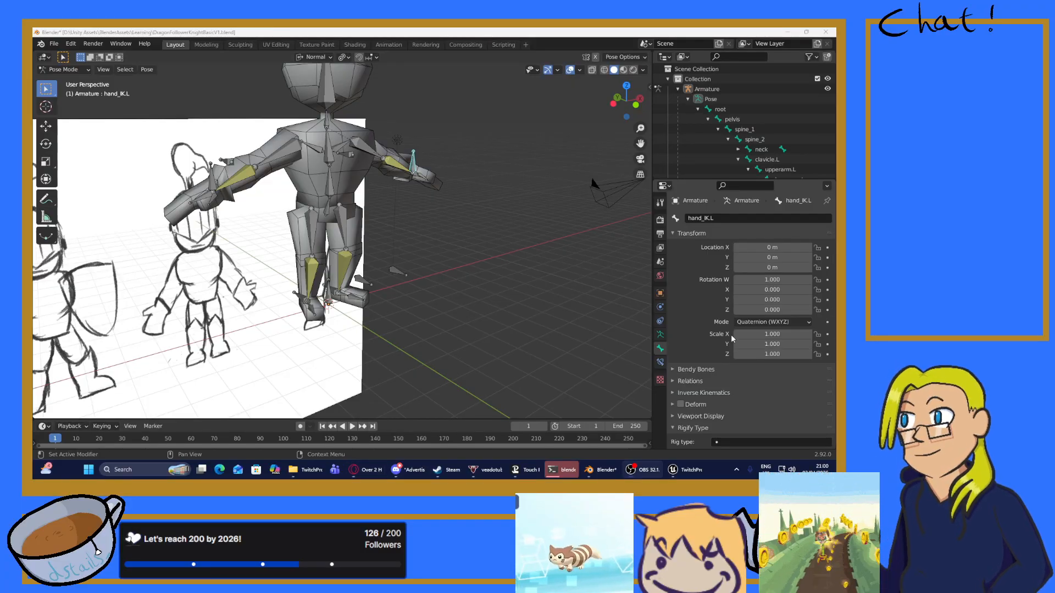
# Step: Look through the armature's bone hierarchy and examine the rig around the left arm and hand
pyautogui.moveTo(467, 228); pyautogui.dragTo(379, 220, button='middle')
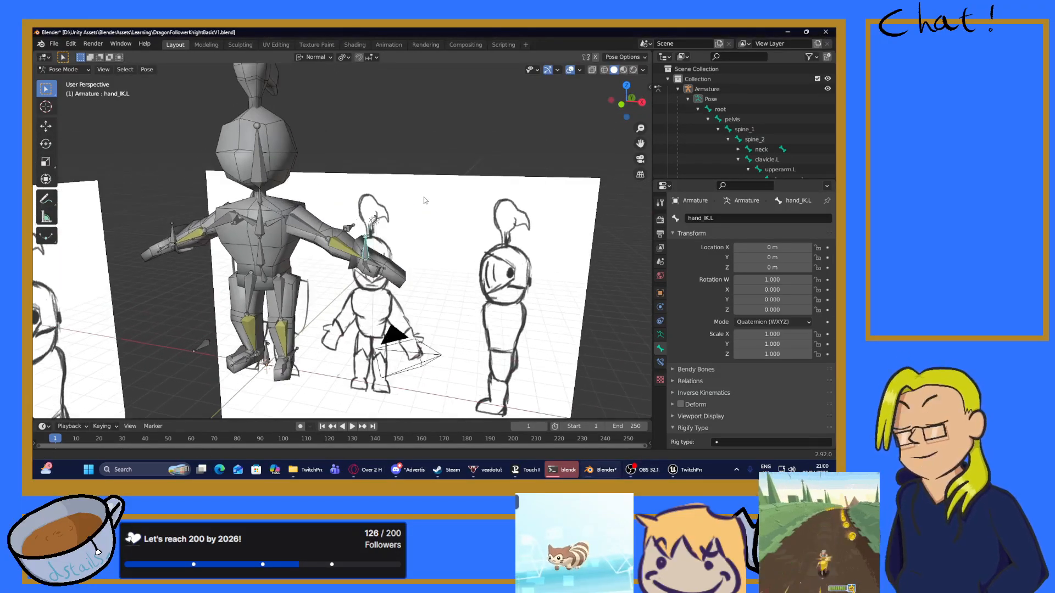
pyautogui.scroll(-1, 717, 144)
pyautogui.scroll(-10, 717, 144)
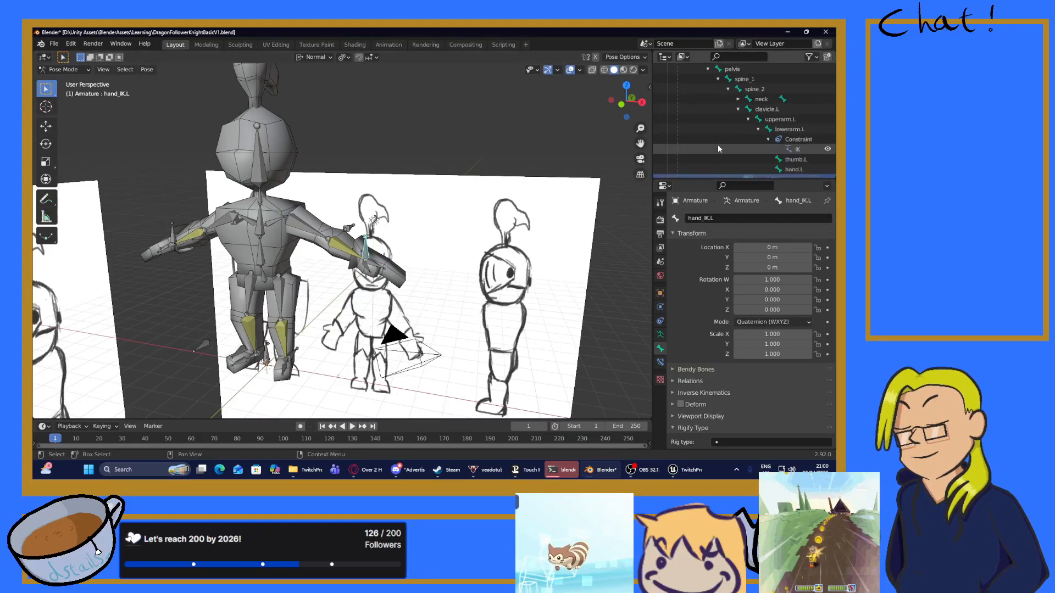
pyautogui.moveTo(417, 264)
pyautogui.mouseDown(button='middle')
pyautogui.moveTo(330, 259)
pyautogui.moveTo(425, 268)
pyautogui.moveTo(552, 208)
pyautogui.mouseUp(button='middle')
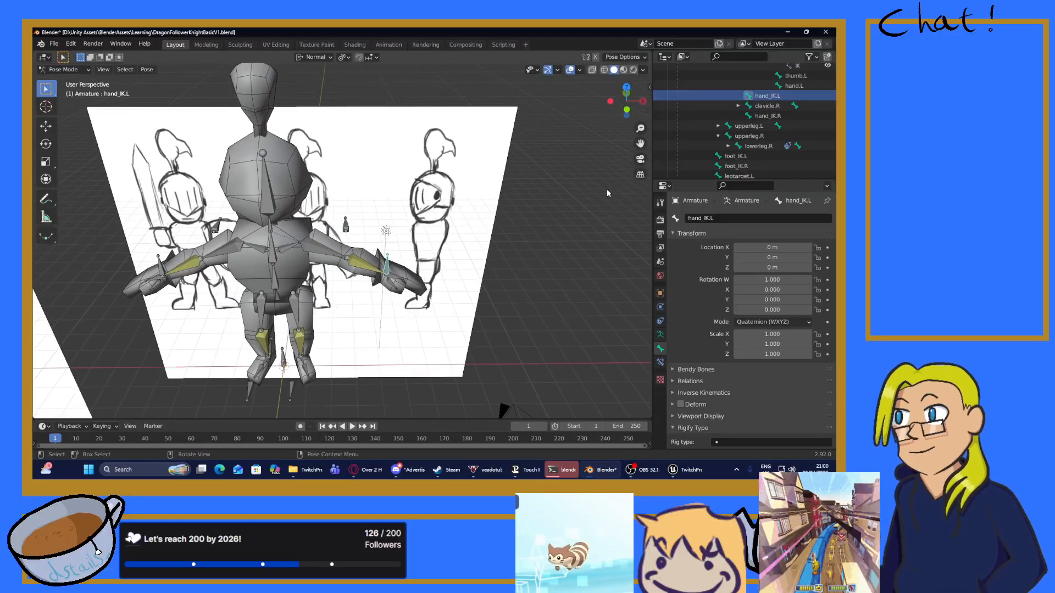
pyautogui.scroll(10, 824, 133)
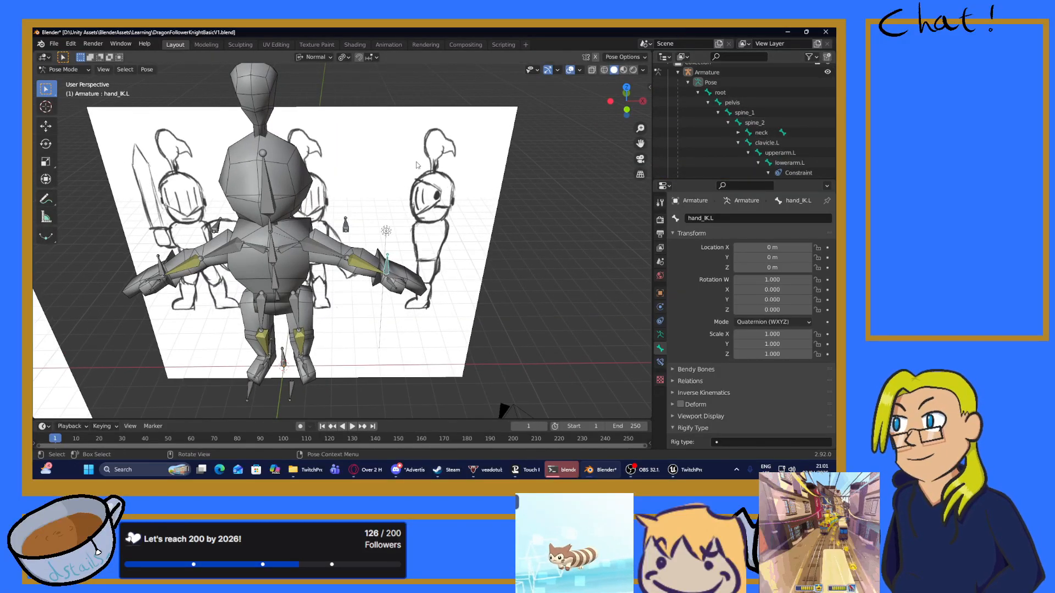
pyautogui.scroll(-2, 441, 172)
pyautogui.scroll(3, 441, 172)
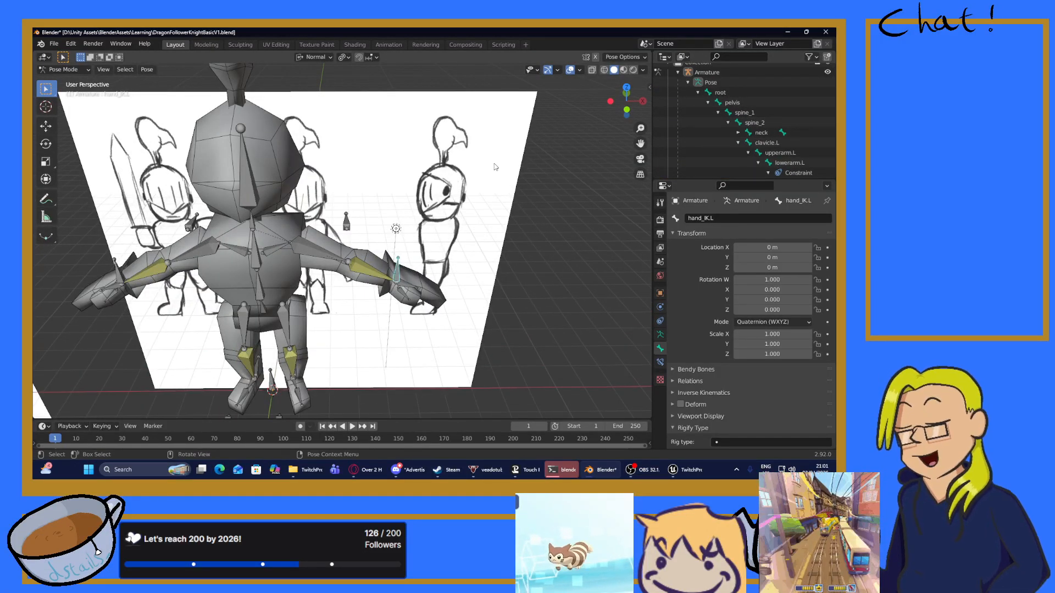
pyautogui.moveTo(502, 226)
pyautogui.mouseDown(button='middle')
pyautogui.moveTo(454, 198)
pyautogui.moveTo(503, 193)
pyautogui.moveTo(501, 221)
pyautogui.moveTo(488, 212)
pyautogui.mouseUp(button='middle')
pyautogui.scroll(3, 370, 246)
pyautogui.scroll(-3, 368, 259)
pyautogui.scroll(3, 367, 273)
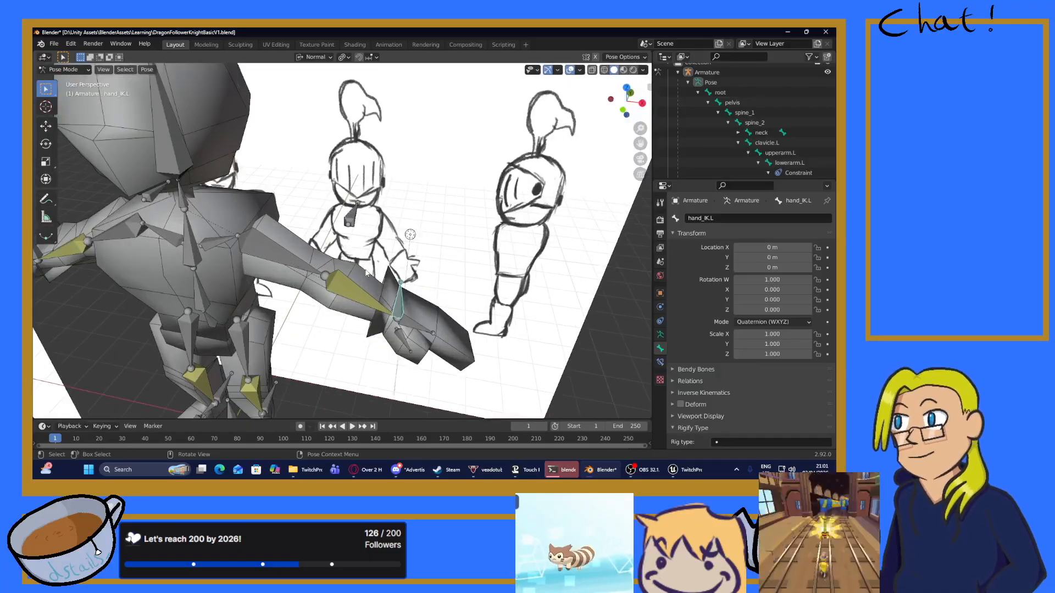
# Step: Inspect the left arm's bone chain by selecting upperarm.L, lowerarm.L and hand.L one after another
pyautogui.click(252, 254)
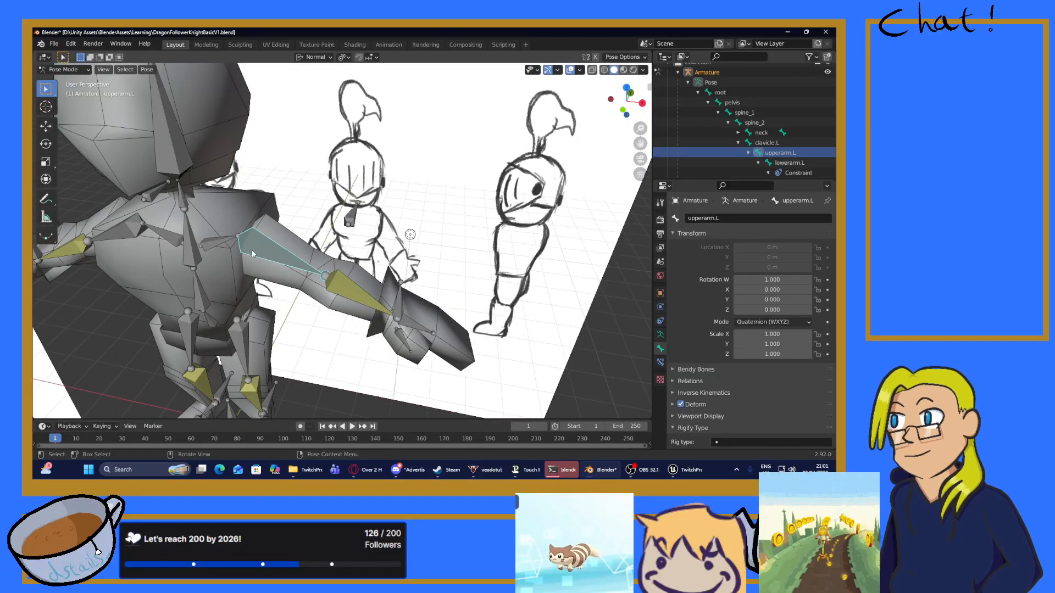
pyautogui.click(352, 285)
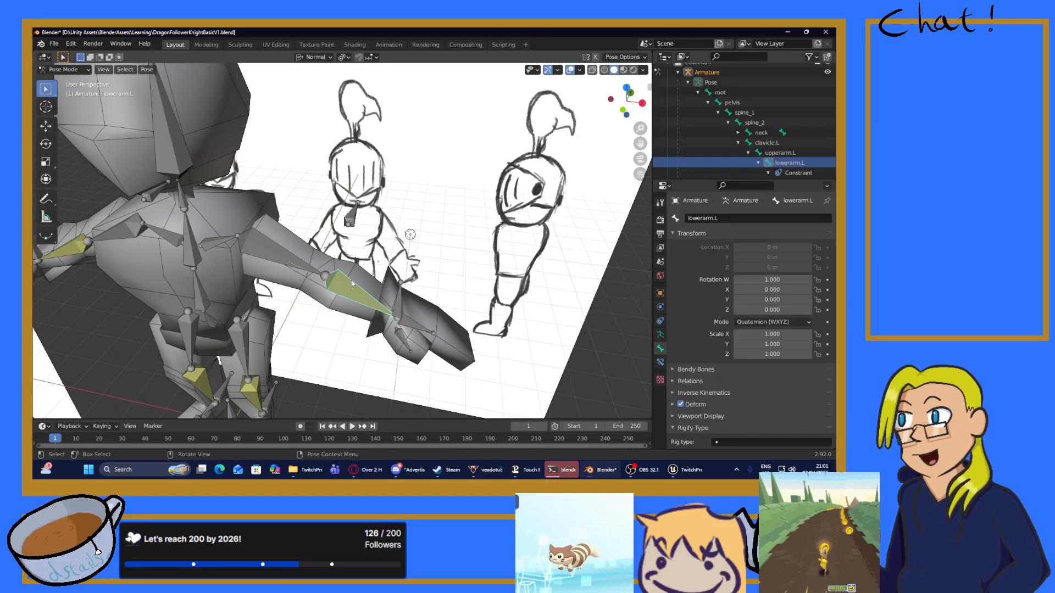
pyautogui.moveTo(427, 284); pyautogui.dragTo(403, 239, button='middle')
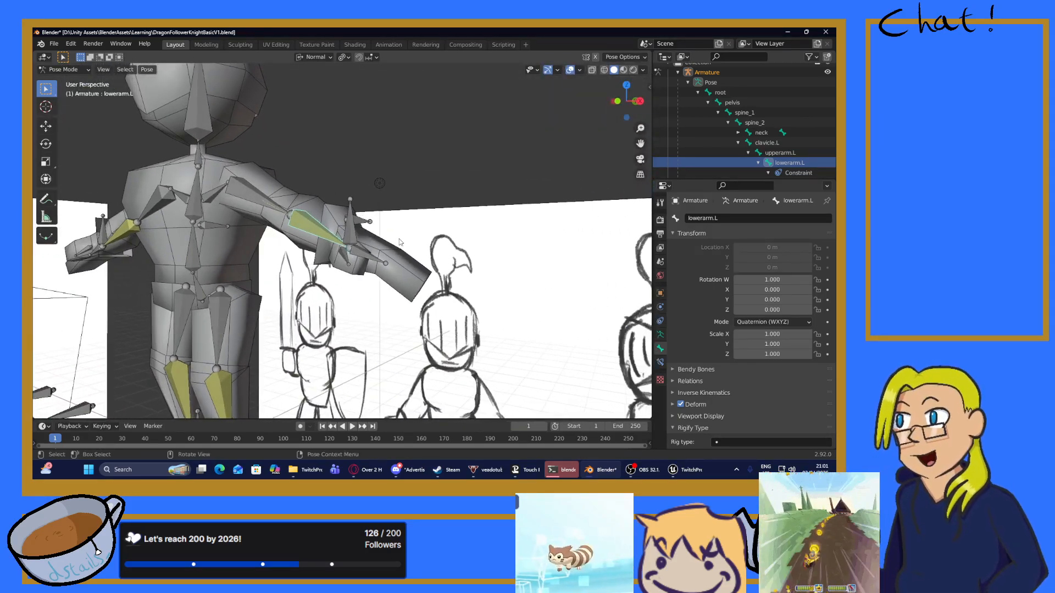
pyautogui.scroll(6, 403, 239)
pyautogui.scroll(-3, 780, 142)
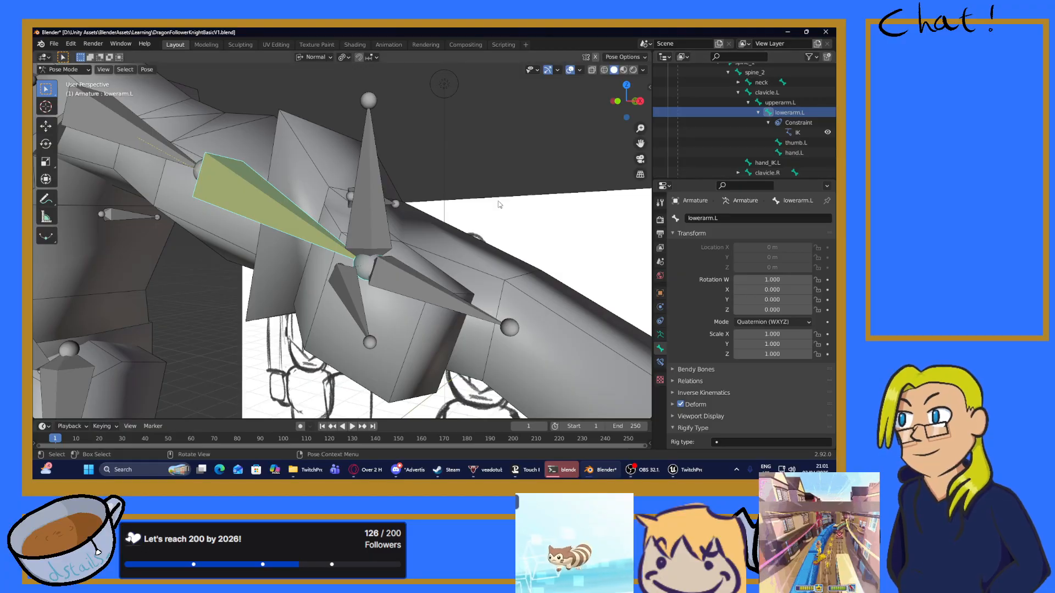
pyautogui.moveTo(385, 247); pyautogui.dragTo(322, 252, button='middle')
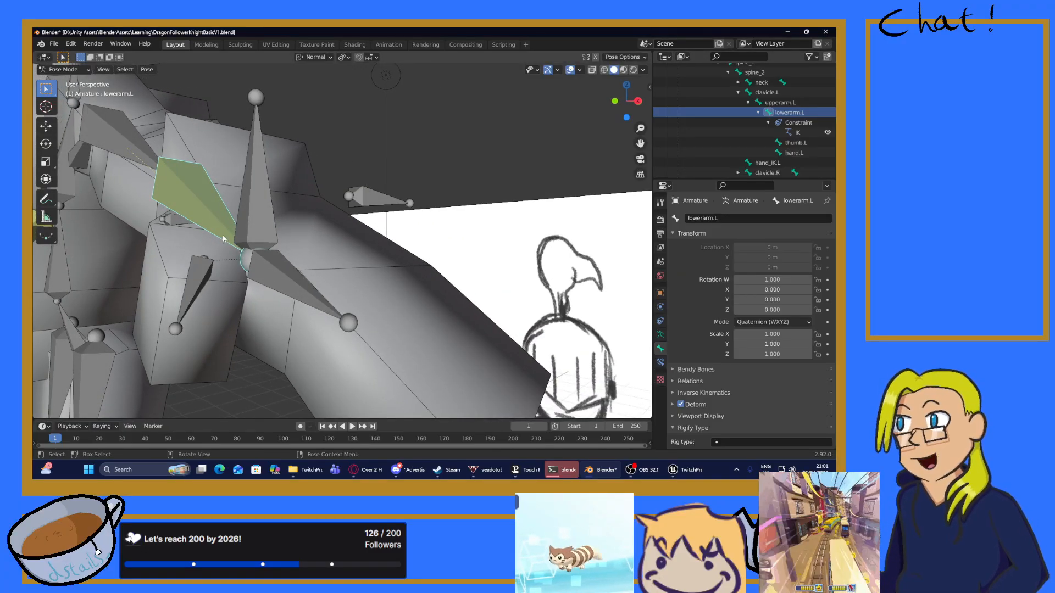
pyautogui.click(315, 300)
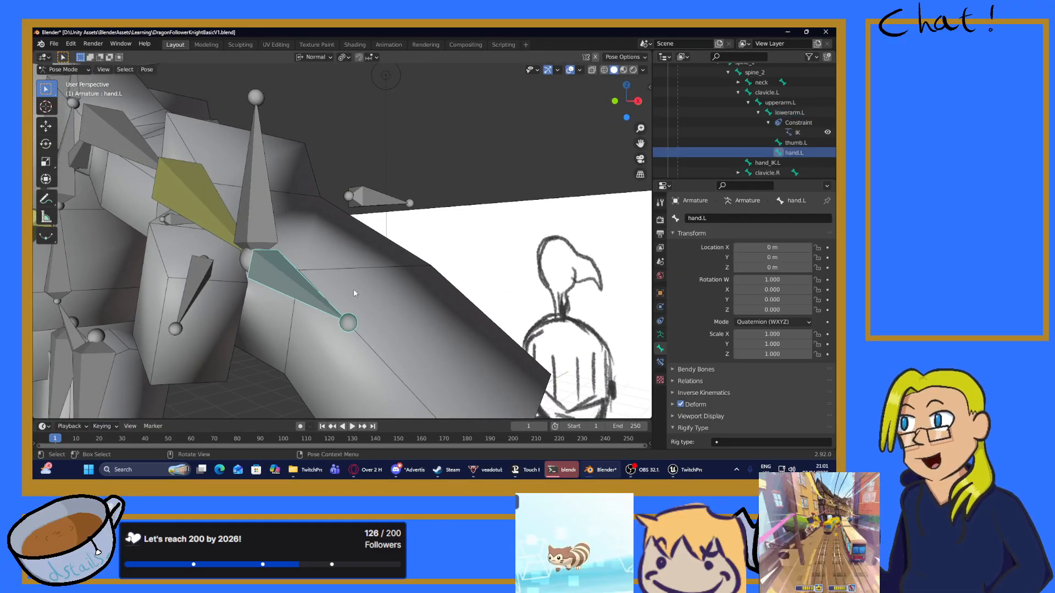
pyautogui.scroll(-2, 790, 172)
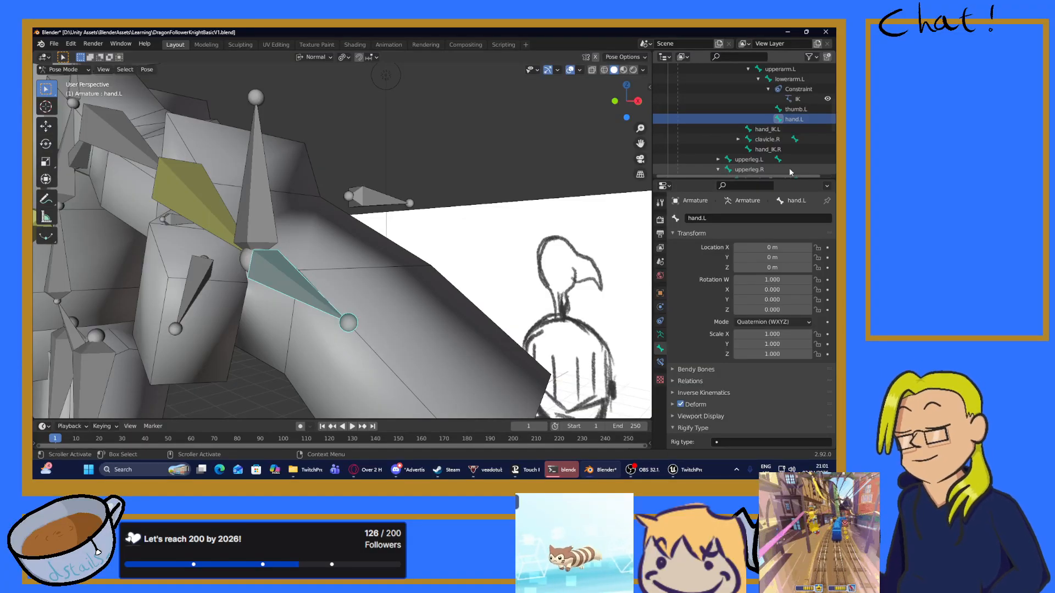
pyautogui.scroll(-5, 417, 163)
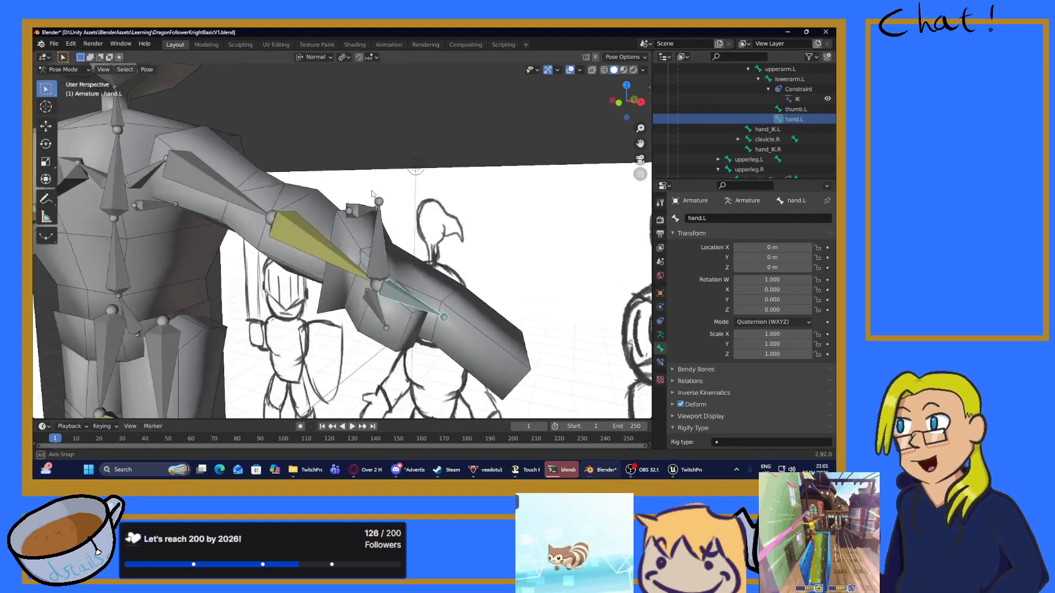
pyautogui.moveTo(360, 195); pyautogui.dragTo(448, 178, button='middle')
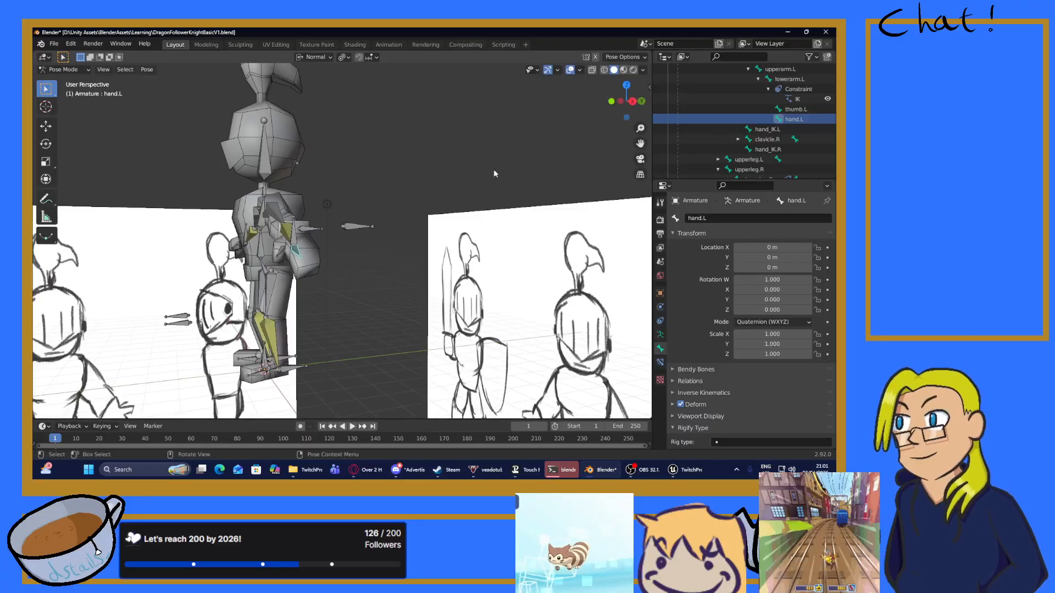
# Step: Select the hand_IK.L bone and compare its placement at the left wrist with lowerarm.L and hand.L
pyautogui.click(771, 131)
pyautogui.moveTo(261, 218); pyautogui.dragTo(284, 218, button='middle')
pyautogui.scroll(-3, 777, 160)
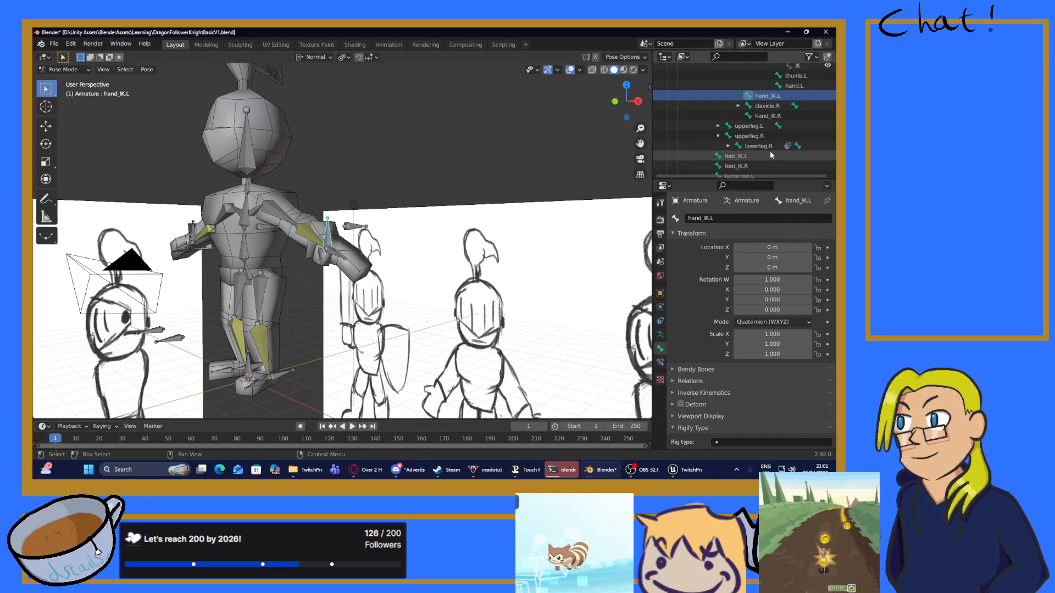
pyautogui.scroll(5, 750, 128)
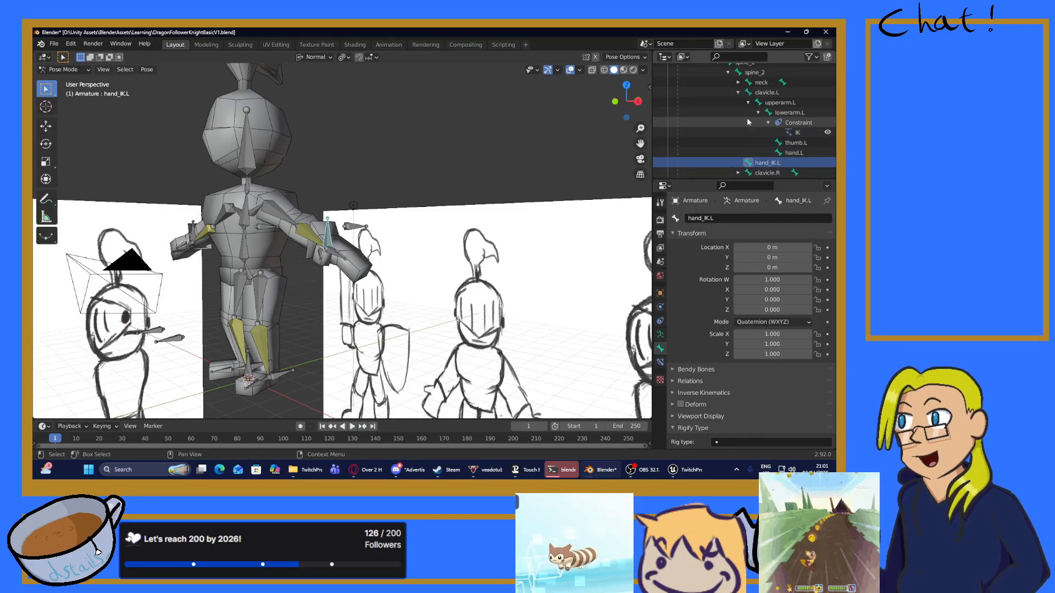
pyautogui.moveTo(380, 190)
pyautogui.mouseDown(button='middle')
pyautogui.moveTo(353, 189)
pyautogui.moveTo(376, 190)
pyautogui.mouseUp(button='middle')
pyautogui.scroll(5, 369, 198)
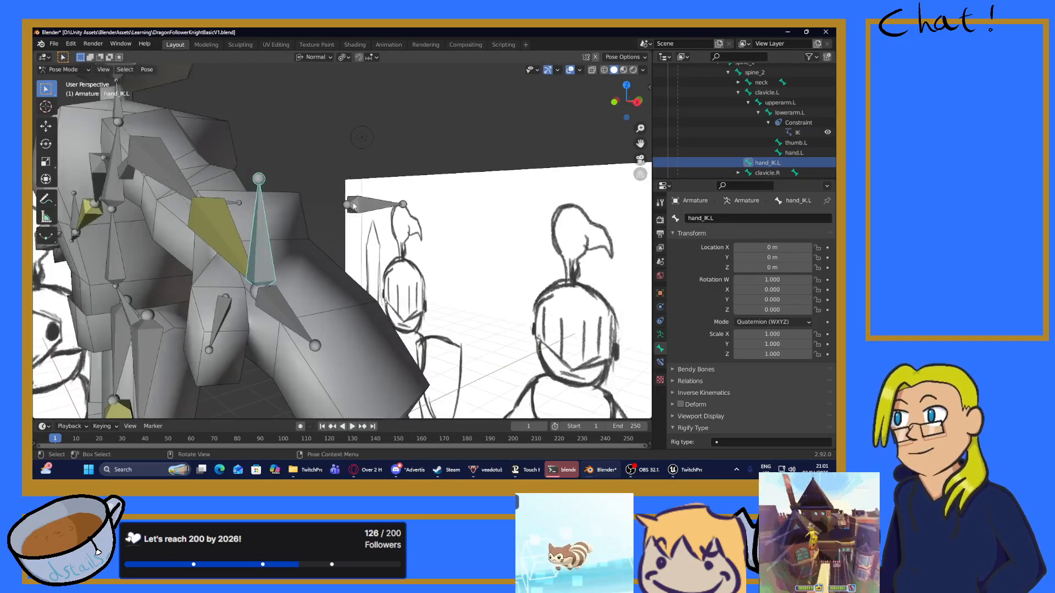
pyautogui.click(277, 309)
pyautogui.click(213, 218)
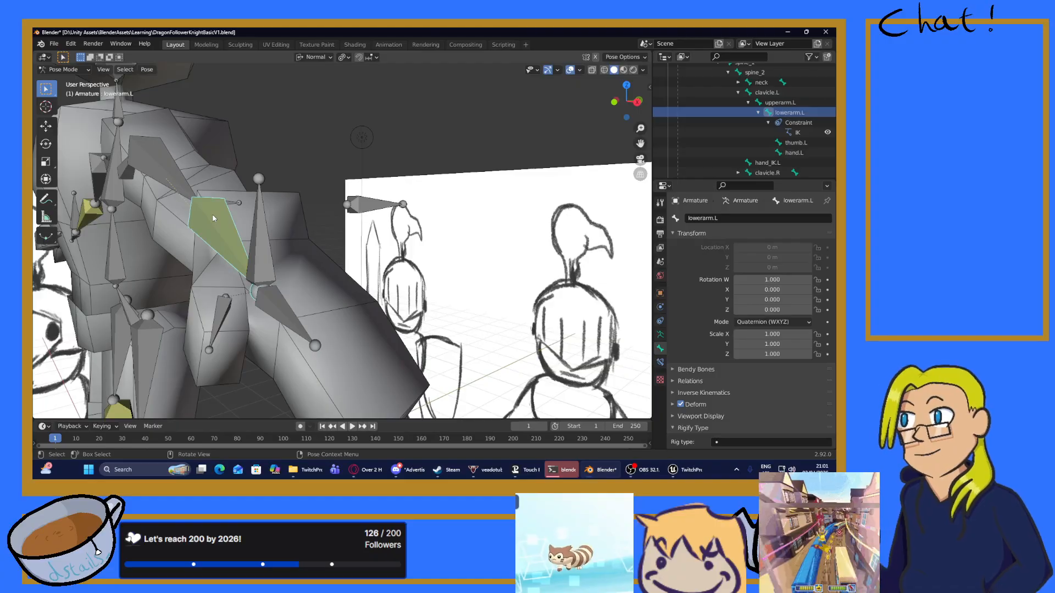
pyautogui.click(286, 315)
pyautogui.click(266, 255)
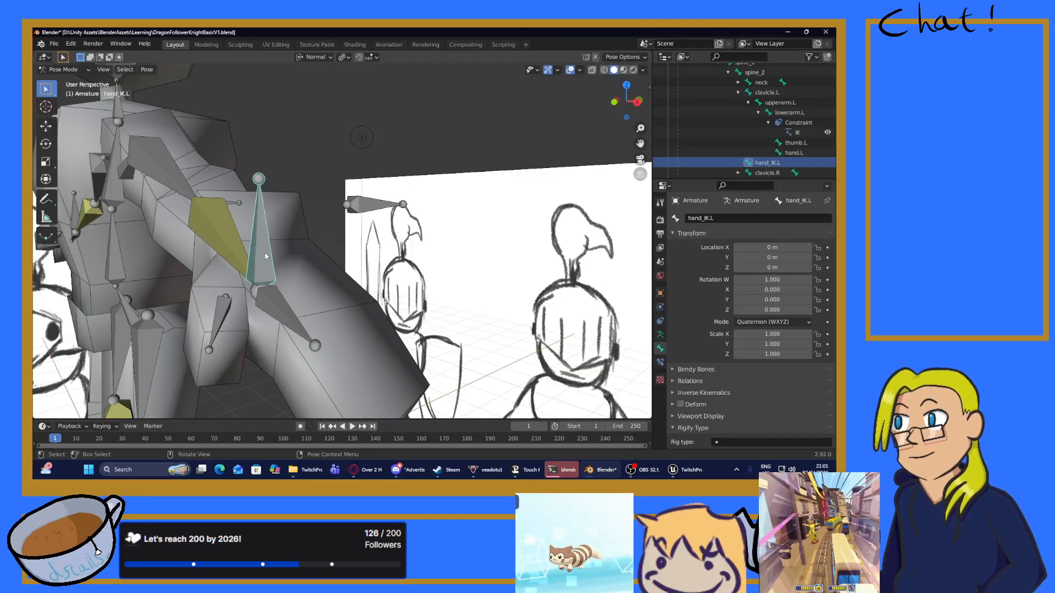
pyautogui.moveTo(265, 255); pyautogui.dragTo(467, 216, button='middle')
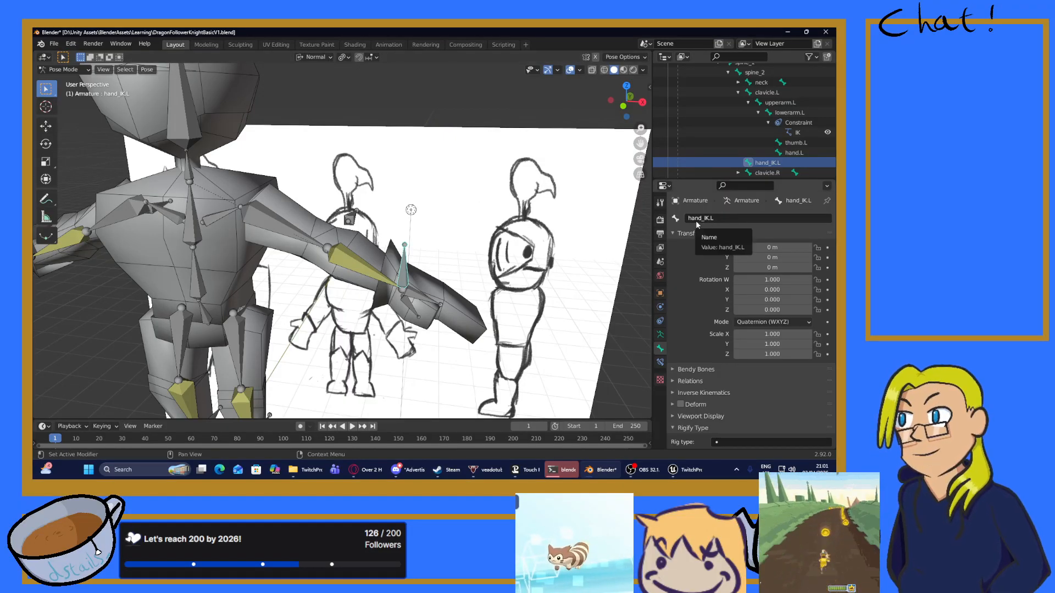
# Step: Select the armtarget.L bone and check its position relative to the left arm
pyautogui.moveTo(466, 240); pyautogui.dragTo(358, 235, button='middle')
pyautogui.click(355, 232)
pyautogui.scroll(-6, 785, 160)
pyautogui.moveTo(473, 174)
pyautogui.mouseDown(button='middle')
pyautogui.moveTo(444, 176)
pyautogui.moveTo(439, 226)
pyautogui.mouseUp(button='middle')
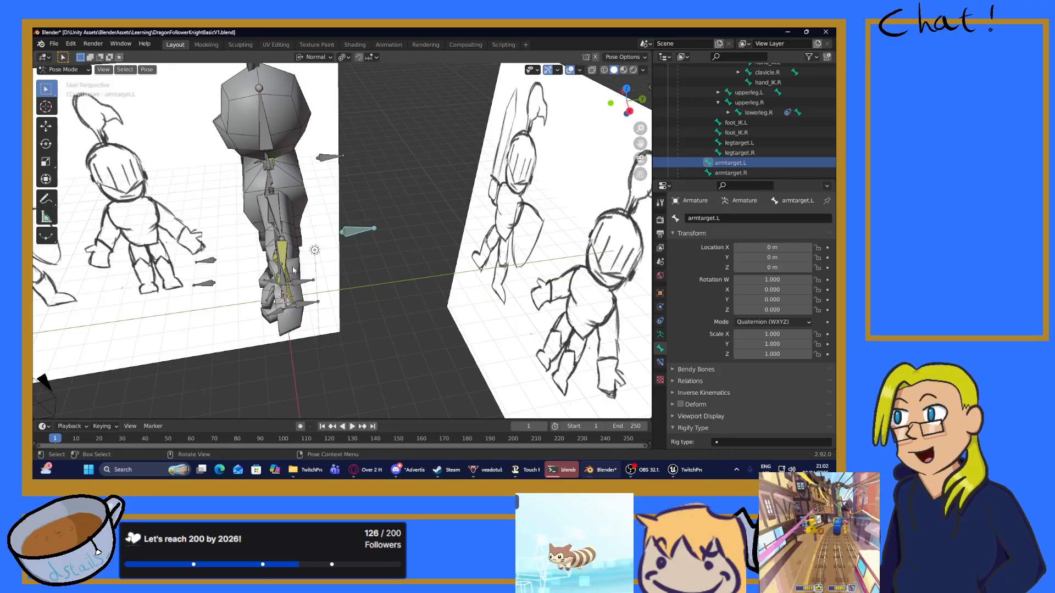
pyautogui.scroll(3, 259, 288)
pyautogui.moveTo(275, 273); pyautogui.dragTo(317, 265, button='middle')
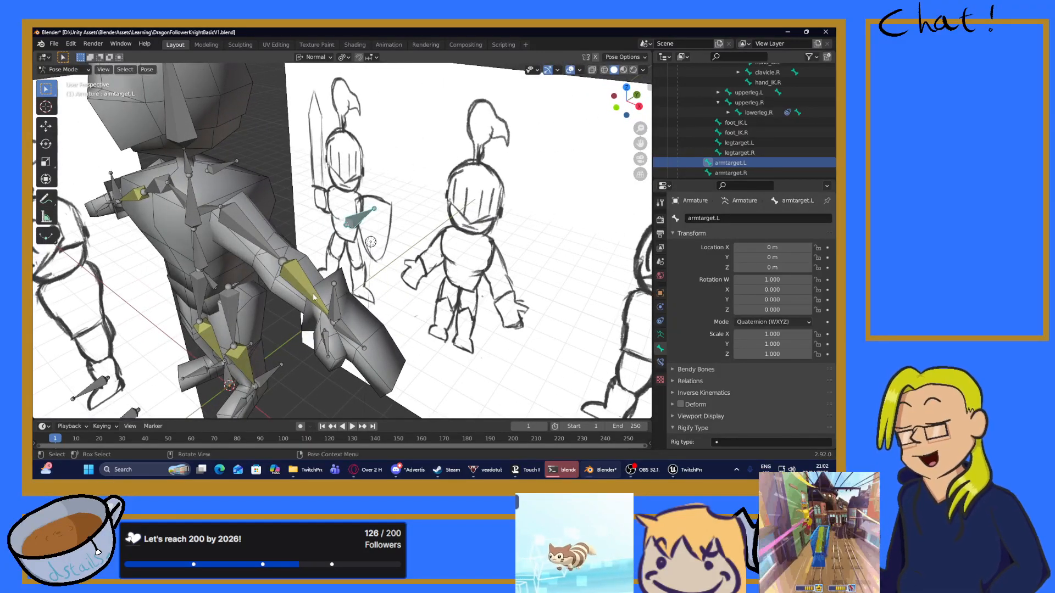
# Step: Select the lowerarm.L bone and examine the forearm and the whole rig from several angles
pyautogui.click(292, 270)
pyautogui.scroll(4, 795, 155)
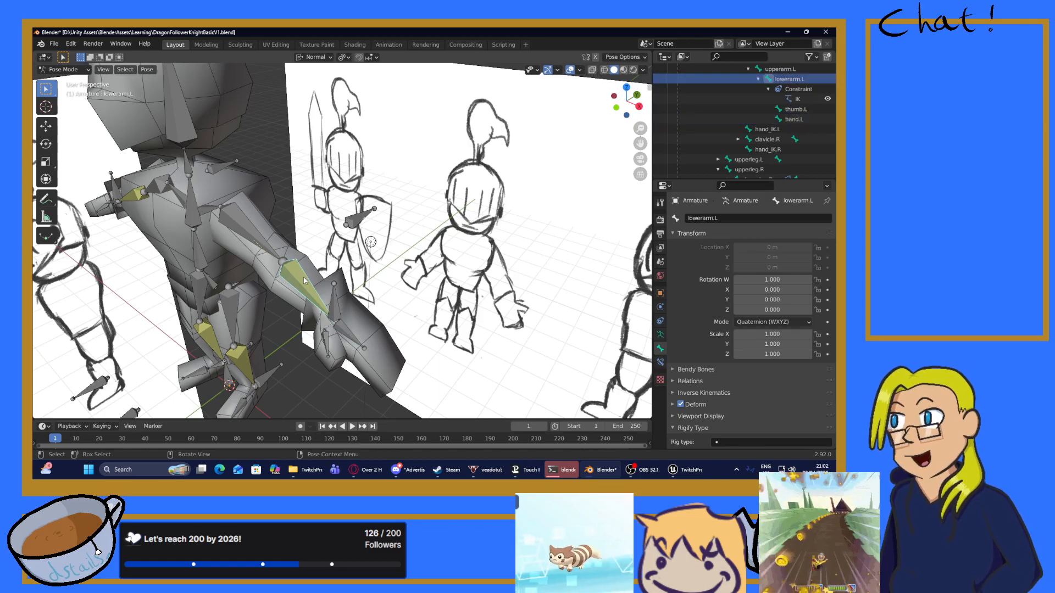
pyautogui.moveTo(427, 258); pyautogui.dragTo(410, 248, button='middle')
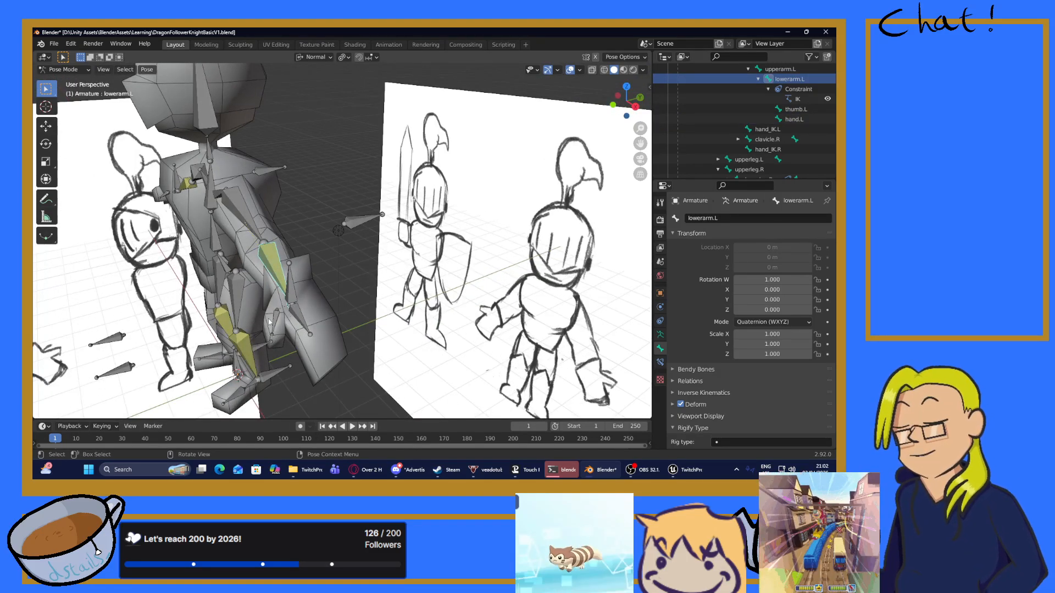
pyautogui.moveTo(220, 203); pyautogui.dragTo(315, 231, button='middle')
pyautogui.scroll(-8, 312, 199)
pyautogui.scroll(6, 315, 230)
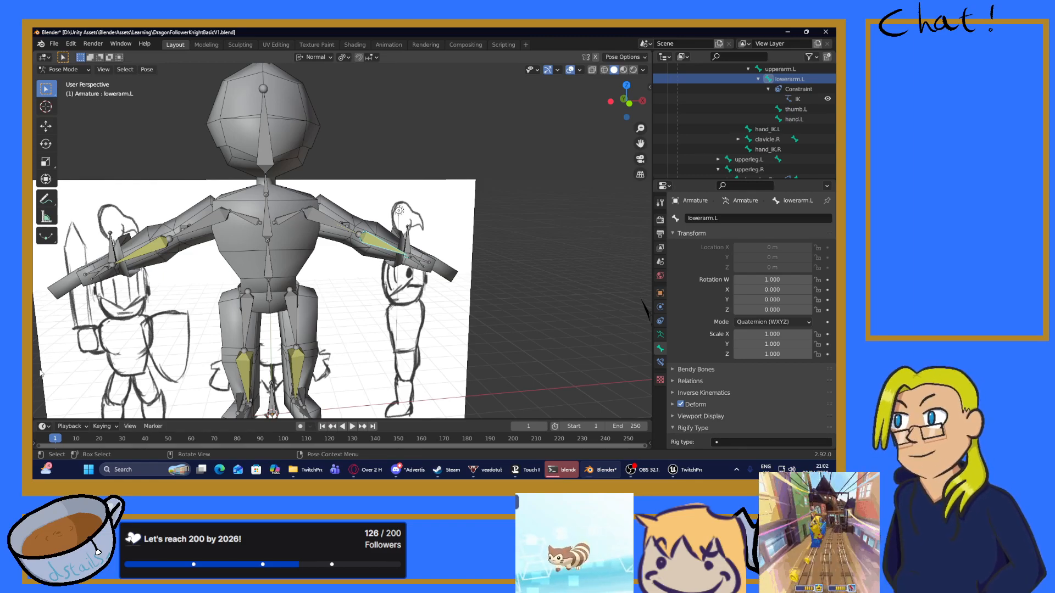
pyautogui.moveTo(168, 343); pyautogui.dragTo(355, 266, button='middle')
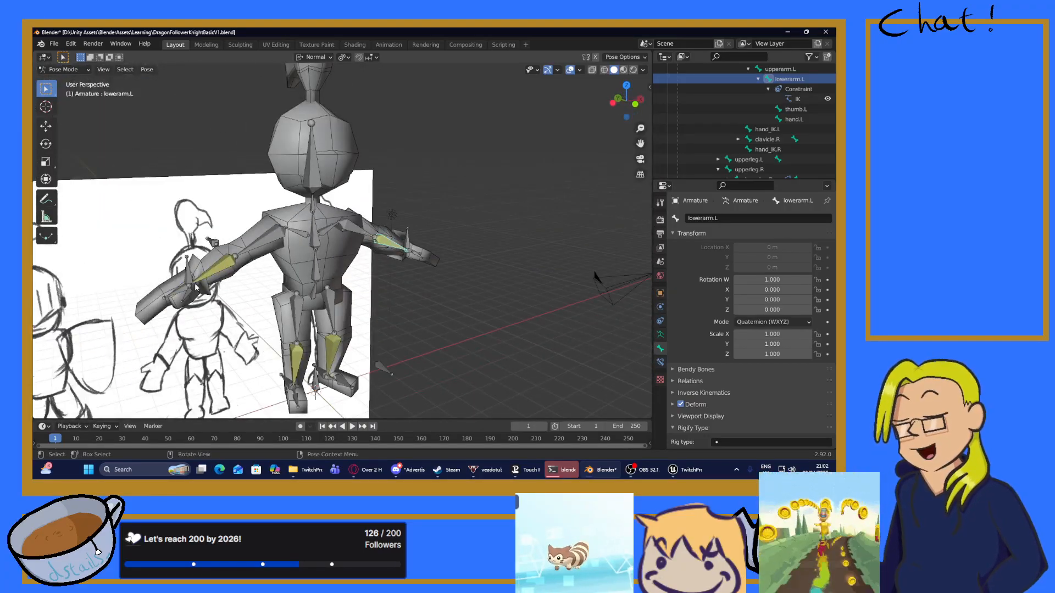
# Step: Select the foot.L bone and look over the lower leg bones and the leg and foot entries in the bone list
pyautogui.moveTo(221, 284); pyautogui.dragTo(223, 302, button='middle')
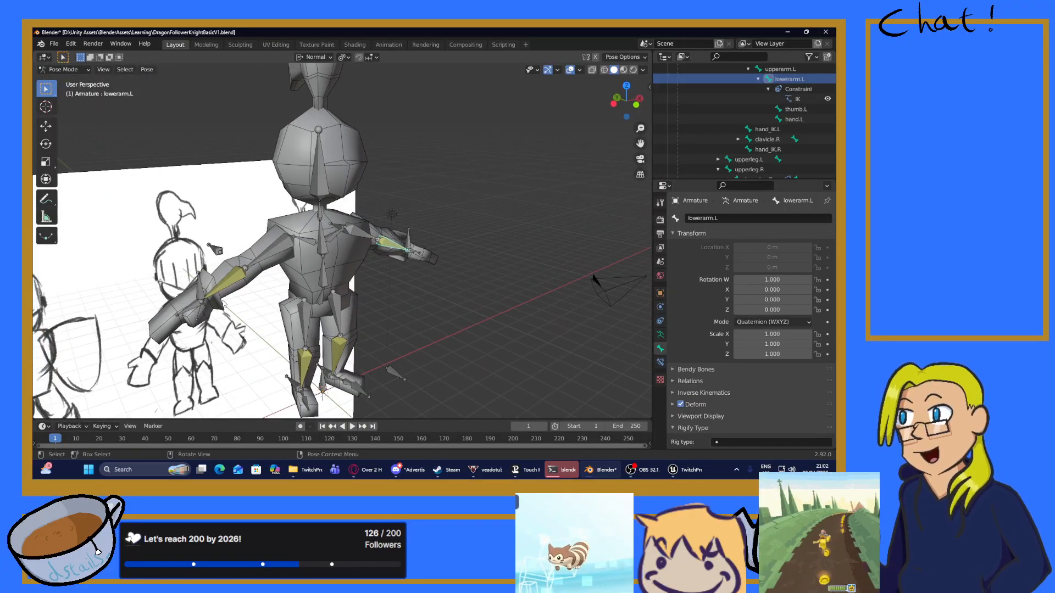
pyautogui.scroll(3, 231, 307)
pyautogui.keyDown('shift'); pyautogui.moveTo(305, 320); pyautogui.dragTo(240, 115, button='middle'); pyautogui.keyUp('shift')
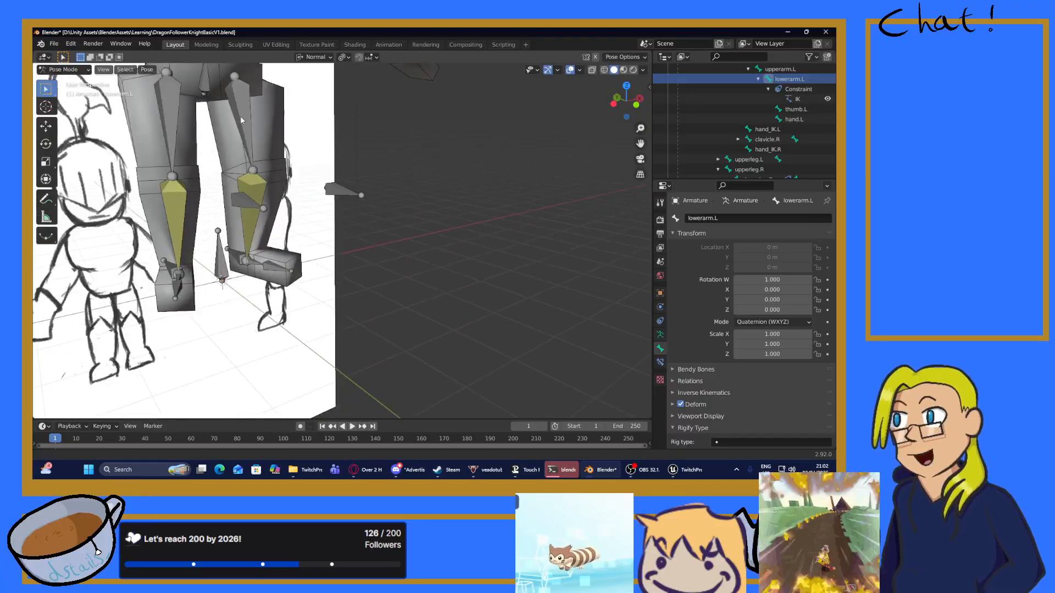
pyautogui.moveTo(257, 268); pyautogui.dragTo(285, 239, button='middle')
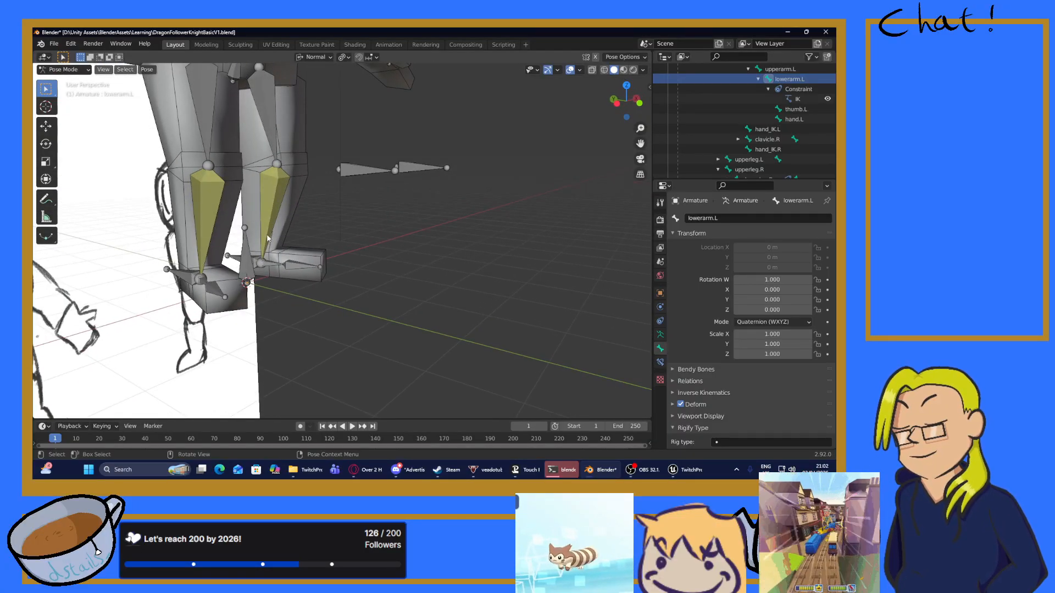
pyautogui.click(265, 267)
pyautogui.scroll(-5, 746, 126)
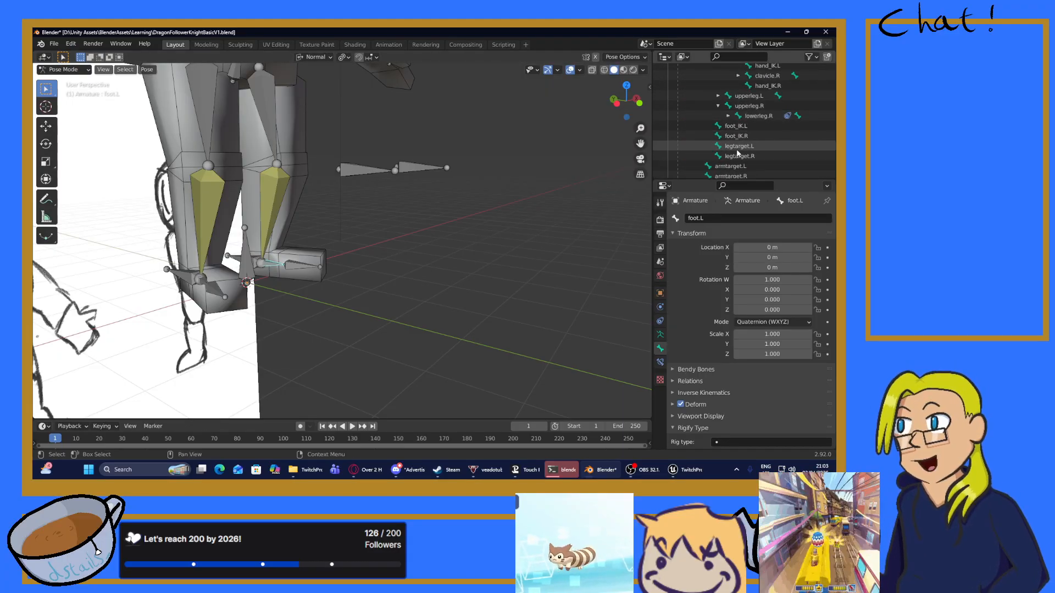
pyautogui.moveTo(467, 162); pyautogui.dragTo(450, 187, button='middle')
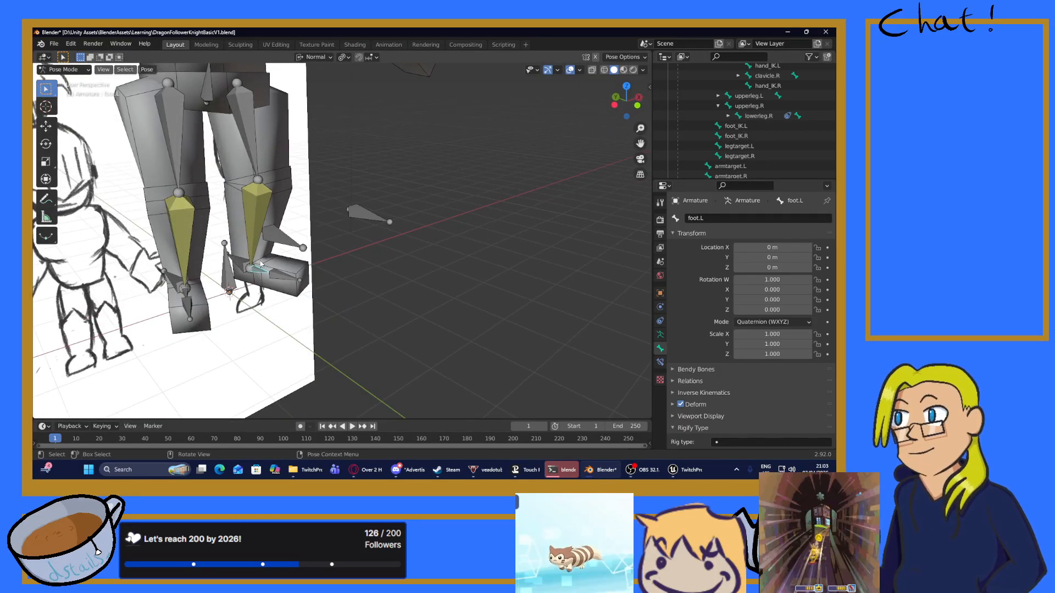
# Step: Compare the foot.L and foot.L.001 bones by selecting each of them alternately in the left foot
pyautogui.click(260, 277)
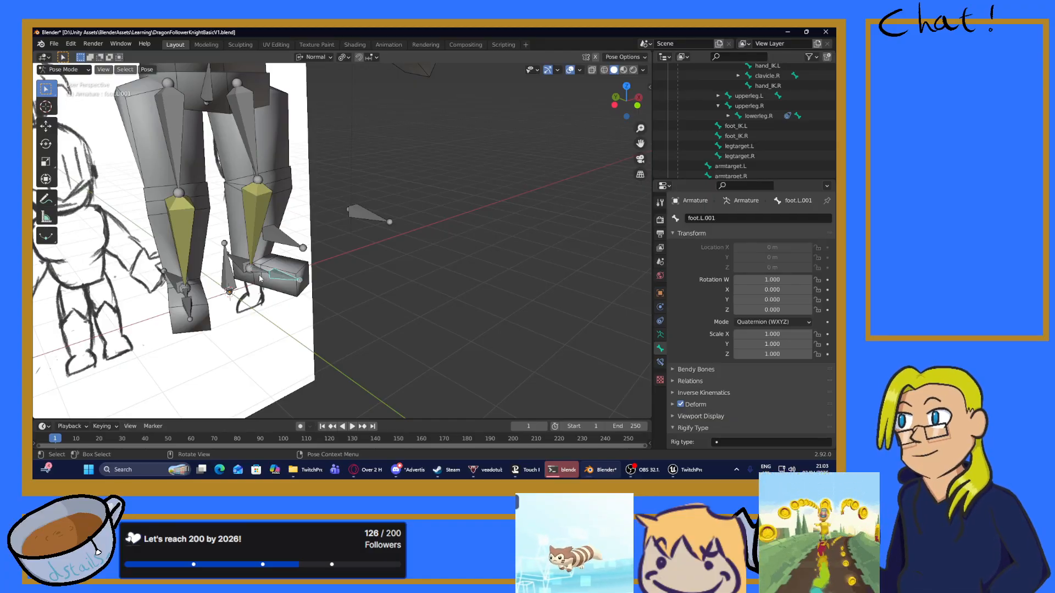
pyautogui.click(263, 272)
pyautogui.click(281, 281)
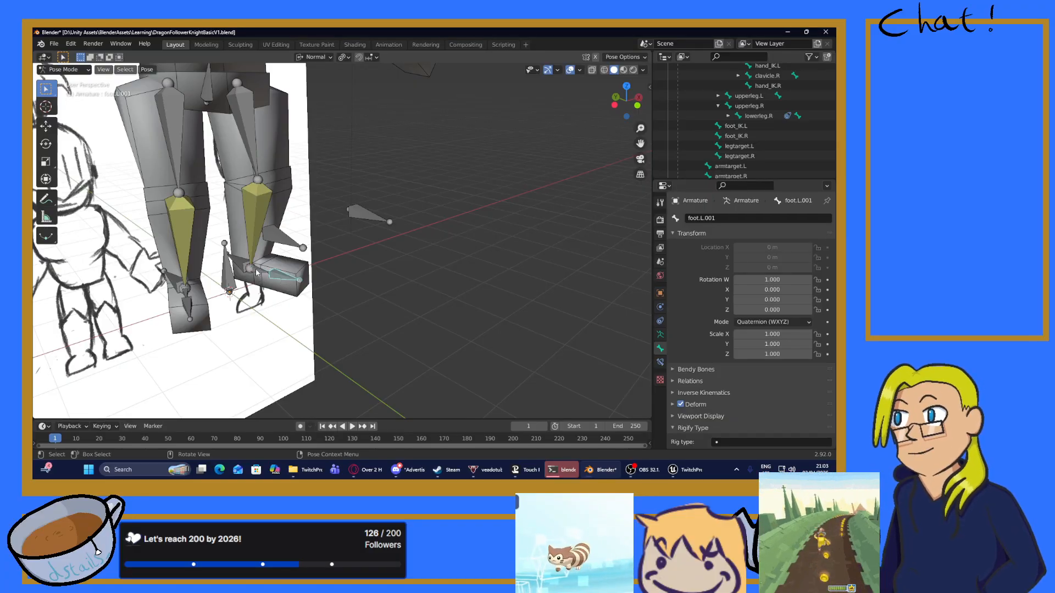
pyautogui.click(279, 278)
pyautogui.click(266, 274)
pyautogui.click(266, 274)
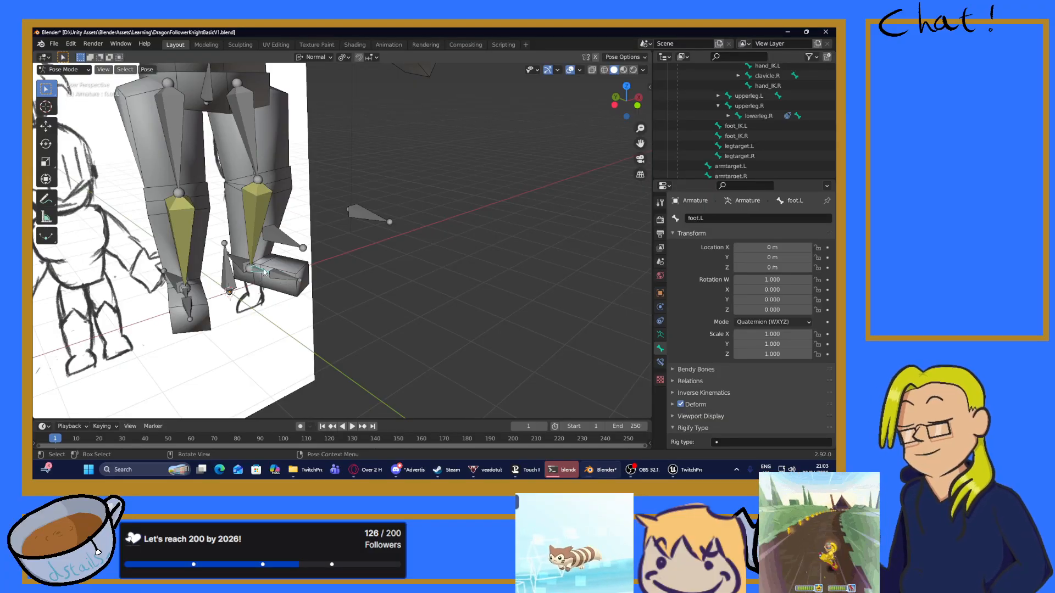
pyautogui.click(276, 274)
pyautogui.click(261, 274)
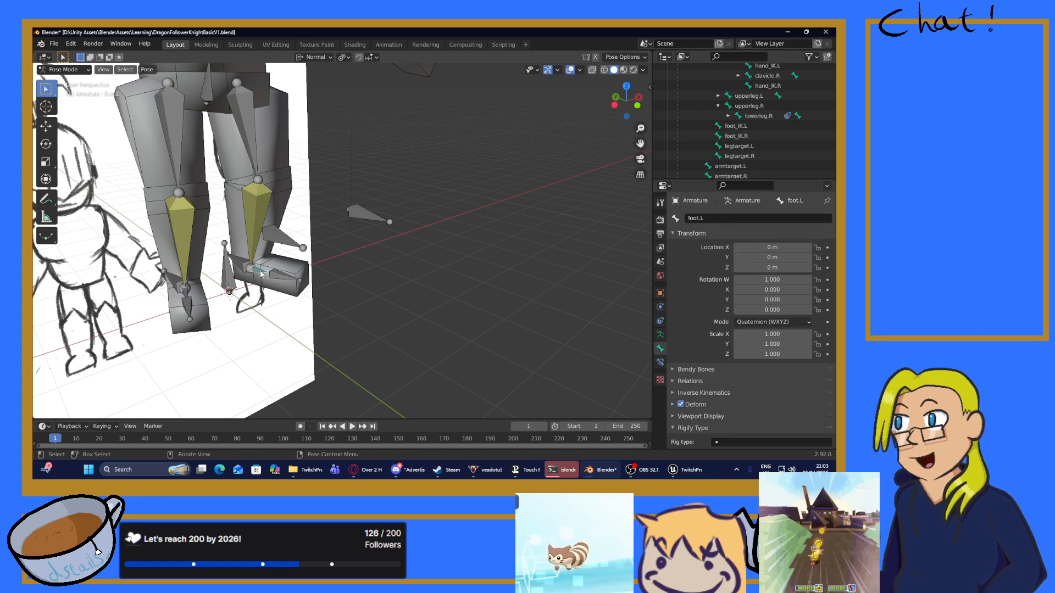
# Step: Inspect the left leg's IK setup by selecting foot_IK.L at the heel and the lowerleg.L bone
pyautogui.click(239, 267)
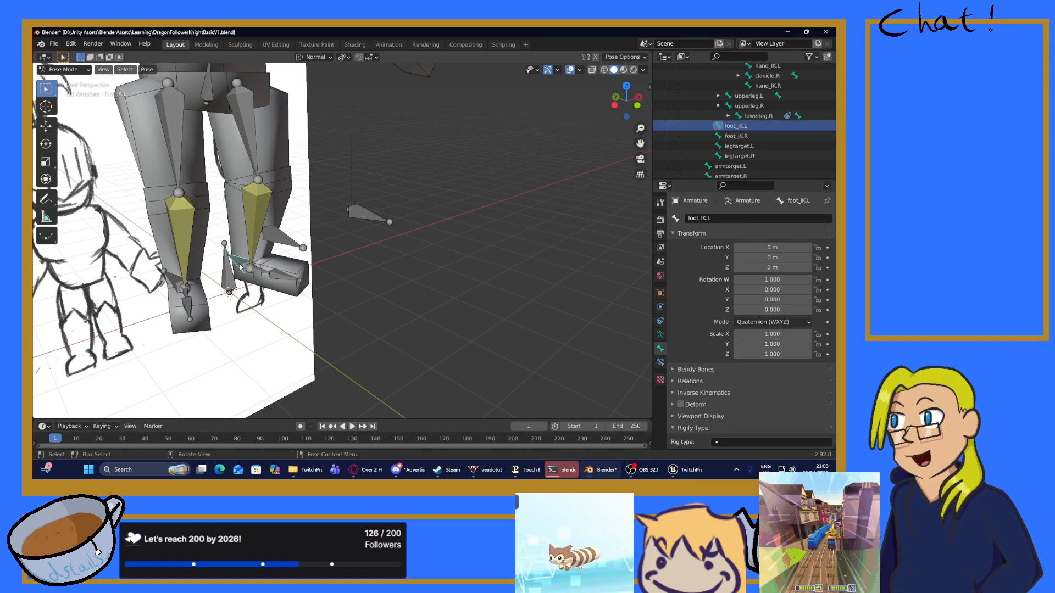
pyautogui.moveTo(283, 300); pyautogui.dragTo(251, 318, button='middle')
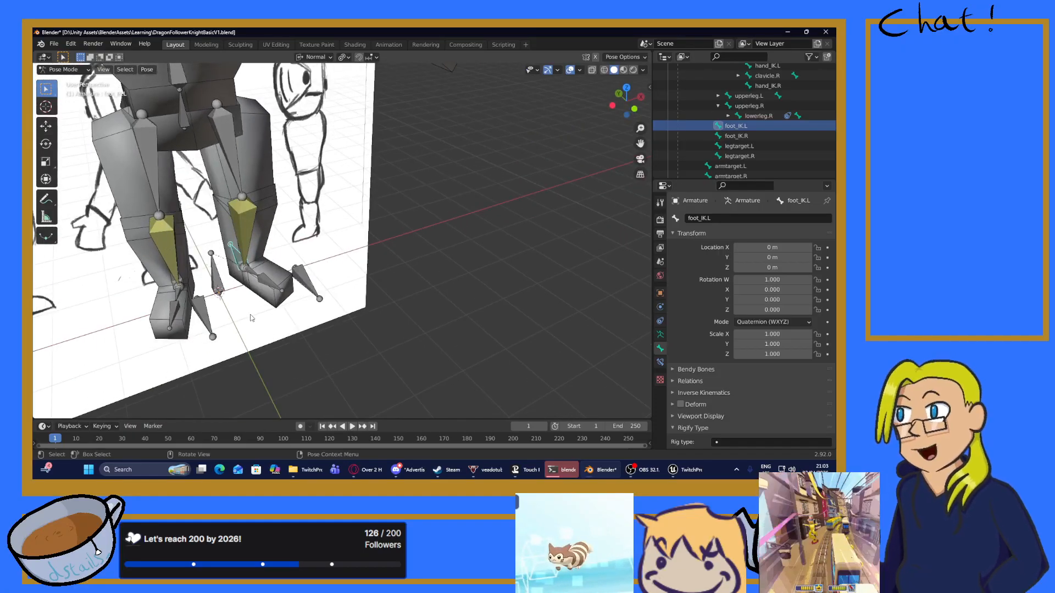
pyautogui.click(249, 273)
pyautogui.click(248, 244)
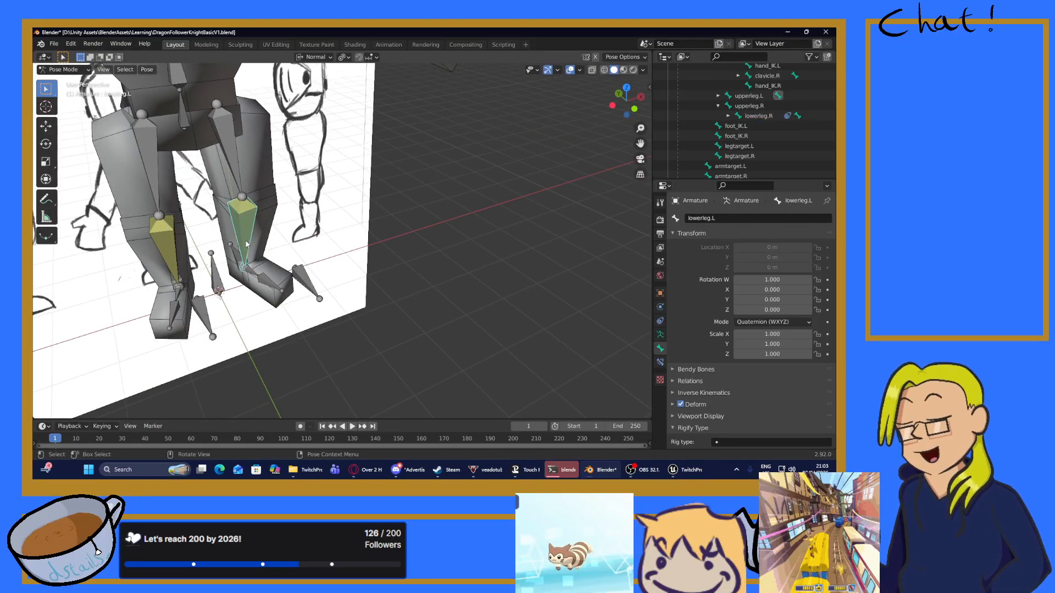
pyautogui.moveTo(392, 255)
pyautogui.mouseDown(button='middle')
pyautogui.moveTo(324, 247)
pyautogui.moveTo(438, 232)
pyautogui.moveTo(311, 238)
pyautogui.mouseUp(button='middle')
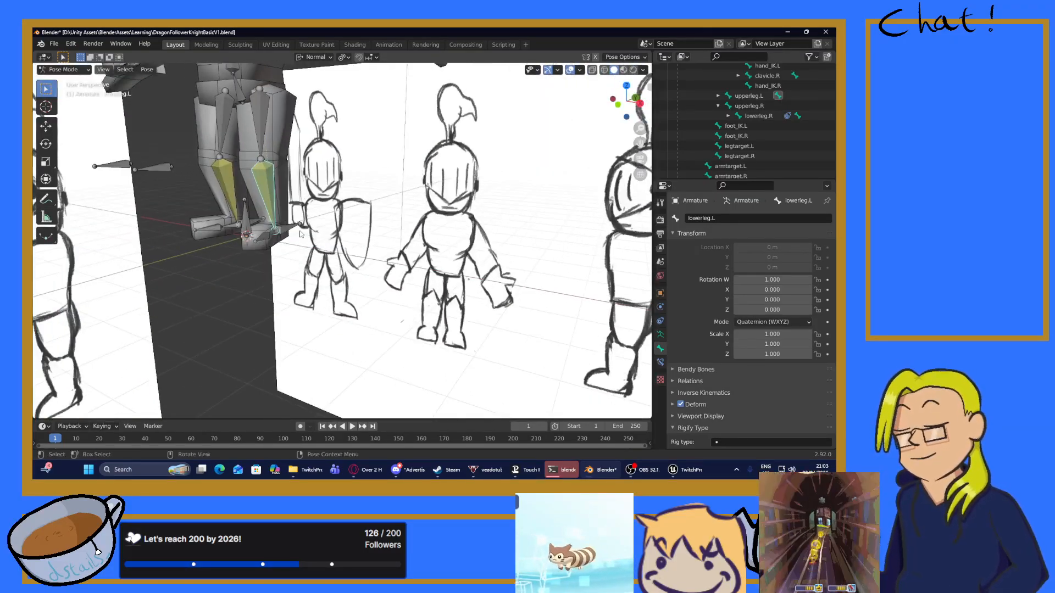
# Step: Select the head bone and examine its placement relative to the helmet and plume from several angles
pyautogui.scroll(-5, 310, 238)
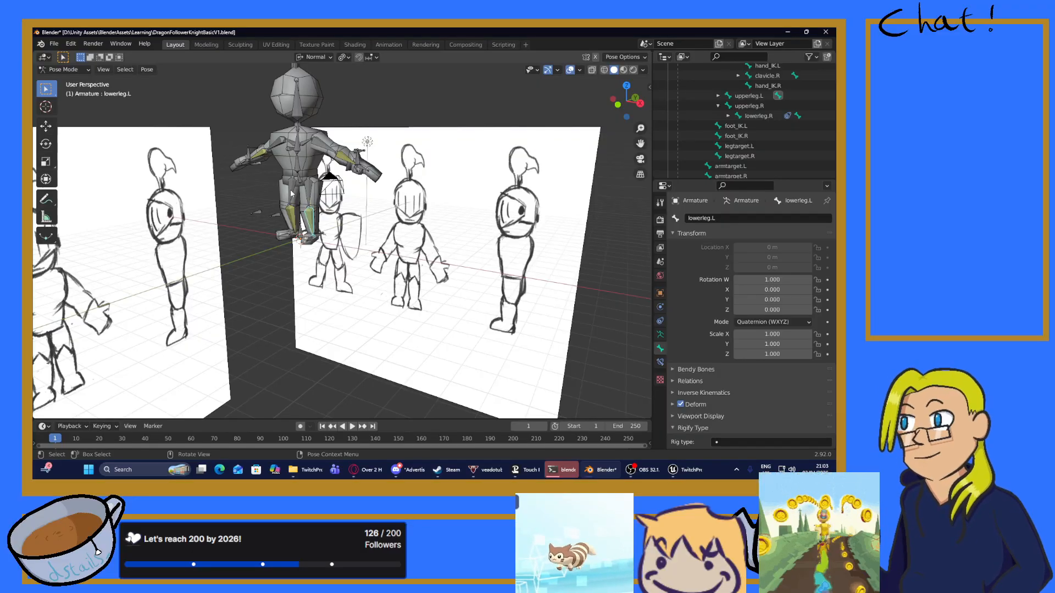
pyautogui.scroll(2, 262, 156)
pyautogui.keyDown('shift'); pyautogui.moveTo(242, 132); pyautogui.dragTo(341, 220, button='middle'); pyautogui.keyUp('shift')
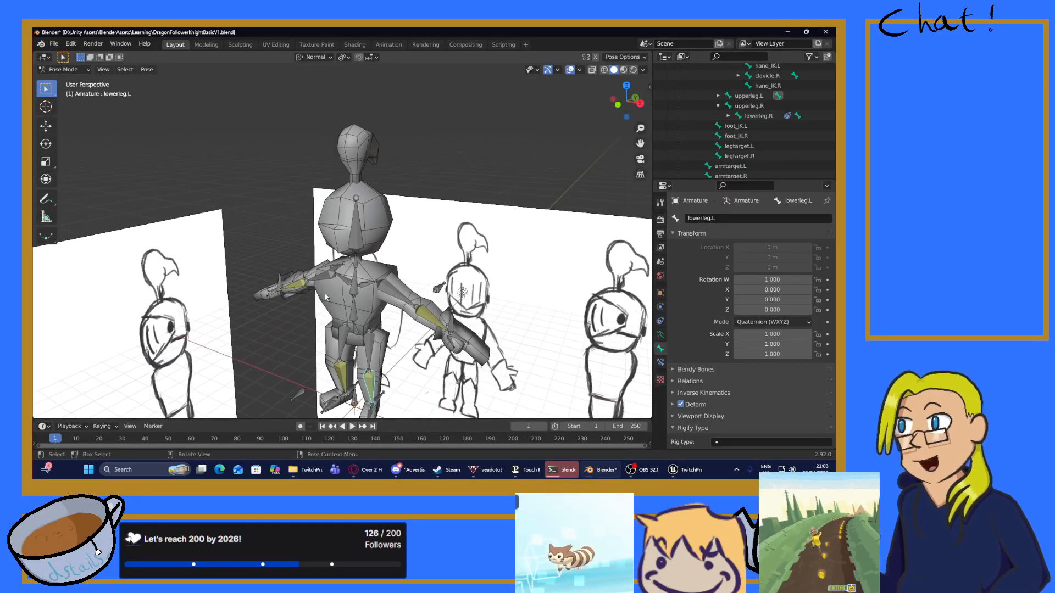
pyautogui.scroll(1, 341, 187)
pyautogui.scroll(2, 371, 185)
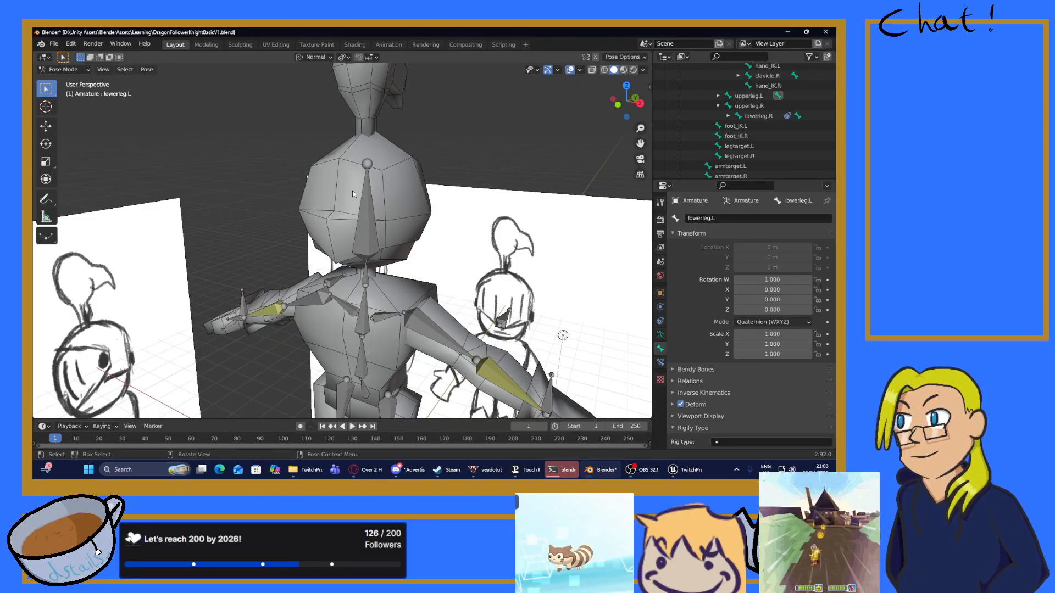
pyautogui.scroll(-2, 353, 193)
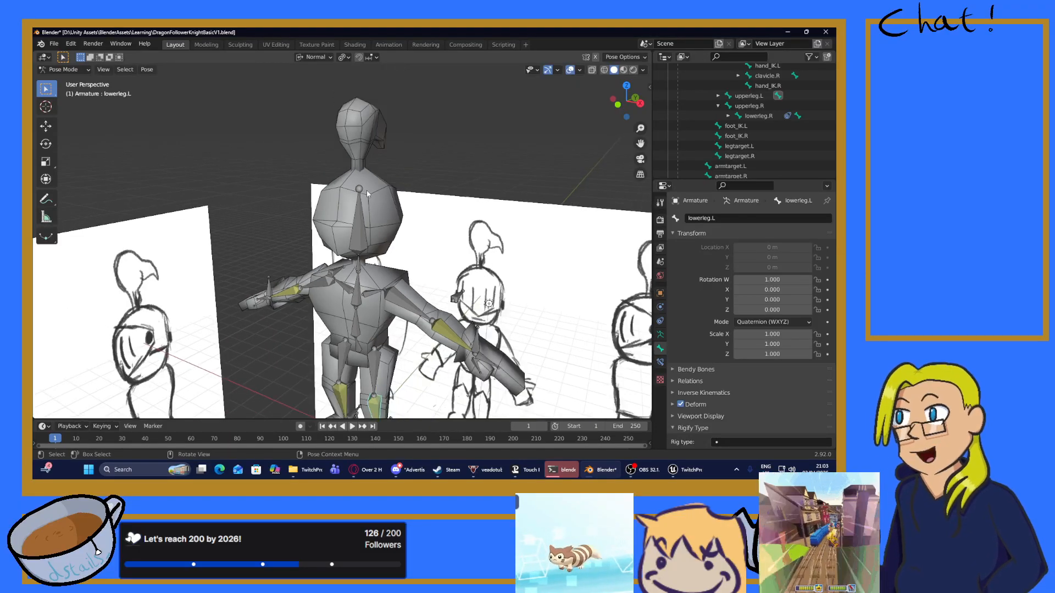
pyautogui.click(364, 138)
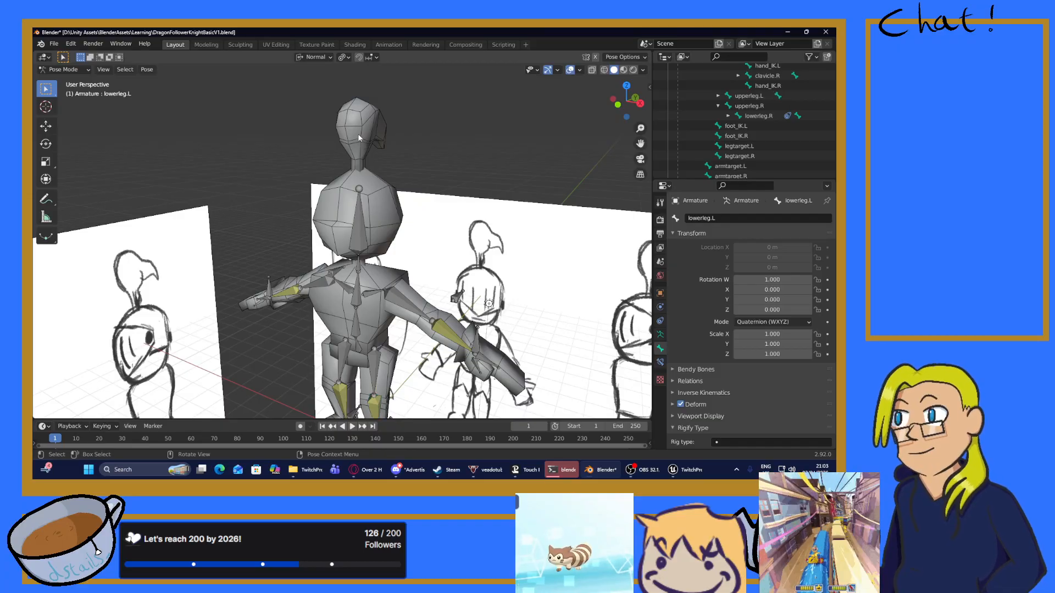
pyautogui.click(355, 235)
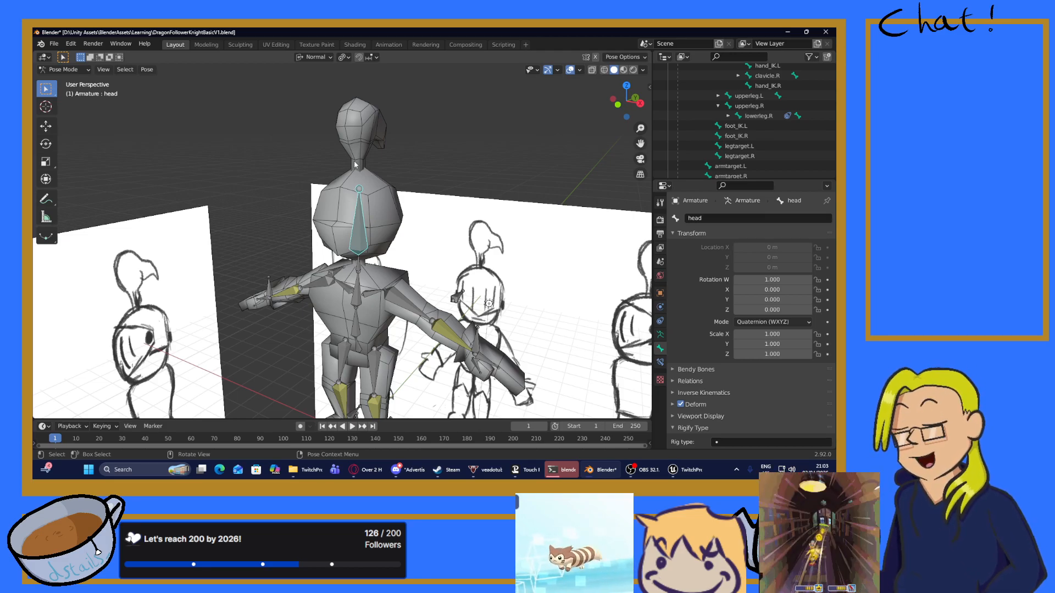
pyautogui.moveTo(404, 156); pyautogui.dragTo(433, 160, button='middle')
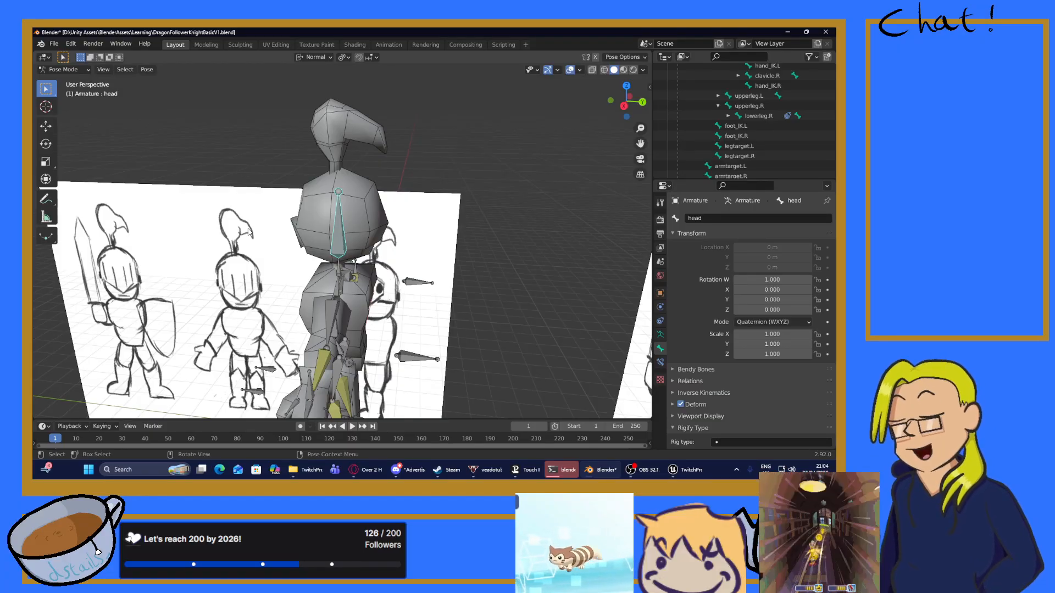
pyautogui.moveTo(176, 189); pyautogui.dragTo(330, 204, button='middle')
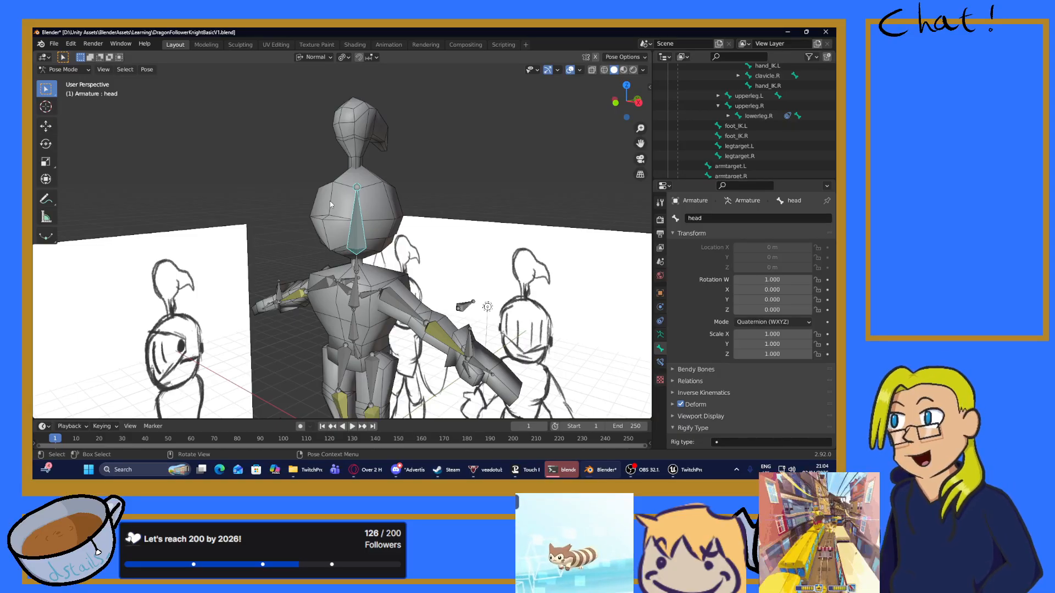
# Step: Try rotating the head bone to check how the head and plume follow it
pyautogui.moveTo(352, 299); pyautogui.dragTo(393, 199, button='middle')
pyautogui.press('r')
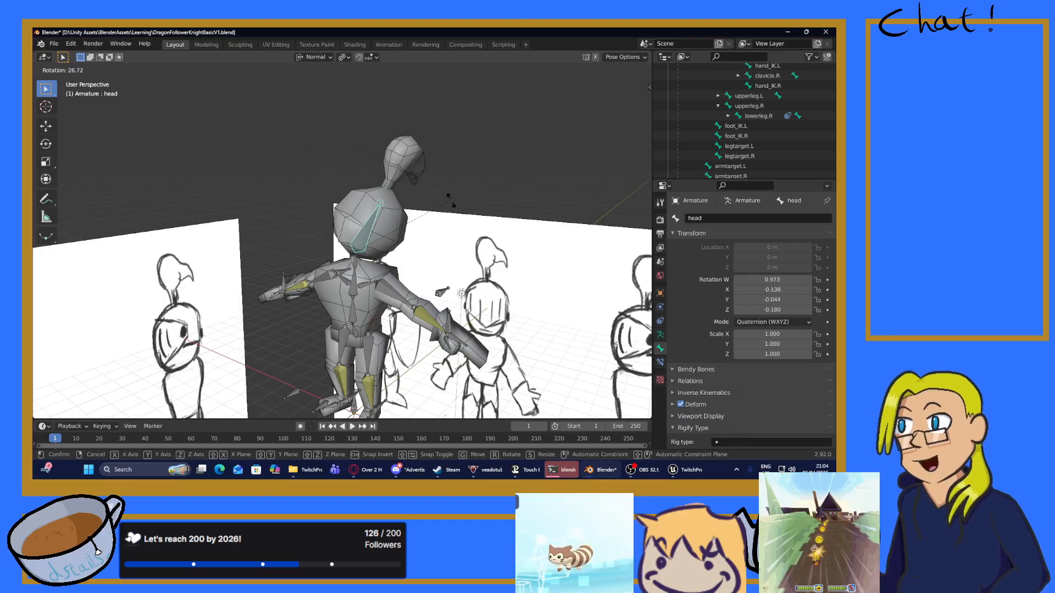
pyautogui.press('Escape')
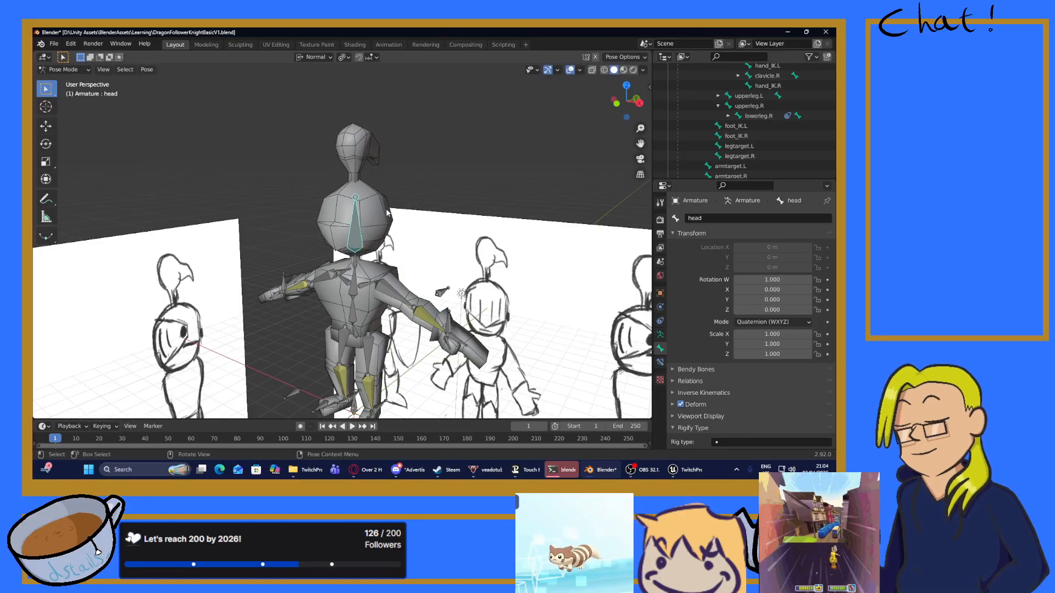
# Step: Save the knight file DragonFollowerKnightBasicV1.blend after a last look at the whole rig
pyautogui.moveTo(407, 212)
pyautogui.mouseDown(button='middle')
pyautogui.moveTo(377, 131)
pyautogui.moveTo(362, 182)
pyautogui.moveTo(297, 220)
pyautogui.moveTo(327, 231)
pyautogui.moveTo(352, 220)
pyautogui.moveTo(323, 233)
pyautogui.moveTo(406, 227)
pyautogui.mouseUp(button='middle')
pyautogui.scroll(6, 361, 215)
pyautogui.scroll(-6, 323, 233)
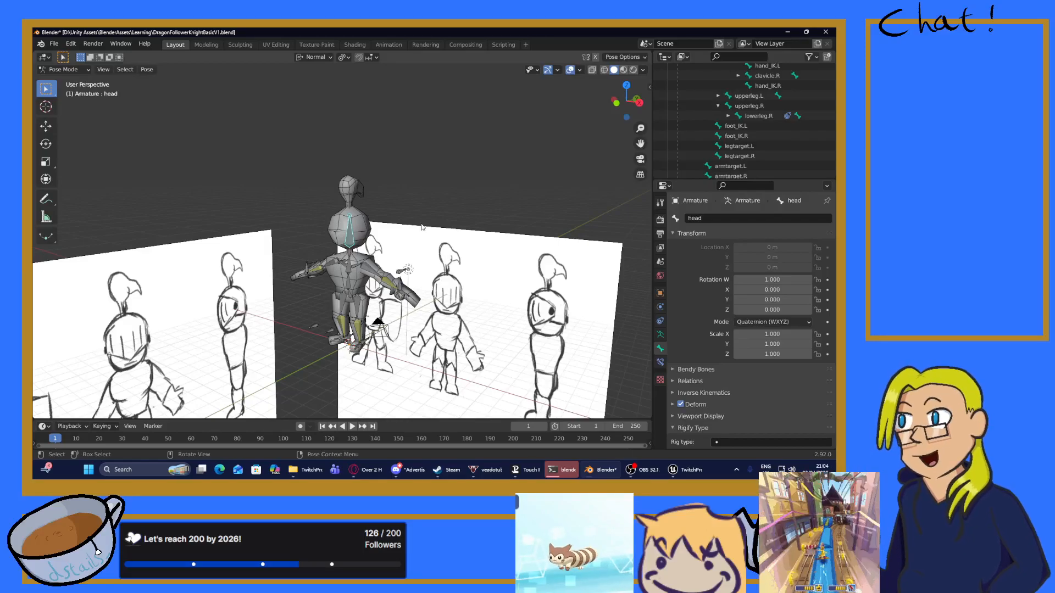
pyautogui.hotkey('ctrl', 's')
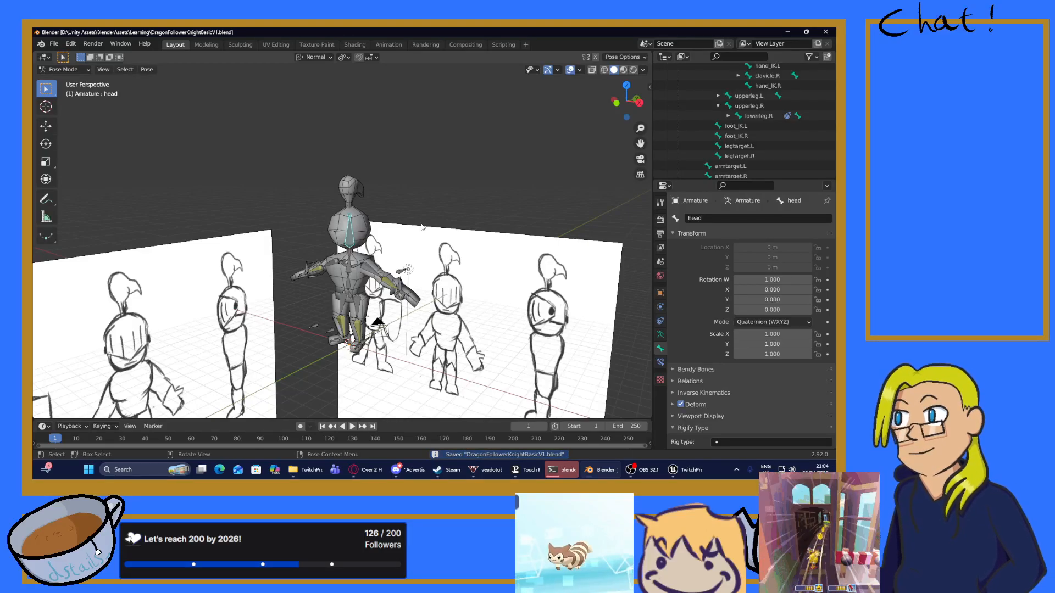
# Step: Switch to the TwitchPrototype project in Unreal Editor, resize the Content Browser and open the Medieval folder's DragonFollowerKnight subfolder
pyautogui.click(673, 470)
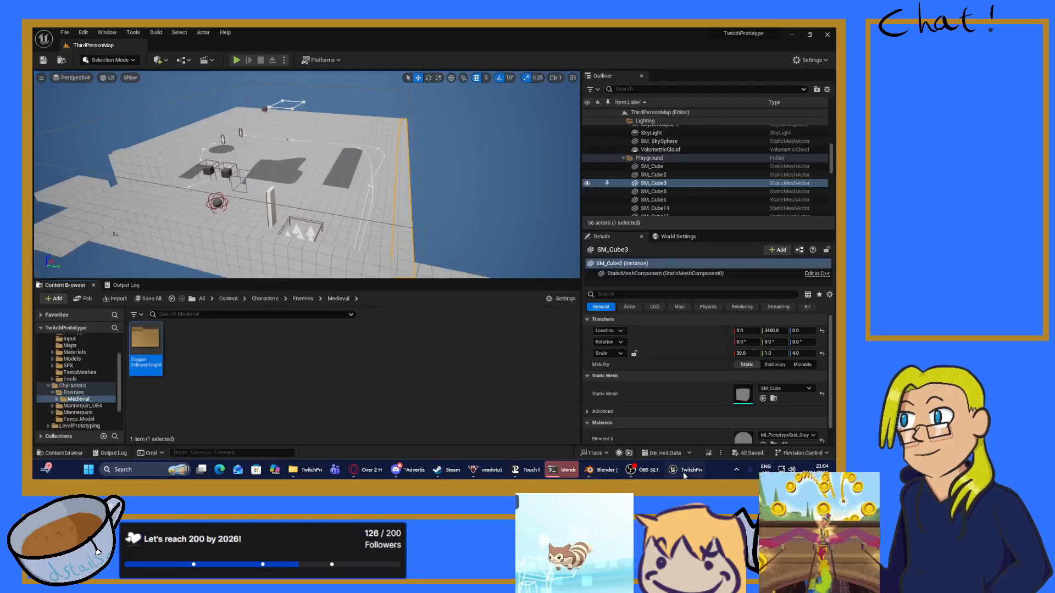
pyautogui.scroll(2, 317, 151)
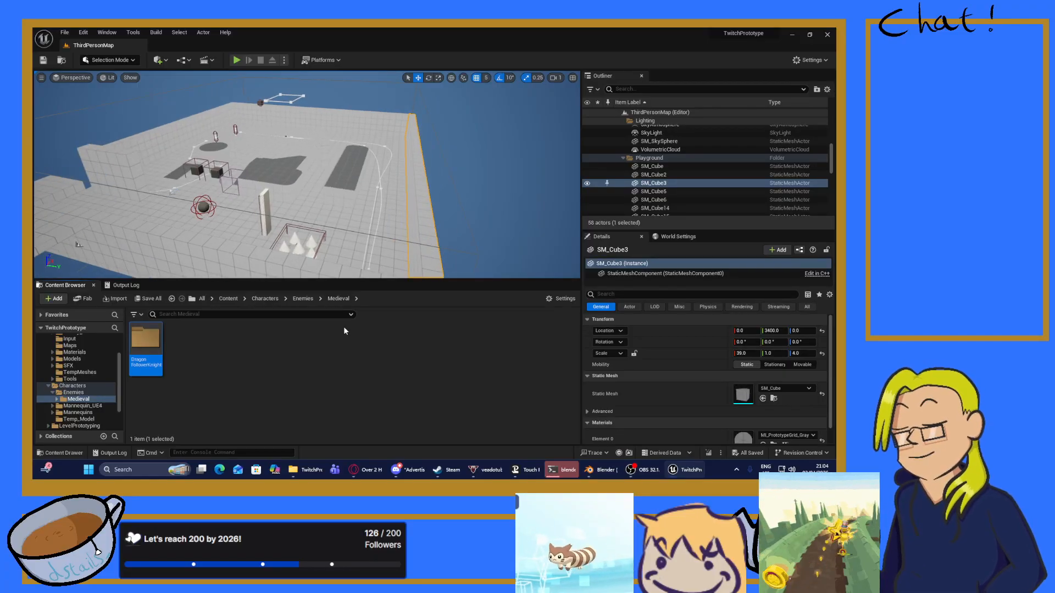
pyautogui.moveTo(396, 280); pyautogui.dragTo(364, 366)
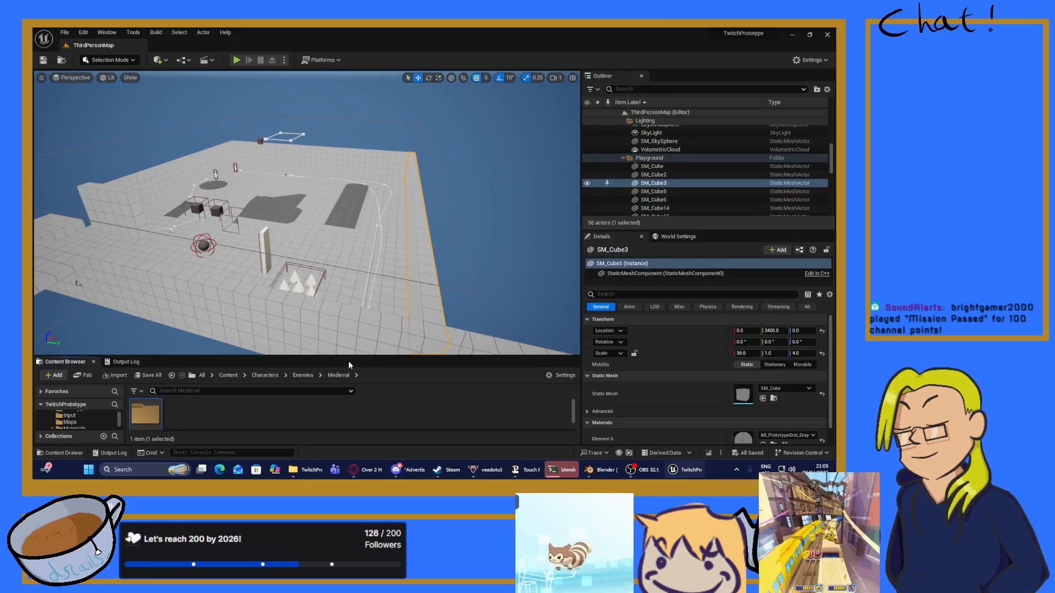
pyautogui.moveTo(355, 357); pyautogui.dragTo(363, 295)
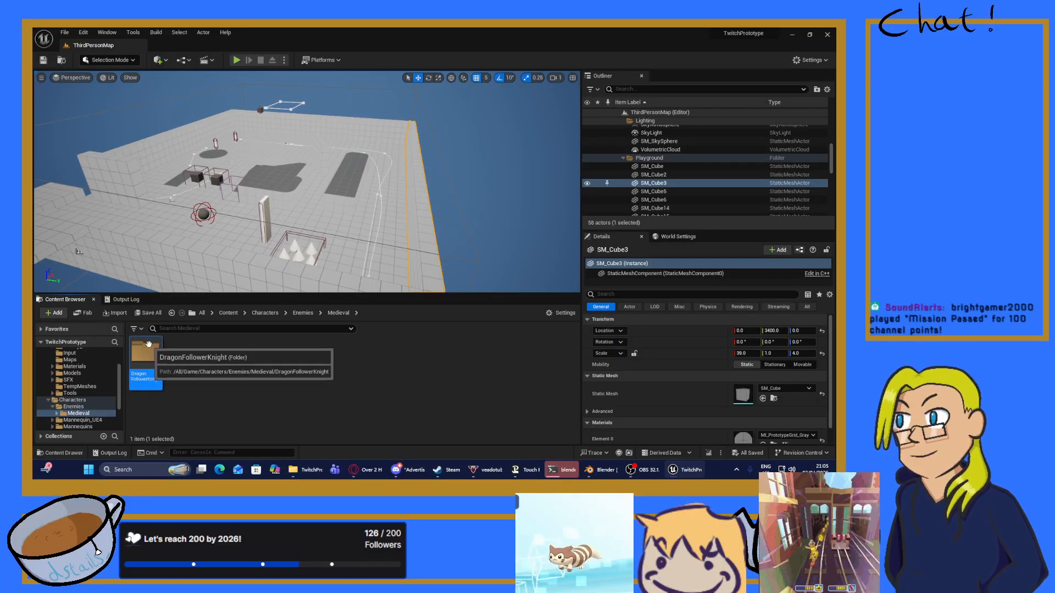
pyautogui.doubleClick(144, 357)
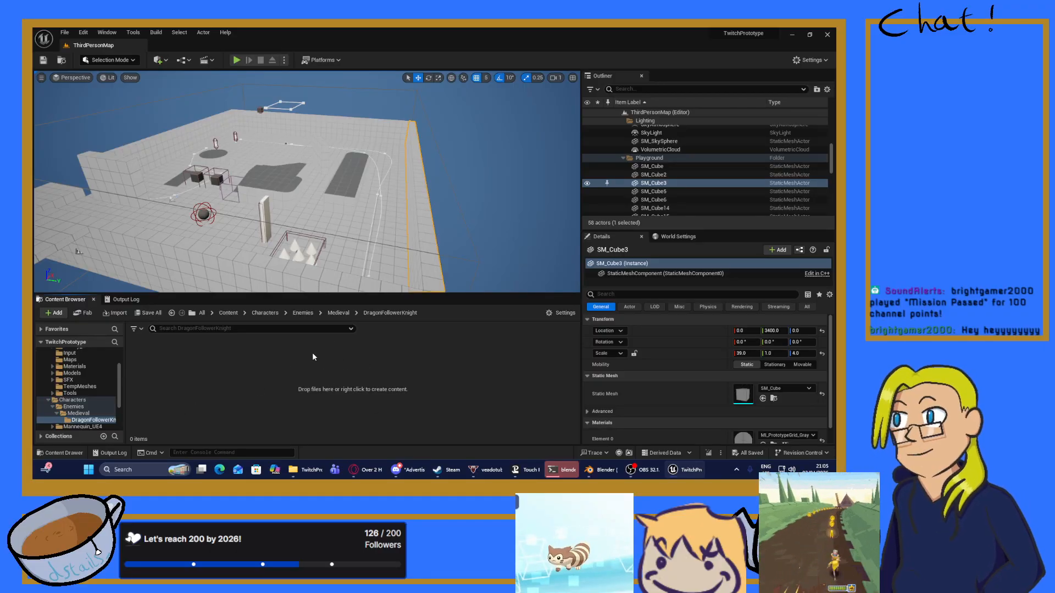
# Step: Browse the Enemies, Medieval and Temp_Model folders to examine how the existing character assets are organised, ending in Characters
pyautogui.click(301, 313)
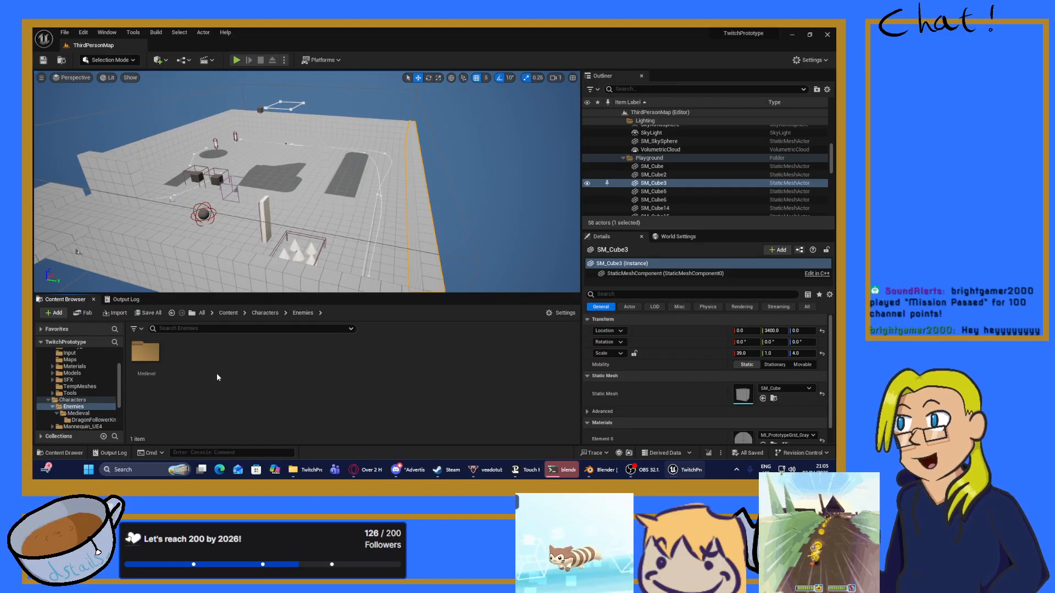
pyautogui.doubleClick(140, 356)
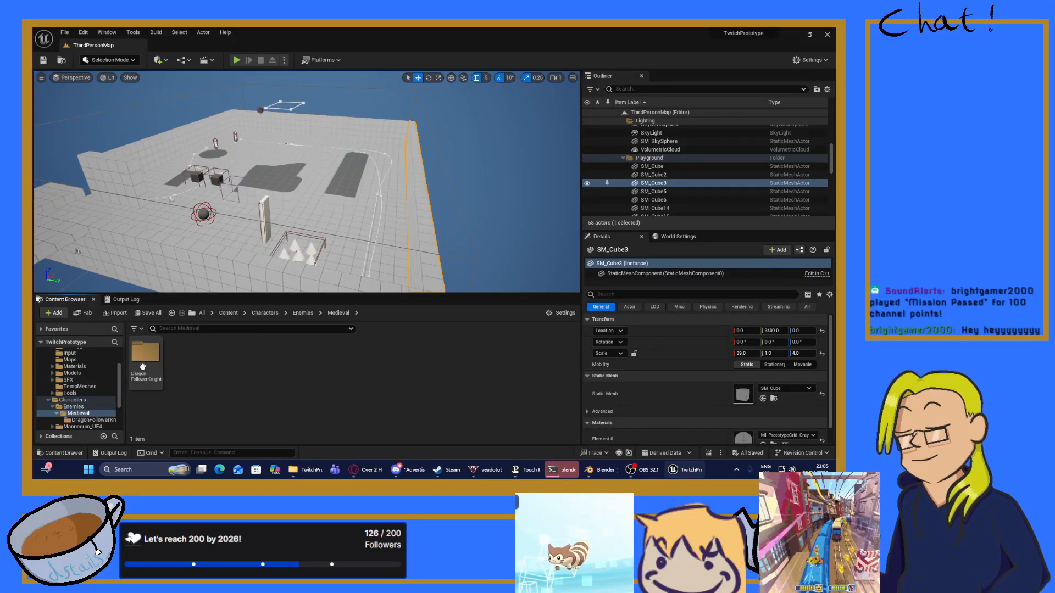
pyautogui.click(276, 314)
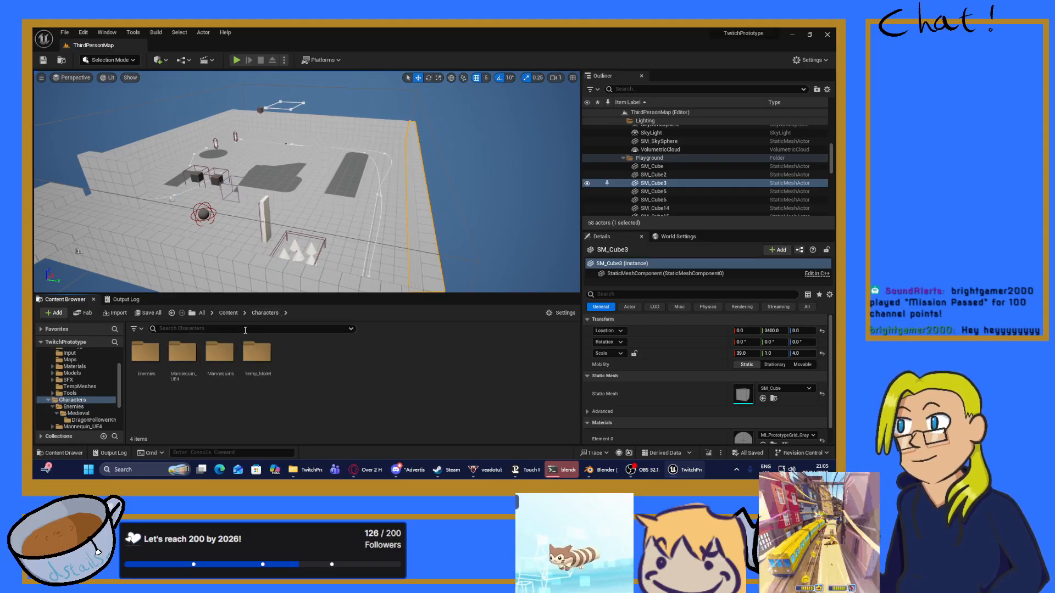
pyautogui.doubleClick(256, 354)
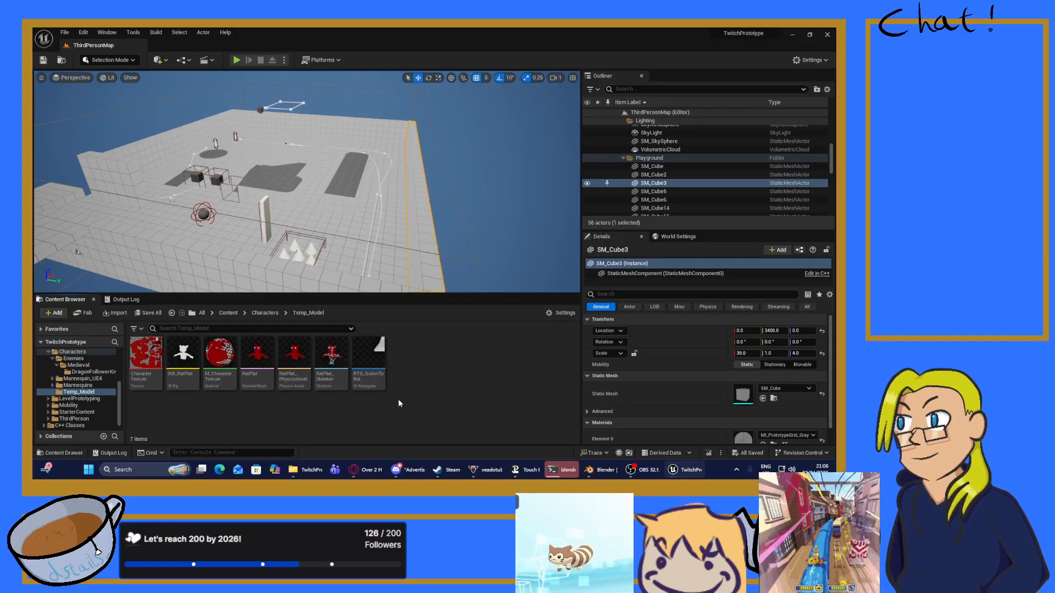
pyautogui.click(261, 313)
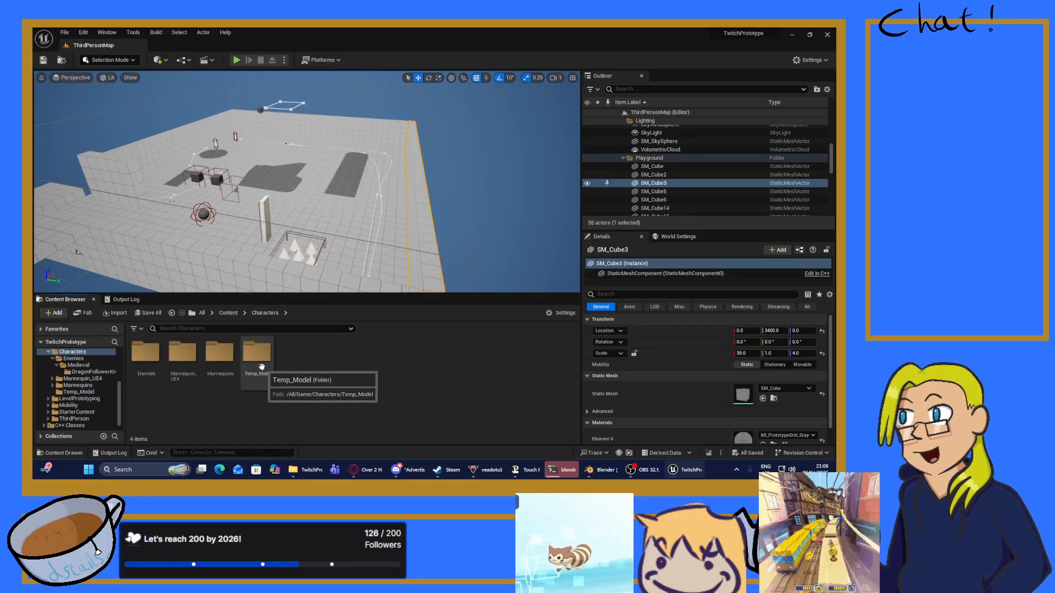
# Step: Open the DragonFollowerKnight folder inside Characters, Enemies, Medieval
pyautogui.click(134, 356)
pyautogui.doubleClick(134, 356)
pyautogui.doubleClick(145, 360)
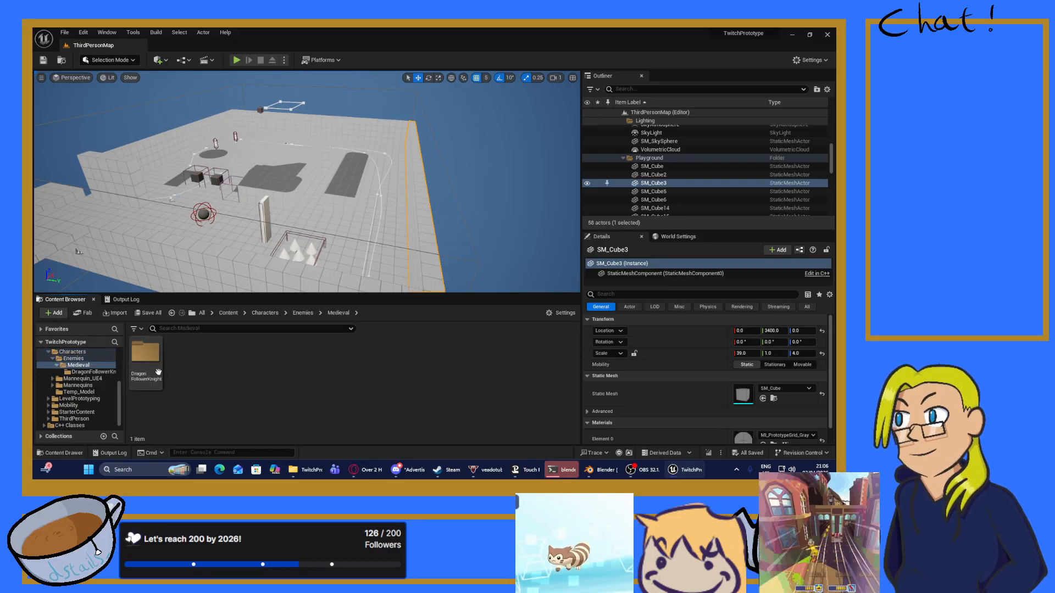
pyautogui.doubleClick(160, 379)
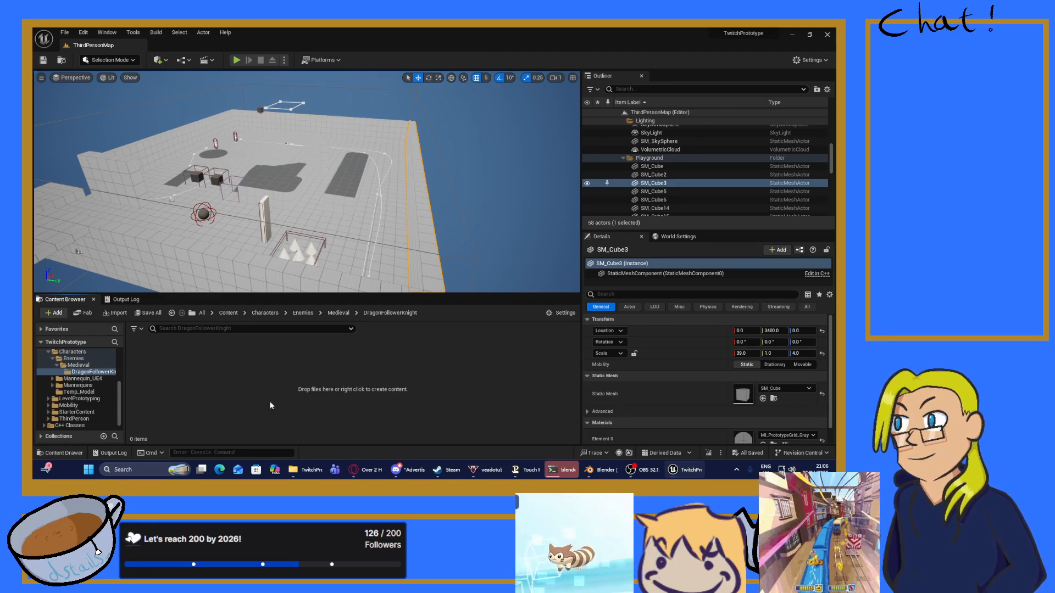
# Step: Check the Animations folder under _Game, and return to the DragonFollowerKnight folder
pyautogui.scroll(5, 94, 384)
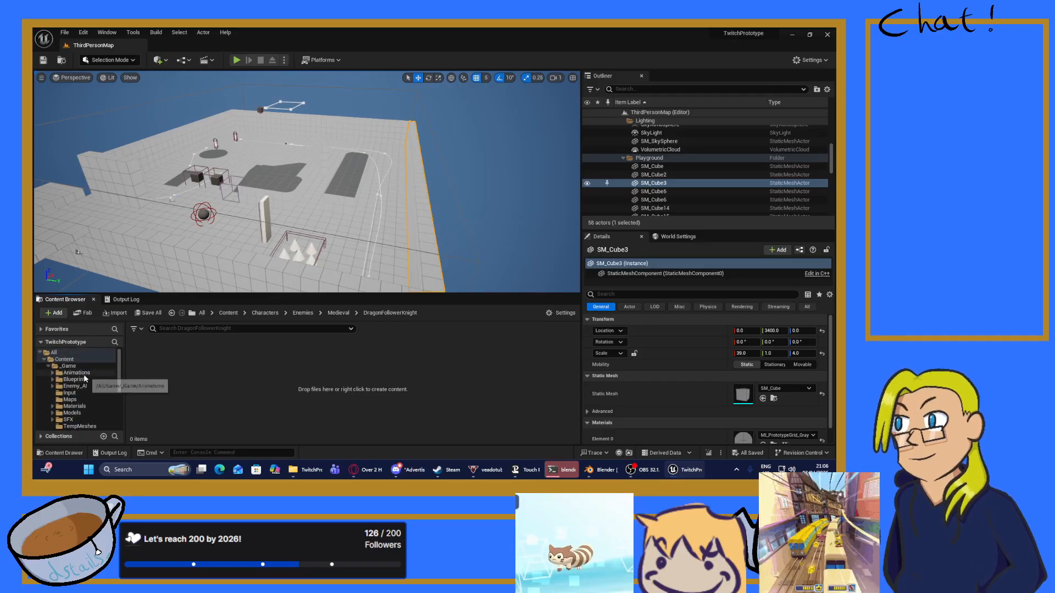
pyautogui.click(77, 373)
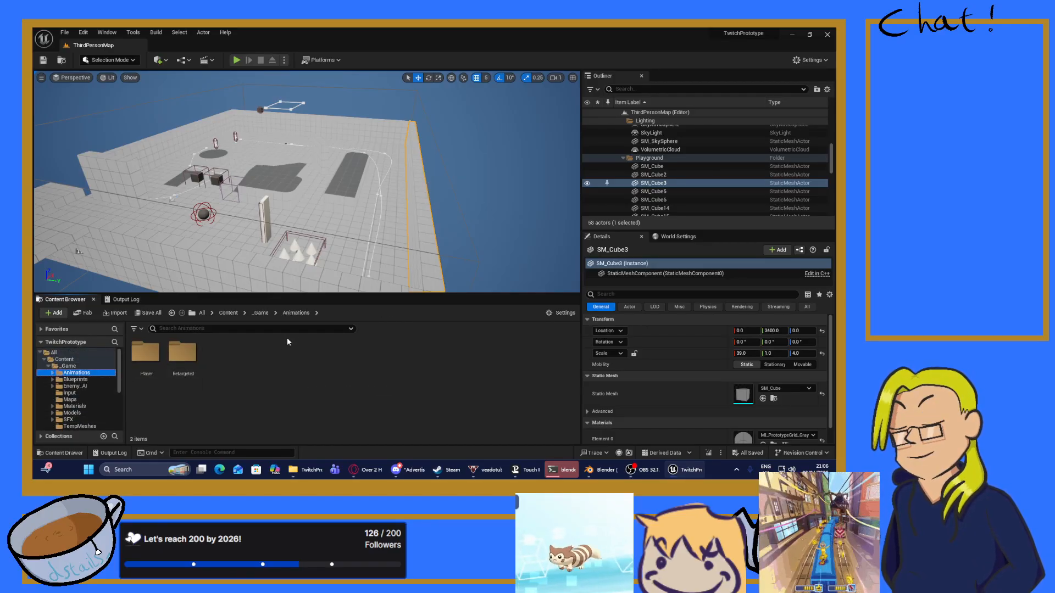
pyautogui.scroll(-5, 83, 379)
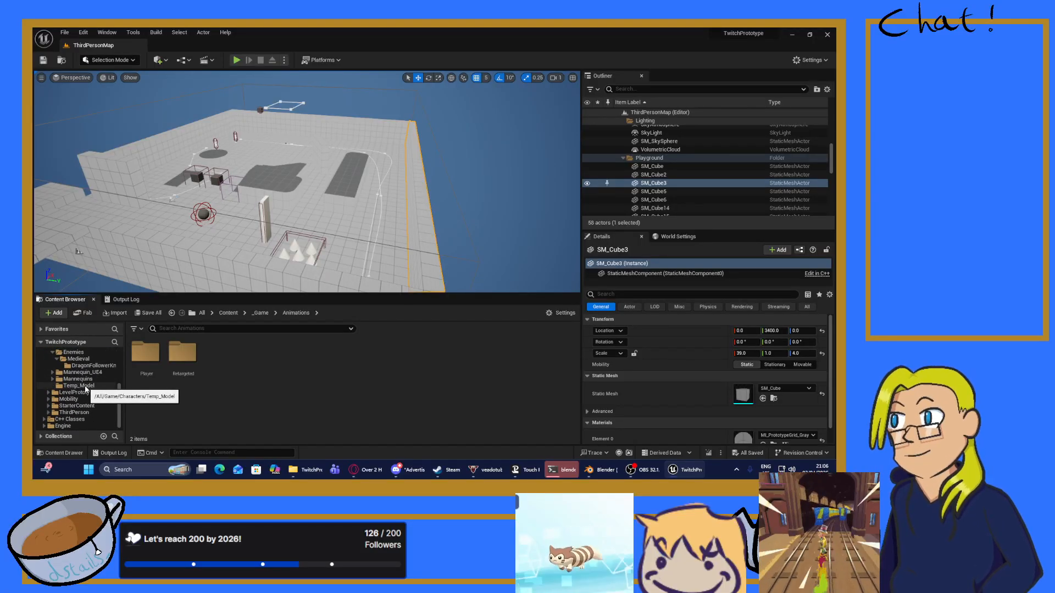
pyautogui.scroll(1, 90, 400)
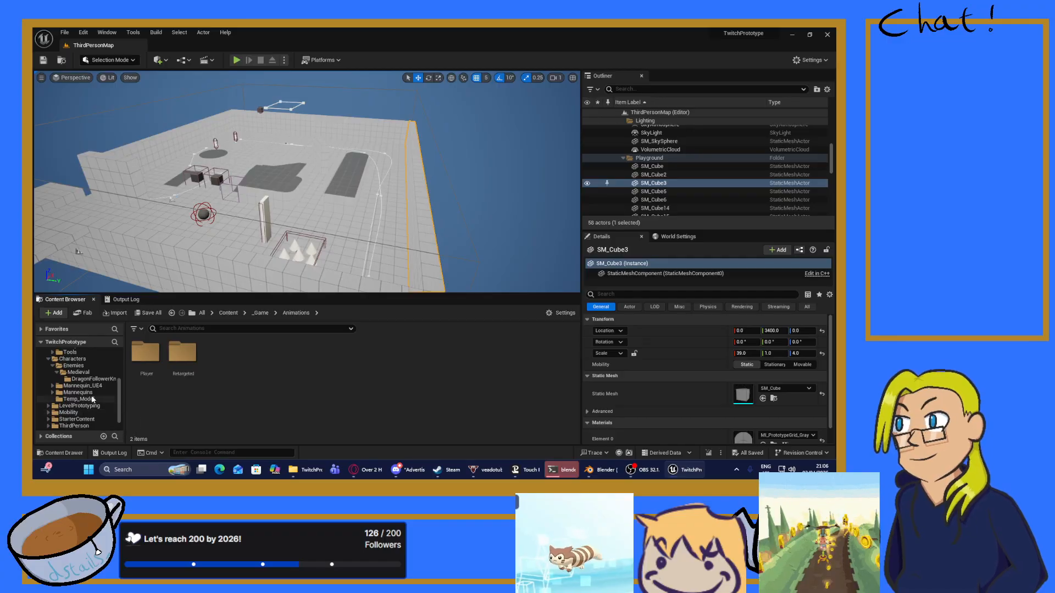
pyautogui.click(93, 379)
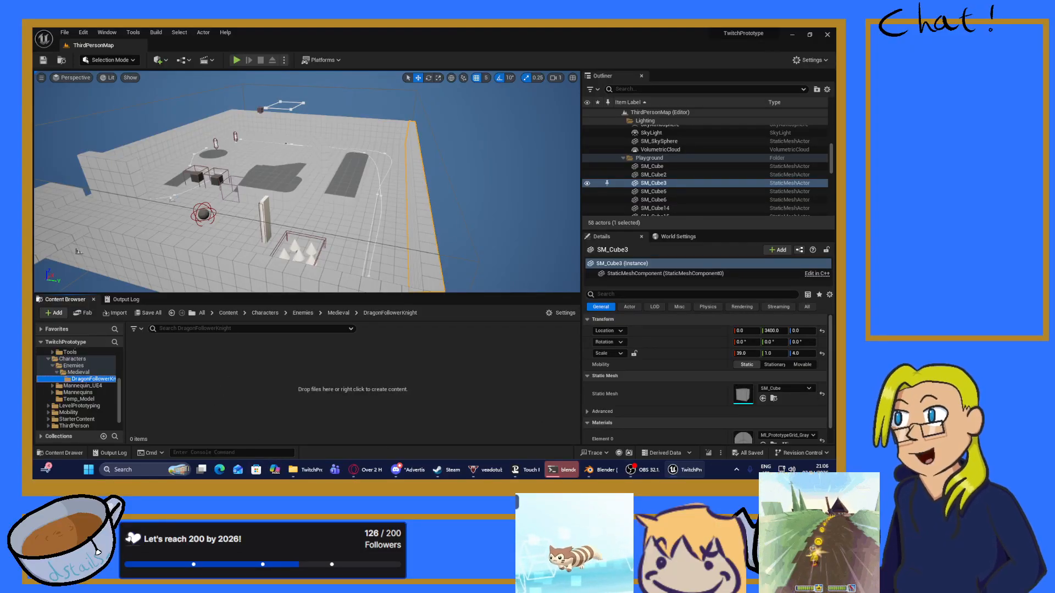
# Step: Switch to Blender, change the armature from Pose Mode to Object Mode and add the knight mesh to the selection
pyautogui.hotkey('alt', 'Tab')
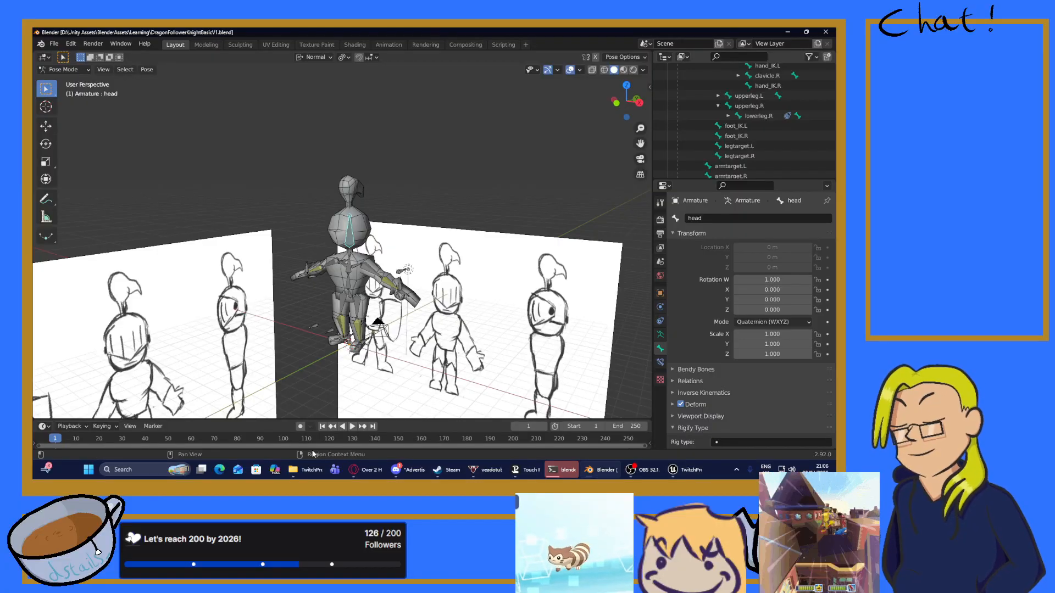
pyautogui.click(63, 70)
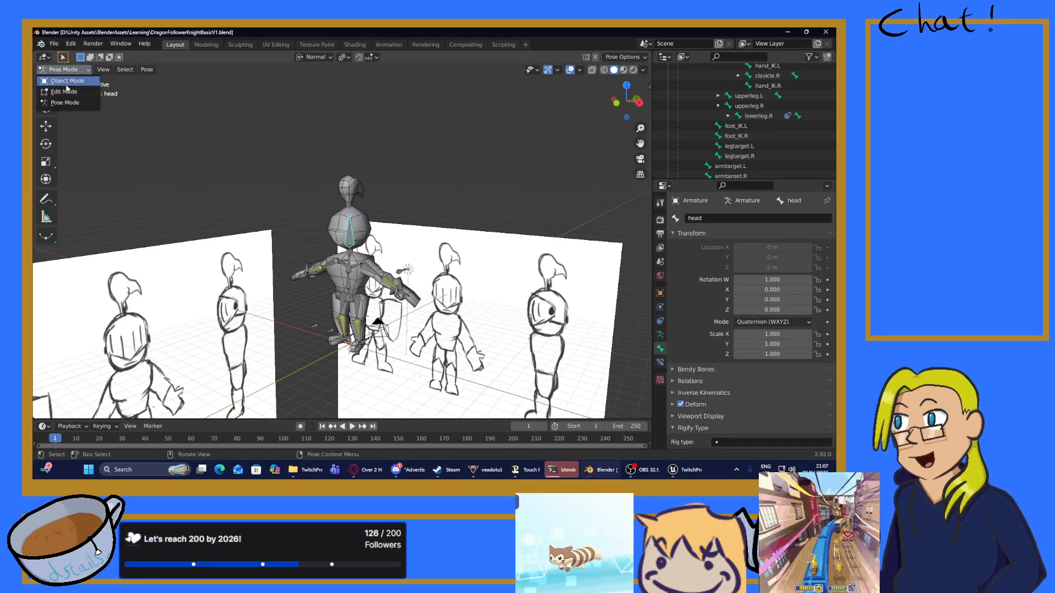
pyautogui.click(61, 81)
pyautogui.scroll(4, 288, 176)
pyautogui.moveTo(262, 185)
pyautogui.mouseDown(button='middle')
pyautogui.moveTo(378, 187)
pyautogui.moveTo(386, 166)
pyautogui.moveTo(406, 162)
pyautogui.mouseUp(button='middle')
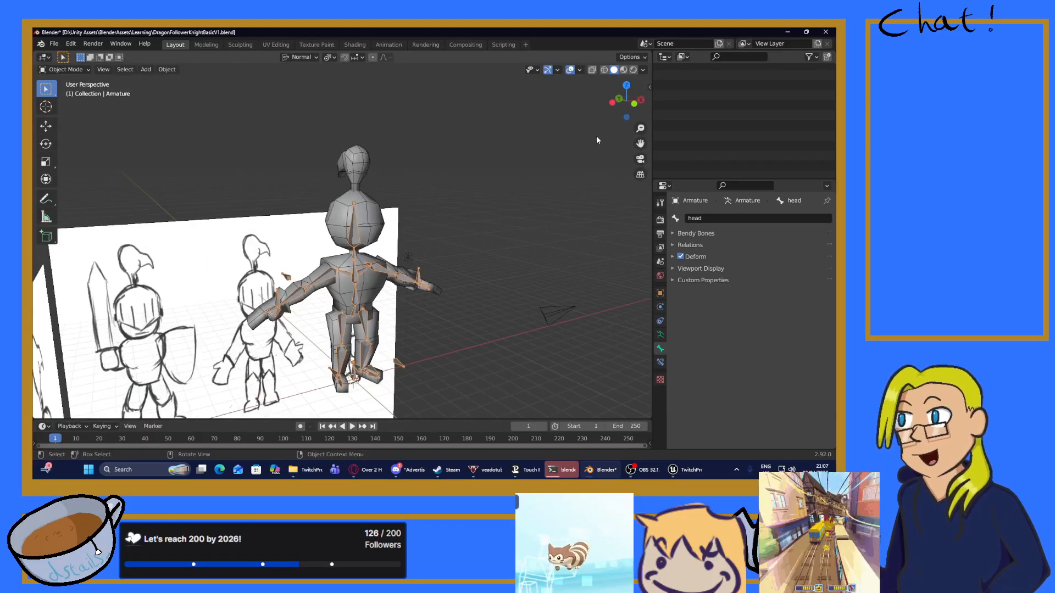
pyautogui.scroll(-1, 702, 130)
pyautogui.moveTo(382, 203)
pyautogui.mouseDown(button='middle')
pyautogui.moveTo(393, 192)
pyautogui.moveTo(379, 200)
pyautogui.mouseUp(button='middle')
pyautogui.keyDown('shift'); pyautogui.click(371, 218); pyautogui.keyUp('shift')
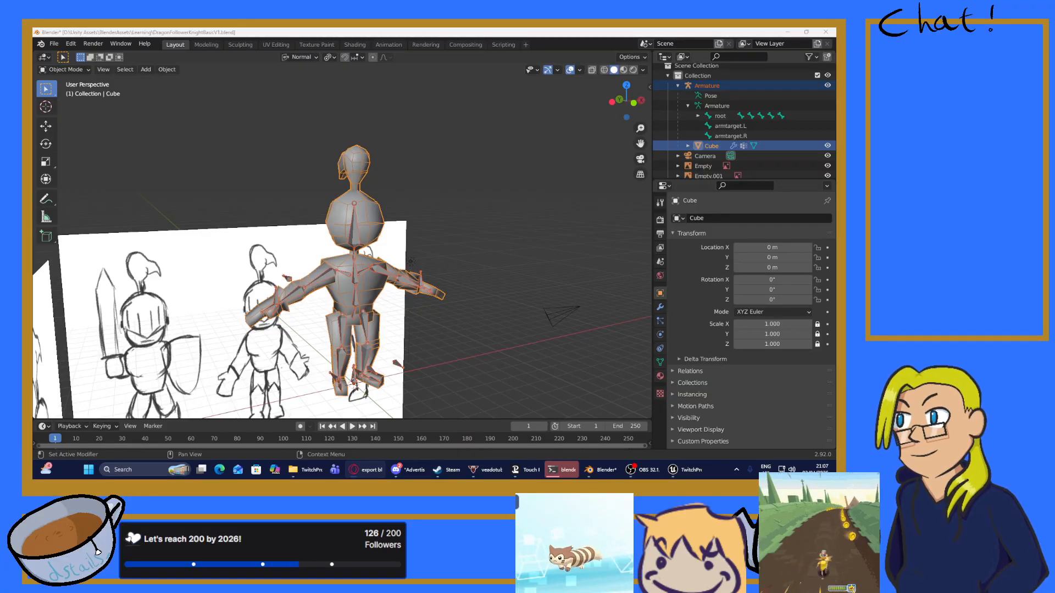
# Step: Save the knight file and start an FBX export
pyautogui.click(209, 31)
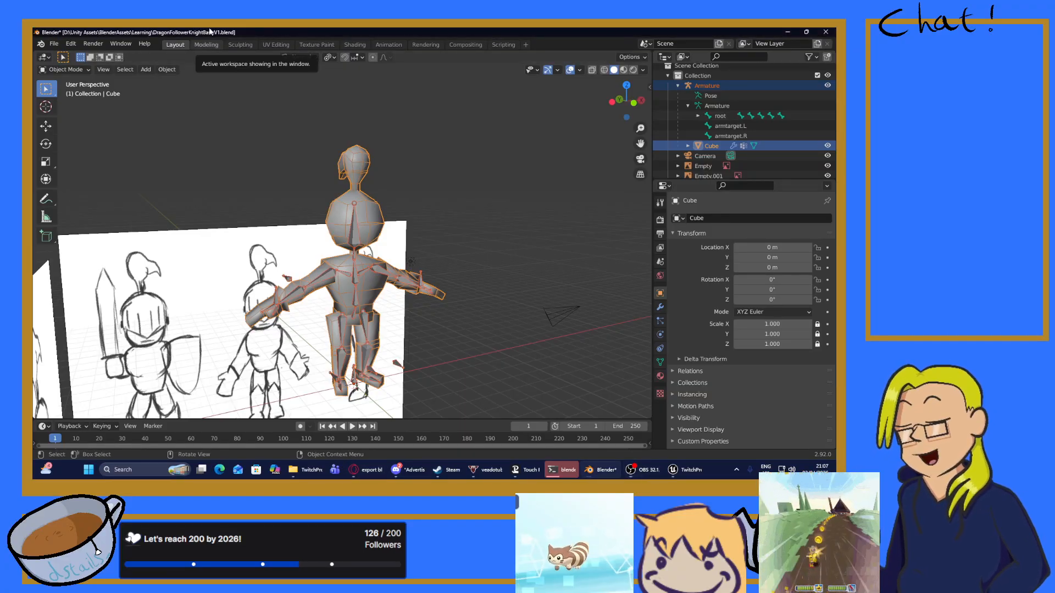
pyautogui.hotkey('ctrl', 's')
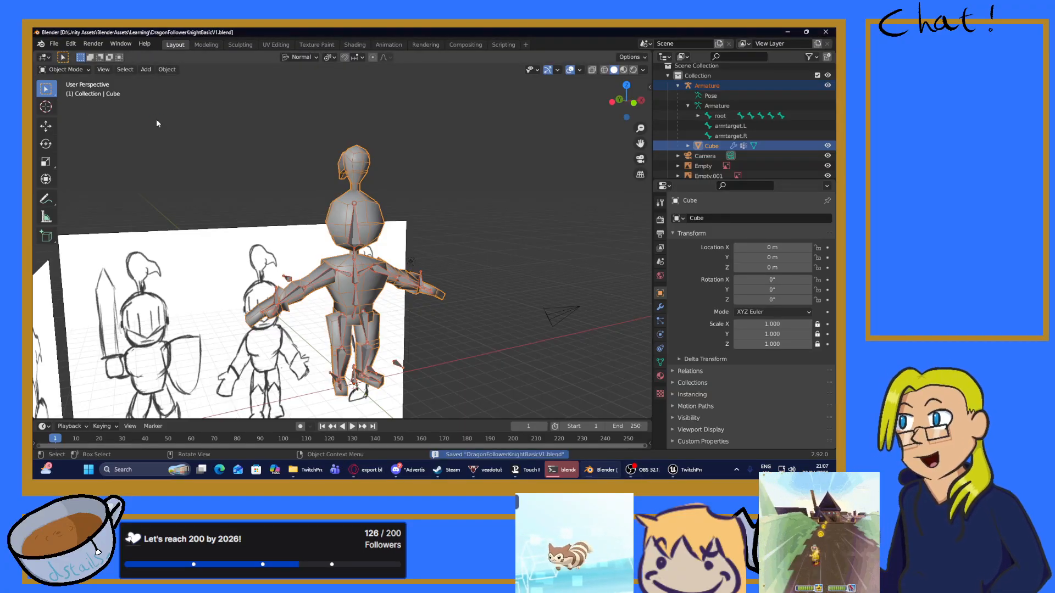
pyautogui.click(55, 44)
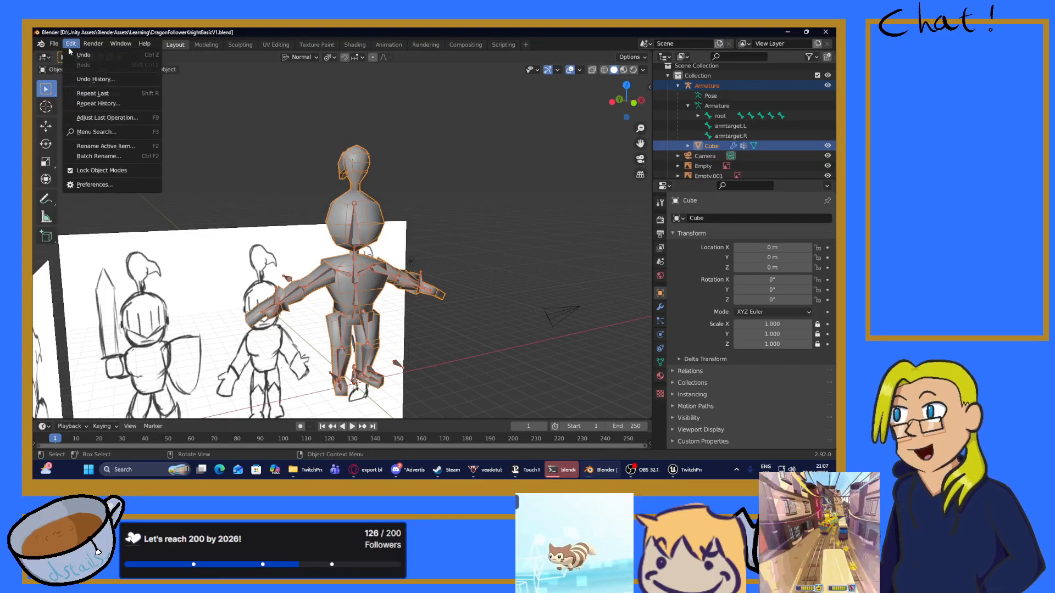
pyautogui.click(55, 44)
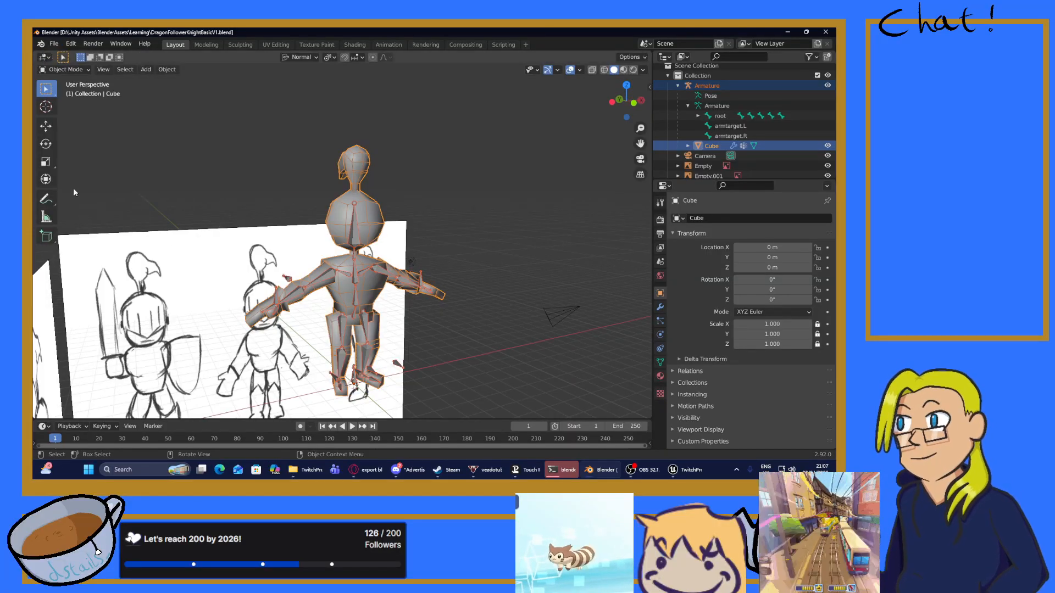
pyautogui.click(58, 46)
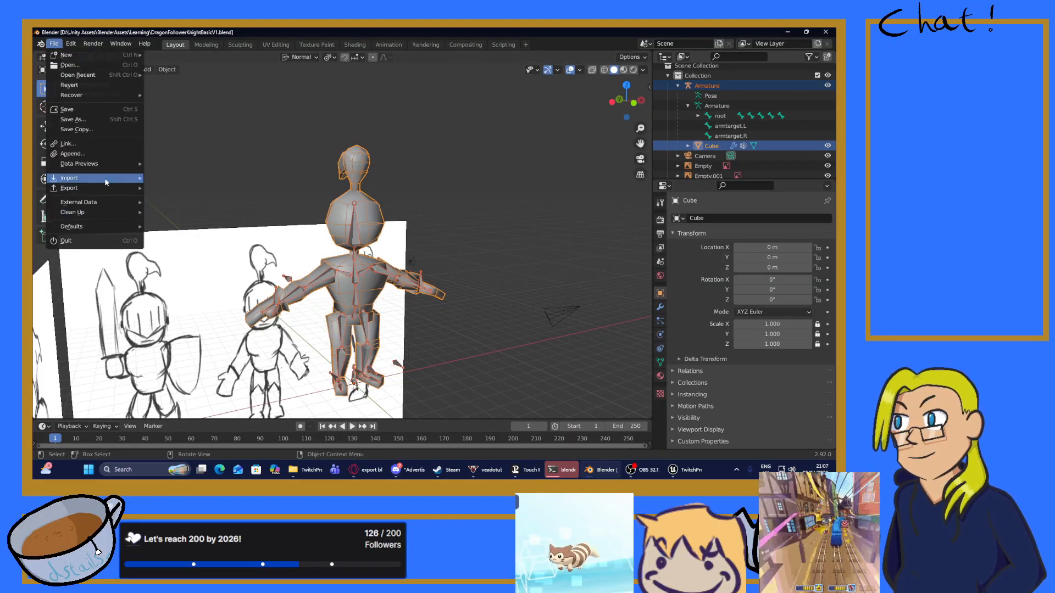
pyautogui.moveTo(100, 190)
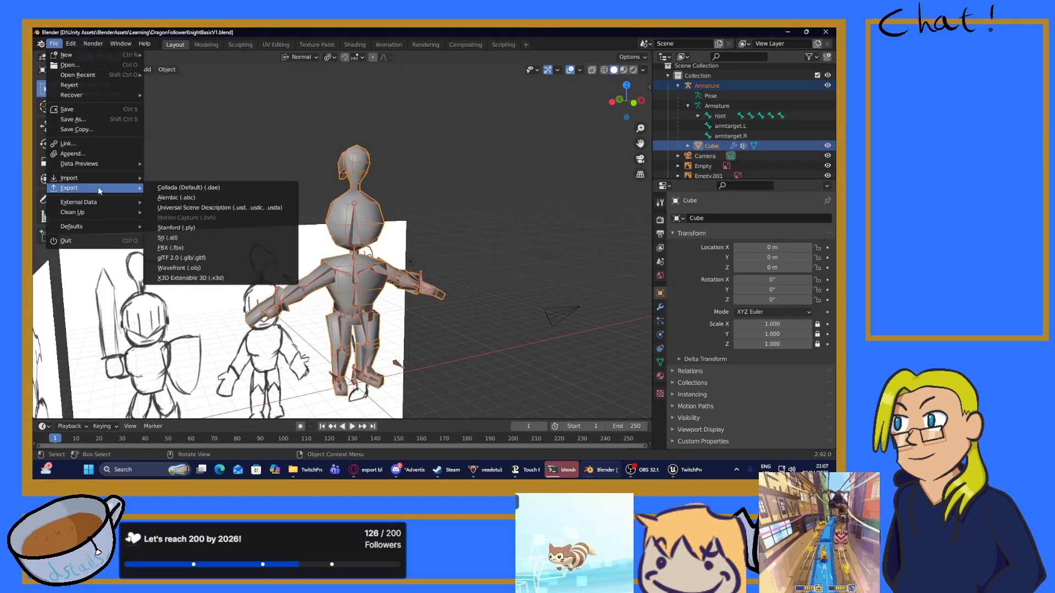
pyautogui.click(179, 247)
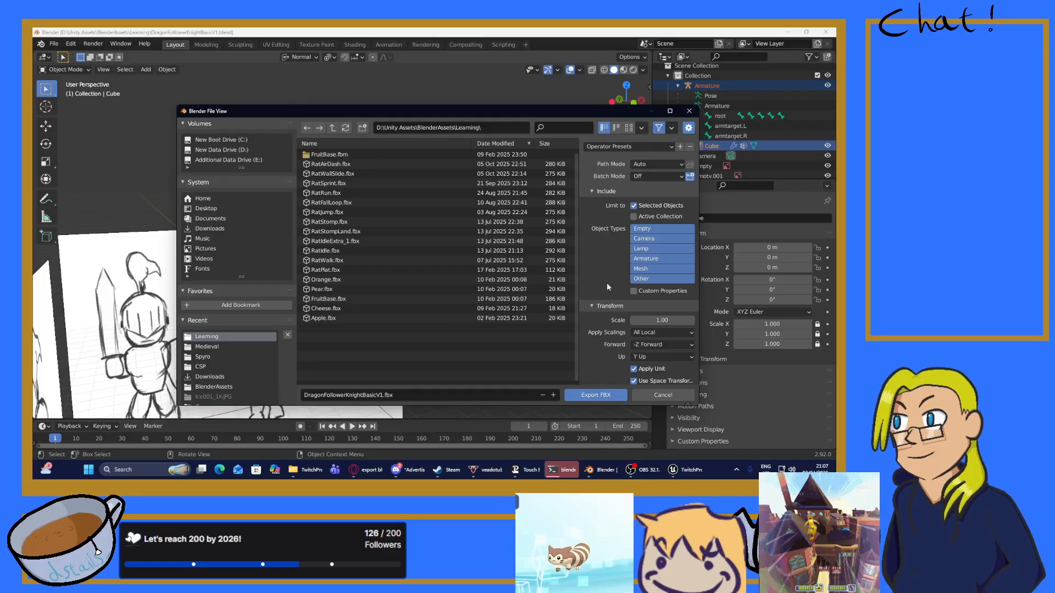
# Step: Turn off Key All Bones, NLA Strips, All Actions and Force Start/End Keying under Bake Animation, and export DragonFollowerKnightBasicV1.fbx to the Learning folder
pyautogui.scroll(-3, 606, 282)
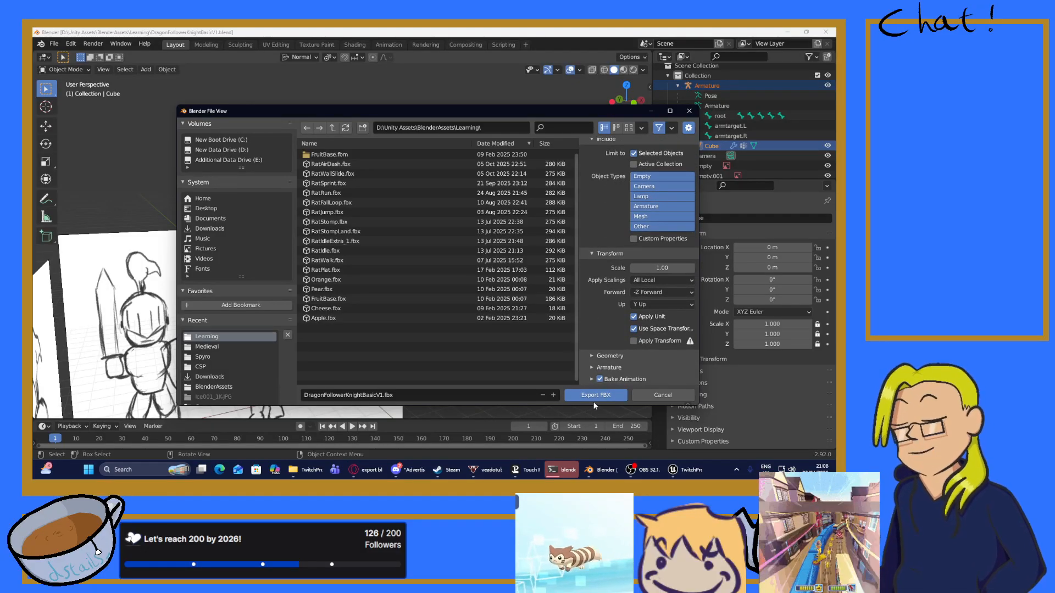
pyautogui.click(592, 379)
pyautogui.scroll(-4, 591, 374)
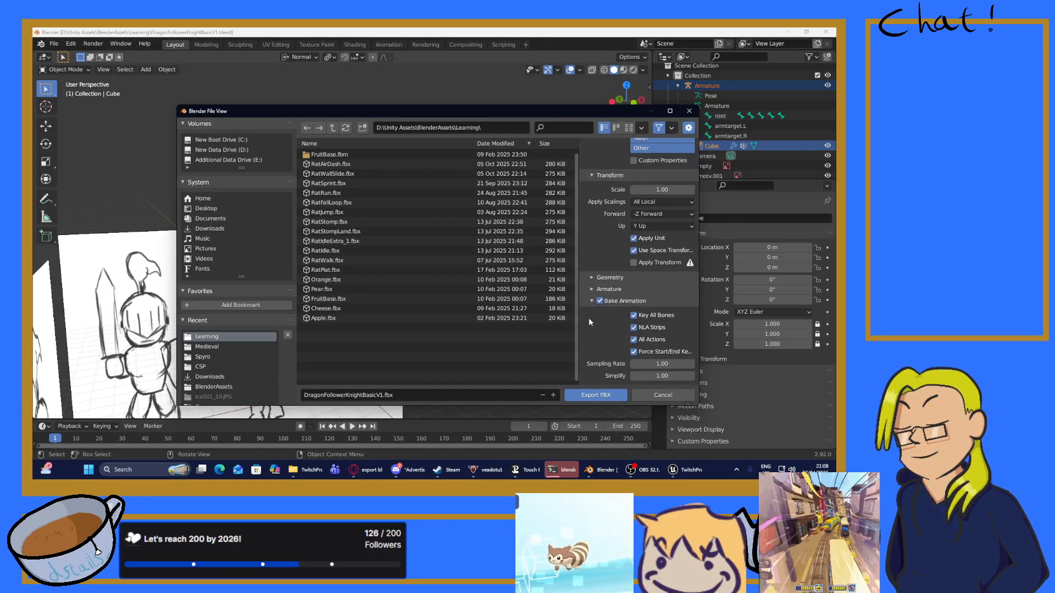
pyautogui.click(633, 318)
pyautogui.click(634, 328)
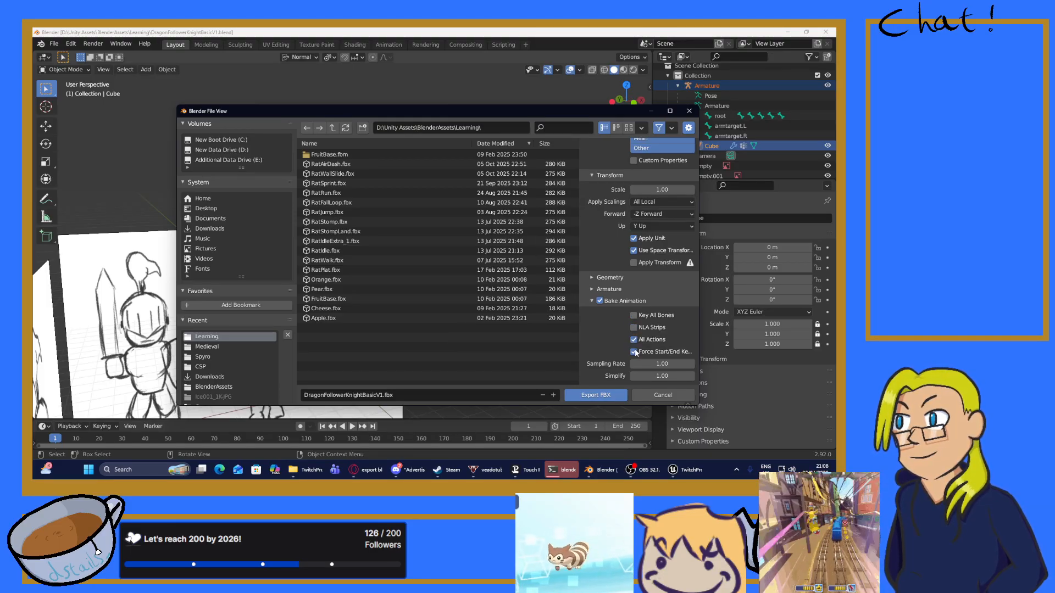
pyautogui.click(633, 339)
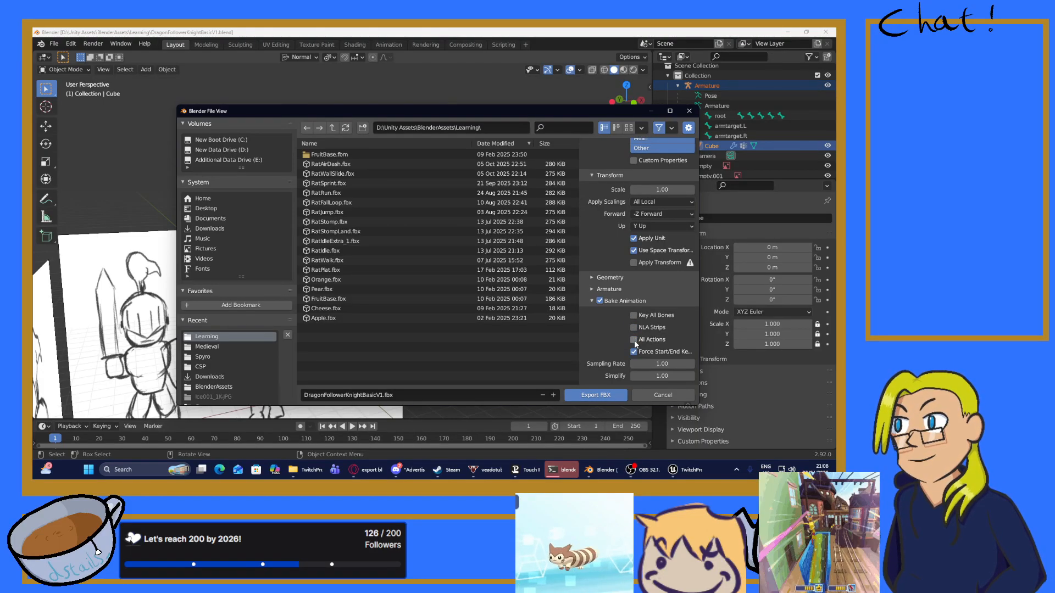
pyautogui.click(633, 352)
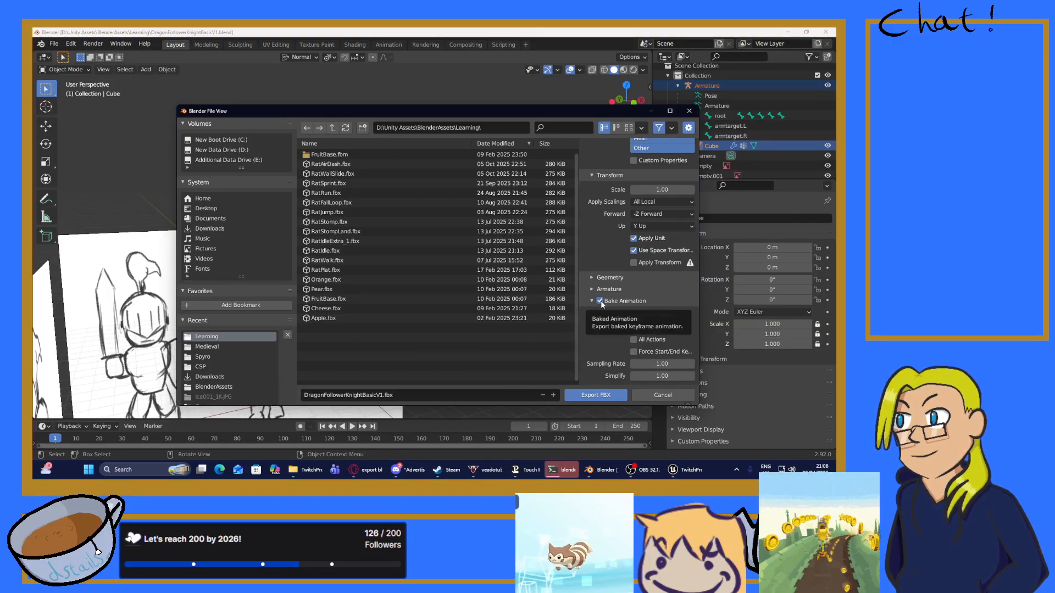
pyautogui.click(635, 340)
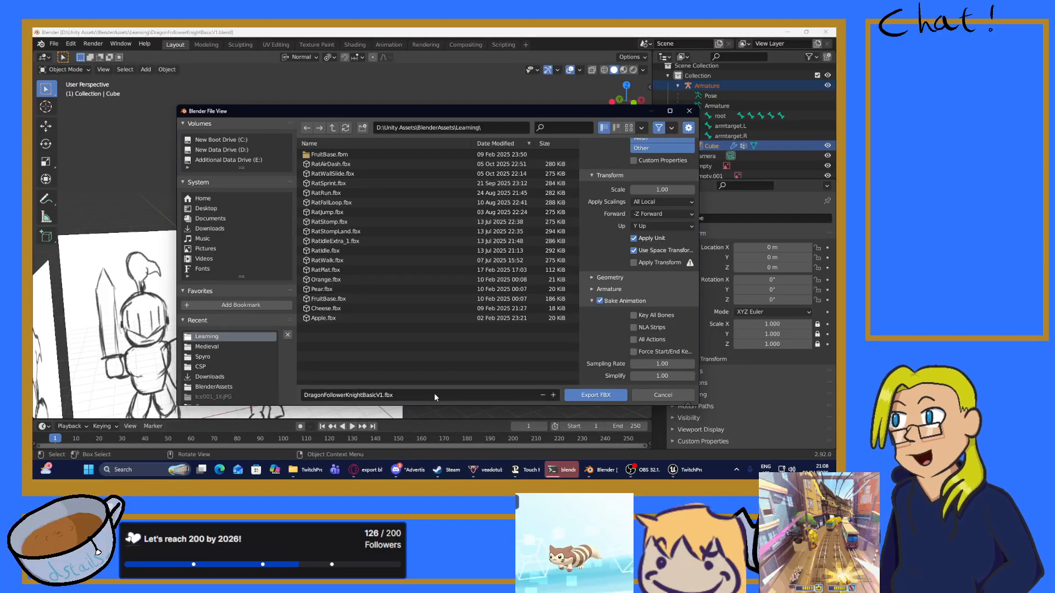
pyautogui.click(597, 397)
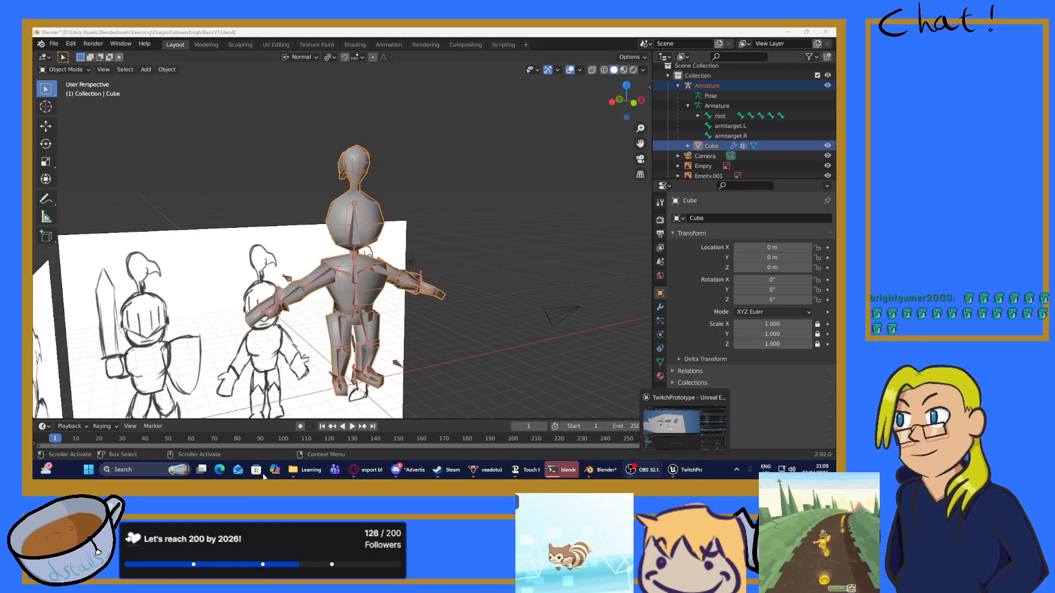
# Step: Switch to Unreal Editor and try to import DragonFollowerKnightBasicV1.fbx as a skeletal mesh into the DragonFollowerKnight folder with the shown options
pyautogui.click(687, 470)
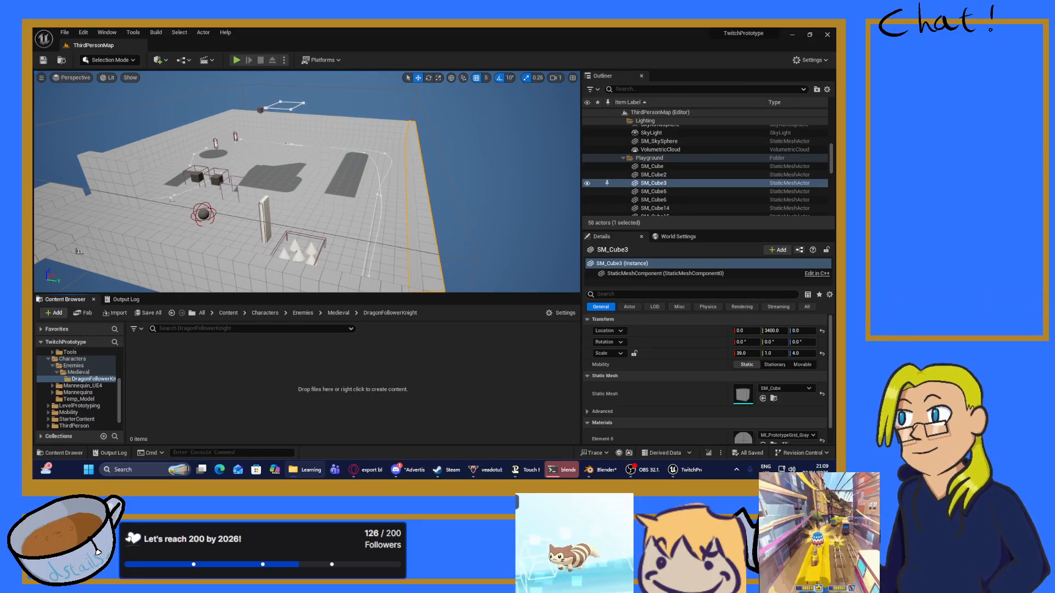
pyautogui.moveTo(801, 238); pyautogui.dragTo(291, 403)
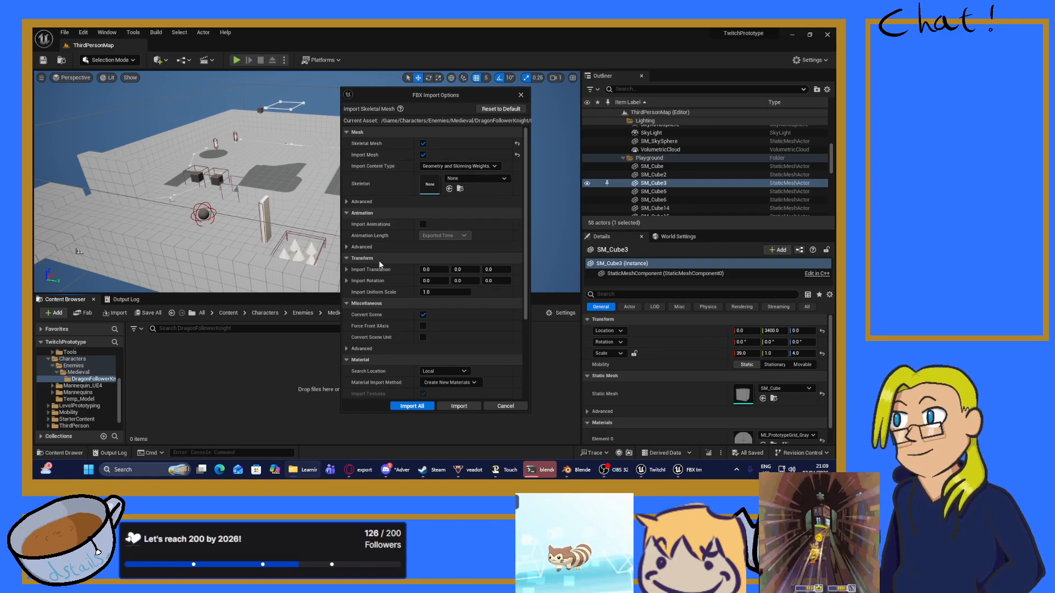
pyautogui.click(403, 406)
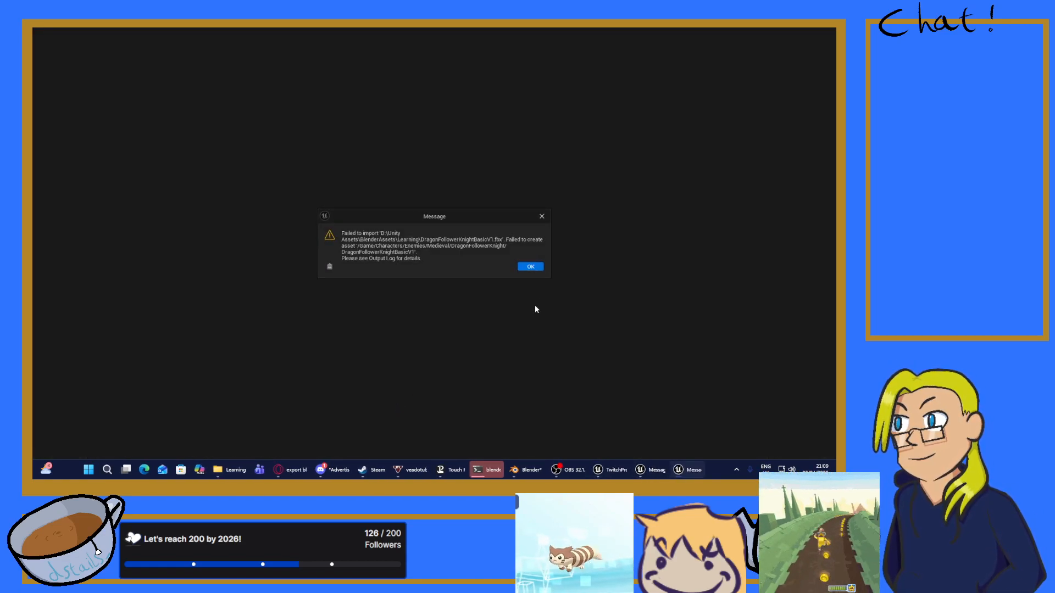
# Step: Dismiss the import message, read the FBX Import entries in the Message Log and close the log
pyautogui.click(530, 267)
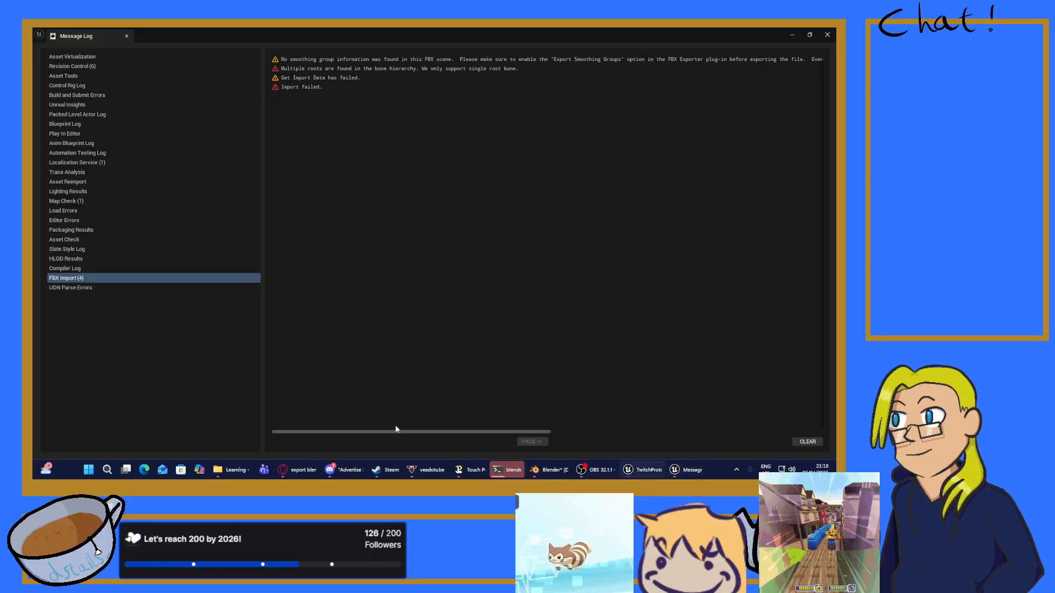
pyautogui.moveTo(392, 435); pyautogui.dragTo(410, 407)
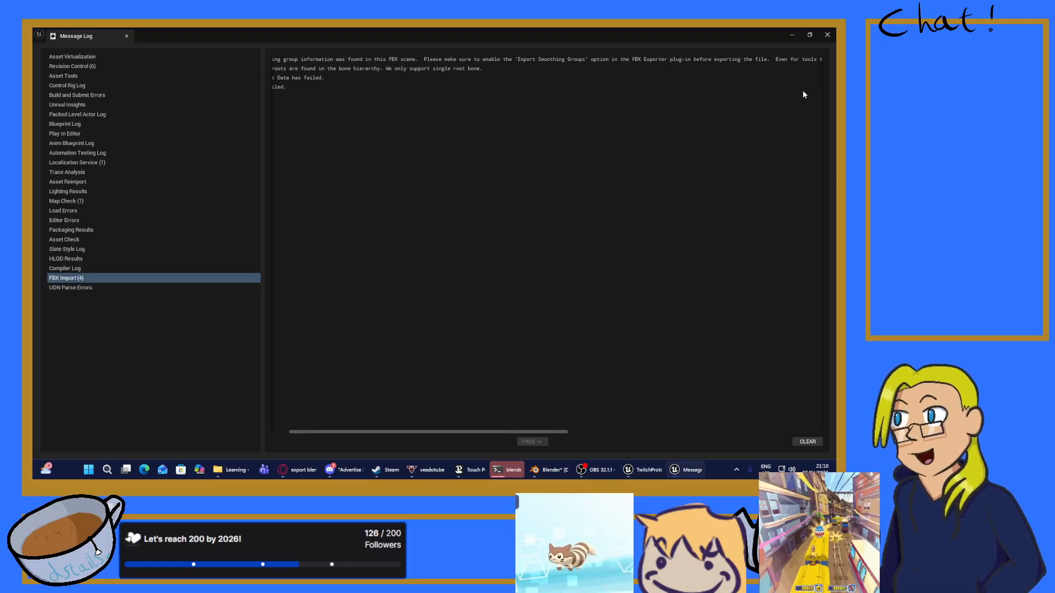
pyautogui.click(828, 35)
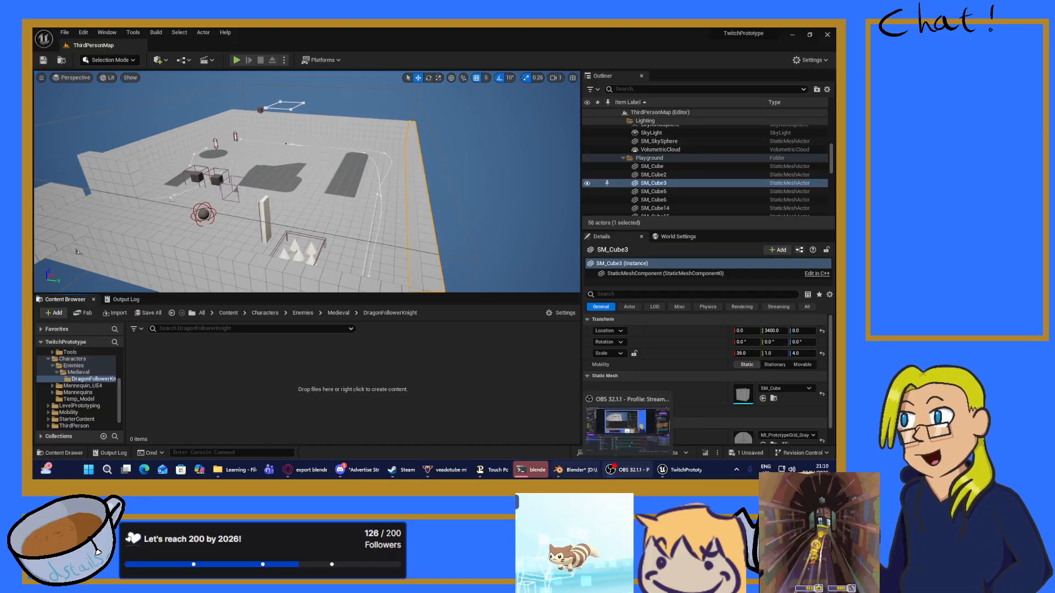
# Step: Switch back to Blender and examine how the root, armtarget.L and armtarget.R bones are arranged in the armature hierarchy and on the knight
pyautogui.click(577, 470)
pyautogui.scroll(1, 705, 125)
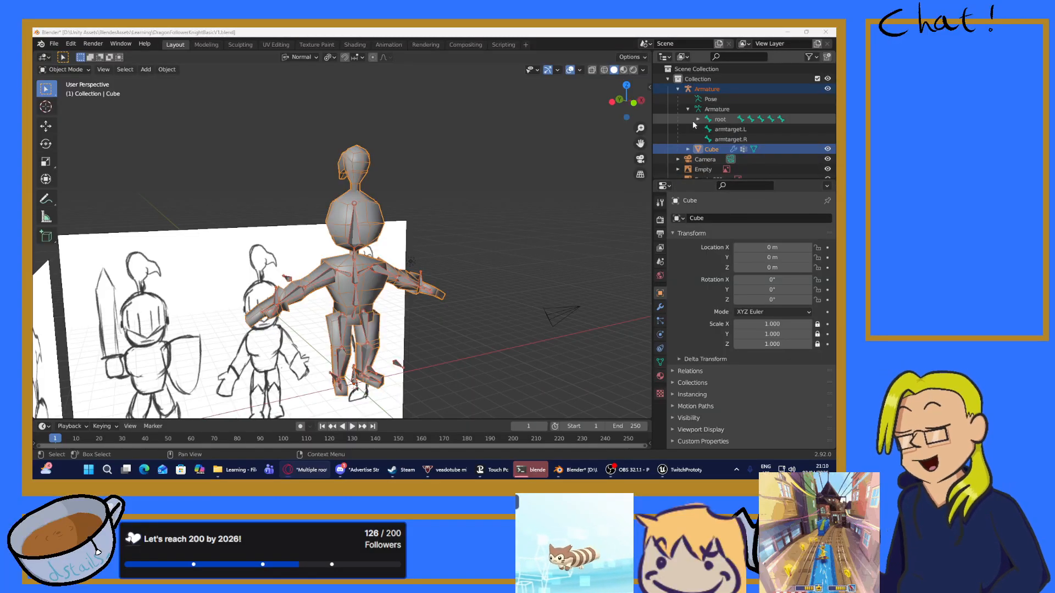
pyautogui.scroll(-1, 712, 130)
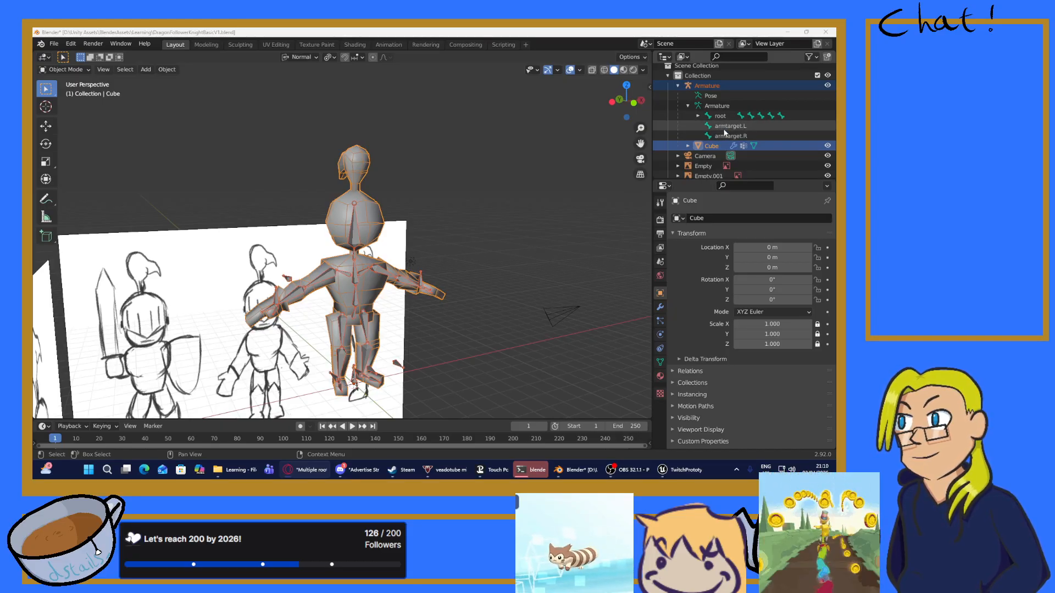
pyautogui.click(724, 132)
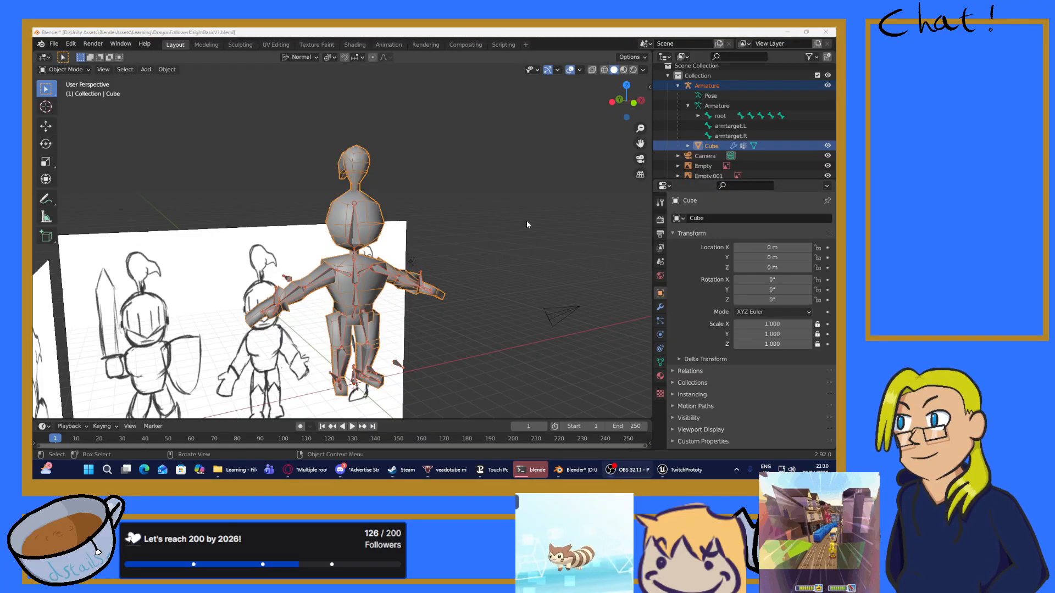
pyautogui.scroll(3, 460, 226)
pyautogui.moveTo(459, 226); pyautogui.dragTo(402, 205, button='middle')
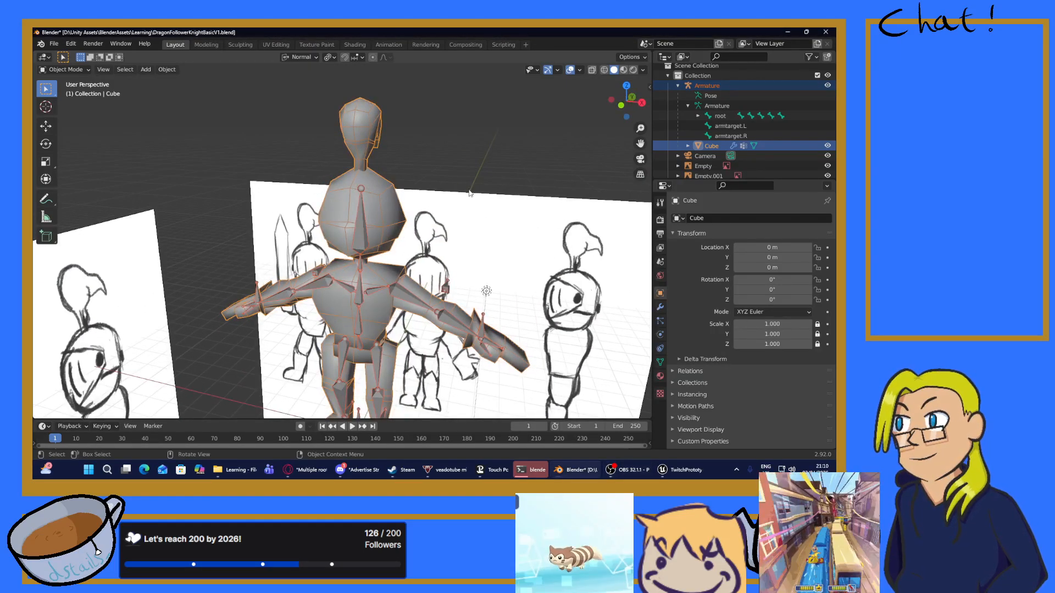
# Step: Save the knight file and open the recent file RatPlatV2.blend for comparison
pyautogui.moveTo(488, 222); pyautogui.dragTo(407, 329, button='middle')
pyautogui.click(430, 321)
pyautogui.hotkey('ctrl', 's')
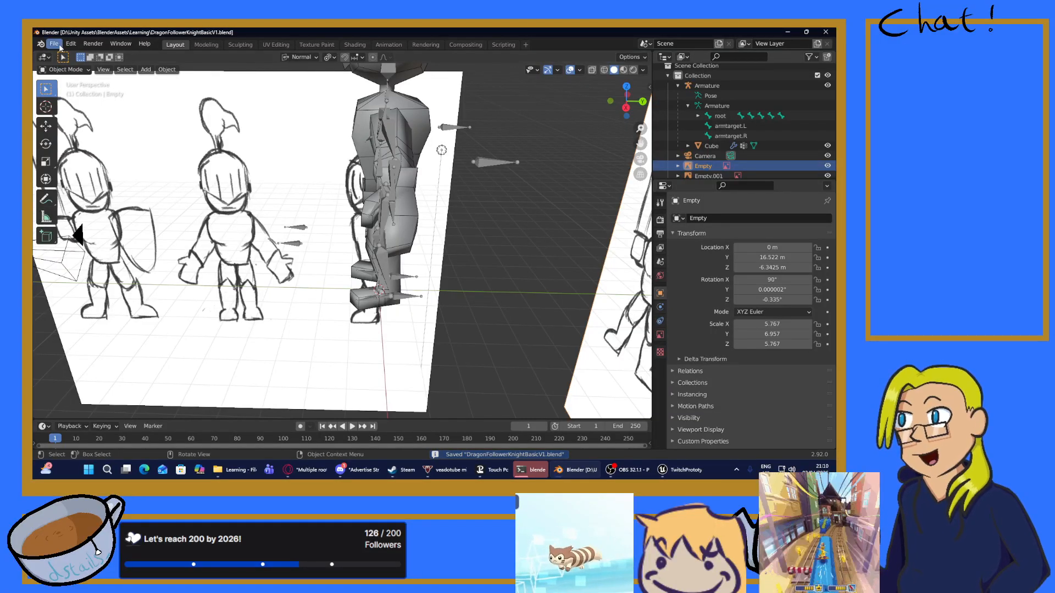
pyautogui.click(57, 47)
pyautogui.moveTo(80, 77)
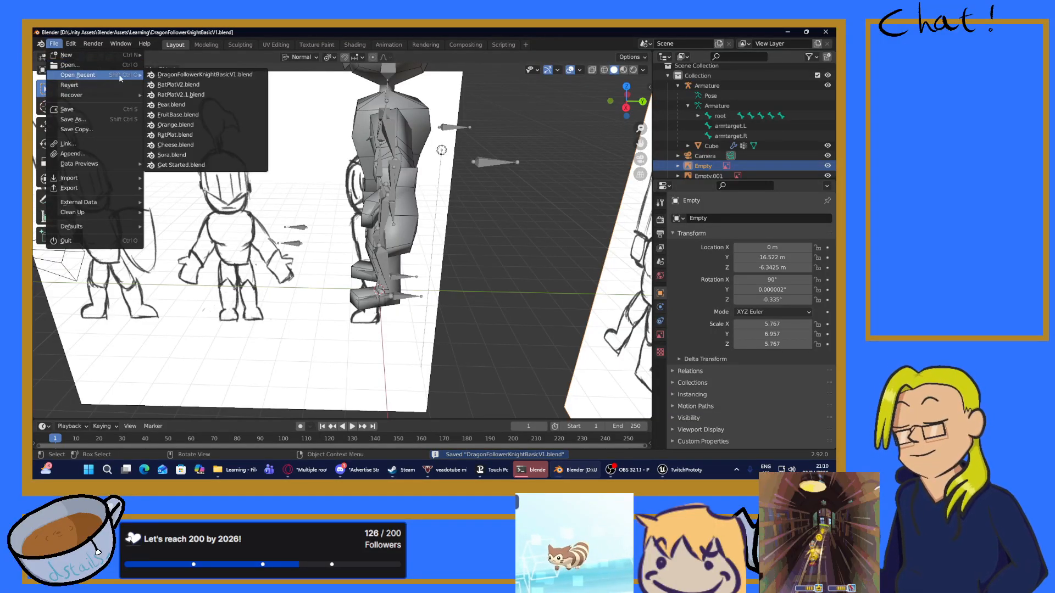
pyautogui.click(192, 85)
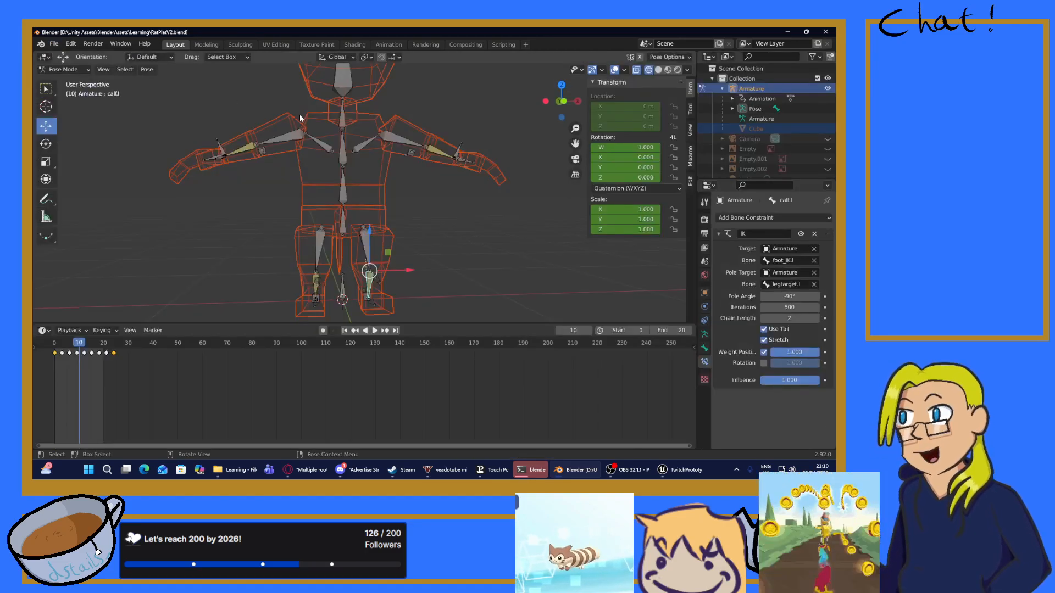
# Step: Examine which bones sit directly under the root bone in the RatPlatV2 armature's Pose hierarchy
pyautogui.click(733, 109)
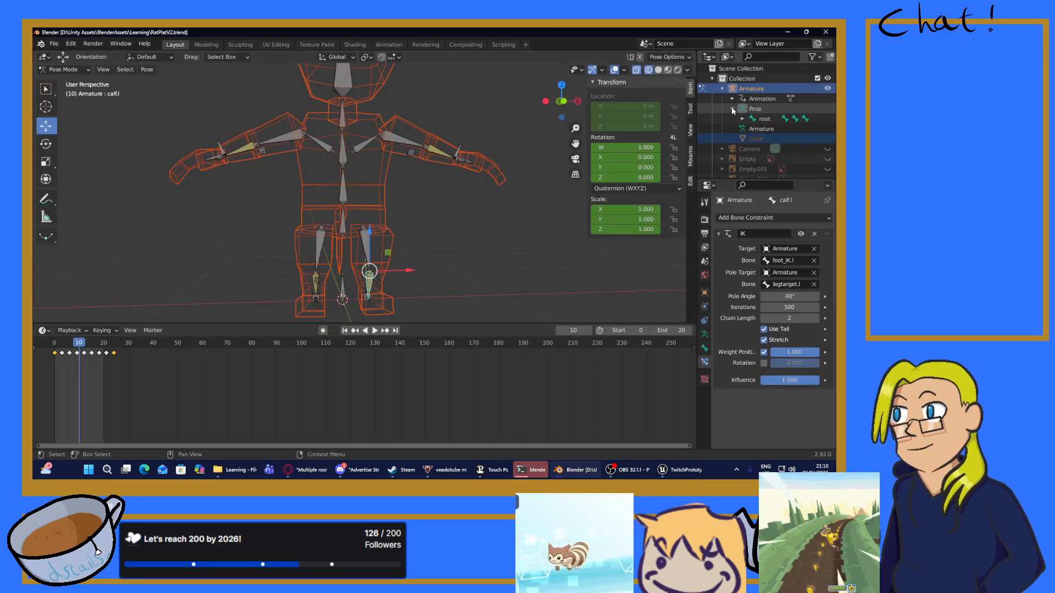
pyautogui.click(732, 109)
pyautogui.click(54, 44)
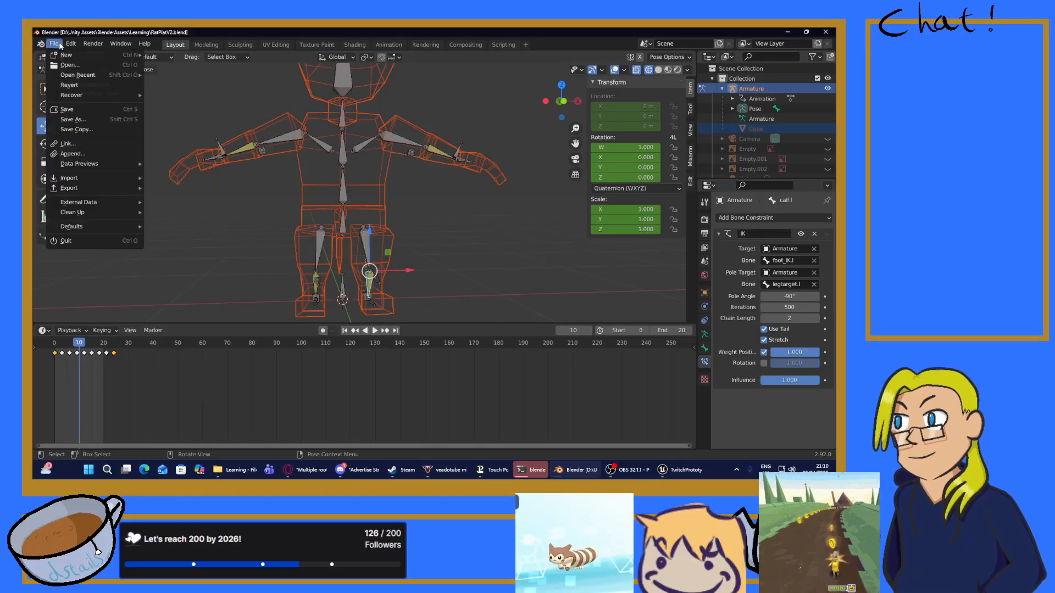
pyautogui.click(732, 108)
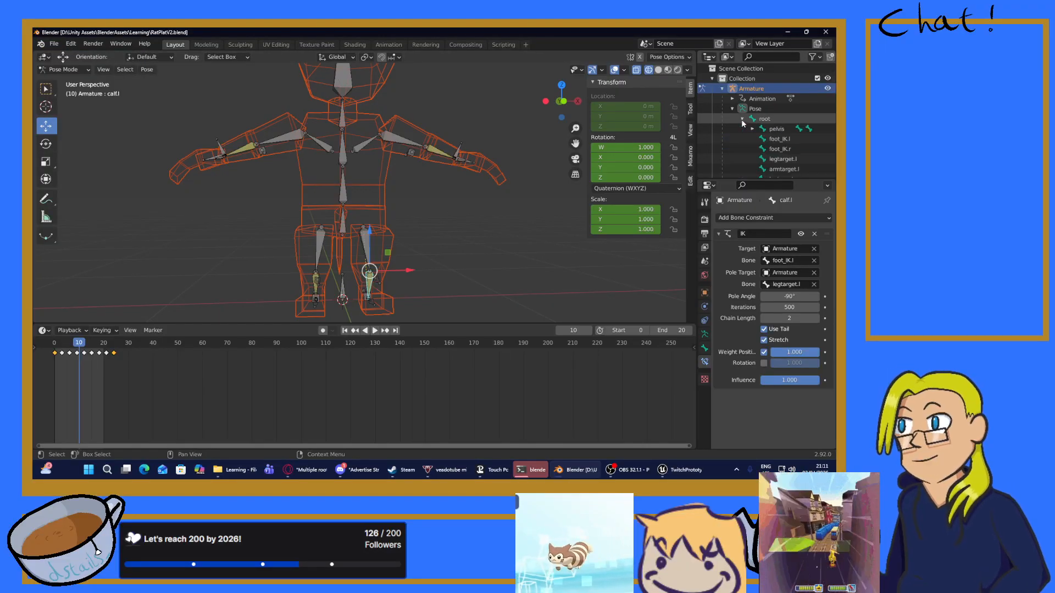
pyautogui.click(741, 119)
pyautogui.scroll(-2, 757, 129)
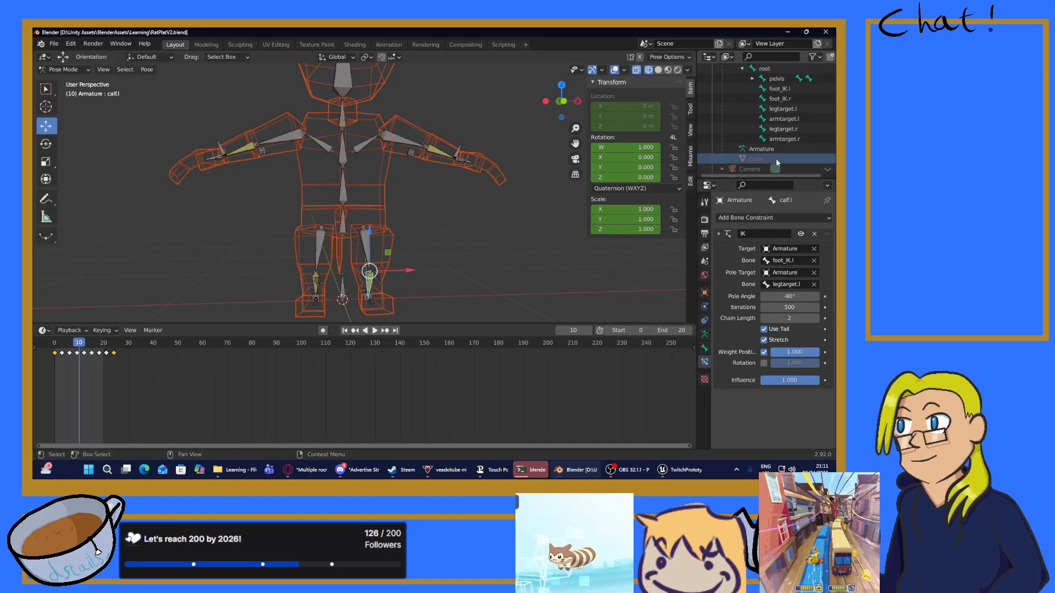
pyautogui.scroll(2, 753, 127)
pyautogui.click(741, 120)
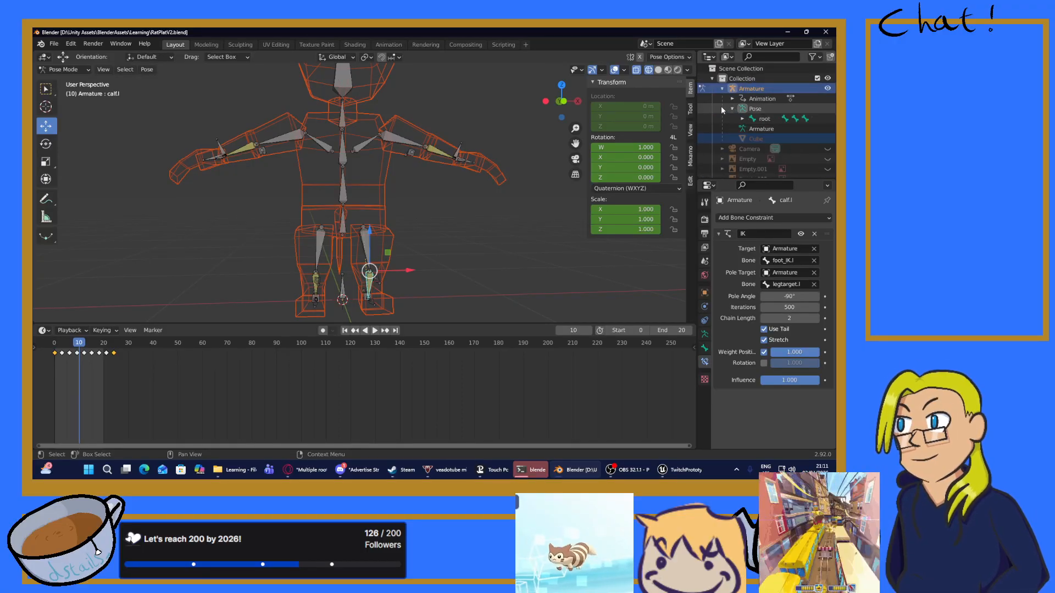
# Step: Reopen DragonFollowerKnightBasicV1.blend and put the knight's armature in Edit Mode
pyautogui.click(54, 44)
pyautogui.moveTo(78, 75)
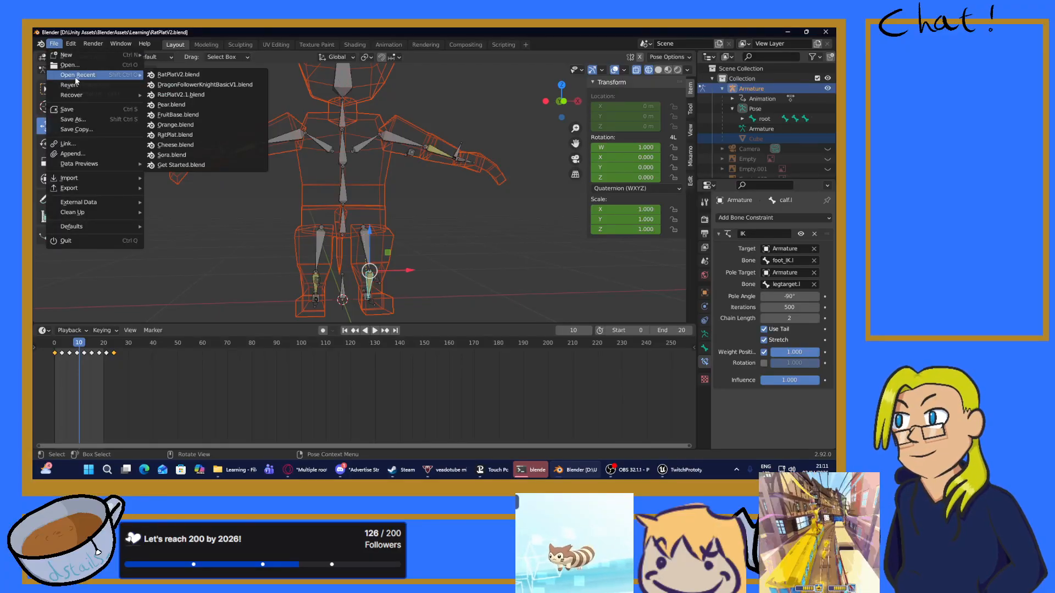
pyautogui.click(176, 84)
pyautogui.moveTo(311, 218); pyautogui.dragTo(401, 216, button='middle')
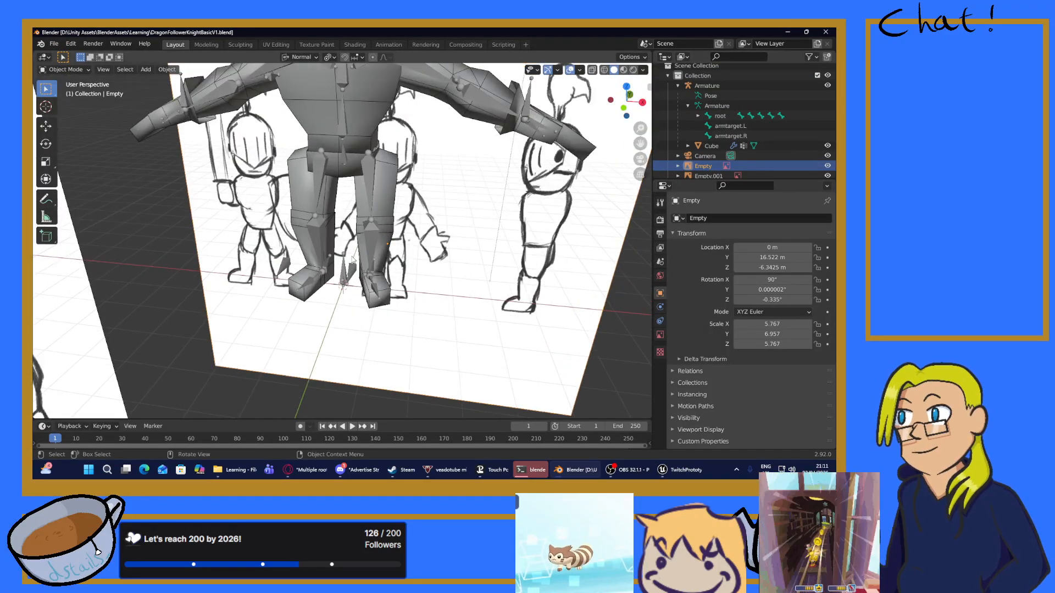
pyautogui.click(343, 267)
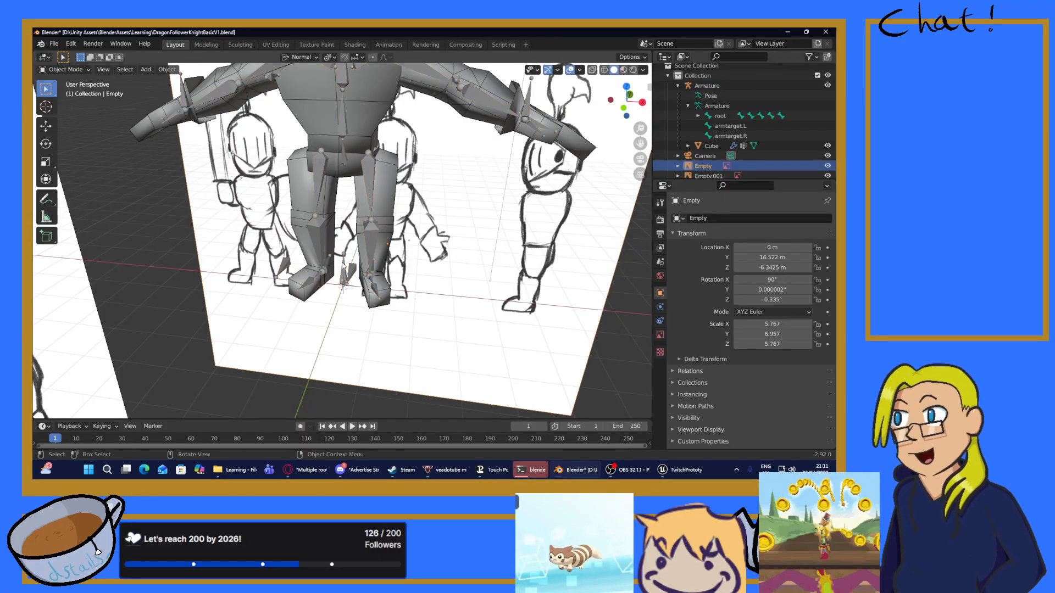
pyautogui.click(63, 70)
pyautogui.click(63, 93)
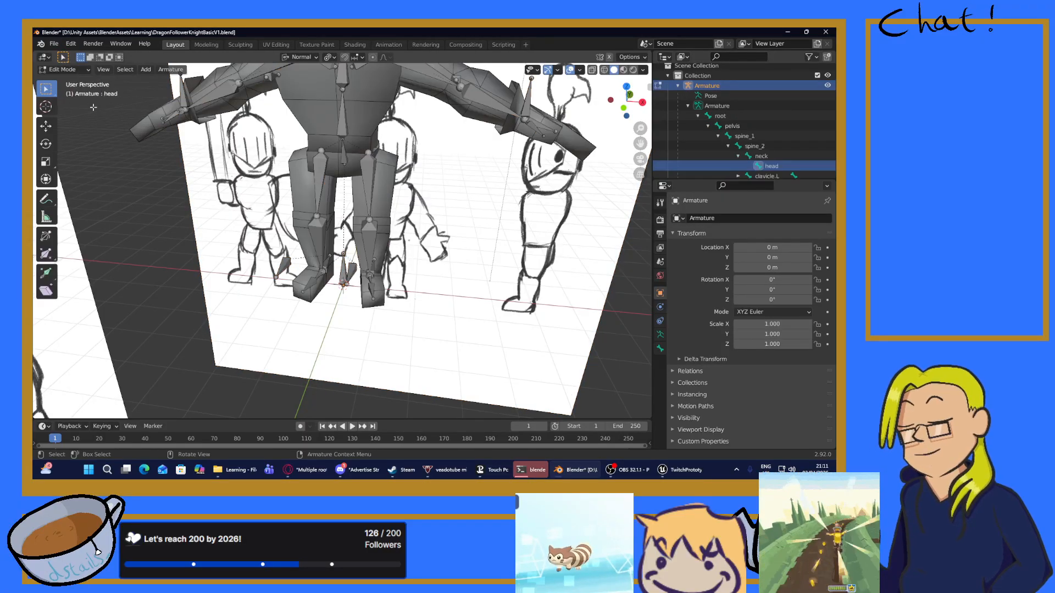
# Step: Select the root bone, collapse its pelvis branch to inspect root's direct children, and save the file
pyautogui.click(719, 116)
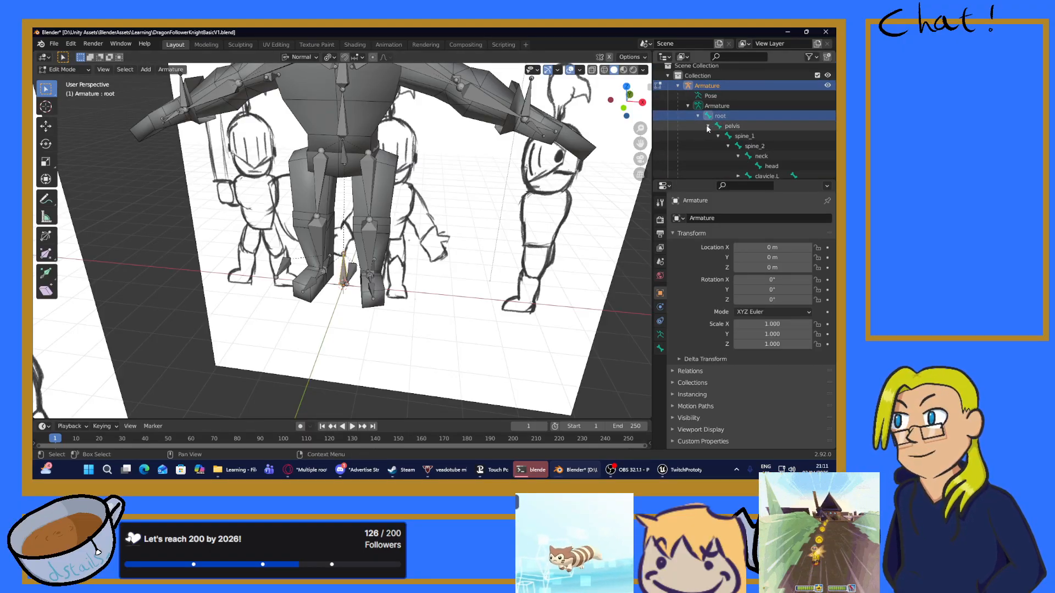
pyautogui.click(708, 127)
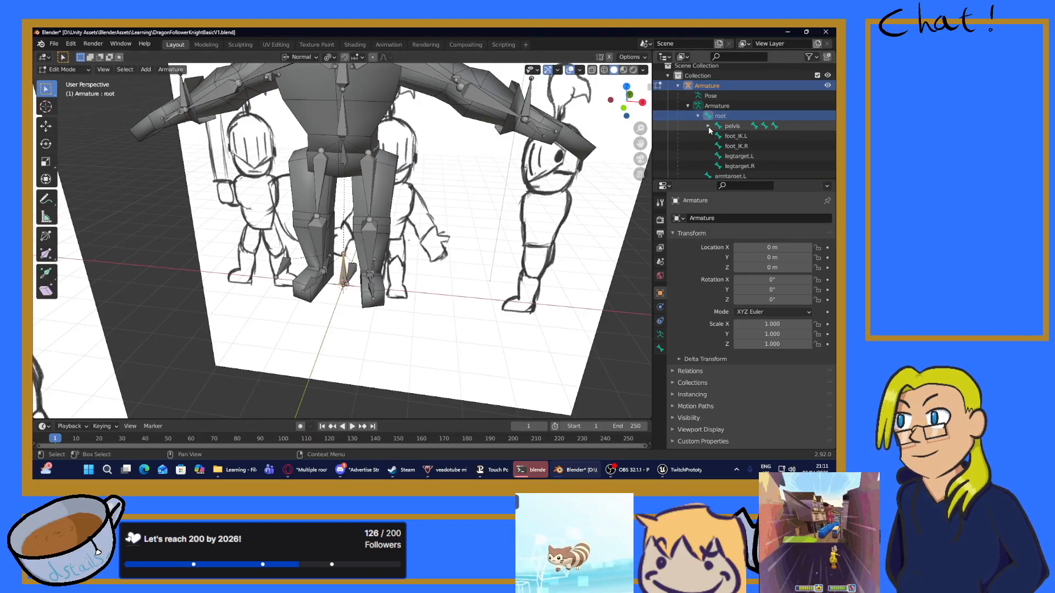
pyautogui.scroll(-3, 713, 135)
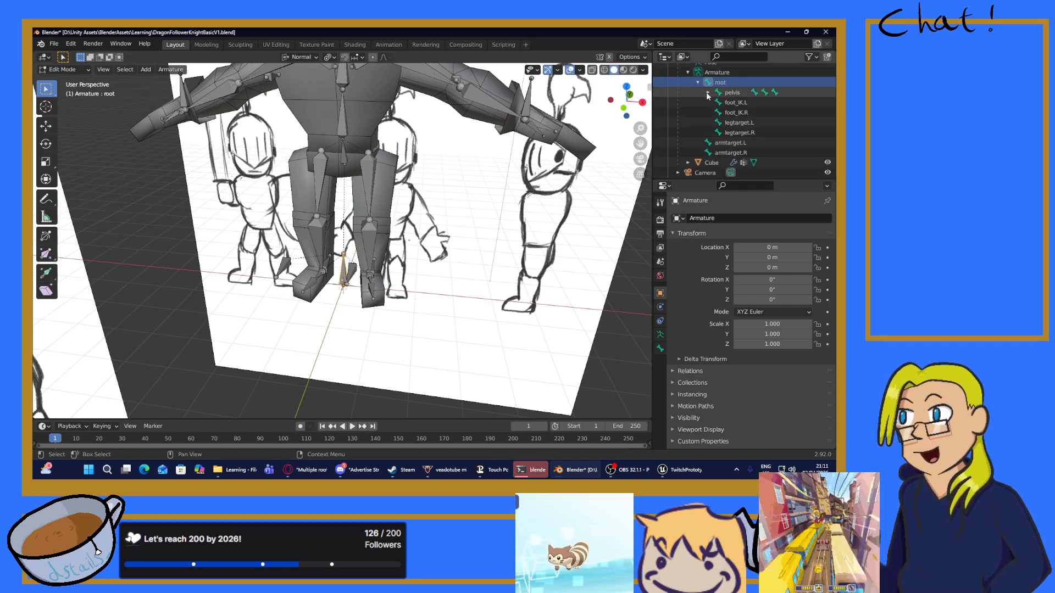
pyautogui.hotkey('ctrl', 's')
# Step: Open RatPlatV2.blend again and check how its foot_IK, legtarget and armtarget bones are nested under root
pyautogui.click(57, 47)
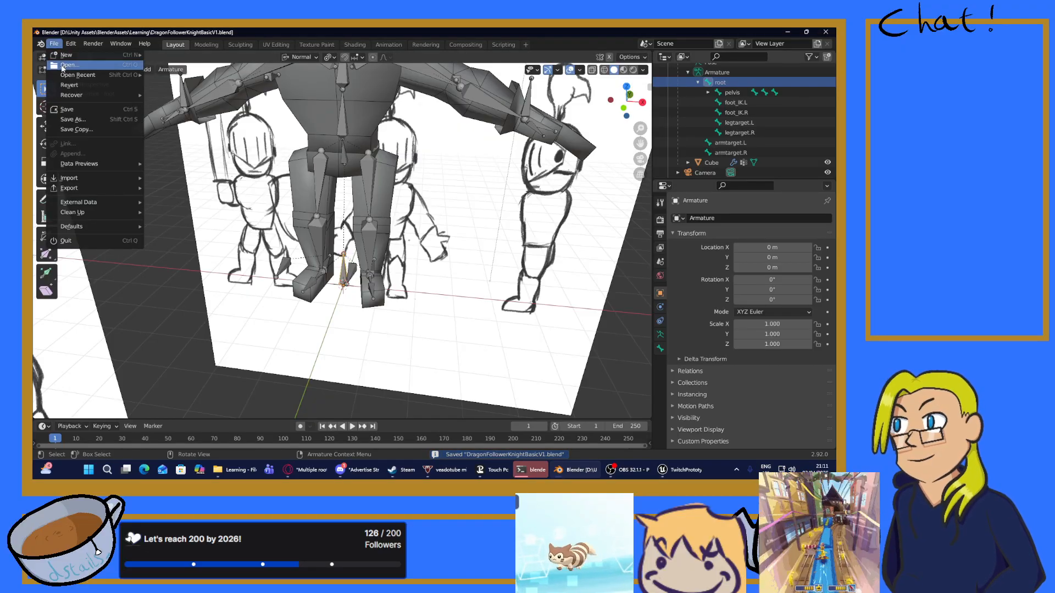
pyautogui.moveTo(82, 75)
pyautogui.click(186, 86)
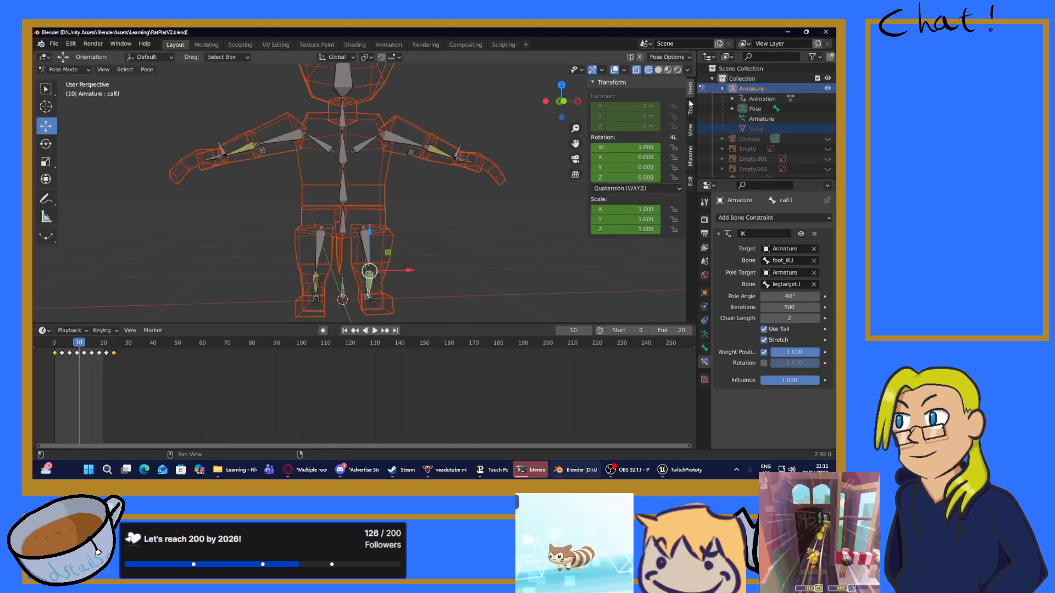
pyautogui.click(732, 109)
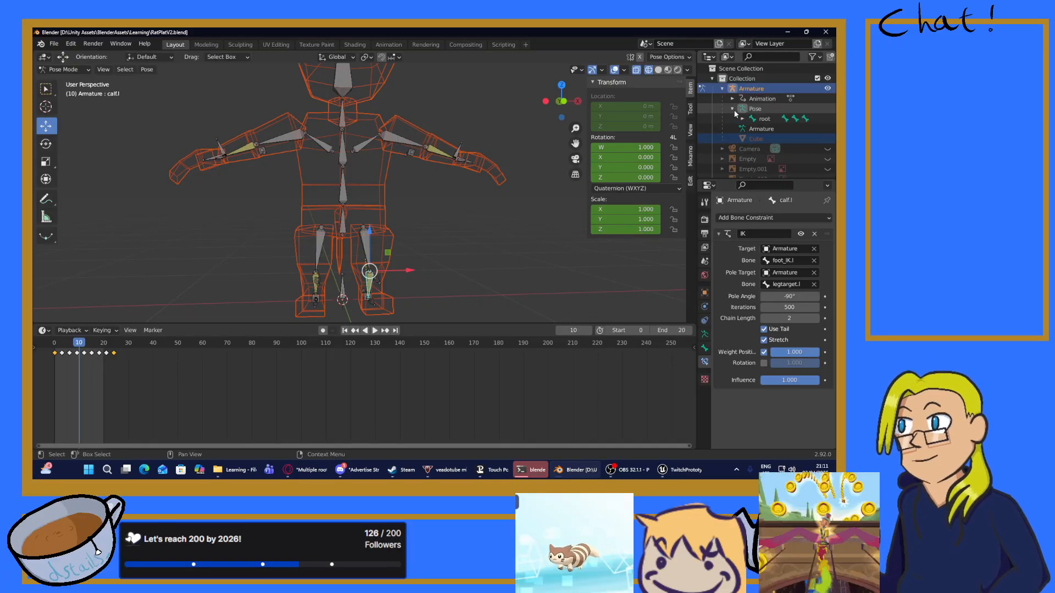
pyautogui.click(742, 119)
pyautogui.scroll(-3, 764, 112)
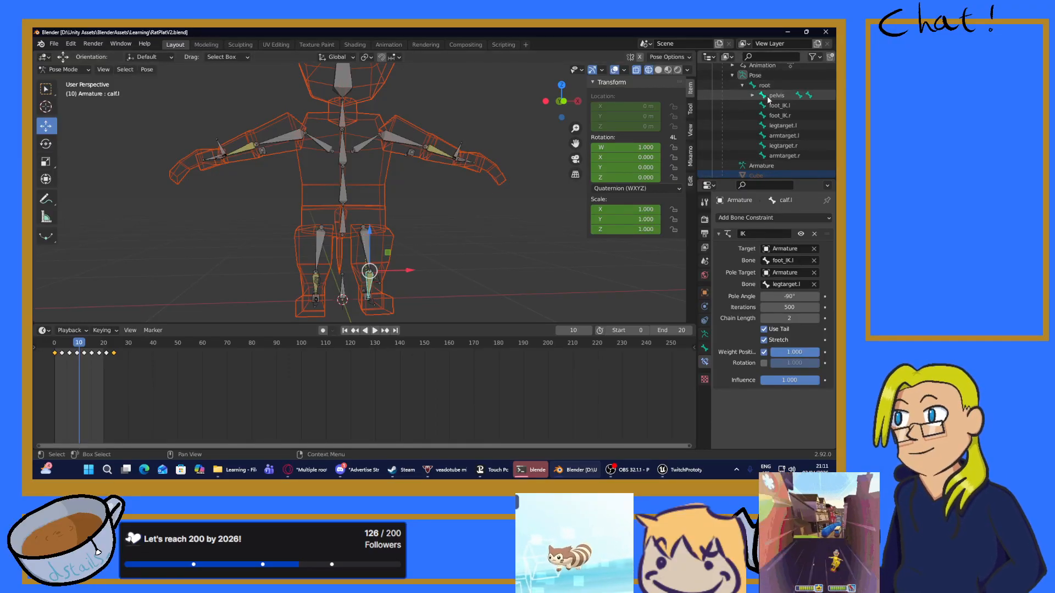
# Step: Return to DragonFollowerKnightBasicV1.blend and select the armtarget.L bone in the armature hierarchy
pyautogui.click(55, 43)
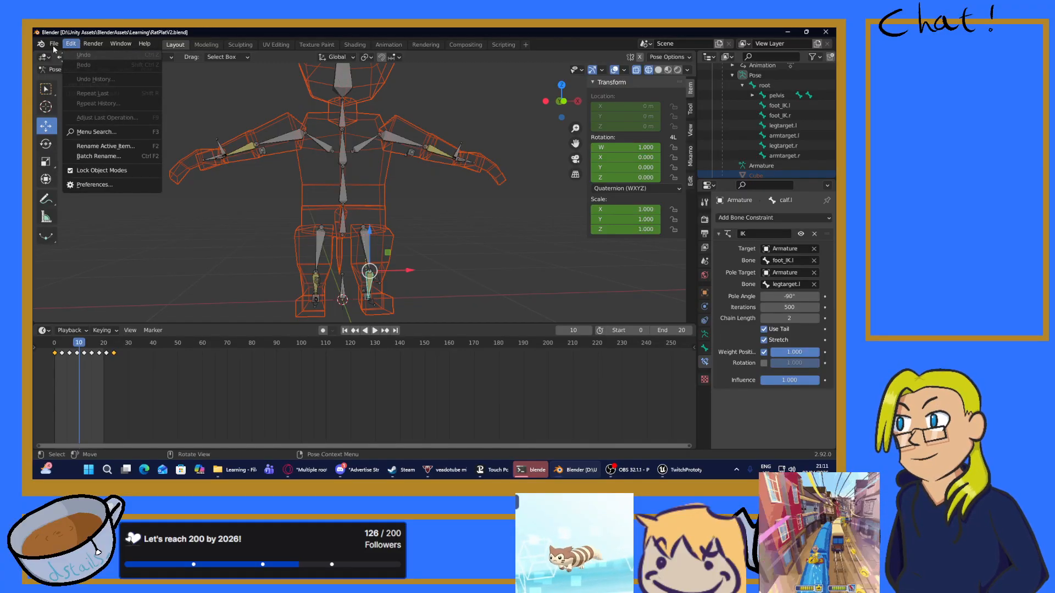
pyautogui.moveTo(77, 74)
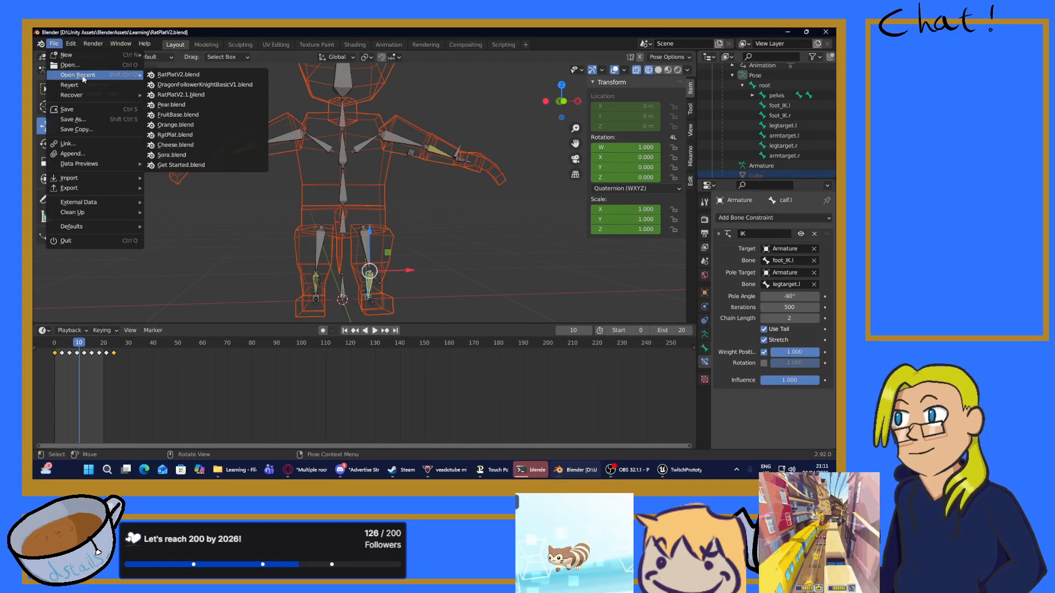
pyautogui.click(181, 85)
pyautogui.moveTo(313, 149); pyautogui.dragTo(652, 66, button='middle')
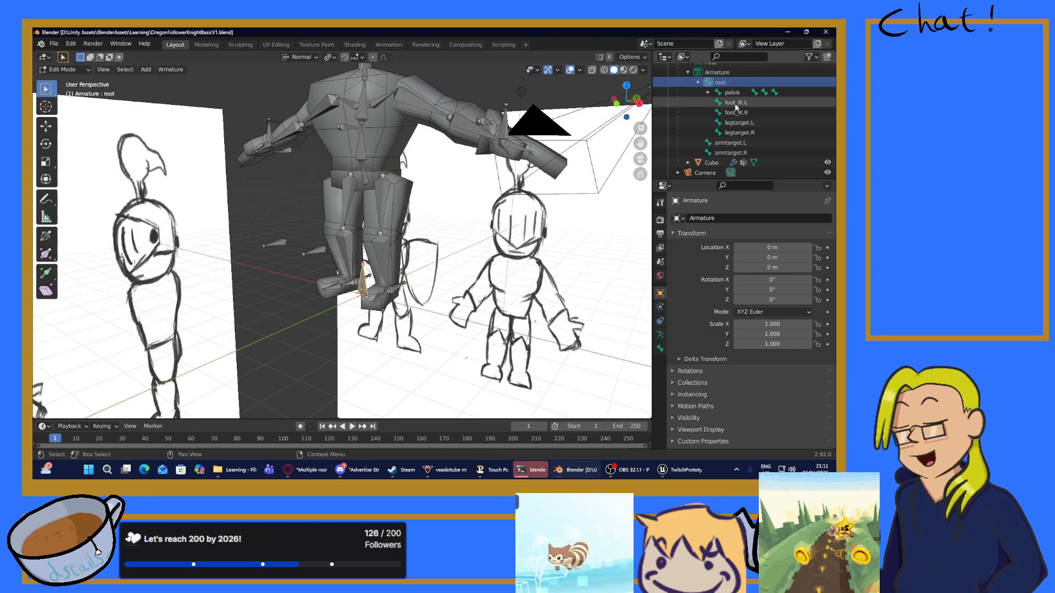
pyautogui.click(731, 146)
pyautogui.moveTo(496, 270); pyautogui.dragTo(546, 265, button='middle')
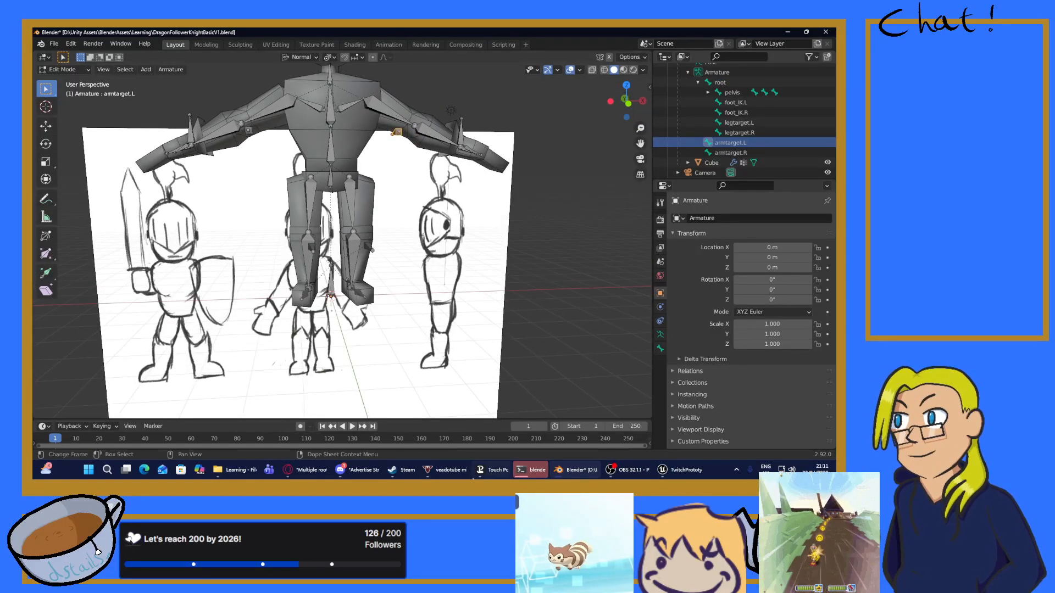
# Step: Switch to the web browser and search in a new tab for how to reparent bones
pyautogui.click(306, 470)
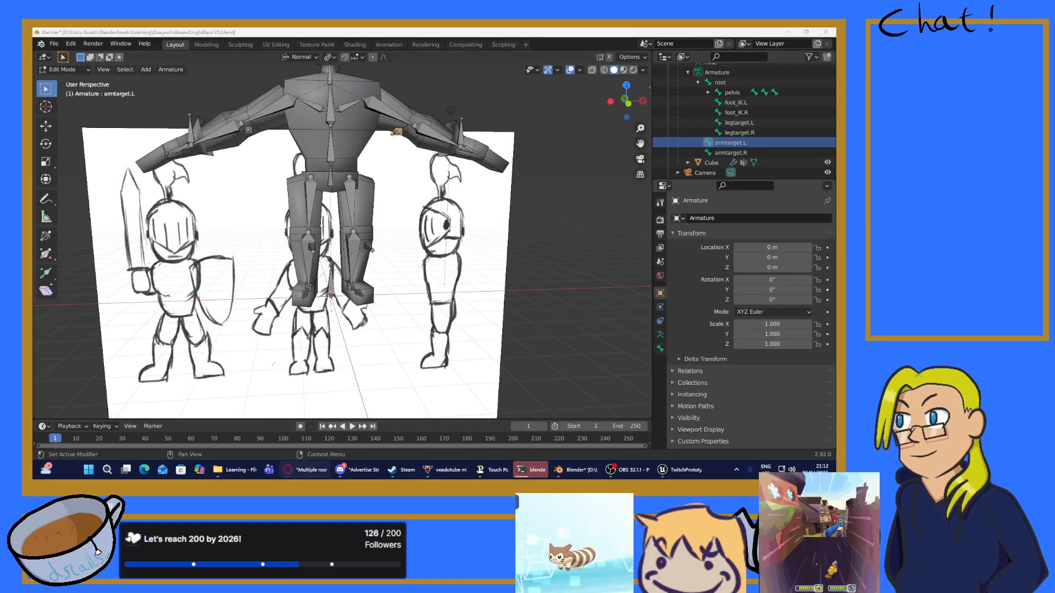
pyautogui.hotkey('ctrl', 't')
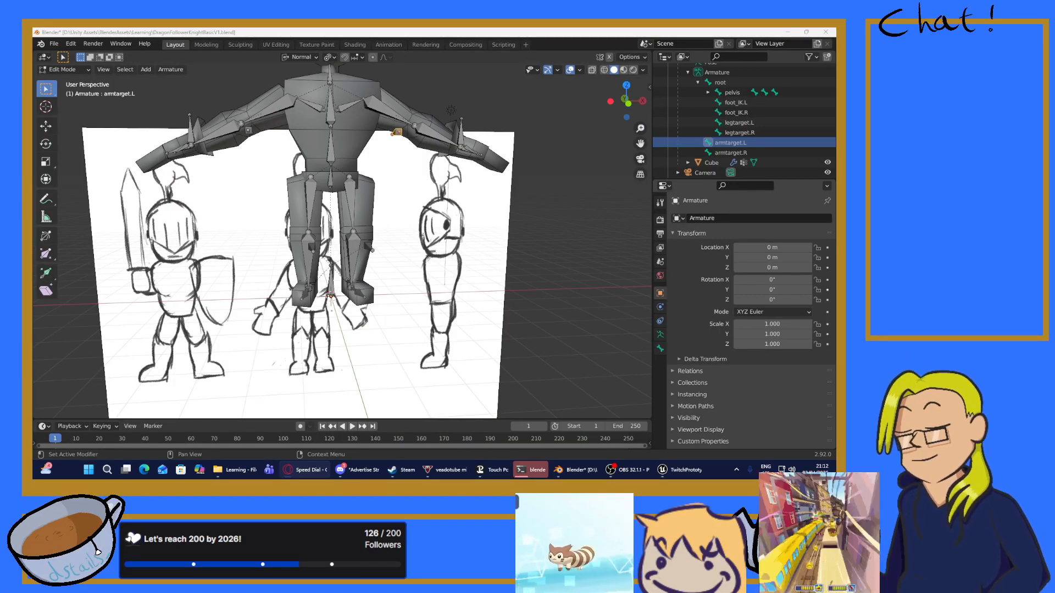
pyautogui.press('Return')
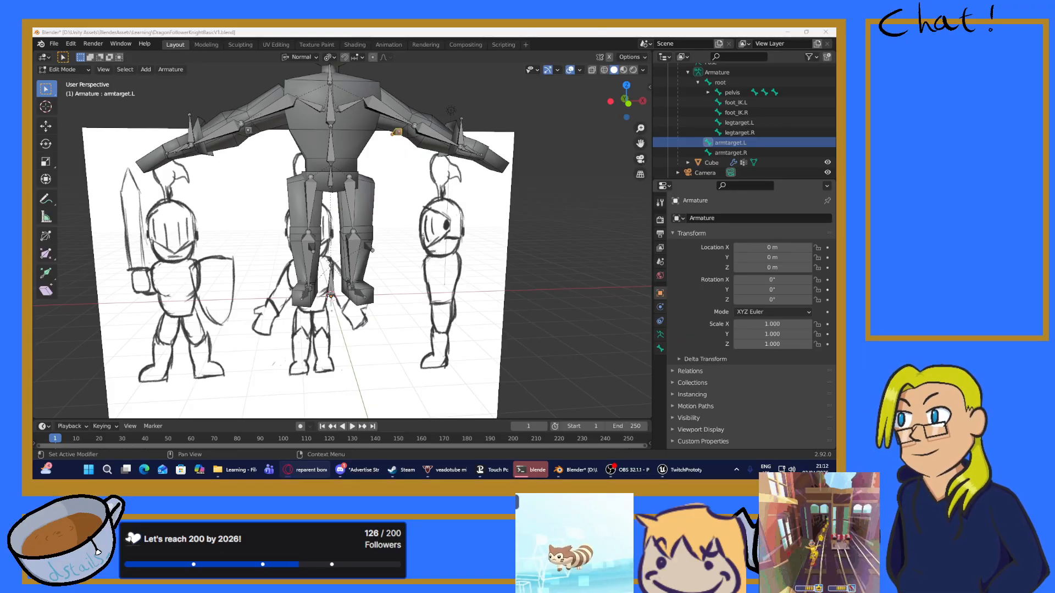
# Step: Switch back to Blender and parent the armtarget.L bone to the root bone with Keep Offset
pyautogui.moveTo(487, 265); pyautogui.dragTo(452, 269, button='middle')
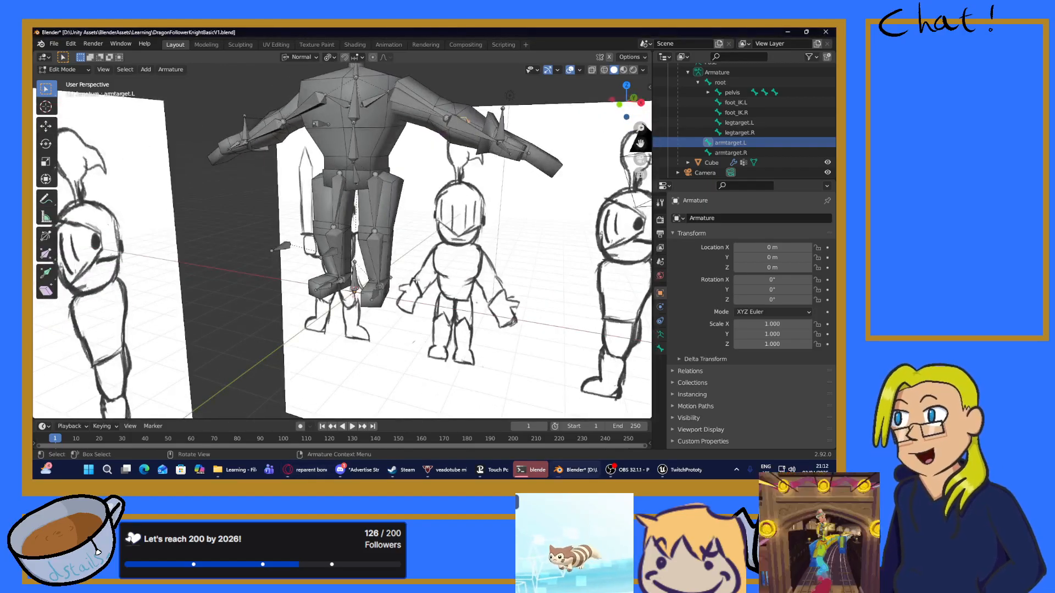
pyautogui.keyDown('ctrl'); pyautogui.click(719, 82); pyautogui.keyUp('ctrl')
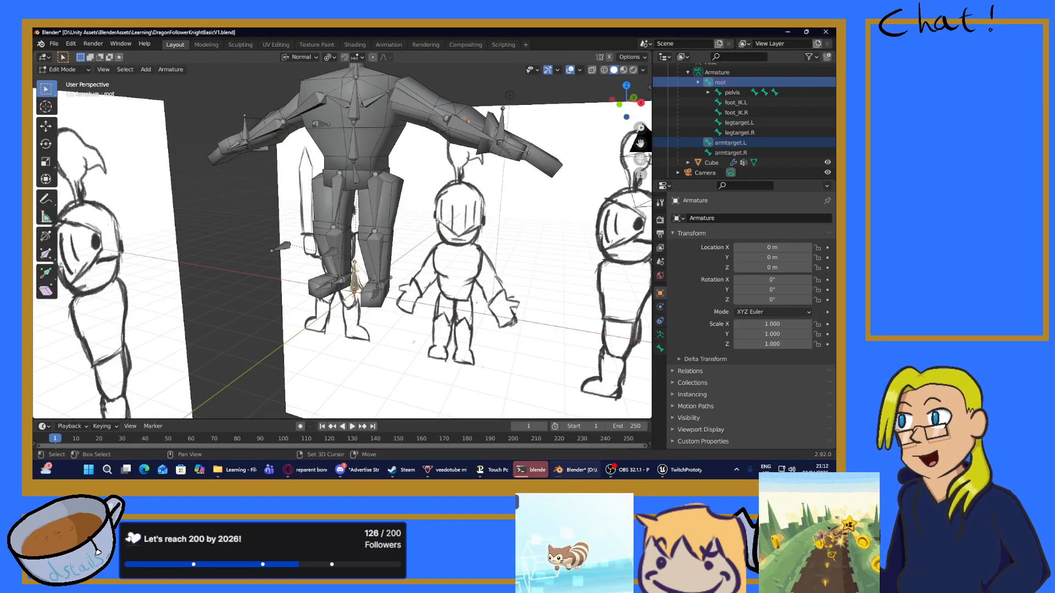
pyautogui.hotkey('ctrl', 'p')
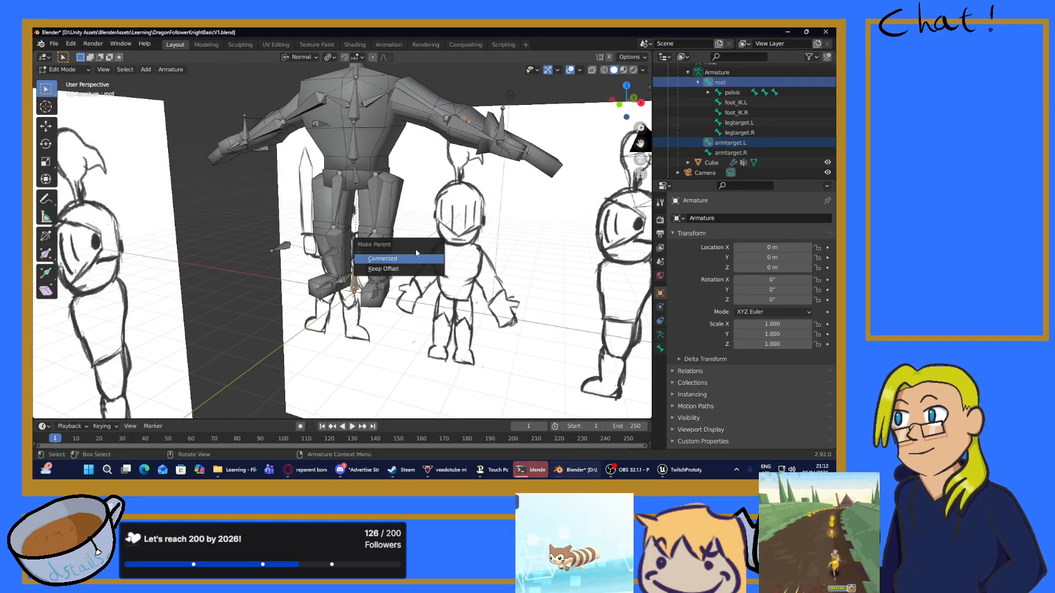
pyautogui.click(377, 272)
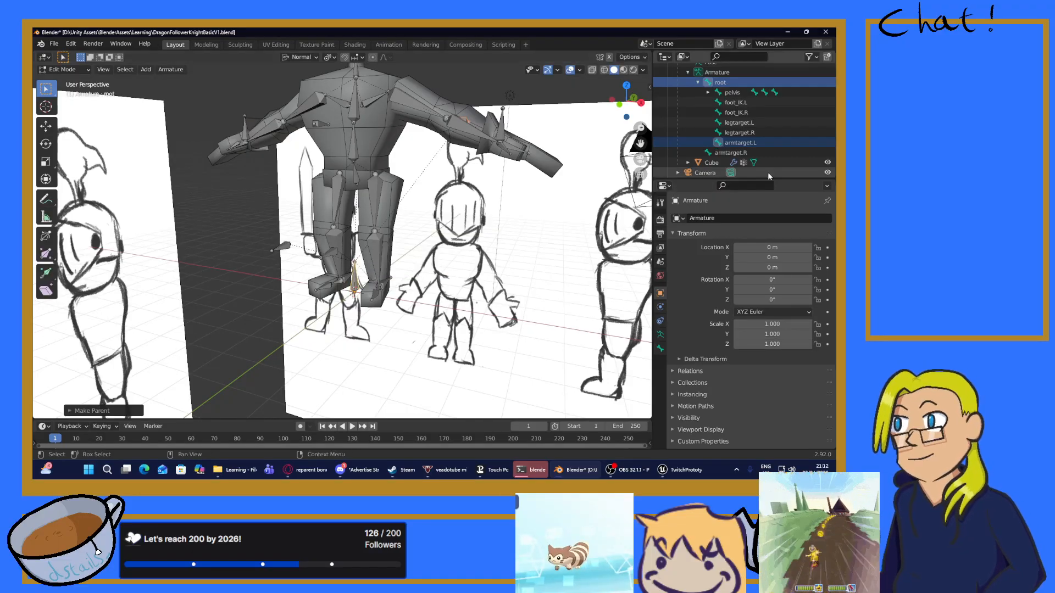
# Step: Parent the armtarget.R bone to the root bone with Keep Offset and save the file
pyautogui.click(728, 155)
pyautogui.keyDown('ctrl'); pyautogui.click(720, 81); pyautogui.keyUp('ctrl')
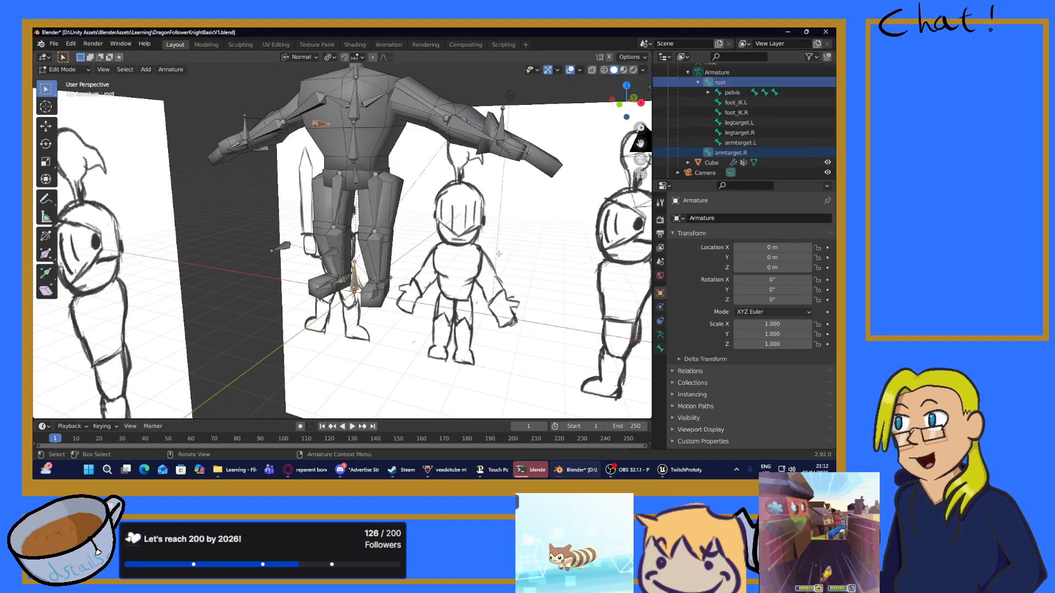
pyautogui.hotkey('ctrl', 'p')
pyautogui.click(500, 253)
pyautogui.moveTo(500, 253); pyautogui.dragTo(472, 159, button='middle')
pyautogui.hotkey('ctrl', 's')
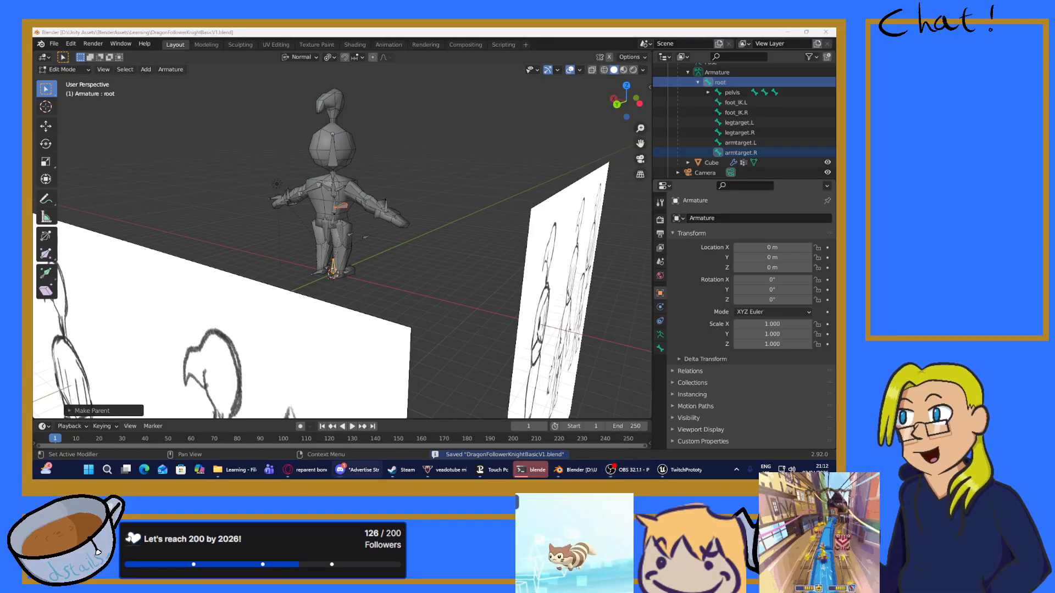
# Step: Switch the armature to Object Mode, select it together with the knight mesh, and save the file
pyautogui.keyDown('alt'); pyautogui.moveTo(431, 217); pyautogui.dragTo(328, 172, button='middle'); pyautogui.keyUp('alt')
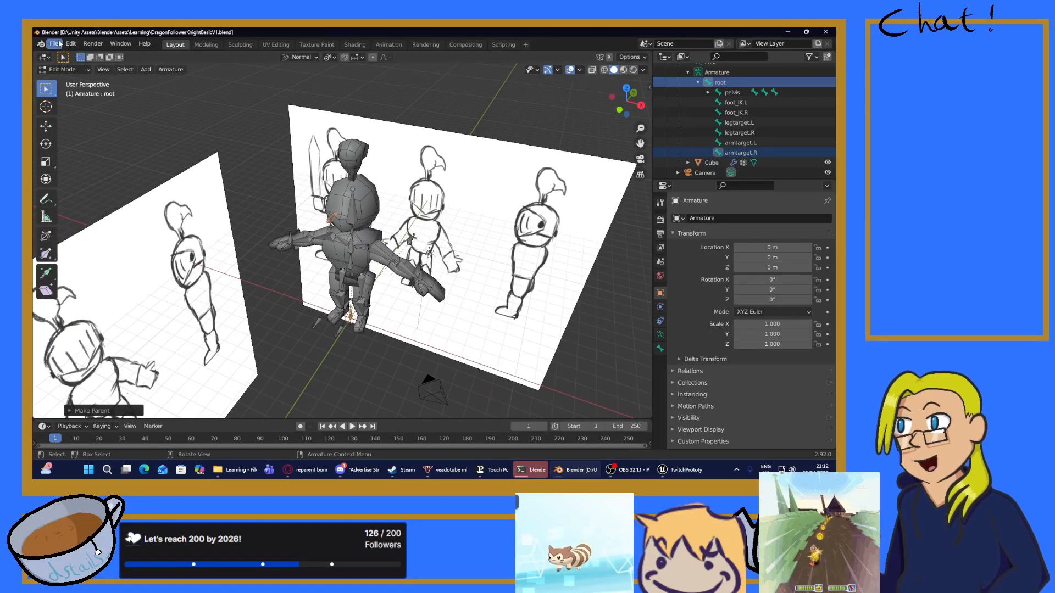
pyautogui.click(57, 44)
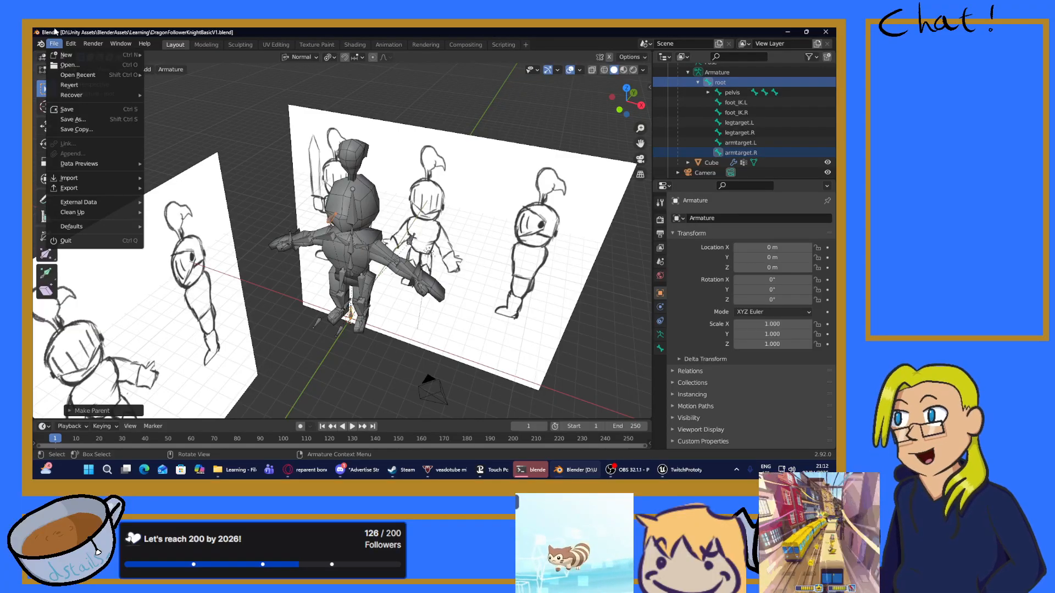
pyautogui.click(64, 70)
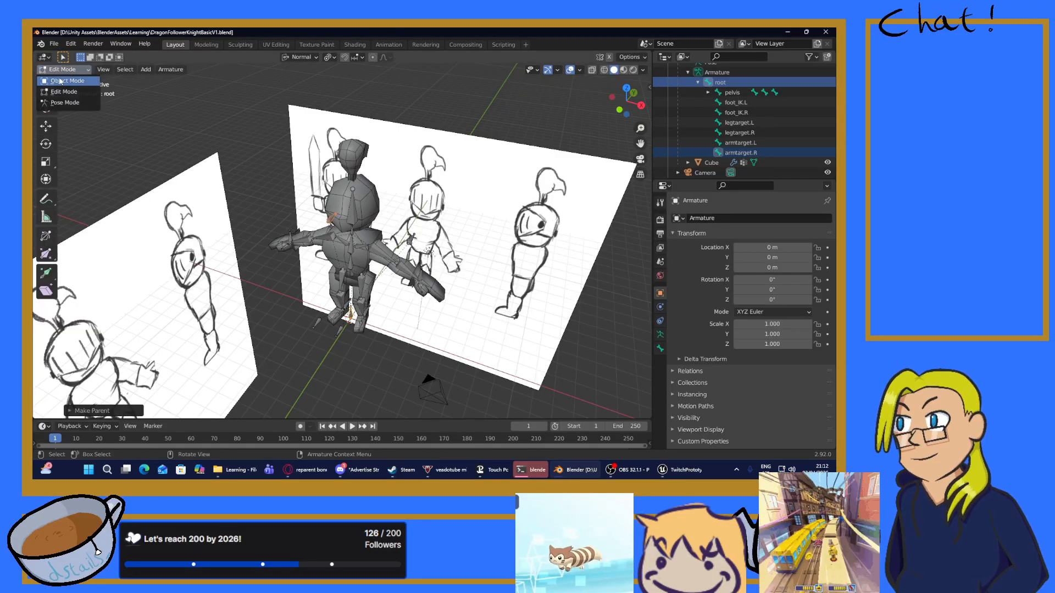
pyautogui.click(66, 82)
pyautogui.moveTo(284, 157); pyautogui.dragTo(423, 244, button='middle')
pyautogui.click(378, 172)
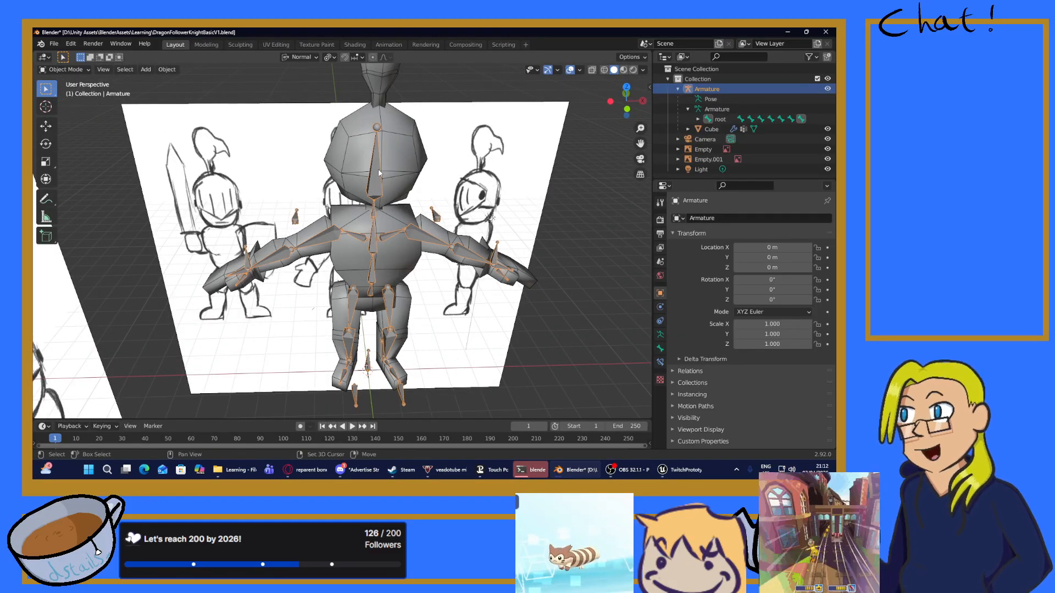
pyautogui.keyDown('shift'); pyautogui.click(380, 164); pyautogui.keyUp('shift')
pyautogui.hotkey('ctrl', 's')
# Step: Export the knight over DragonFollowerKnightBasicV1.fbx with NLA Strips, All Actions and Force Start/End Keying disabled, and save the Blender file
pyautogui.click(53, 44)
pyautogui.moveTo(123, 188)
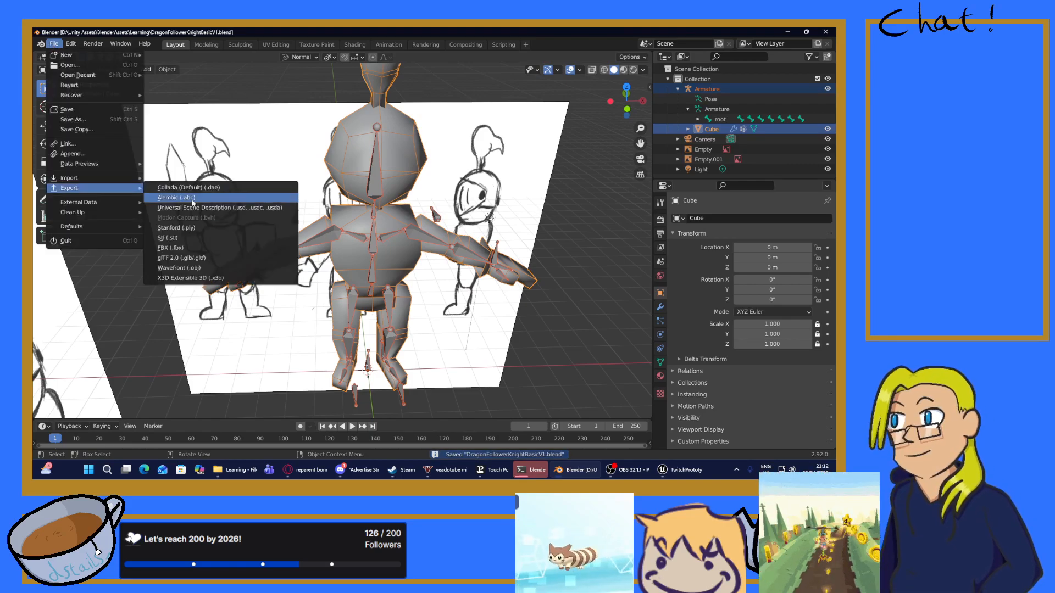
pyautogui.click(192, 252)
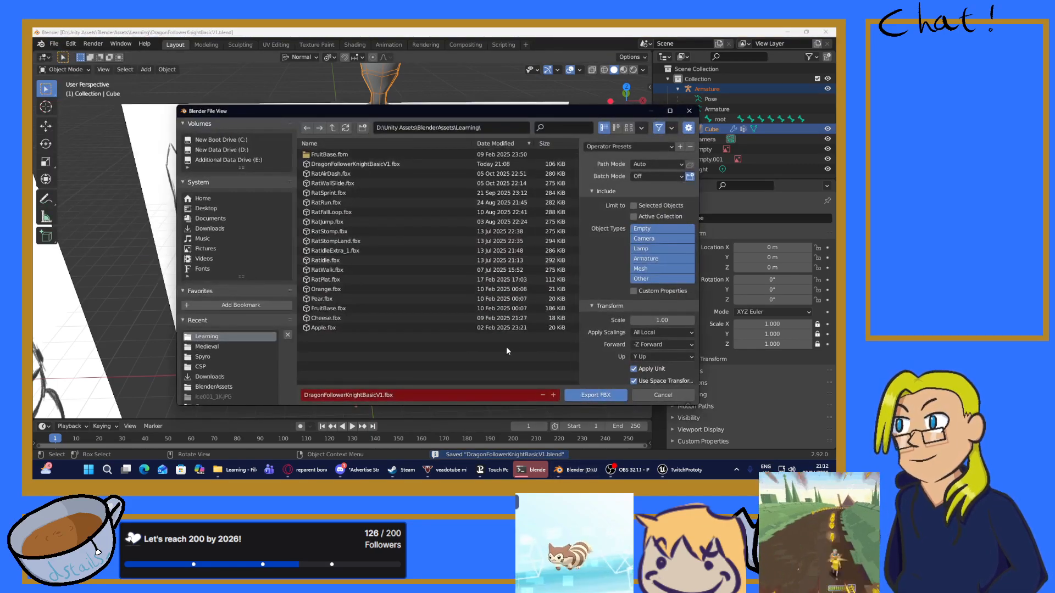
pyautogui.scroll(-3, 612, 307)
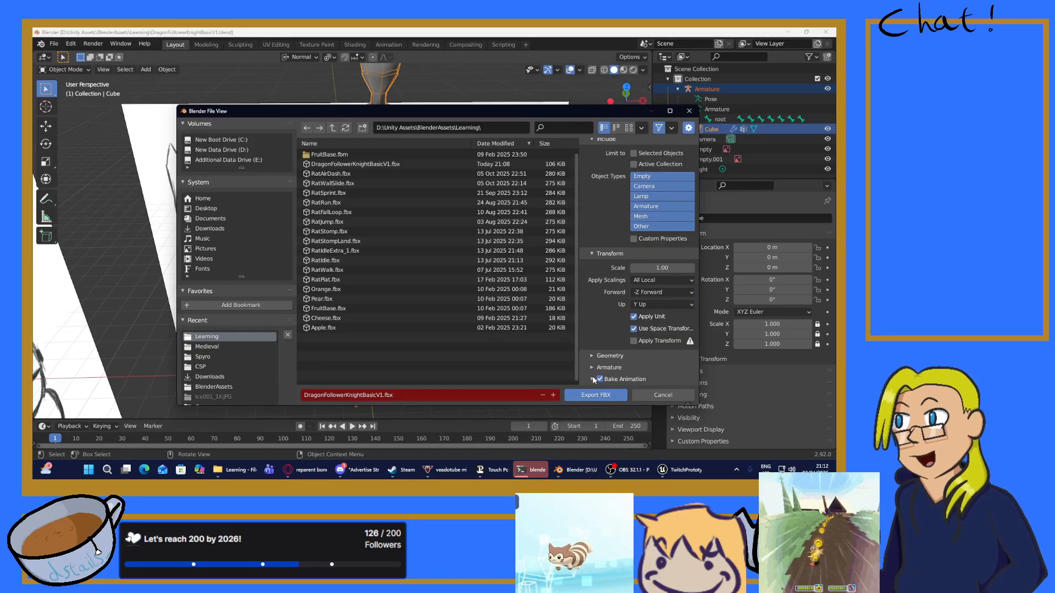
pyautogui.click(592, 379)
pyautogui.scroll(-3, 625, 320)
pyautogui.click(633, 316)
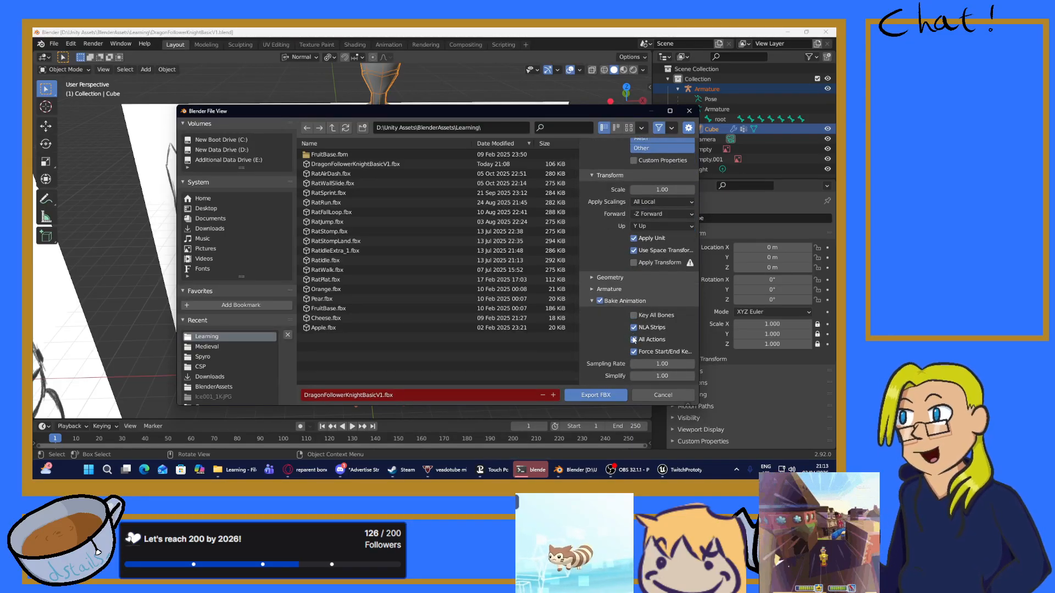
pyautogui.click(633, 352)
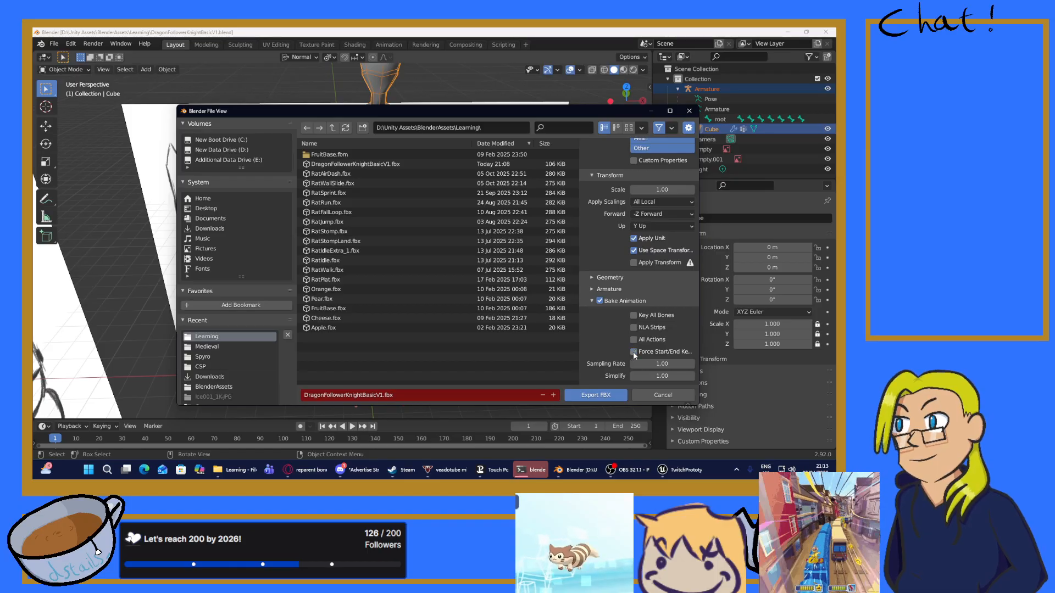
pyautogui.click(584, 395)
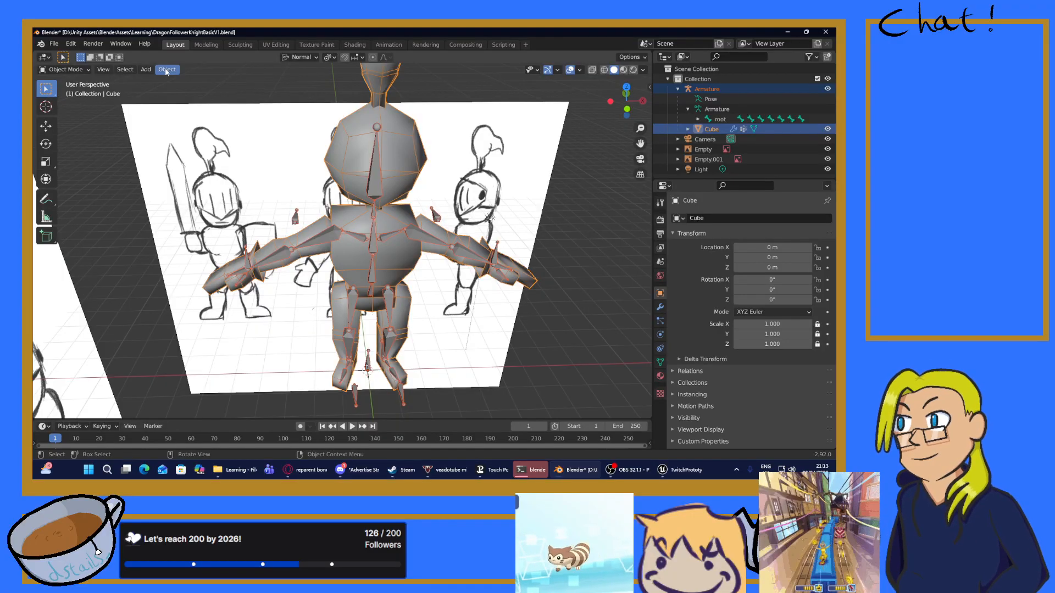
pyautogui.hotkey('ctrl', 's')
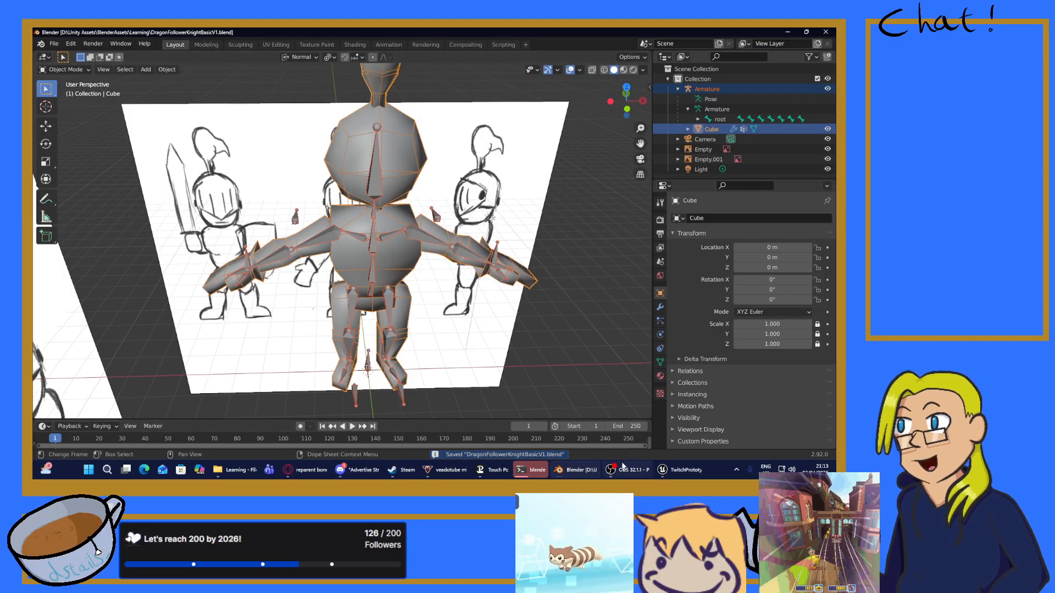
# Step: Switch to Unreal, import the exported knight FBX into the DragonFollowerKnight folder as a skeletal mesh, and dismiss the message log
pyautogui.click(673, 470)
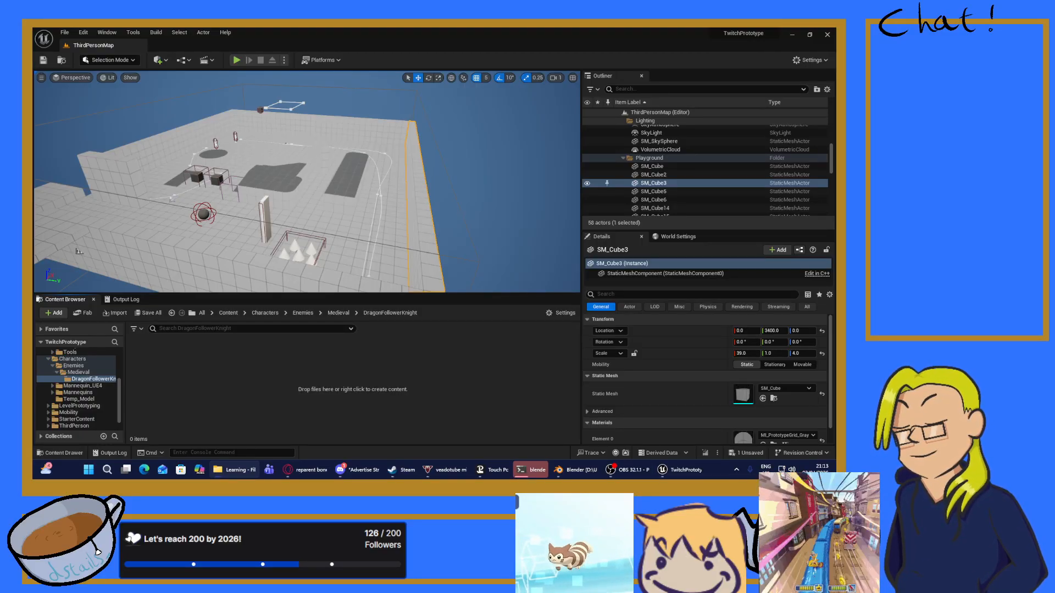
pyautogui.moveTo(33, 379); pyautogui.dragTo(242, 378)
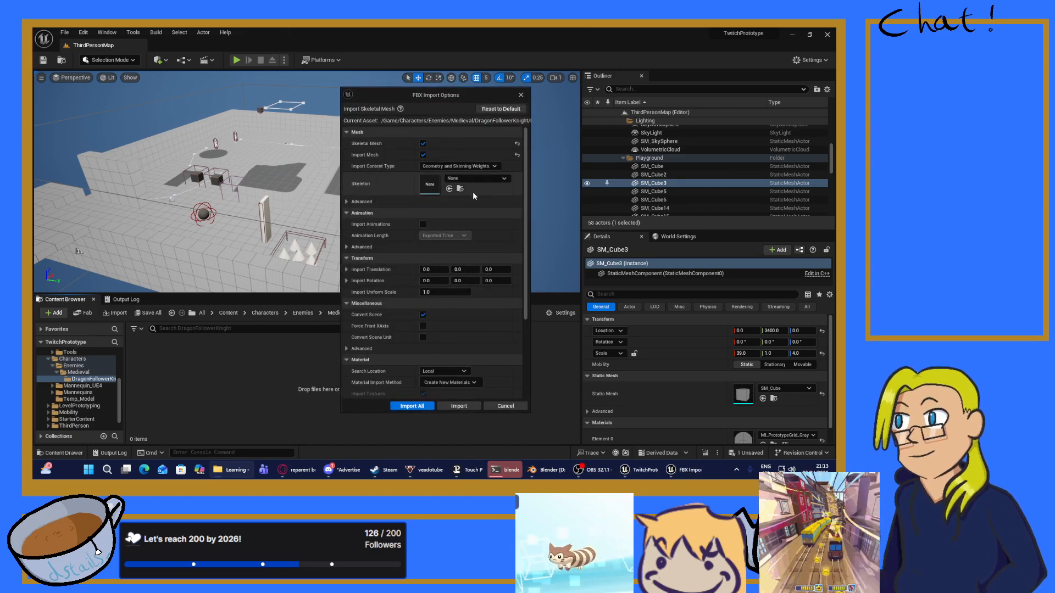
pyautogui.click(407, 406)
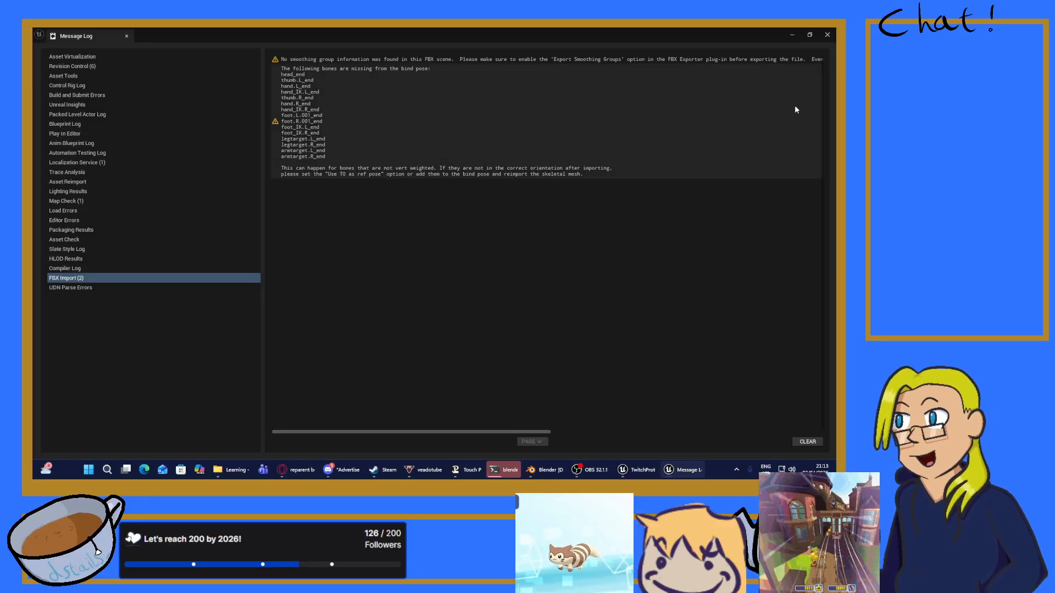
pyautogui.click(826, 35)
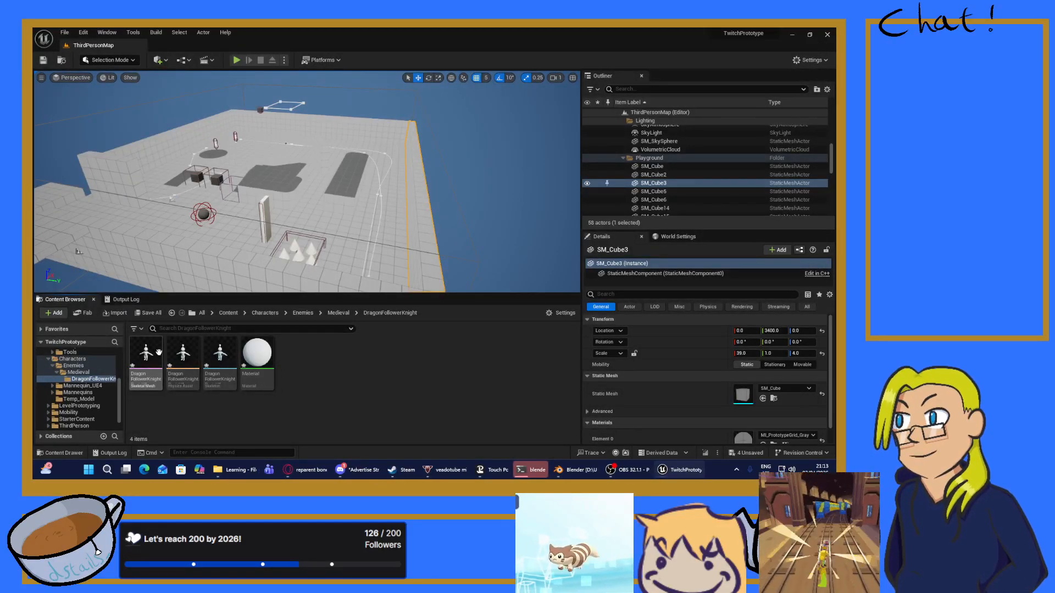
# Step: Open the imported DragonFollowerKnightBasicV1 skeletal mesh and examine the model in its preview
pyautogui.moveTo(143, 358)
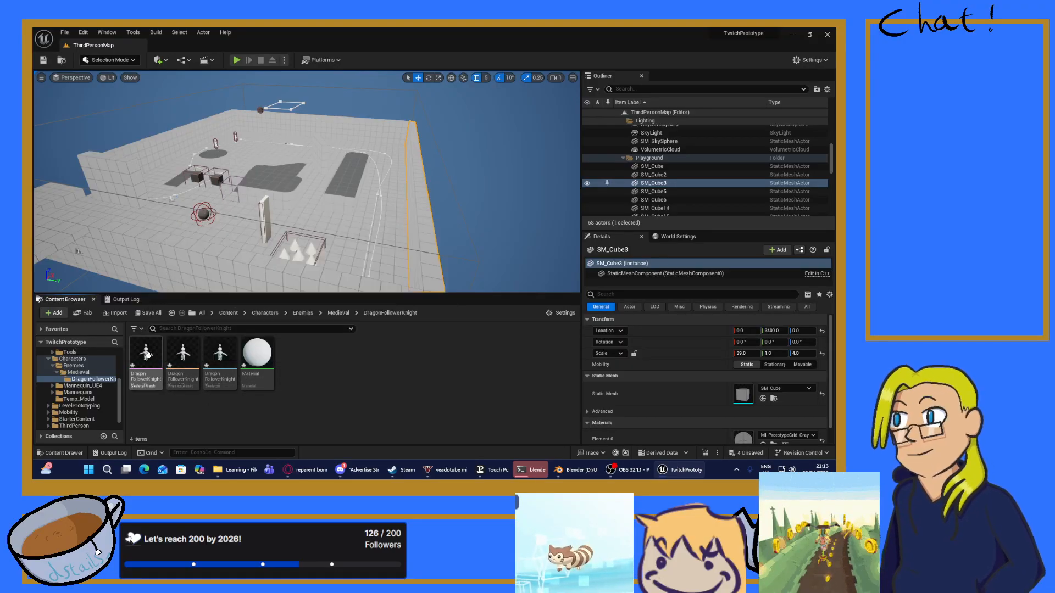
pyautogui.moveTo(210, 375)
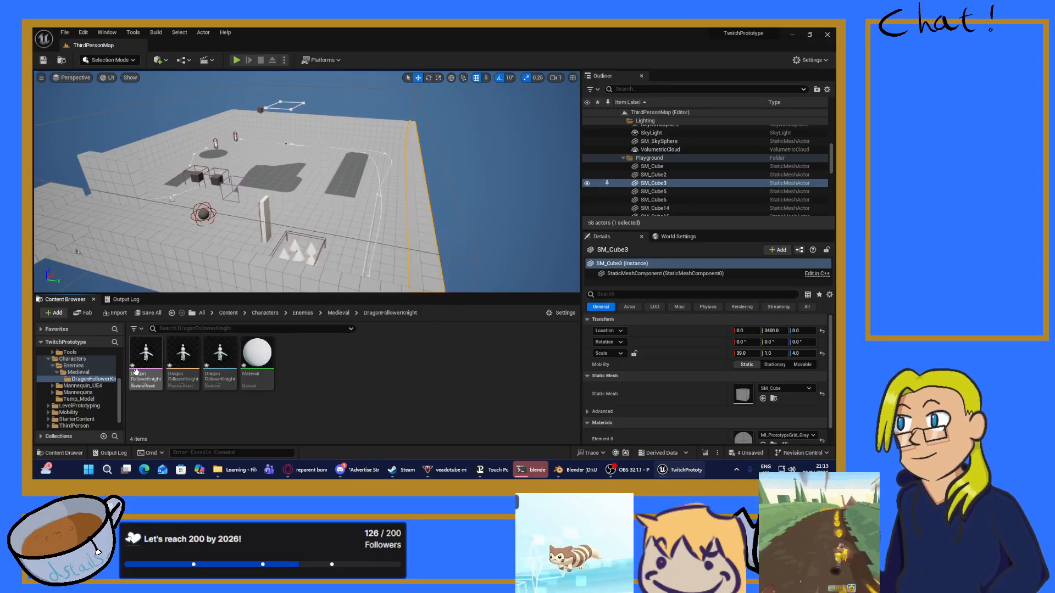
pyautogui.doubleClick(145, 356)
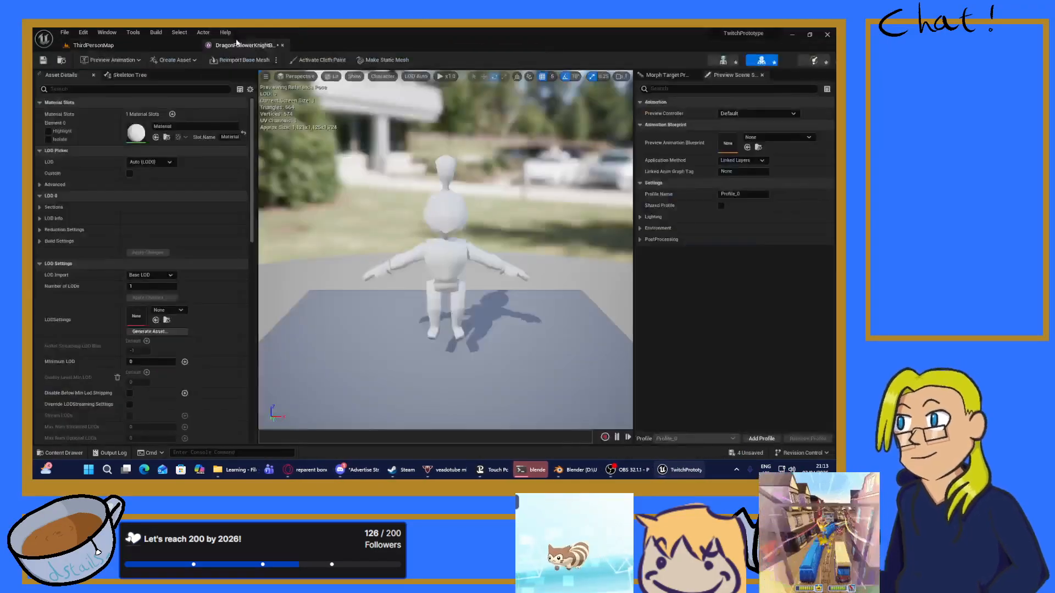
pyautogui.moveTo(466, 251)
pyautogui.mouseDown(button='middle')
pyautogui.moveTo(465, 267)
pyautogui.moveTo(576, 260)
pyautogui.moveTo(472, 252)
pyautogui.mouseUp(button='middle')
pyautogui.moveTo(472, 252)
pyautogui.mouseDown(button='right')
pyautogui.moveTo(572, 286)
pyautogui.moveTo(456, 248)
pyautogui.moveTo(491, 255)
pyautogui.mouseUp(button='right')
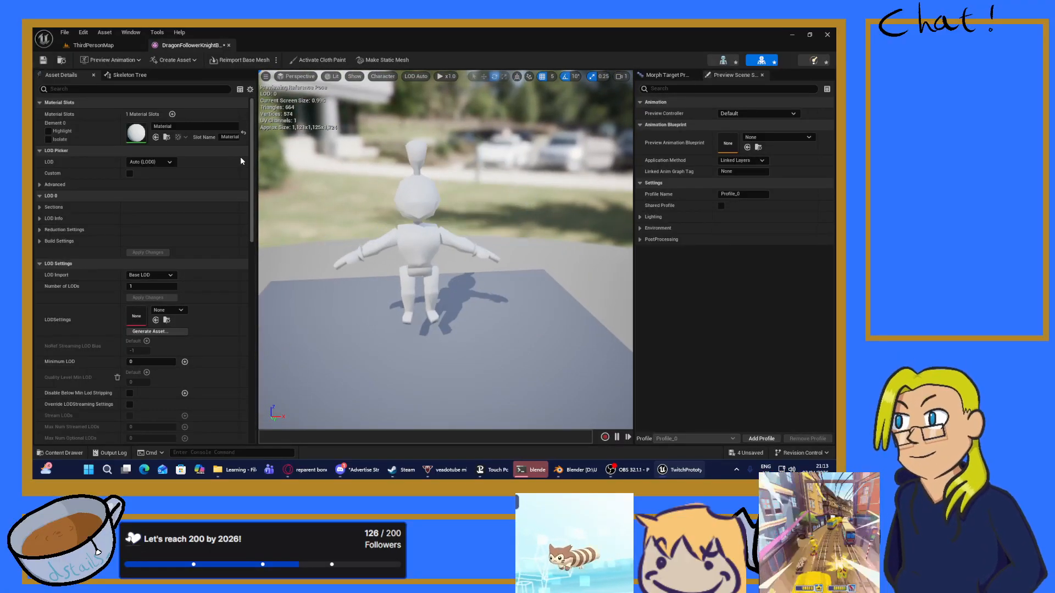
# Step: Open the M_TempWhite material from the _Game Materials folder and examine its node graph and preview
pyautogui.click(94, 45)
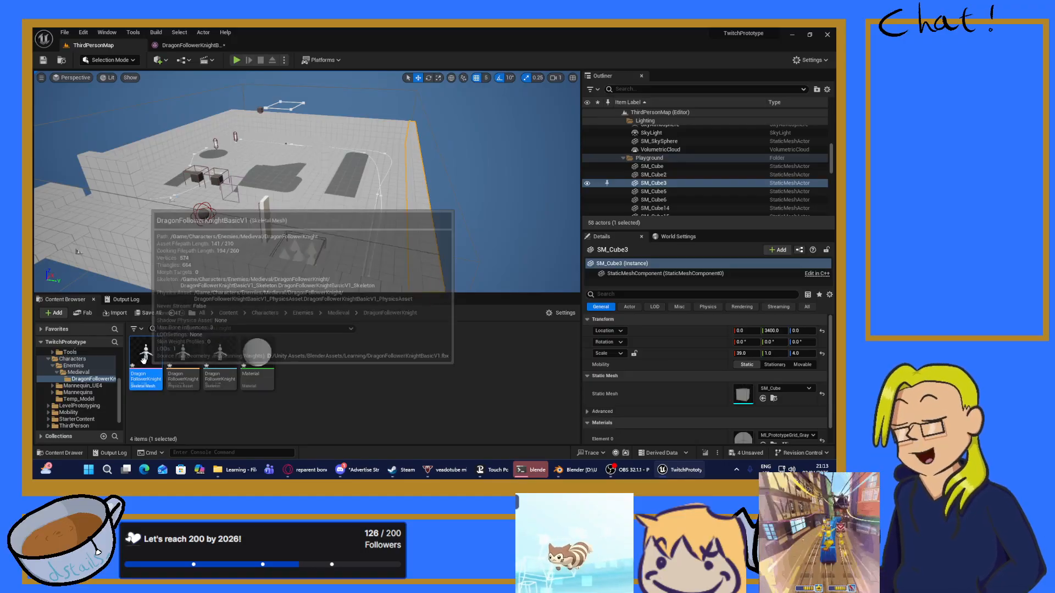
pyautogui.scroll(5, 90, 374)
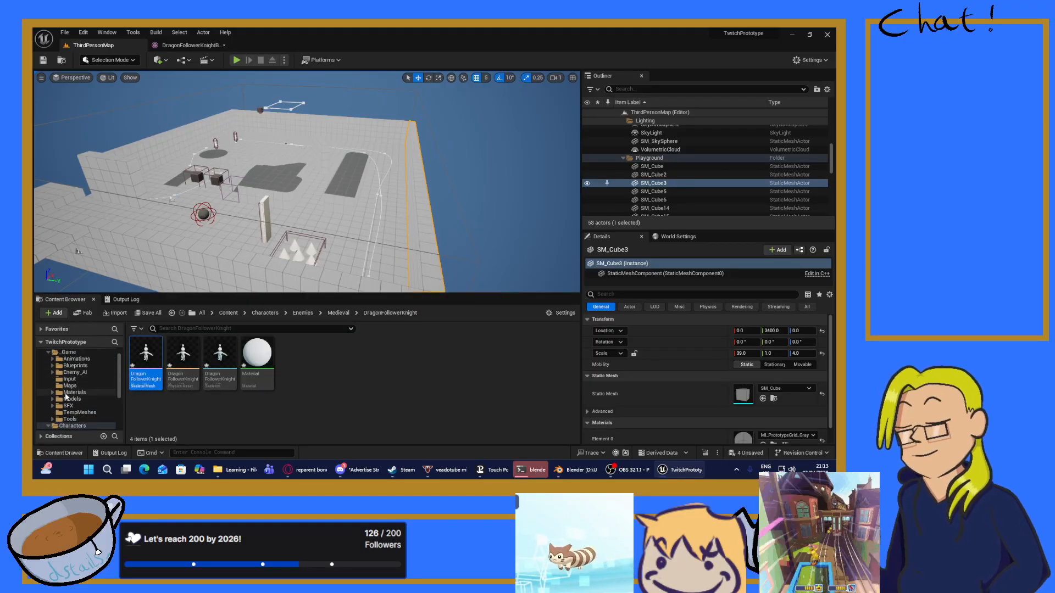
pyautogui.click(87, 392)
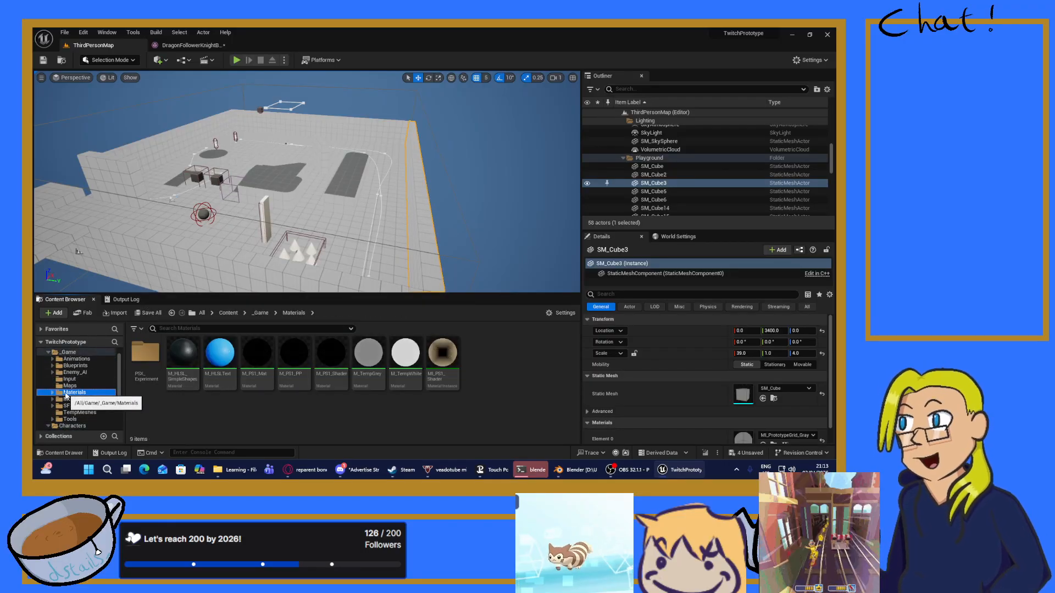
pyautogui.doubleClick(405, 355)
pyautogui.moveTo(352, 182); pyautogui.dragTo(627, 197, button='right')
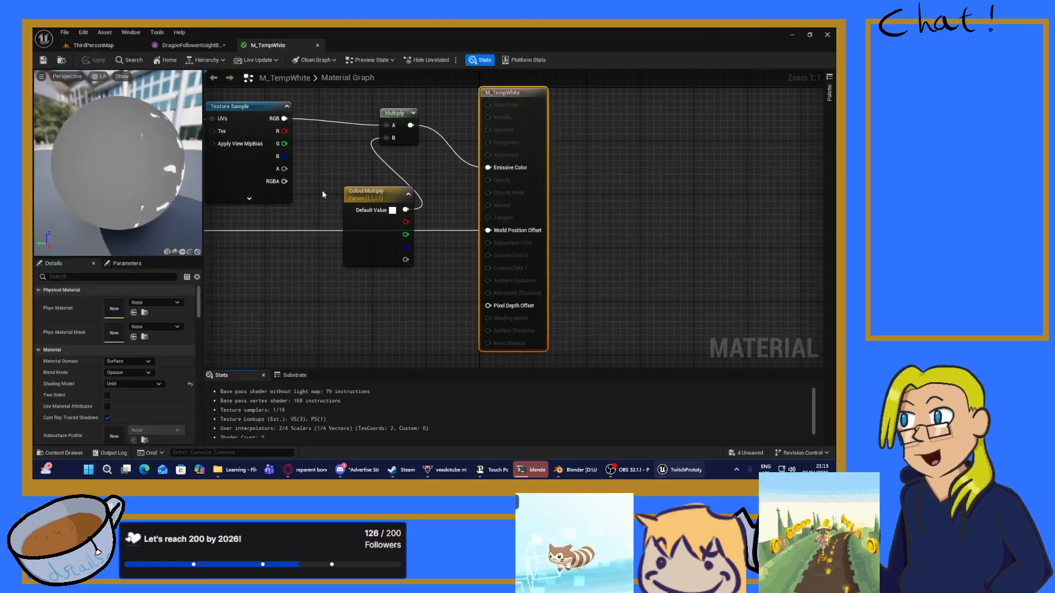
pyautogui.scroll(-2, 268, 183)
pyautogui.moveTo(117, 175)
pyautogui.mouseDown(button='right')
pyautogui.moveTo(157, 181)
pyautogui.moveTo(101, 168)
pyautogui.mouseUp(button='right')
pyautogui.moveTo(101, 168)
pyautogui.mouseDown()
pyautogui.moveTo(185, 167)
pyautogui.moveTo(104, 171)
pyautogui.mouseUp()
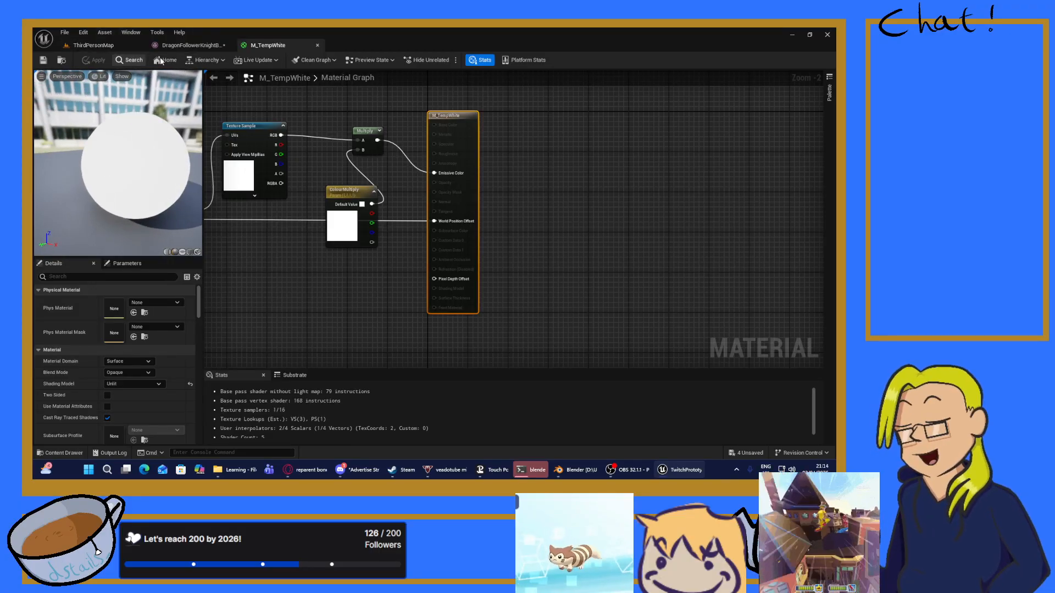
# Step: Assign M_TempWhite to the knight skeletal mesh's Element 0 material slot and check the model in the preview
pyautogui.click(176, 47)
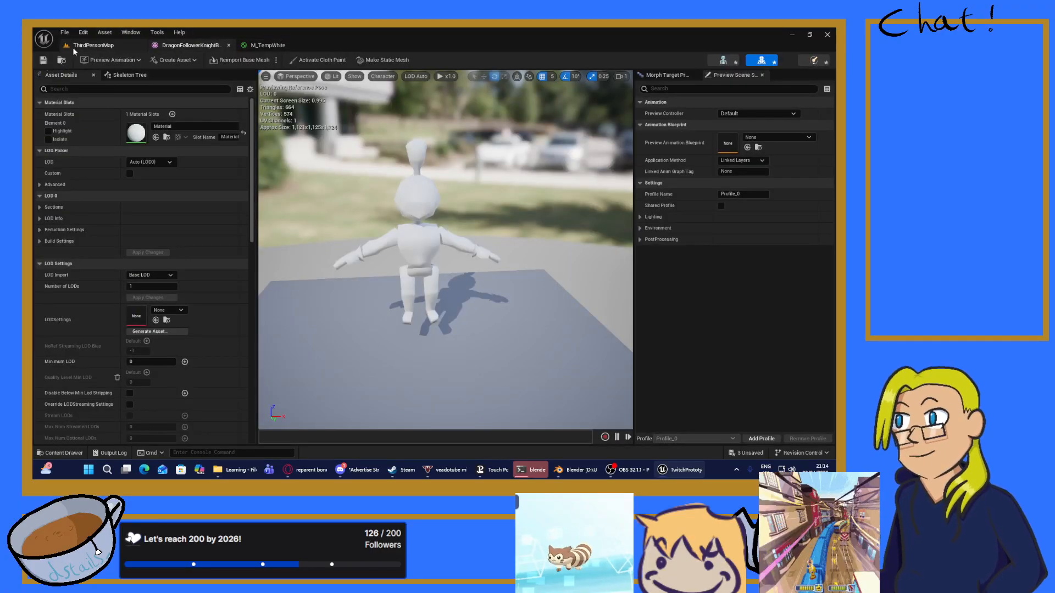
pyautogui.click(93, 45)
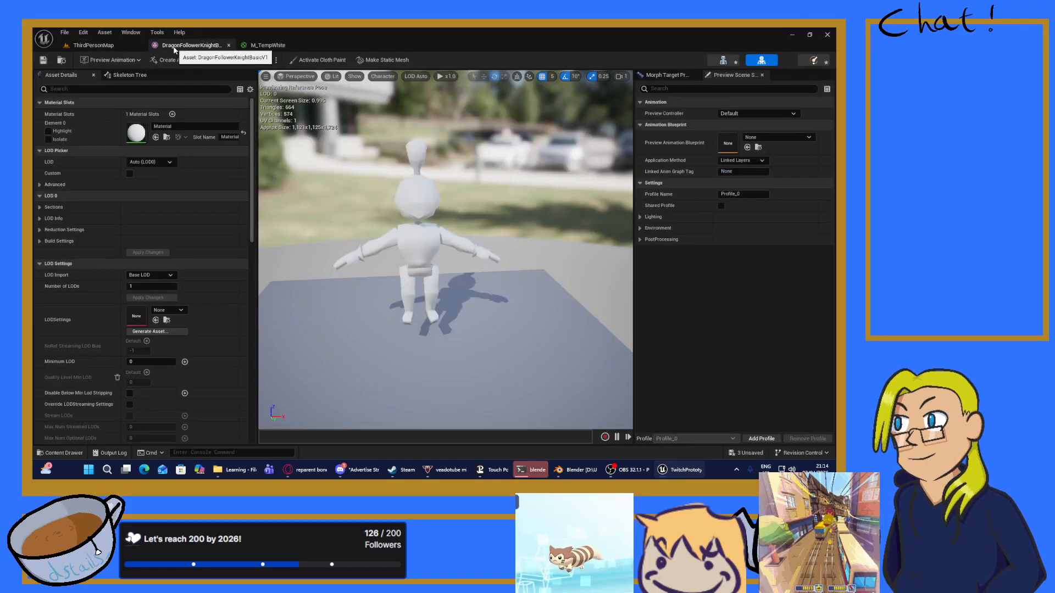
pyautogui.click(190, 45)
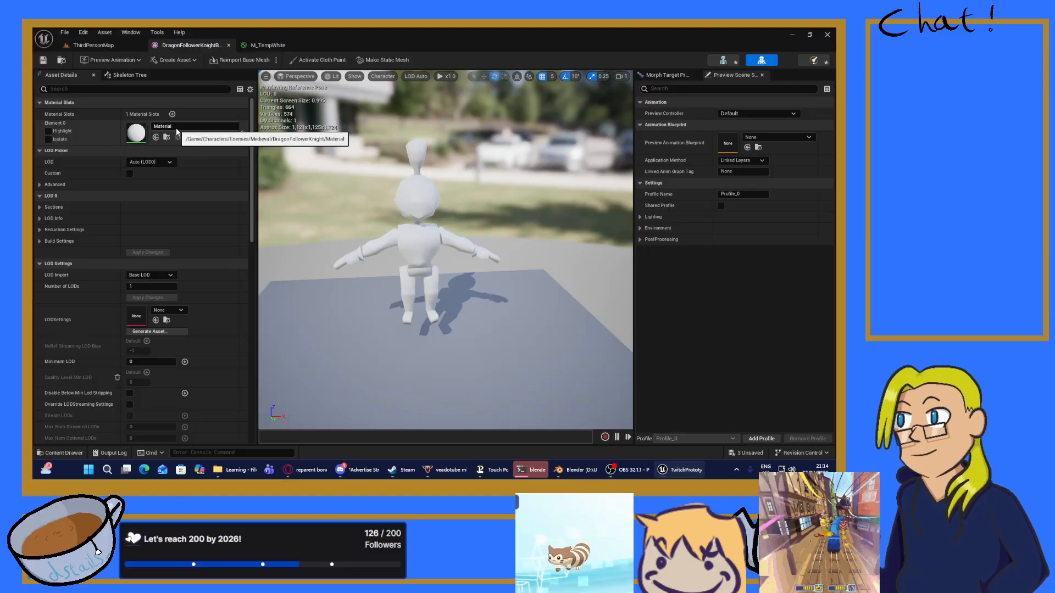
pyautogui.click(194, 127)
pyautogui.write('m_temp')
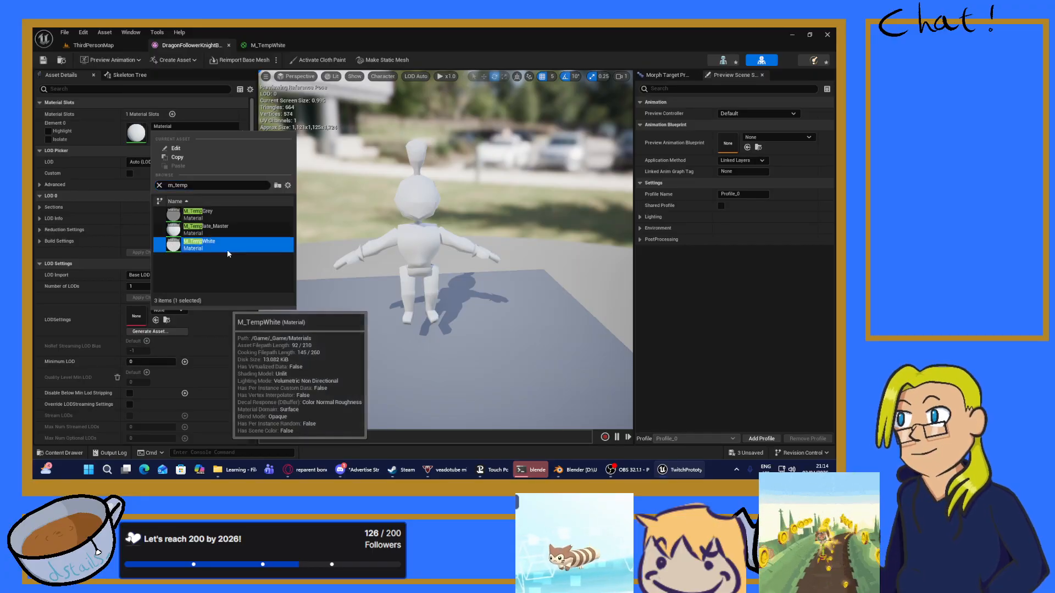
pyautogui.click(226, 247)
pyautogui.moveTo(379, 184); pyautogui.dragTo(283, 192)
pyautogui.moveTo(283, 192); pyautogui.dragTo(305, 191, button='right')
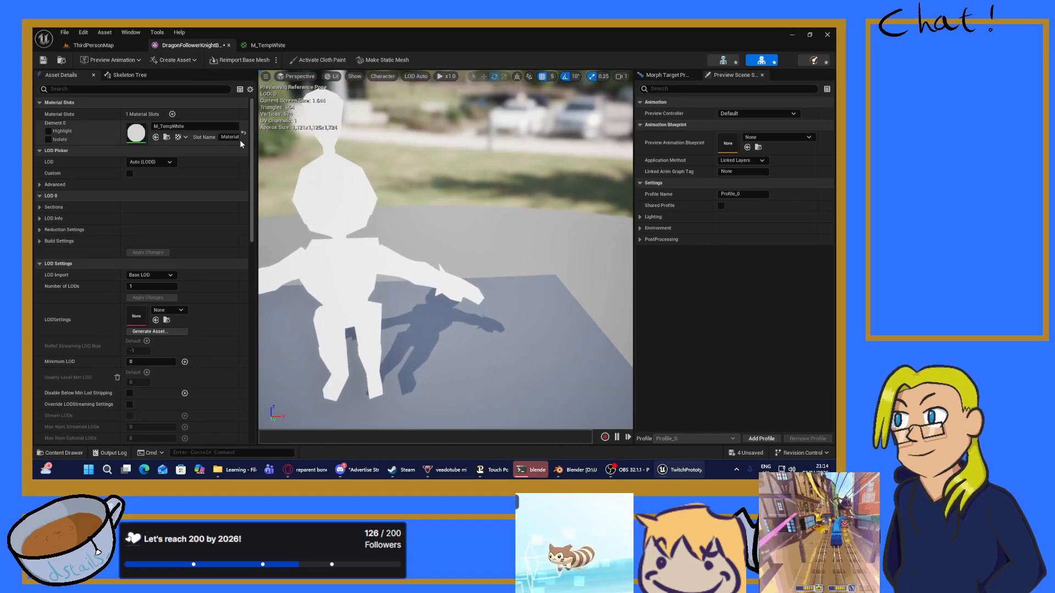
pyautogui.moveTo(256, 148)
pyautogui.mouseDown()
pyautogui.moveTo(357, 151)
pyautogui.moveTo(246, 151)
pyautogui.mouseUp()
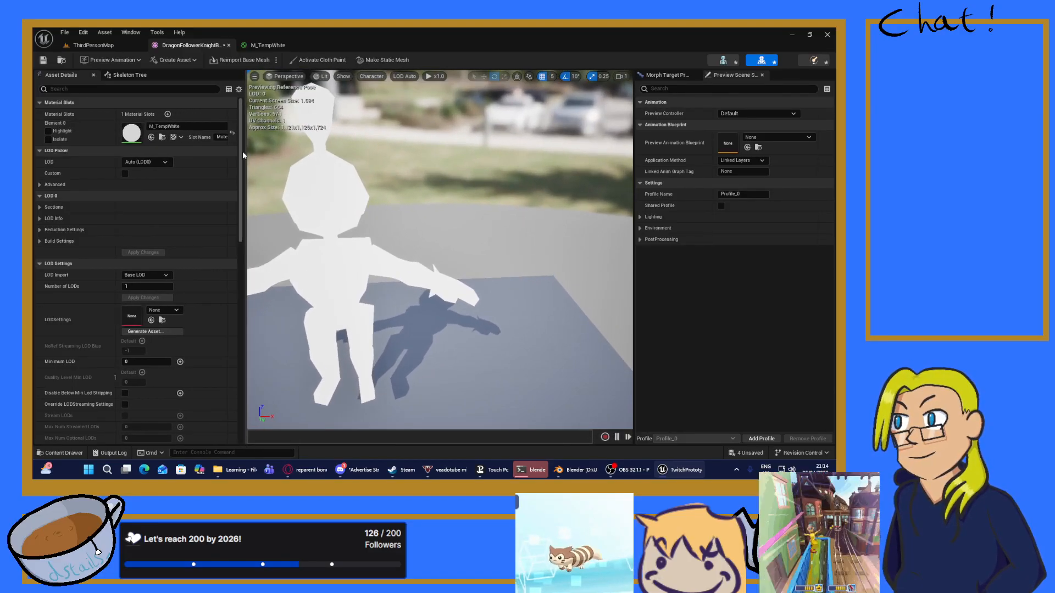
pyautogui.moveTo(395, 162); pyautogui.dragTo(443, 162, button='right')
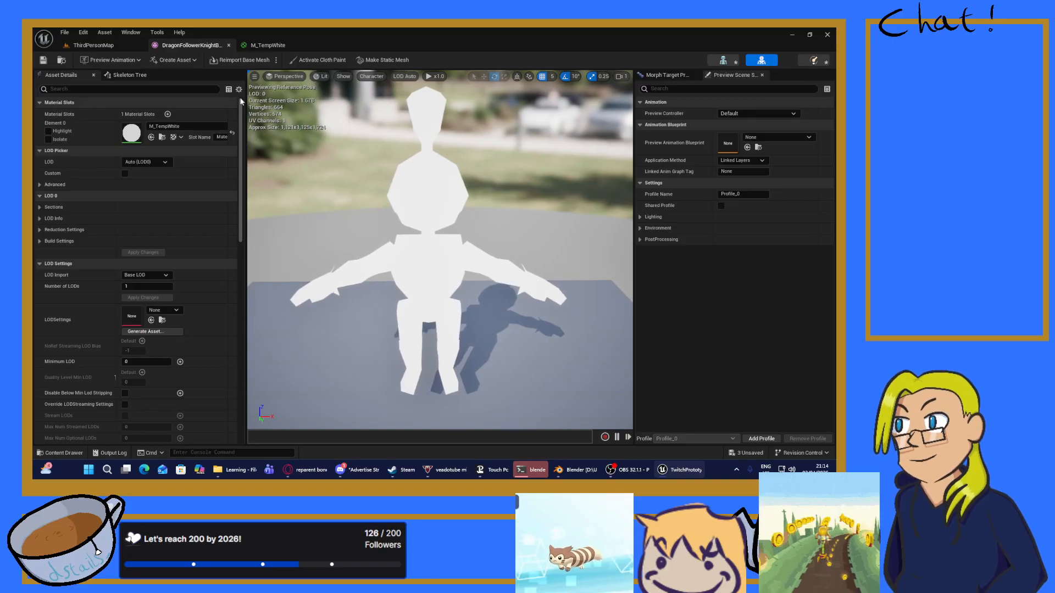
# Step: Open the DragonFollowerKnight folder in the ThirdPersonMap level editor and save all the unsaved knight assets
pyautogui.click(104, 46)
pyautogui.scroll(-1, 76, 411)
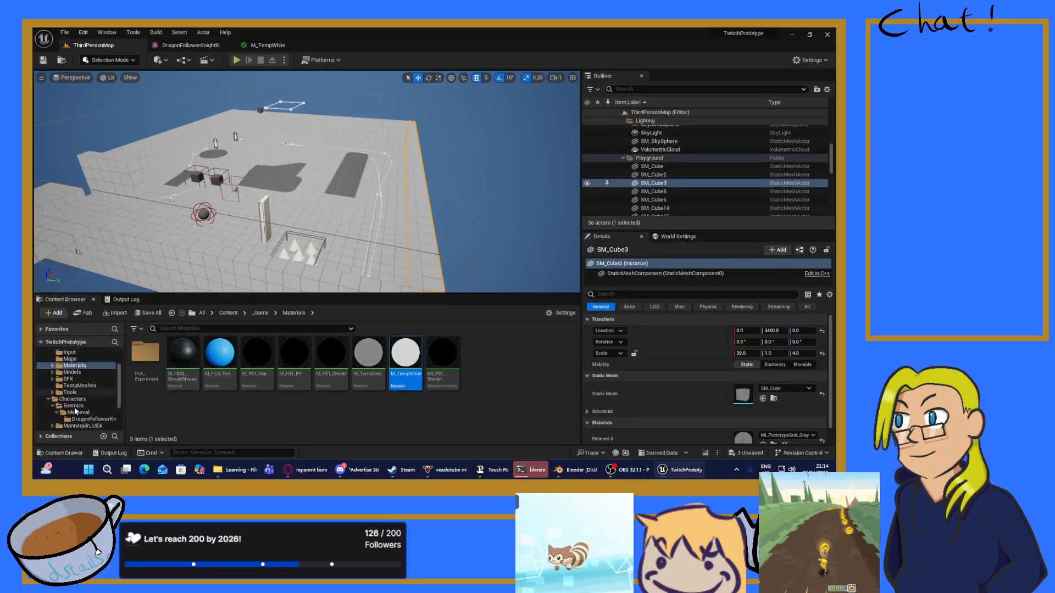
pyautogui.scroll(-2, 77, 411)
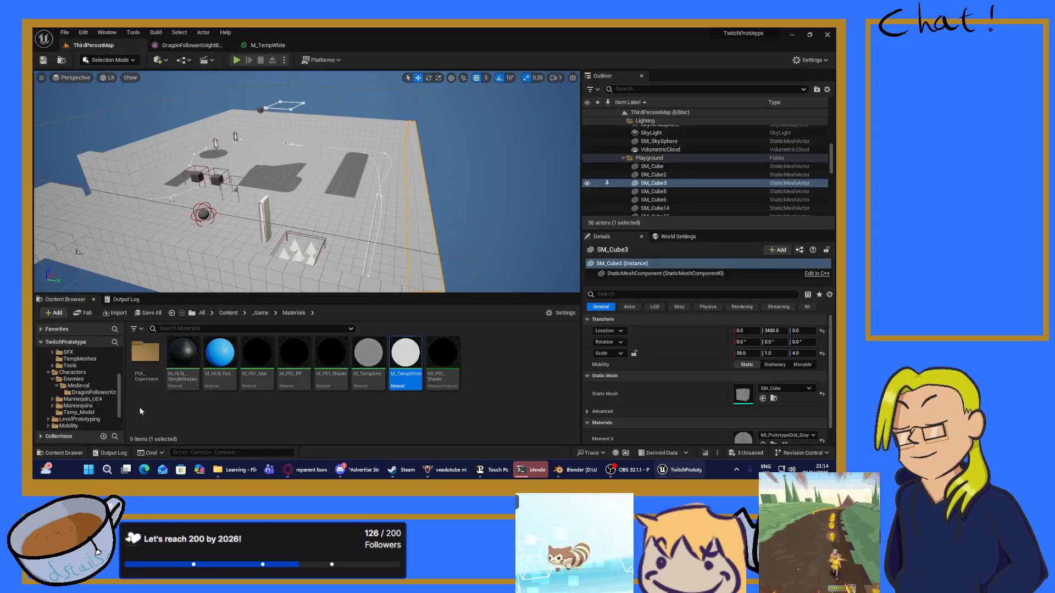
pyautogui.click(79, 393)
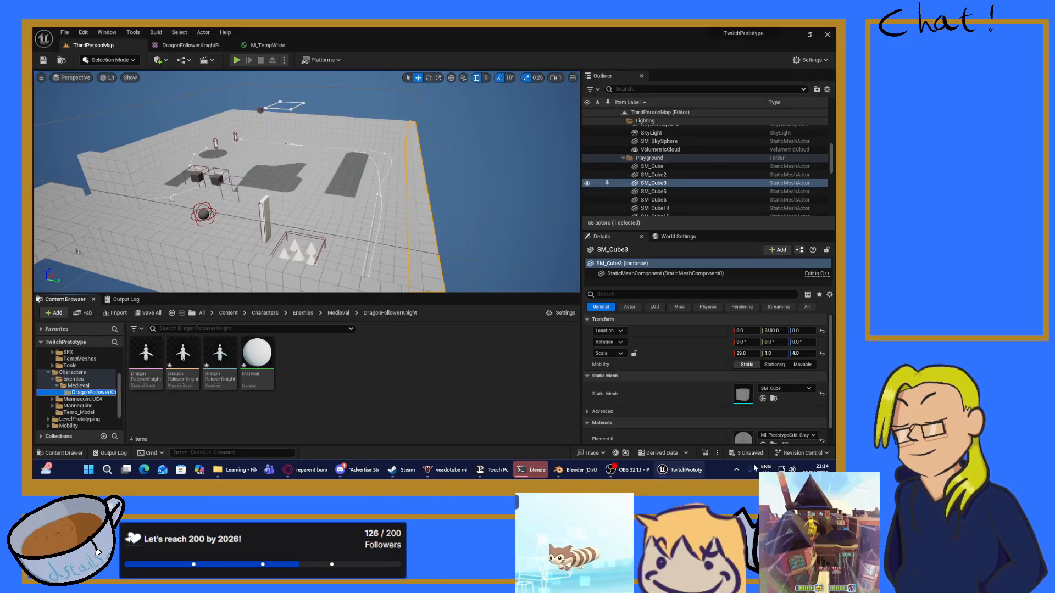
pyautogui.click(747, 453)
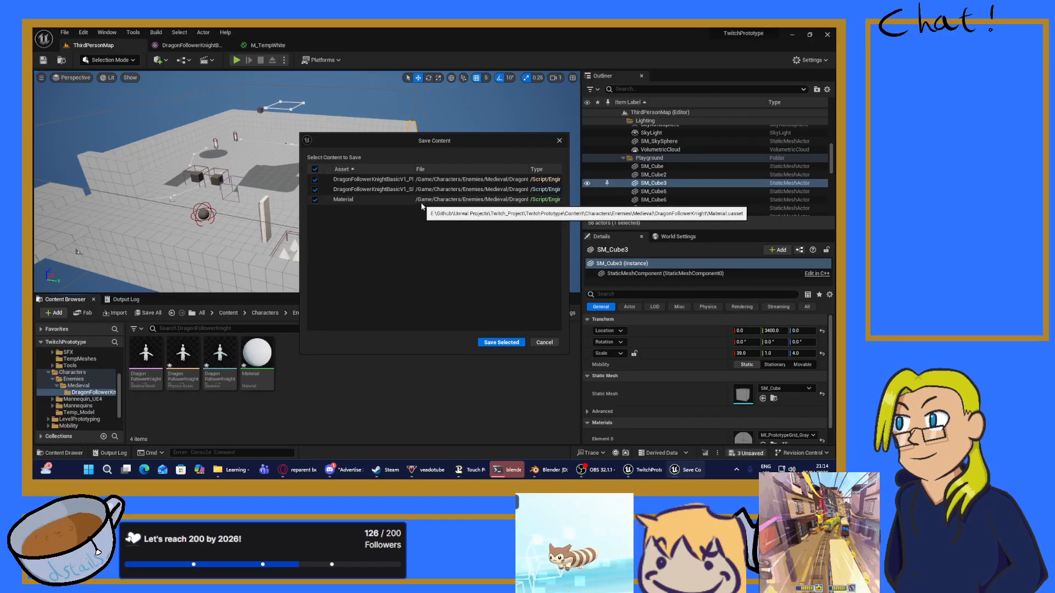
pyautogui.click(486, 341)
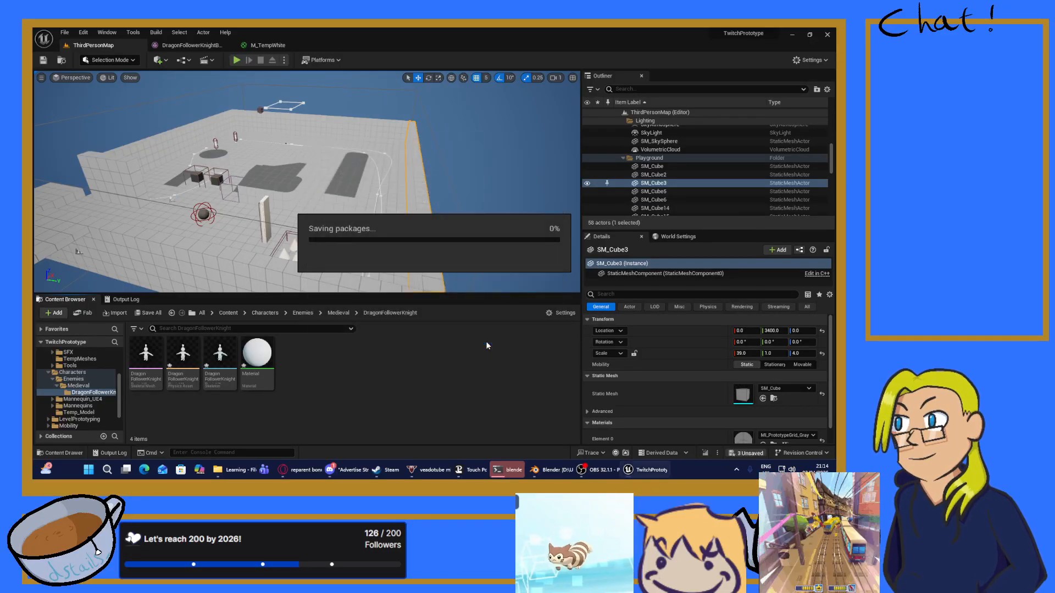
# Step: Place the DragonFollowerKnightBasicV1 skeletal mesh on the level floor near the spherical collectible
pyautogui.press('w')
pyautogui.moveTo(303, 200); pyautogui.dragTo(198, 186, button='right')
pyautogui.press('w')
pyautogui.moveTo(146, 354); pyautogui.dragTo(313, 192)
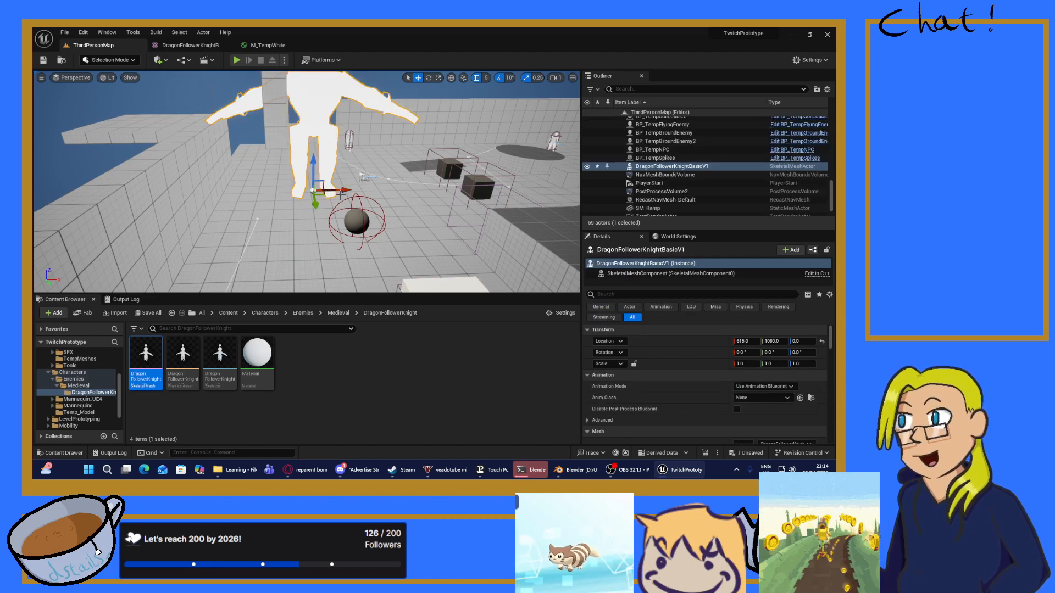
# Step: Examine the placed knight's size in the level and check the mesh settings of the nearby BP_TempNPC
pyautogui.press('s')
pyautogui.moveTo(360, 185); pyautogui.dragTo(352, 134, button='right')
pyautogui.press('w')
pyautogui.press('w')
pyautogui.press('s')
pyautogui.moveTo(388, 166); pyautogui.dragTo(330, 171, button='right')
pyautogui.press('w')
pyautogui.click(389, 165)
pyautogui.press('a')
pyautogui.press('d')
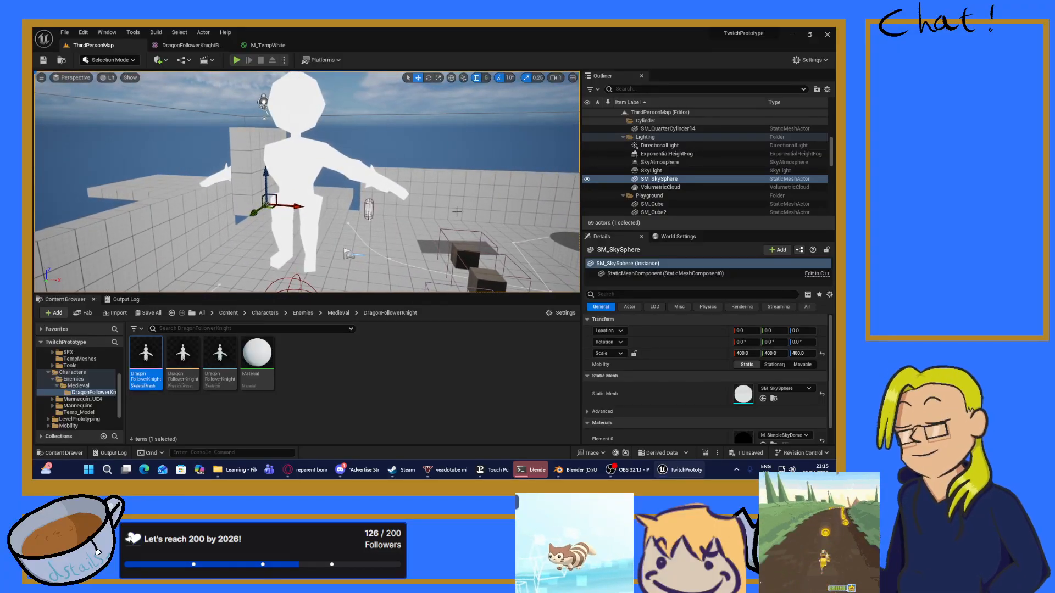
pyautogui.click(456, 194)
pyautogui.click(369, 206)
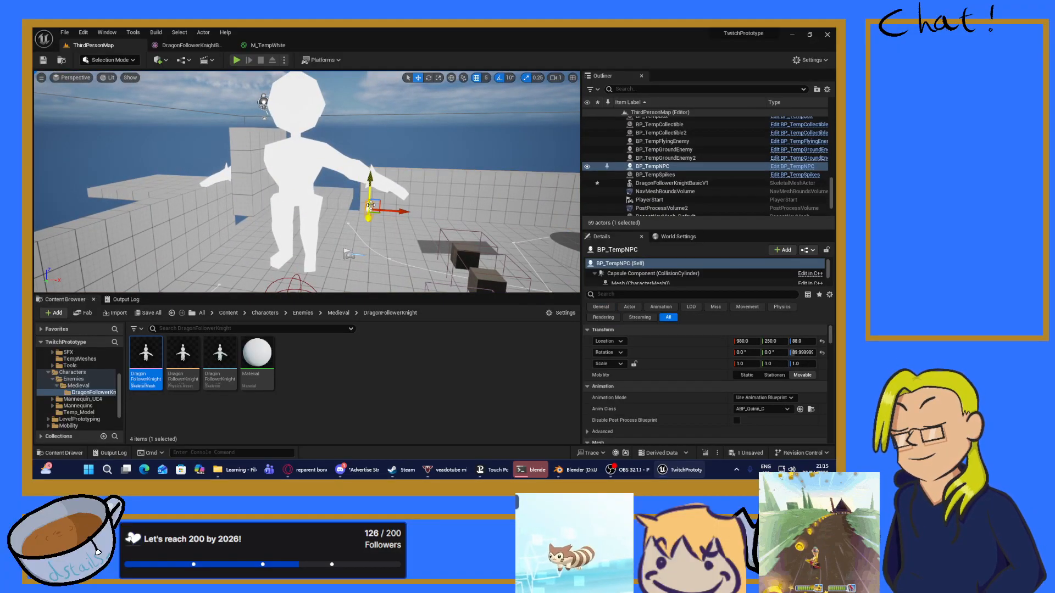
pyautogui.scroll(-8, 621, 365)
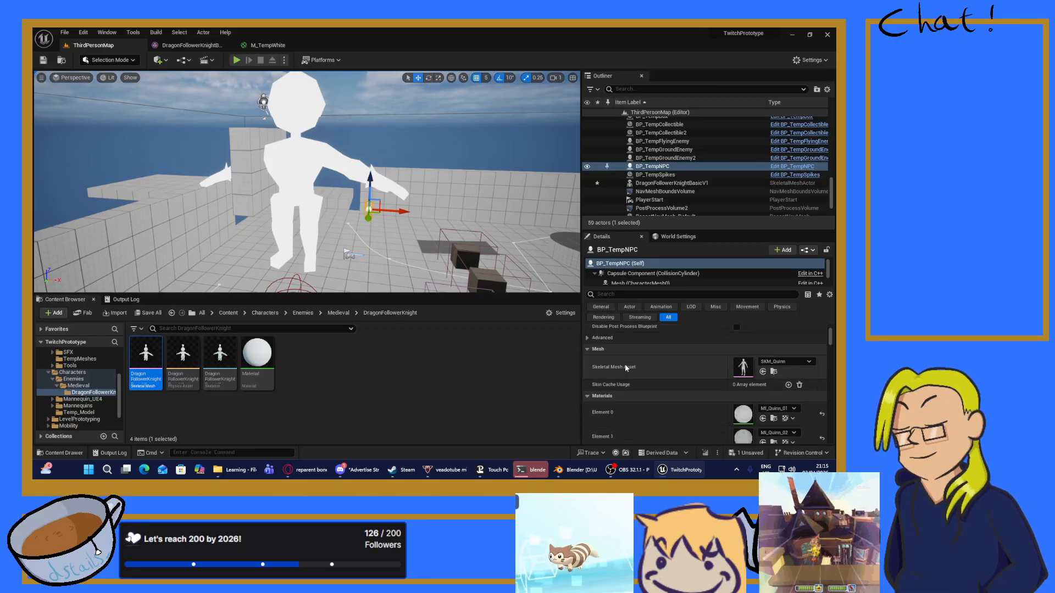
# Step: Compare the knight with the surrounding characters from different viewpoints and select the knight to check its details
pyautogui.moveTo(412, 208); pyautogui.dragTo(521, 155, button='right')
pyautogui.press('a')
pyautogui.press('w')
pyautogui.press('d')
pyautogui.press('a')
pyautogui.press('w')
pyautogui.press('d')
pyautogui.press('a')
pyautogui.press('s')
pyautogui.press('w')
pyautogui.press('s')
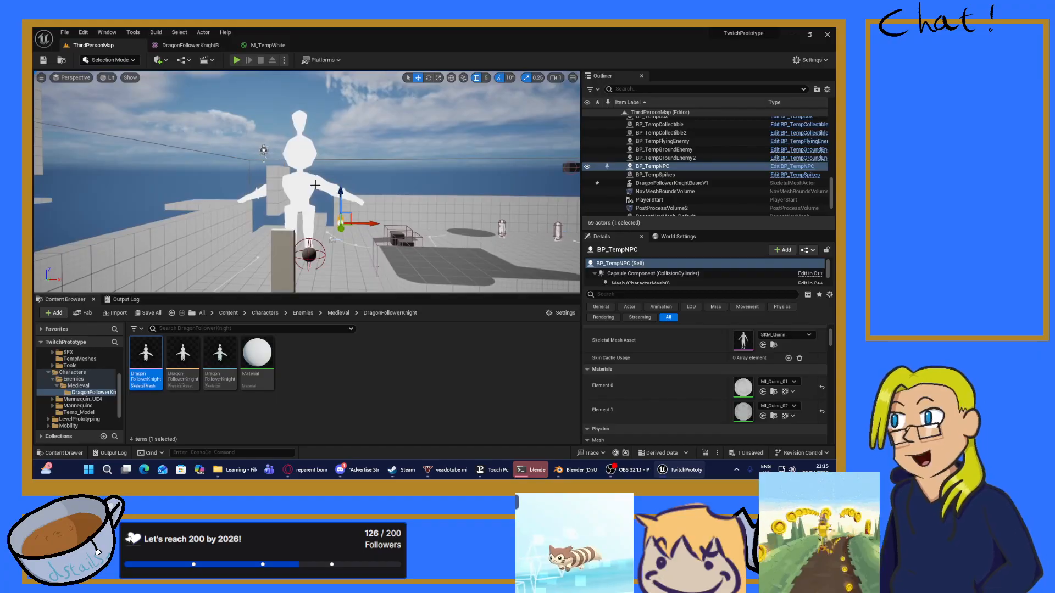
pyautogui.click(316, 185)
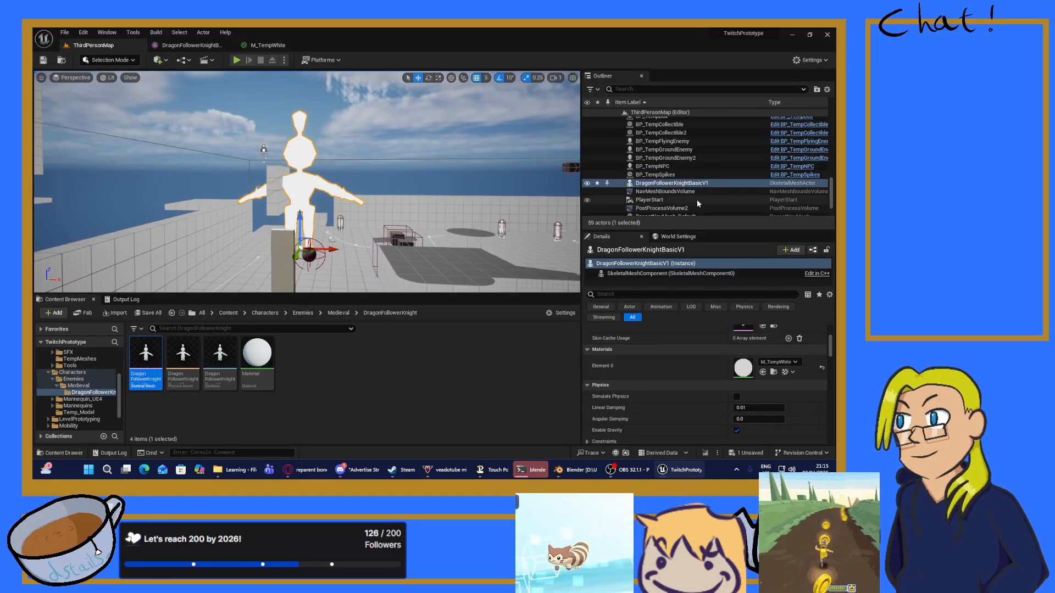
# Step: Find the knight mesh's import transform settings, try adjusting Import Uniform Scale, reset it to 1 and save the mesh
pyautogui.click(184, 45)
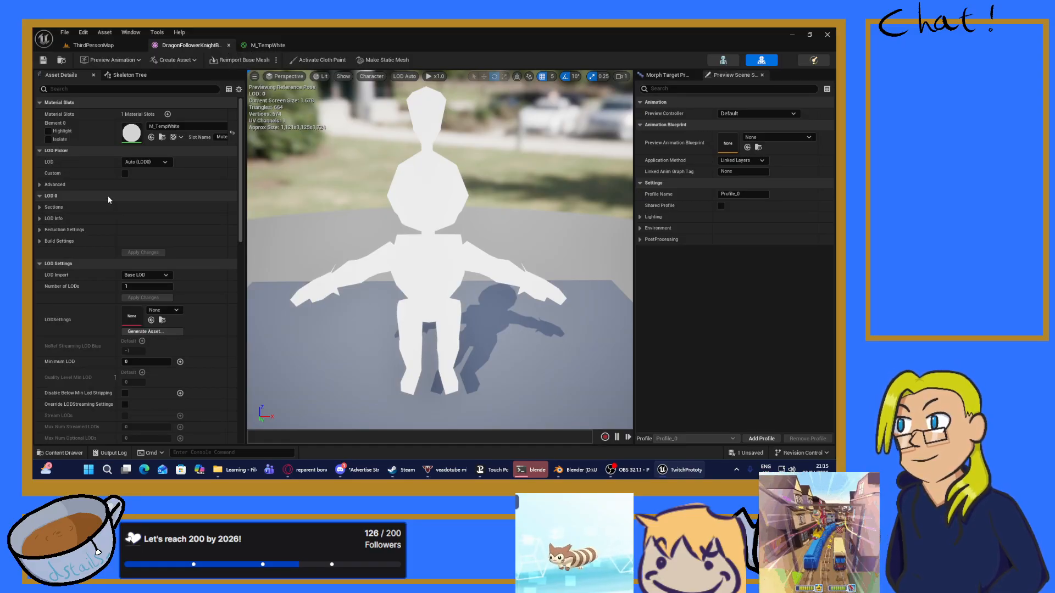
pyautogui.click(73, 90)
pyautogui.write('transform')
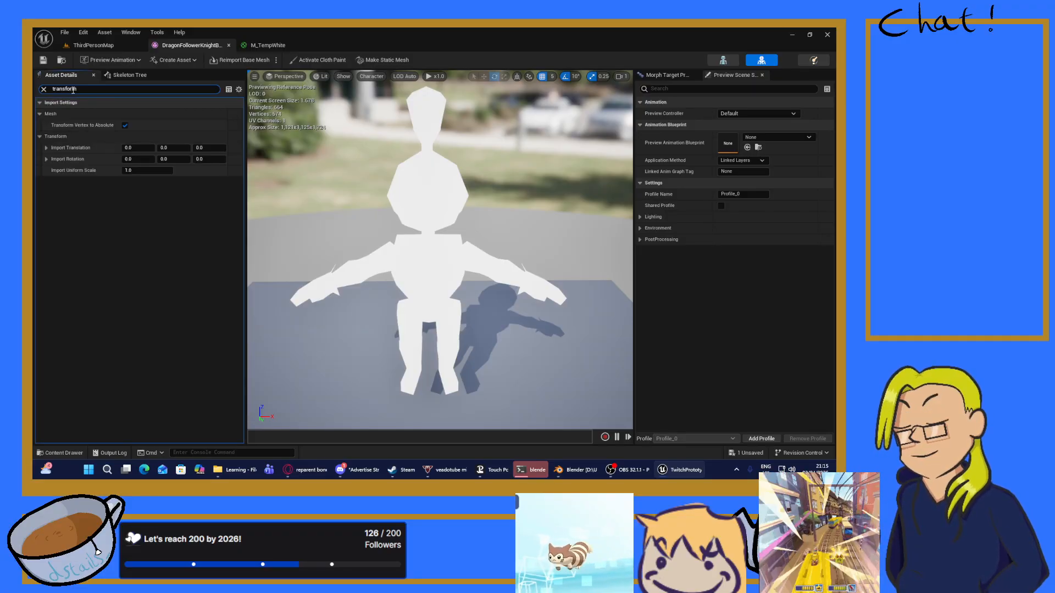
pyautogui.click(125, 125)
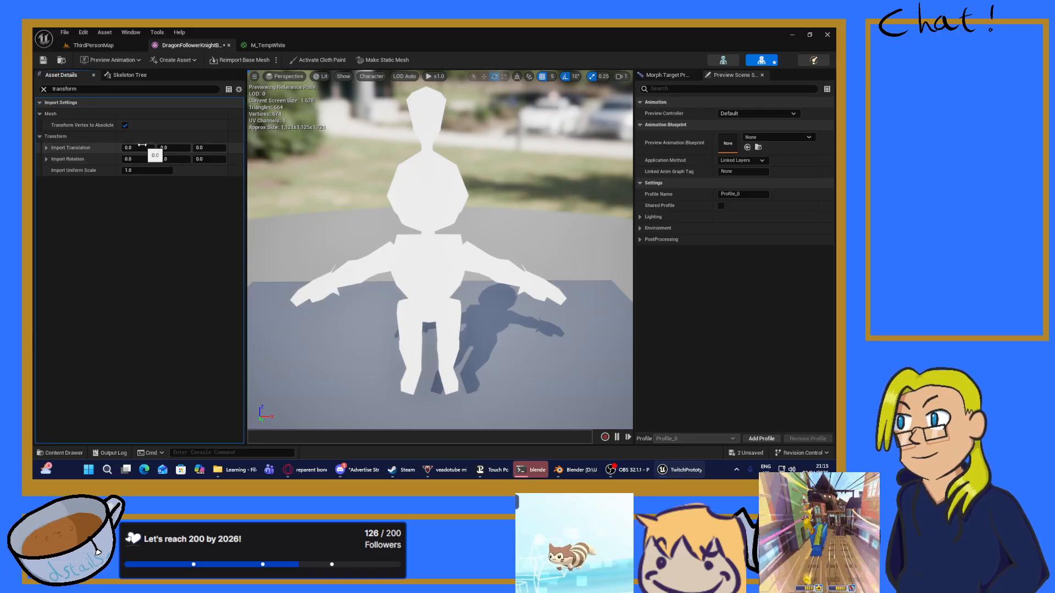
pyautogui.moveTo(145, 170); pyautogui.dragTo(168, 172)
pyautogui.click(147, 172)
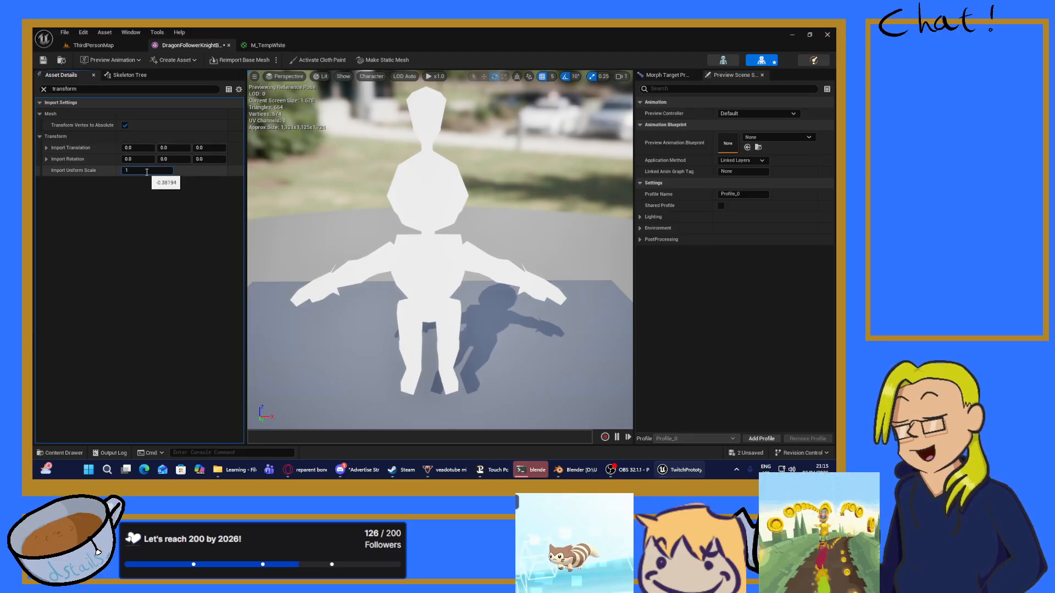
pyautogui.press('Return')
pyautogui.click(43, 60)
# Step: Place the RatPlat skeletal mesh from the Temp_Model folder in the level beside the knight
pyautogui.click(92, 45)
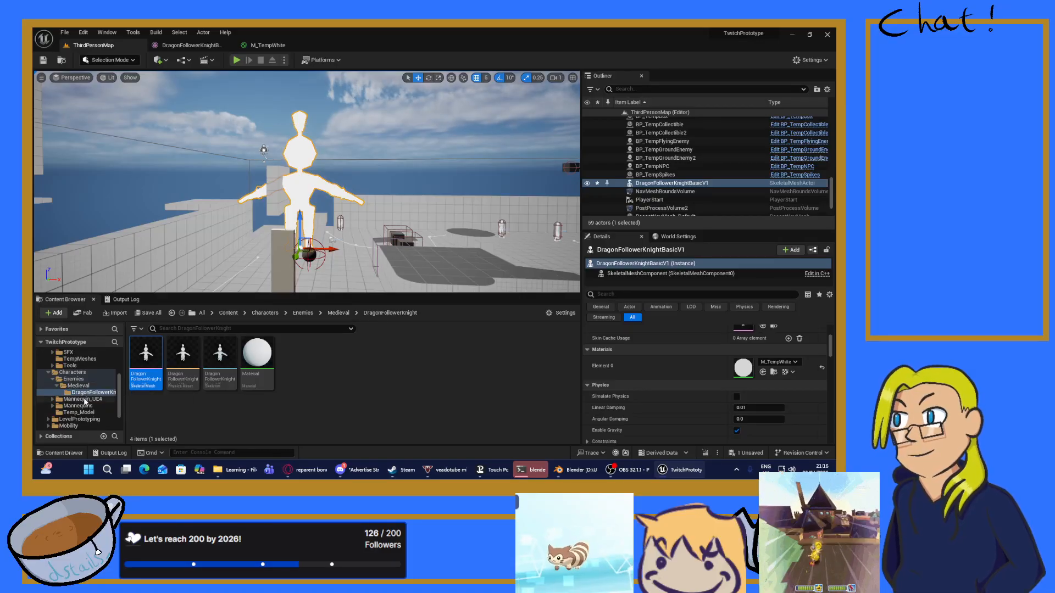
pyautogui.click(78, 412)
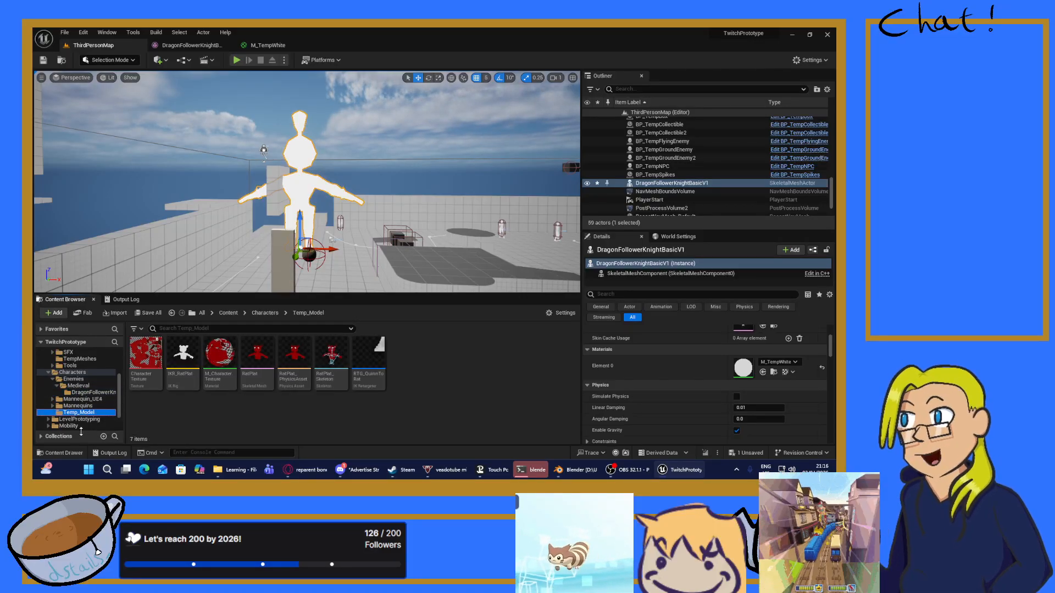
pyautogui.moveTo(257, 354); pyautogui.dragTo(353, 268)
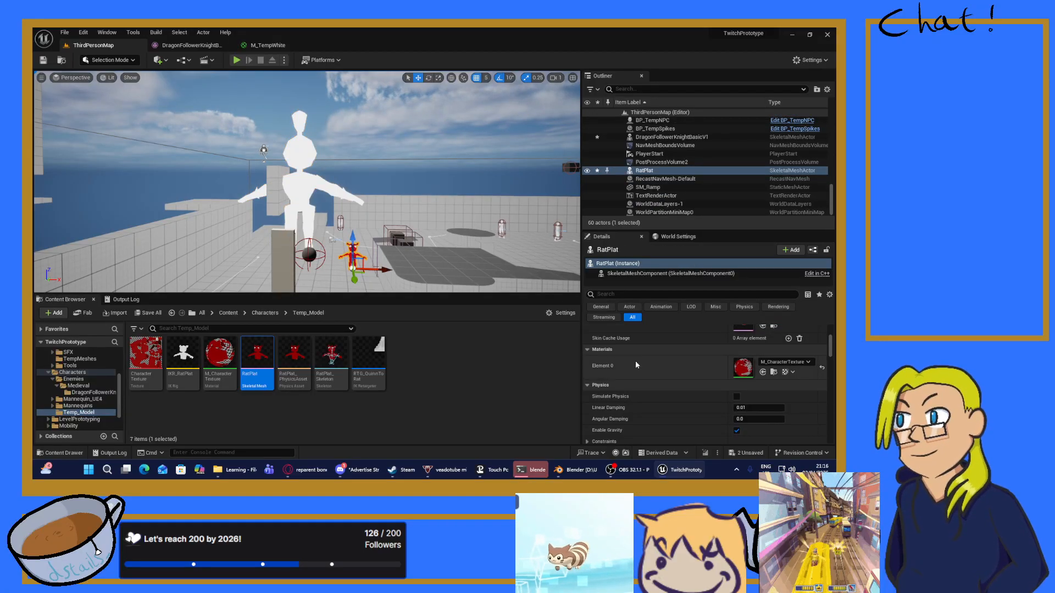
# Step: Open the RatPlat skeletal mesh, search its details for scale, size and transform settings, and close its editor
pyautogui.doubleClick(266, 354)
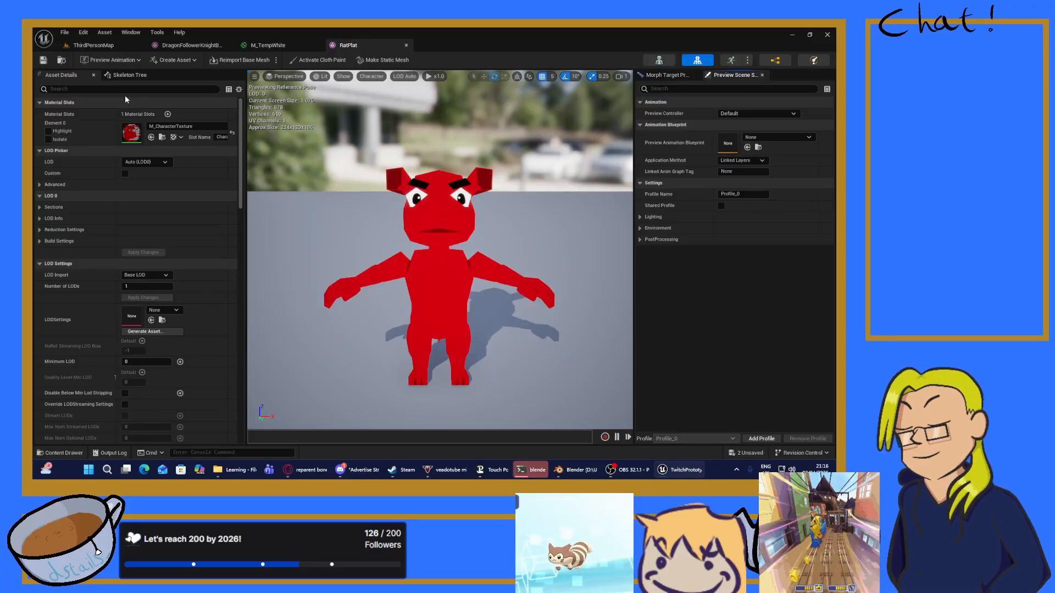
pyautogui.write('scale')
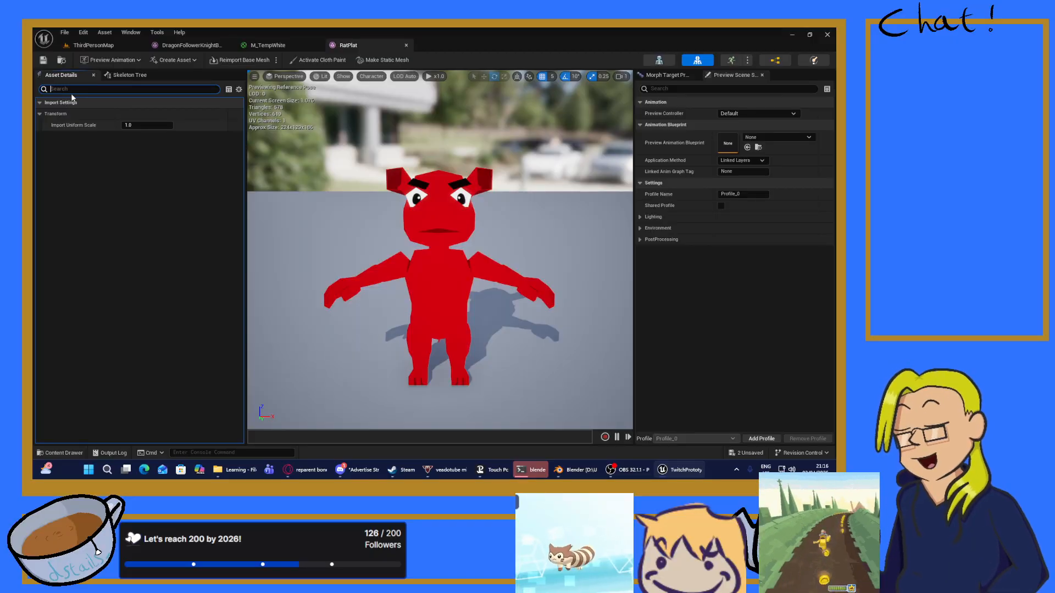
pyautogui.write('size')
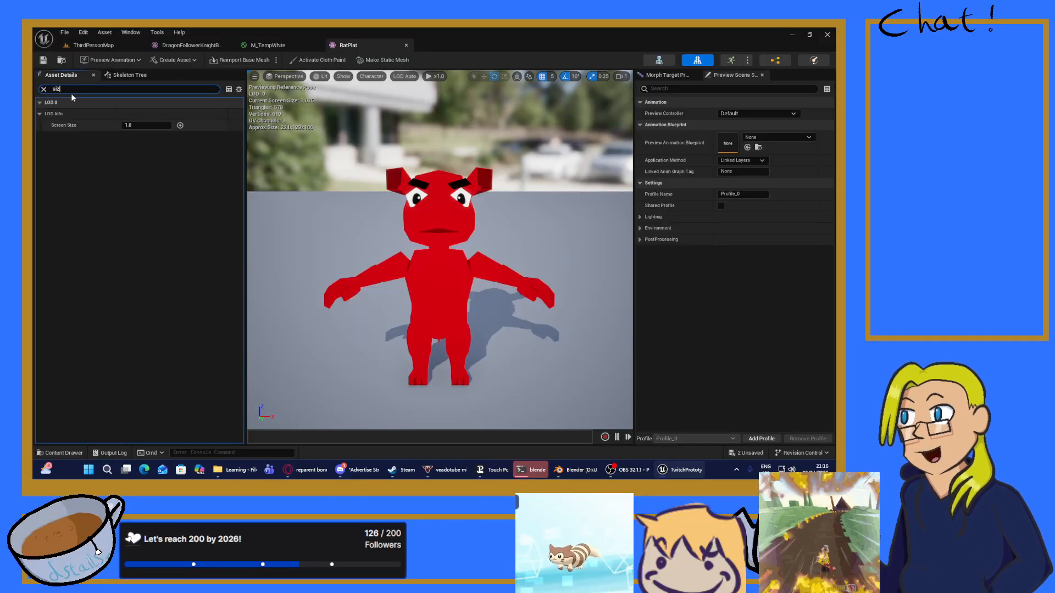
pyautogui.press('BackSpace')
pyautogui.press('BackSpace')
pyautogui.press('BackSpace')
pyautogui.write('transform')
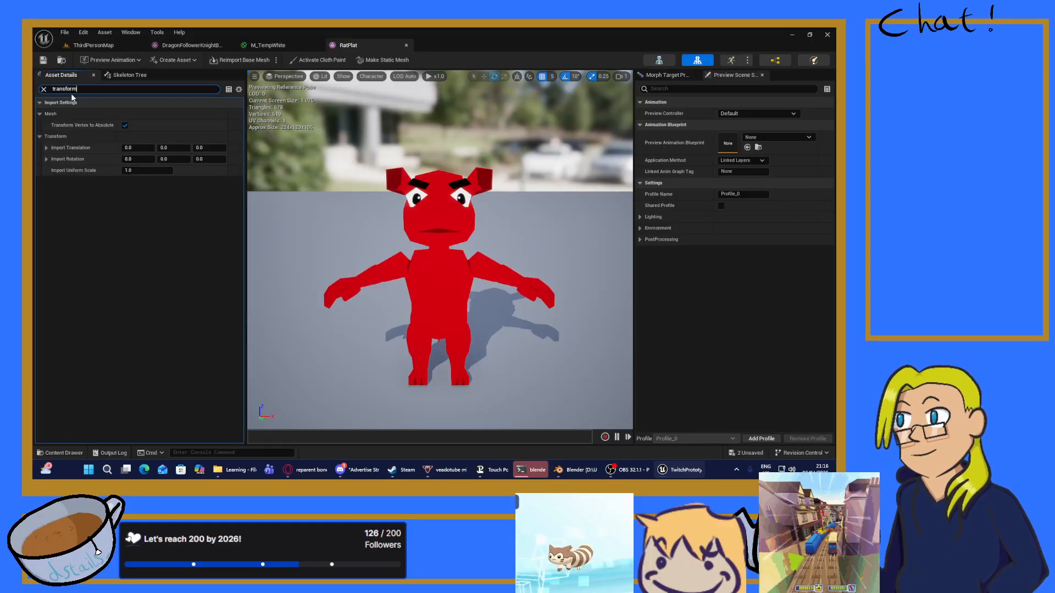
pyautogui.click(92, 74)
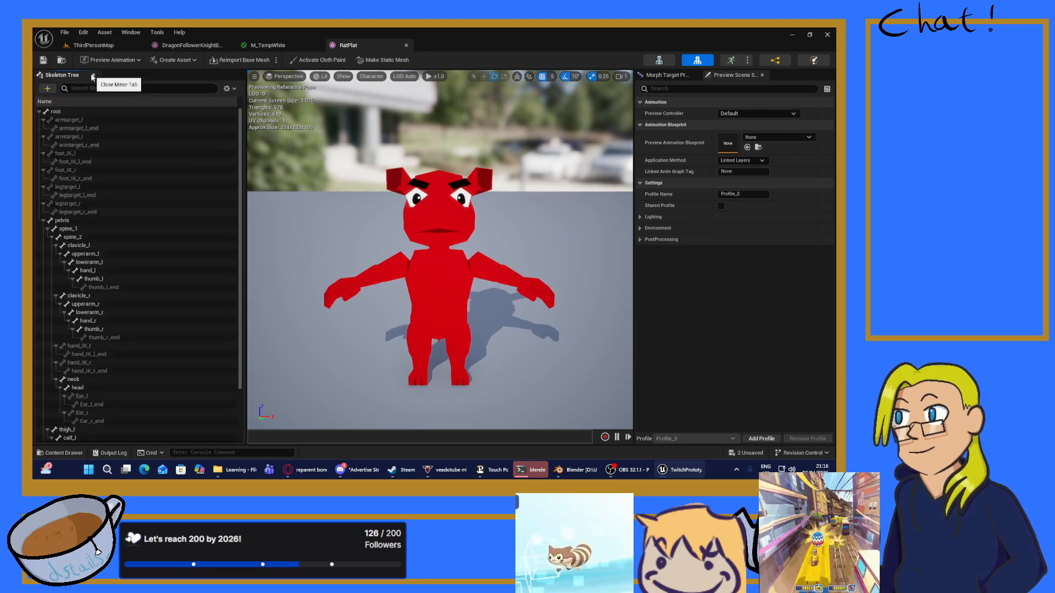
pyautogui.click(406, 46)
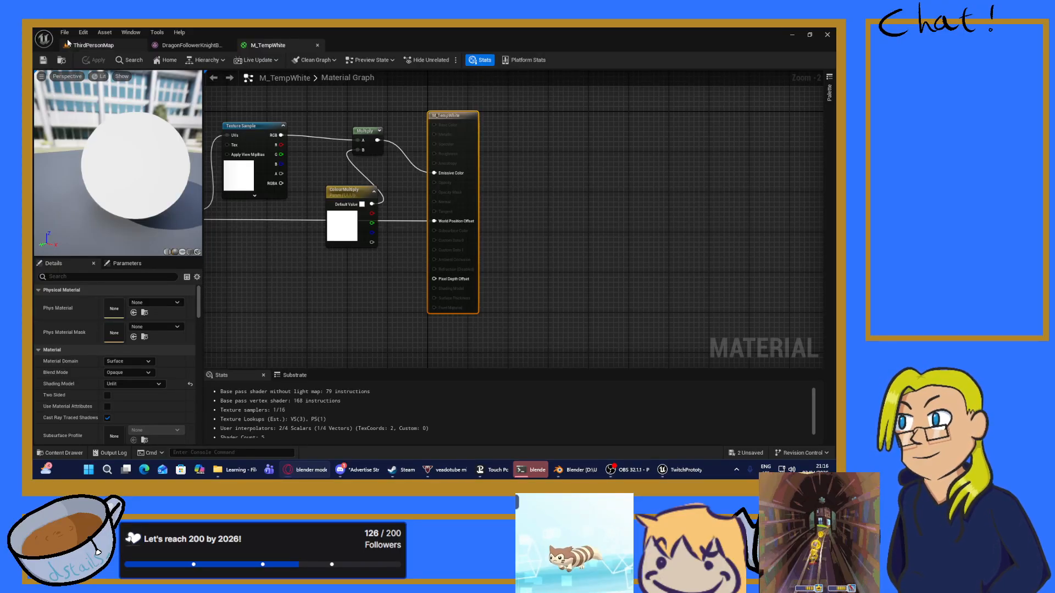
# Step: Return to the DragonFollowerKnight folder and check the asset actions available for the skeleton and for all four assets together
pyautogui.click(88, 46)
pyautogui.scroll(-2, 97, 416)
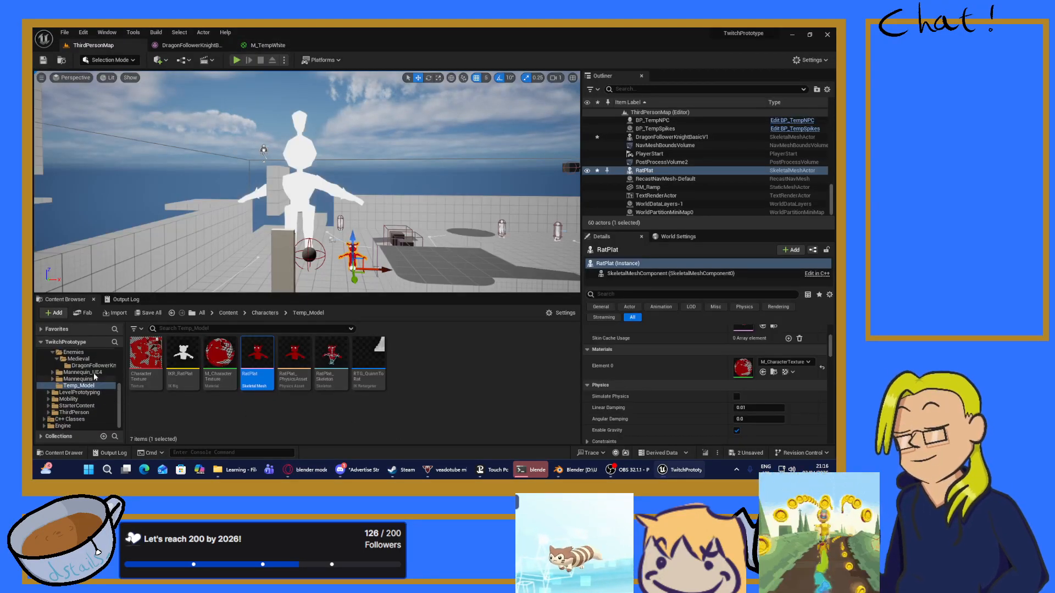
pyautogui.click(91, 365)
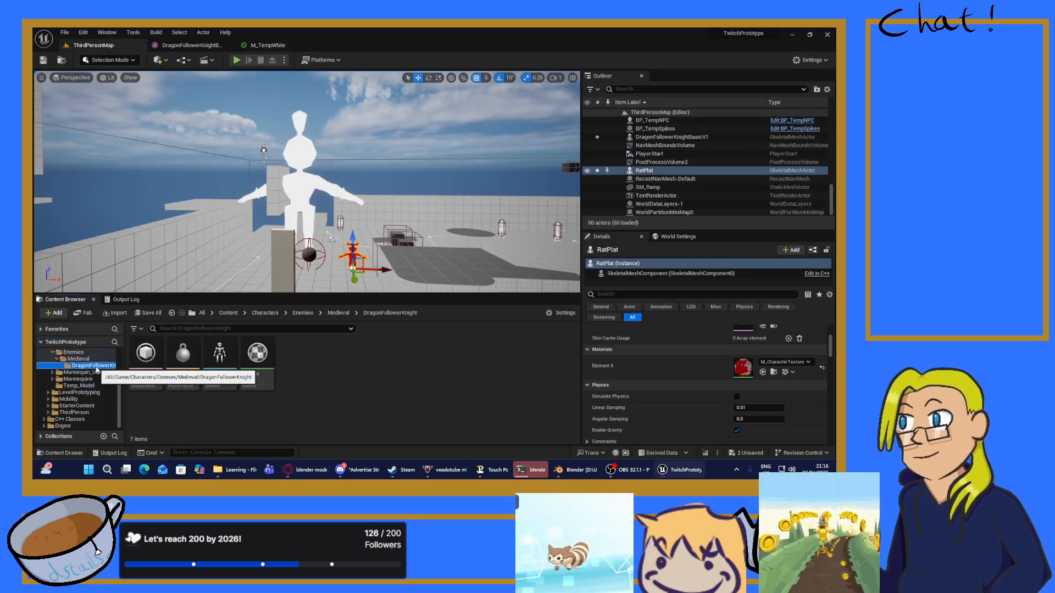
pyautogui.rightClick(230, 365)
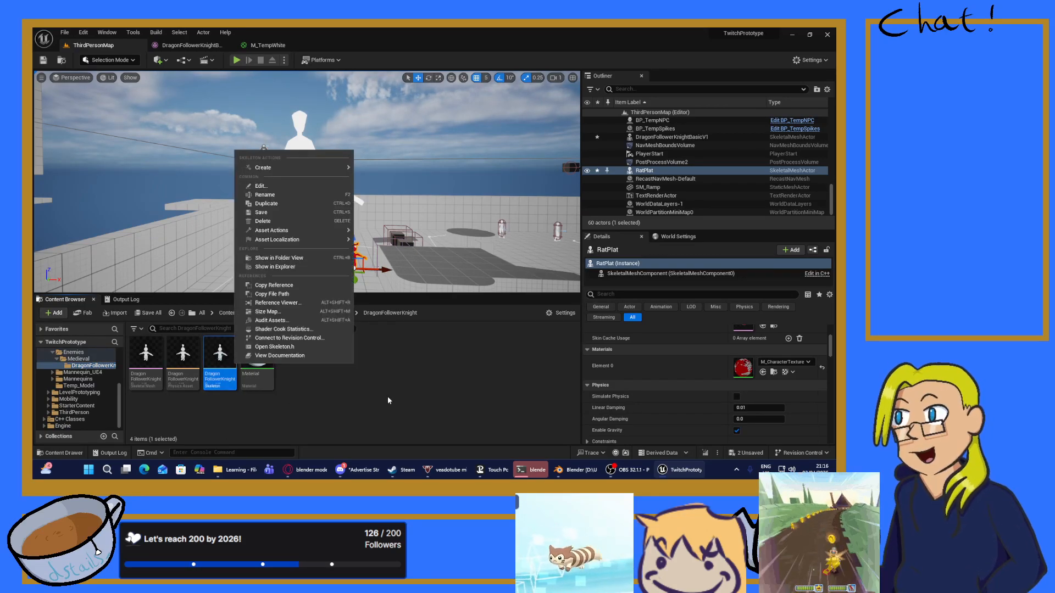
pyautogui.moveTo(310, 232)
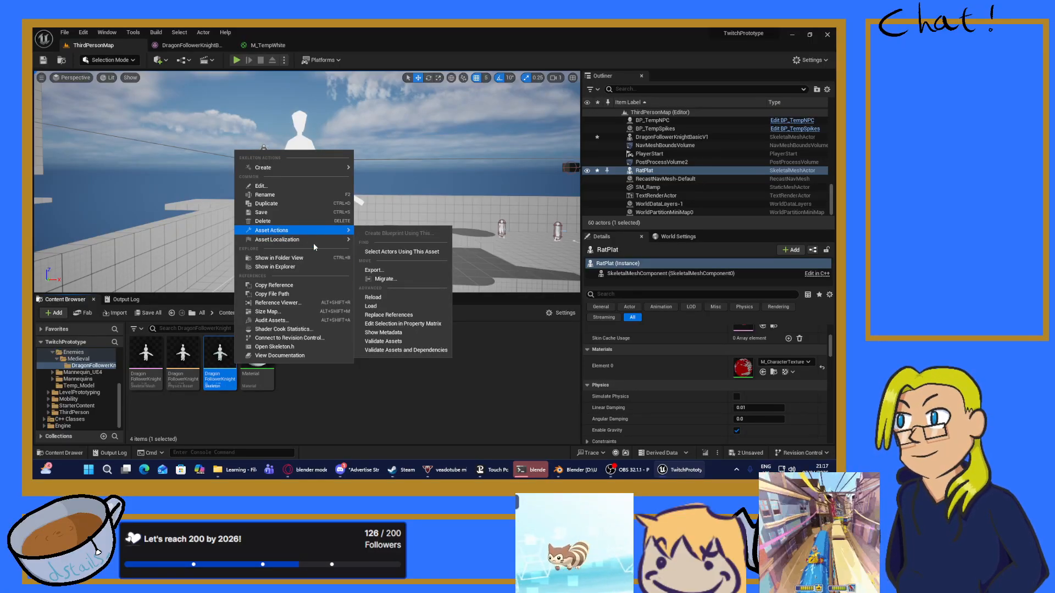
pyautogui.click(145, 356)
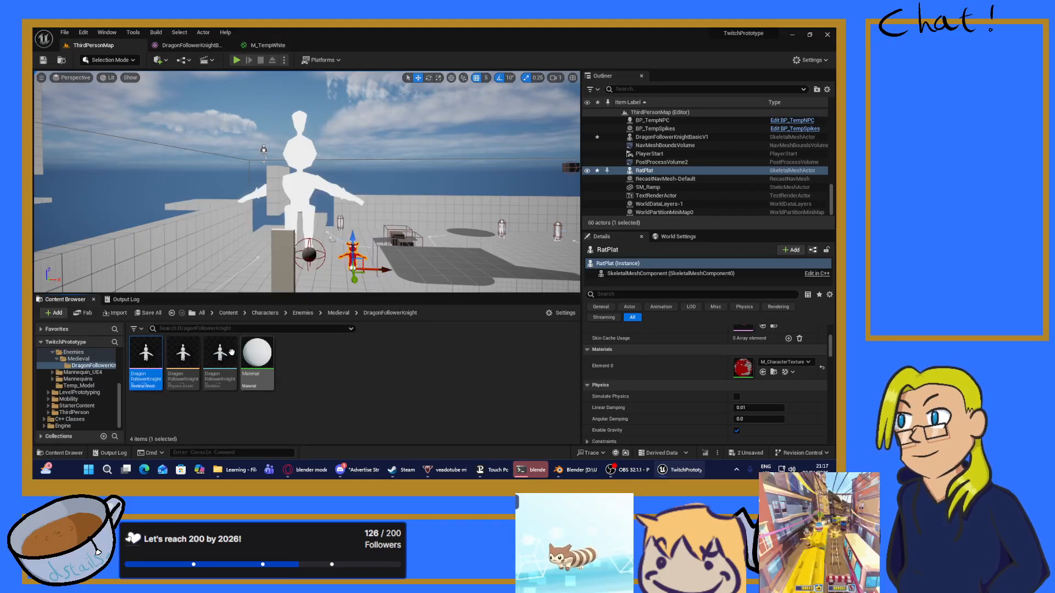
pyautogui.keyDown('shift'); pyautogui.click(256, 354); pyautogui.keyUp('shift')
pyautogui.rightClick(259, 356)
pyautogui.moveTo(334, 252)
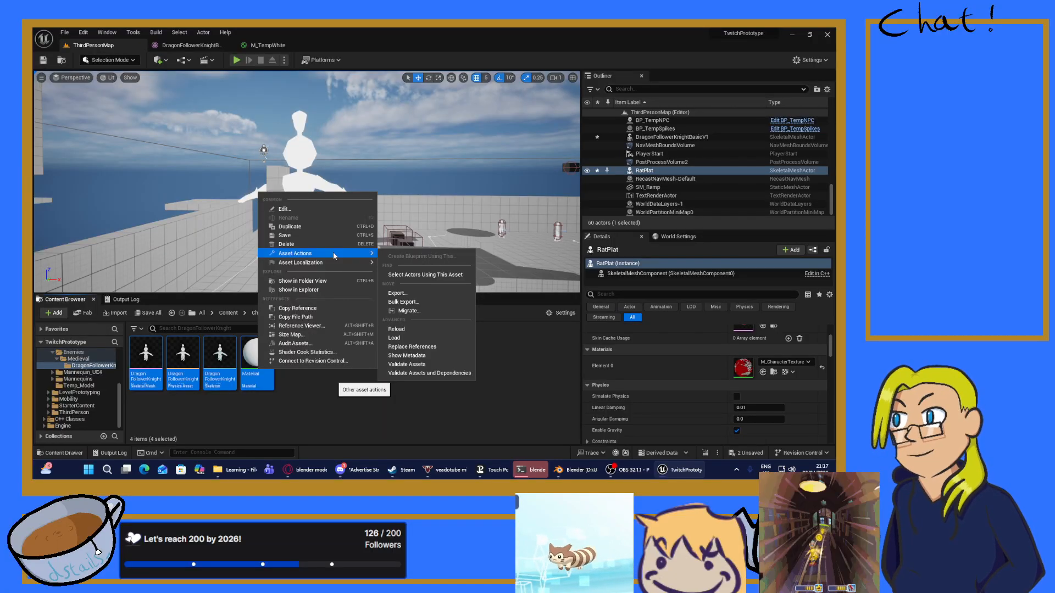
pyautogui.click(189, 421)
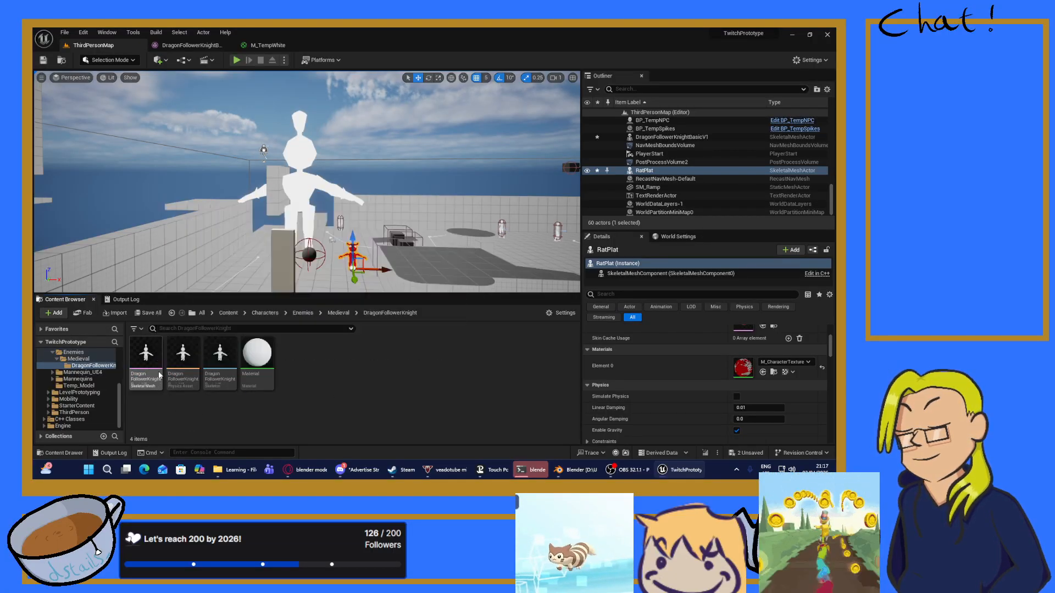
# Step: Reimport the DragonFollowerKnightBasicV1 skeletal mesh and check its other asset options
pyautogui.rightClick(144, 360)
pyautogui.moveTo(211, 261)
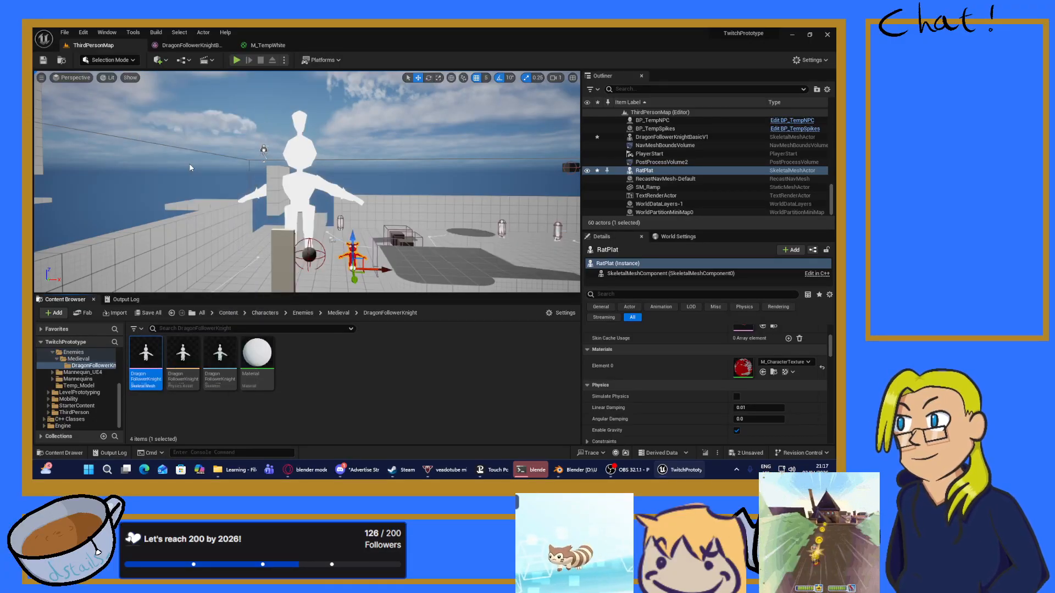
pyautogui.click(190, 166)
pyautogui.rightClick(130, 373)
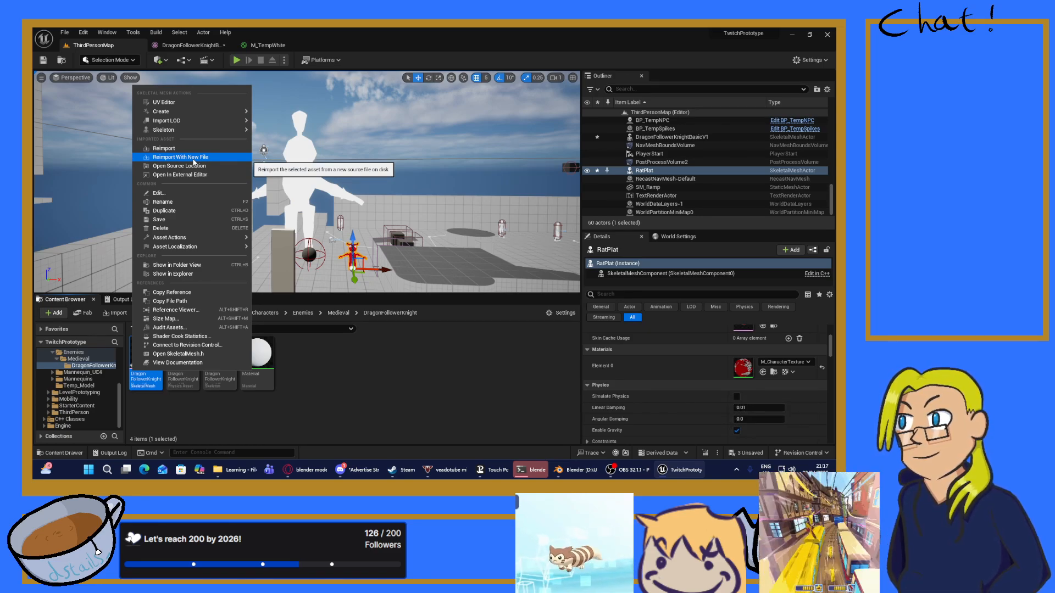
pyautogui.moveTo(181, 247)
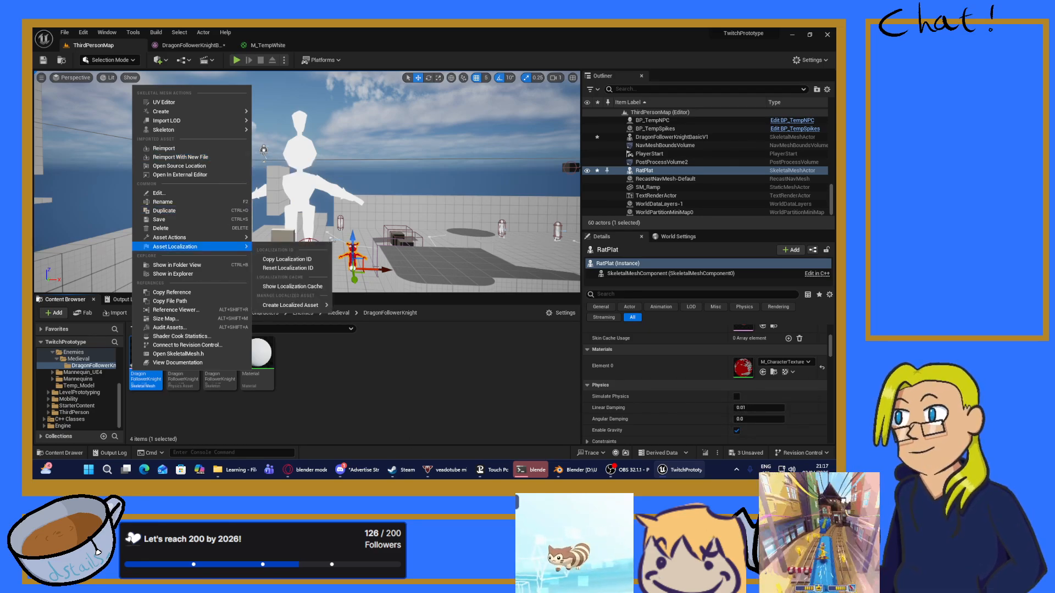
pyautogui.press('Escape')
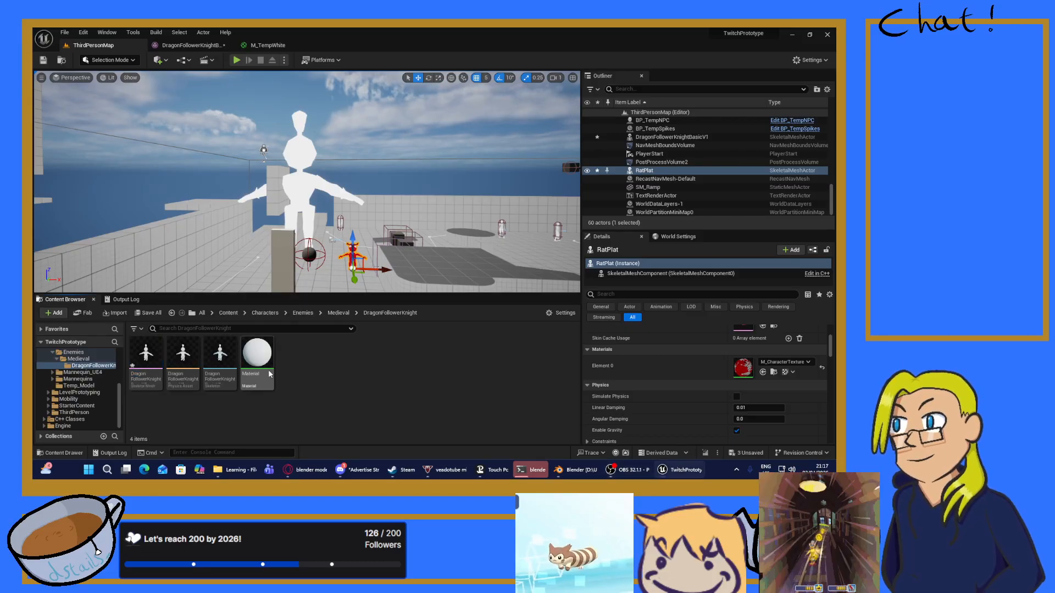
# Step: Delete all four assets in the DragonFollowerKnight folder: skeletal mesh, physics asset, skeleton and material
pyautogui.keyDown('shift'); pyautogui.click(266, 375); pyautogui.keyUp('shift')
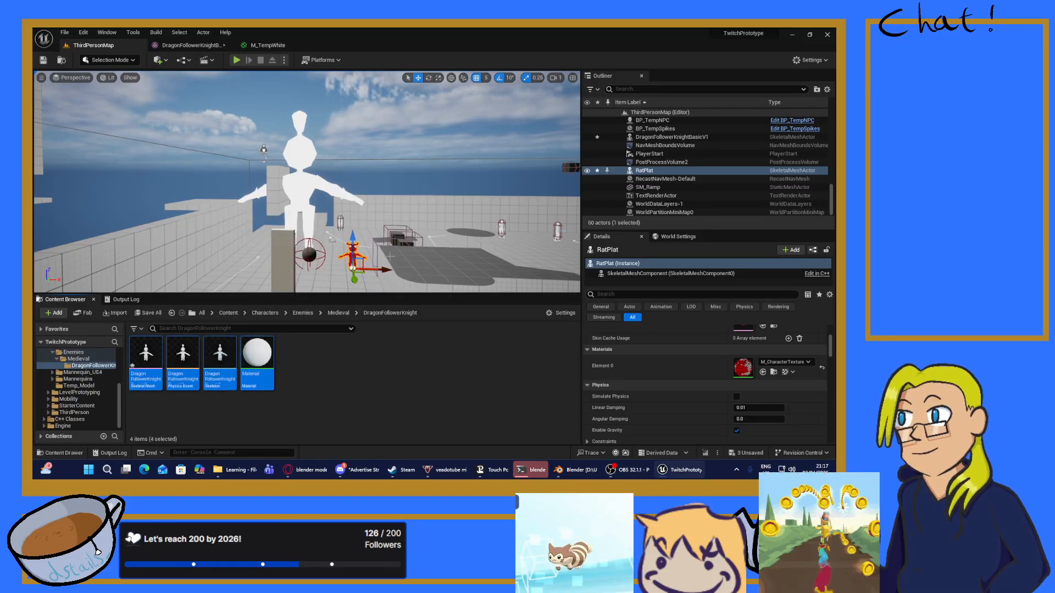
pyautogui.press('Delete')
pyautogui.click(393, 384)
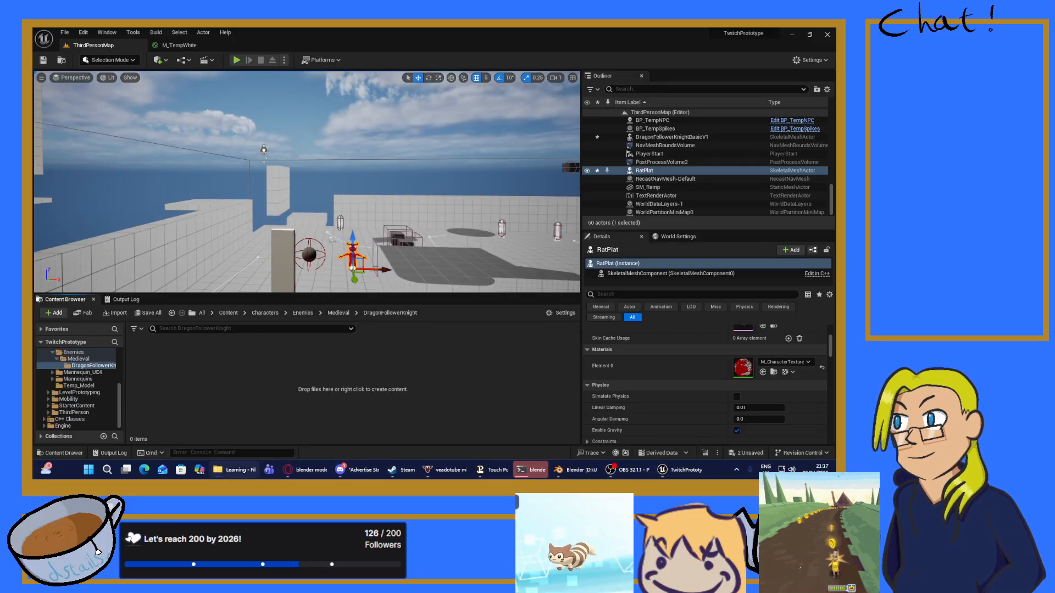
# Step: Import the DragonFollowerKnightBasicV1 FBX into the emptied folder with an import uniform scale of 0.1 and close the message log
pyautogui.moveTo(541, 271); pyautogui.dragTo(266, 393)
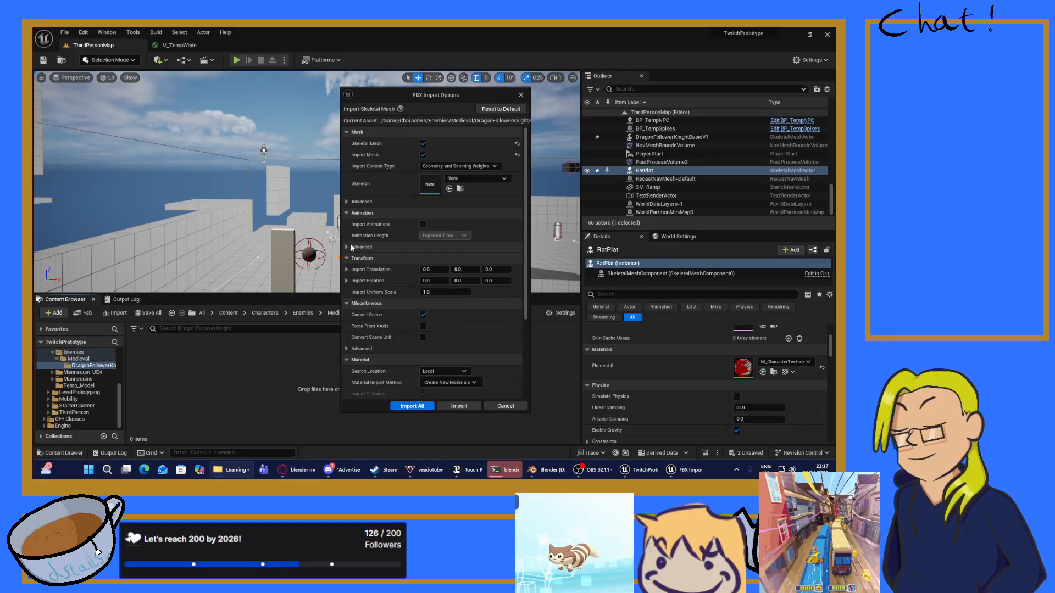
pyautogui.click(420, 291)
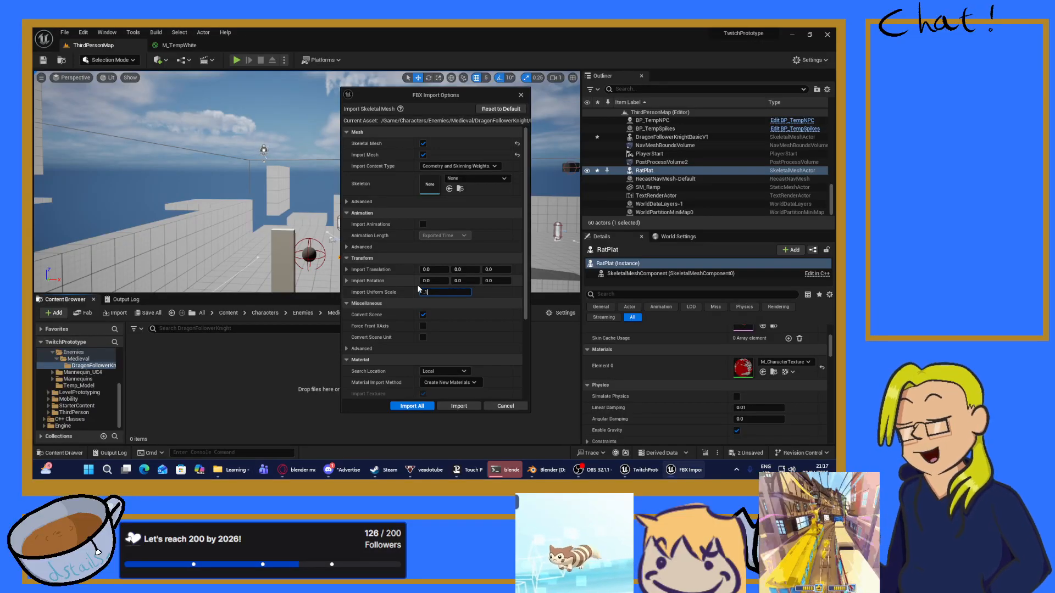
pyautogui.click(412, 407)
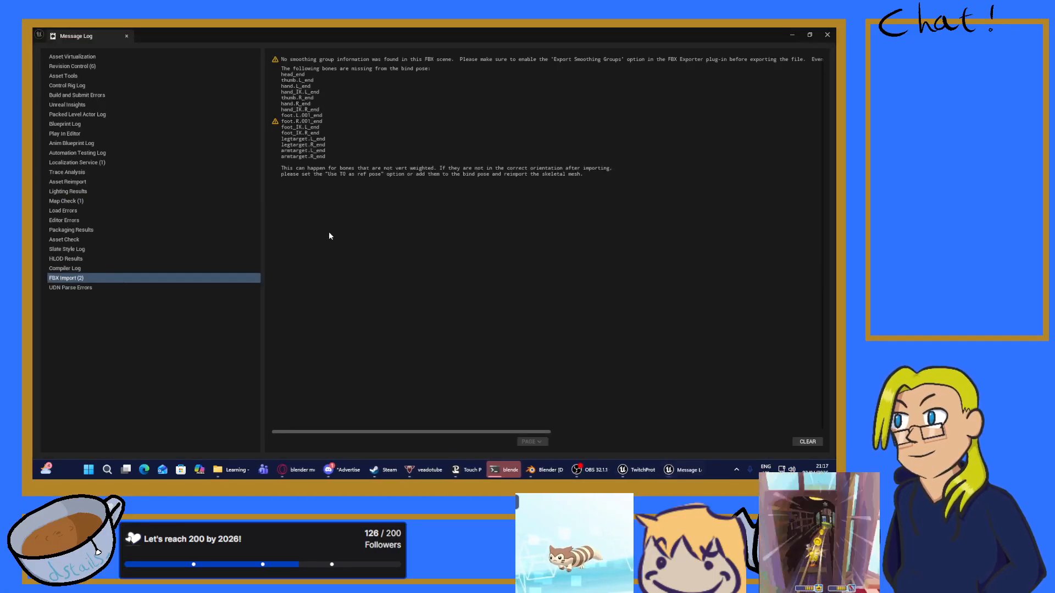
pyautogui.click(827, 35)
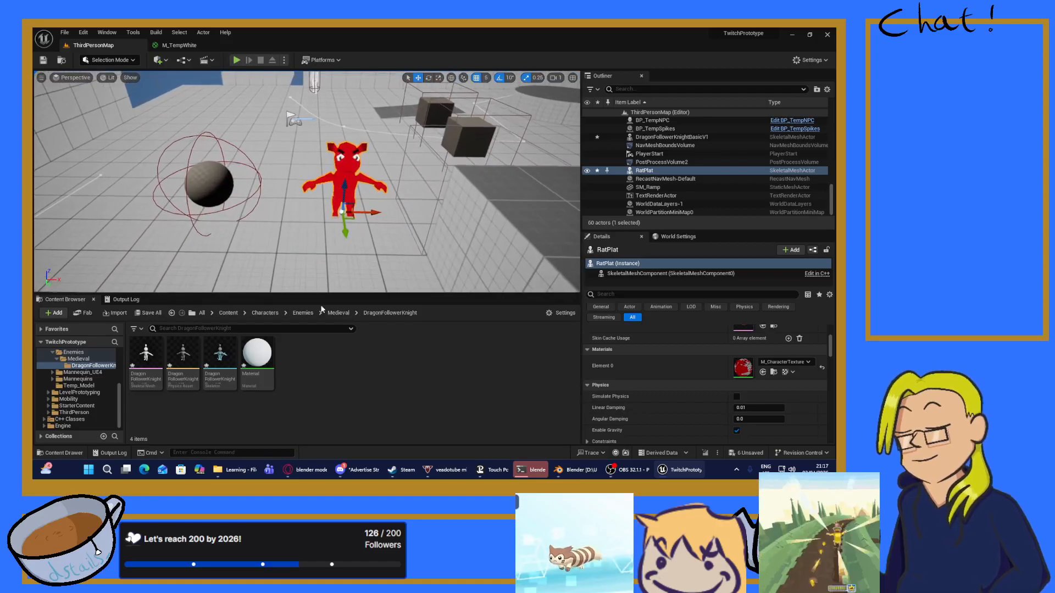
# Step: Place the newly imported knight skeletal mesh in the level beside the RatPlat and frame it to compare their sizes
pyautogui.click(149, 370)
pyautogui.moveTo(149, 370); pyautogui.dragTo(360, 225)
pyautogui.press('f')
pyautogui.moveTo(360, 225); pyautogui.dragTo(298, 195, button='right')
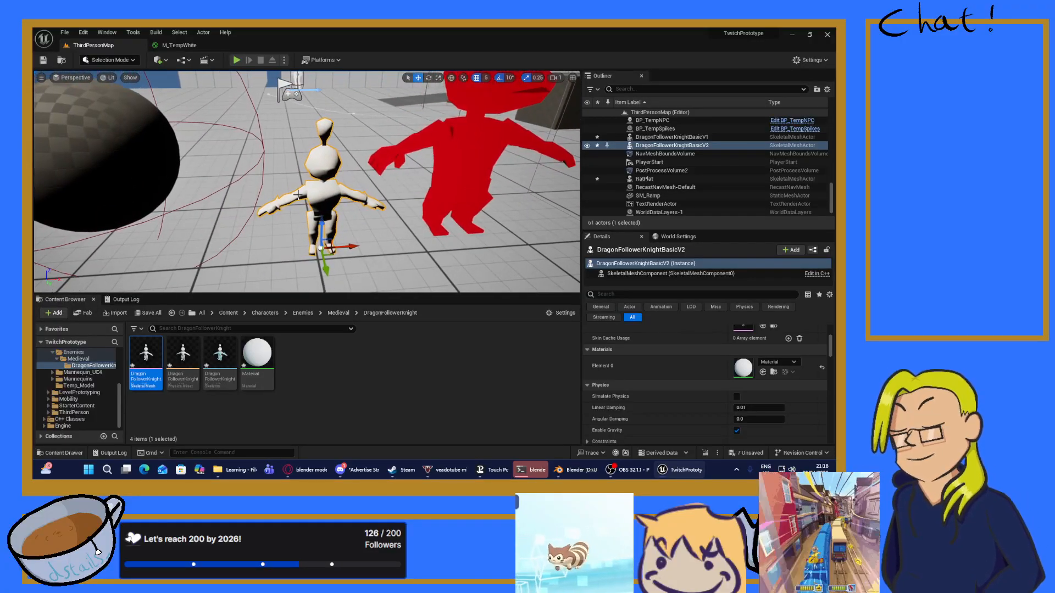
# Step: Force delete the four knight assets that were imported at 0.1 scale
pyautogui.click(348, 380)
pyautogui.click(132, 367)
pyautogui.keyDown('shift'); pyautogui.click(262, 368); pyautogui.keyUp('shift')
pyautogui.press('Delete')
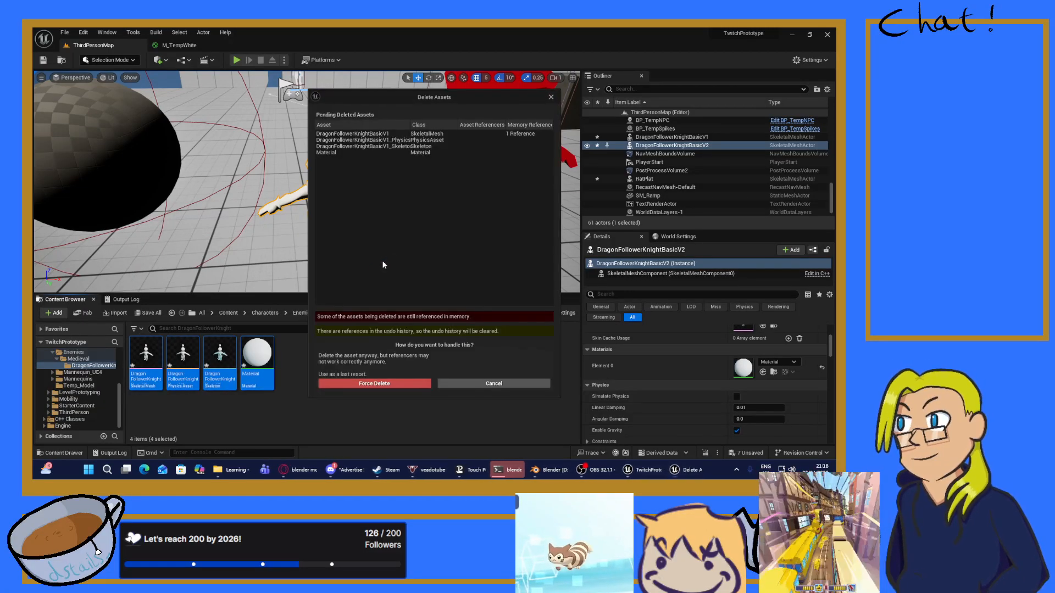
pyautogui.click(374, 383)
# Step: Select the RatPlat actor, check its transform values and size in the level, and delete it
pyautogui.press('s')
pyautogui.moveTo(450, 227); pyautogui.dragTo(460, 218, button='right')
pyautogui.click(383, 192)
pyautogui.scroll(5, 703, 361)
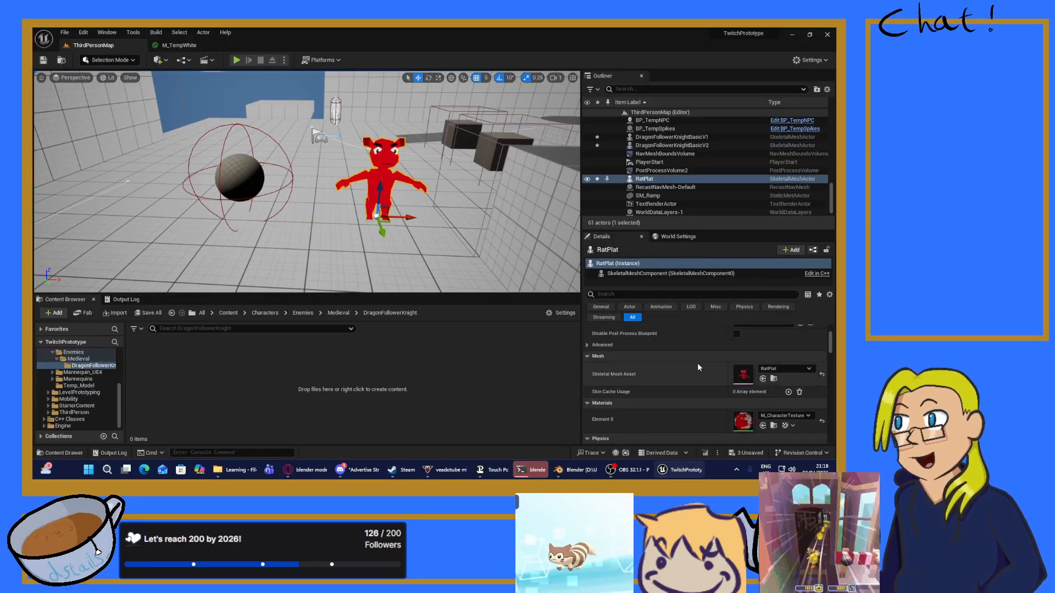
pyautogui.press('s')
pyautogui.moveTo(297, 222); pyautogui.dragTo(308, 223, button='right')
pyautogui.press('w')
pyautogui.press('s')
pyautogui.press('w')
pyautogui.press('s')
pyautogui.press('w')
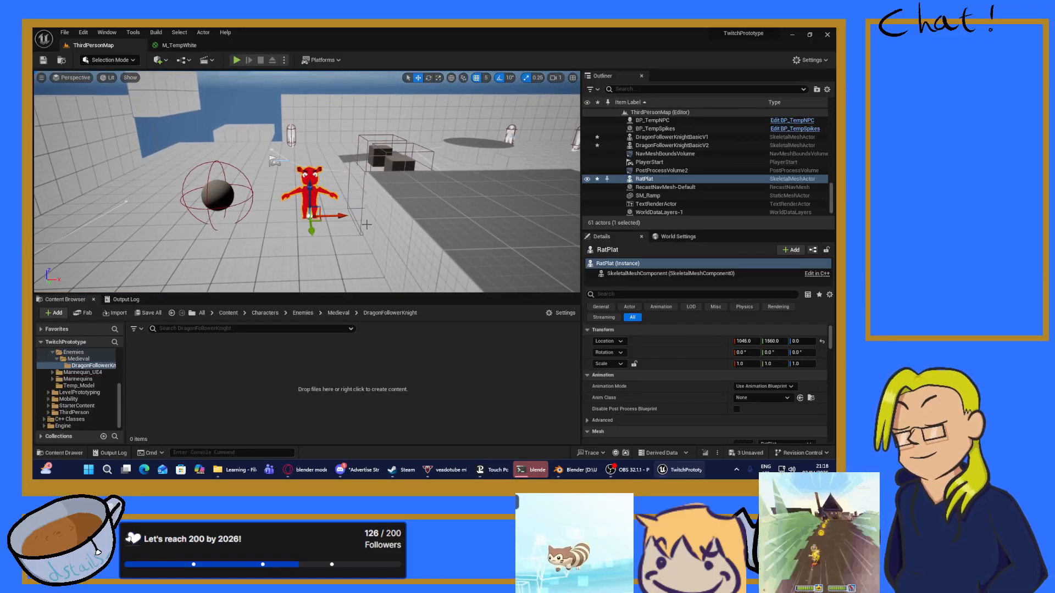
pyautogui.press('Delete')
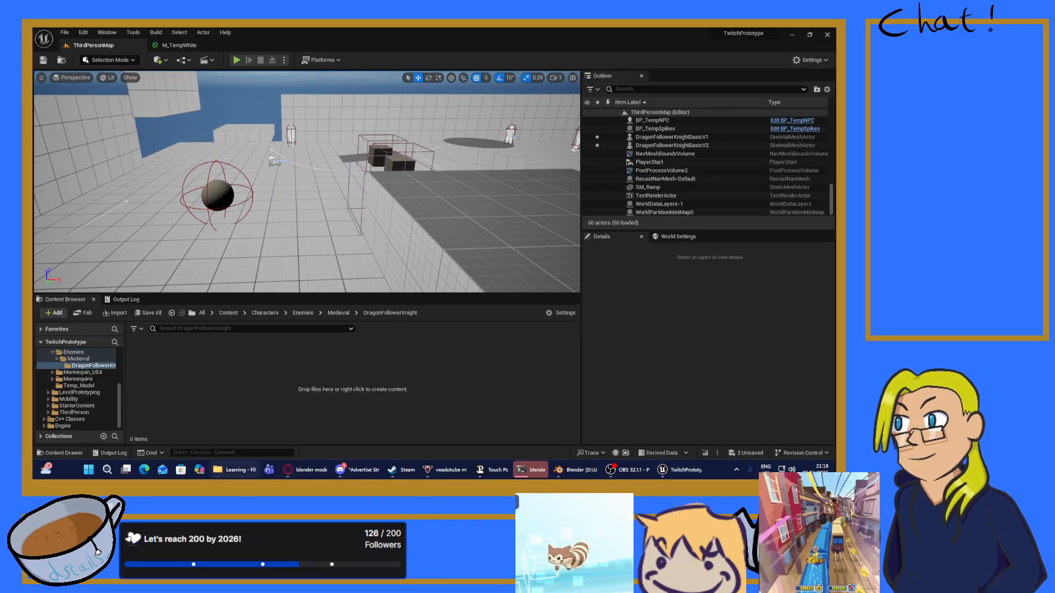
# Step: Import the knight FBX again with an import uniform scale of 0.3 and close the message log
pyautogui.moveTo(339, 377); pyautogui.dragTo(193, 360)
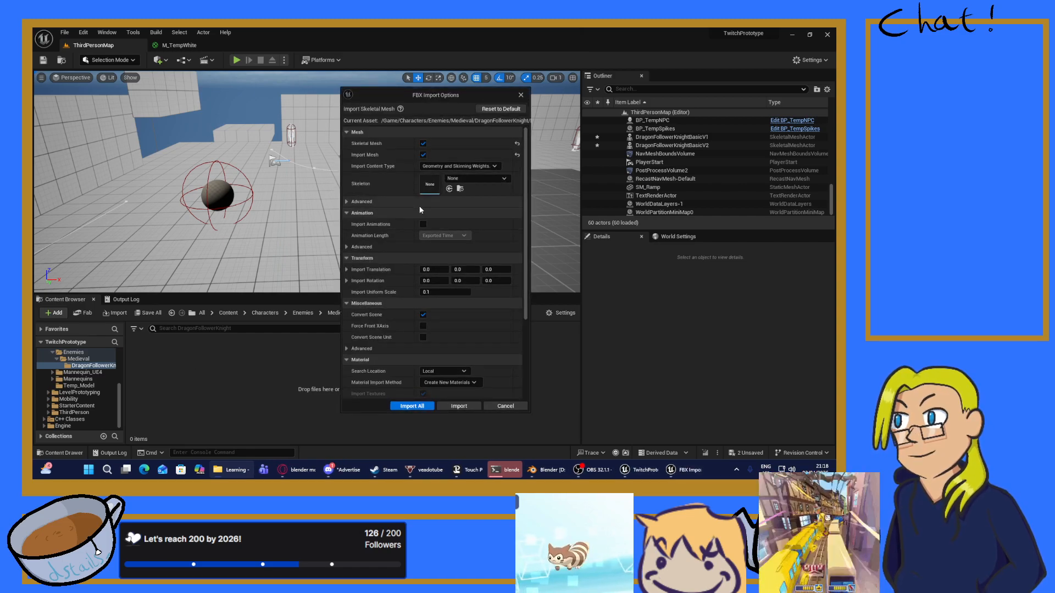
pyautogui.click(429, 292)
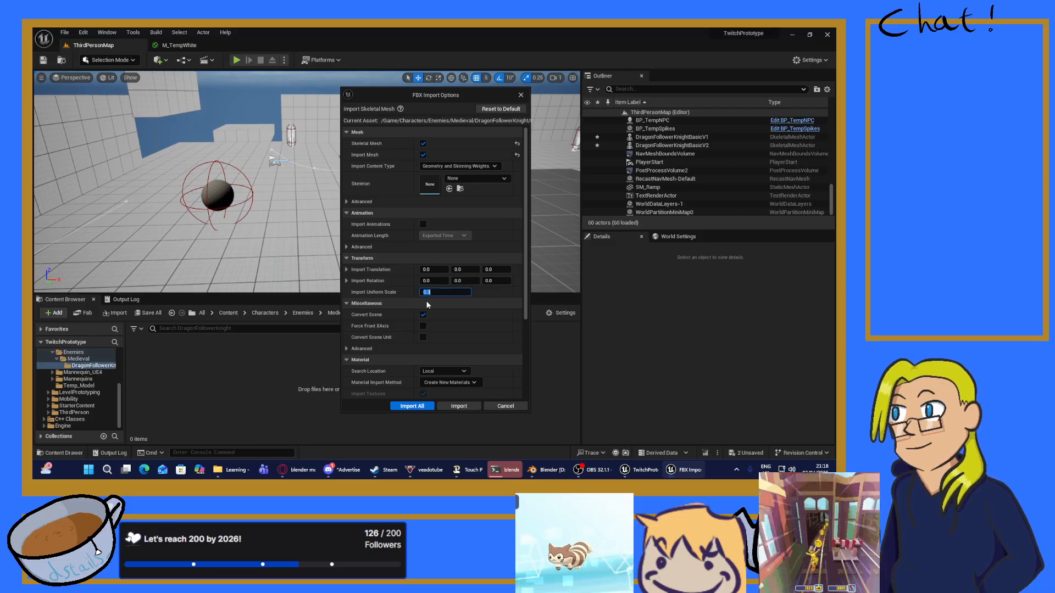
pyautogui.click(423, 407)
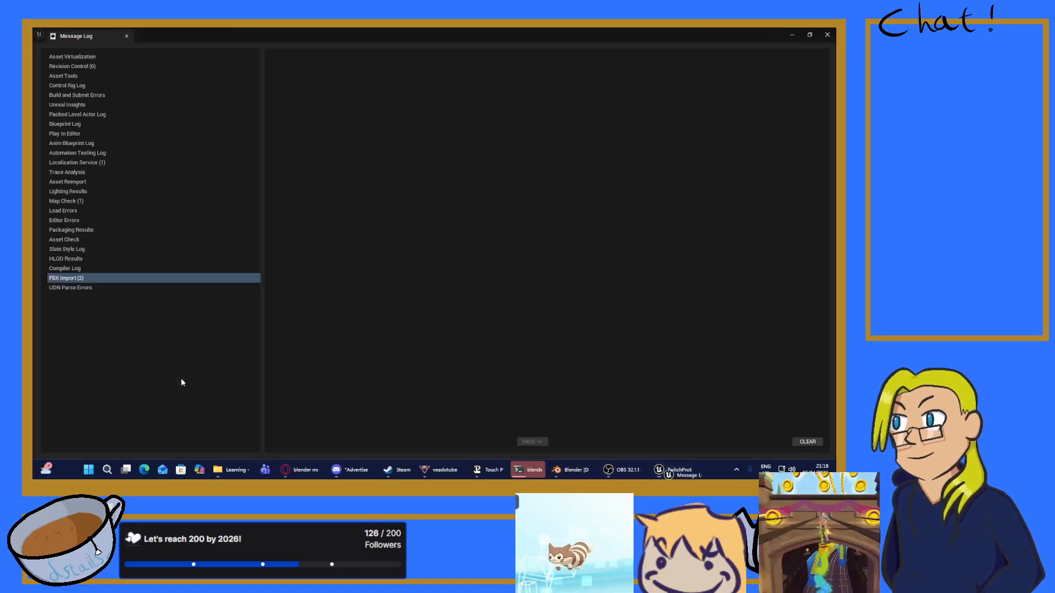
pyautogui.click(826, 37)
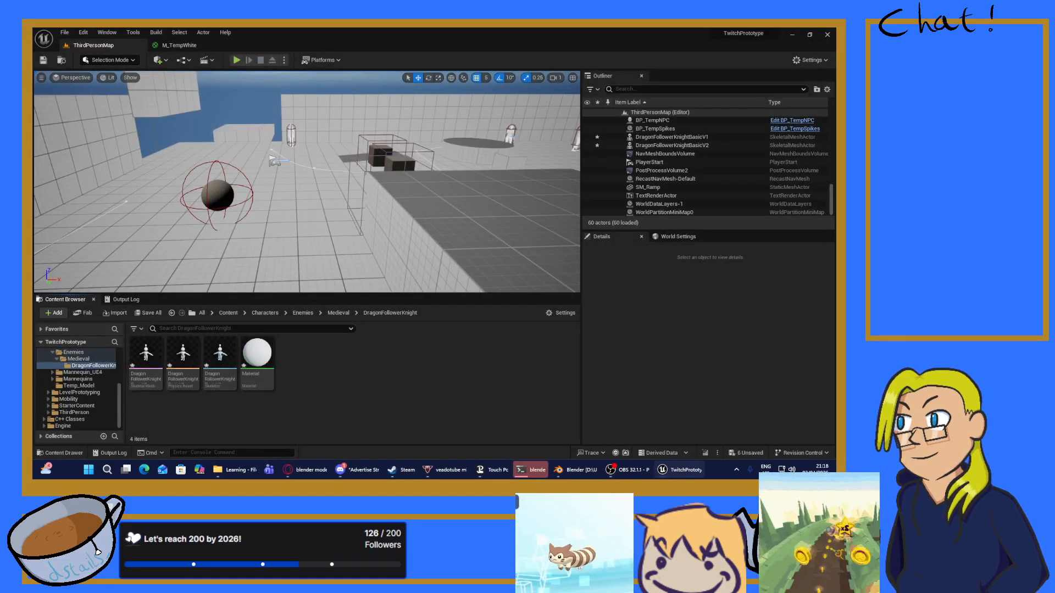
# Step: Place the 0.3-scale knight skeletal mesh in the level near the sphere and view its size
pyautogui.moveTo(160, 366); pyautogui.dragTo(282, 222)
pyautogui.moveTo(282, 222); pyautogui.dragTo(250, 242, button='right')
pyautogui.press('w')
pyautogui.press('s')
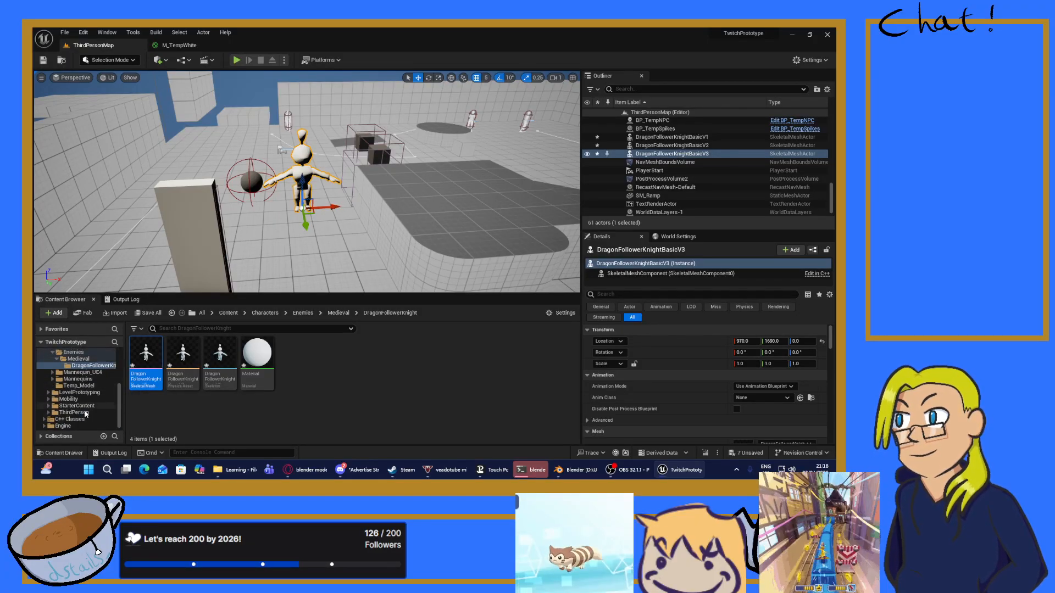
# Step: Place the RatPlat skeletal mesh from the Temp_Model folder beside the knight and move the knight along Y to about 1770, level with it
pyautogui.click(76, 379)
pyautogui.click(70, 385)
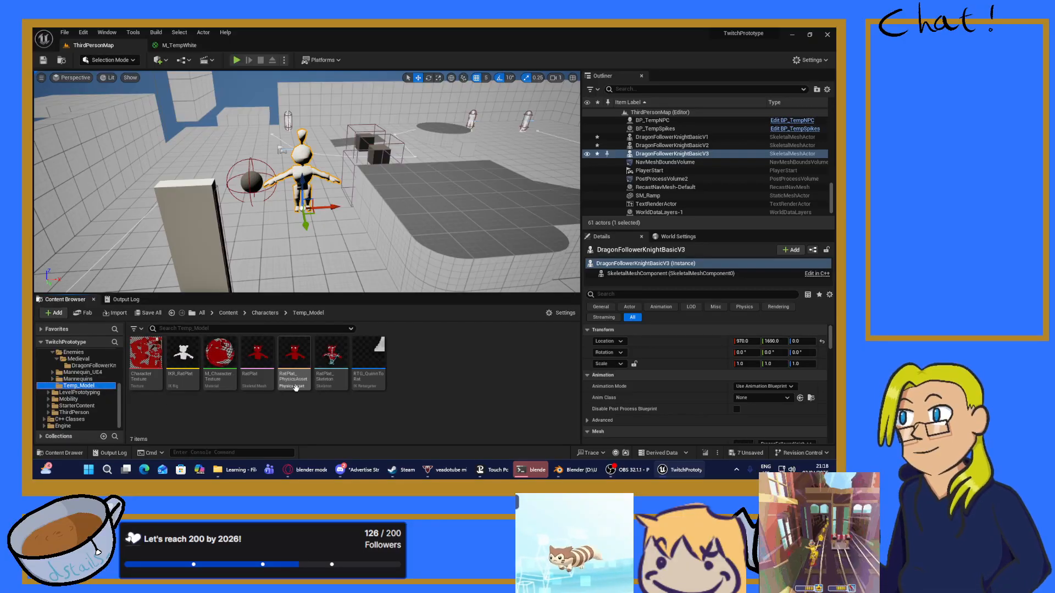
pyautogui.moveTo(254, 380); pyautogui.dragTo(256, 223)
pyautogui.press('f')
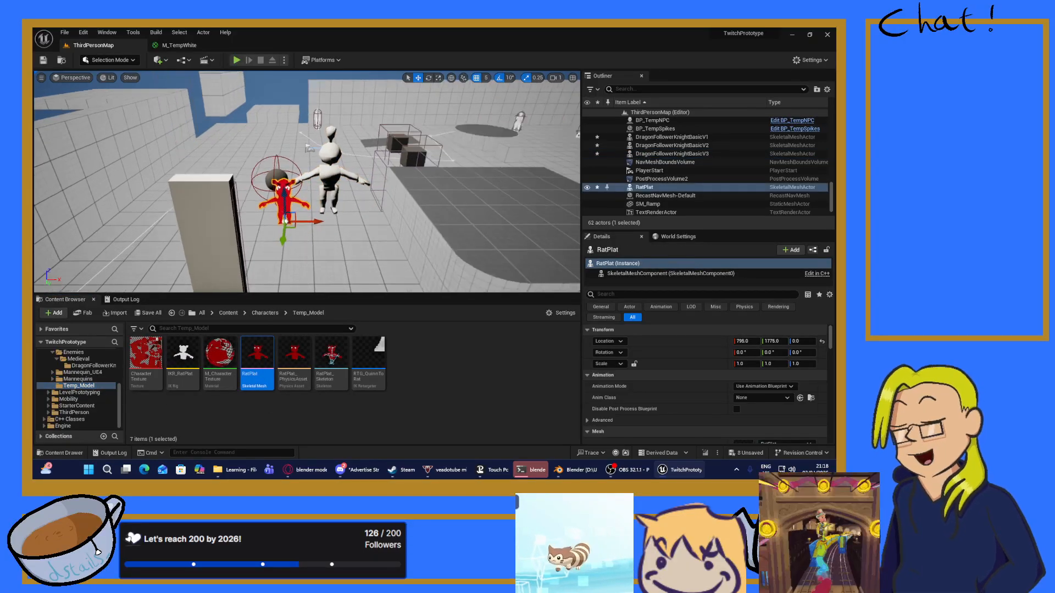
pyautogui.moveTo(256, 222); pyautogui.dragTo(283, 245, button='right')
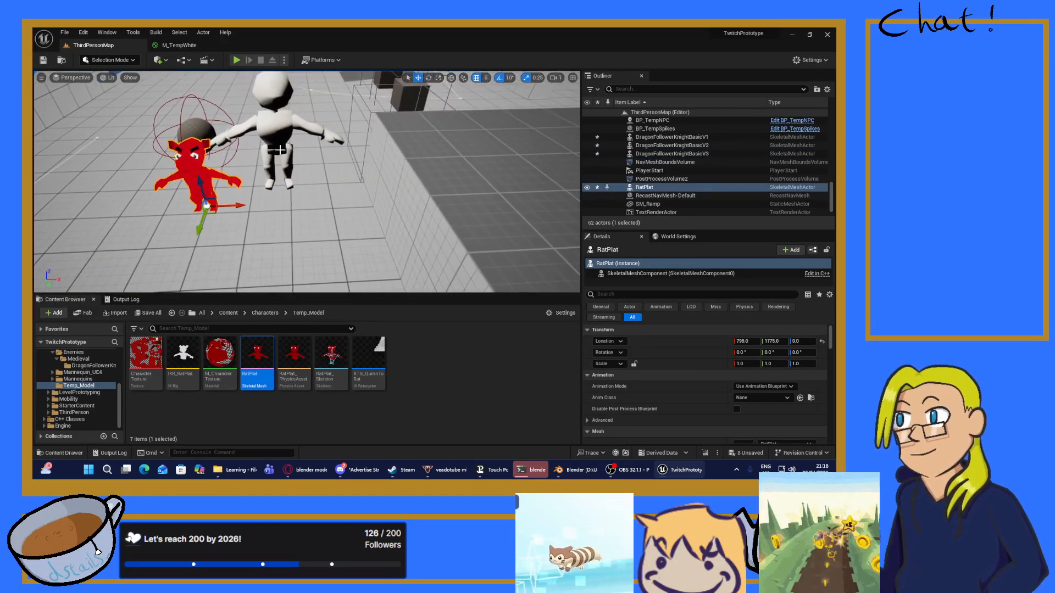
pyautogui.click(283, 172)
pyautogui.moveTo(279, 203); pyautogui.dragTo(271, 227)
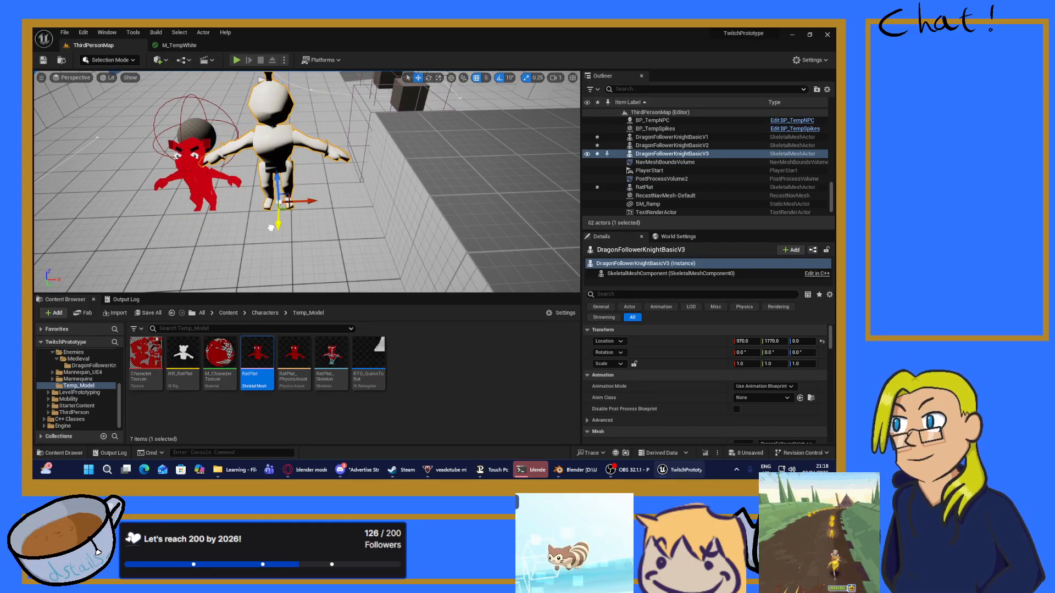
# Step: Return to the DragonFollowerKnight folder and force delete the four knight assets imported at 0.3 scale
pyautogui.hotkey('ctrl', 'b')
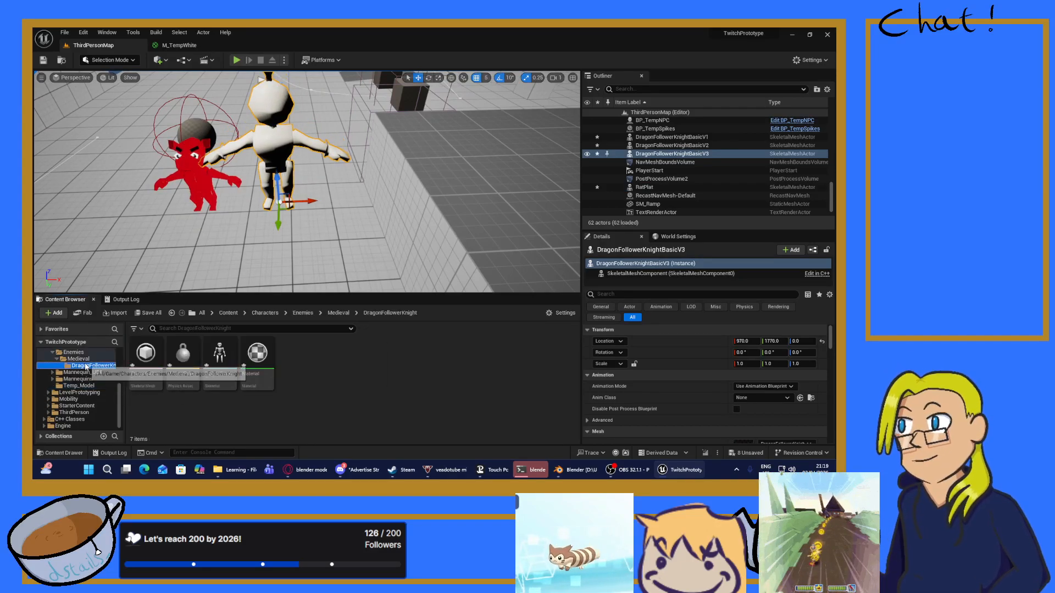
pyautogui.keyDown('shift'); pyautogui.click(251, 359); pyautogui.keyUp('shift')
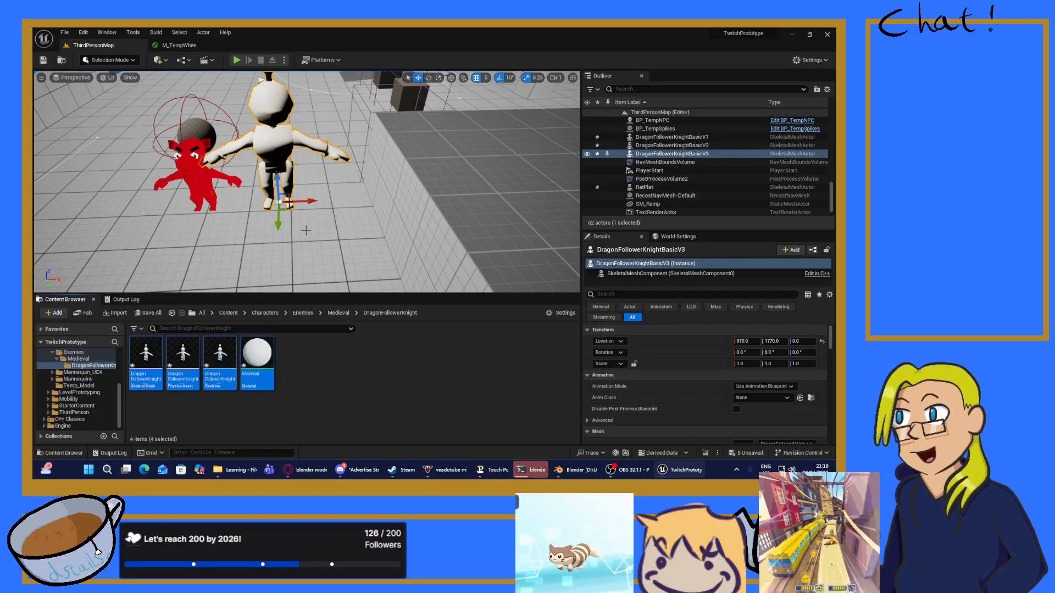
pyautogui.press('Delete')
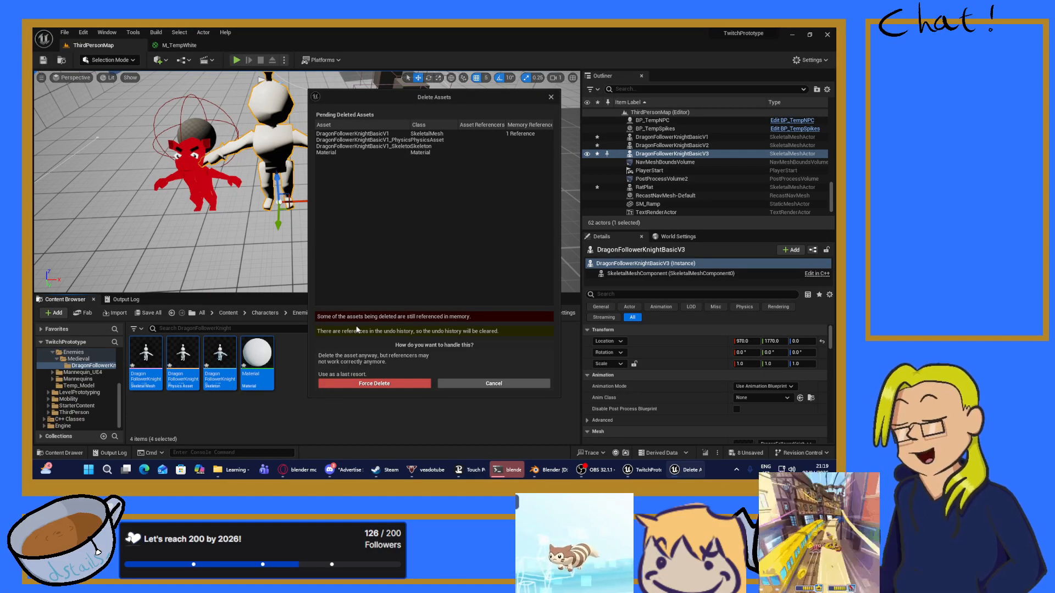
pyautogui.click(391, 382)
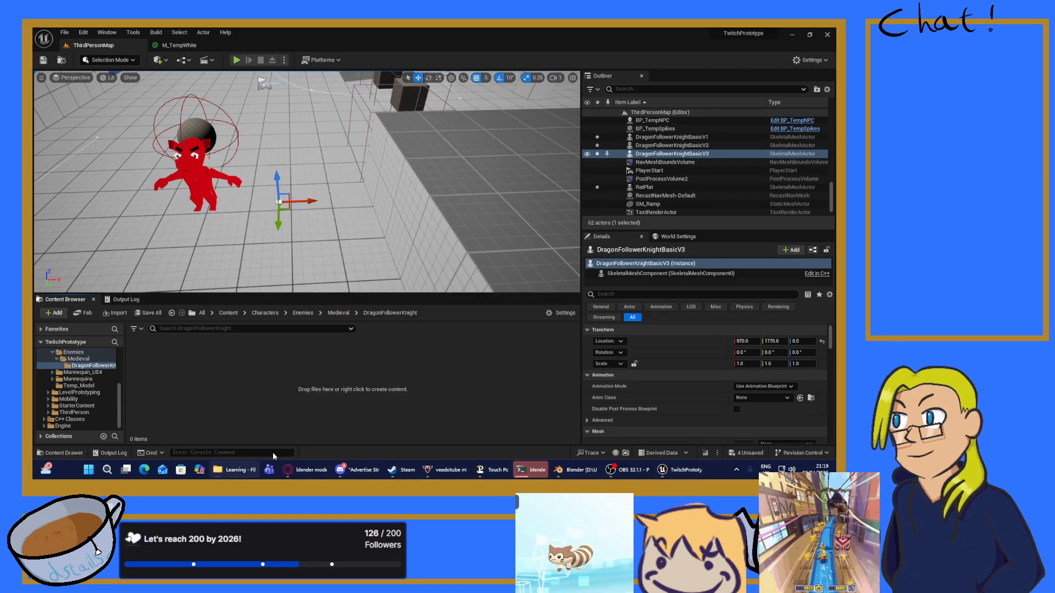
# Step: Import the knight FBX with an import uniform scale of 0.2, close the message log and place the skeletal mesh beside the RatPlat
pyautogui.moveTo(368, 321); pyautogui.dragTo(291, 375)
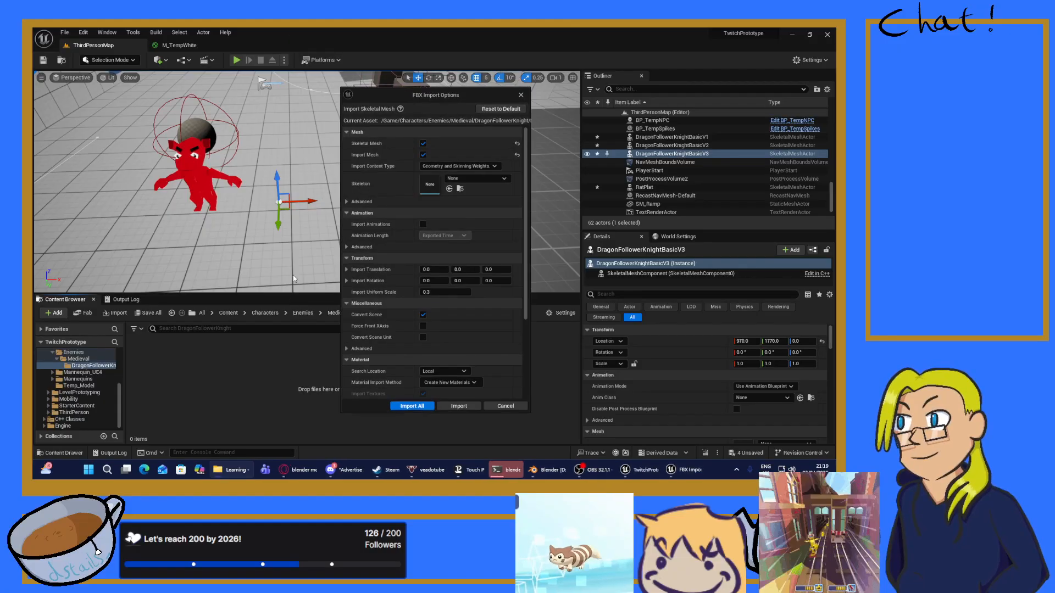
pyautogui.click(447, 293)
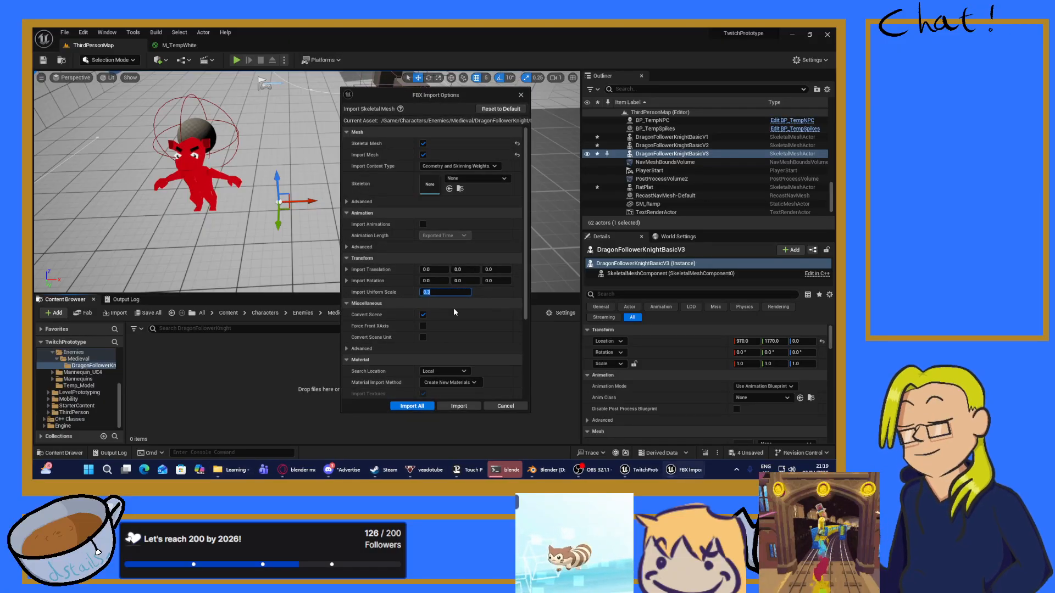
pyautogui.click(409, 406)
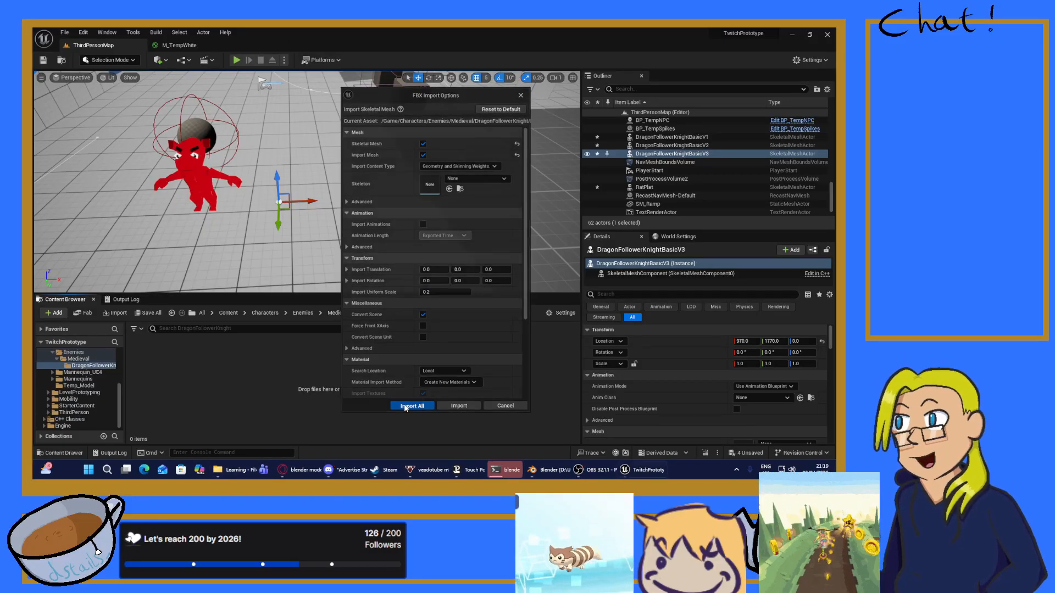
pyautogui.click(828, 35)
pyautogui.moveTo(206, 277); pyautogui.dragTo(293, 206)
# Step: Compare the 0.2-scale knight's size with the RatPlat and the surrounding level from several angles and distances
pyautogui.press('w')
pyautogui.moveTo(292, 206); pyautogui.dragTo(228, 191, button='right')
pyautogui.press('a')
pyautogui.press('d')
pyautogui.press('s')
pyautogui.press('w')
pyautogui.press('w')
pyautogui.press('a')
pyautogui.press('s')
pyautogui.press('d')
pyautogui.press('w')
pyautogui.press('s')
pyautogui.press('d')
pyautogui.press('w')
pyautogui.press('a')
pyautogui.moveTo(357, 231); pyautogui.dragTo(431, 247, button='right')
pyautogui.press('s')
pyautogui.press('w')
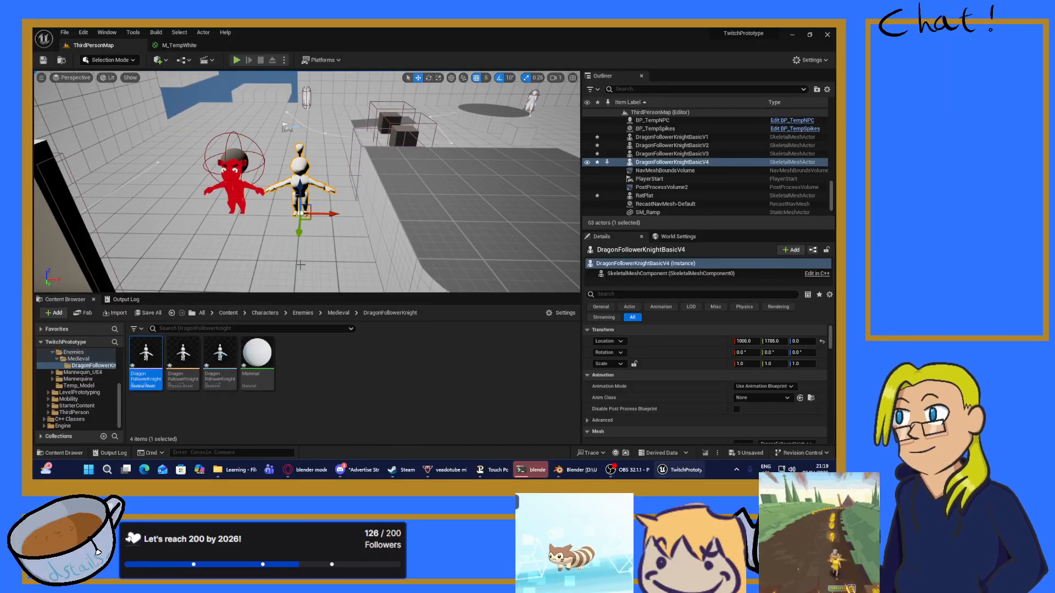
pyautogui.press('w')
pyautogui.moveTo(330, 187)
pyautogui.mouseDown(button='right')
pyautogui.moveTo(314, 183)
pyautogui.moveTo(330, 195)
pyautogui.mouseUp(button='right')
pyautogui.press('w')
pyautogui.press('s')
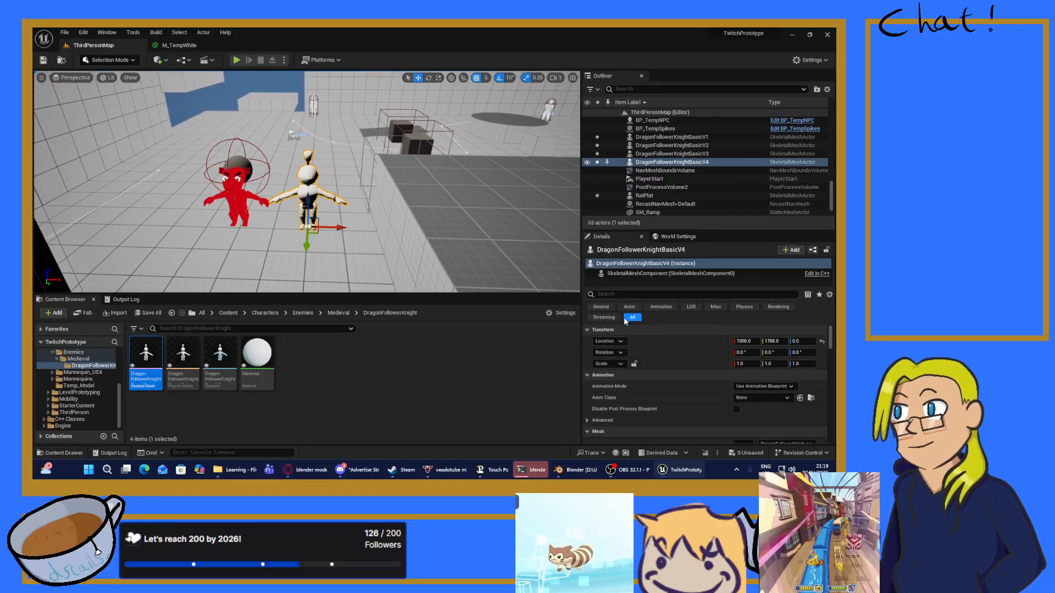
# Step: Open the knight skeletal mesh and assign the M_TempWhite material to its Element 0 slot
pyautogui.doubleClick(145, 357)
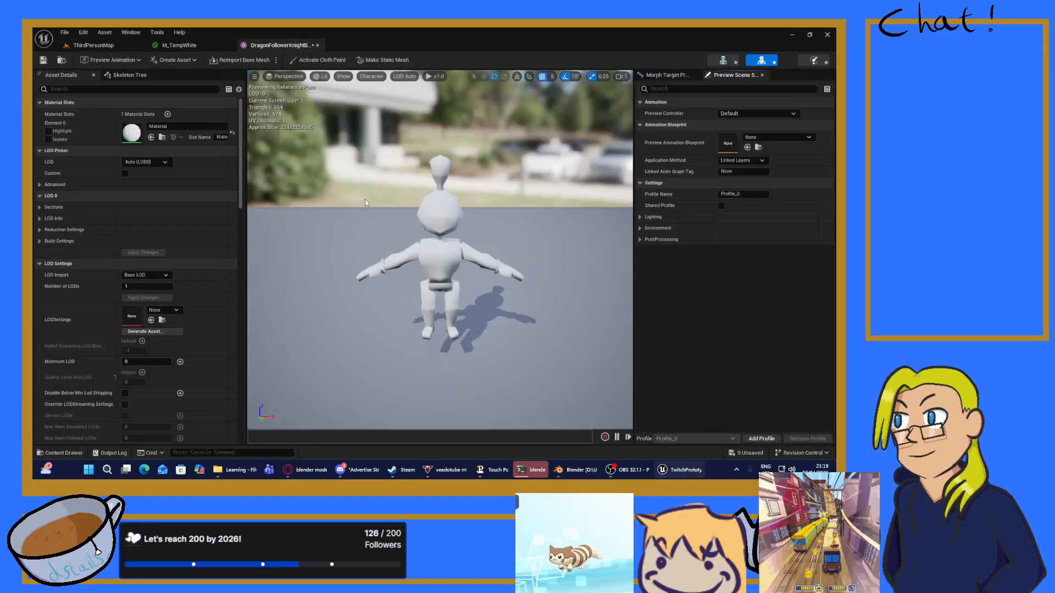
pyautogui.click(187, 126)
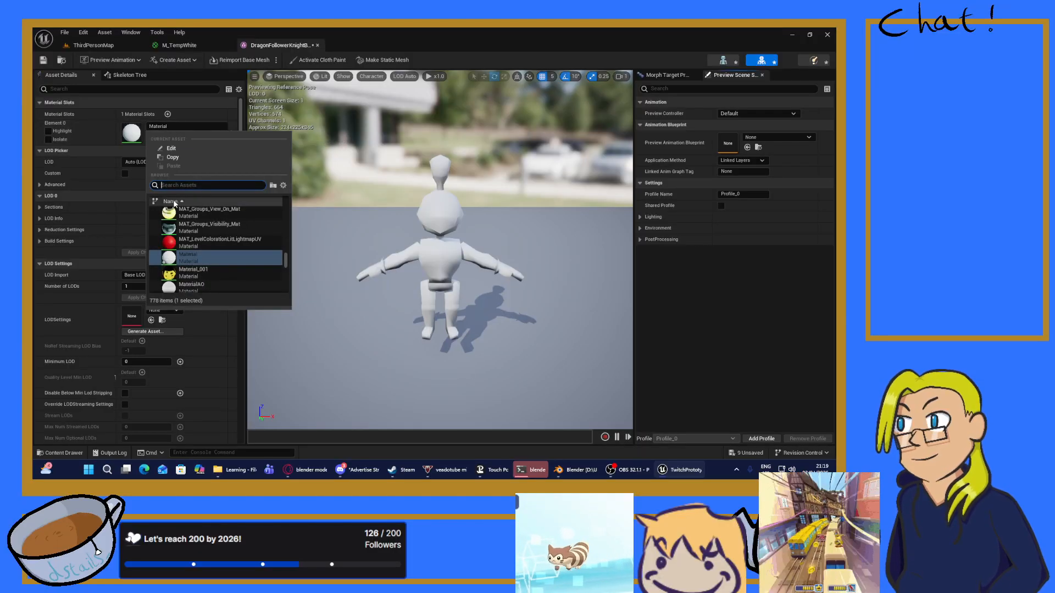
pyautogui.write('m_temp')
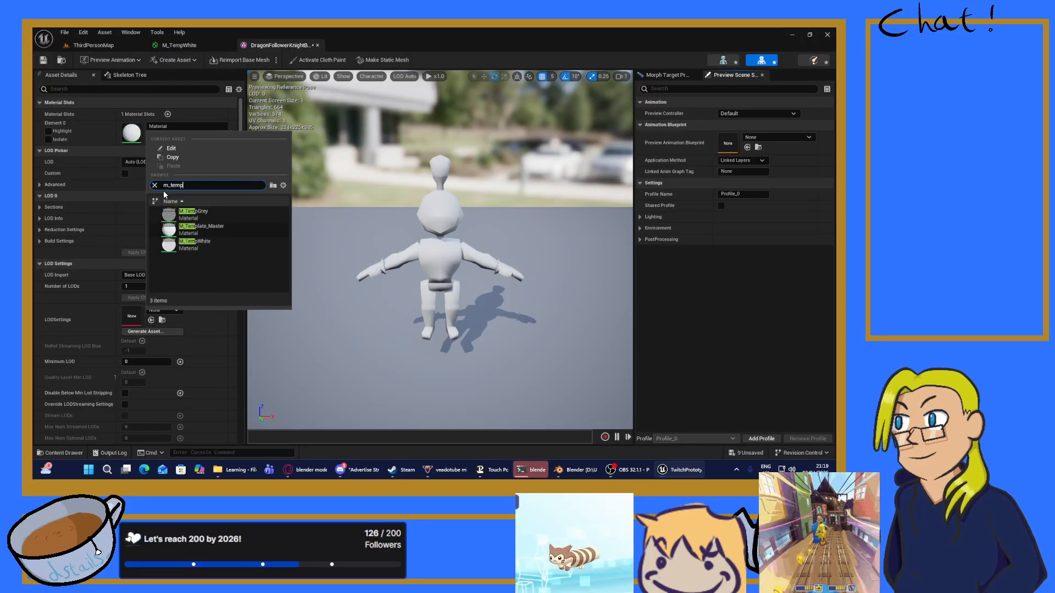
pyautogui.click(212, 245)
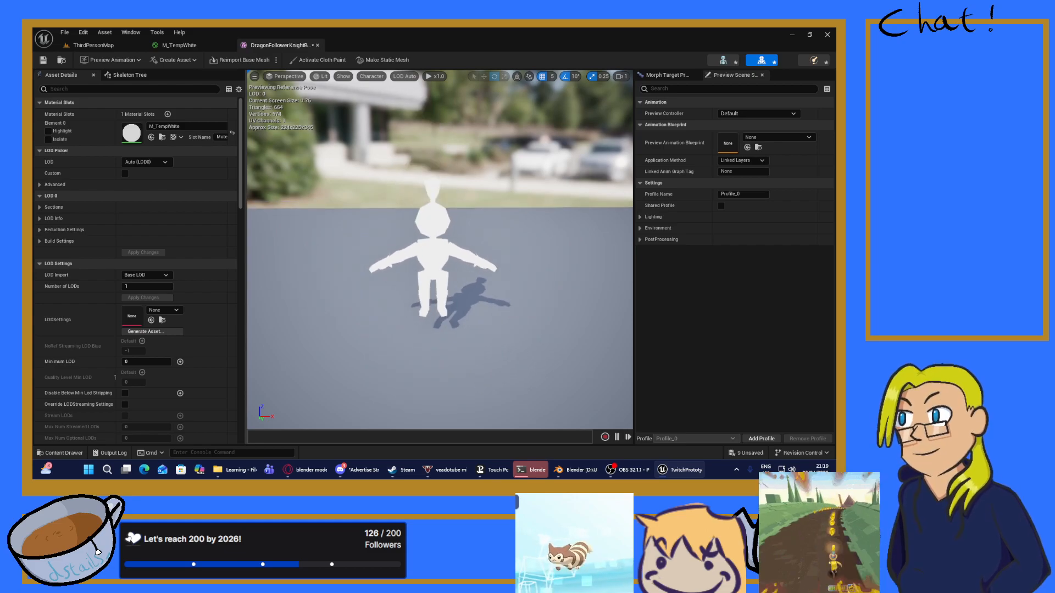
# Step: Inspect the white knight up close from different sides in the preview and save the skeletal mesh asset
pyautogui.scroll(-2, 440, 250)
pyautogui.scroll(8, 440, 250)
pyautogui.scroll(-3, 440, 250)
pyautogui.scroll(2, 440, 250)
pyautogui.press('w')
pyautogui.press('d')
pyautogui.press('a')
pyautogui.press('s')
pyautogui.press('d')
pyautogui.moveTo(462, 233); pyautogui.dragTo(379, 233, button='right')
pyautogui.press('d')
pyautogui.press('s')
pyautogui.press('w')
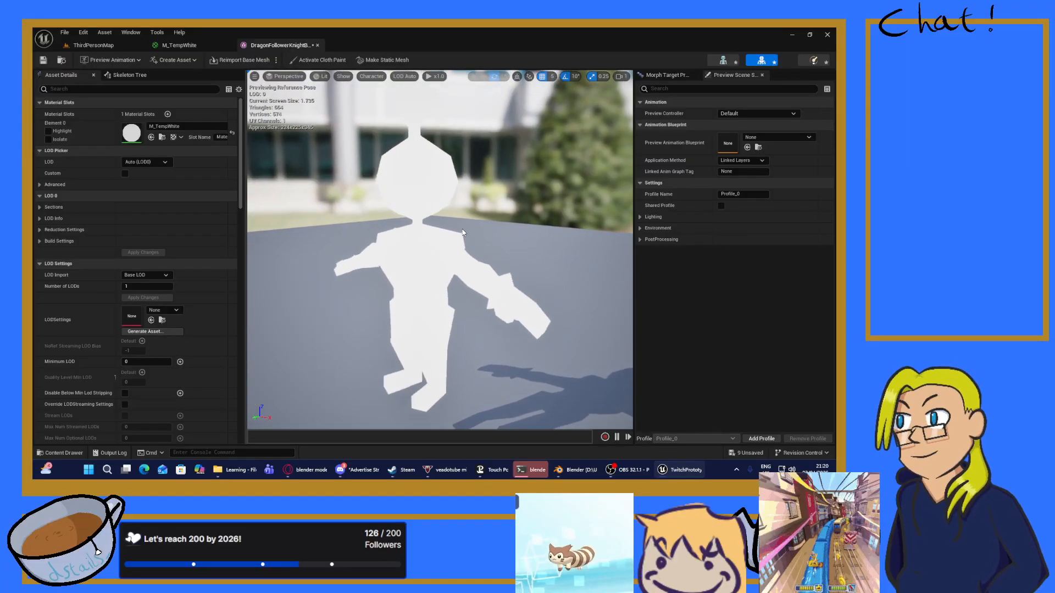
pyautogui.click(44, 60)
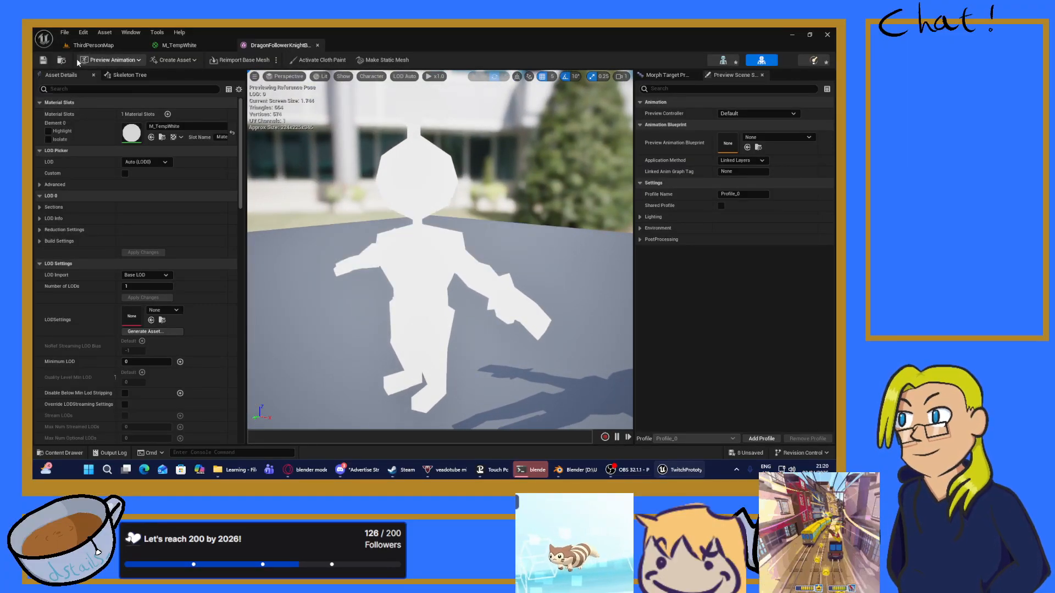
# Step: Return to the ThirdPersonMap level and examine the white knight beside the RatPlat from near and far
pyautogui.click(90, 46)
pyautogui.press('w')
pyautogui.moveTo(330, 193); pyautogui.dragTo(275, 165, button='right')
pyautogui.press('s')
pyautogui.press('d')
pyautogui.press('w')
pyautogui.press('s')
pyautogui.press('w')
pyautogui.press('s')
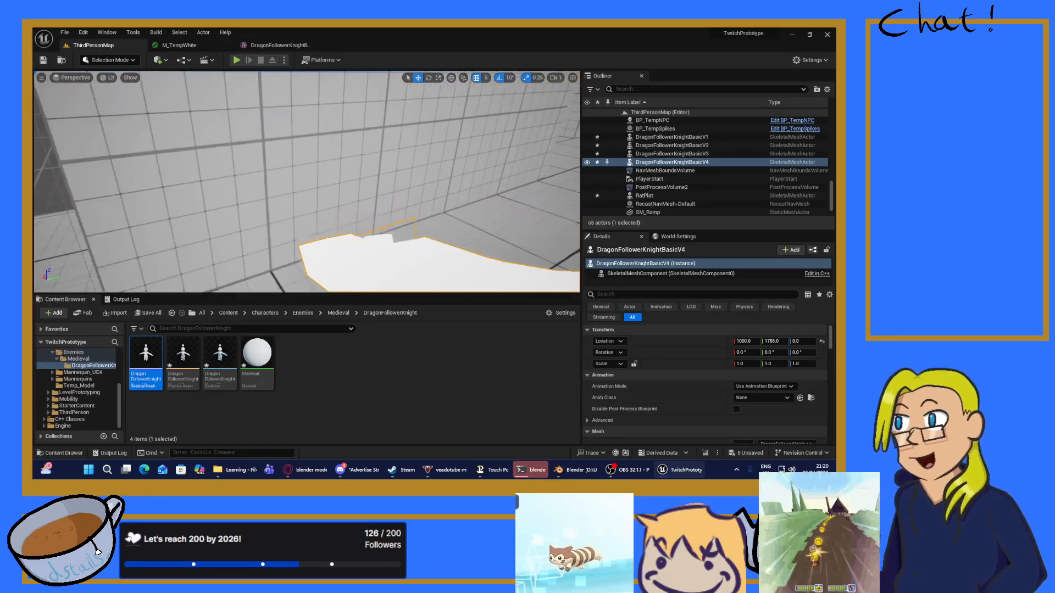
pyautogui.moveTo(307, 181); pyautogui.dragTo(439, 162, button='right')
pyautogui.press('s')
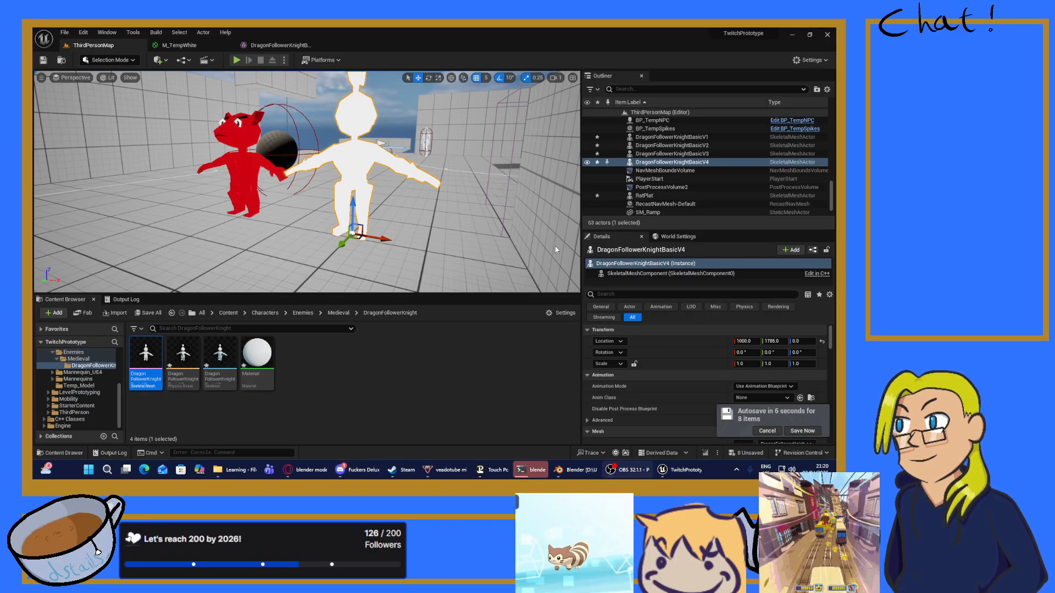
pyautogui.moveTo(365, 188); pyautogui.dragTo(384, 189, button='right')
pyautogui.press('w')
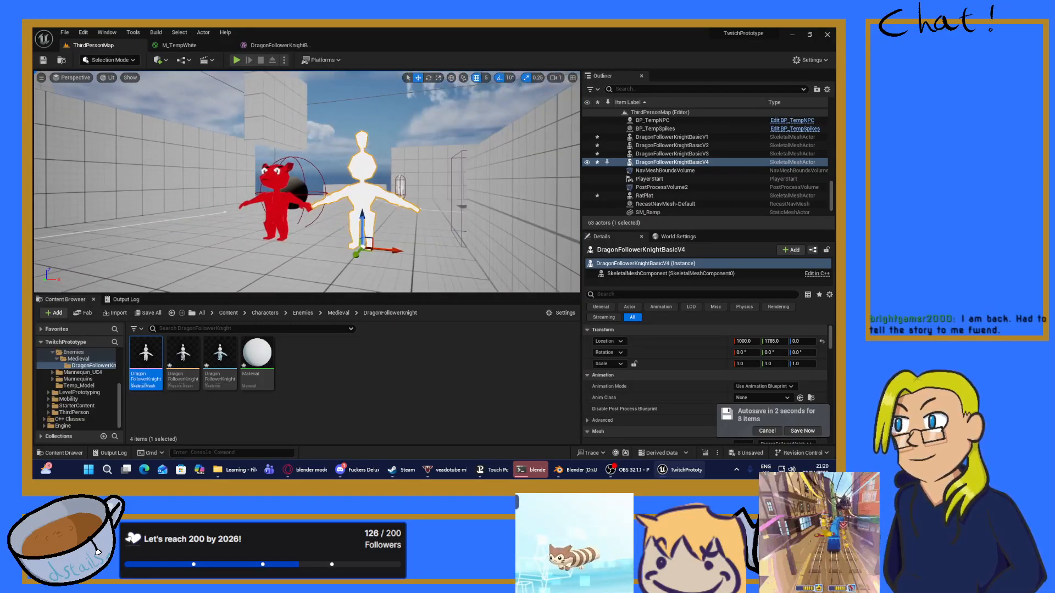
pyautogui.moveTo(384, 190); pyautogui.dragTo(274, 192, button='right')
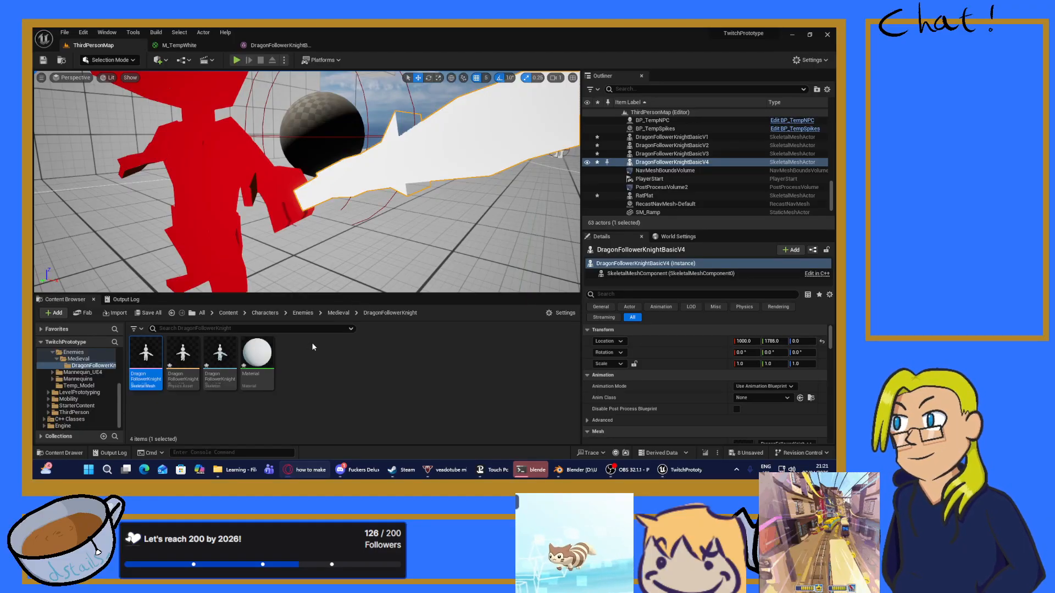
# Step: Open the Material asset in the DragonFollowerKnight folder to check its graph, close it and return to the level
pyautogui.doubleClick(258, 353)
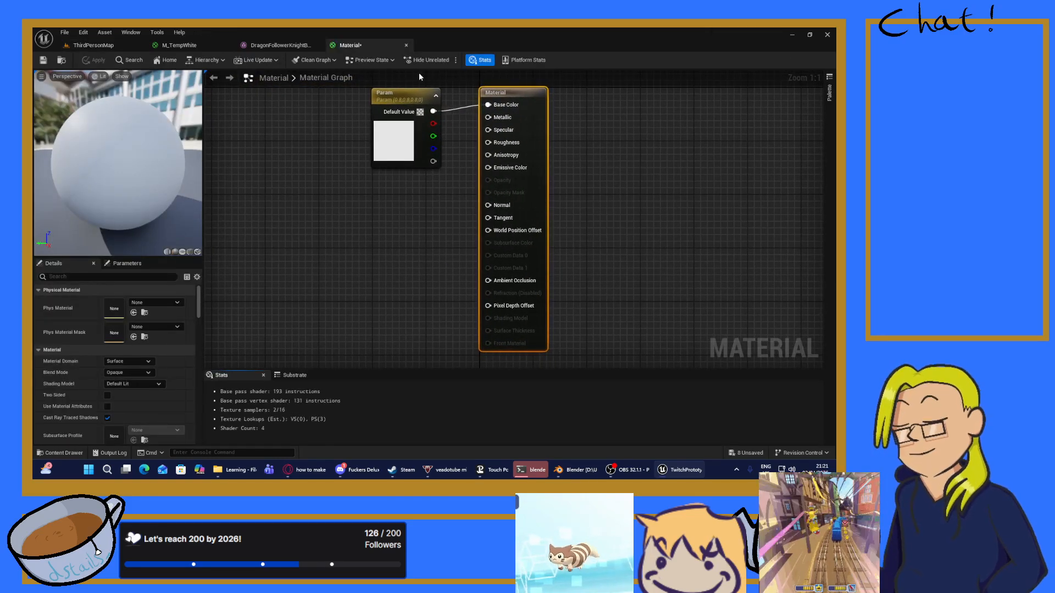
pyautogui.click(406, 46)
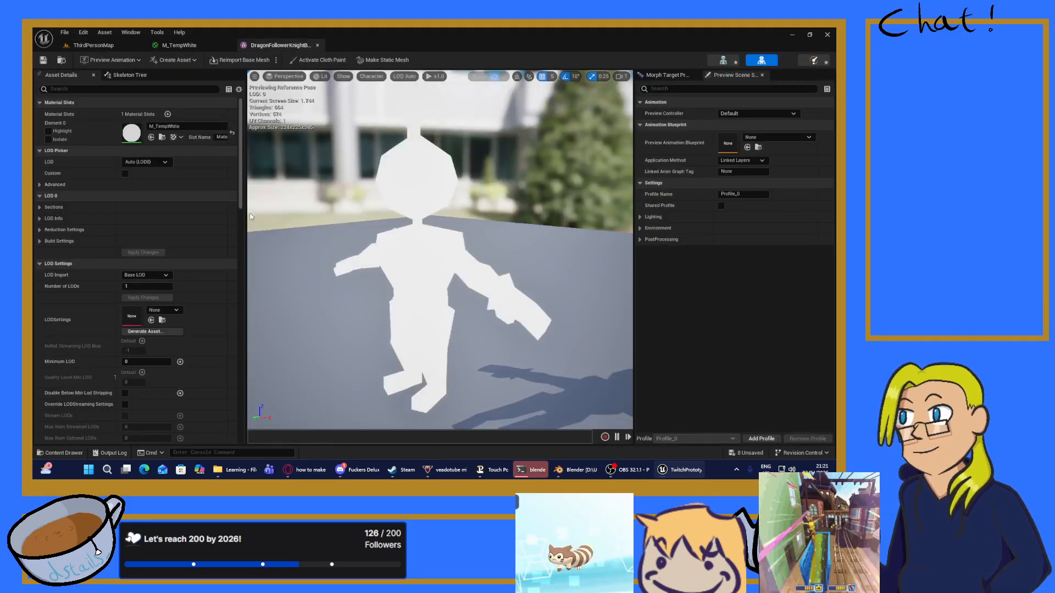
pyautogui.click(116, 44)
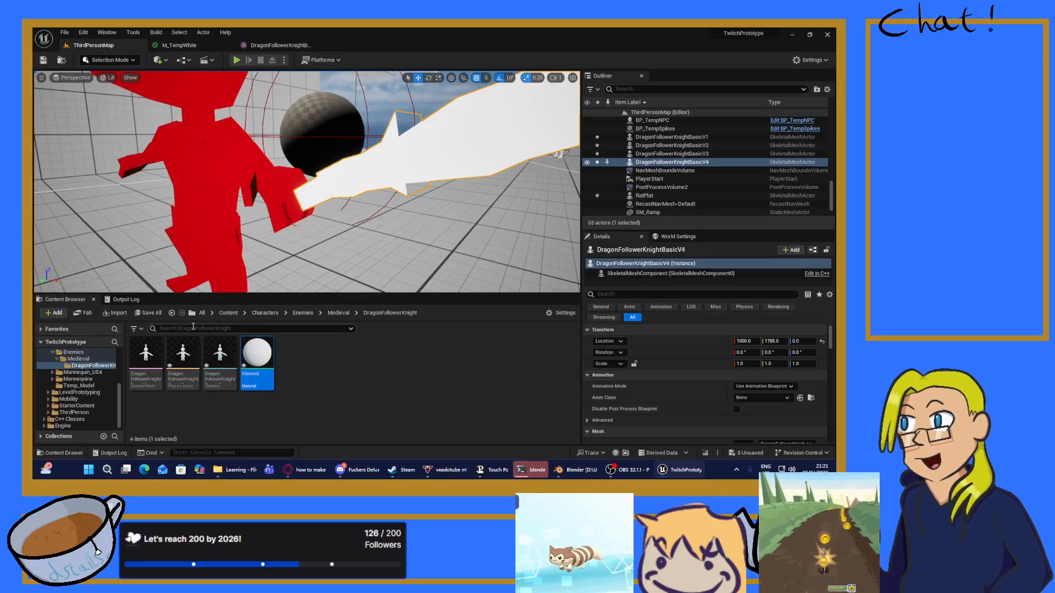
# Step: Open M_TempWhite from the _Game Materials folder, enable Two Sided for it and save the material
pyautogui.scroll(1, 88, 372)
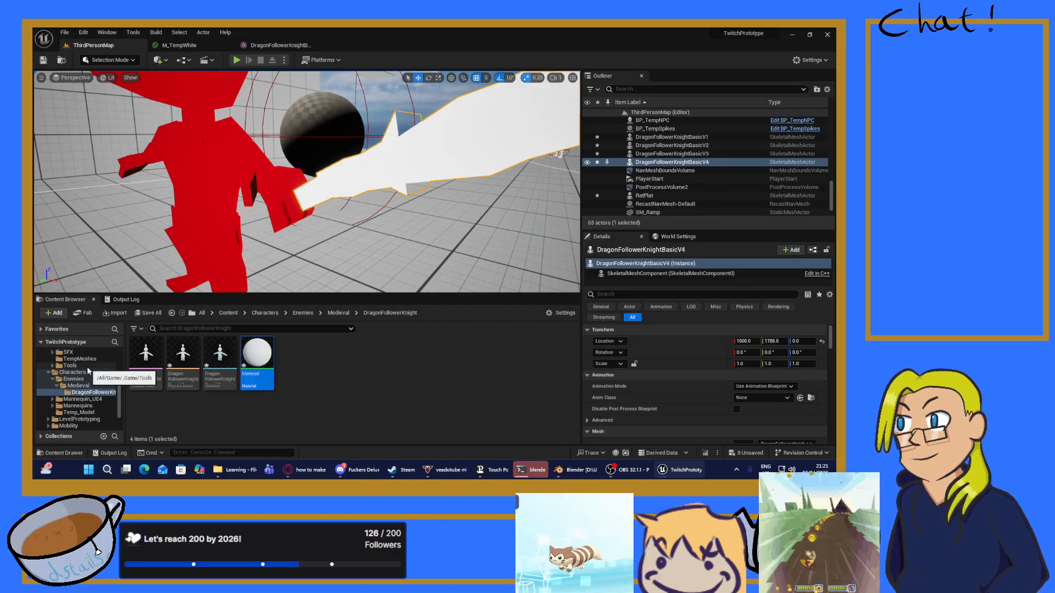
pyautogui.scroll(1, 88, 371)
pyautogui.click(87, 367)
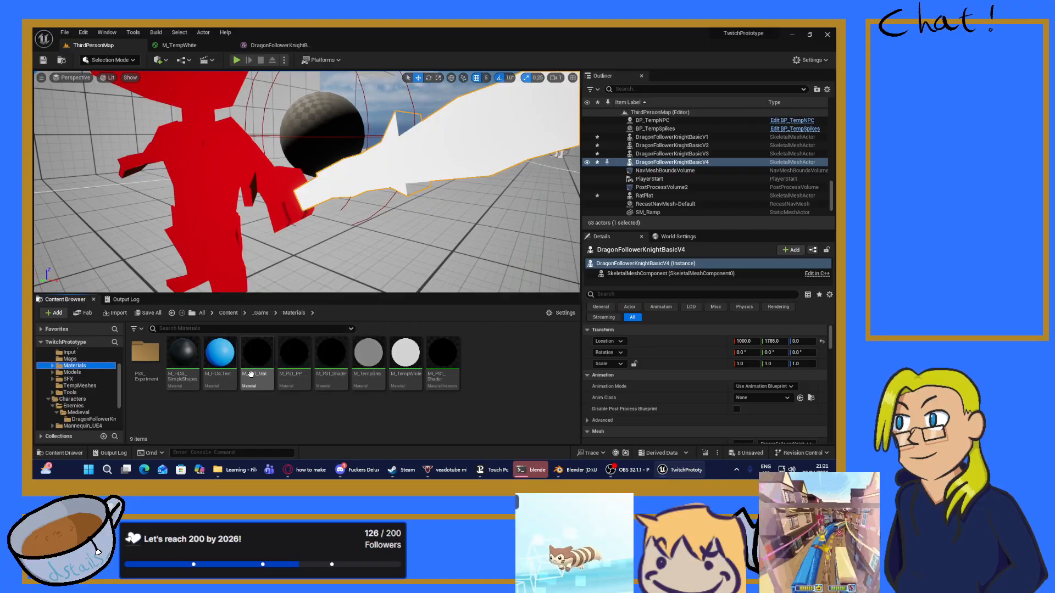
pyautogui.doubleClick(404, 358)
pyautogui.scroll(-2, 315, 294)
pyautogui.moveTo(275, 267); pyautogui.dragTo(365, 271, button='right')
pyautogui.scroll(3, 355, 272)
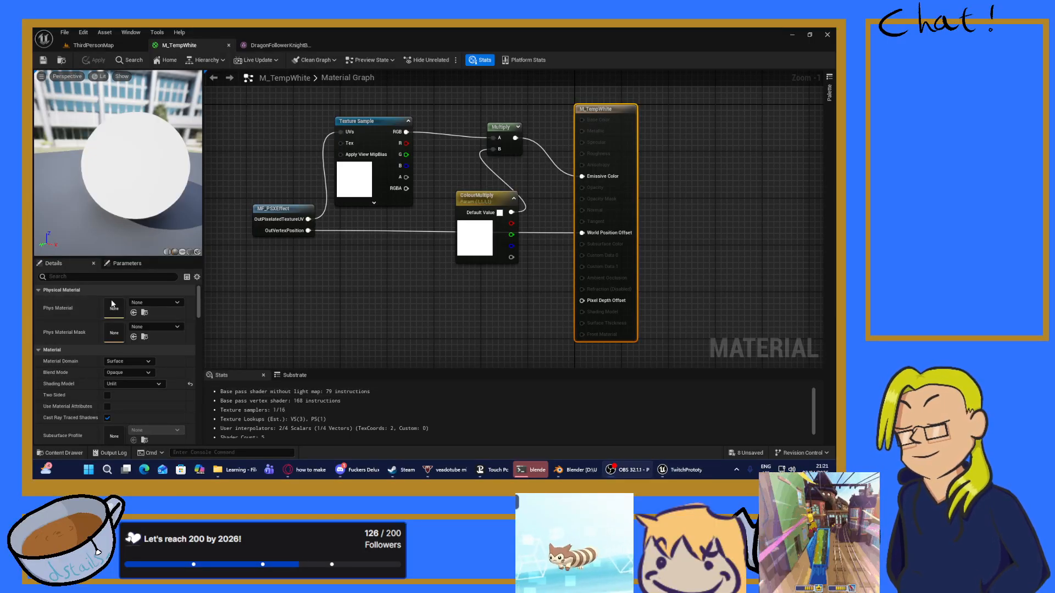
pyautogui.click(107, 396)
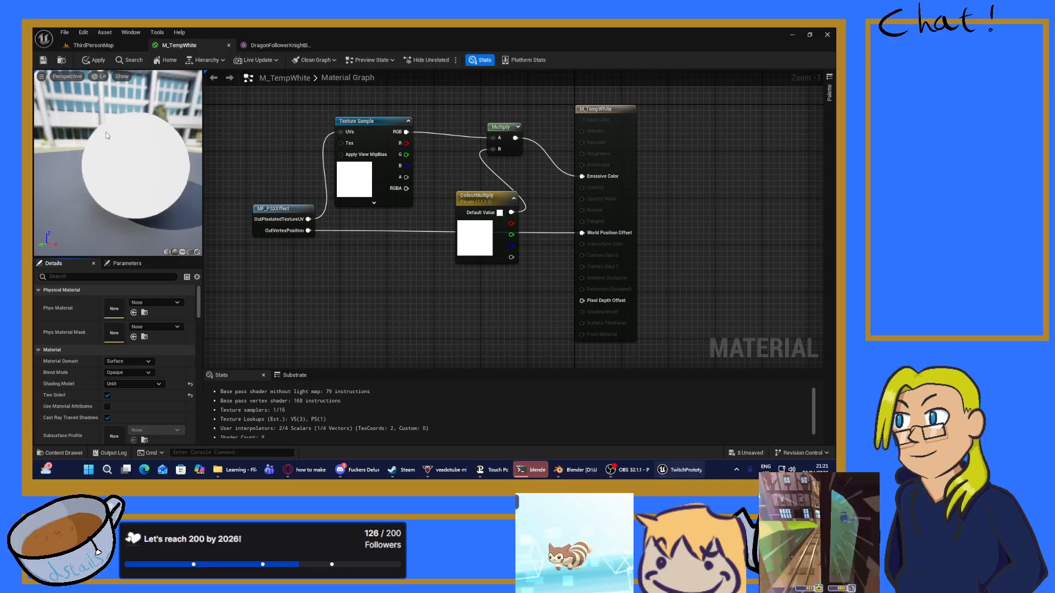
pyautogui.moveTo(119, 165); pyautogui.dragTo(118, 126)
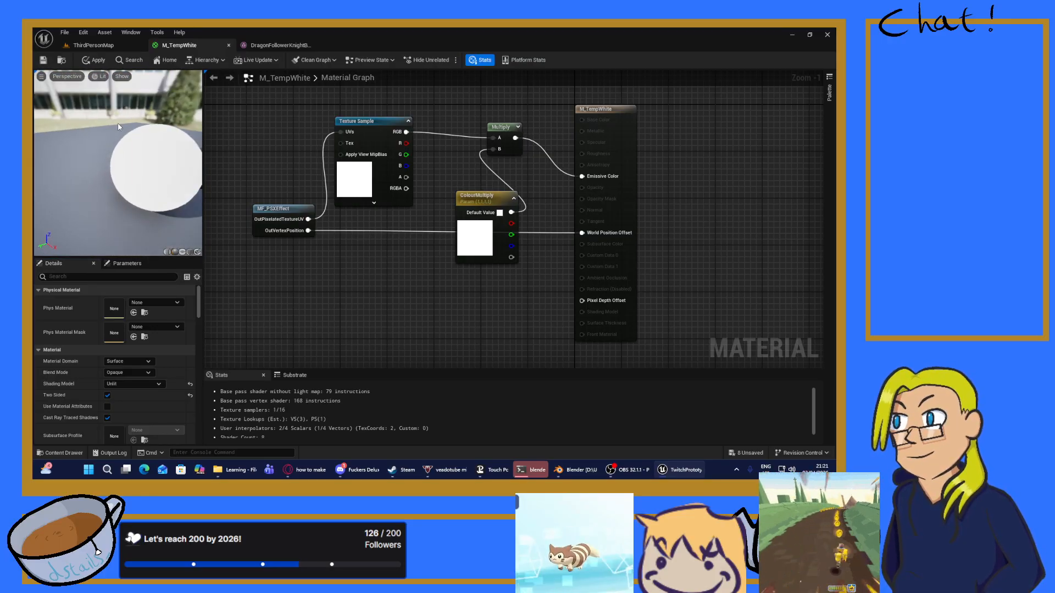
pyautogui.click(42, 60)
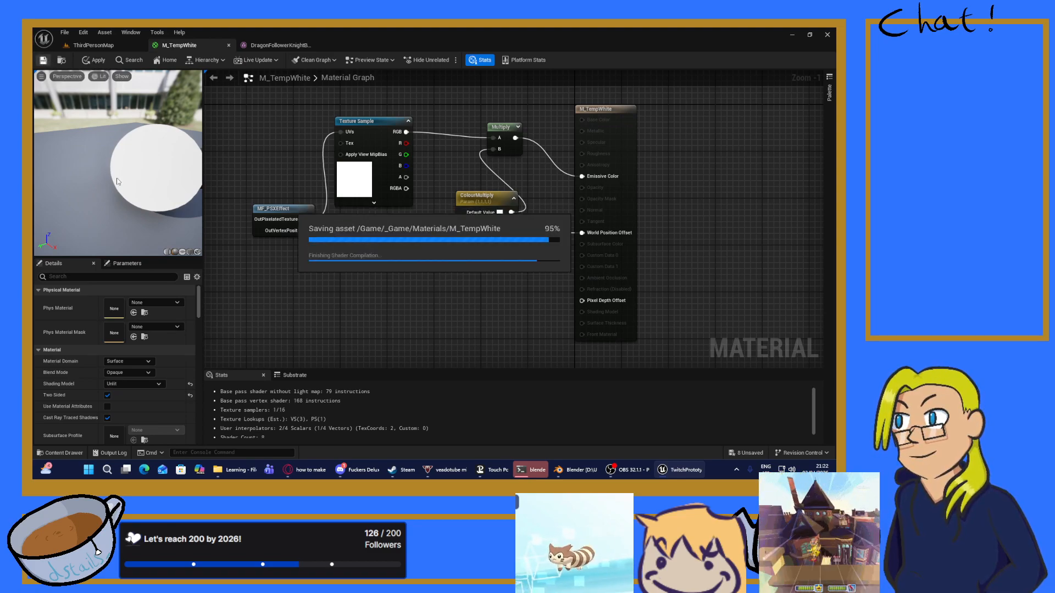
# Step: Examine the knight with the two-sided white material in the level, comparing it with the RatPlat from several angles and distances
pyautogui.click(97, 47)
pyautogui.moveTo(262, 130); pyautogui.dragTo(319, 176, button='right')
pyautogui.press('s')
pyautogui.press('w')
pyautogui.press('w')
pyautogui.press('w')
pyautogui.press('s')
pyautogui.press('s')
pyautogui.press('d')
pyautogui.press('w')
pyautogui.press('d')
pyautogui.press('a')
pyautogui.press('a')
pyautogui.press('a')
pyautogui.press('w')
pyautogui.press('d')
pyautogui.press('w')
pyautogui.press('d')
pyautogui.press('s')
pyautogui.press('a')
pyautogui.press('s')
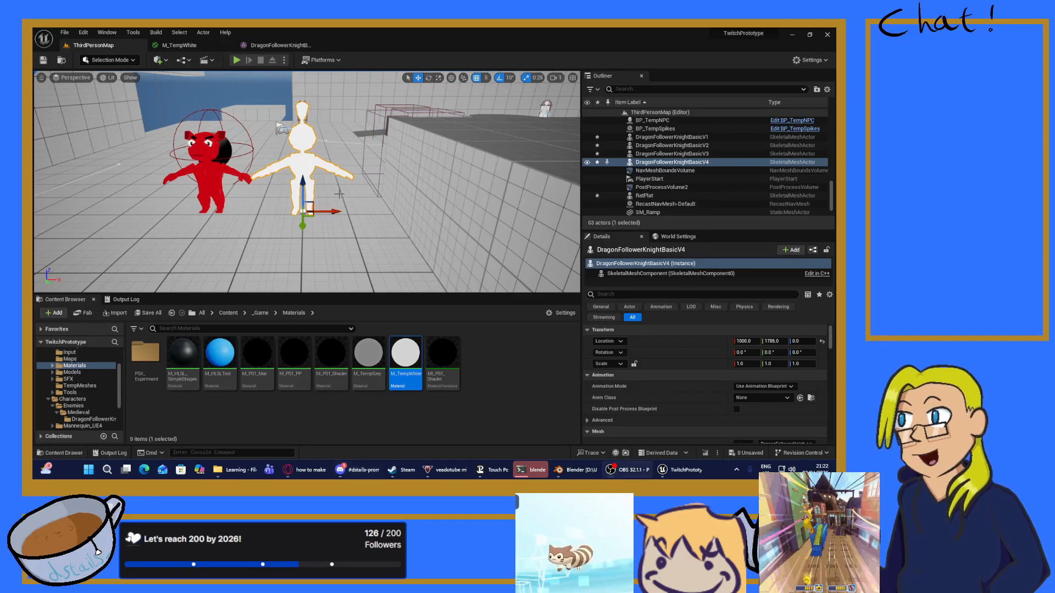
pyautogui.moveTo(340, 194); pyautogui.dragTo(324, 195, button='right')
pyautogui.press('w')
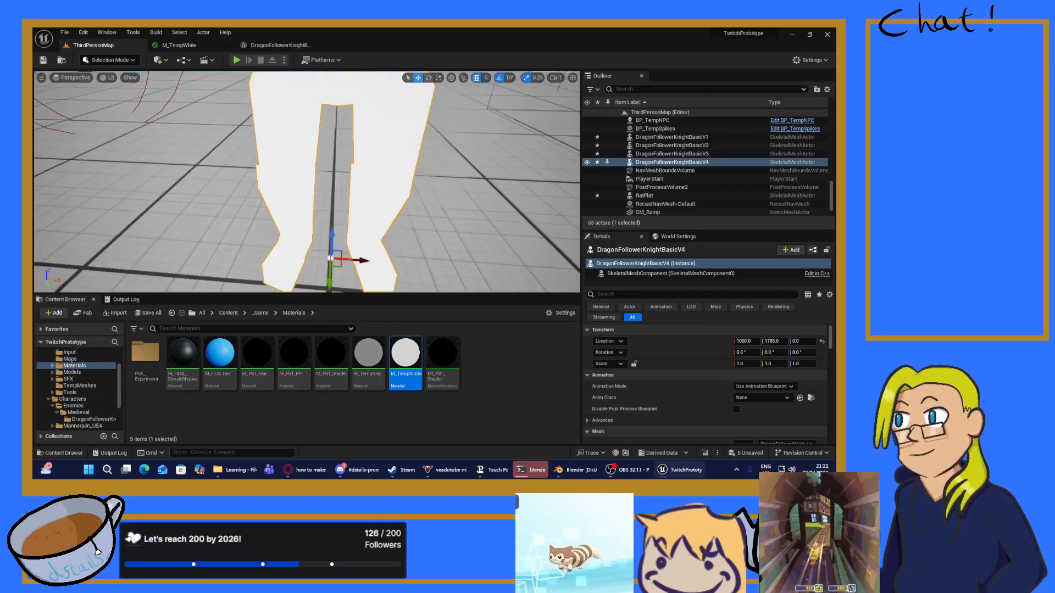
pyautogui.press('d')
pyautogui.moveTo(324, 194); pyautogui.dragTo(394, 200, button='right')
pyautogui.press('d')
pyautogui.press('s')
pyautogui.press('w')
pyautogui.press('w')
pyautogui.press('a')
pyautogui.press('s')
pyautogui.press('a')
pyautogui.press('w')
pyautogui.press('s')
pyautogui.press('w')
pyautogui.press('s')
pyautogui.press('w')
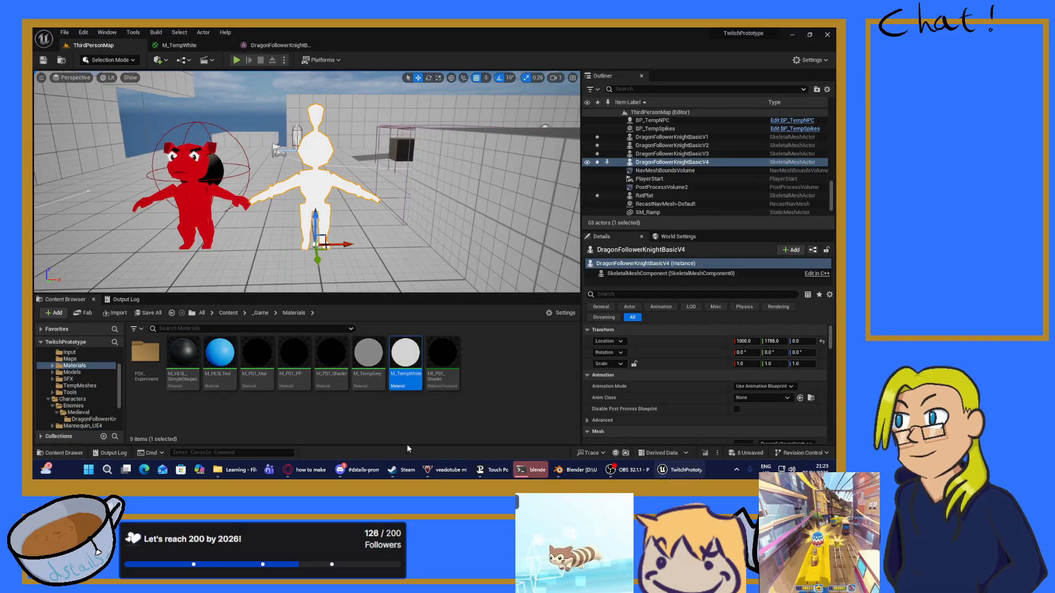
# Step: Switch to Blender to view the rigged knight against its reference sketches with nothing selected, and return to Unreal
pyautogui.click(559, 471)
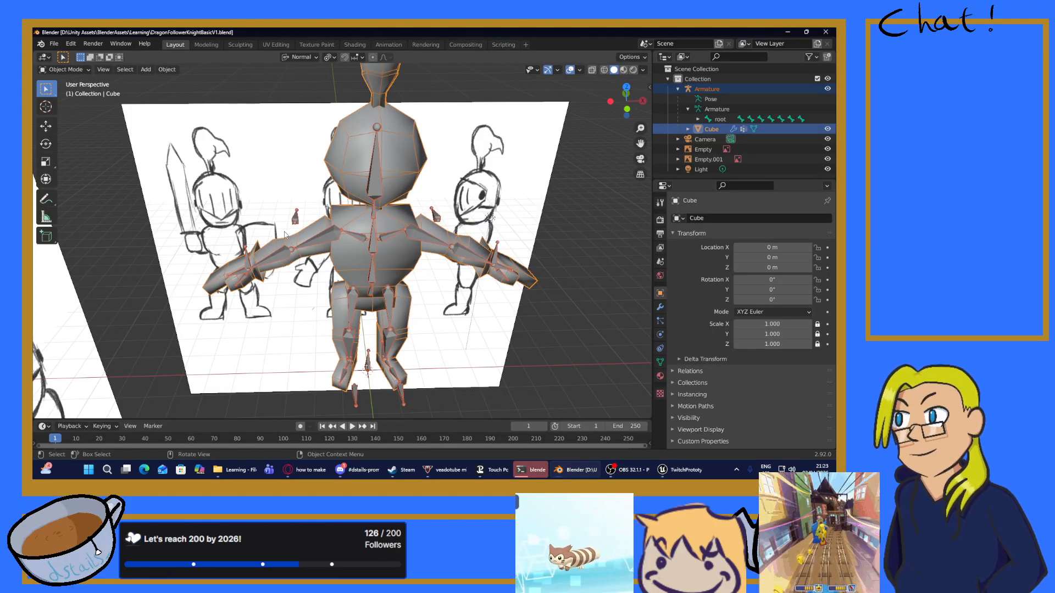
pyautogui.moveTo(267, 201); pyautogui.dragTo(288, 234, button='middle')
pyautogui.click(427, 357)
pyautogui.moveTo(426, 357); pyautogui.dragTo(378, 330, button='middle')
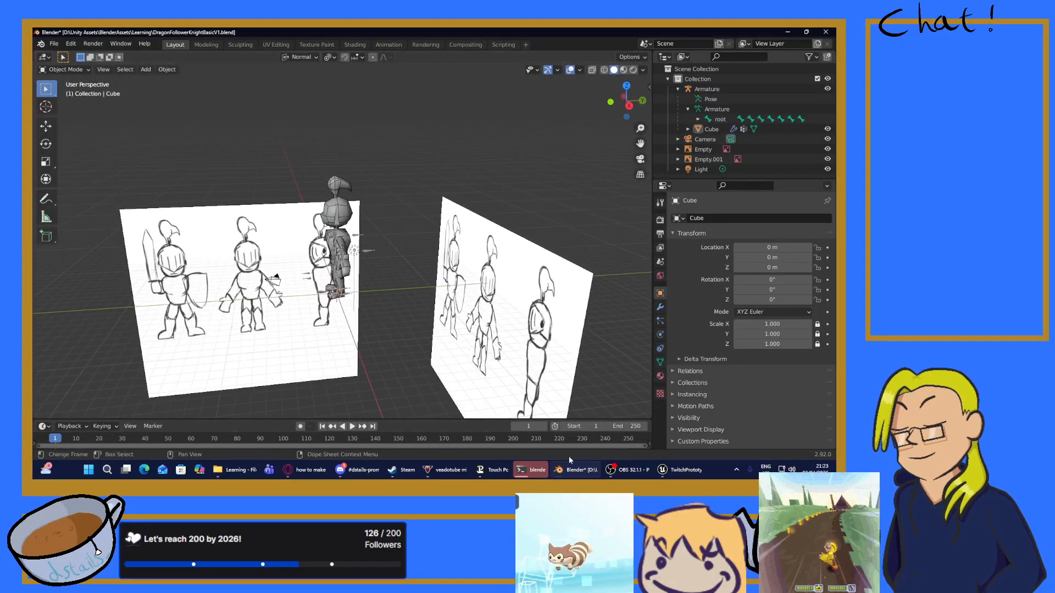
pyautogui.click(616, 476)
pyautogui.click(664, 476)
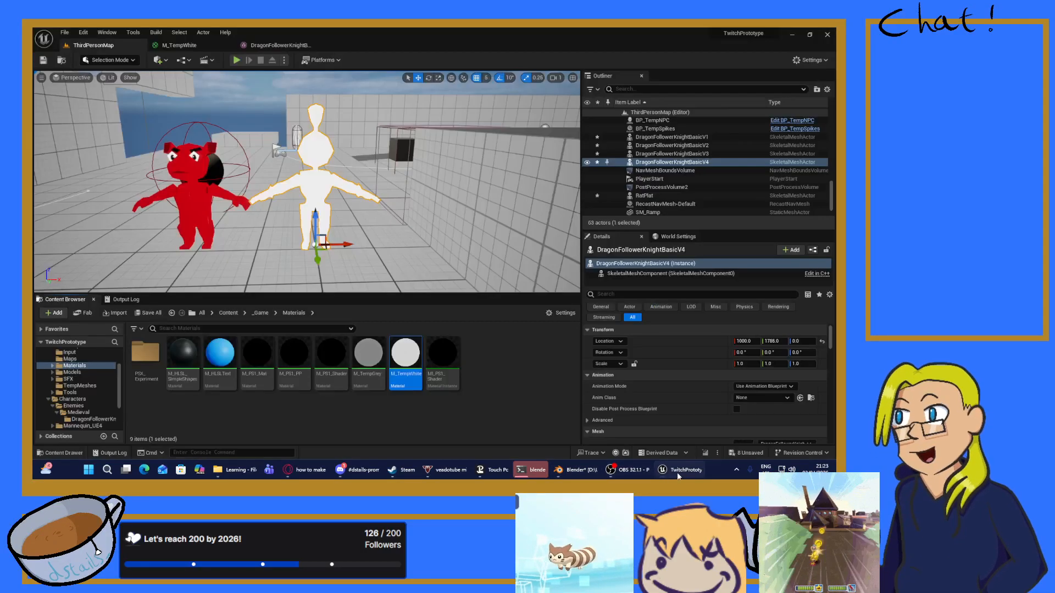
# Step: Locate the RatPlat's asset in the Temp_Model folder, open M_CharacterTexture, enable Two Sided for it and save the material
pyautogui.moveTo(223, 242); pyautogui.dragTo(187, 241, button='right')
pyautogui.moveTo(316, 198); pyautogui.dragTo(360, 187, button='right')
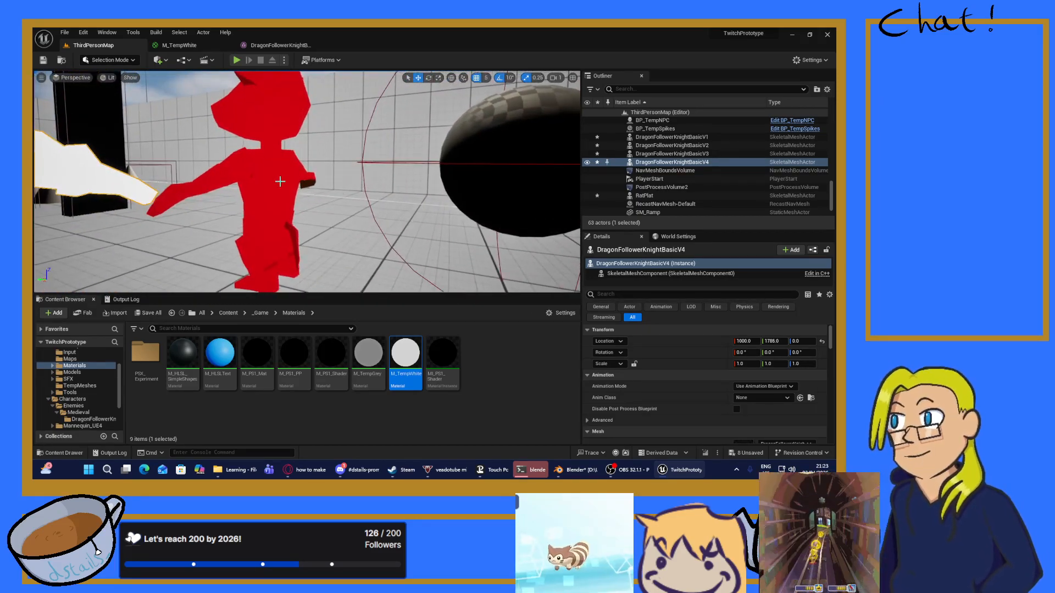
pyautogui.click(660, 195)
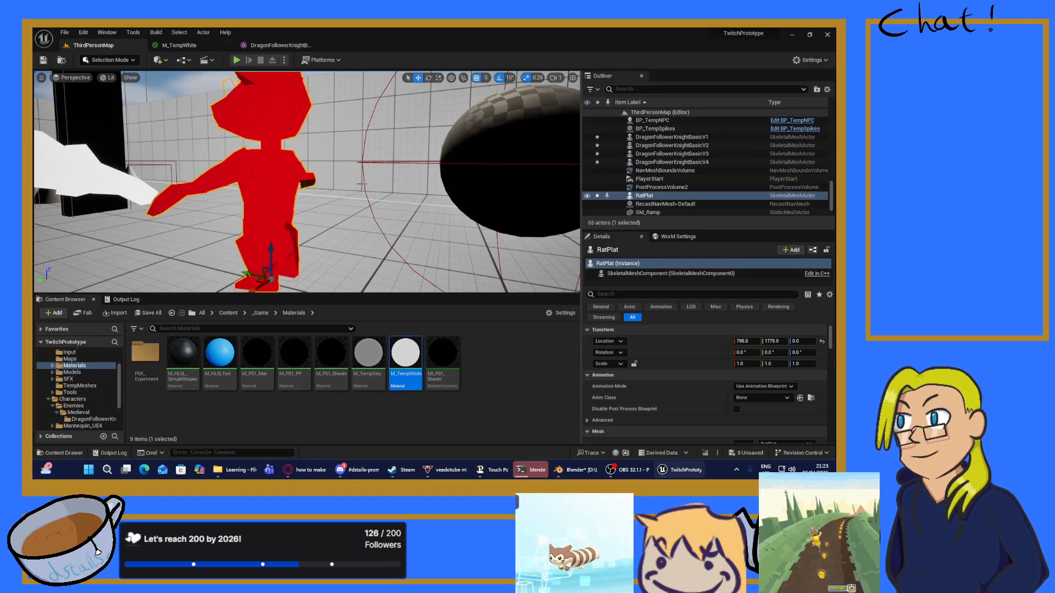
pyautogui.rightClick(668, 195)
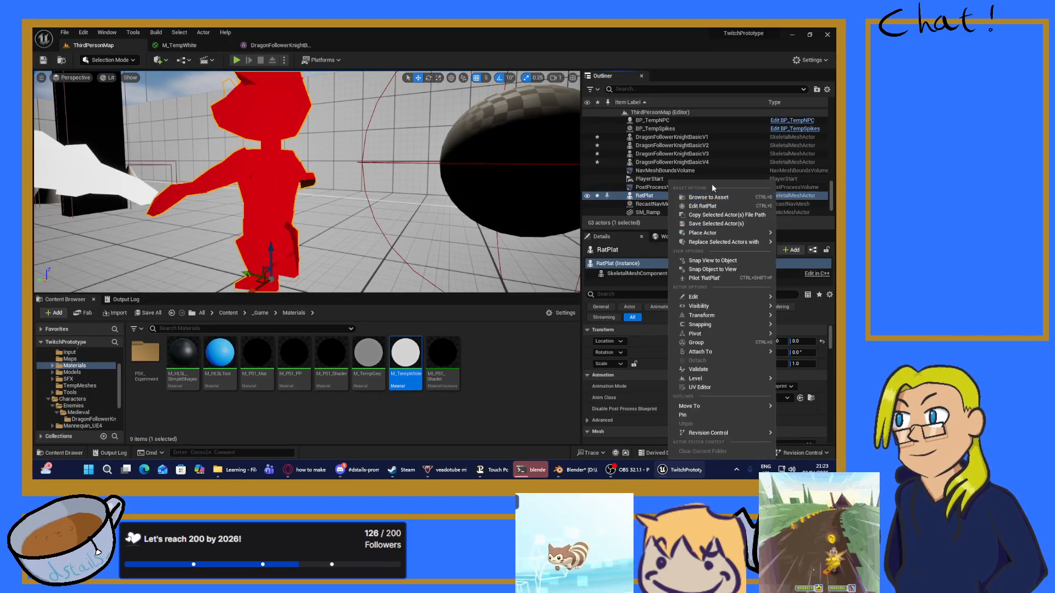
pyautogui.click(709, 197)
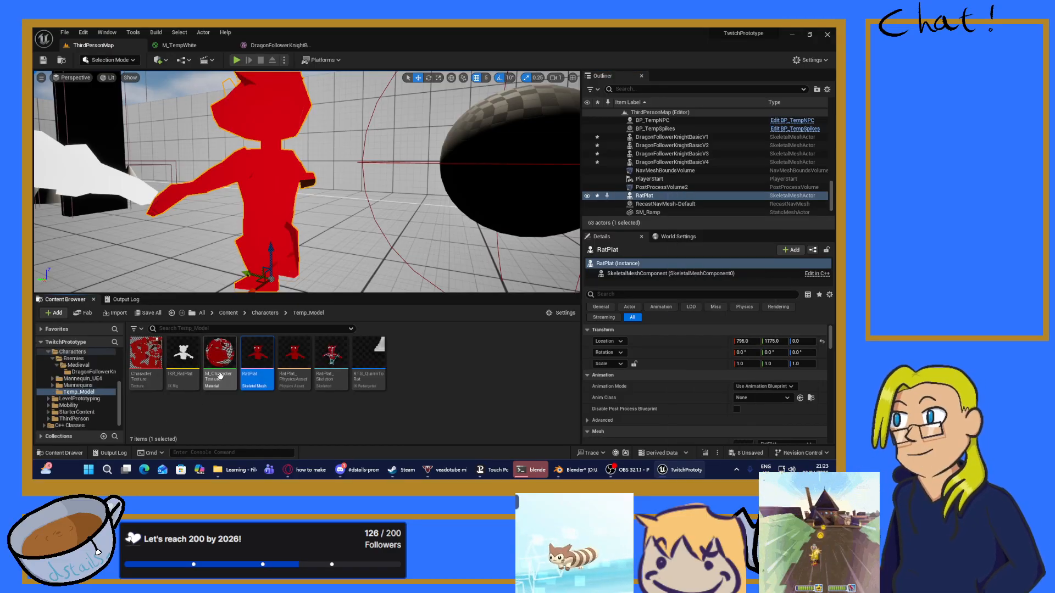
pyautogui.doubleClick(219, 354)
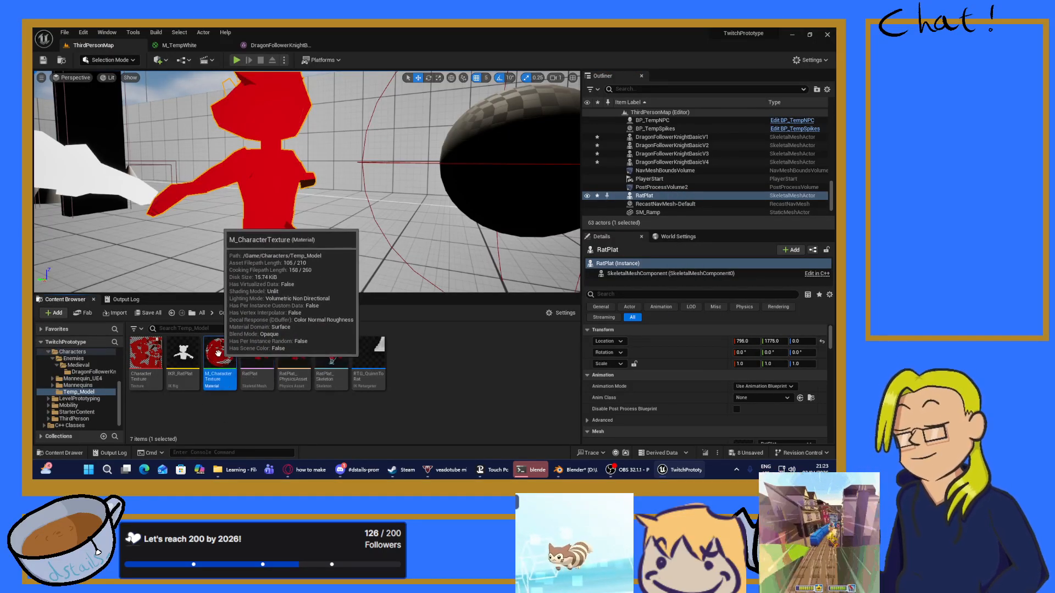
pyautogui.click(107, 396)
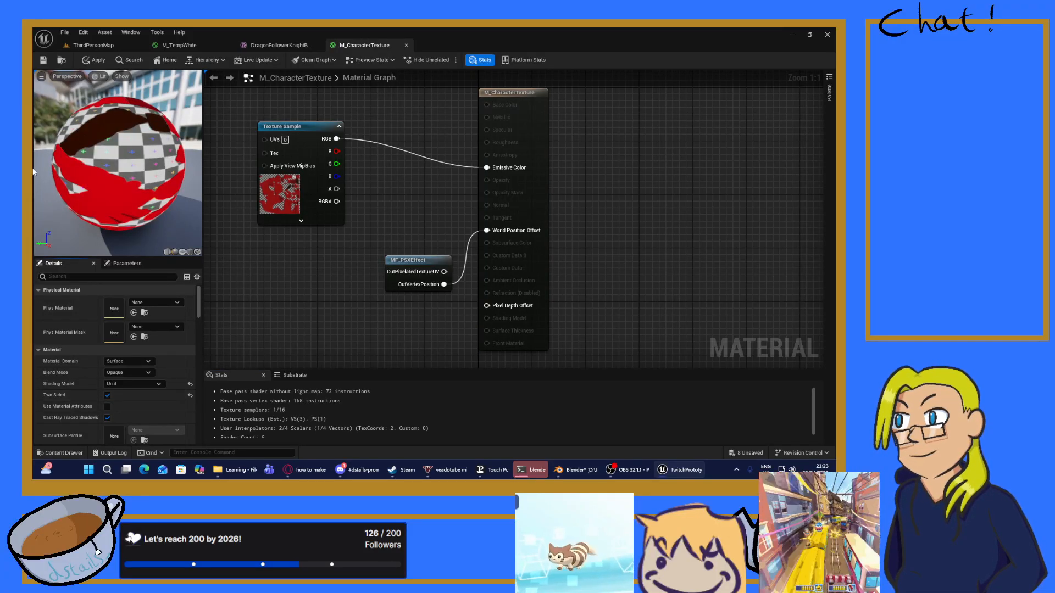
pyautogui.click(107, 395)
pyautogui.click(108, 395)
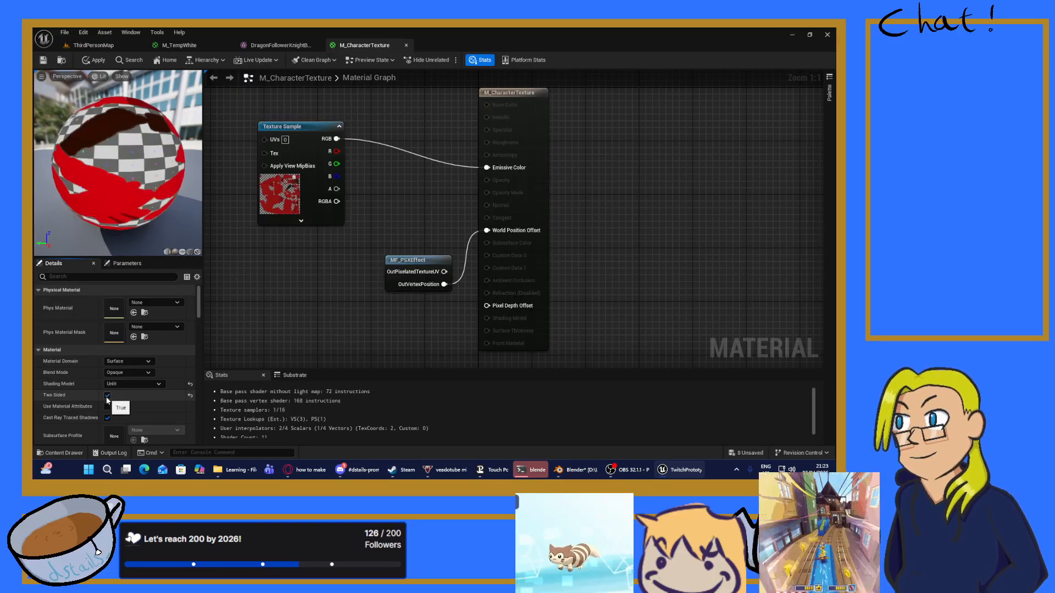
pyautogui.click(42, 61)
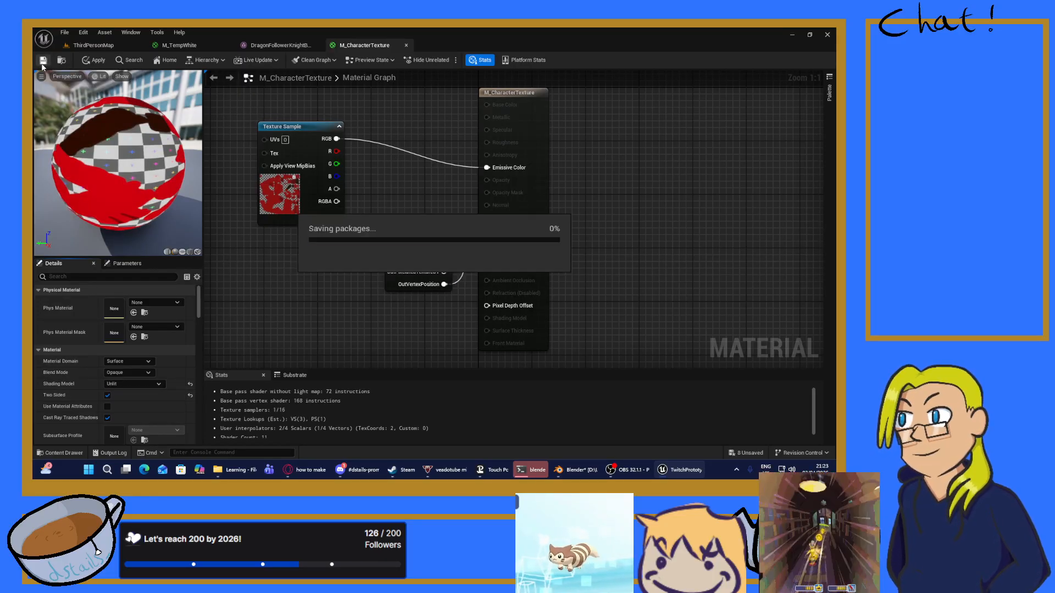
# Step: Inspect the RatPlat with its two-sided material in the level from behind and above, and survey the surrounding map
pyautogui.click(79, 45)
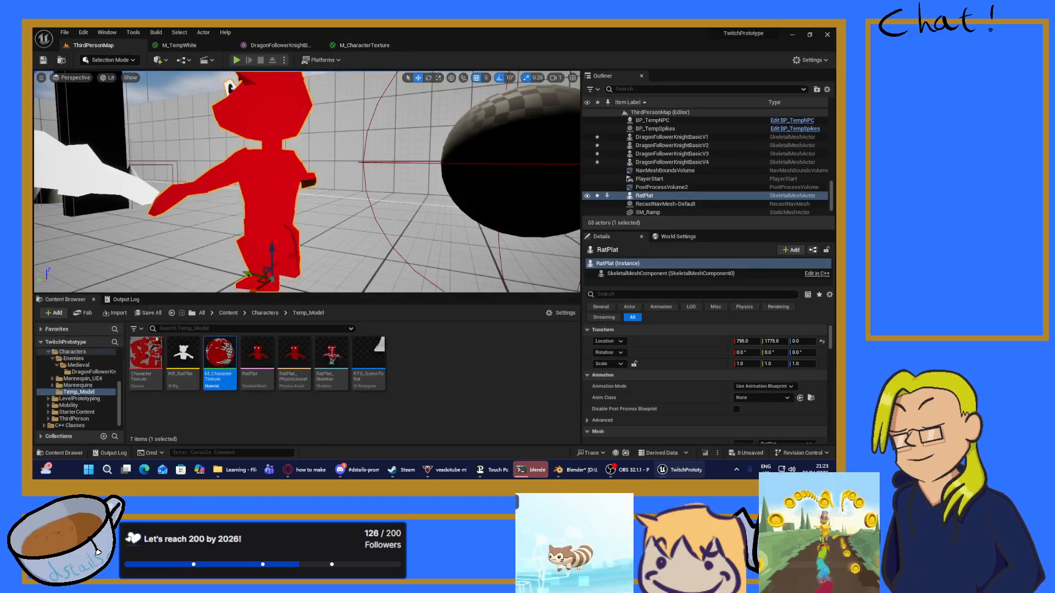
pyautogui.press('s')
pyautogui.moveTo(308, 181); pyautogui.dragTo(324, 186, button='right')
pyautogui.press('w')
pyautogui.press('s')
pyautogui.press('w')
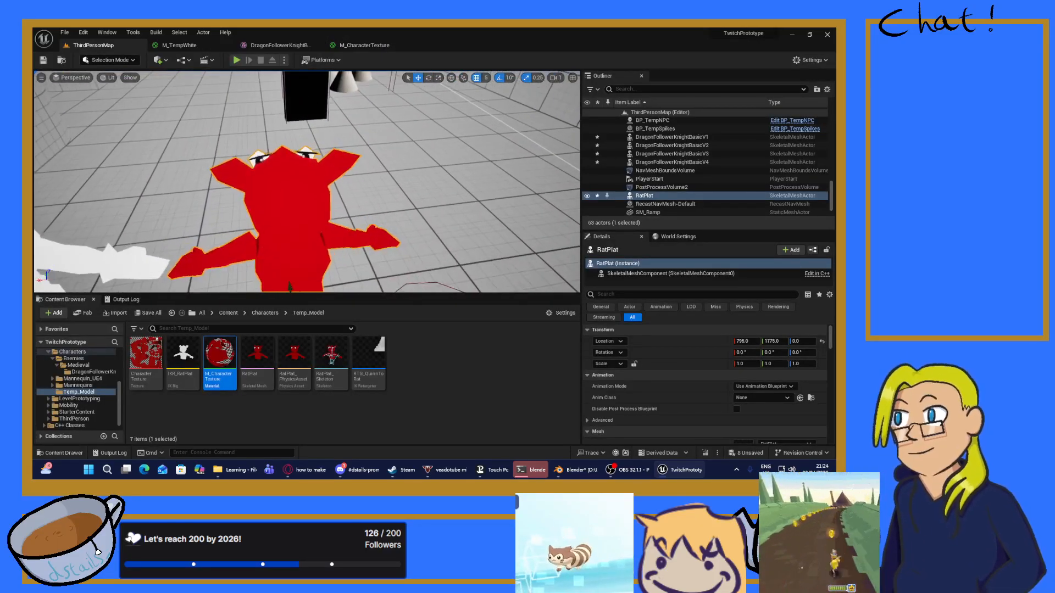
pyautogui.press('s')
pyautogui.press('d')
pyautogui.moveTo(307, 182); pyautogui.dragTo(189, 147, button='right')
pyautogui.press('w')
pyautogui.press('a')
pyautogui.press('s')
pyautogui.press('a')
pyautogui.press('s')
pyautogui.press('s')
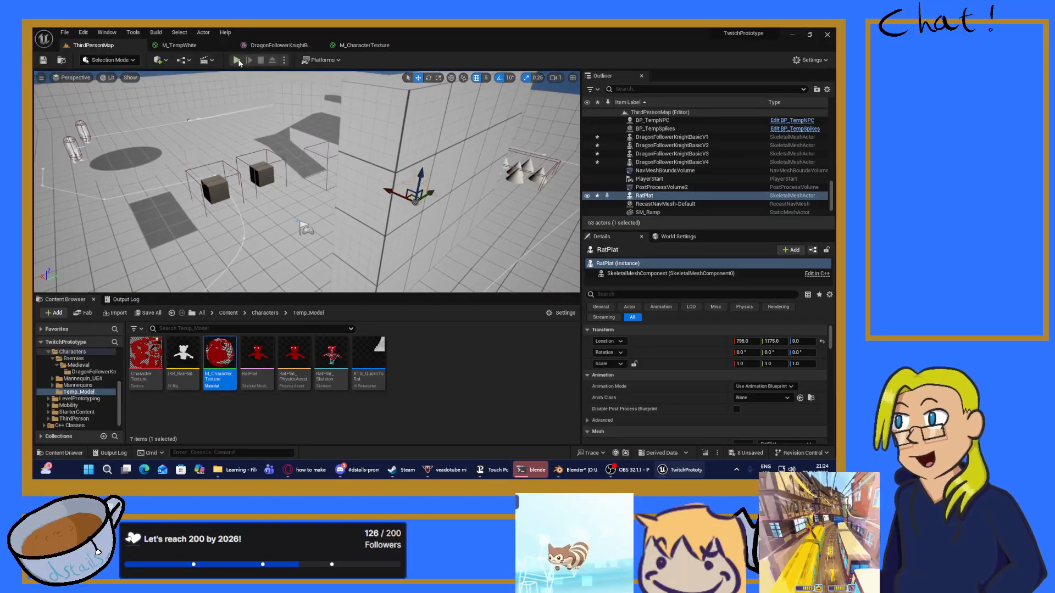
# Step: Play the level in the editor and test the rat player by turning, running and jumping over the map
pyautogui.click(236, 61)
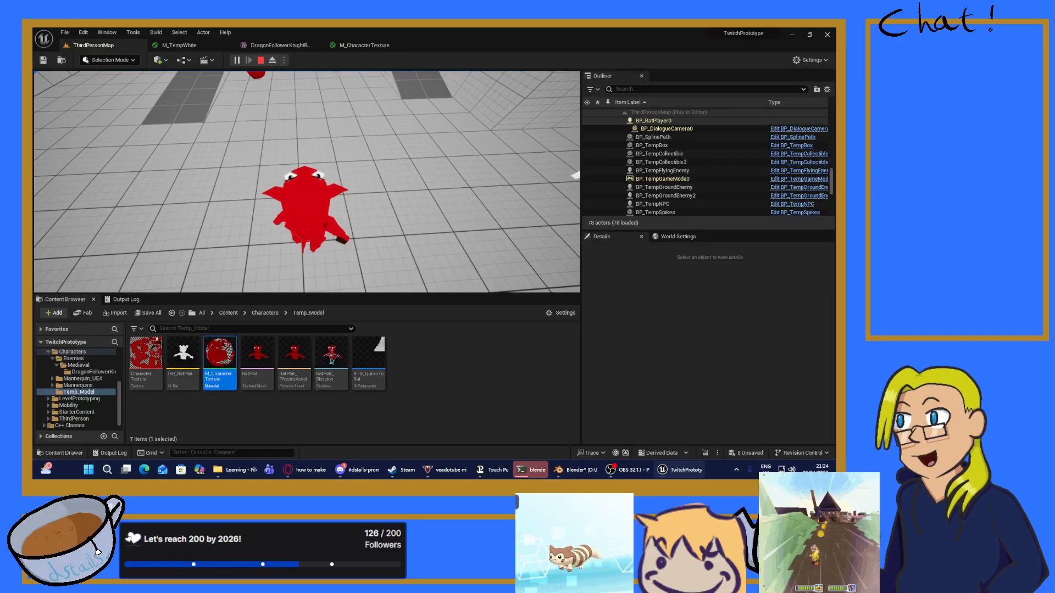
pyautogui.press('d')
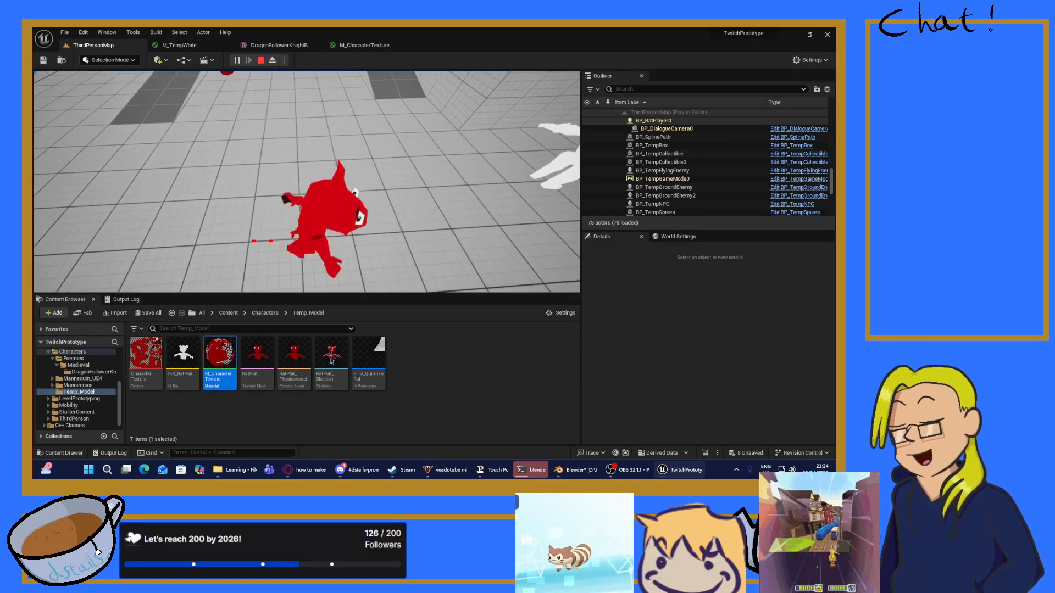
pyautogui.press('w')
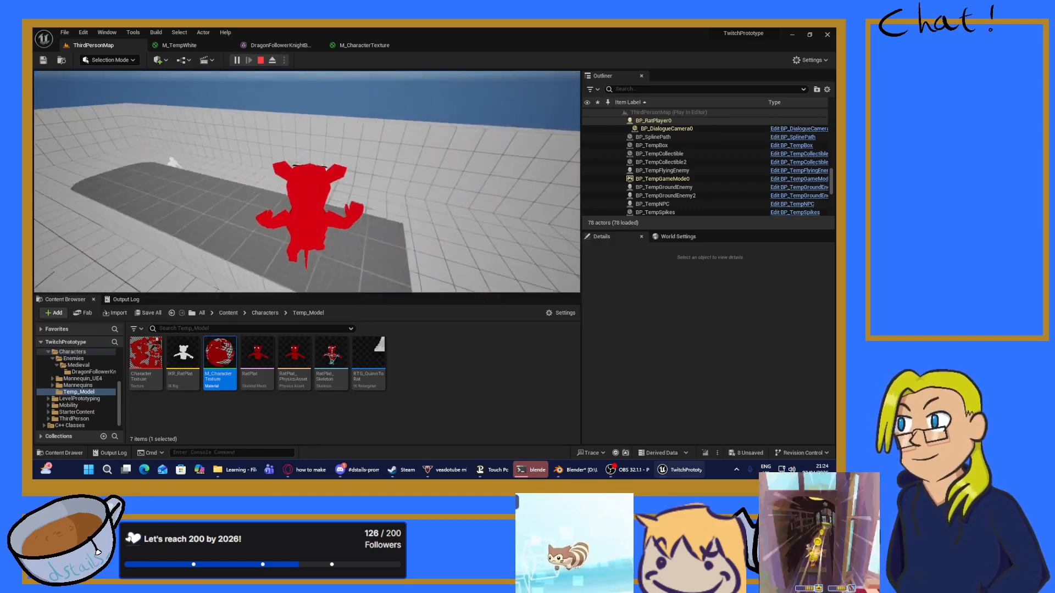
pyautogui.press('w')
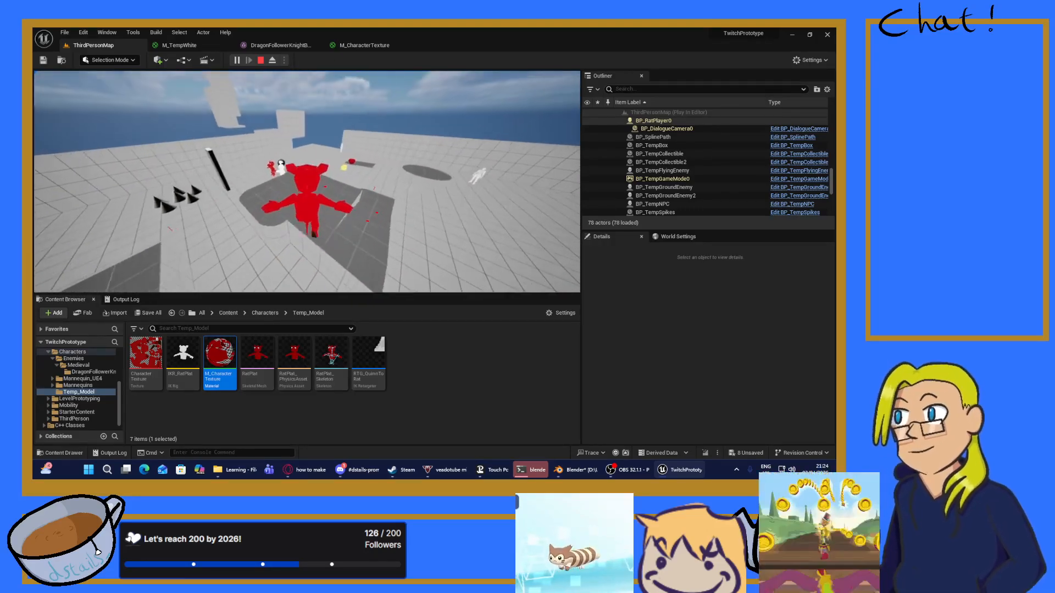
pyautogui.press('w')
pyautogui.press('space')
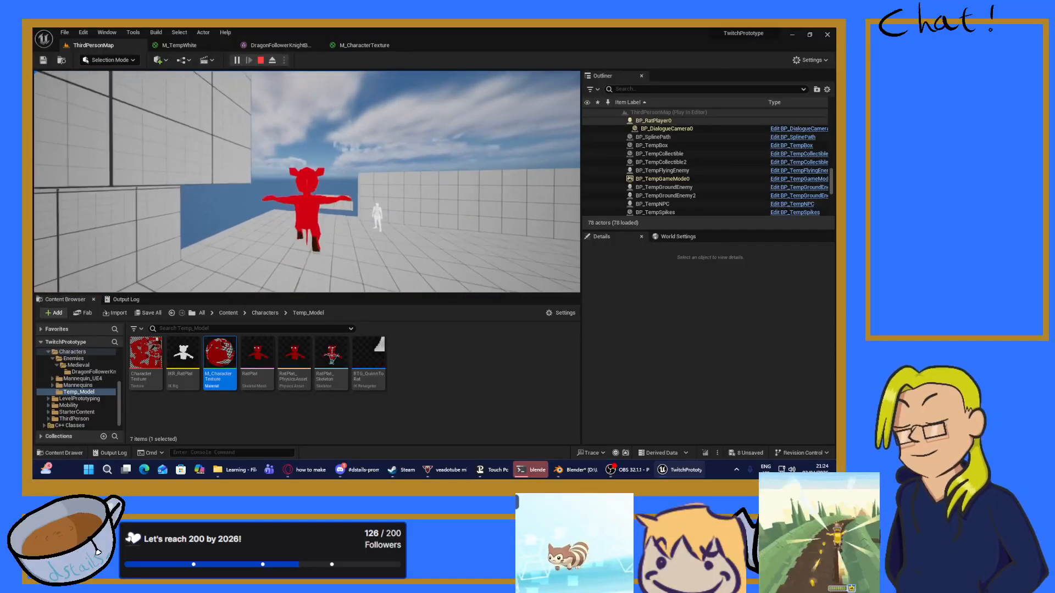
# Step: Run the rat across the open floor, viewing its material from behind and the side among the other characters, and end the play session
pyautogui.press('w')
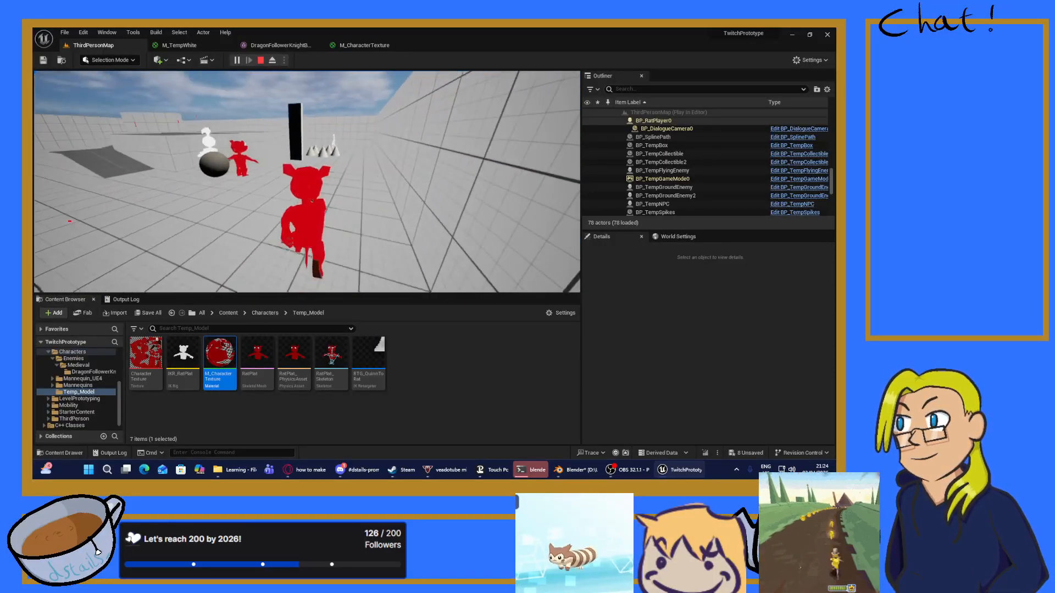
pyautogui.press('w')
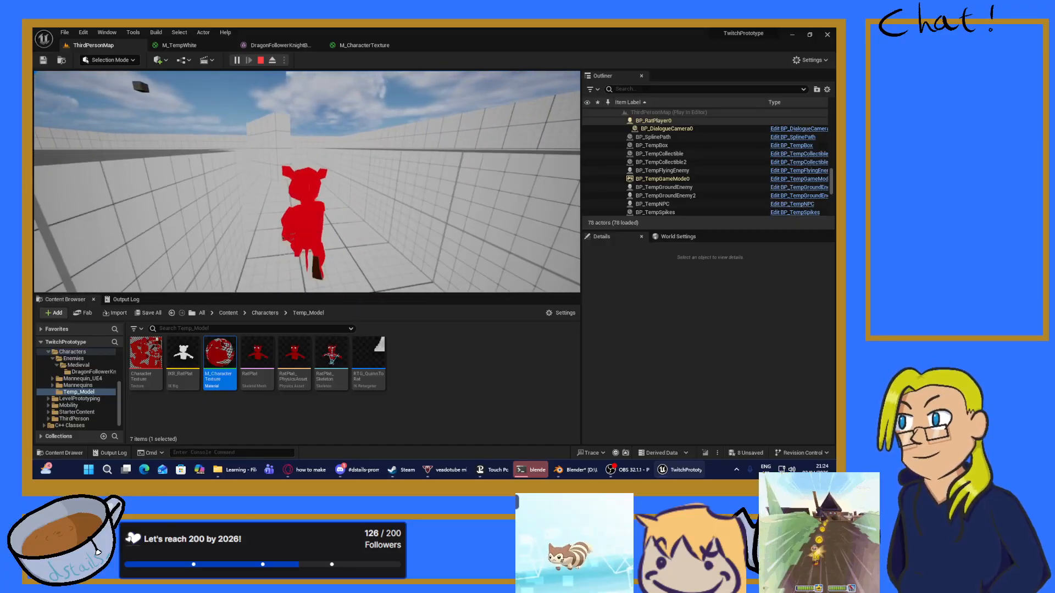
pyautogui.press('w')
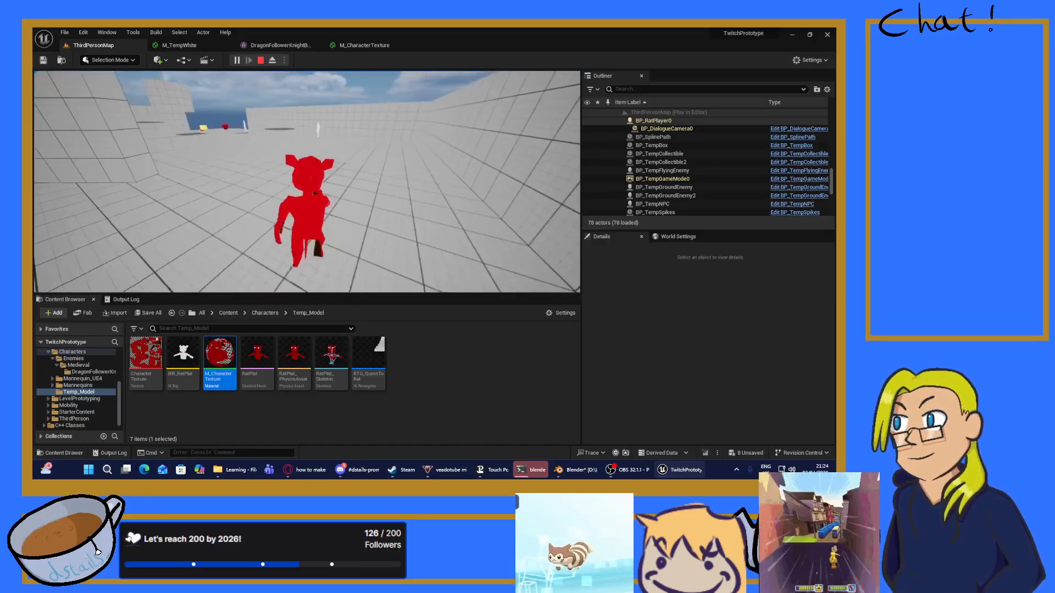
pyautogui.press('w')
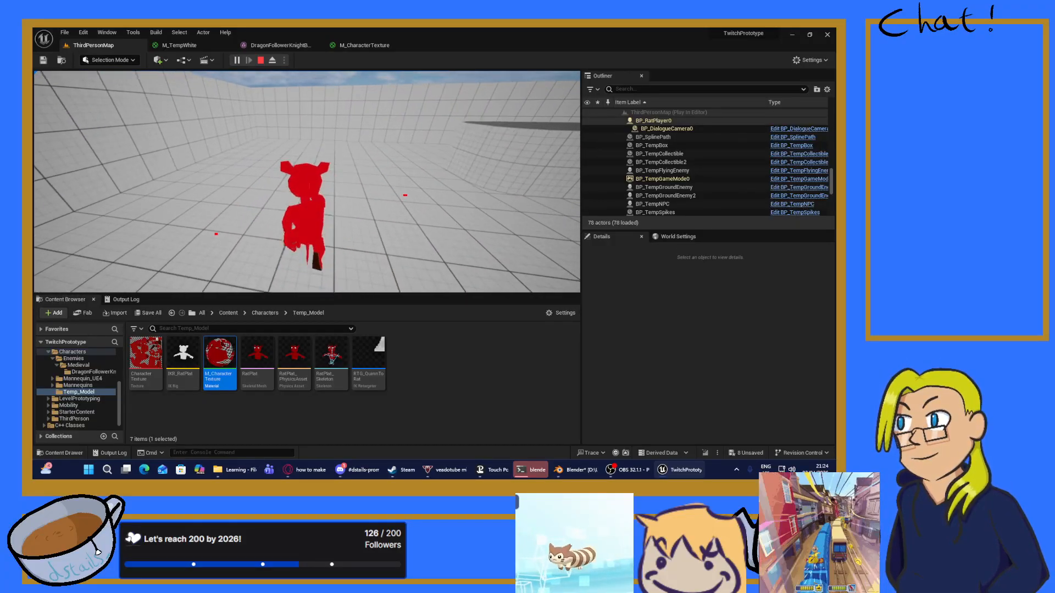
pyautogui.press('w')
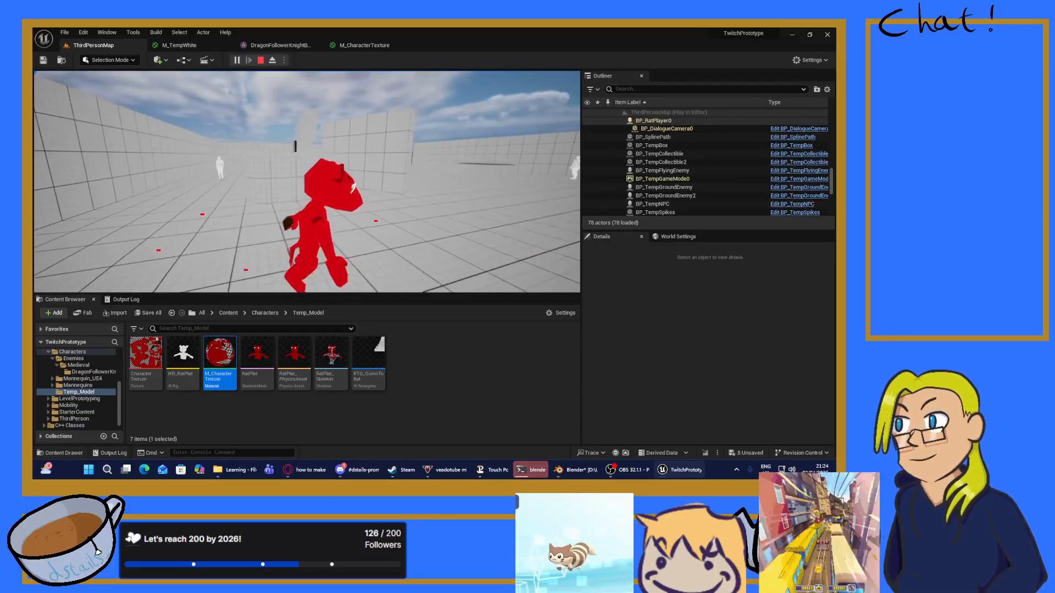
pyautogui.press('w')
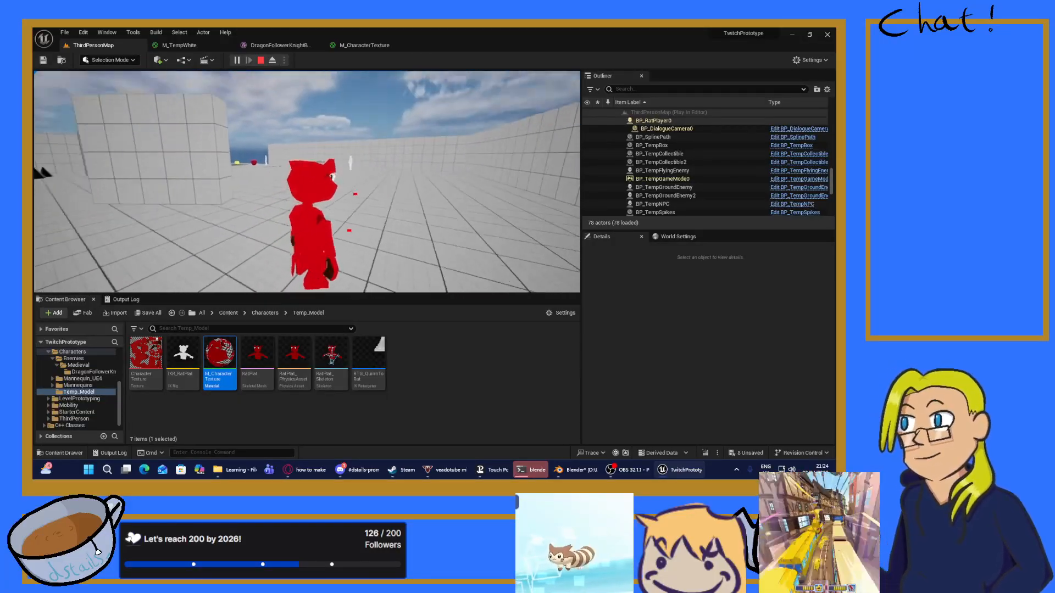
pyautogui.press('w')
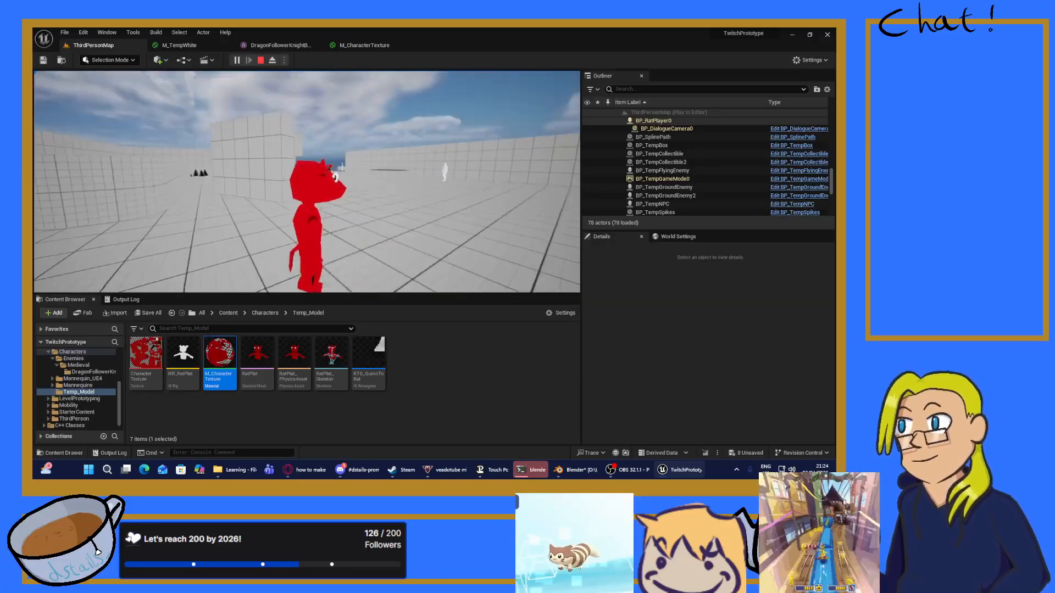
pyautogui.press('w')
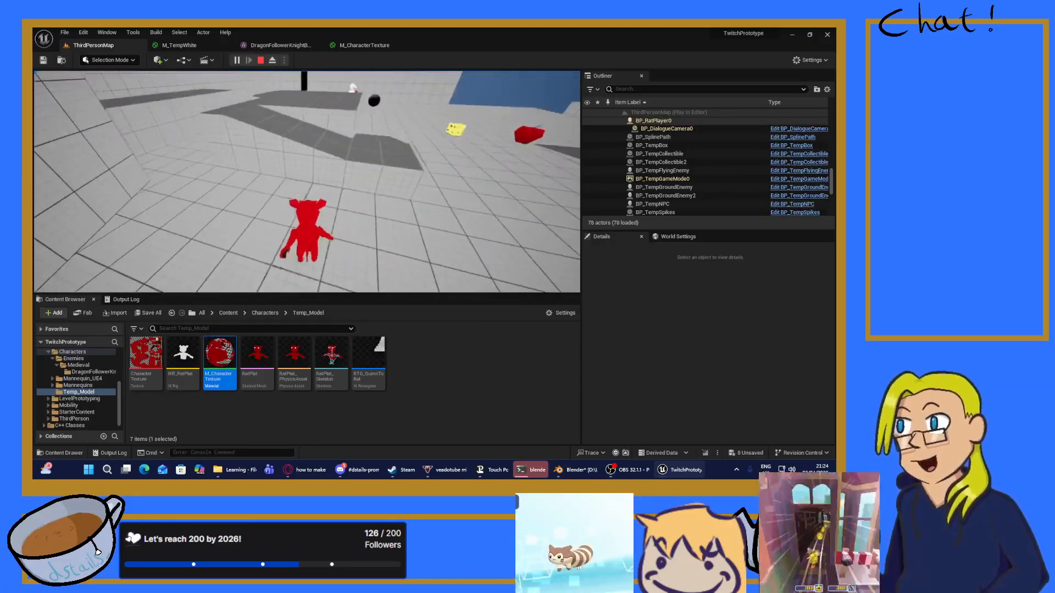
pyautogui.press('Escape')
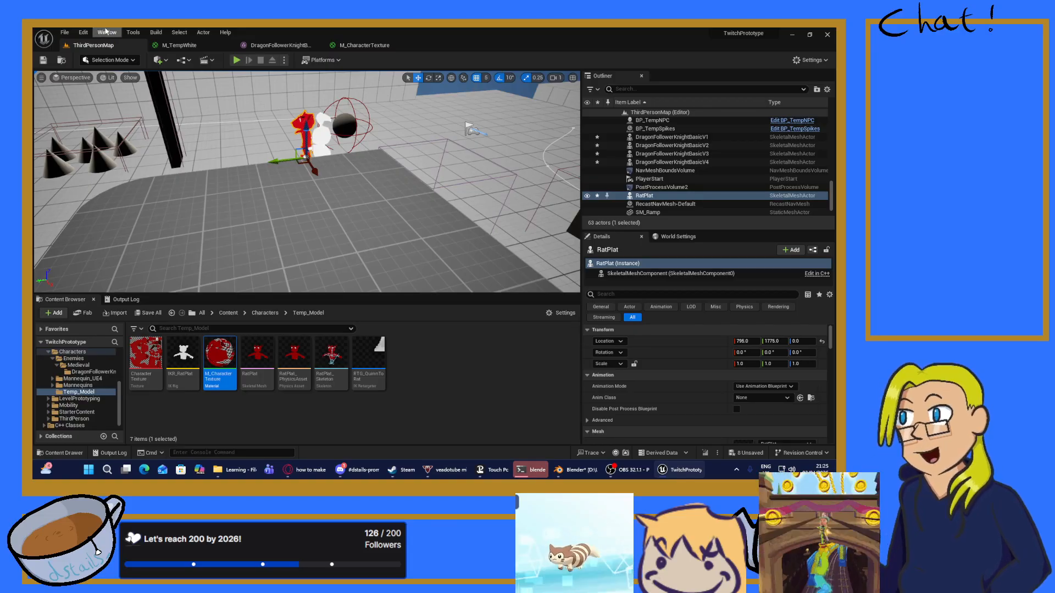
# Step: Start another play session and walk the rat around near the white knight and the placed RatPlat to compare the characters
pyautogui.click(237, 60)
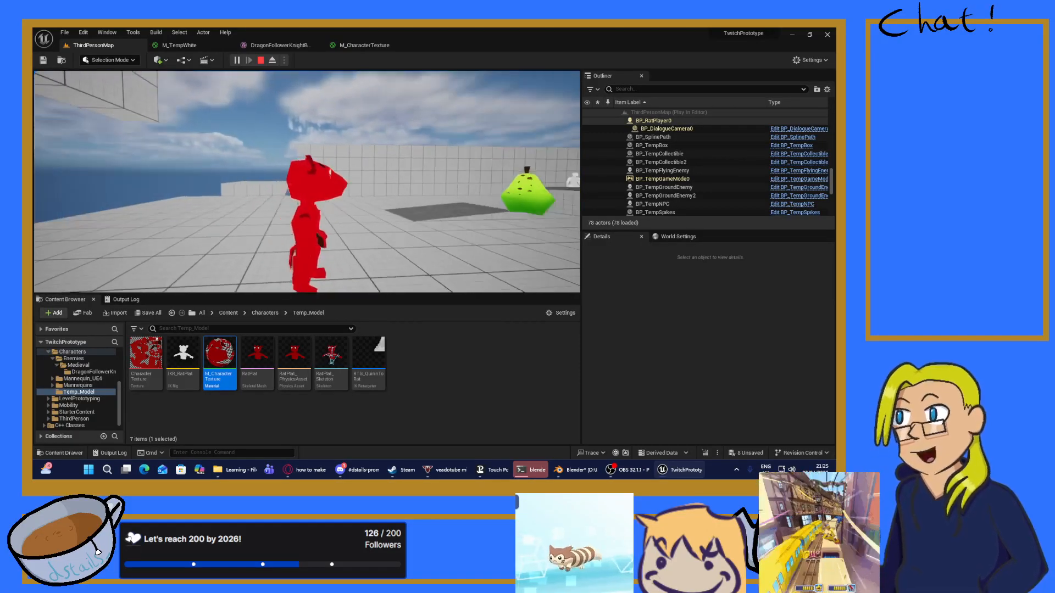
pyautogui.press('s')
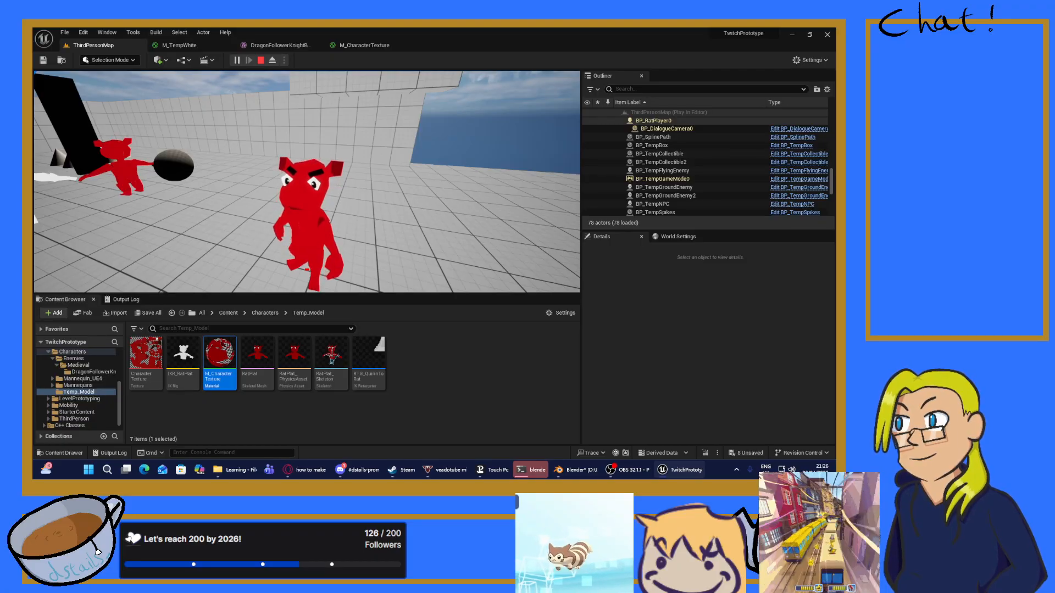
pyautogui.press('w')
pyautogui.press('a')
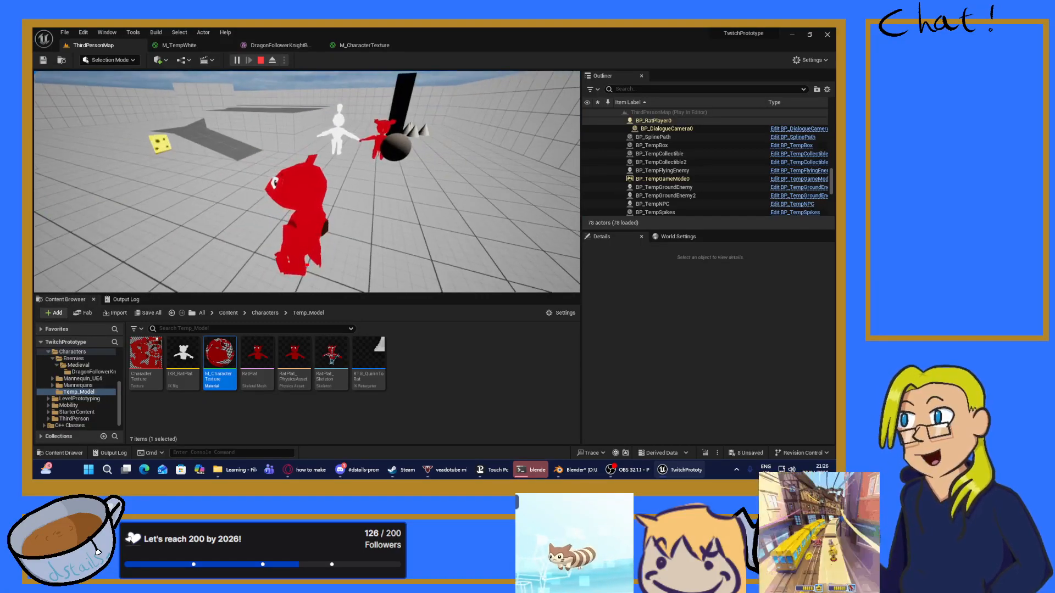
pyautogui.press('w')
pyautogui.press('w')
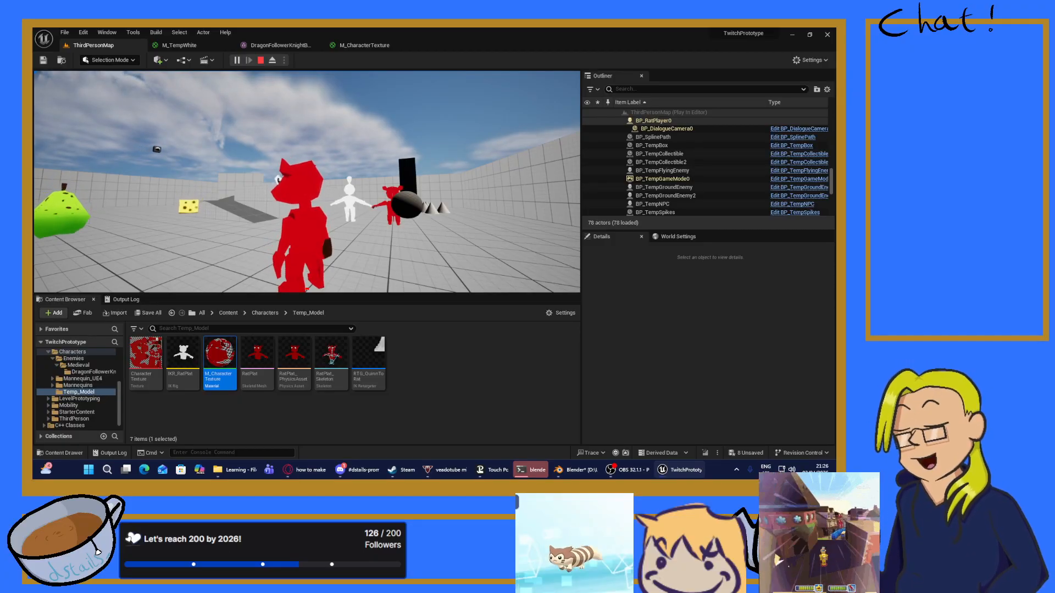
pyautogui.press('w')
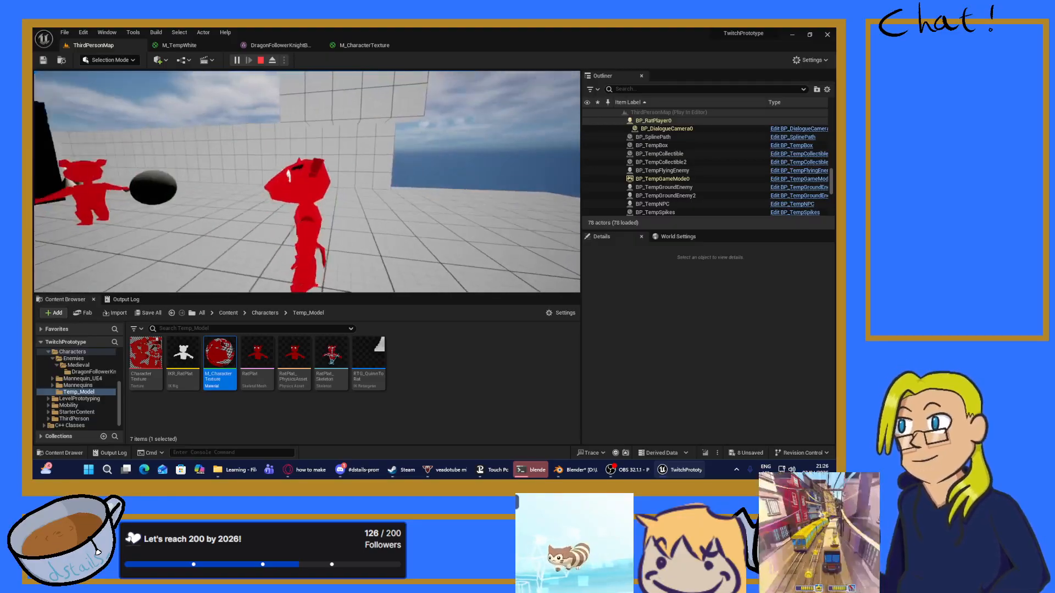
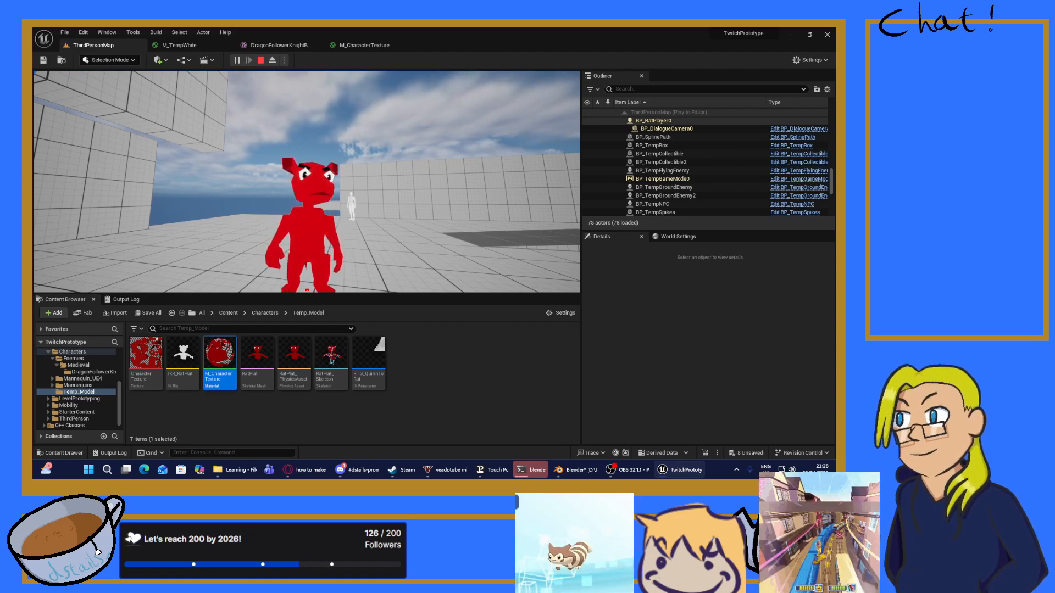
# Step: Move the rat in different directions near the white humanoid figure, examining it from the side and up close, and run across the level
pyautogui.press('d')
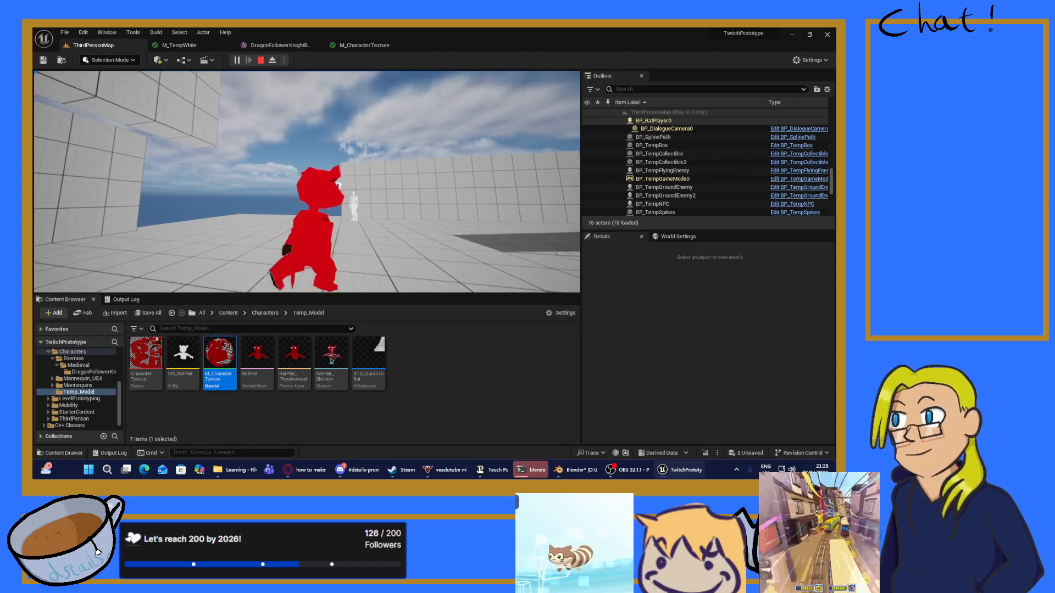
pyautogui.press('w')
pyautogui.press('d')
pyautogui.press('s')
pyautogui.press('d')
pyautogui.press('a')
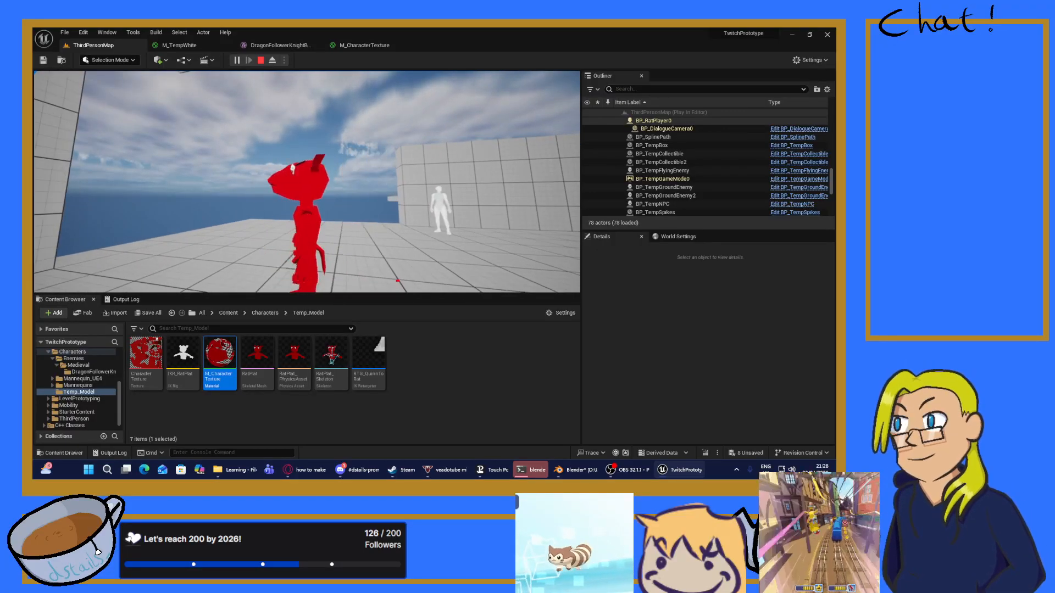
pyautogui.press('d')
pyautogui.press('a')
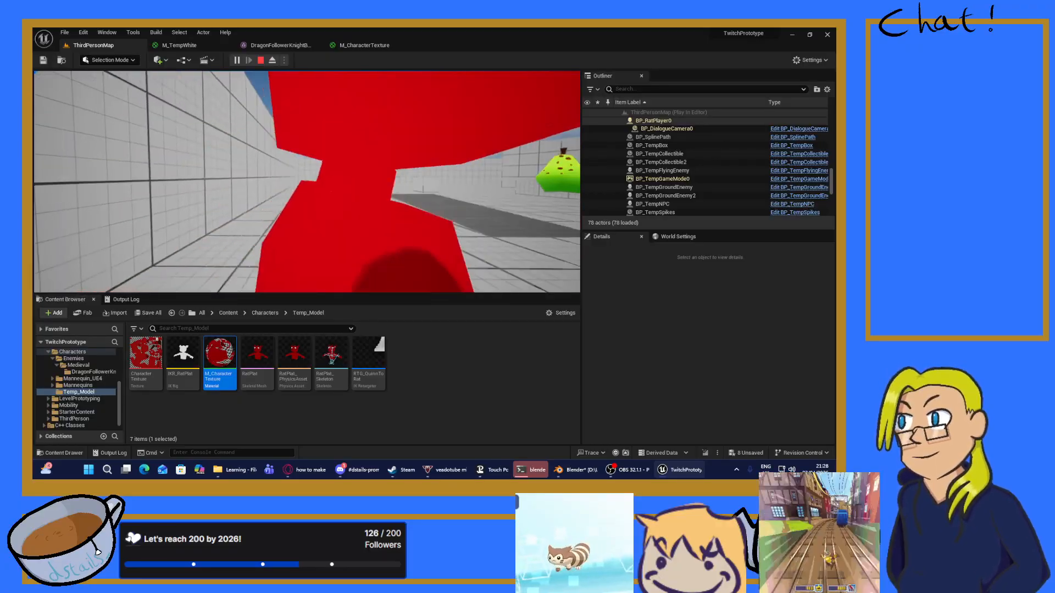
pyautogui.press('w')
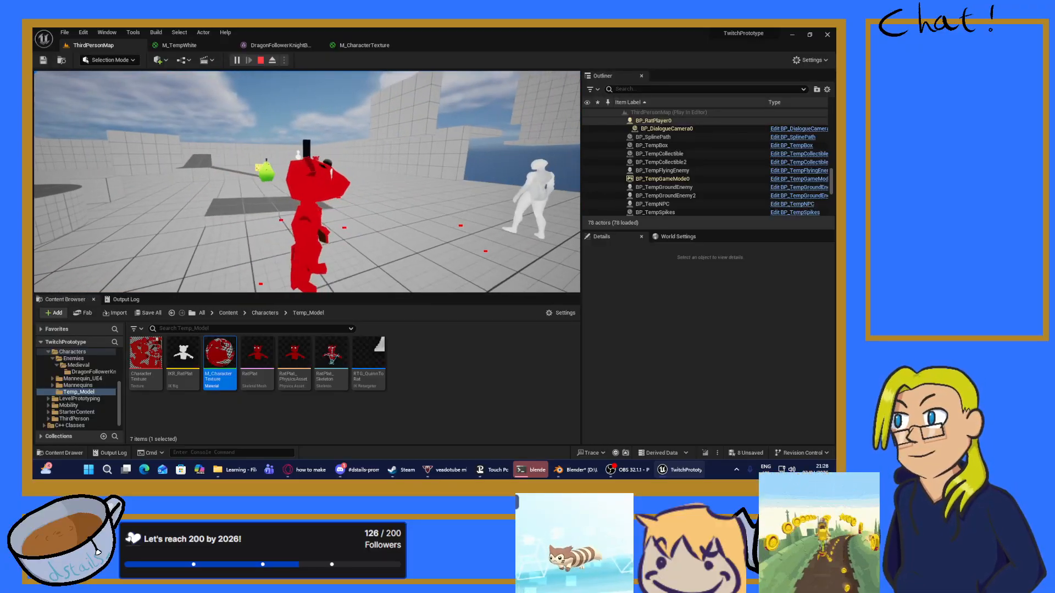
pyautogui.press('d')
pyautogui.press('d')
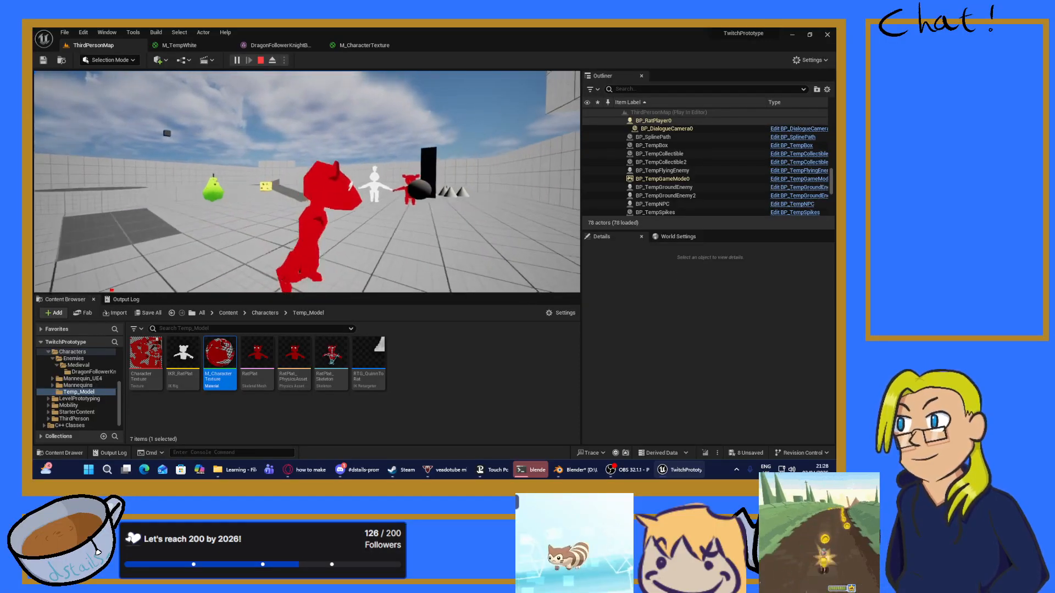
pyautogui.press('w')
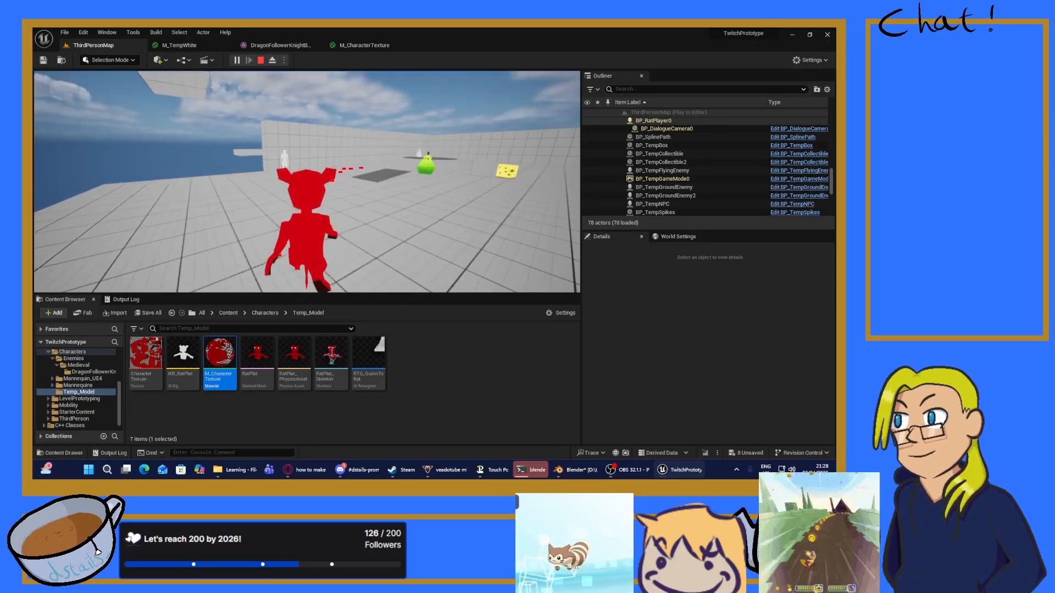
# Step: Run the rat character forward through the level to check its look, and end the play session
pyautogui.press('w')
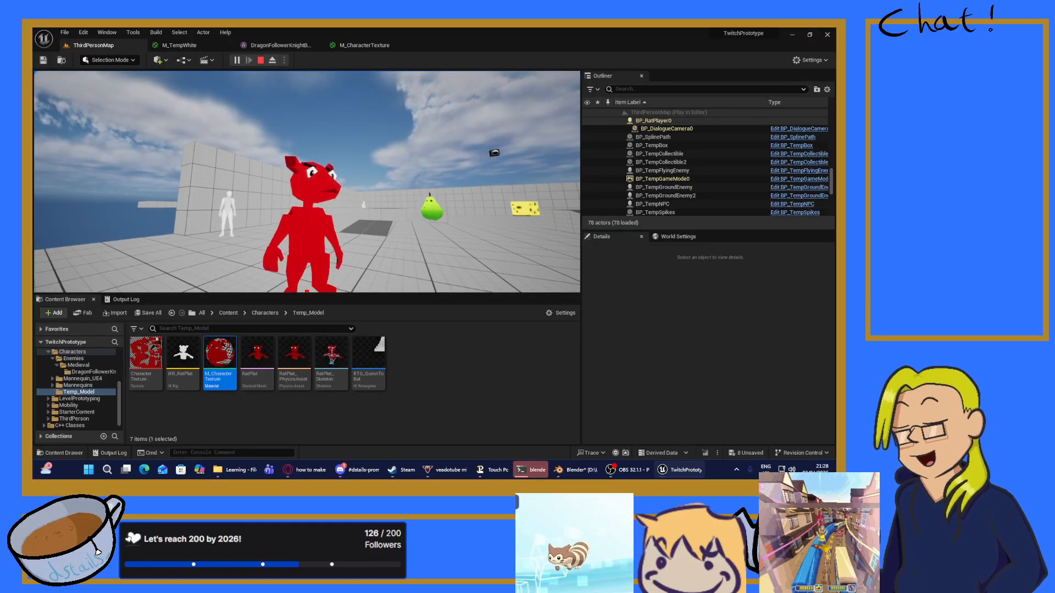
pyautogui.press('w')
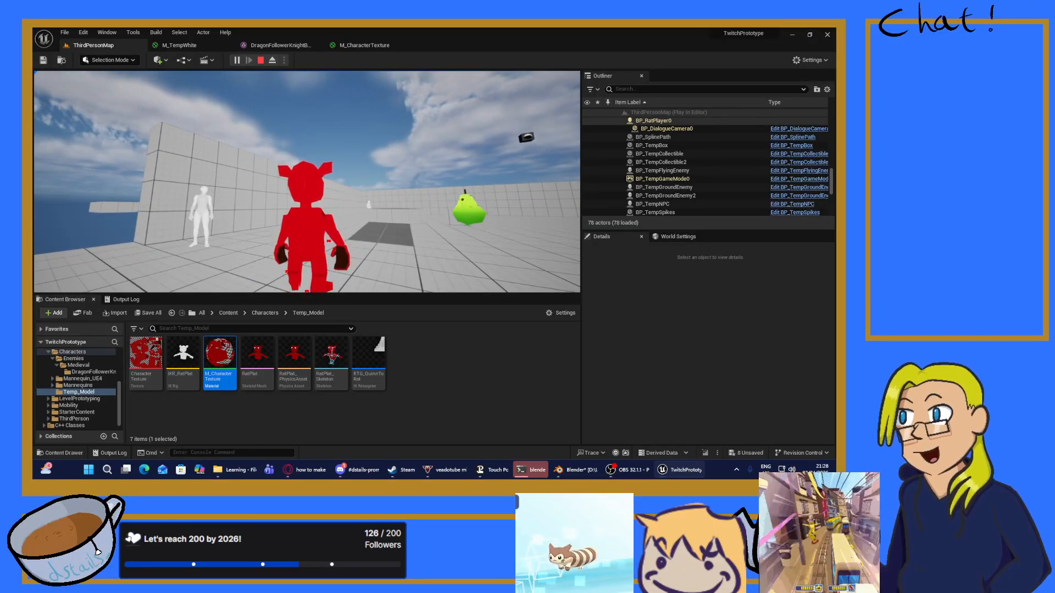
pyautogui.press('Escape')
# Step: Switch to Blender and put the knight's armature into Pose Mode
pyautogui.click(577, 469)
pyautogui.moveTo(280, 254); pyautogui.dragTo(312, 177, button='middle')
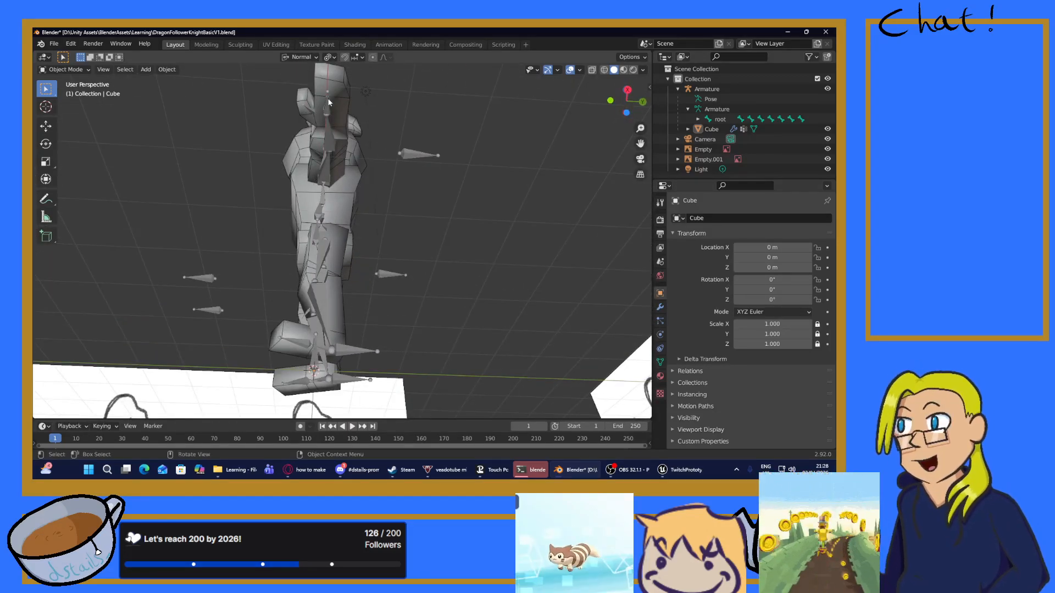
pyautogui.moveTo(329, 100)
pyautogui.mouseDown(button='middle')
pyautogui.moveTo(336, 180)
pyautogui.moveTo(363, 236)
pyautogui.mouseUp(button='middle')
pyautogui.moveTo(395, 302); pyautogui.dragTo(356, 338, button='middle')
pyautogui.click(355, 341)
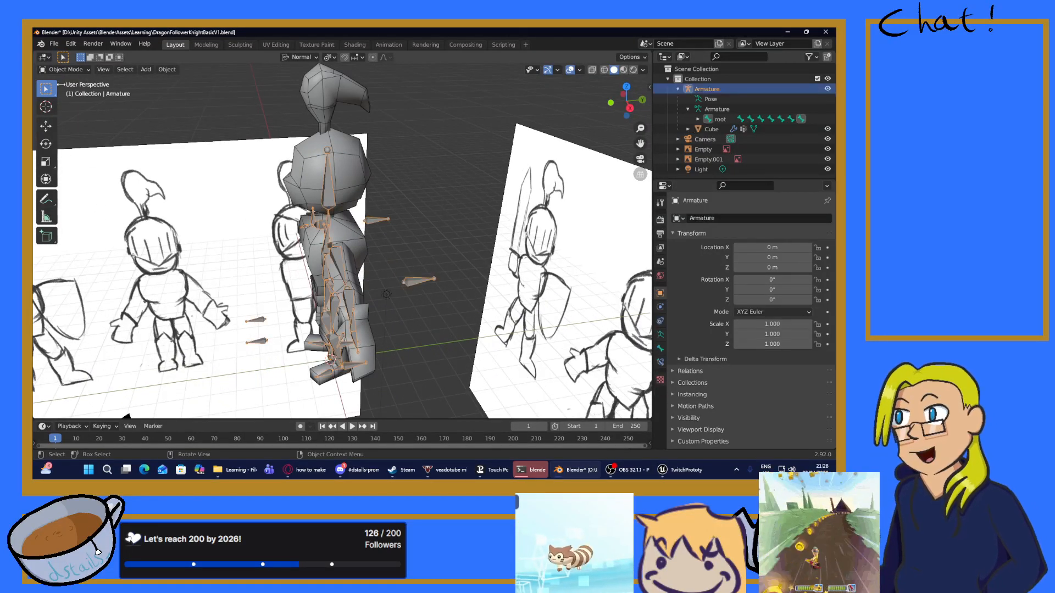
pyautogui.click(63, 69)
pyautogui.click(62, 105)
# Step: Try rotating the knight's left hand bone and undo the rotation
pyautogui.click(358, 345)
pyautogui.moveTo(358, 345); pyautogui.dragTo(308, 330, button='middle')
pyautogui.press('r')
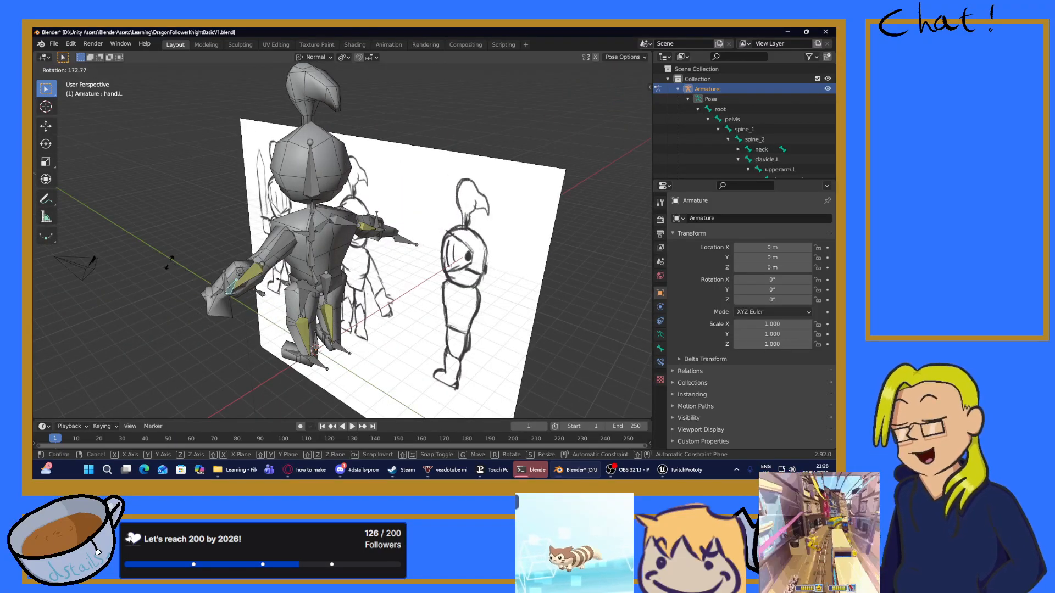
pyautogui.click(266, 326)
pyautogui.hotkey('ctrl', 'z')
# Step: Rotate the knight's left thumb bone and check the hand's deformation from several angles
pyautogui.moveTo(266, 325); pyautogui.dragTo(383, 190, button='middle')
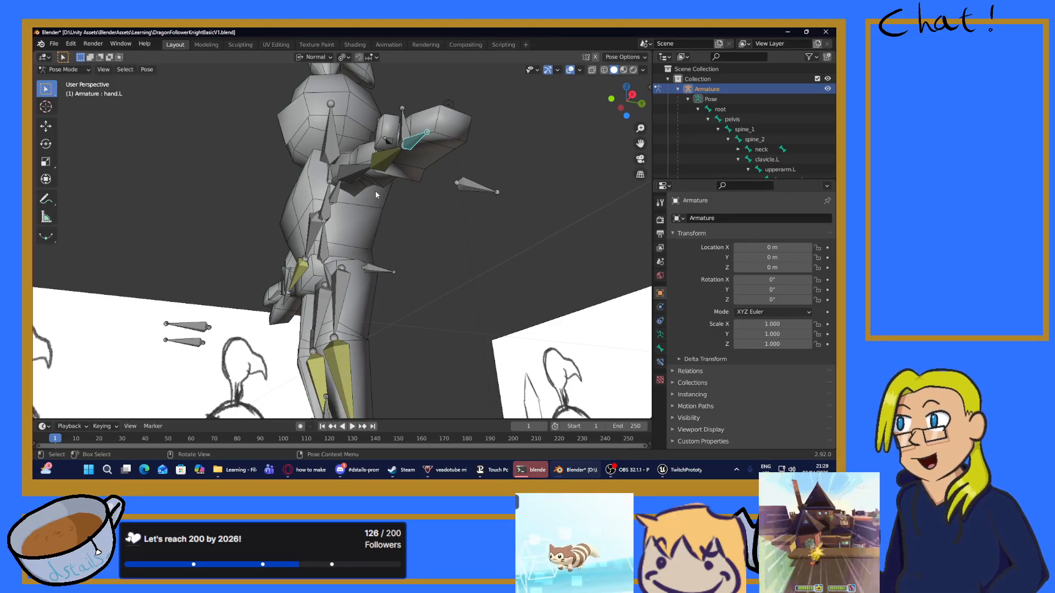
pyautogui.scroll(1, 400, 181)
pyautogui.scroll(-2, 420, 102)
pyautogui.scroll(2, 423, 101)
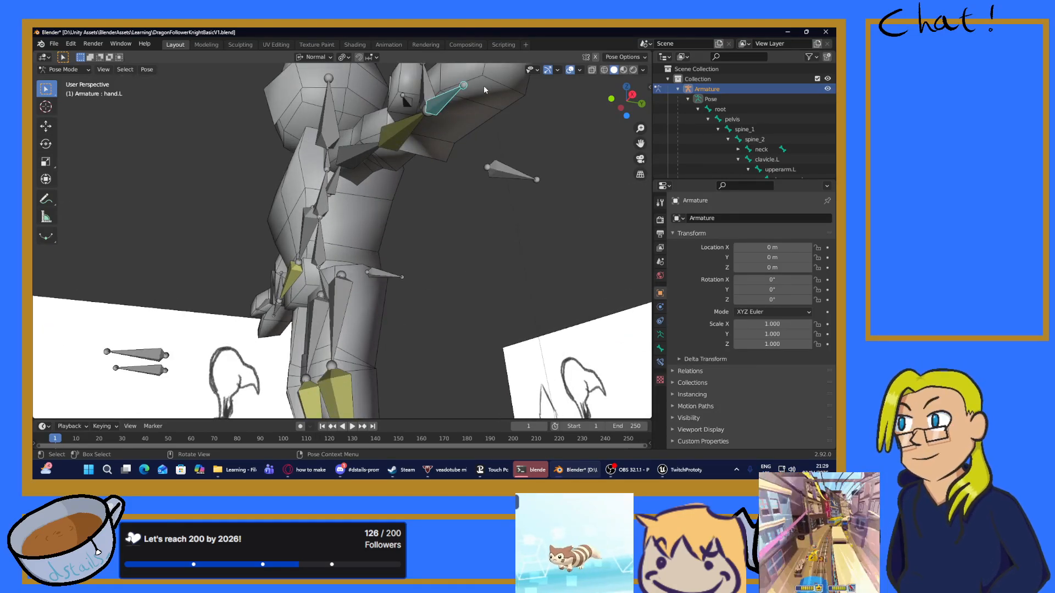
pyautogui.moveTo(482, 88); pyautogui.dragTo(364, 215, button='middle')
pyautogui.scroll(-4, 388, 106)
pyautogui.moveTo(335, 291); pyautogui.dragTo(363, 312, button='middle')
pyautogui.click(328, 322)
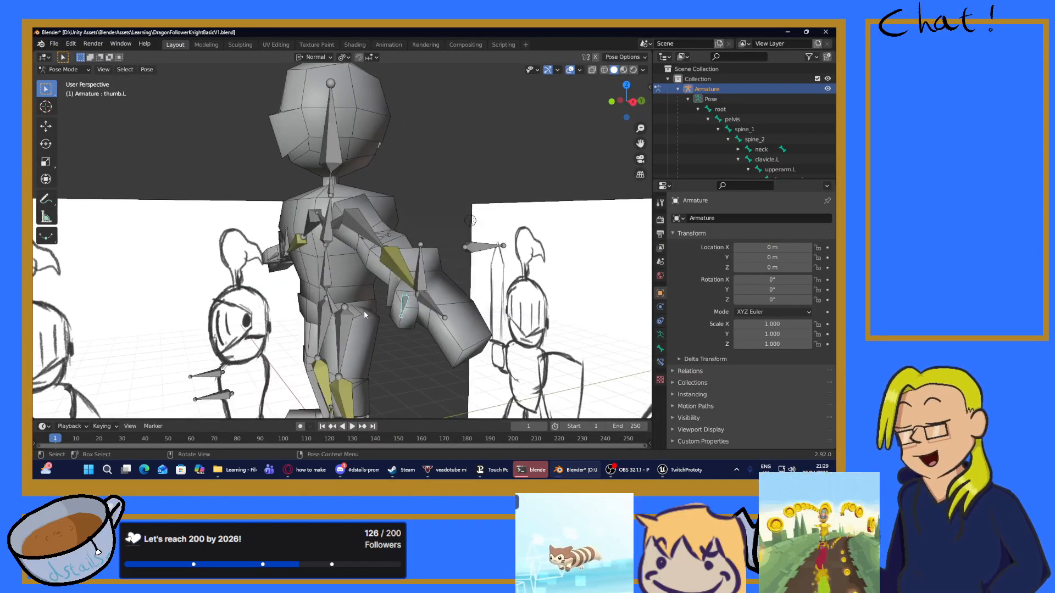
pyautogui.press('r')
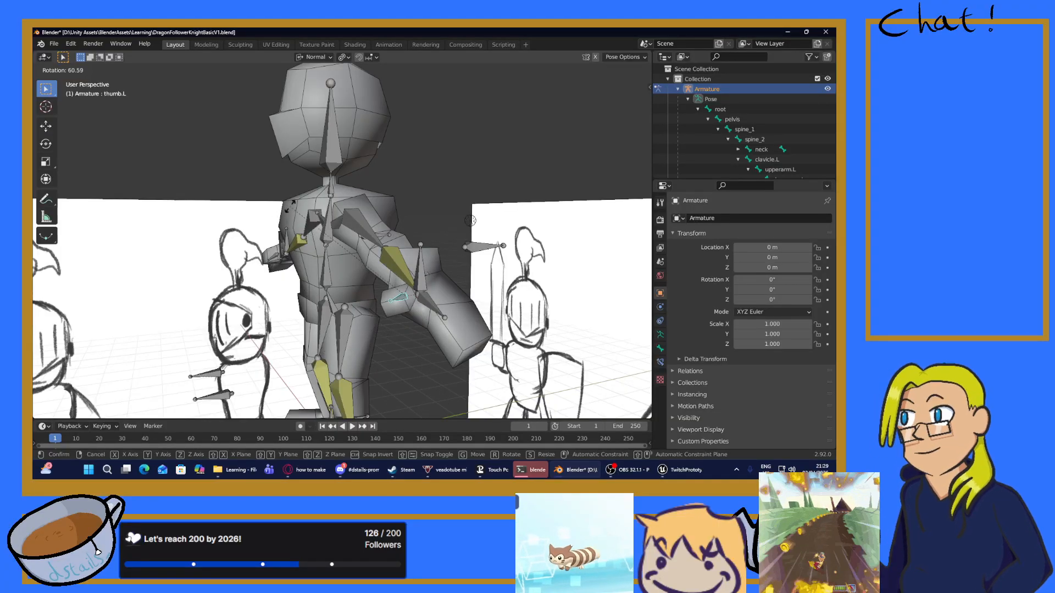
pyautogui.click(333, 282)
pyautogui.moveTo(333, 283); pyautogui.dragTo(478, 267, button='middle')
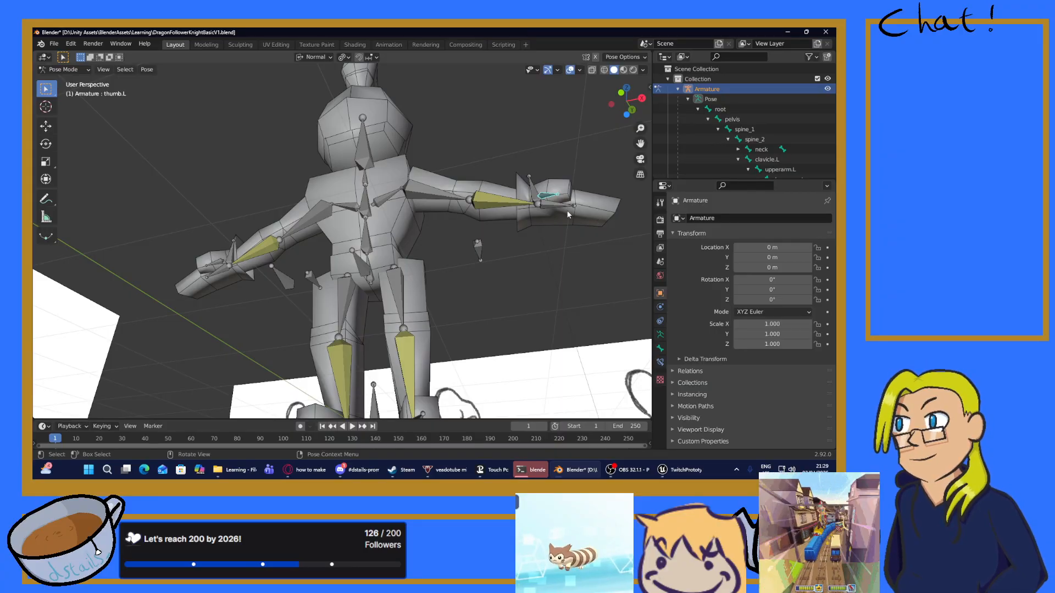
pyautogui.moveTo(559, 207)
pyautogui.mouseDown(button='middle')
pyautogui.moveTo(424, 298)
pyautogui.moveTo(442, 279)
pyautogui.moveTo(418, 284)
pyautogui.moveTo(440, 292)
pyautogui.moveTo(535, 212)
pyautogui.moveTo(414, 296)
pyautogui.mouseUp(button='middle')
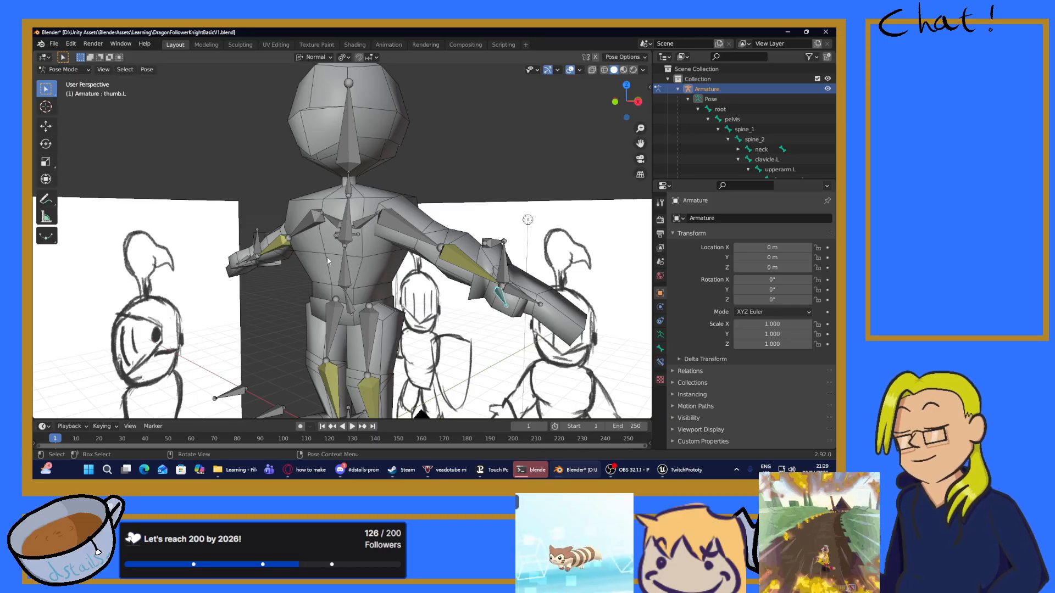
# Step: Save the knight file and open the recent file RatPlatV2.blend
pyautogui.hotkey('ctrl', 's')
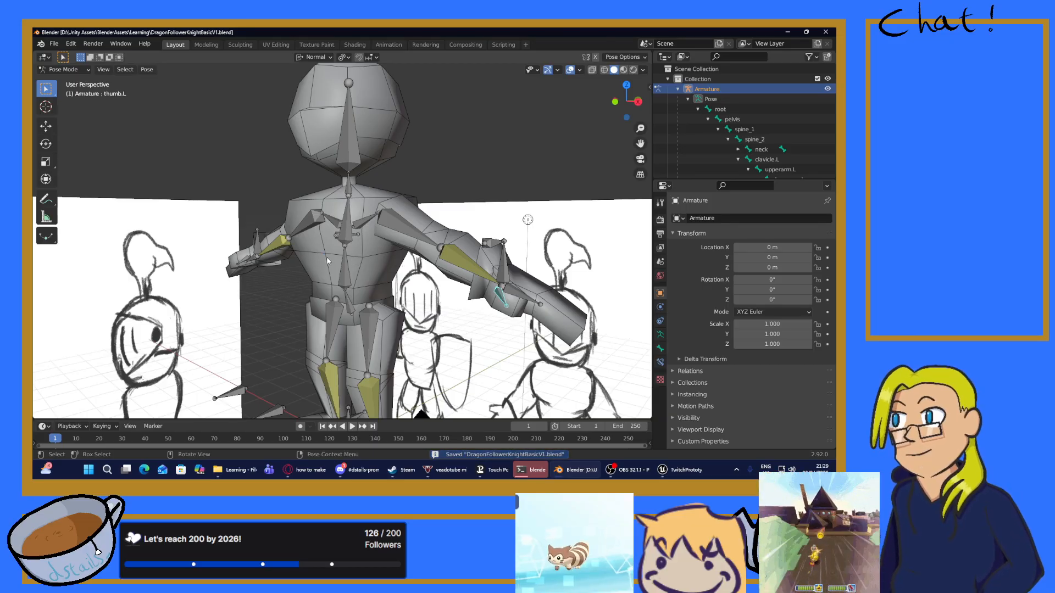
pyautogui.moveTo(325, 270); pyautogui.dragTo(264, 231, button='middle')
pyautogui.click(54, 43)
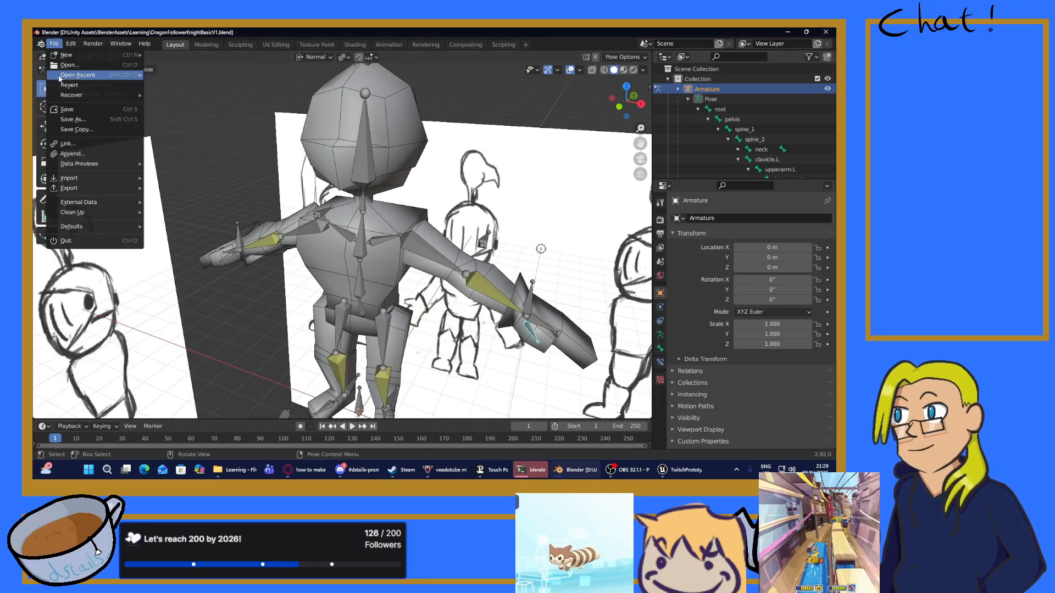
pyautogui.moveTo(90, 74)
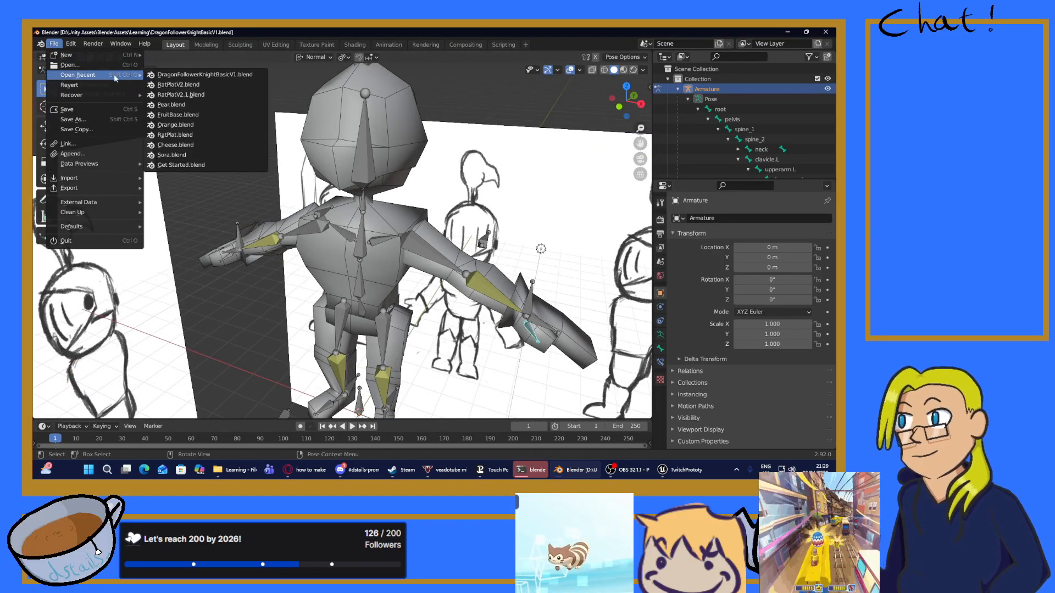
pyautogui.click(204, 89)
# Step: Put the rat's armature into Object Mode and display the model in solid shading without X-ray
pyautogui.click(55, 69)
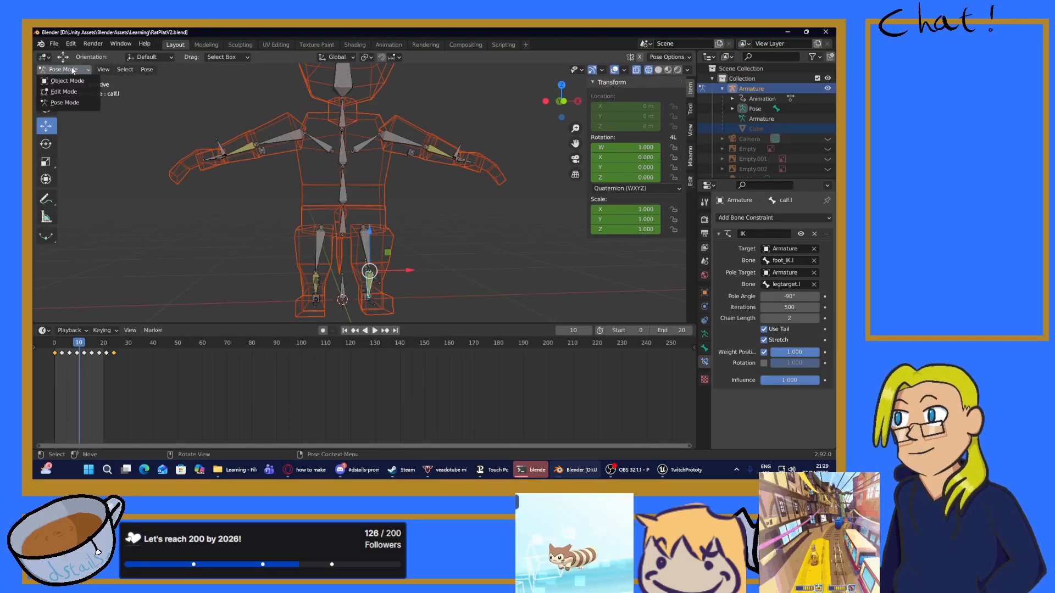
pyautogui.click(55, 82)
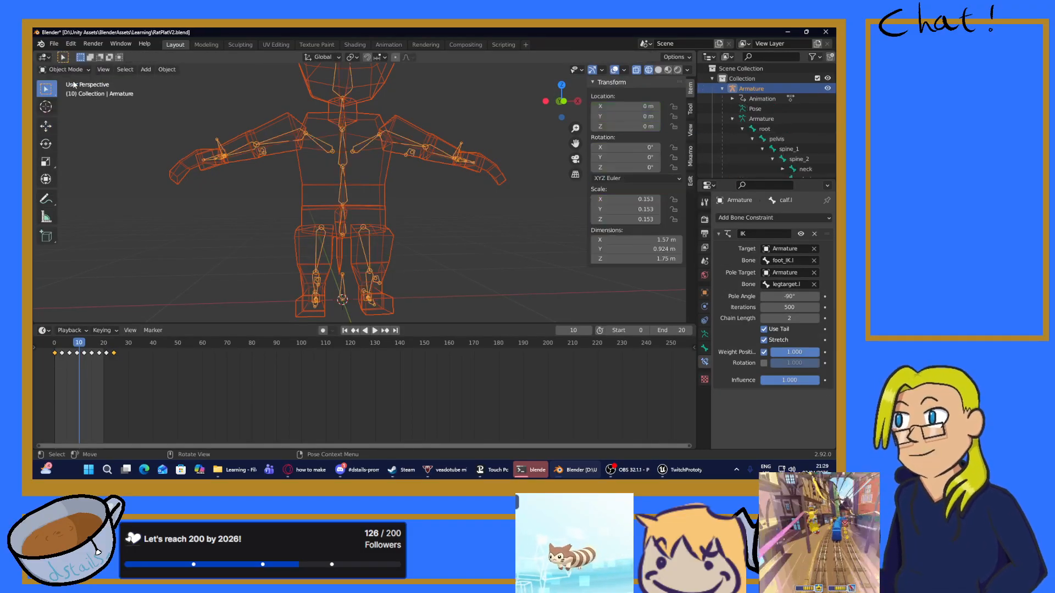
pyautogui.click(659, 70)
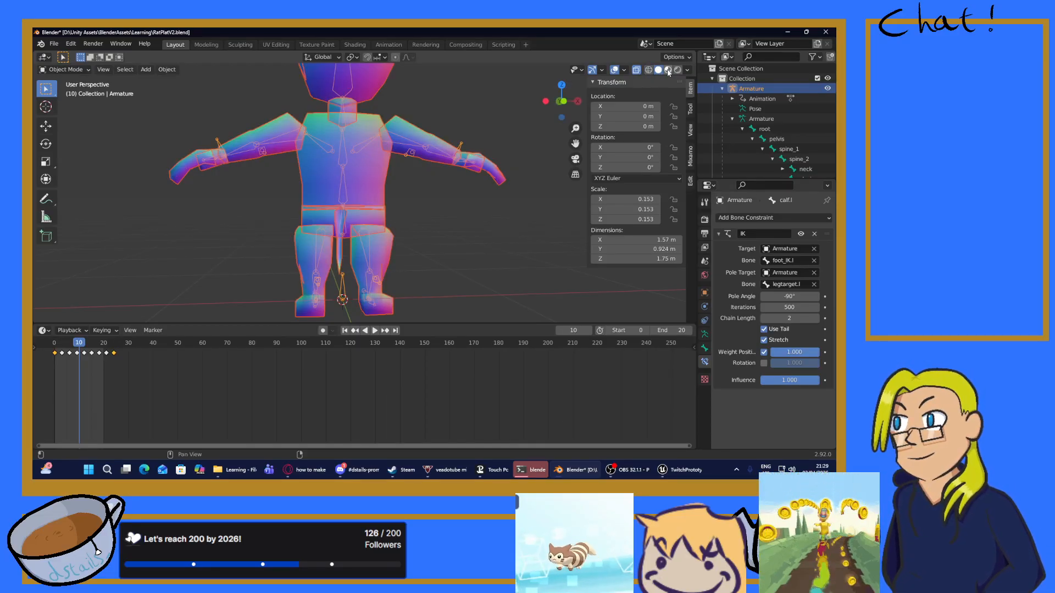
pyautogui.moveTo(489, 126); pyautogui.dragTo(423, 142, button='middle')
pyautogui.click(636, 71)
pyautogui.click(64, 69)
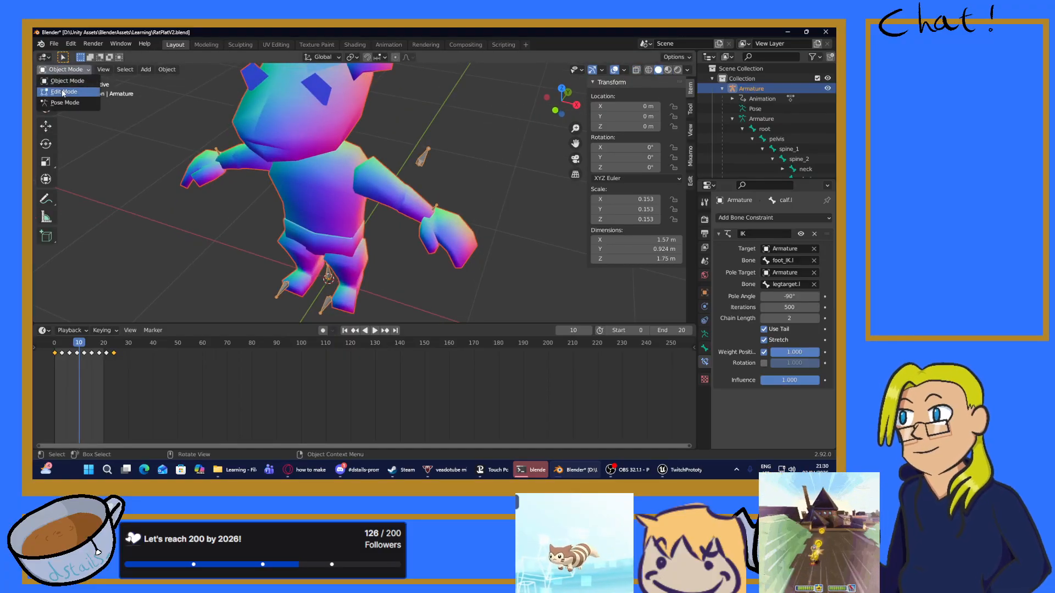
pyautogui.click(63, 92)
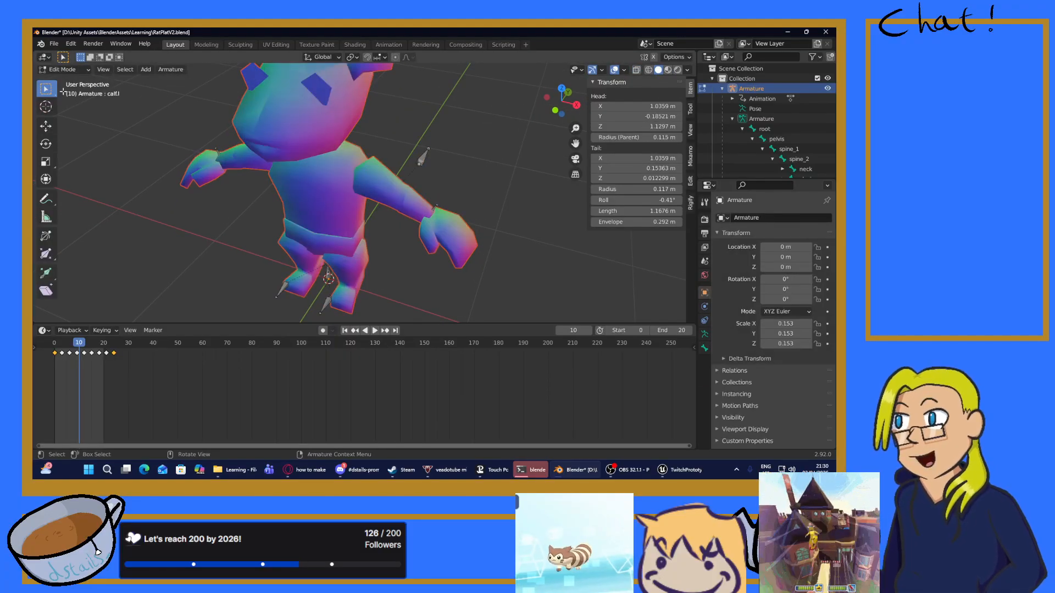
pyautogui.click(647, 70)
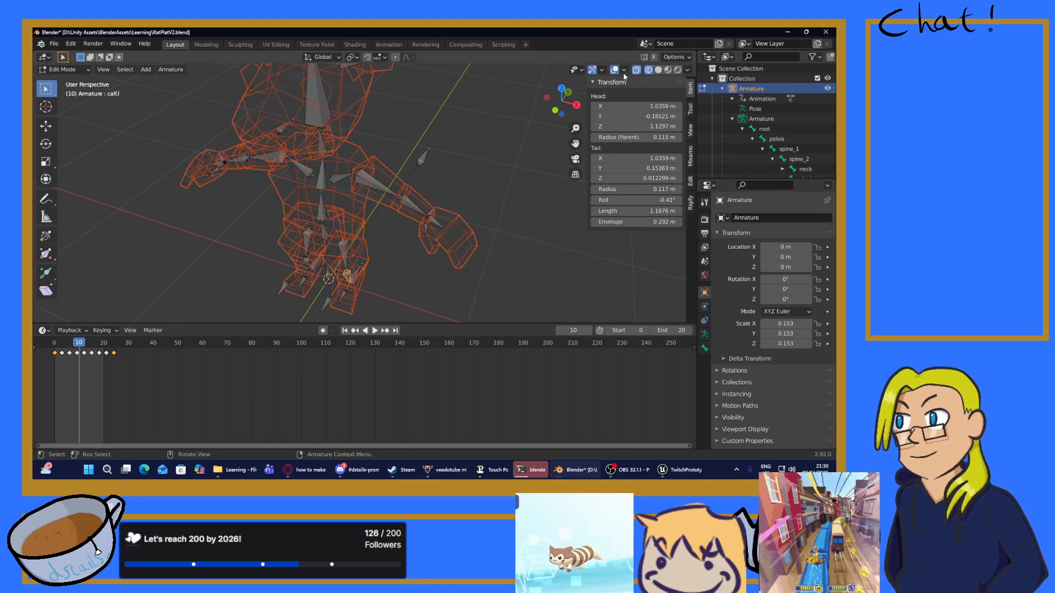
pyautogui.click(658, 70)
pyautogui.moveTo(365, 114); pyautogui.dragTo(303, 94, button='middle')
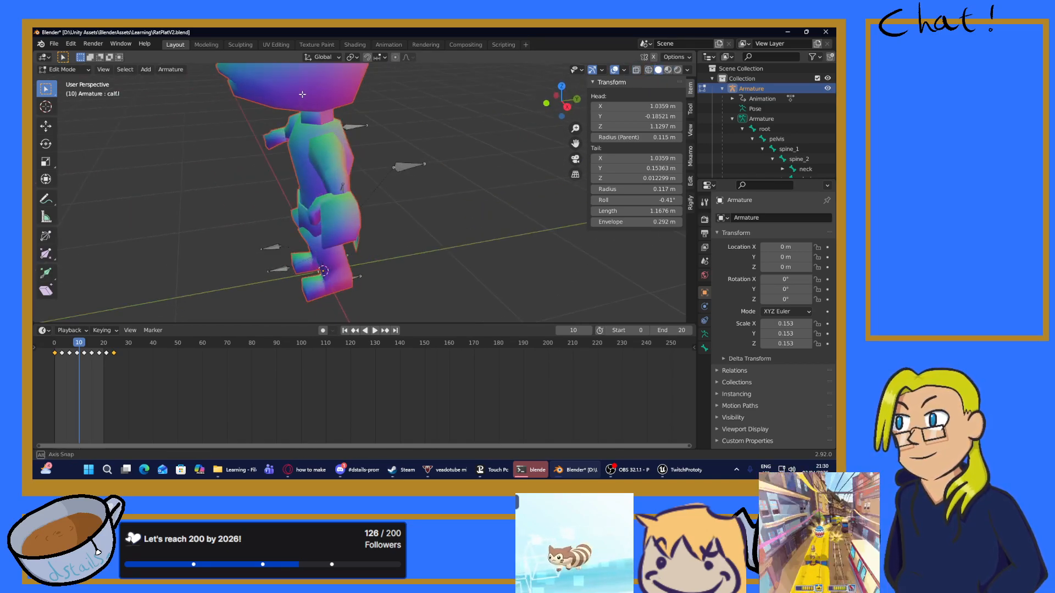
pyautogui.scroll(-5, 301, 94)
pyautogui.click(63, 71)
pyautogui.click(59, 80)
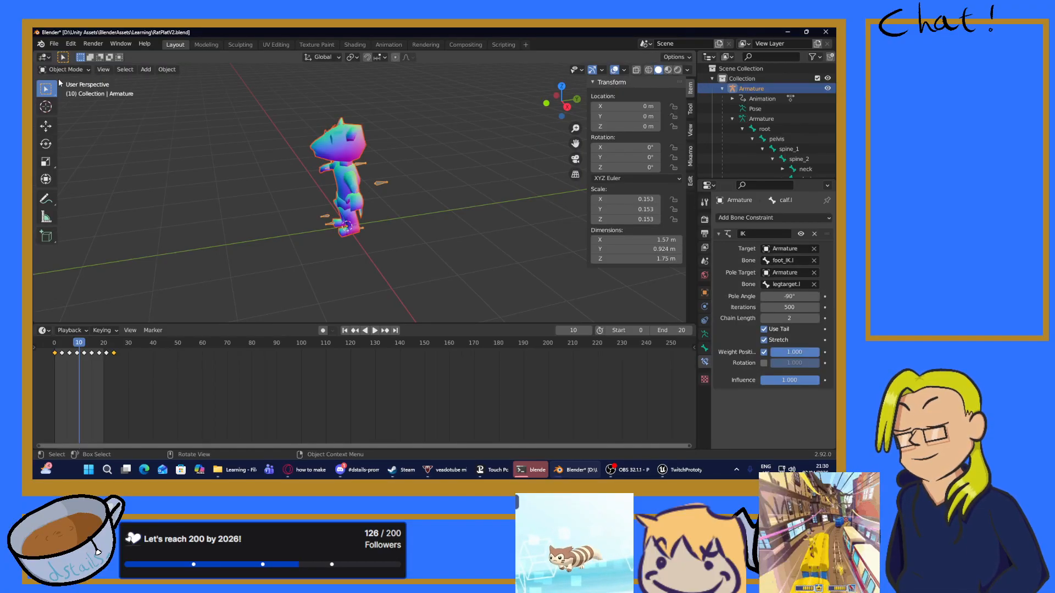
# Step: Select the rat's body mesh, enter Edit Mode and deselect all of its geometry
pyautogui.click(446, 108)
pyautogui.moveTo(446, 107); pyautogui.dragTo(195, 117, button='middle')
pyautogui.click(343, 144)
pyautogui.click(63, 70)
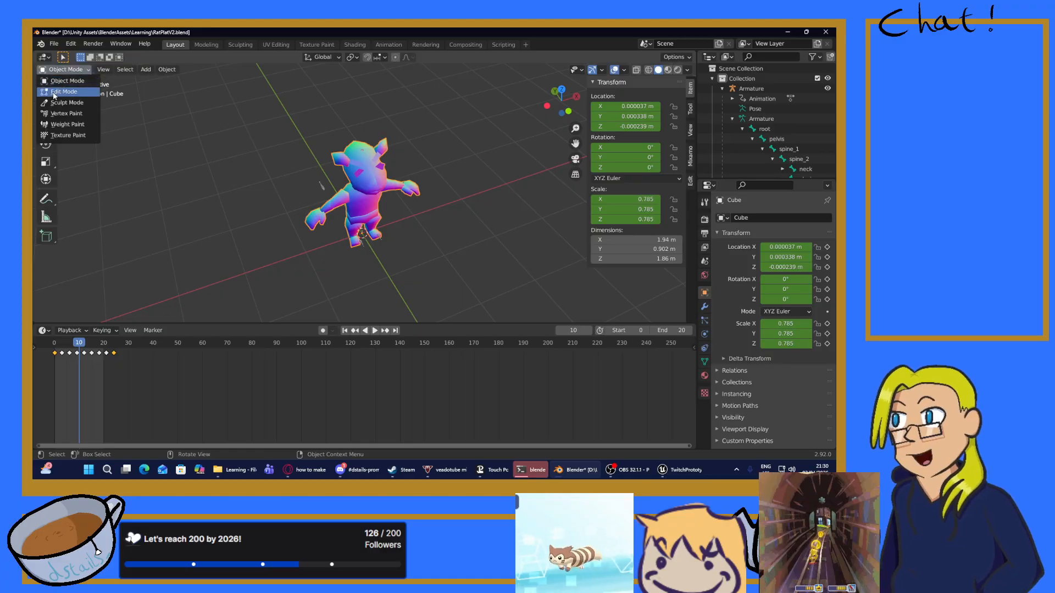
pyautogui.click(64, 92)
pyautogui.scroll(5, 418, 114)
pyautogui.moveTo(418, 114); pyautogui.dragTo(314, 108, button='middle')
pyautogui.hotkey('alt', 'a')
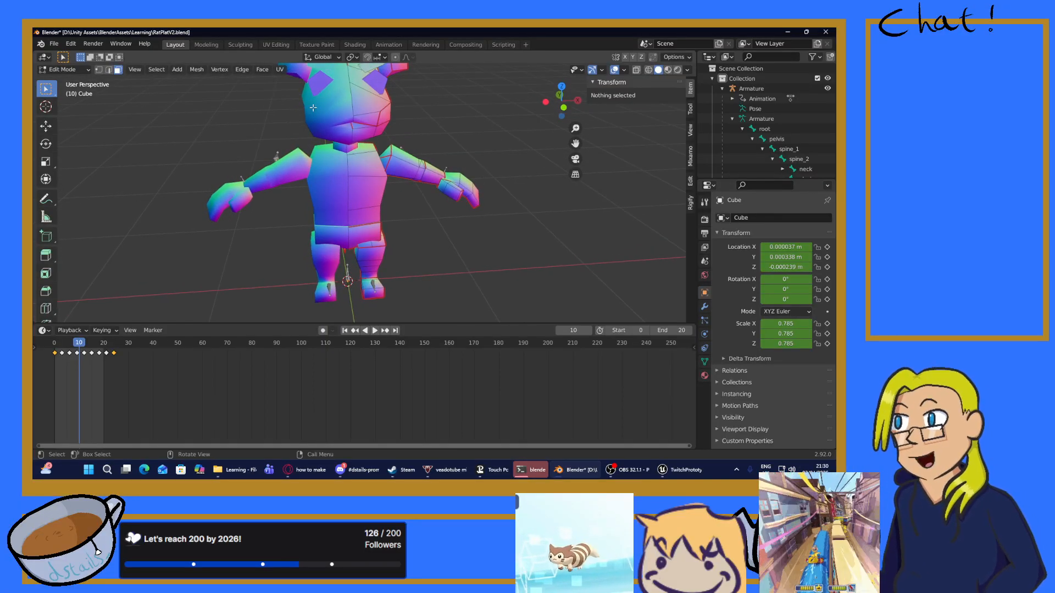
# Step: Examine the topology of the rat's body and arm from several angles
pyautogui.moveTo(379, 144)
pyautogui.mouseDown(button='middle')
pyautogui.moveTo(389, 144)
pyautogui.moveTo(343, 147)
pyautogui.moveTo(374, 135)
pyautogui.mouseUp(button='middle')
pyautogui.scroll(1, 375, 135)
pyautogui.scroll(2, 374, 136)
pyautogui.moveTo(450, 200); pyautogui.dragTo(356, 180, button='middle')
pyautogui.moveTo(336, 183); pyautogui.dragTo(358, 153, button='middle')
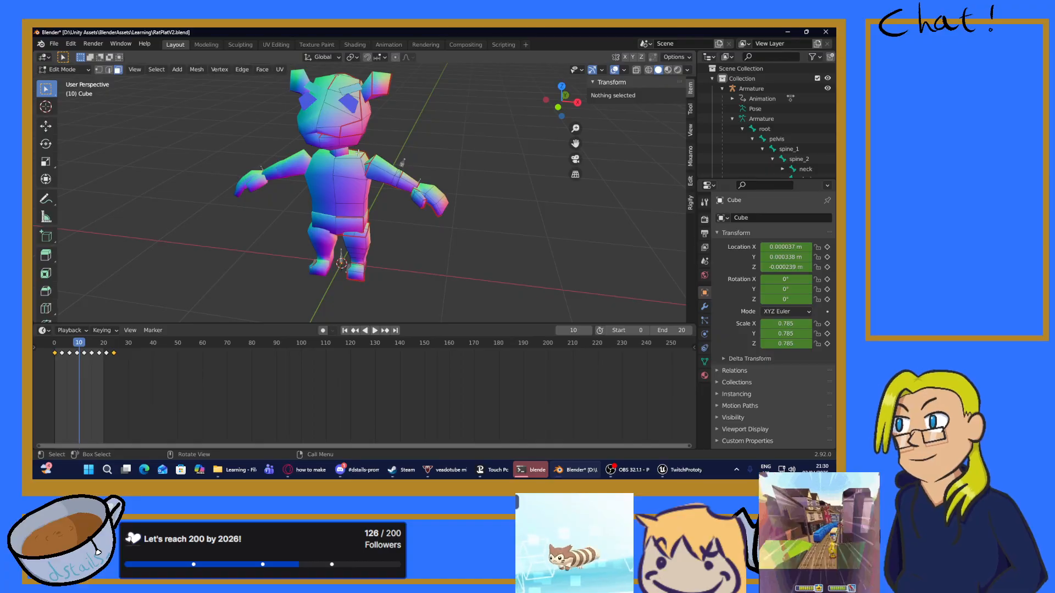
pyautogui.moveTo(358, 153); pyautogui.dragTo(385, 253, button='middle')
pyautogui.scroll(3, 351, 99)
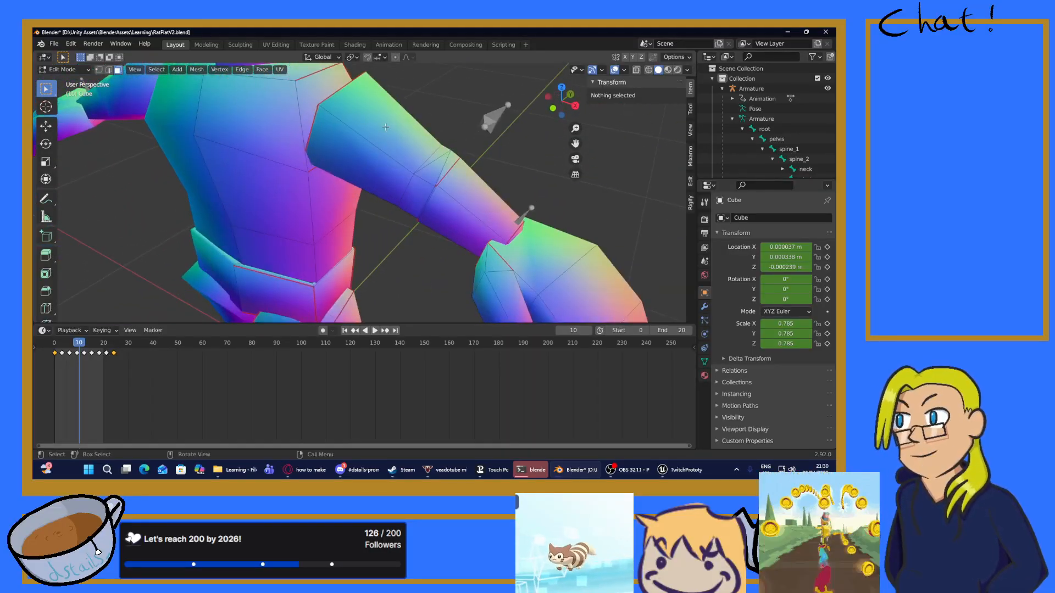
# Step: Select the faces of the rat's left arm, try to create a face from them, and clear the selection
pyautogui.click(377, 130)
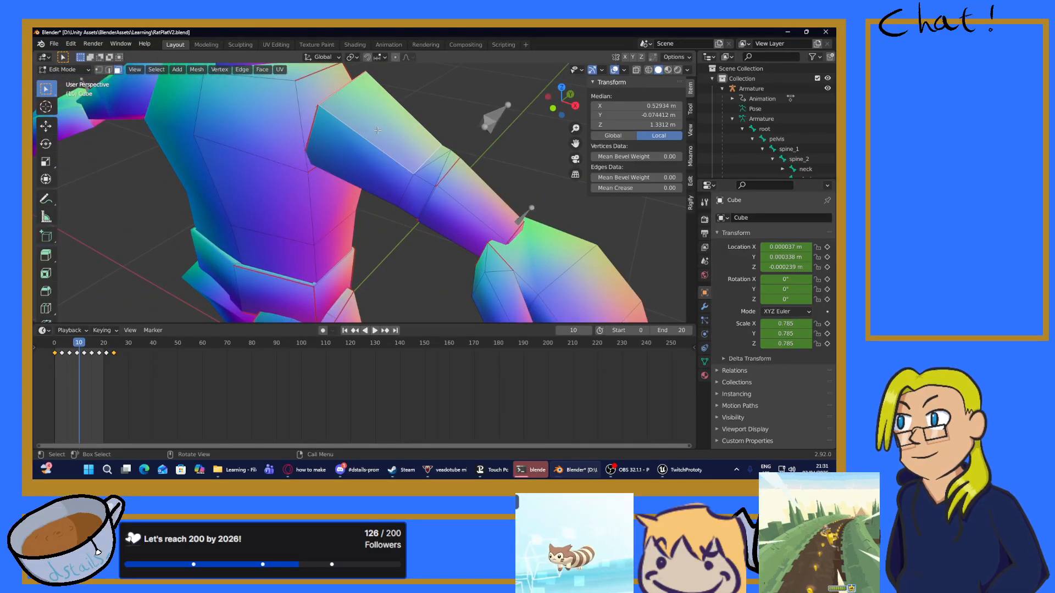
pyautogui.scroll(-5, 384, 143)
pyautogui.scroll(3, 409, 165)
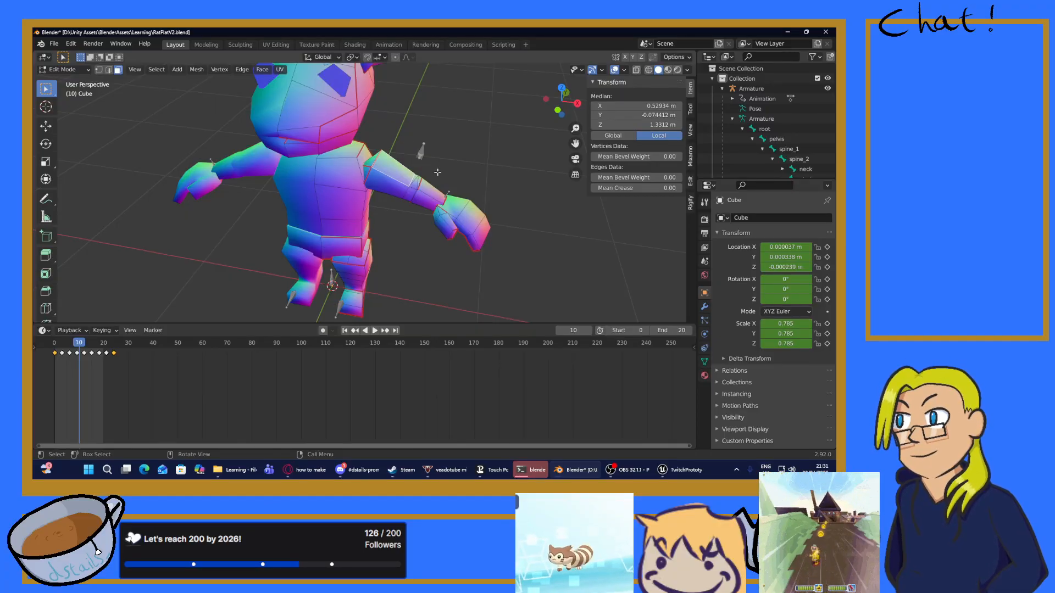
pyautogui.moveTo(367, 120); pyautogui.dragTo(518, 299)
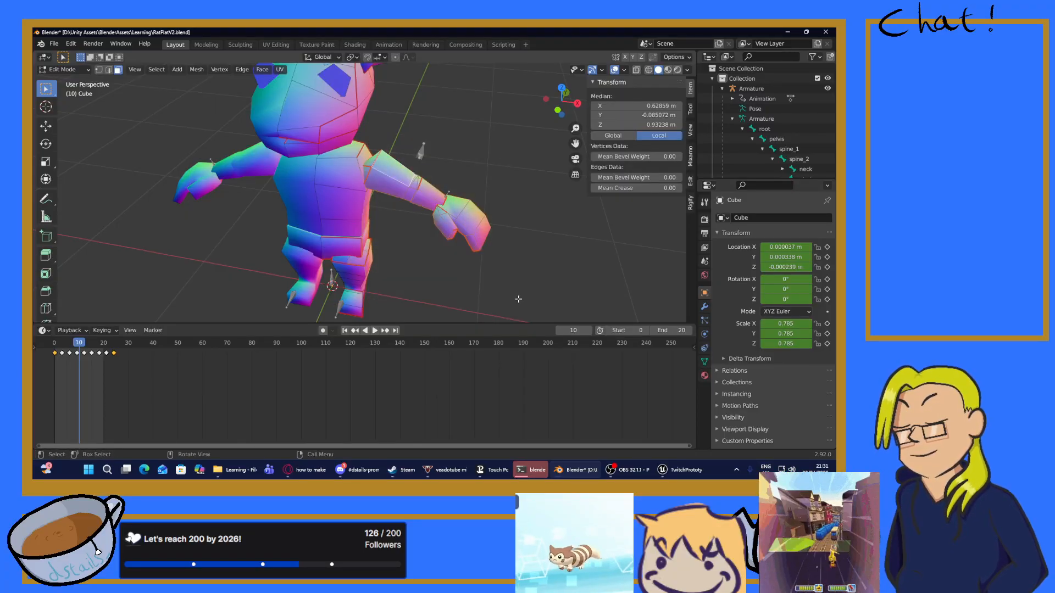
pyautogui.press('f')
pyautogui.click(511, 180)
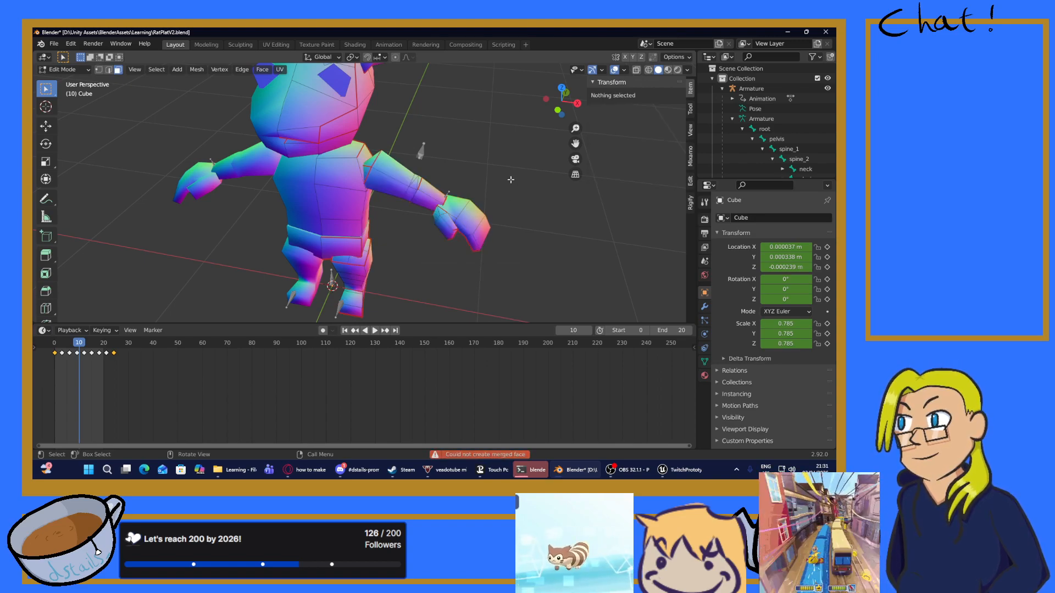
# Step: Select a face on the rat's left upper arm and try to isolate it in local view
pyautogui.moveTo(406, 233); pyautogui.dragTo(274, 296, button='middle')
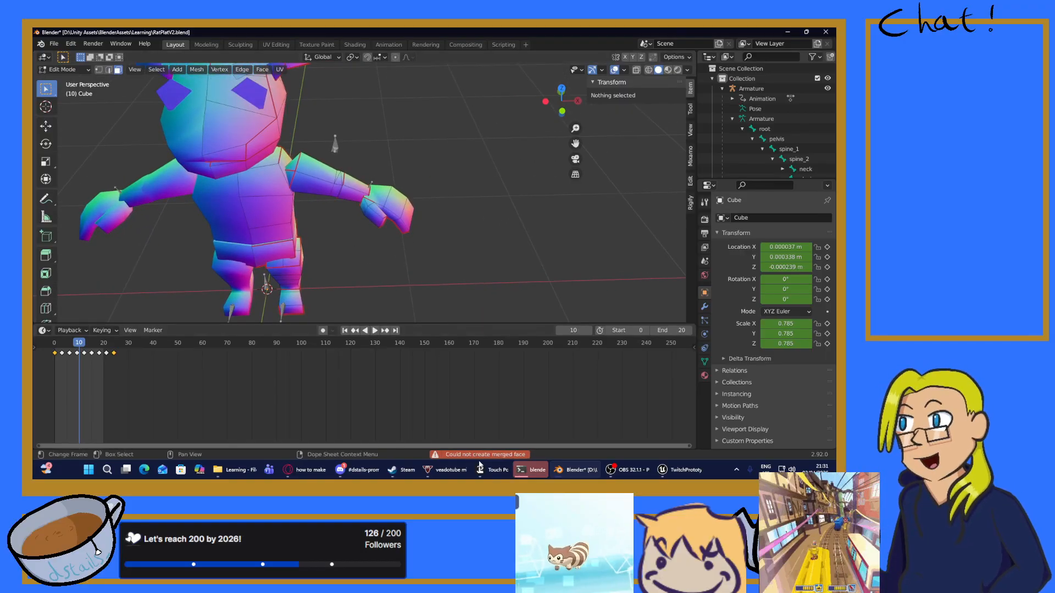
pyautogui.click(306, 474)
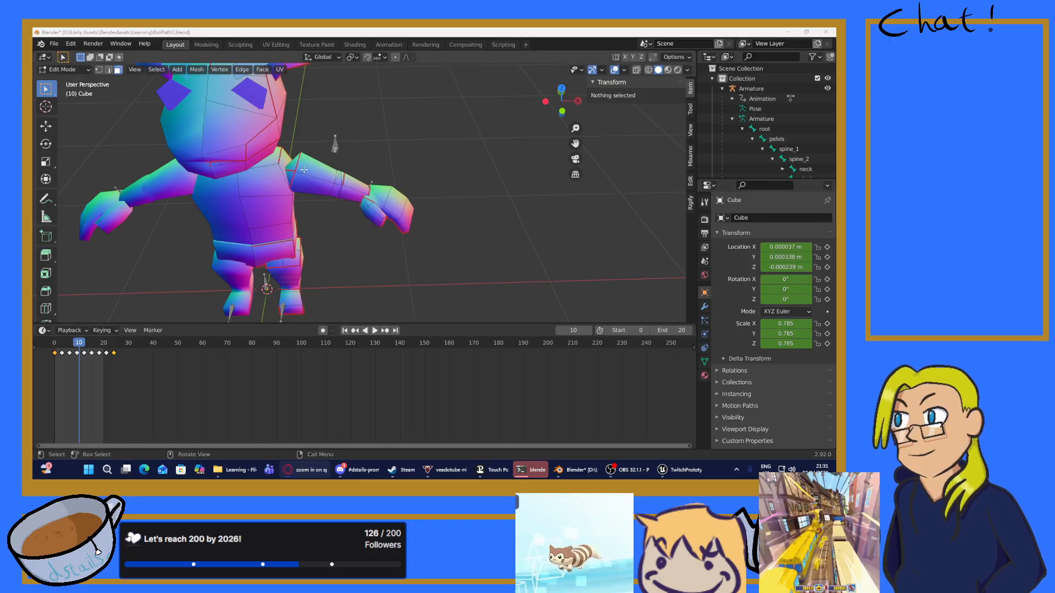
pyautogui.click(314, 194)
pyautogui.press('KP_Divide')
pyautogui.press('KP_Divide')
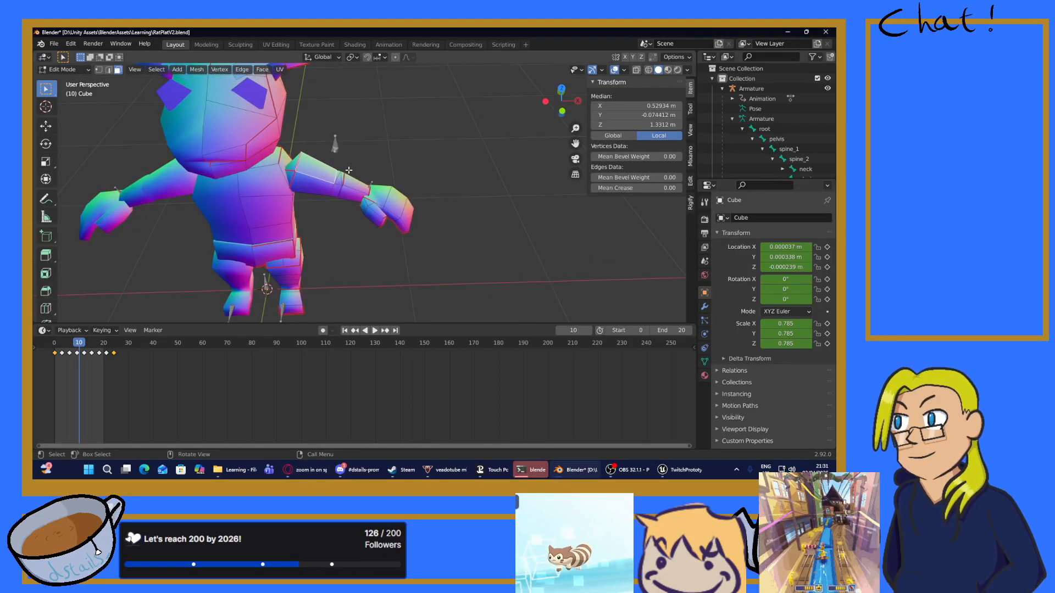
# Step: Examine the rat's left arm and elbow topology from several angles and up close
pyautogui.moveTo(303, 170); pyautogui.dragTo(467, 101, button='middle')
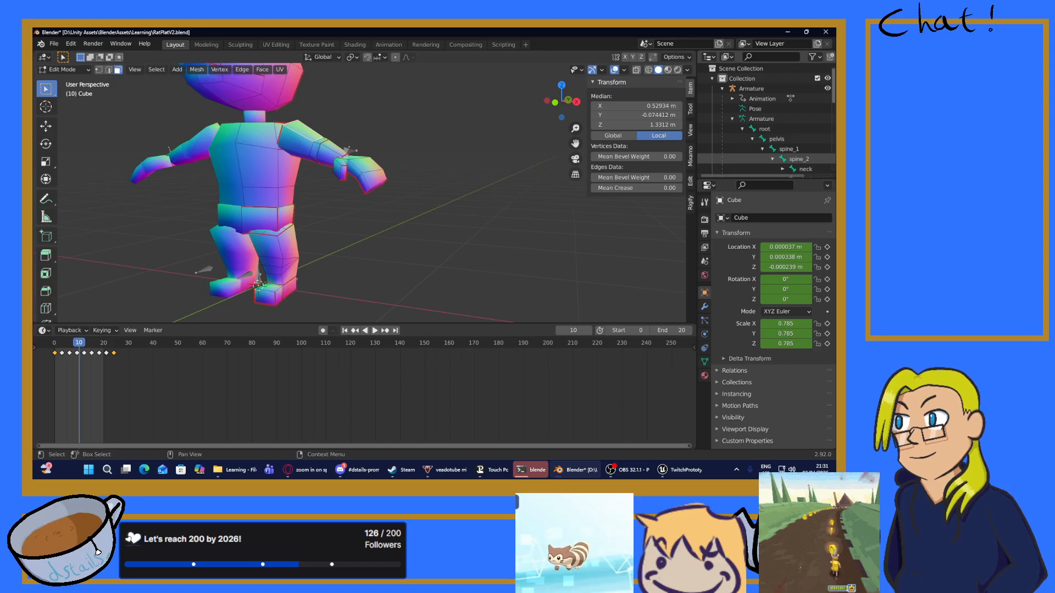
pyautogui.hotkey('alt', 'Tab')
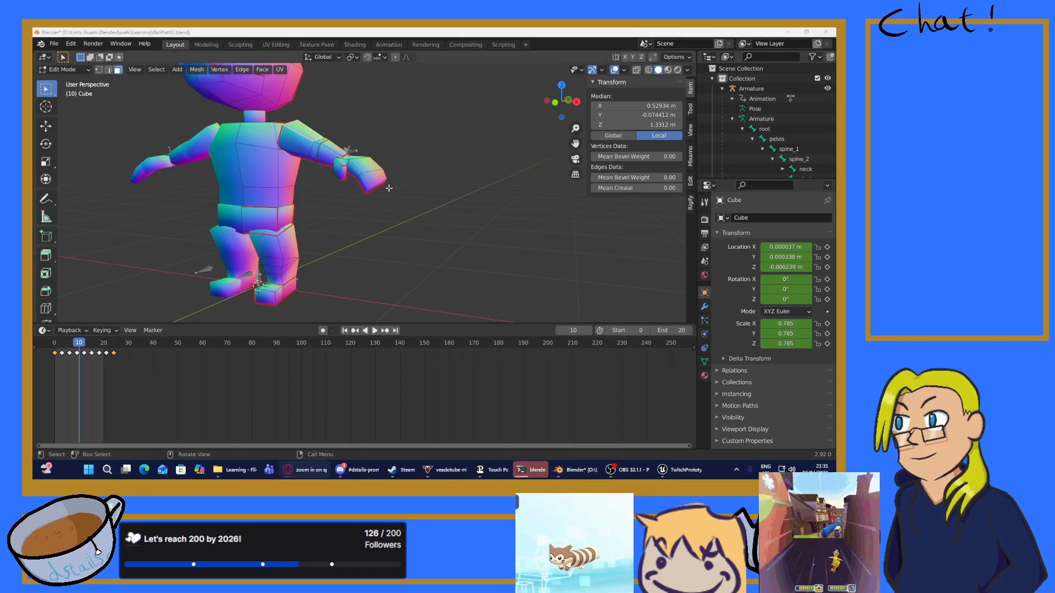
pyautogui.click(387, 32)
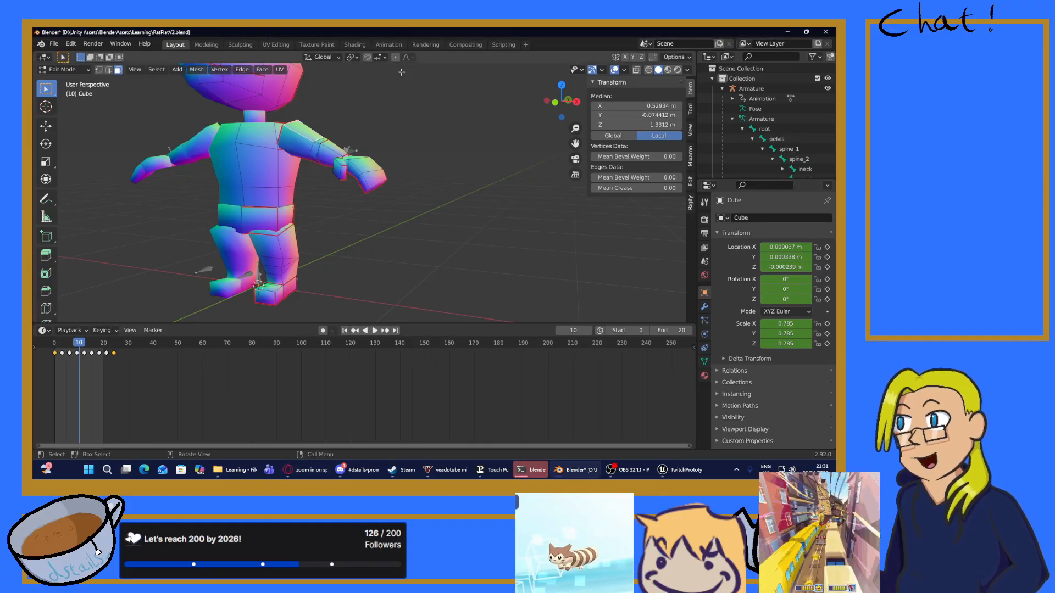
pyautogui.moveTo(383, 157); pyautogui.dragTo(422, 213, button='middle')
pyautogui.scroll(9, 296, 180)
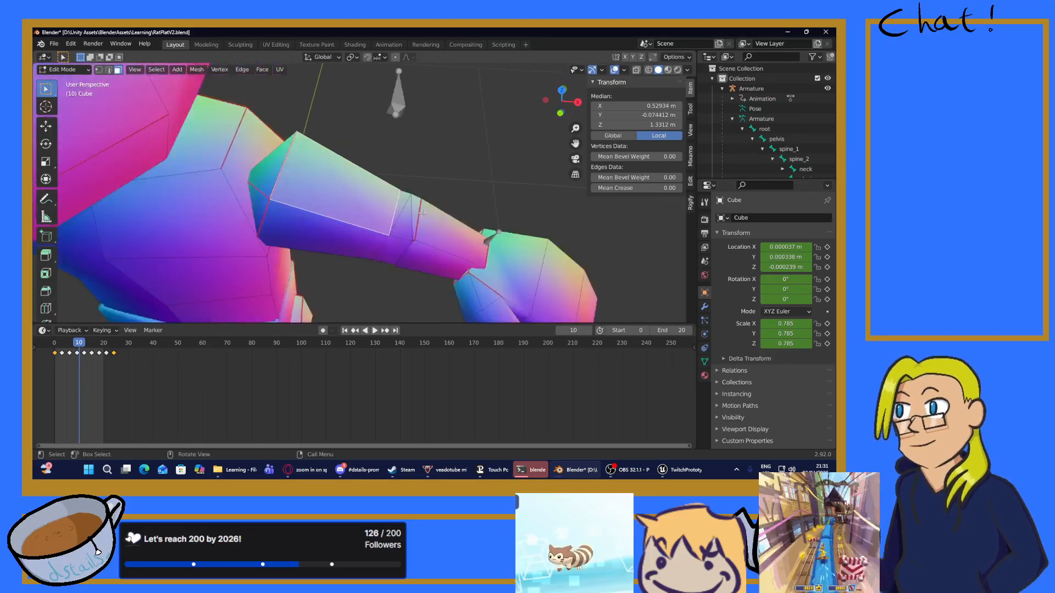
pyautogui.scroll(-9, 368, 189)
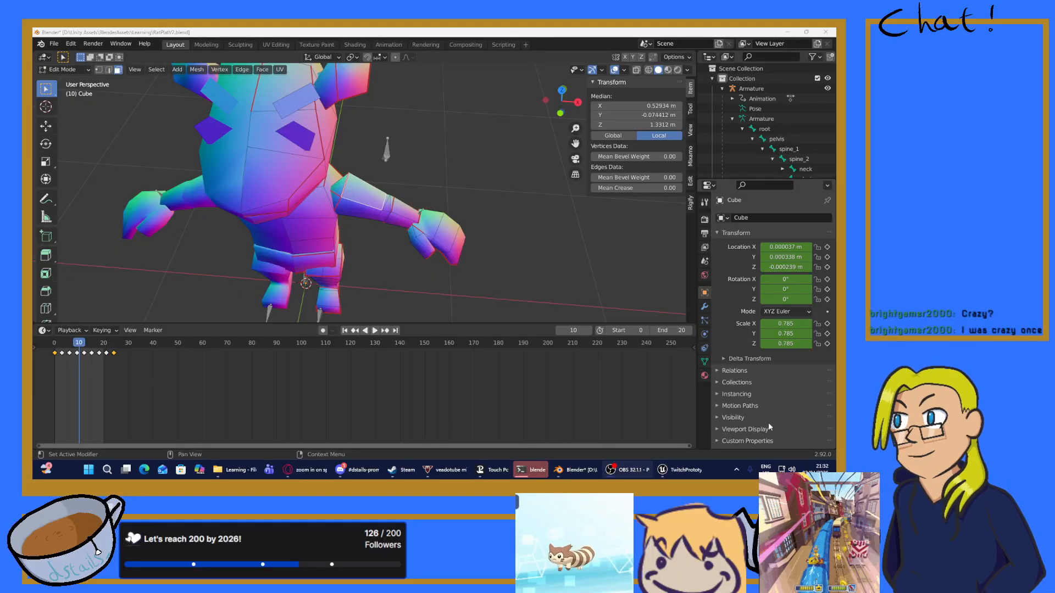
# Step: Select the linked geometry of the rat's left arm and try to isolate it in local view
pyautogui.click(365, 162)
pyautogui.hotkey('ctrl', 'l')
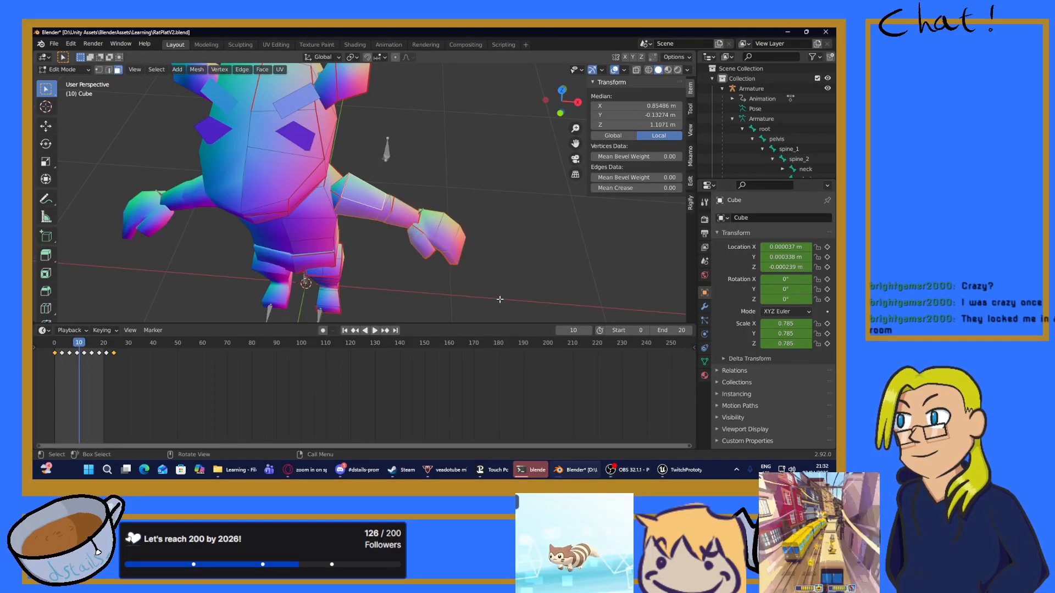
pyautogui.press('/')
pyautogui.press('/')
pyautogui.press('.')
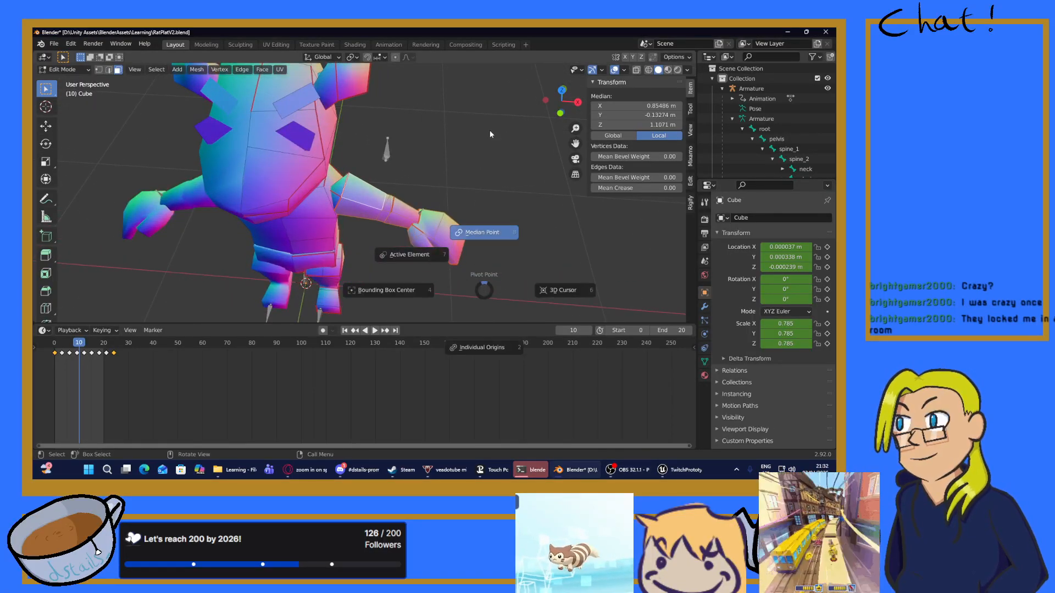
pyautogui.press('Escape')
# Step: Inspect the rat's body and tail from the back and side, and save the file
pyautogui.moveTo(503, 216); pyautogui.dragTo(431, 191, button='middle')
pyautogui.scroll(-5, 506, 186)
pyautogui.scroll(5, 400, 141)
pyautogui.scroll(-5, 400, 141)
pyautogui.scroll(3, 421, 190)
pyautogui.moveTo(376, 226); pyautogui.dragTo(220, 130, button='middle')
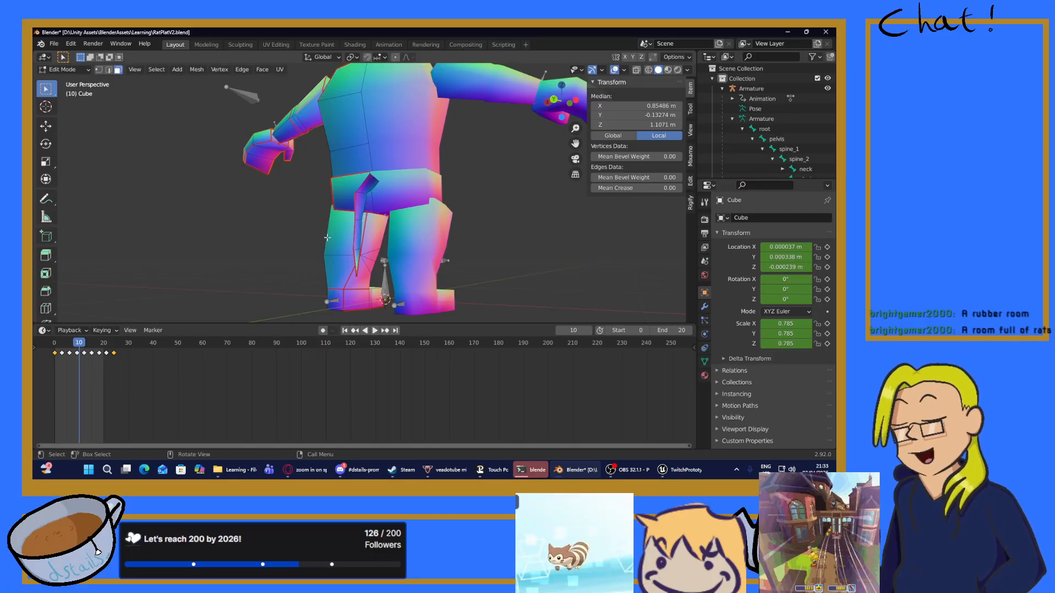
pyautogui.moveTo(218, 160); pyautogui.dragTo(360, 180, button='middle')
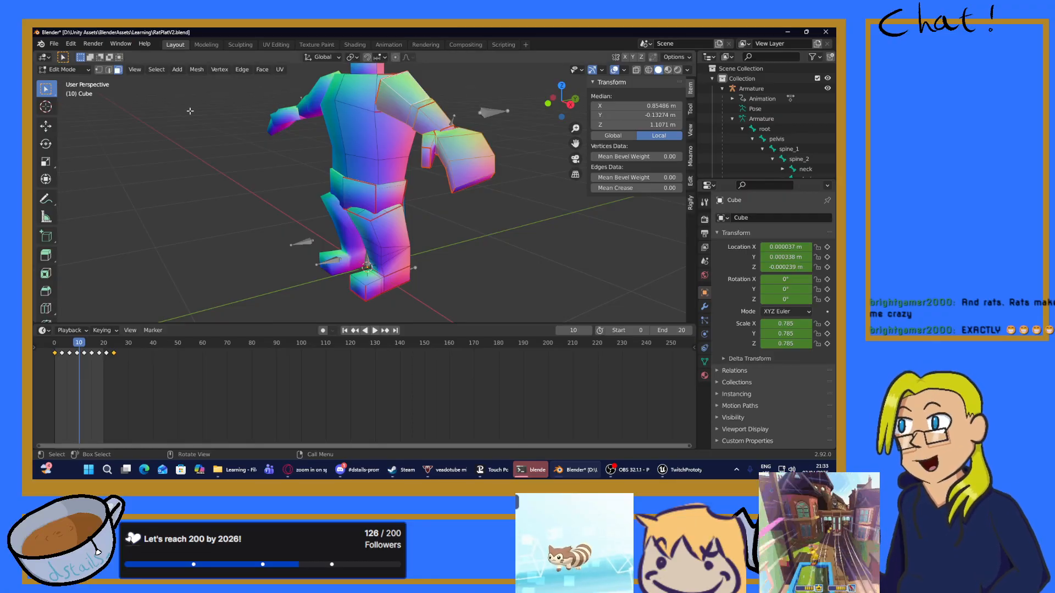
pyautogui.hotkey('ctrl', 's')
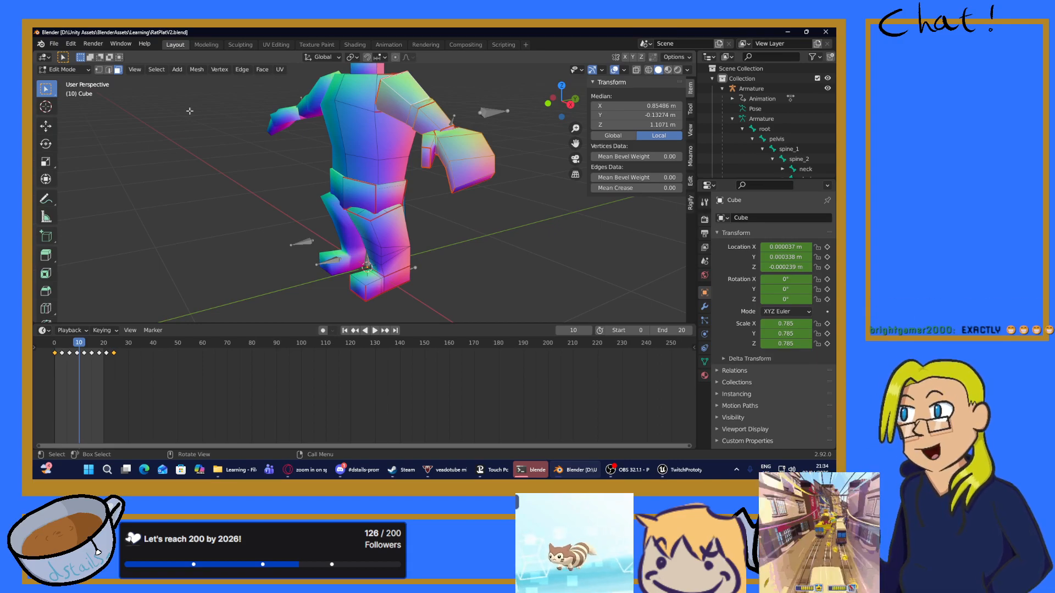
# Step: Examine the topology of the rat's legs and feet from the back, front and side
pyautogui.scroll(4, 352, 209)
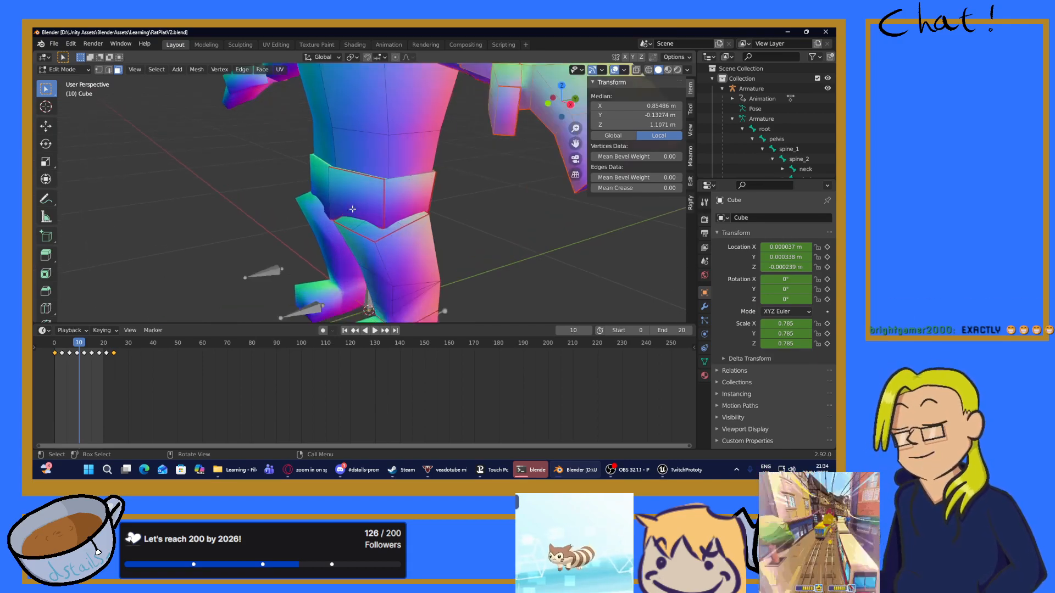
pyautogui.moveTo(309, 219); pyautogui.dragTo(408, 170, button='middle')
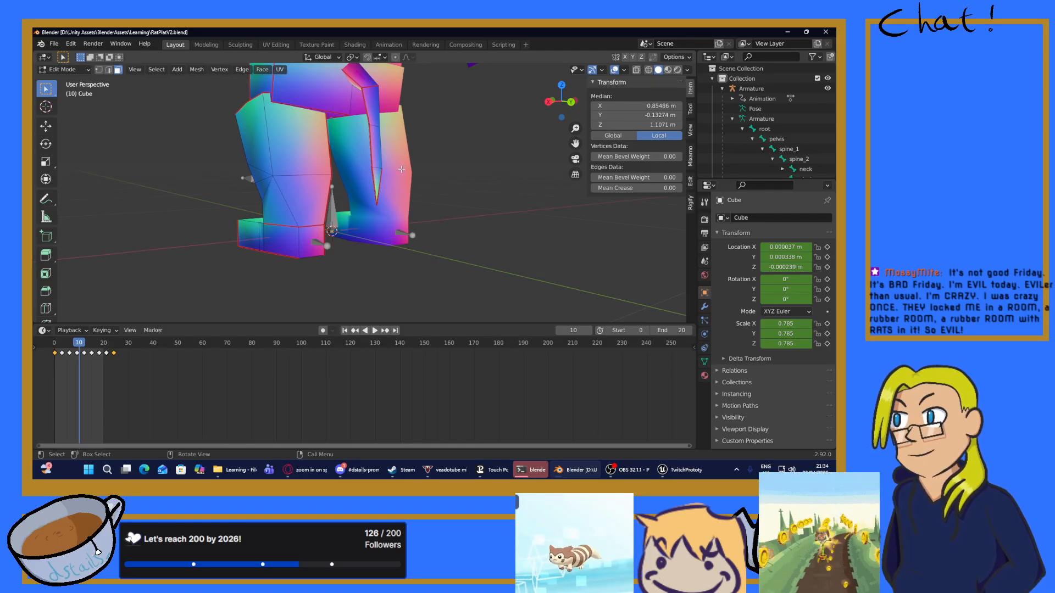
pyautogui.moveTo(418, 176); pyautogui.dragTo(379, 183, button='middle')
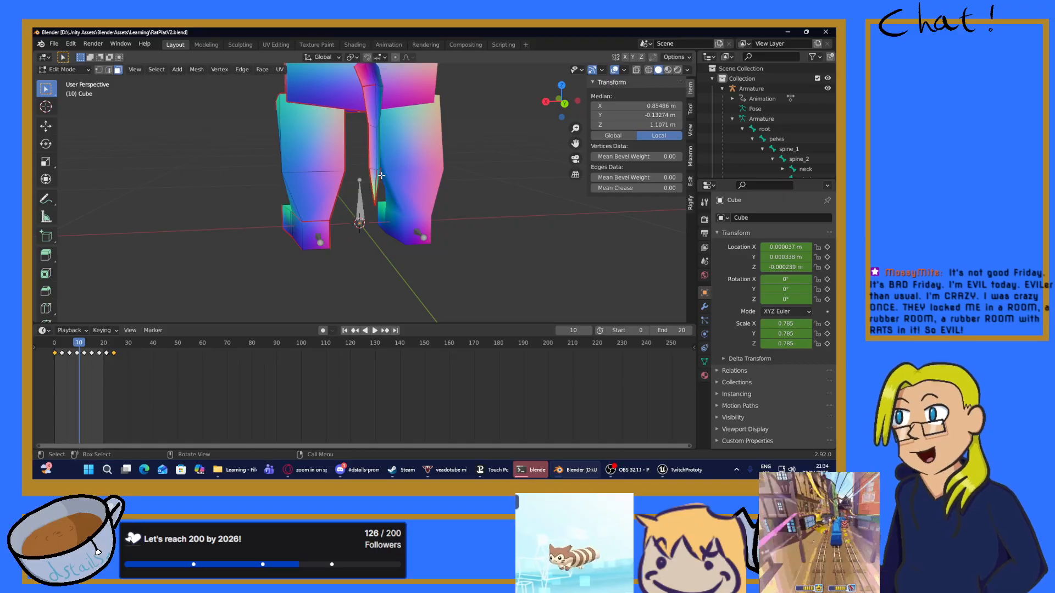
pyautogui.moveTo(368, 179); pyautogui.dragTo(414, 195, button='middle')
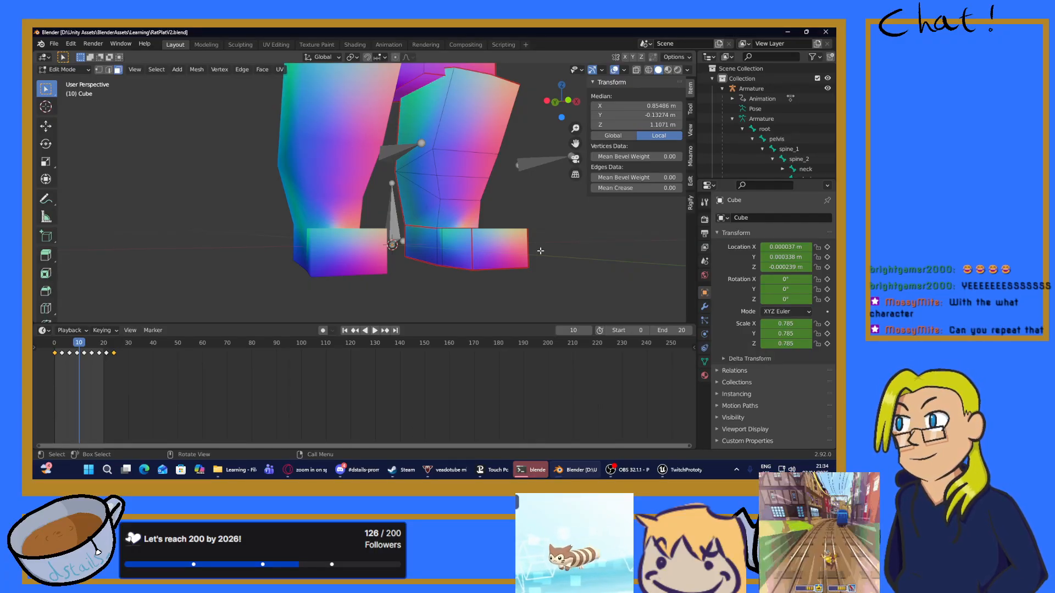
pyautogui.moveTo(483, 243); pyautogui.dragTo(395, 210, button='middle')
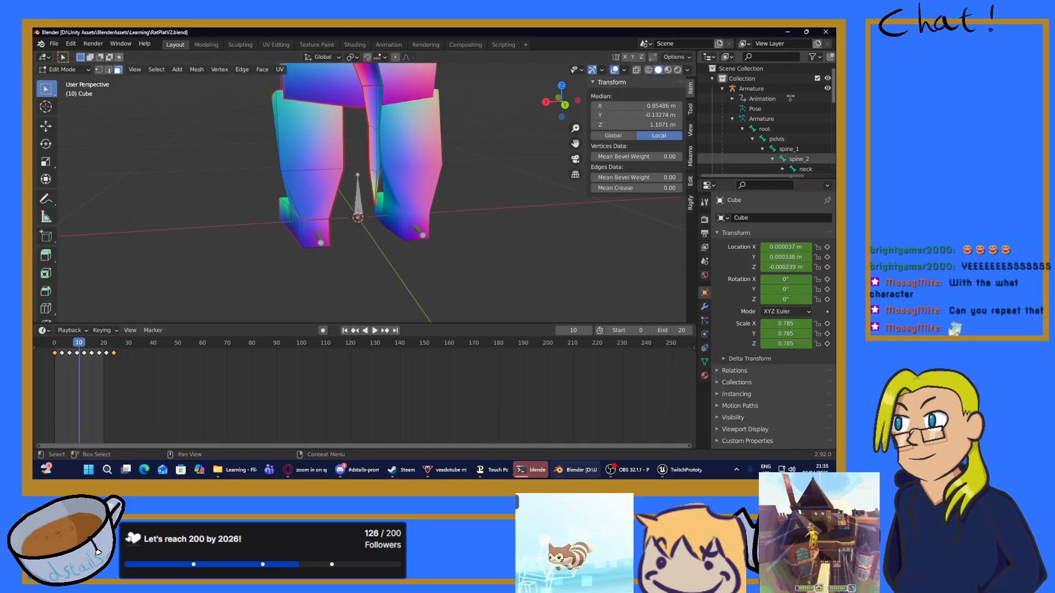
pyautogui.moveTo(357, 166); pyautogui.dragTo(247, 144, button='middle')
# Step: Open the recent file DragonFollowerKnightBasicV1.blend
pyautogui.click(55, 44)
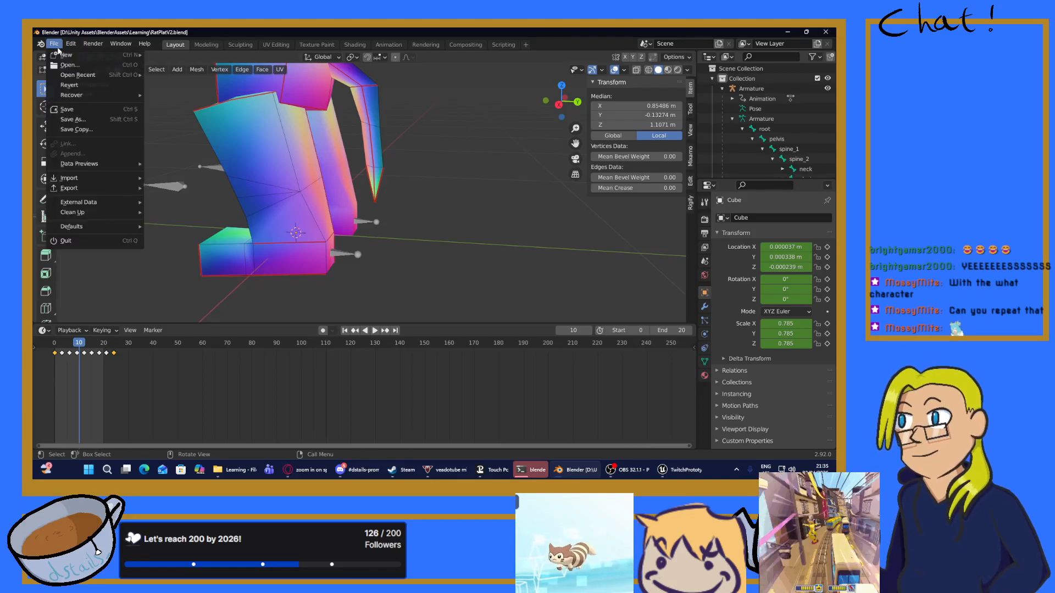
pyautogui.moveTo(82, 75)
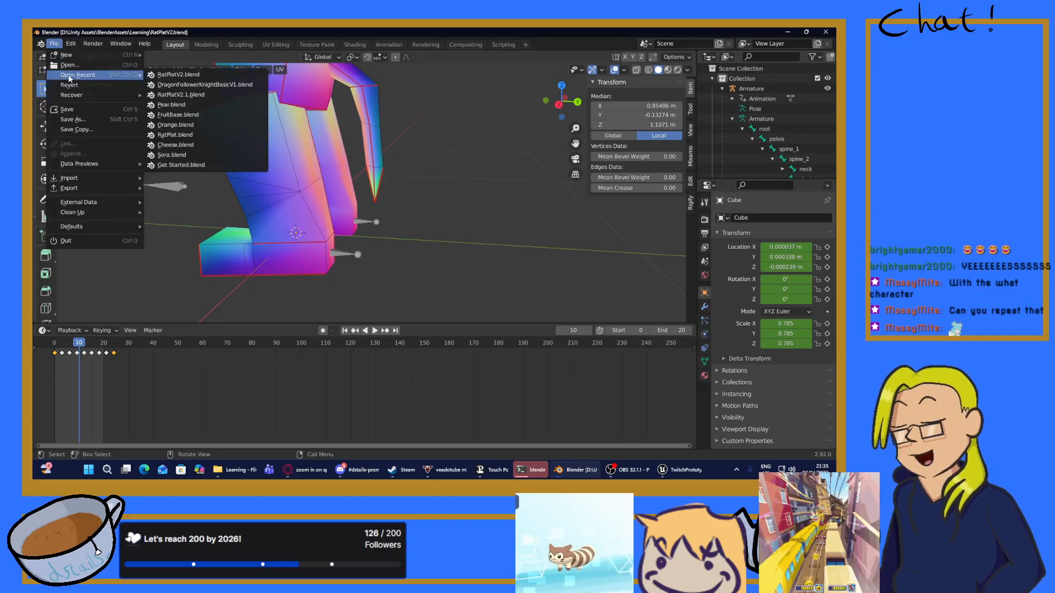
pyautogui.click(206, 87)
# Step: Examine the knight's leg and foot bones against its mesh from several angles
pyautogui.moveTo(437, 255); pyautogui.dragTo(288, 163, button='middle')
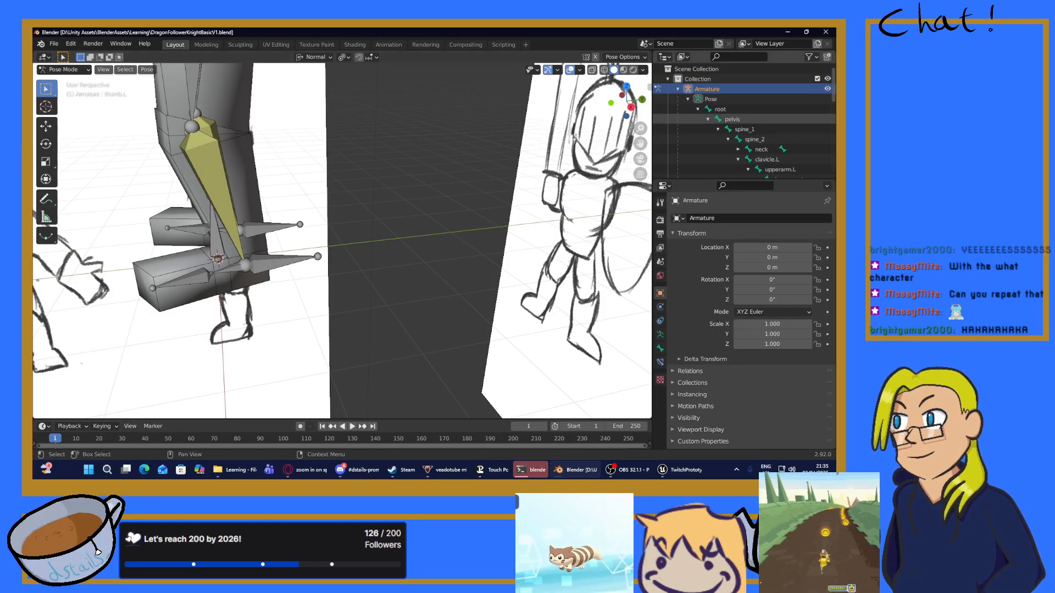
pyautogui.moveTo(352, 148); pyautogui.dragTo(431, 156, button='middle')
pyautogui.moveTo(340, 134); pyautogui.dragTo(377, 141, button='middle')
pyautogui.moveTo(430, 165)
pyautogui.mouseDown(button='middle')
pyautogui.moveTo(270, 157)
pyautogui.moveTo(213, 142)
pyautogui.moveTo(398, 232)
pyautogui.moveTo(382, 212)
pyautogui.moveTo(385, 157)
pyautogui.moveTo(371, 192)
pyautogui.mouseUp(button='middle')
pyautogui.scroll(-2, 372, 195)
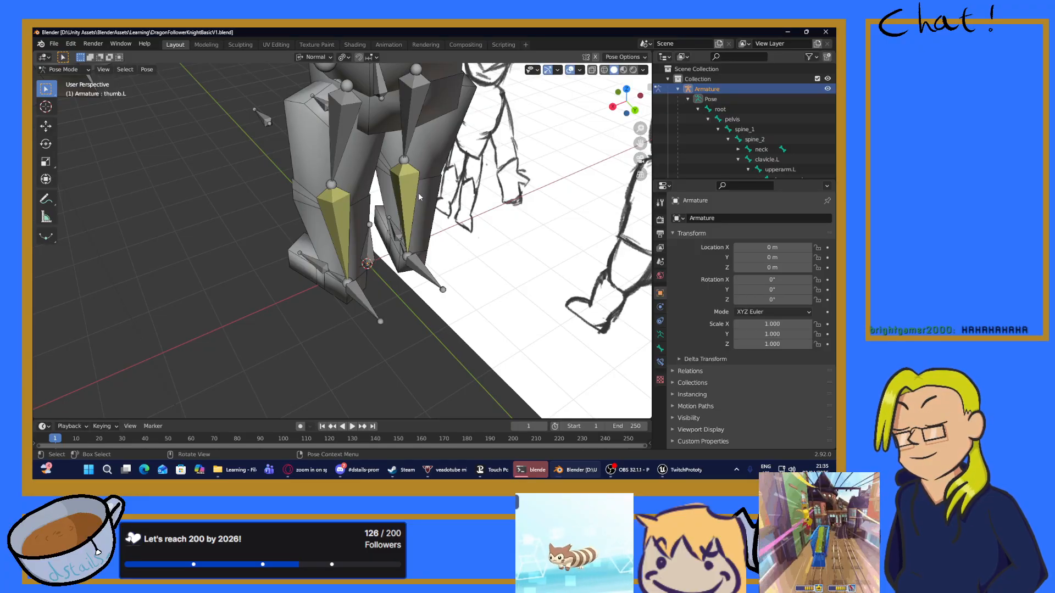
pyautogui.moveTo(338, 130)
pyautogui.mouseDown(button='middle')
pyautogui.moveTo(298, 172)
pyautogui.moveTo(328, 176)
pyautogui.moveTo(305, 176)
pyautogui.moveTo(347, 196)
pyautogui.moveTo(311, 200)
pyautogui.moveTo(320, 214)
pyautogui.moveTo(387, 209)
pyautogui.moveTo(431, 214)
pyautogui.moveTo(431, 222)
pyautogui.mouseUp(button='middle')
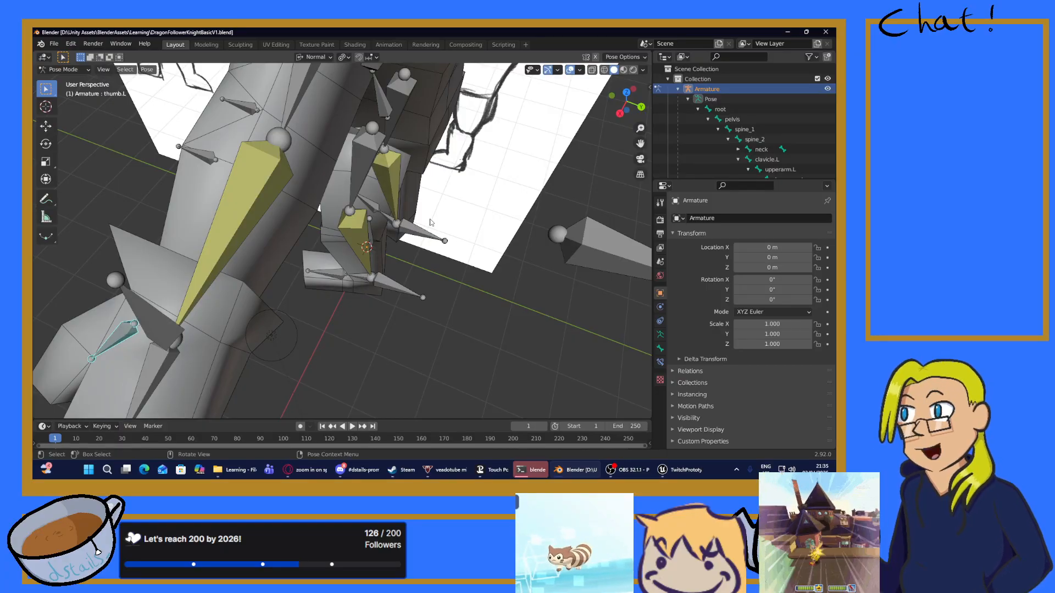
pyautogui.moveTo(430, 222); pyautogui.dragTo(499, 163, button='middle')
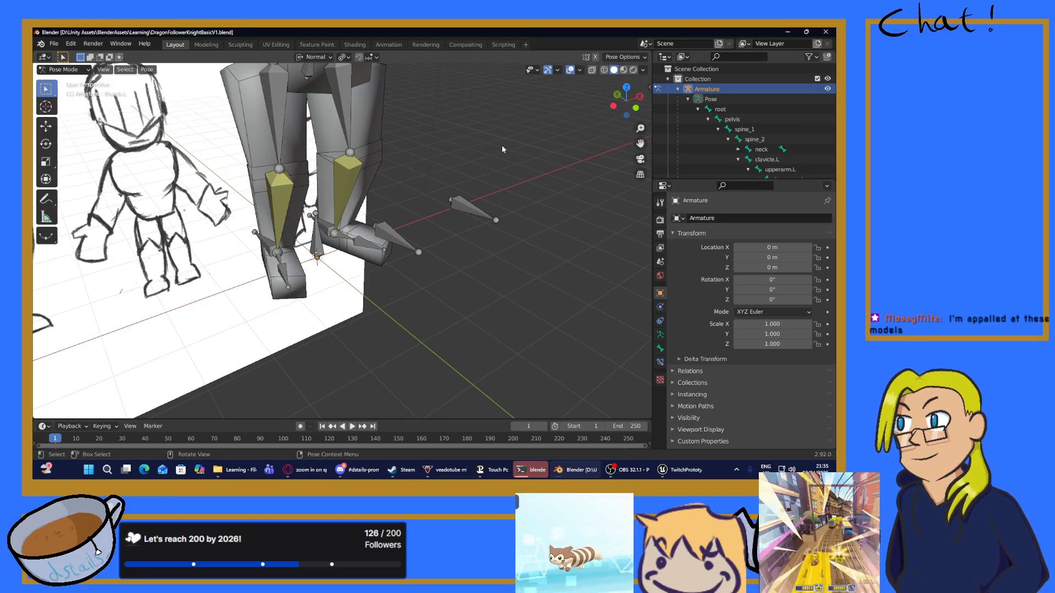
pyautogui.moveTo(560, 158)
pyautogui.mouseDown(button='middle')
pyautogui.moveTo(483, 165)
pyautogui.moveTo(378, 159)
pyautogui.moveTo(545, 157)
pyautogui.moveTo(57, 137)
pyautogui.moveTo(101, 187)
pyautogui.moveTo(71, 173)
pyautogui.moveTo(642, 173)
pyautogui.moveTo(395, 114)
pyautogui.moveTo(467, 116)
pyautogui.moveTo(71, 107)
pyautogui.moveTo(85, 112)
pyautogui.mouseUp(button='middle')
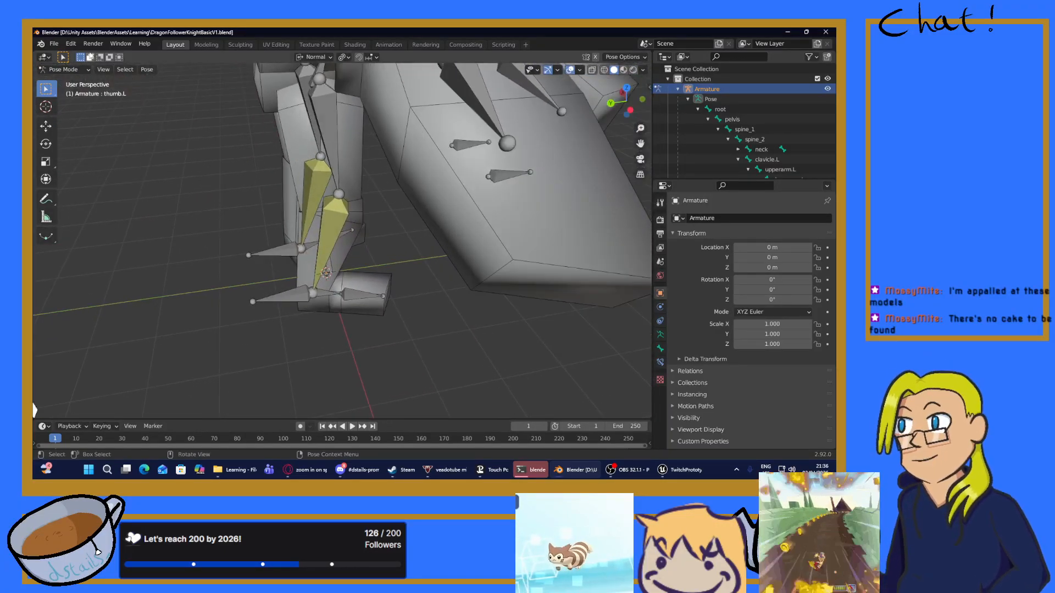
# Step: Put the knight's armature into Object Mode, select the body mesh and enter Edit Mode on it
pyautogui.click(63, 69)
pyautogui.click(69, 80)
pyautogui.moveTo(196, 130); pyautogui.dragTo(327, 133, button='middle')
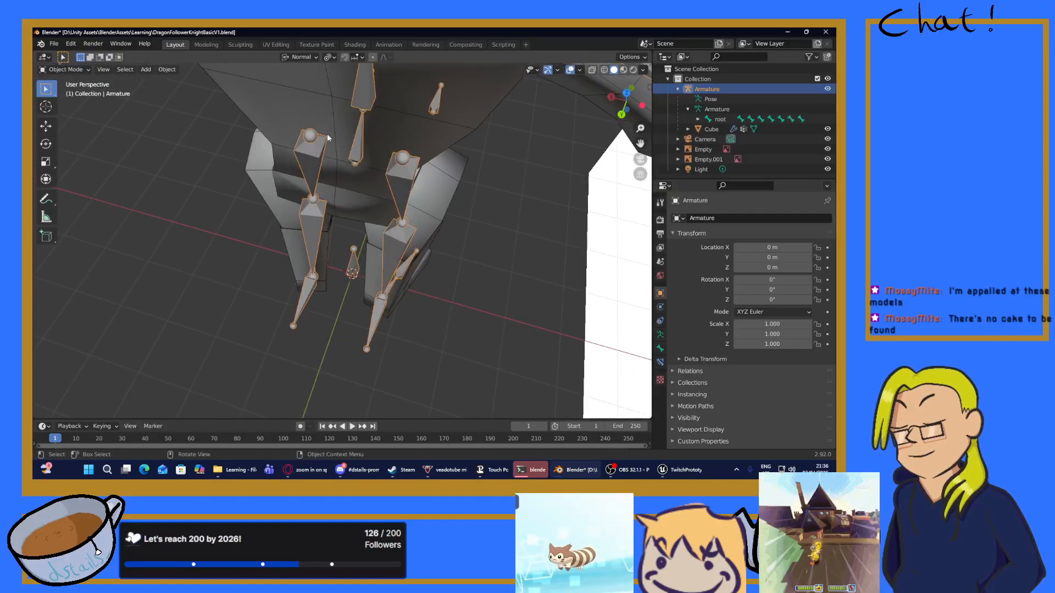
pyautogui.click(328, 133)
pyautogui.click(63, 69)
pyautogui.click(71, 91)
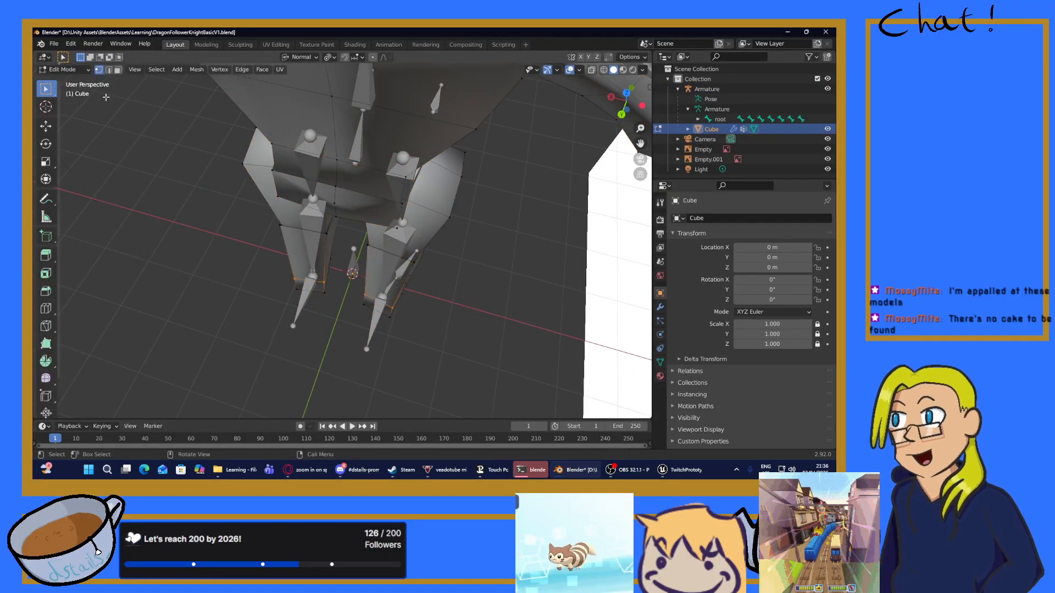
# Step: Examine the topology of the knight's legs and feet from several angles and compare it with the reference drawings
pyautogui.moveTo(362, 192); pyautogui.dragTo(341, 117, button='middle')
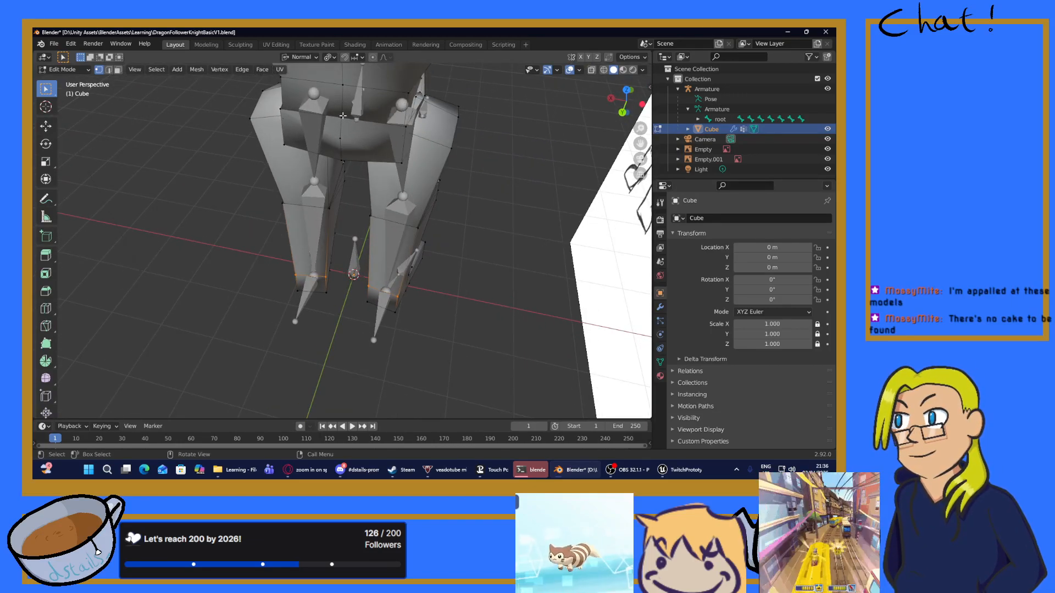
pyautogui.moveTo(443, 138)
pyautogui.mouseDown(button='middle')
pyautogui.moveTo(350, 113)
pyautogui.moveTo(363, 127)
pyautogui.moveTo(560, 125)
pyautogui.mouseUp(button='middle')
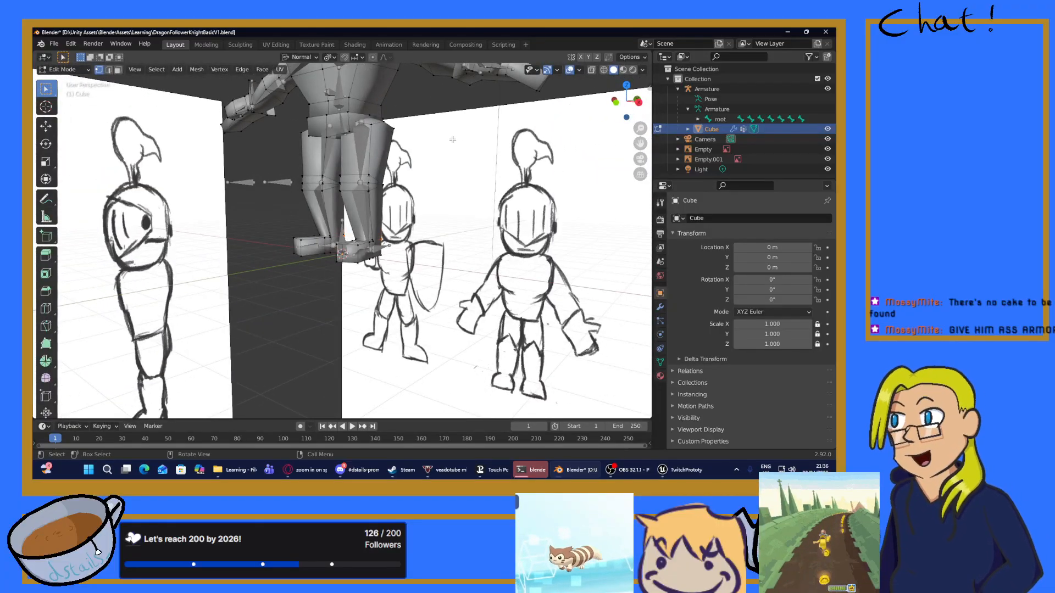
pyautogui.moveTo(421, 219); pyautogui.dragTo(263, 233, button='middle')
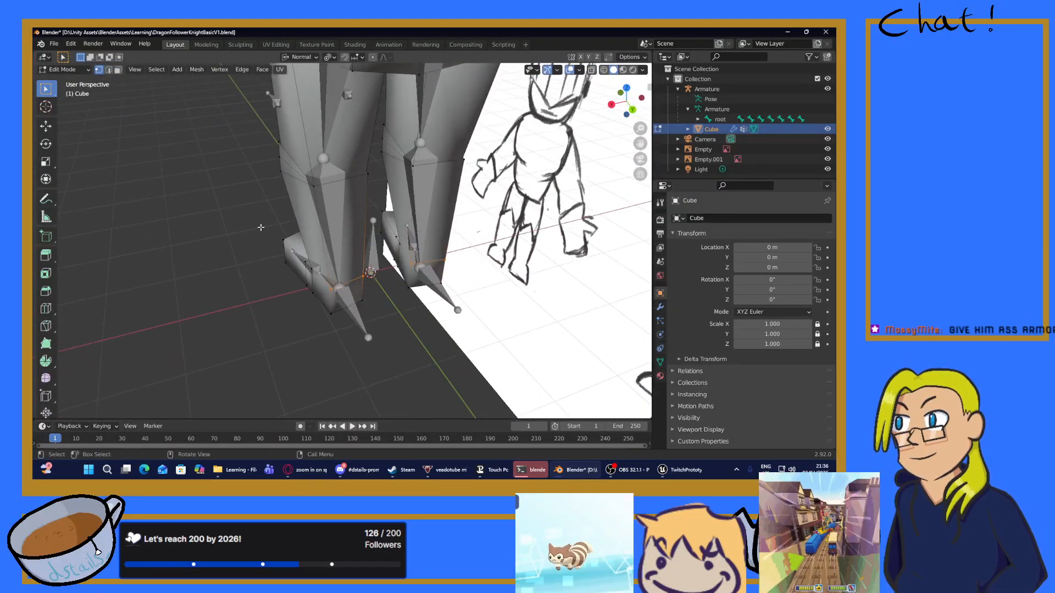
pyautogui.moveTo(340, 259)
pyautogui.mouseDown(button='middle')
pyautogui.moveTo(379, 234)
pyautogui.moveTo(263, 238)
pyautogui.moveTo(355, 210)
pyautogui.mouseUp(button='middle')
pyautogui.moveTo(255, 235); pyautogui.dragTo(380, 124, button='middle')
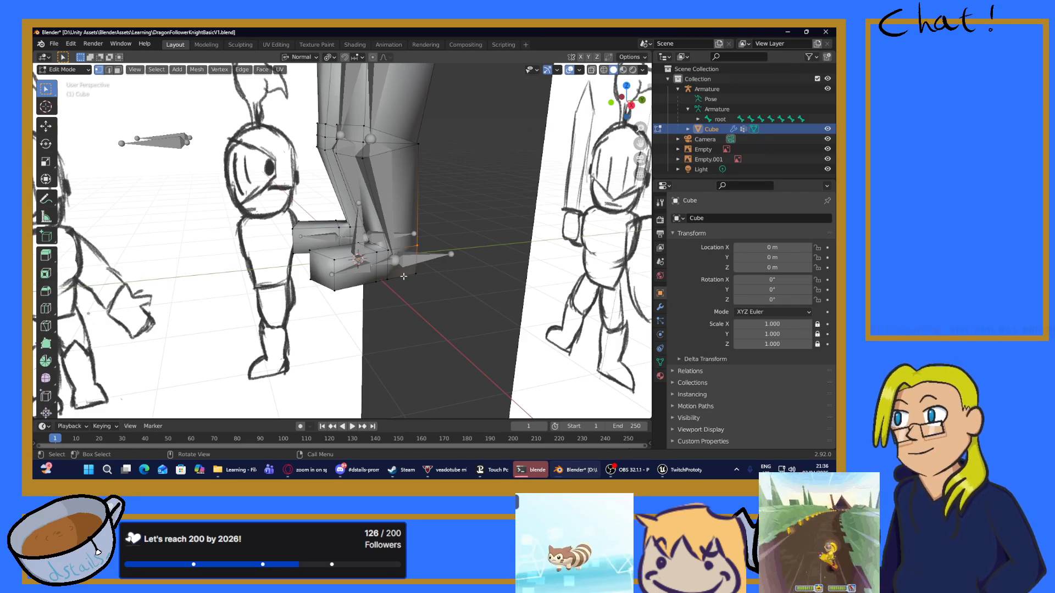
pyautogui.moveTo(385, 261); pyautogui.dragTo(354, 291, button='middle')
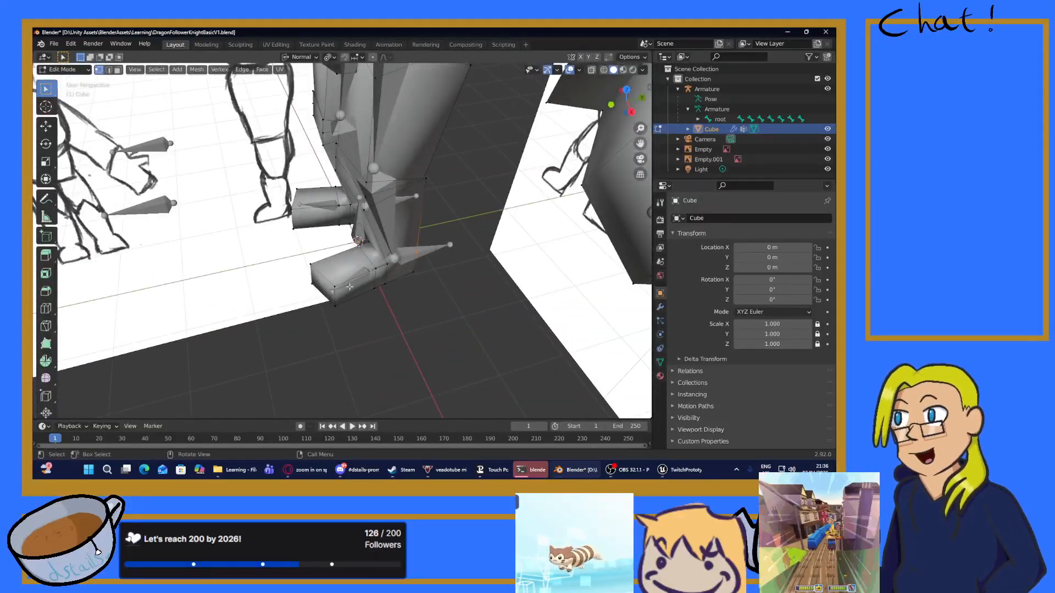
pyautogui.moveTo(321, 234); pyautogui.dragTo(428, 239, button='middle')
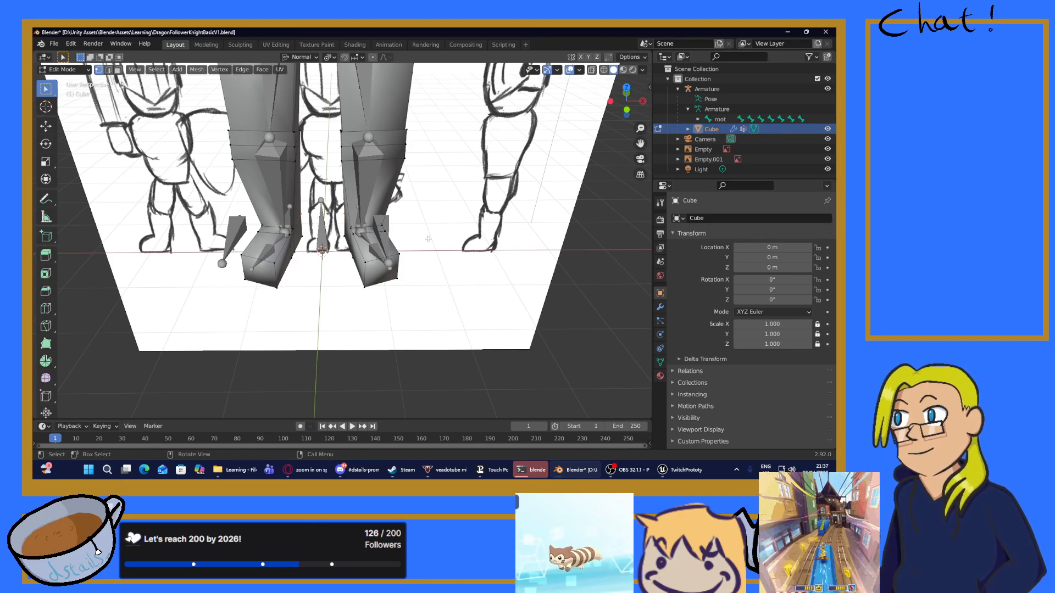
pyautogui.scroll(-4, 428, 239)
pyautogui.moveTo(428, 239); pyautogui.dragTo(454, 211, button='middle')
pyautogui.moveTo(335, 175)
pyautogui.mouseDown(button='middle')
pyautogui.moveTo(384, 201)
pyautogui.moveTo(455, 209)
pyautogui.moveTo(525, 182)
pyautogui.moveTo(427, 174)
pyautogui.moveTo(380, 205)
pyautogui.moveTo(461, 176)
pyautogui.moveTo(502, 146)
pyautogui.moveTo(532, 229)
pyautogui.moveTo(446, 256)
pyautogui.moveTo(515, 207)
pyautogui.moveTo(497, 209)
pyautogui.mouseUp(button='middle')
pyautogui.scroll(4, 297, 134)
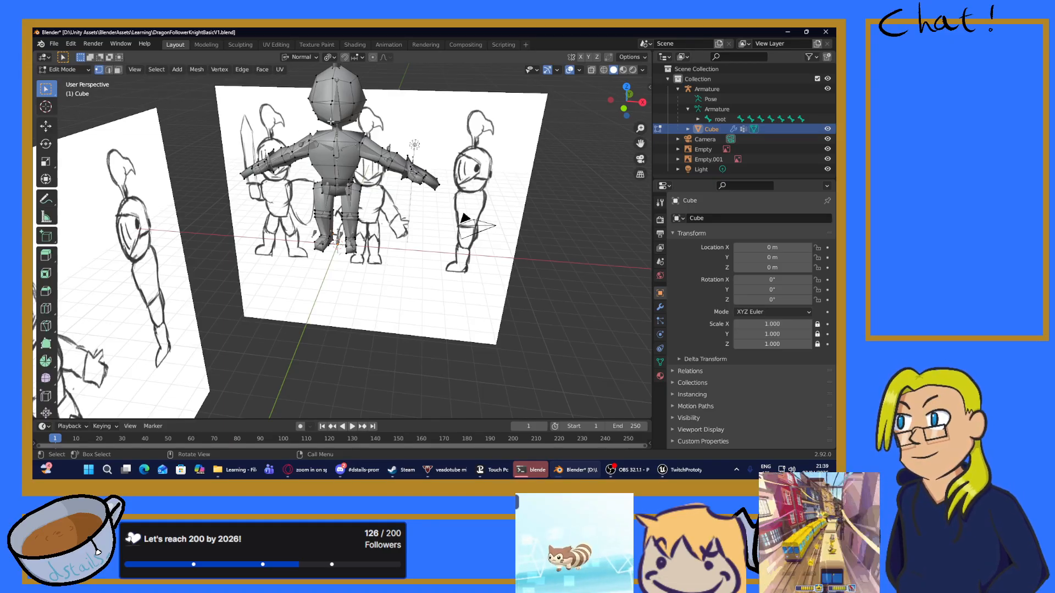
# Step: Switch the selection tool from Box Select to Tweak for working on the knight's leg mesh
pyautogui.scroll(3, 284, 170)
pyautogui.press('c')
pyautogui.press('w')
pyautogui.press('w')
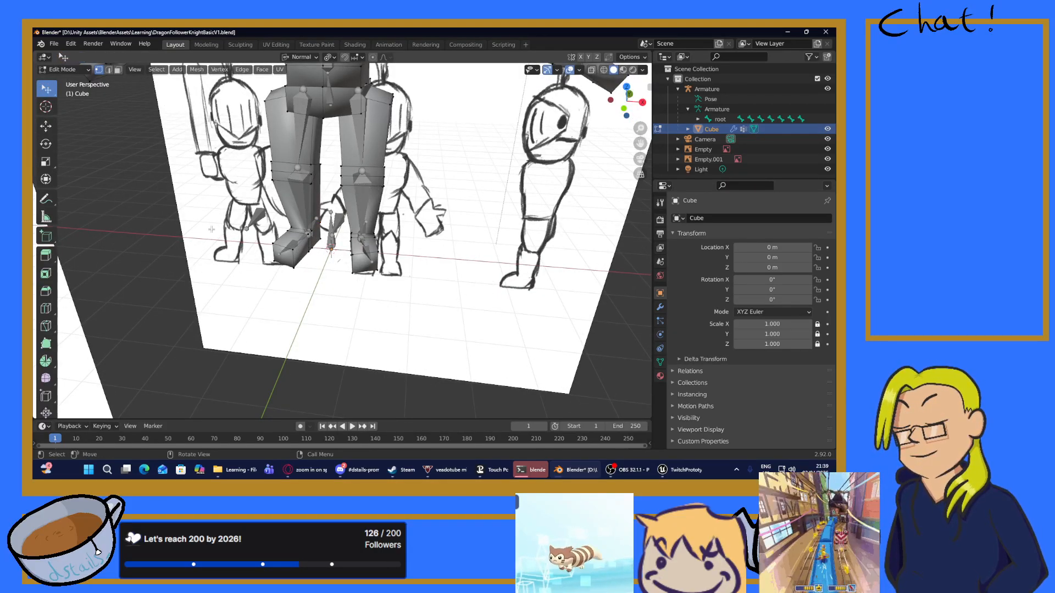
# Step: Set the selection tool back to Box Select and bring the whole knight and its reference drawings into view
pyautogui.press('w')
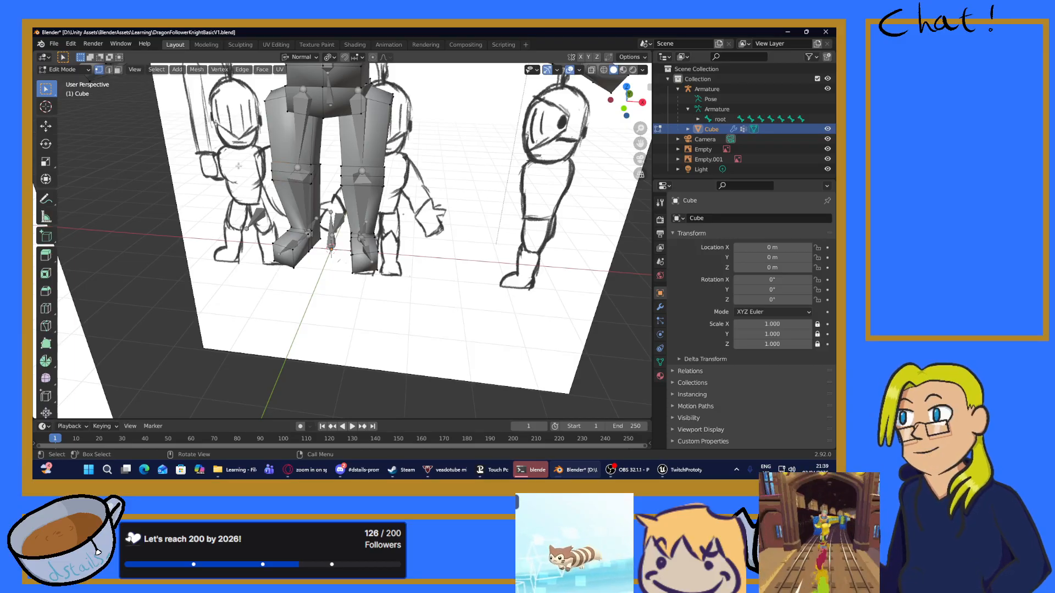
pyautogui.moveTo(338, 247)
pyautogui.mouseDown(button='middle')
pyautogui.moveTo(313, 273)
pyautogui.moveTo(303, 201)
pyautogui.mouseUp(button='middle')
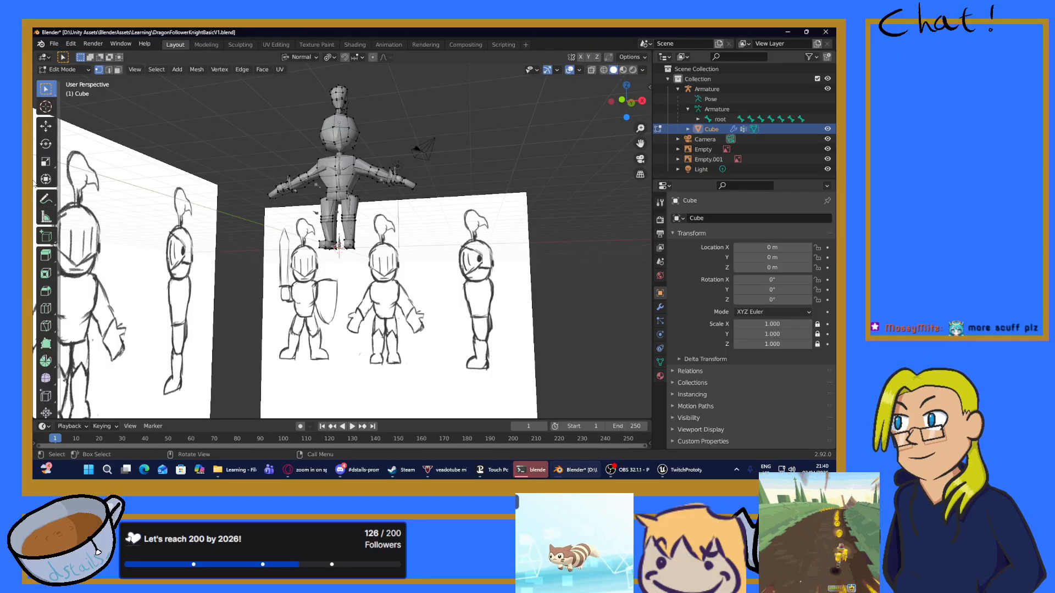
pyautogui.press('ctrl')
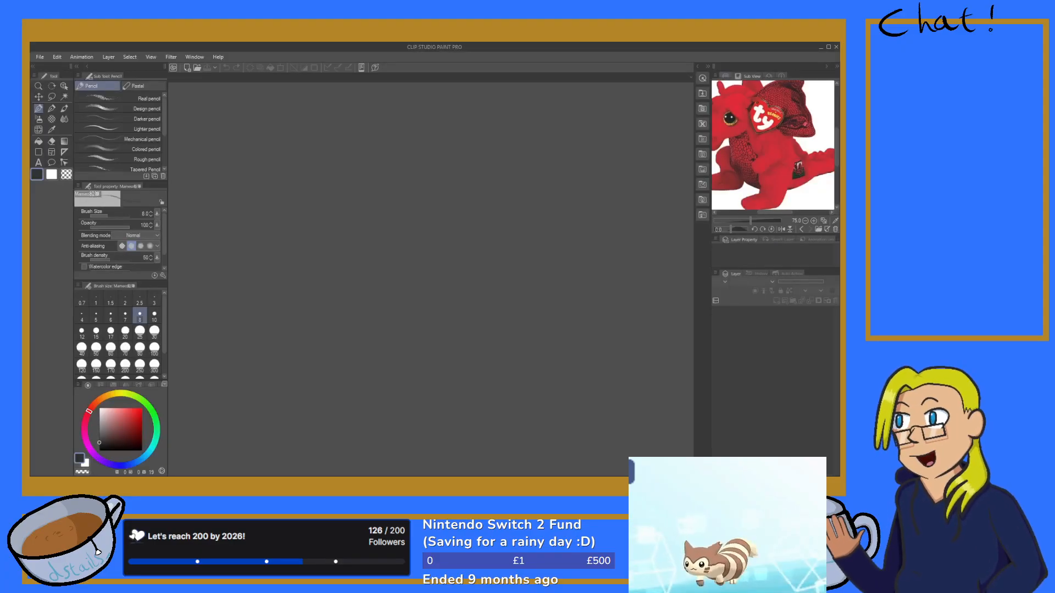
# Step: Switch to Clip Studio Paint, show the Navigator and create a new blank 1200 x 1200 px illustration
pyautogui.click(726, 76)
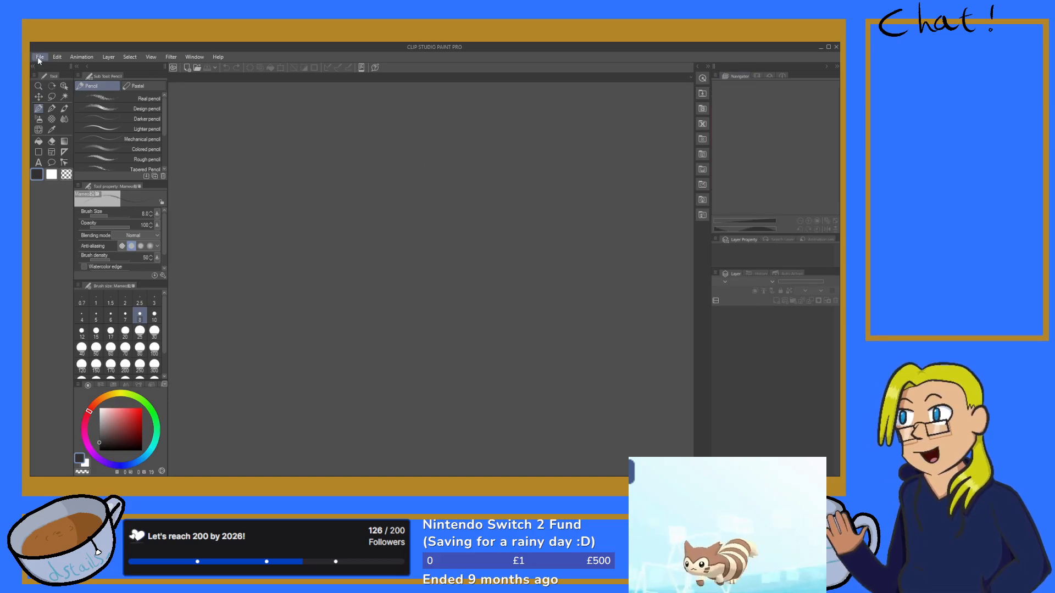
pyautogui.click(481, 167)
pyautogui.scroll(-5, 302, 207)
pyautogui.scroll(4, 325, 224)
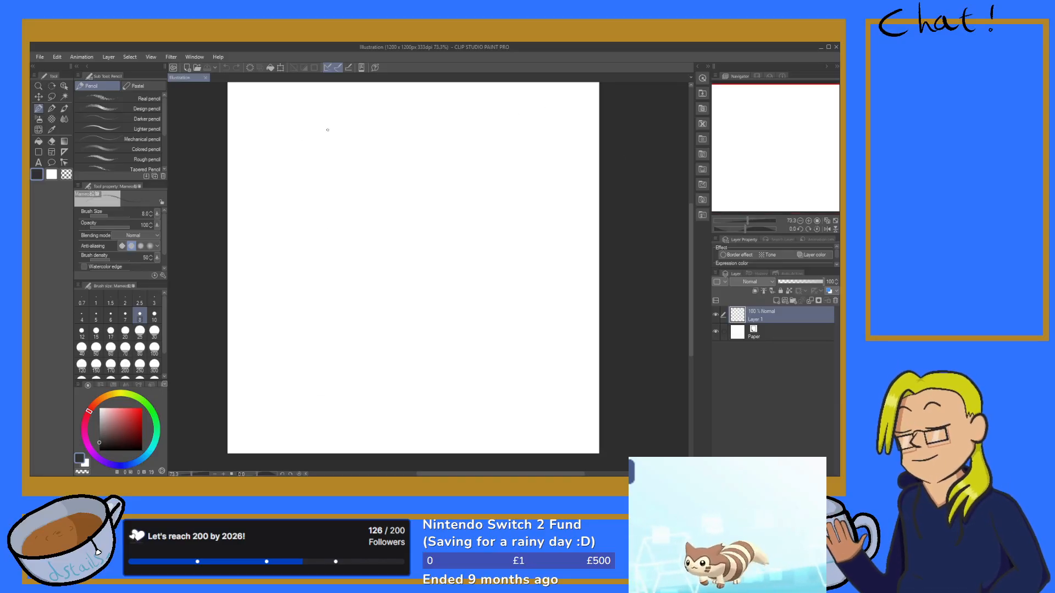
pyautogui.moveTo(341, 110)
pyautogui.mouseDown()
pyautogui.moveTo(337, 136)
pyautogui.moveTo(345, 111)
pyautogui.moveTo(365, 152)
pyautogui.moveTo(363, 137)
pyautogui.mouseUp()
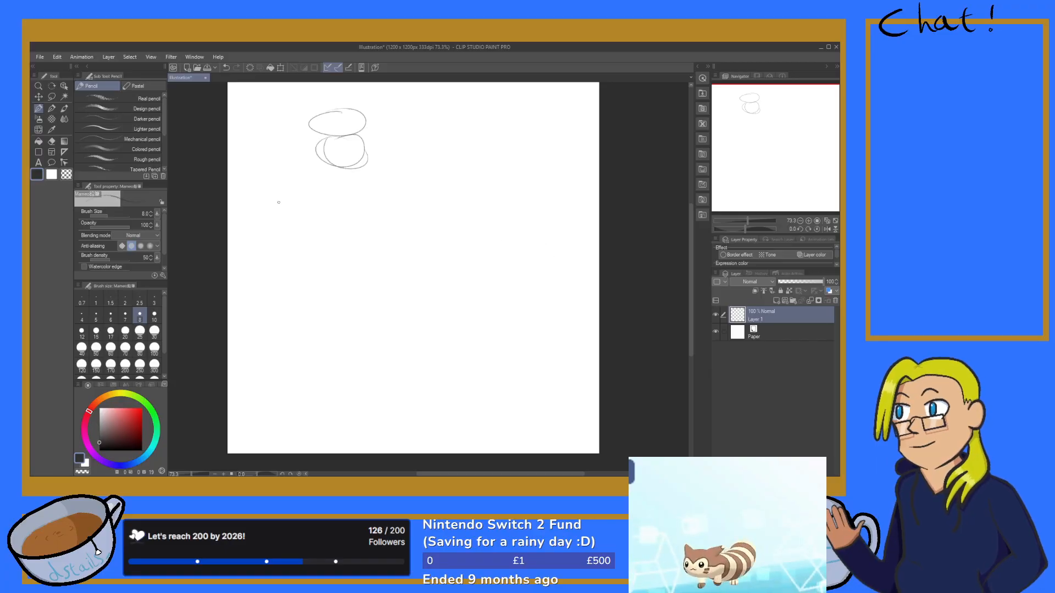
pyautogui.moveTo(327, 173); pyautogui.dragTo(392, 173)
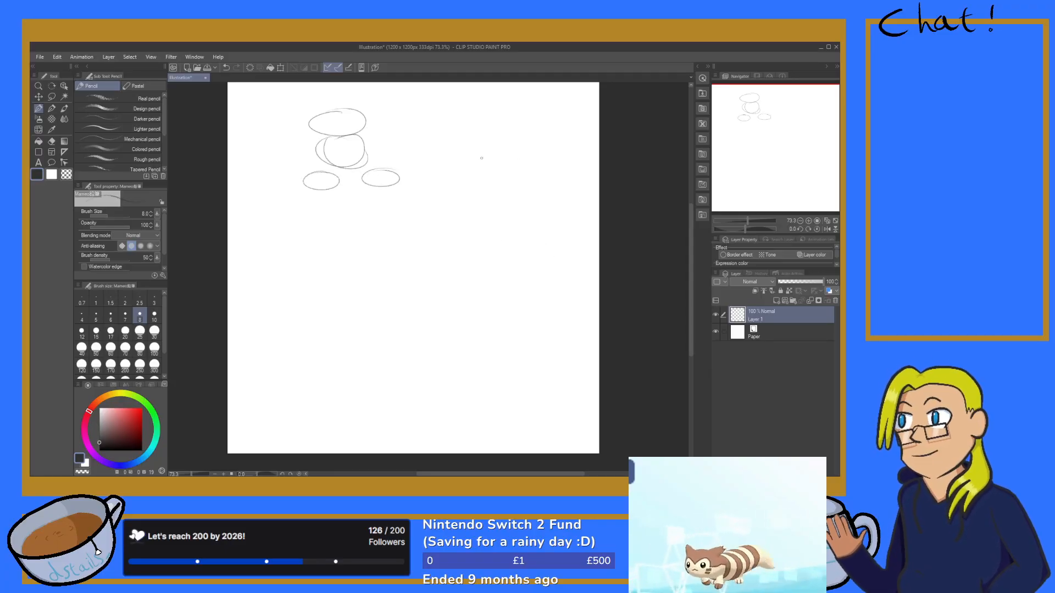
pyautogui.moveTo(478, 159); pyautogui.dragTo(553, 152)
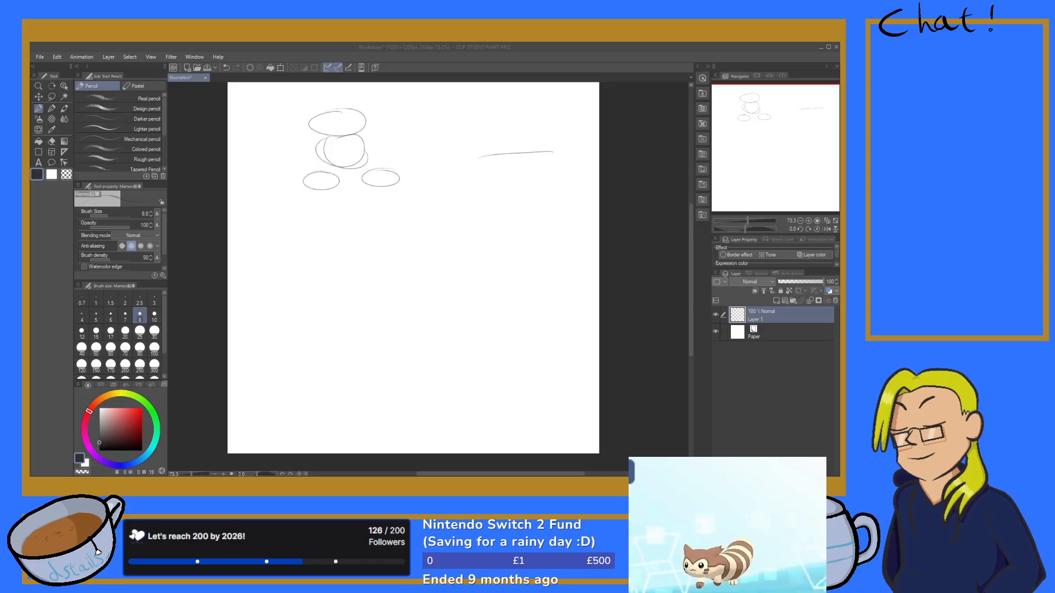
pyautogui.click(540, 141)
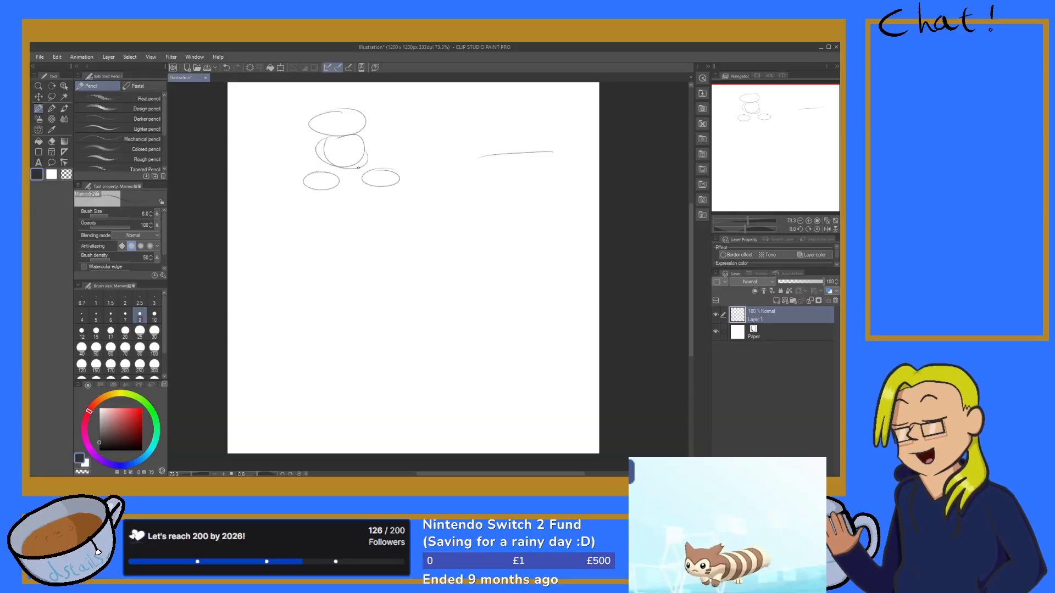
pyautogui.hotkey('ctrl', 'z')
pyautogui.hotkey('ctrl', 'z')
pyautogui.hotkey('ctrl', 'z')
pyautogui.hotkey('ctrl', 'z')
pyautogui.hotkey('ctrl', 'z')
pyautogui.hotkey('ctrl', 'z')
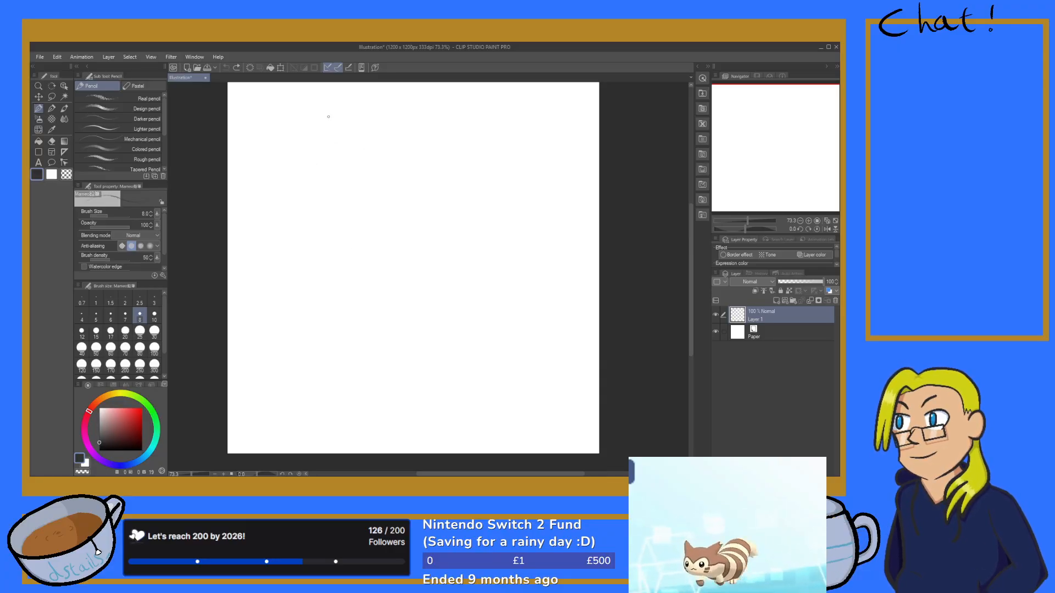
# Step: Sketch a simple figure split by a dashed centre line, with one half in solid outlines and the mirrored half dashed
pyautogui.moveTo(333, 111)
pyautogui.mouseDown()
pyautogui.moveTo(350, 112)
pyautogui.moveTo(346, 130)
pyautogui.mouseUp()
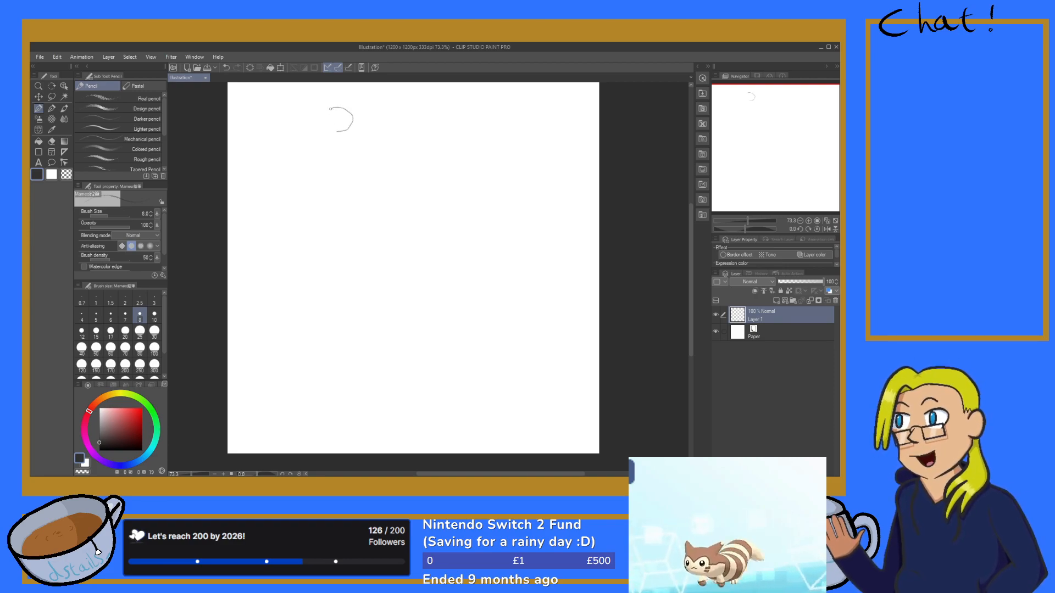
pyautogui.moveTo(331, 142); pyautogui.dragTo(330, 154)
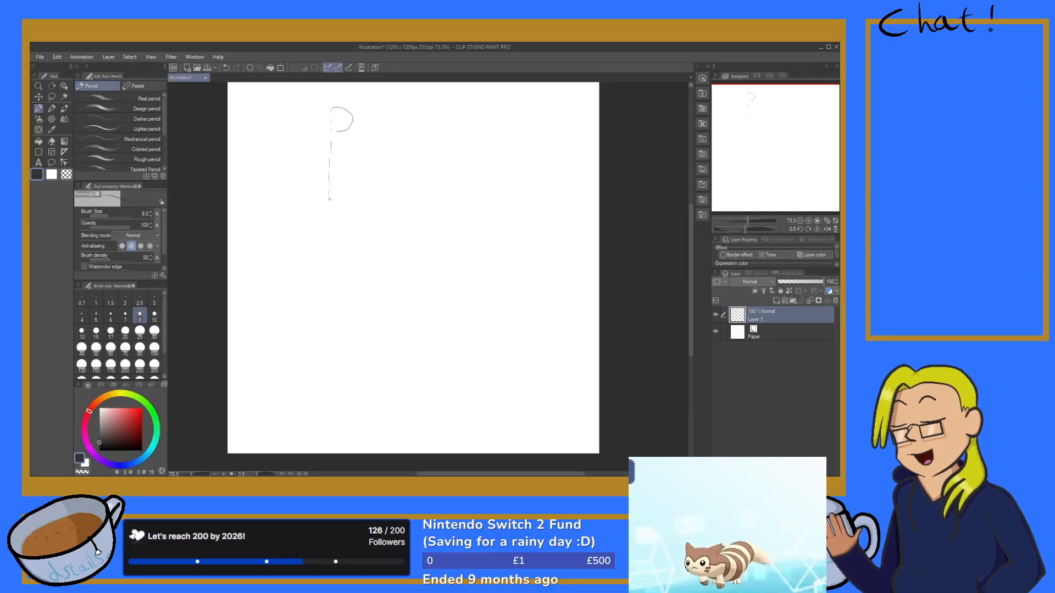
pyautogui.moveTo(332, 108)
pyautogui.mouseDown()
pyautogui.moveTo(349, 110)
pyautogui.moveTo(336, 134)
pyautogui.moveTo(351, 164)
pyautogui.moveTo(329, 170)
pyautogui.moveTo(351, 204)
pyautogui.moveTo(356, 184)
pyautogui.moveTo(334, 176)
pyautogui.mouseUp()
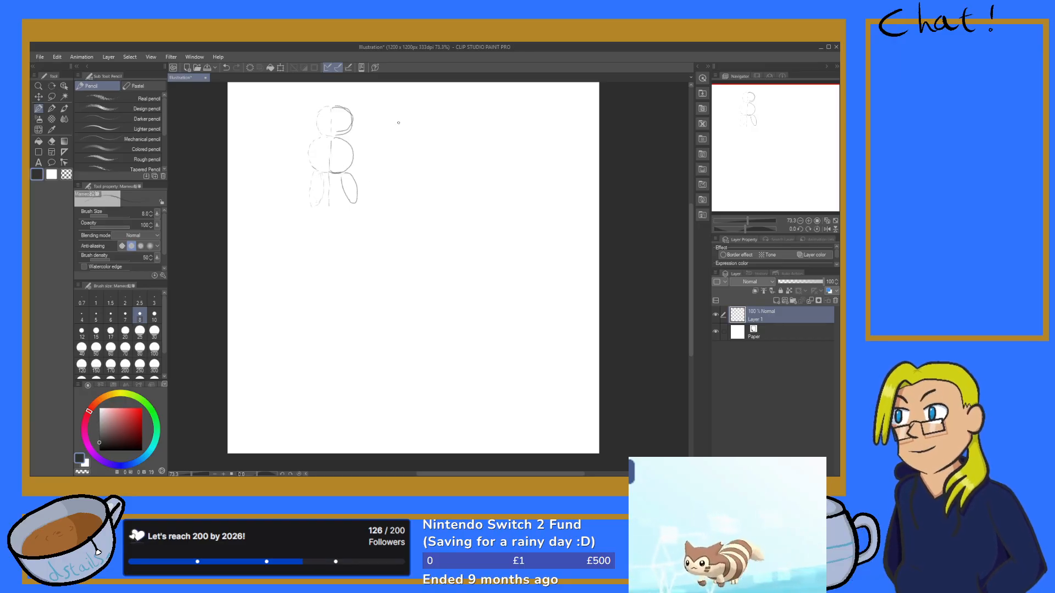
# Step: Draw an arrow beside the figure leading to a shaded oval leg with a diamond-shaped bone inside
pyautogui.moveTo(409, 146); pyautogui.dragTo(431, 152)
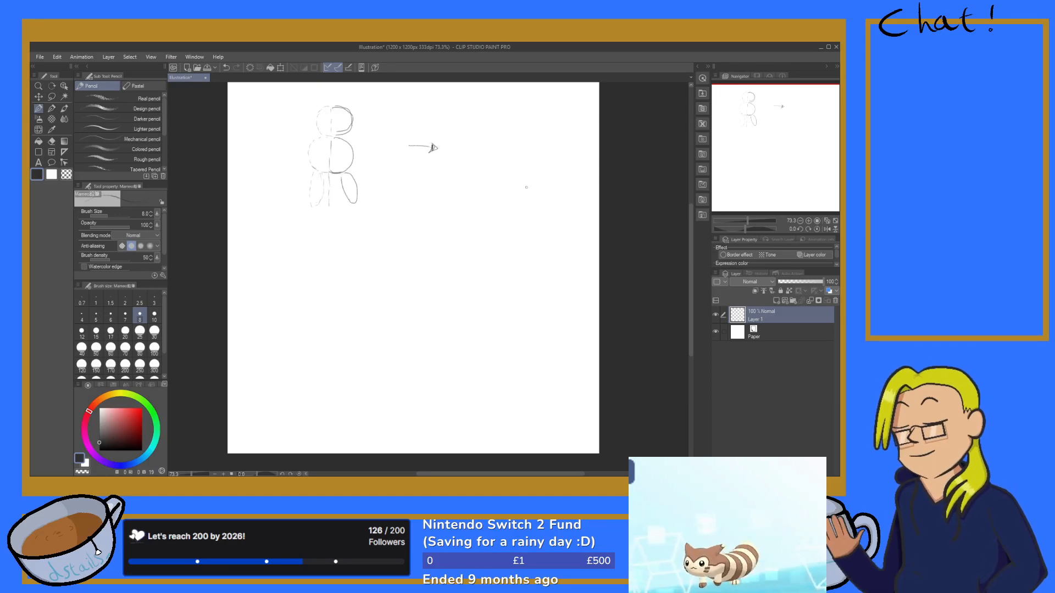
pyautogui.moveTo(526, 165)
pyautogui.mouseDown()
pyautogui.moveTo(522, 206)
pyautogui.moveTo(519, 167)
pyautogui.moveTo(526, 196)
pyautogui.mouseUp()
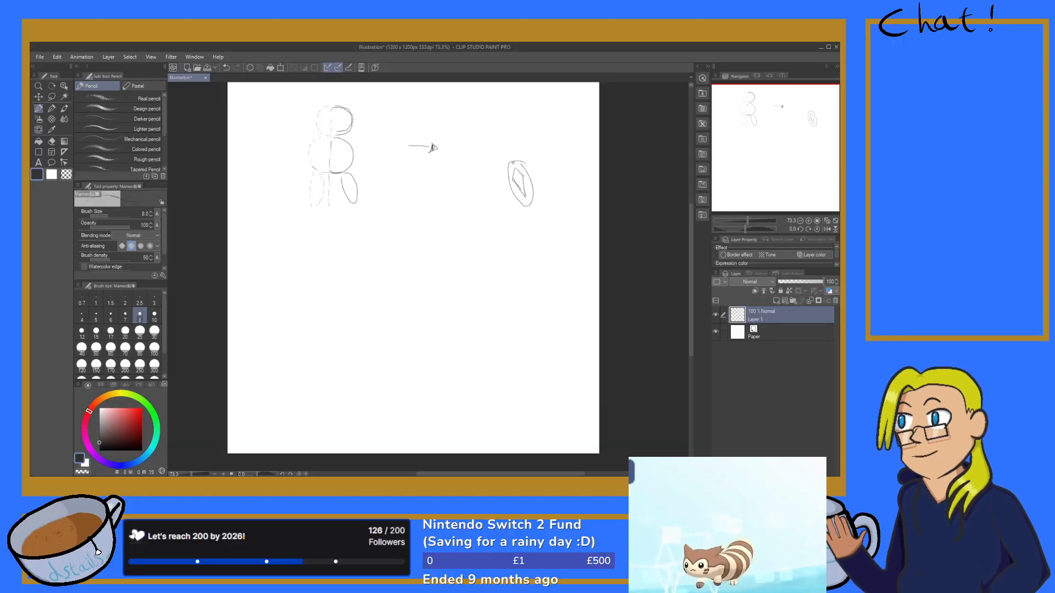
pyautogui.moveTo(506, 168); pyautogui.dragTo(518, 189)
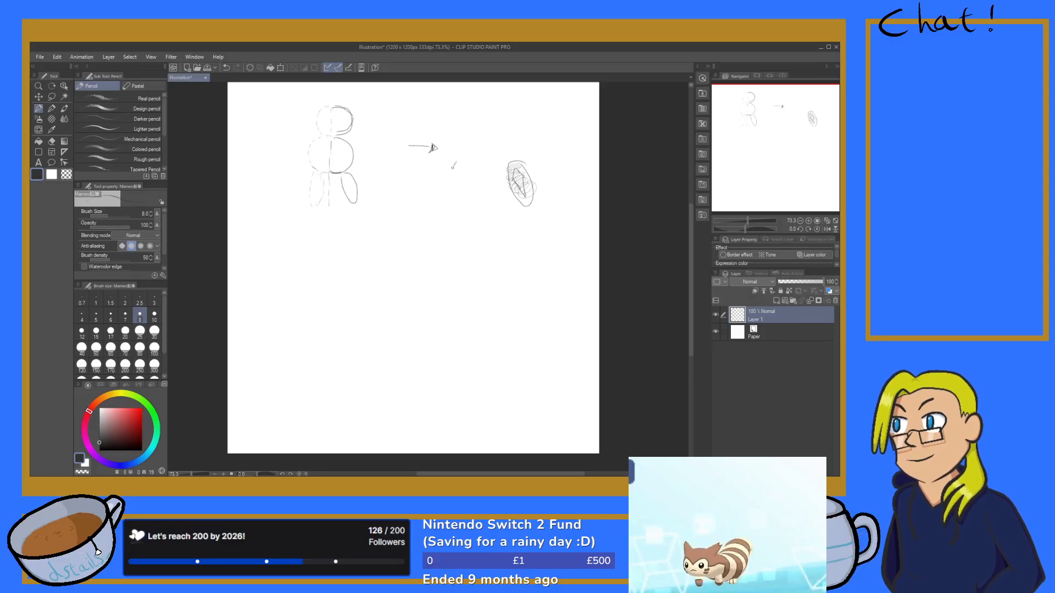
# Step: Sketch the mirrored leg as a dashed oval between the arrow and the shaded leg, with its own diamond-shaped bone
pyautogui.moveTo(448, 198); pyautogui.dragTo(450, 205)
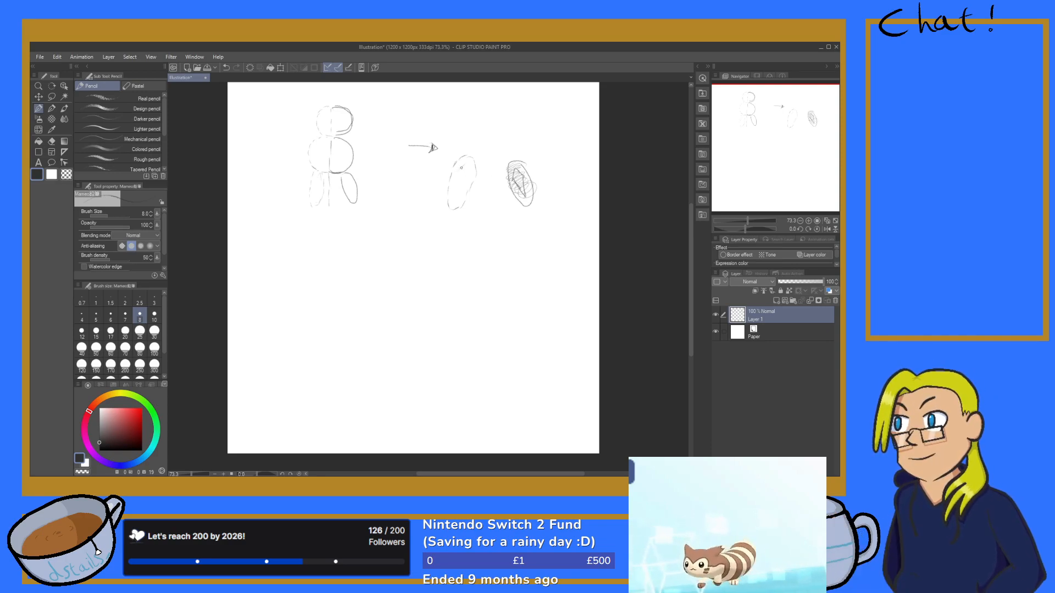
pyautogui.moveTo(466, 164); pyautogui.dragTo(455, 198)
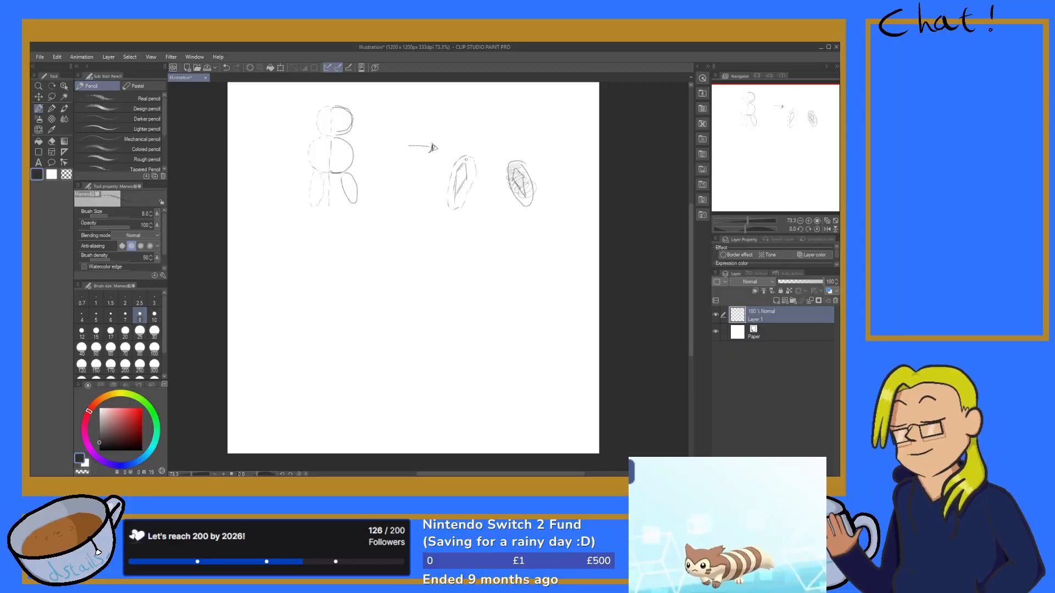
pyautogui.moveTo(448, 194); pyautogui.dragTo(467, 172)
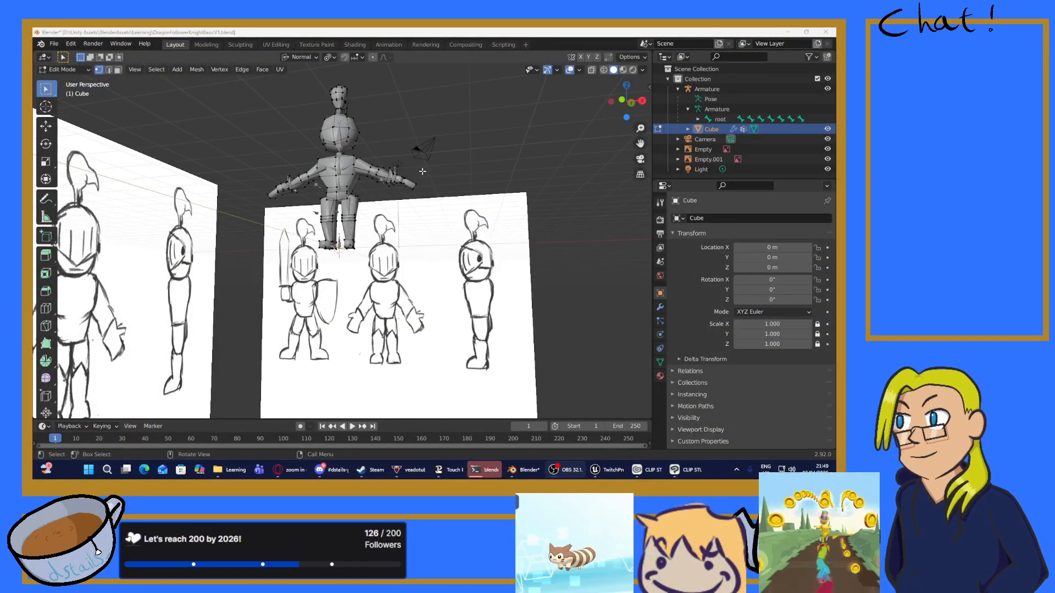
# Step: Switch back to Blender, save the knight file and open the recent file RatPlatV2.blend
pyautogui.scroll(3, 474, 201)
pyautogui.moveTo(474, 201); pyautogui.dragTo(423, 181, button='middle')
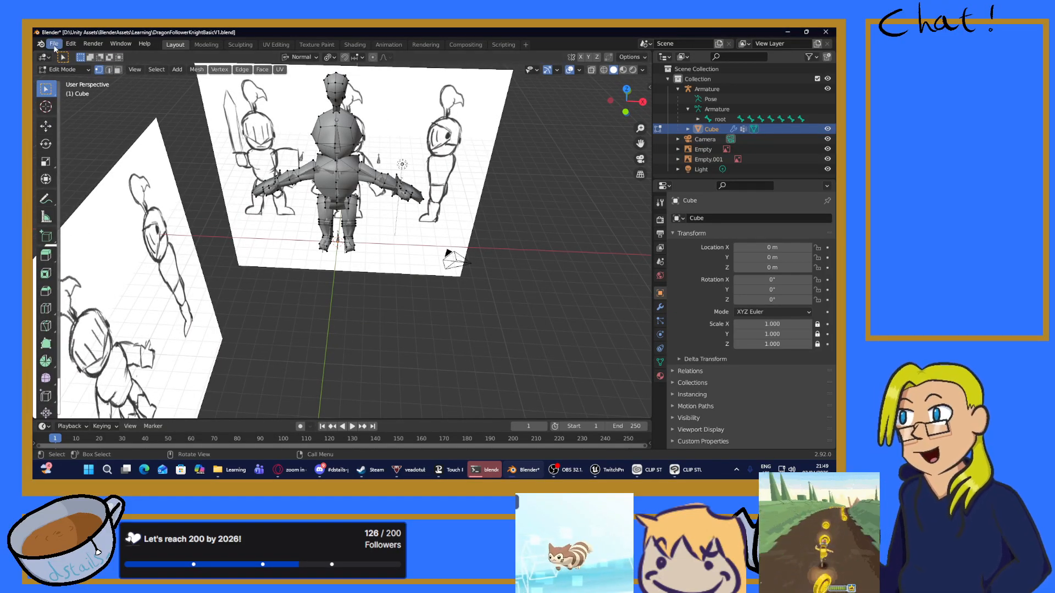
pyautogui.hotkey('ctrl', 's')
pyautogui.click(54, 44)
pyautogui.moveTo(90, 77)
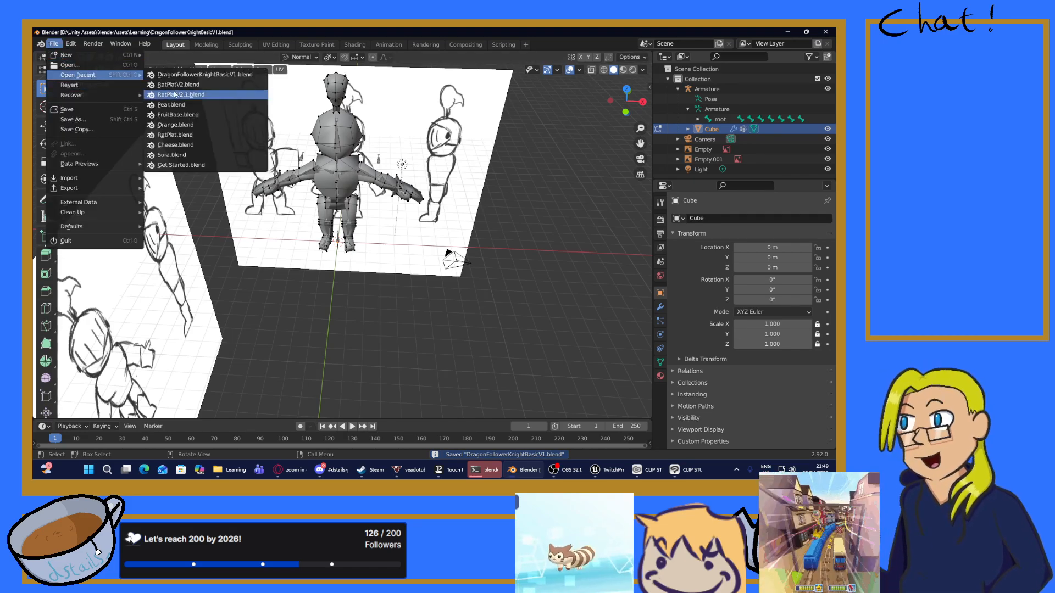
pyautogui.click(191, 90)
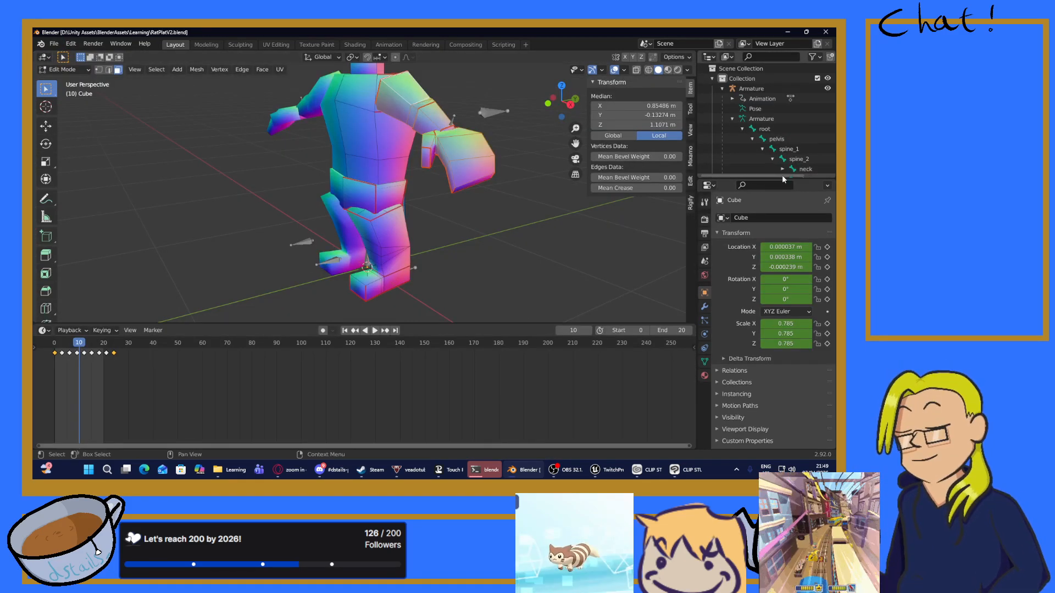
# Step: Examine the rat armature's bone hierarchy, comparing the naming of the left and right arm and leg bones
pyautogui.moveTo(782, 174); pyautogui.dragTo(809, 173)
pyautogui.scroll(-5, 789, 145)
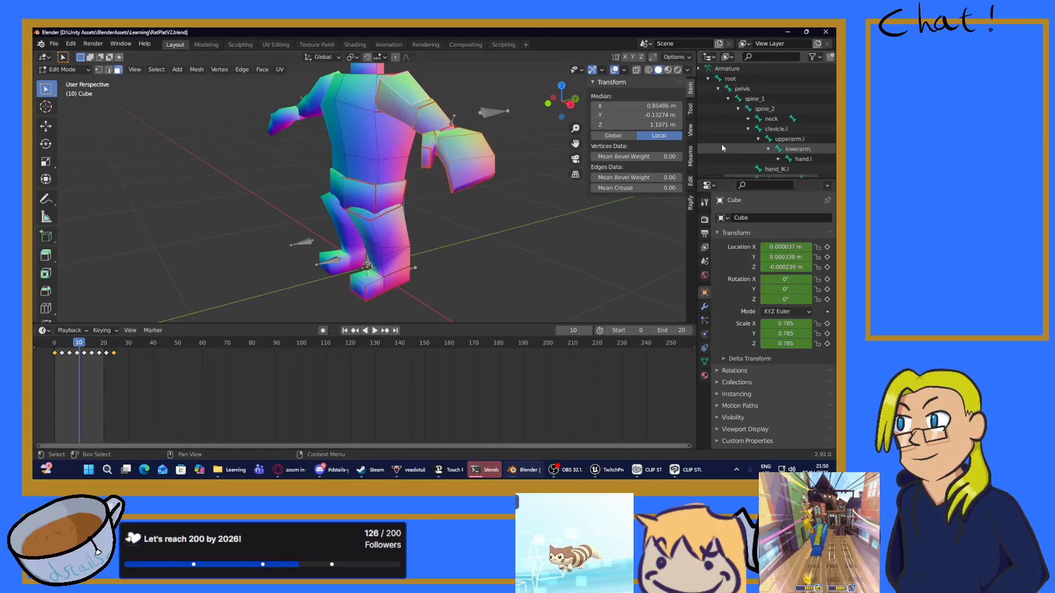
pyautogui.scroll(-3, 757, 154)
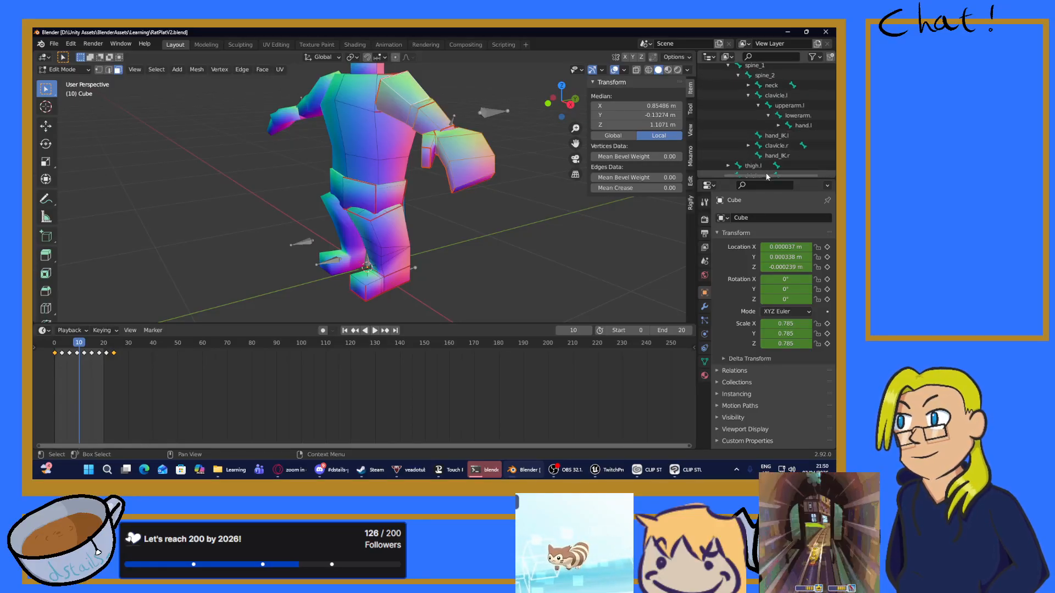
pyautogui.moveTo(766, 175); pyautogui.dragTo(735, 162)
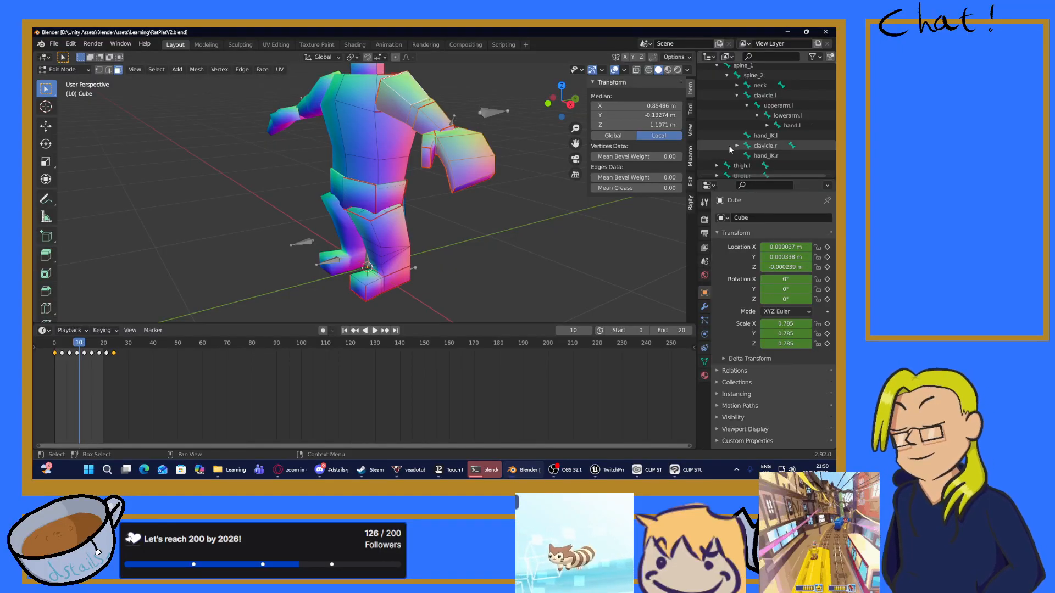
# Step: Put the rat mesh into Weight Paint mode and inspect the Draw brush's Stroke and Symmetry settings
pyautogui.click(64, 70)
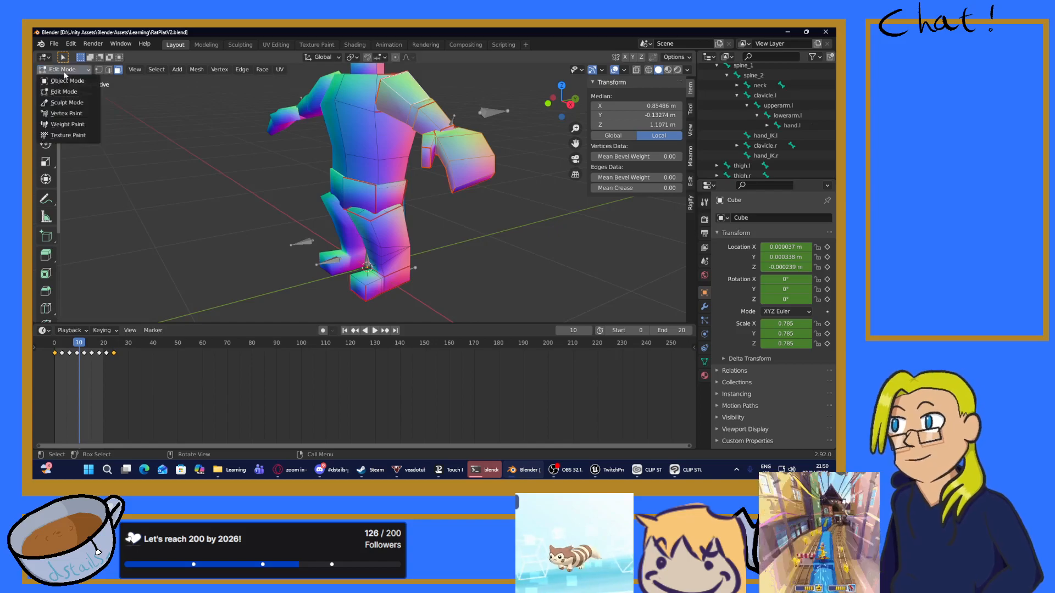
pyautogui.click(67, 124)
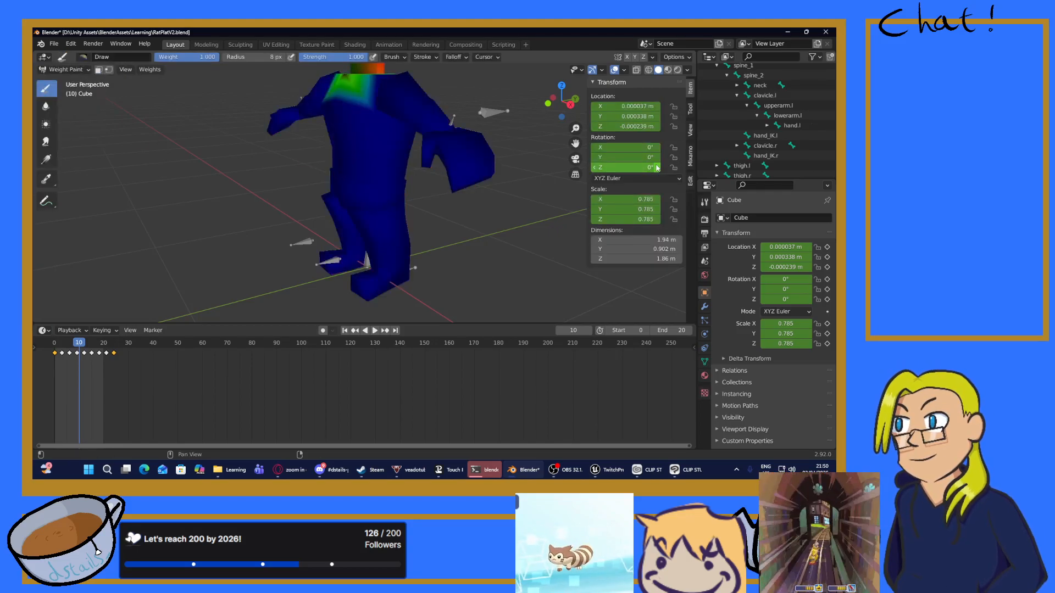
pyautogui.click(704, 203)
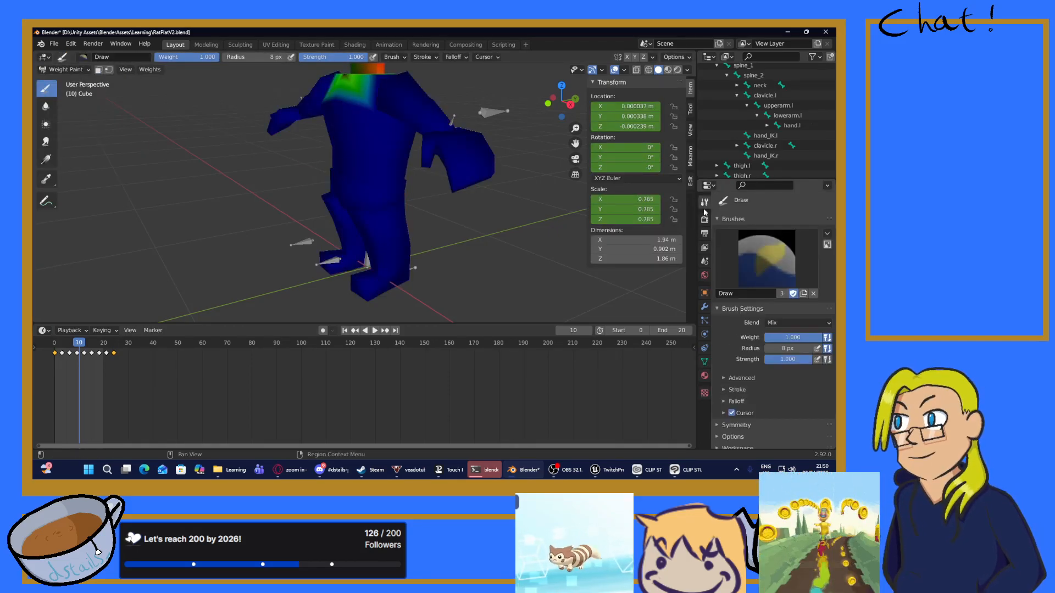
pyautogui.scroll(-1, 741, 365)
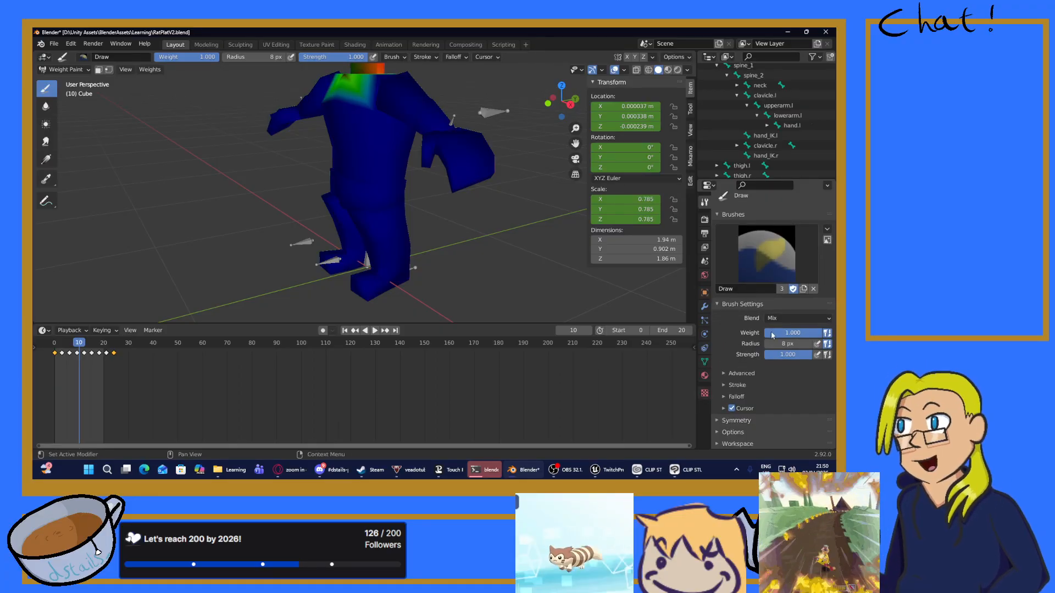
pyautogui.click(727, 385)
pyautogui.scroll(-3, 727, 384)
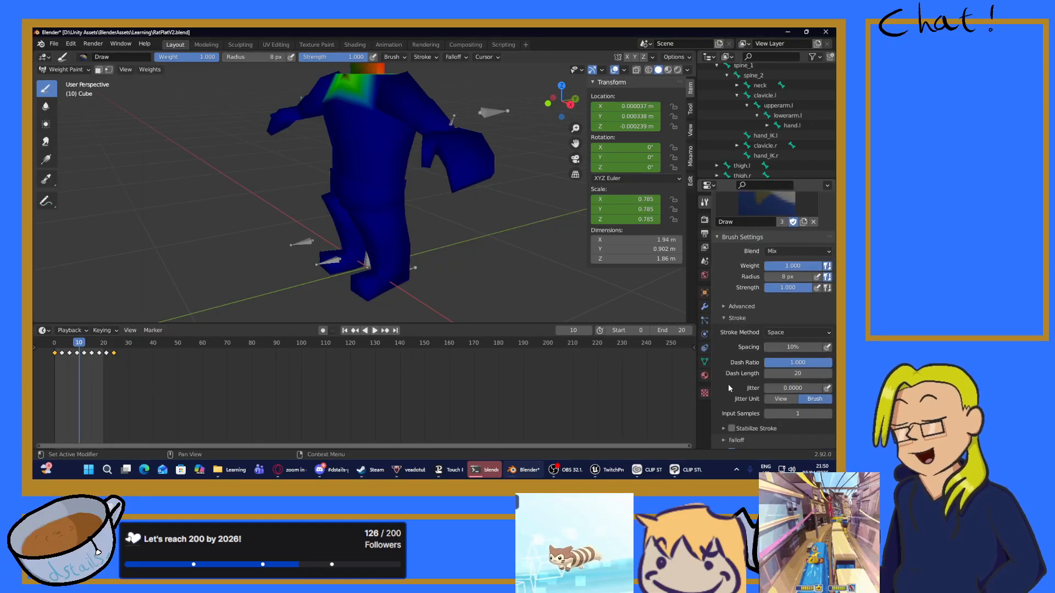
pyautogui.scroll(-2, 727, 384)
pyautogui.click(718, 421)
pyautogui.scroll(-3, 740, 371)
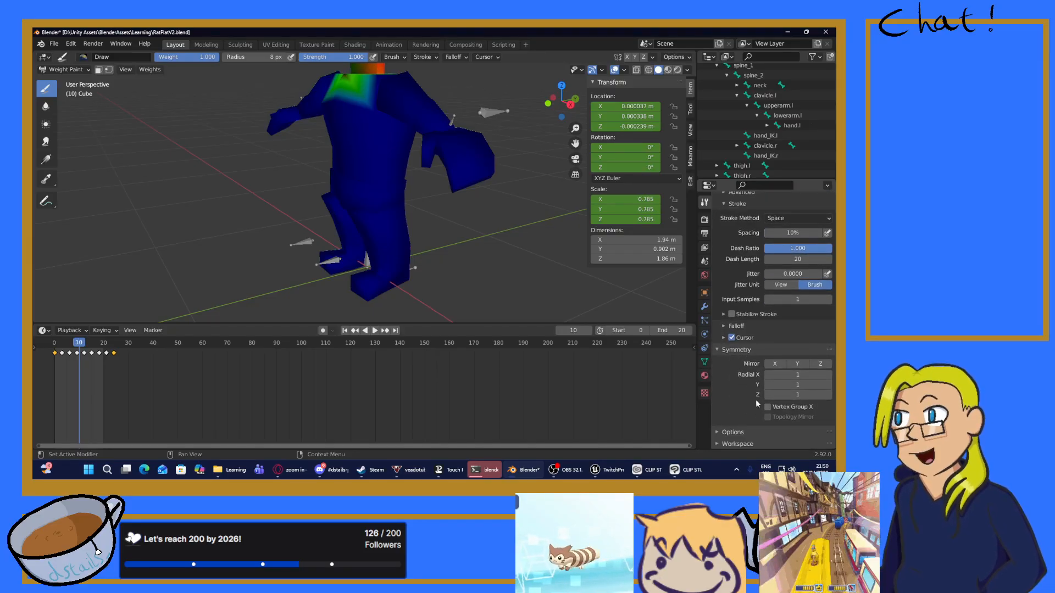
# Step: Show the rat in wireframe with X-ray and examine the weights around its neck and shoulders
pyautogui.moveTo(495, 186); pyautogui.dragTo(434, 200, button='middle')
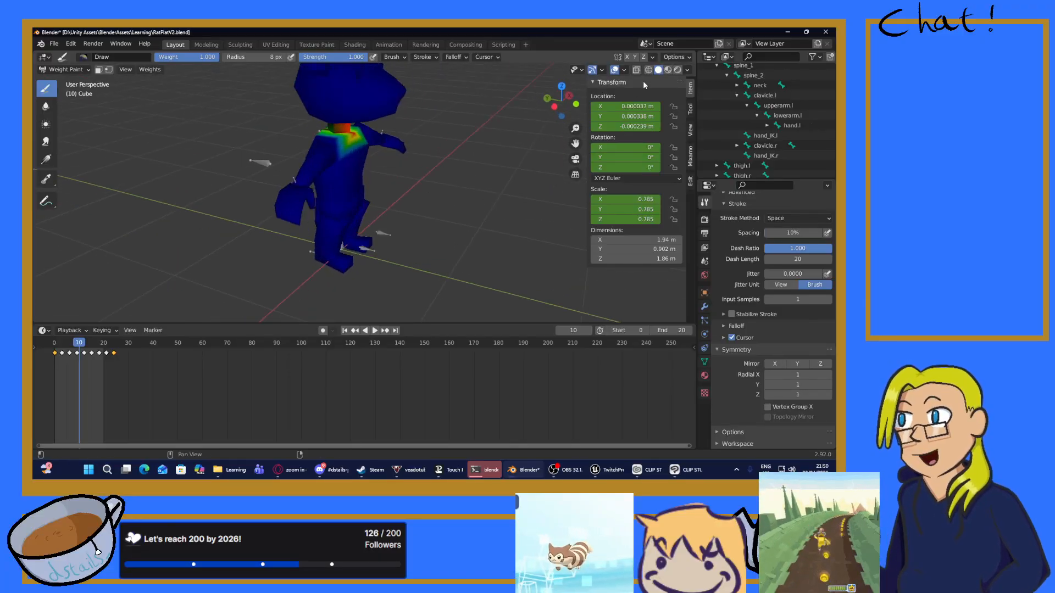
pyautogui.moveTo(336, 127)
pyautogui.mouseDown(button='middle')
pyautogui.moveTo(293, 127)
pyautogui.moveTo(425, 134)
pyautogui.moveTo(138, 140)
pyautogui.moveTo(528, 120)
pyautogui.moveTo(361, 139)
pyautogui.moveTo(409, 165)
pyautogui.moveTo(427, 147)
pyautogui.mouseUp(button='middle')
pyautogui.scroll(5, 427, 148)
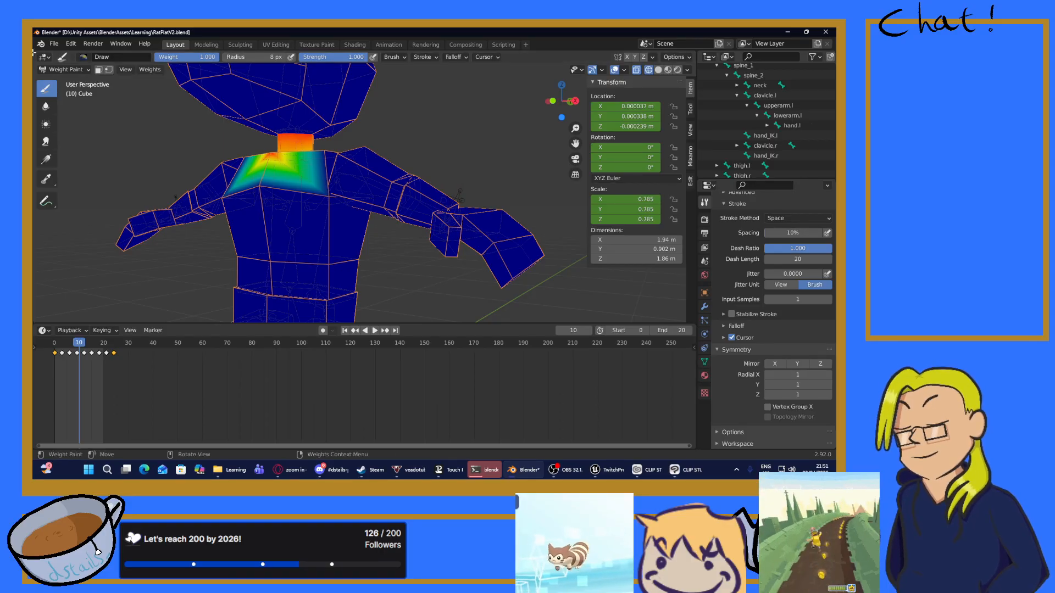
# Step: Return to Object Mode, select the rat's armature together with its mesh, and put the mesh back into Weight Paint mode
pyautogui.click(63, 69)
pyautogui.click(58, 79)
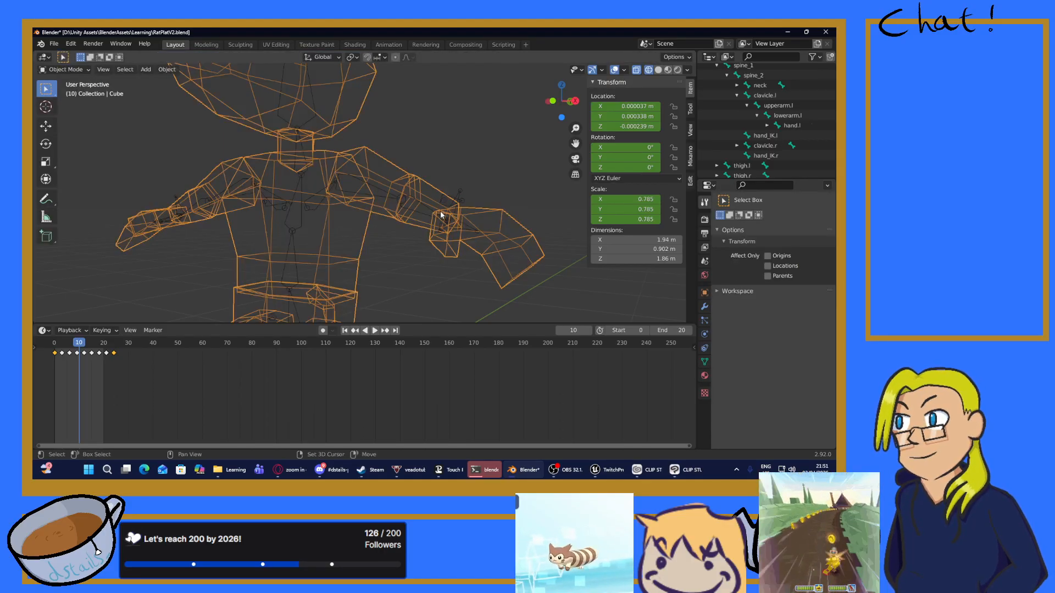
pyautogui.click(457, 201)
pyautogui.click(63, 69)
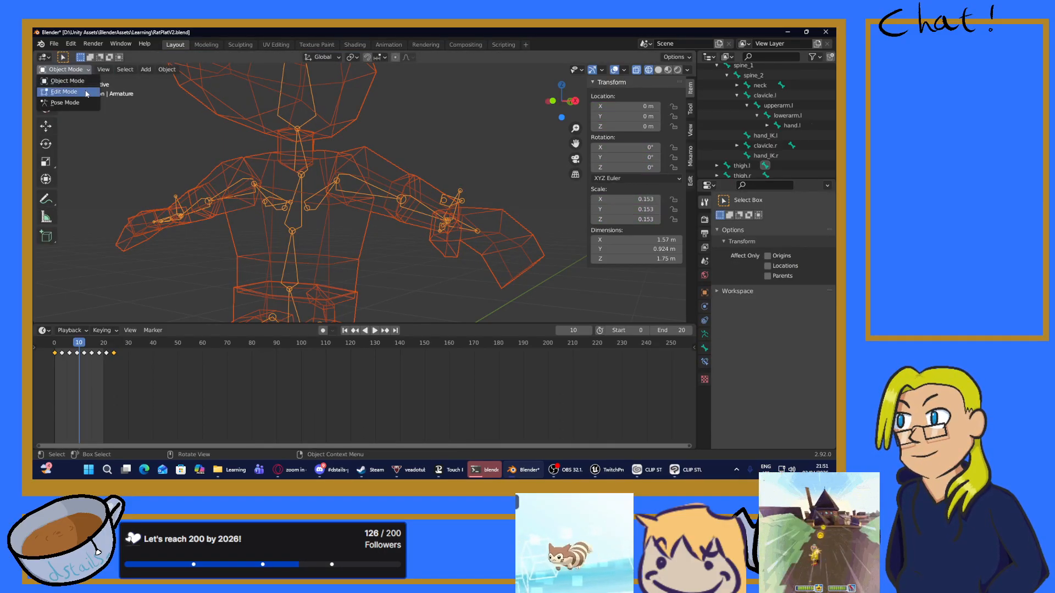
pyautogui.hotkey('alt', 'a')
pyautogui.click(460, 198)
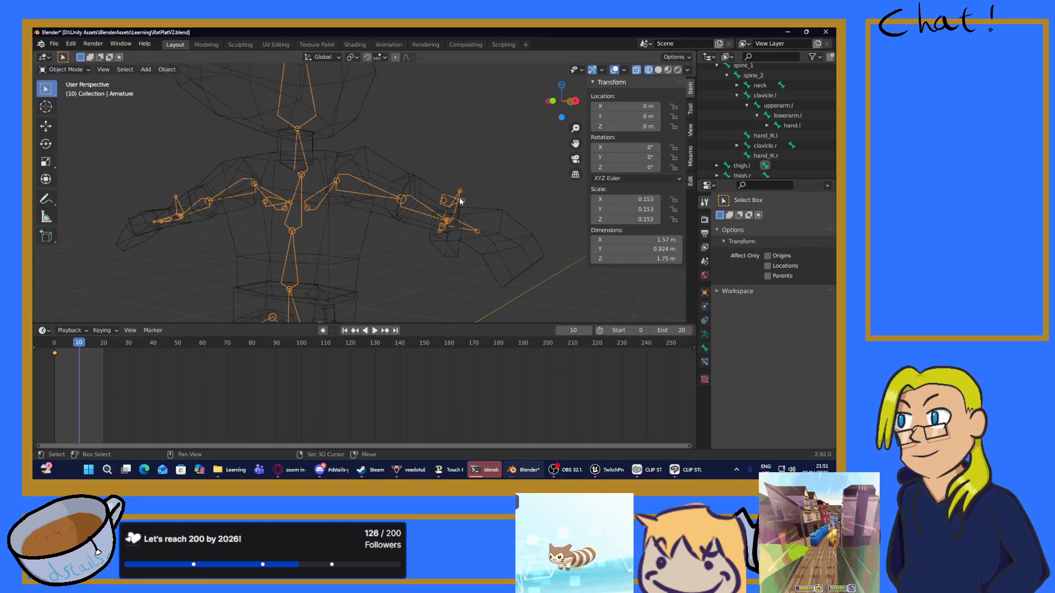
pyautogui.keyDown('shift'); pyautogui.click(387, 173); pyautogui.keyUp('shift')
pyautogui.click(64, 69)
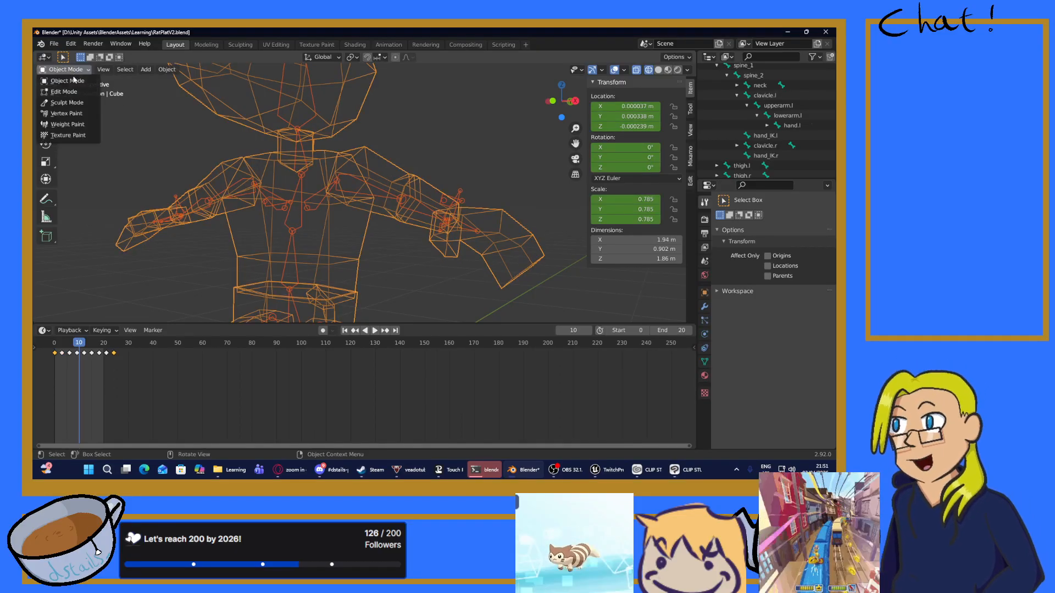
pyautogui.click(69, 124)
# Step: Inspect the weights of the hand_IK.l, lowerarm.l and lowerarm.r bones on the rat mesh
pyautogui.moveTo(373, 209); pyautogui.dragTo(466, 202, button='middle')
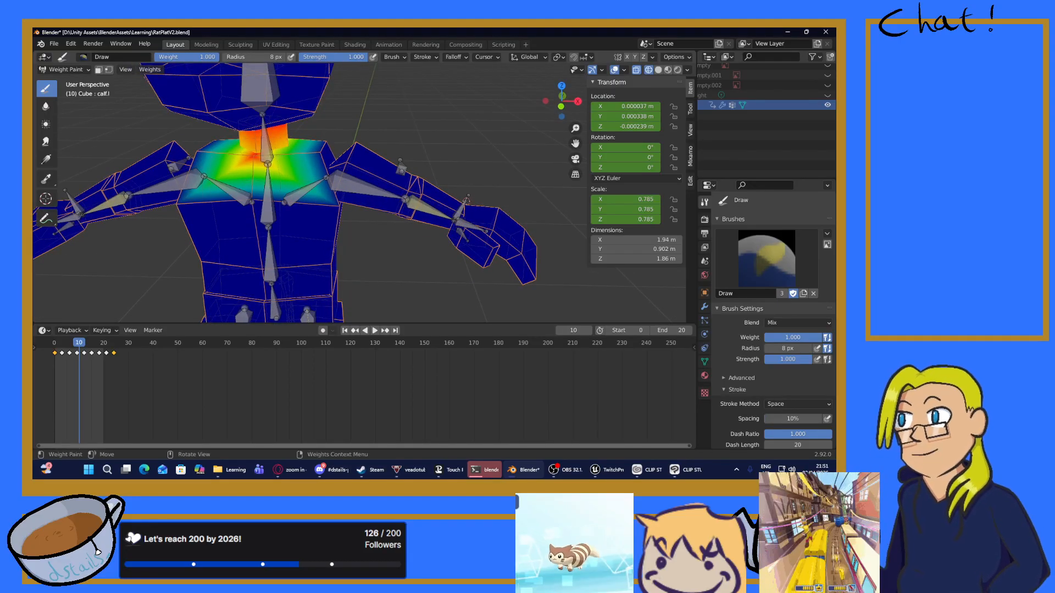
pyautogui.keyDown('ctrl'); pyautogui.click(466, 199); pyautogui.keyUp('ctrl')
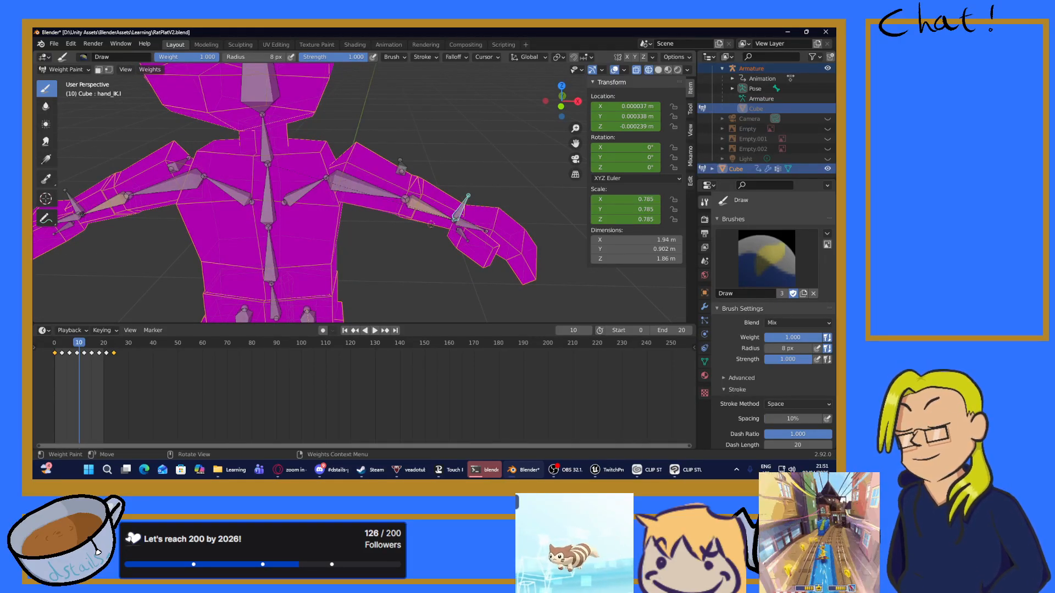
pyautogui.keyDown('ctrl'); pyautogui.click(431, 220); pyautogui.keyUp('ctrl')
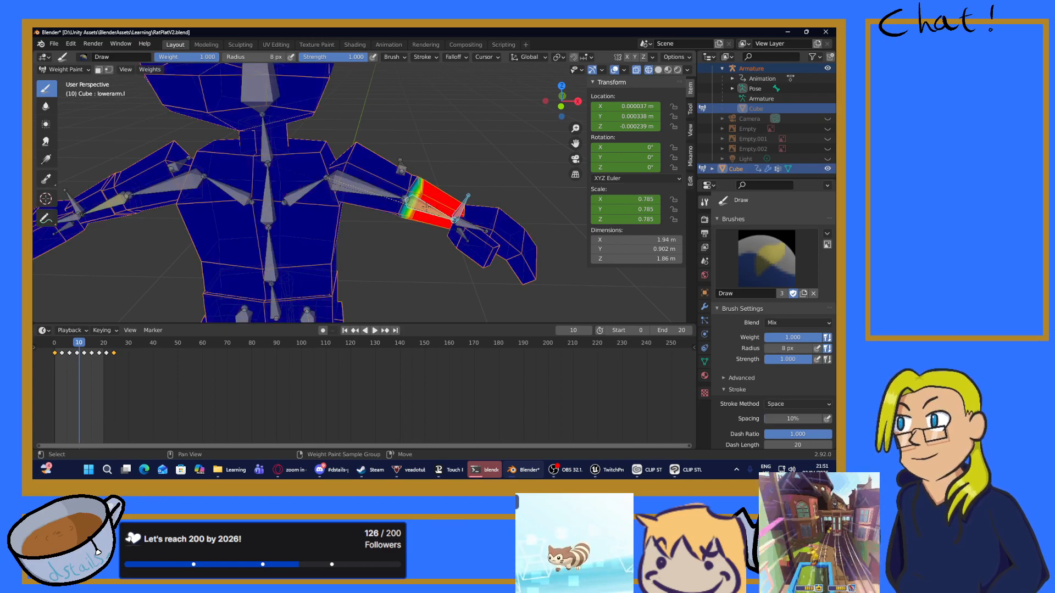
pyautogui.keyDown('ctrl'); pyautogui.click(119, 196); pyautogui.keyUp('ctrl')
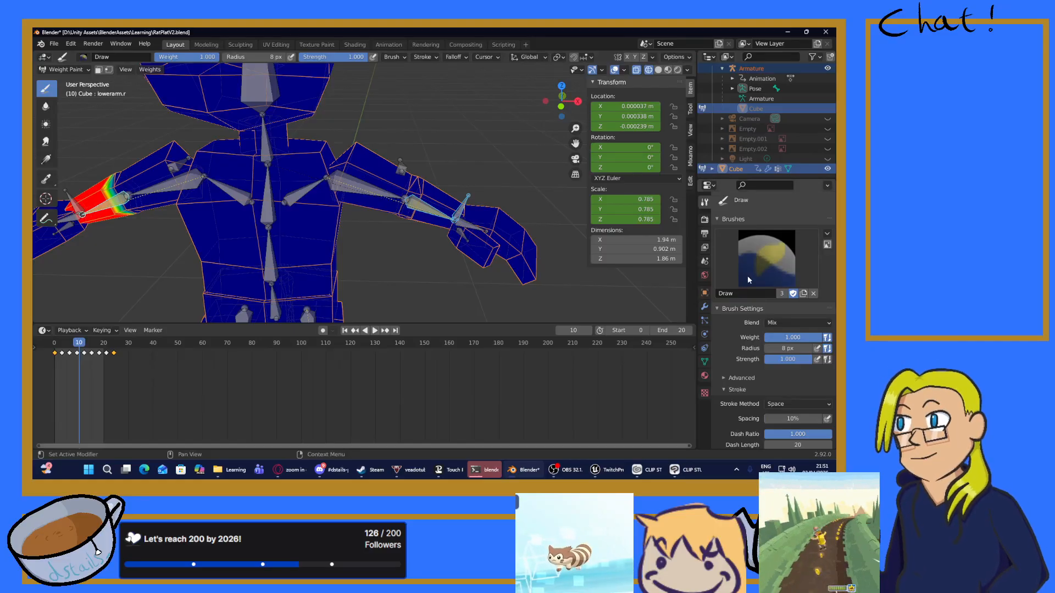
# Step: Examine the Draw brush's Symmetry and Options settings and expand the Workspace settings to review them
pyautogui.scroll(-4, 747, 280)
pyautogui.scroll(-2, 736, 341)
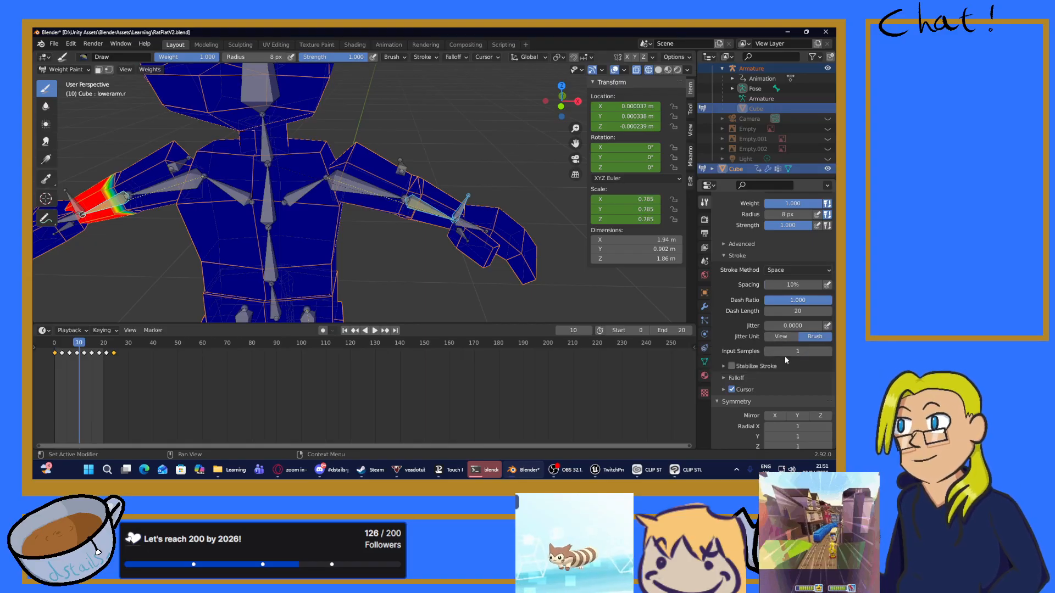
pyautogui.scroll(-1, 790, 353)
pyautogui.scroll(-2, 717, 434)
pyautogui.scroll(-2, 736, 392)
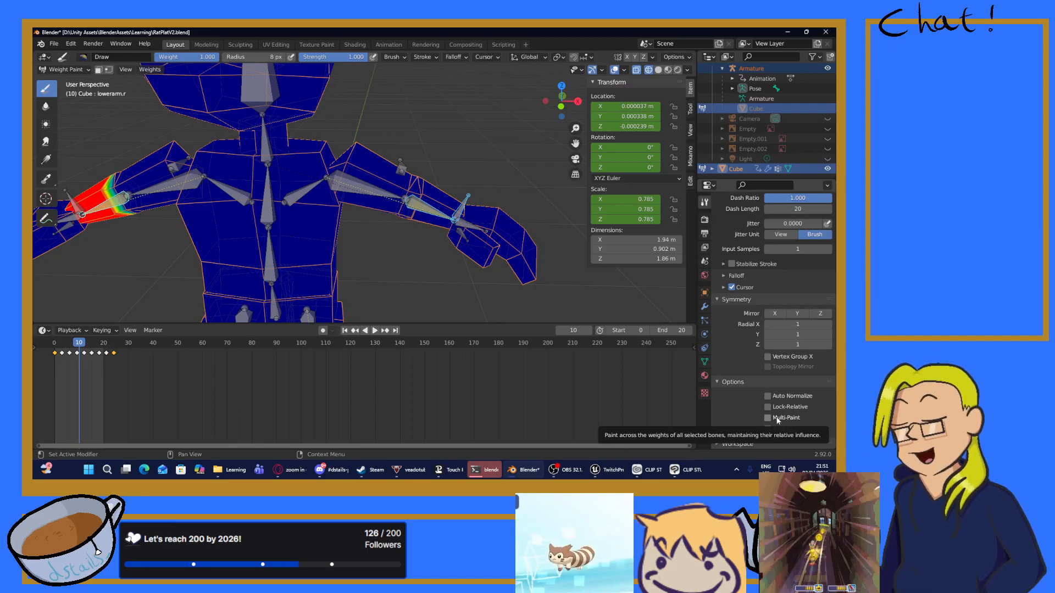
pyautogui.click(717, 444)
pyautogui.scroll(-8, 720, 428)
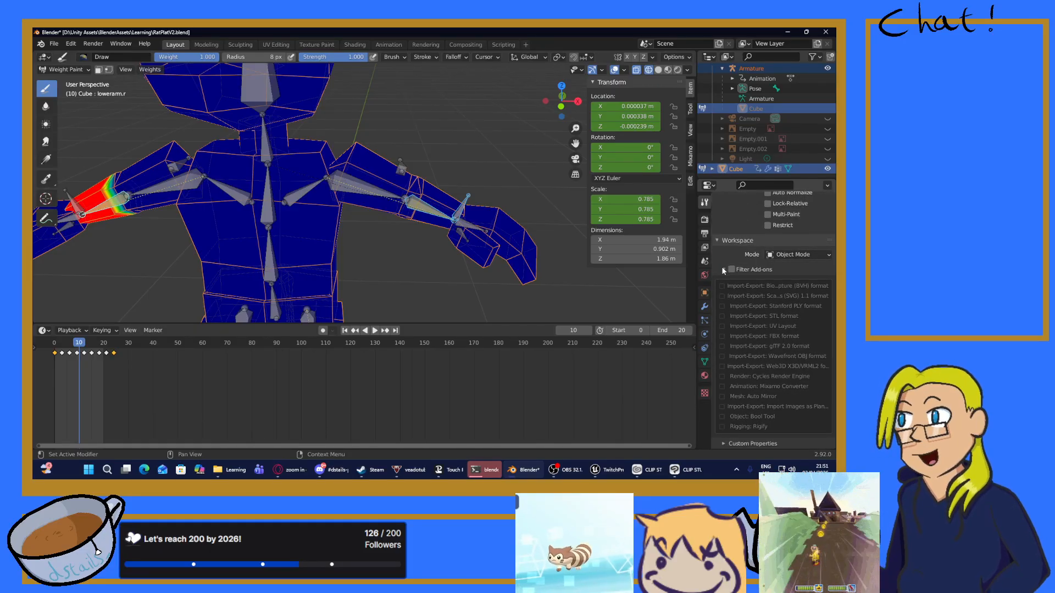
pyautogui.scroll(10, 721, 266)
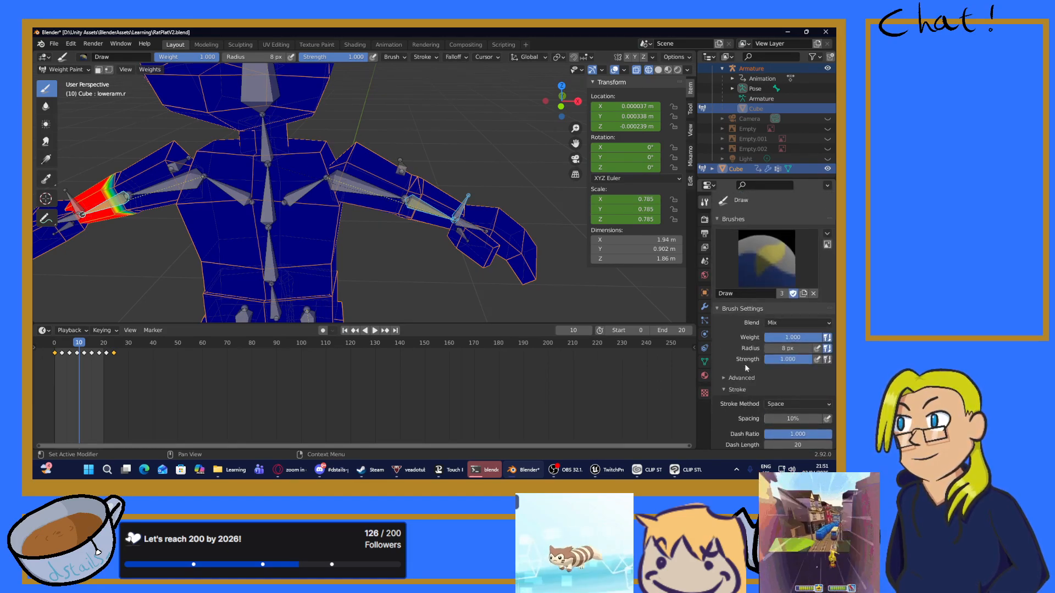
# Step: Expand the rat armature's pose down to the root bone's children and examine how the left and right bones are named
pyautogui.scroll(2, 772, 137)
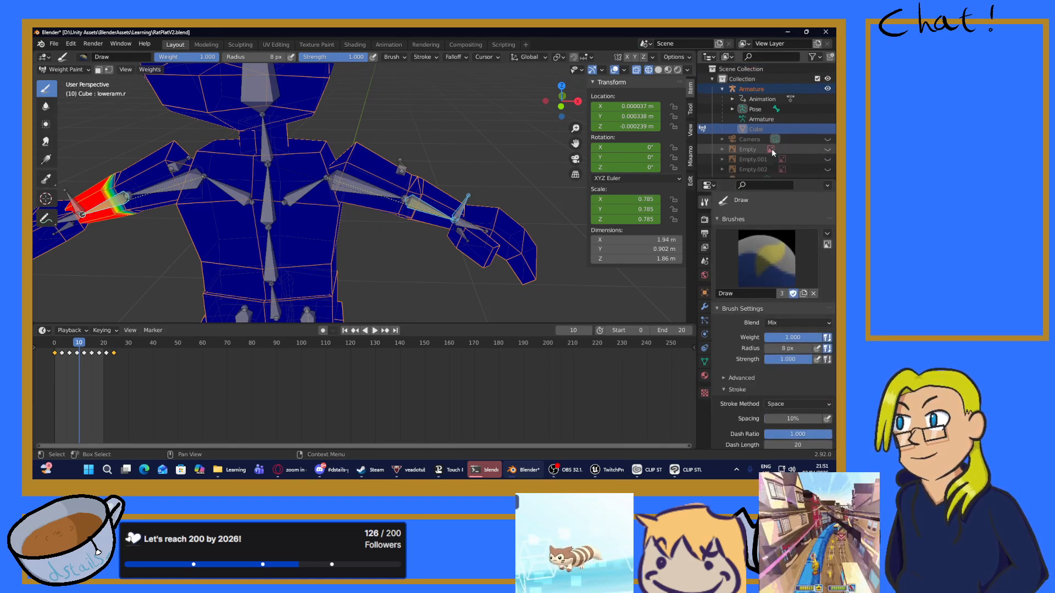
pyautogui.click(732, 109)
pyautogui.click(742, 119)
pyautogui.scroll(-1, 759, 147)
pyautogui.scroll(-1, 760, 147)
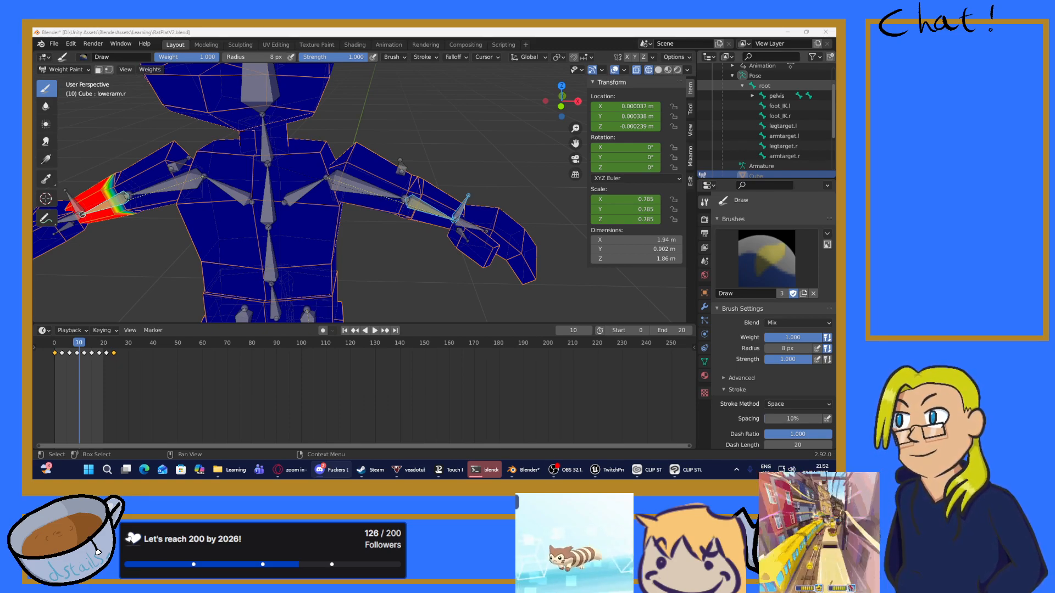
pyautogui.moveTo(202, 215)
pyautogui.mouseDown(button='middle')
pyautogui.moveTo(242, 220)
pyautogui.moveTo(197, 202)
pyautogui.mouseUp(button='middle')
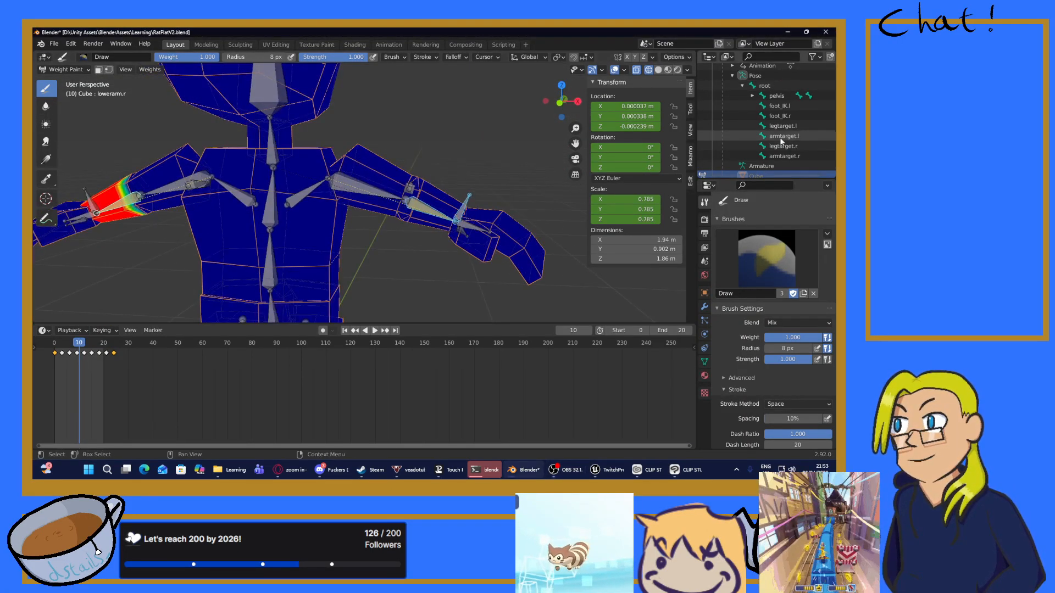
pyautogui.scroll(-3, 789, 135)
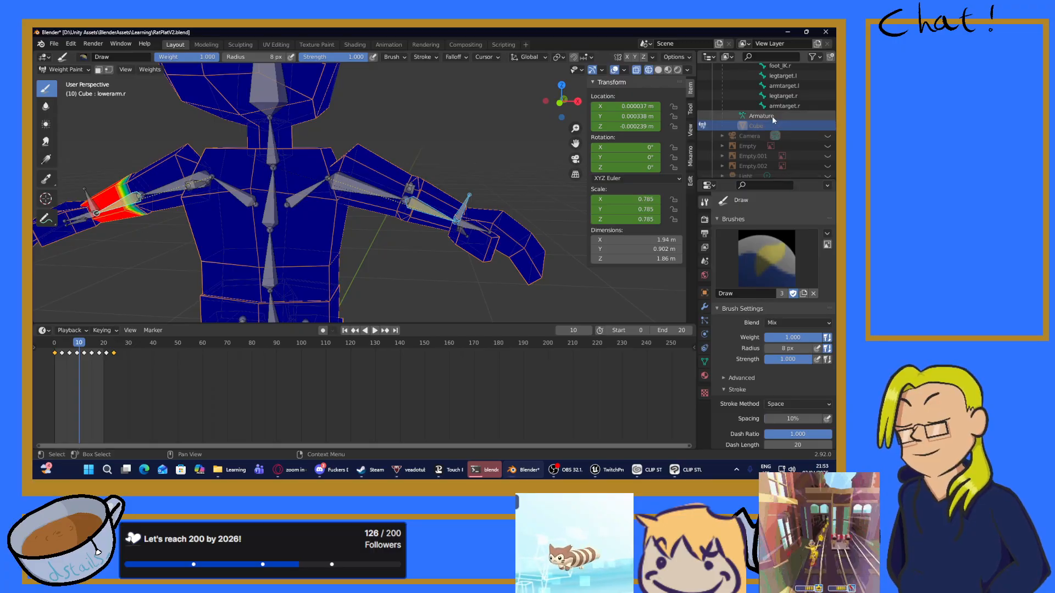
pyautogui.scroll(3, 773, 116)
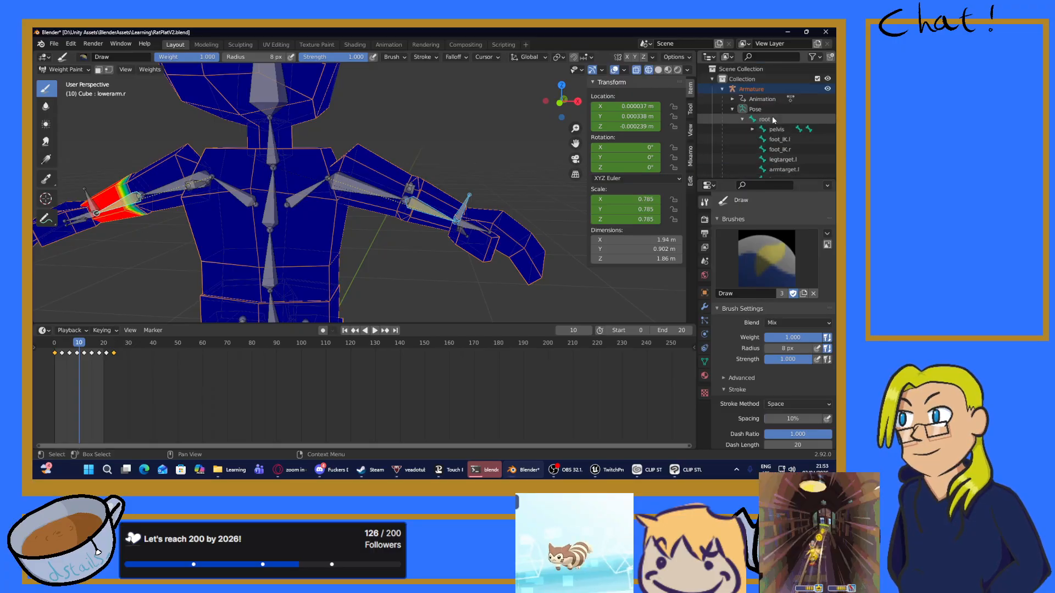
# Step: Open the recent file DragonFollowerKnightBasicV1.blend, saving the changes to RatPlatV2.blend
pyautogui.click(52, 44)
pyautogui.moveTo(86, 77)
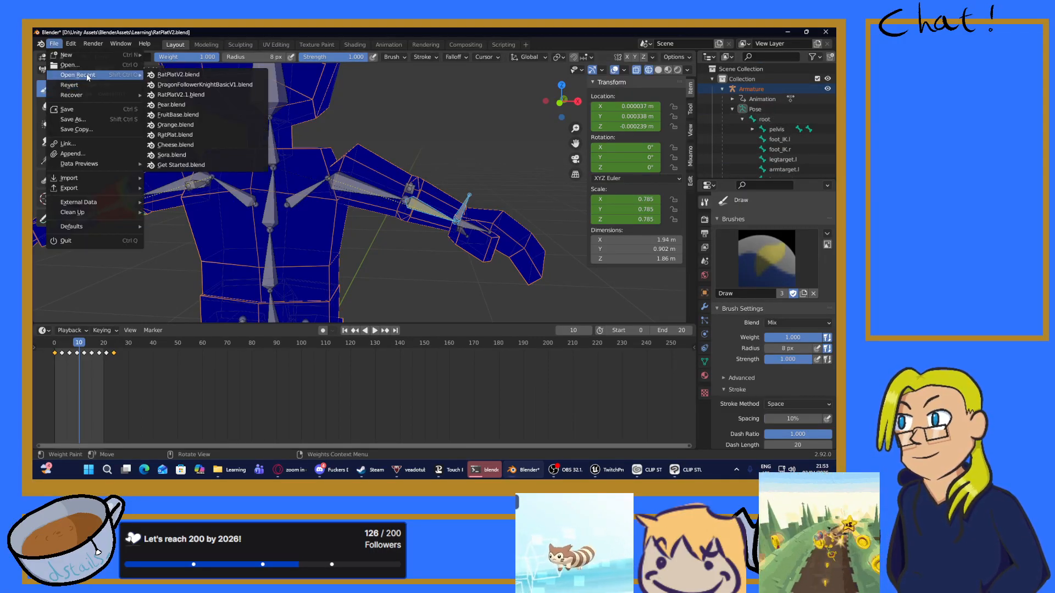
pyautogui.click(179, 85)
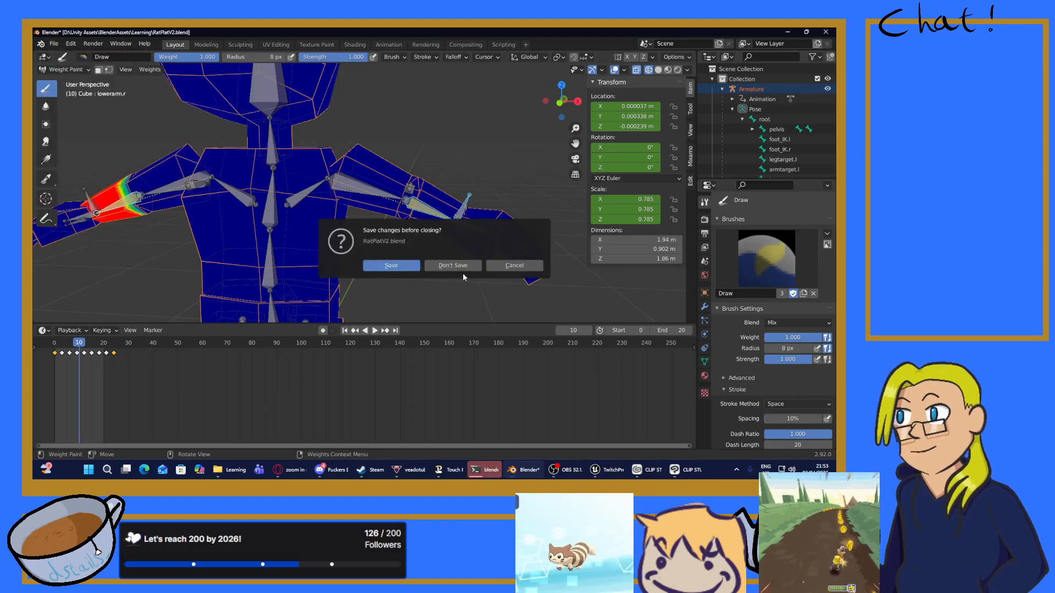
pyautogui.click(390, 268)
# Step: Expand the knight armature's pelvis bone in the hierarchy and select the upperleg.L bone to check its naming
pyautogui.click(698, 119)
pyautogui.scroll(-2, 723, 137)
pyautogui.scroll(-2, 723, 137)
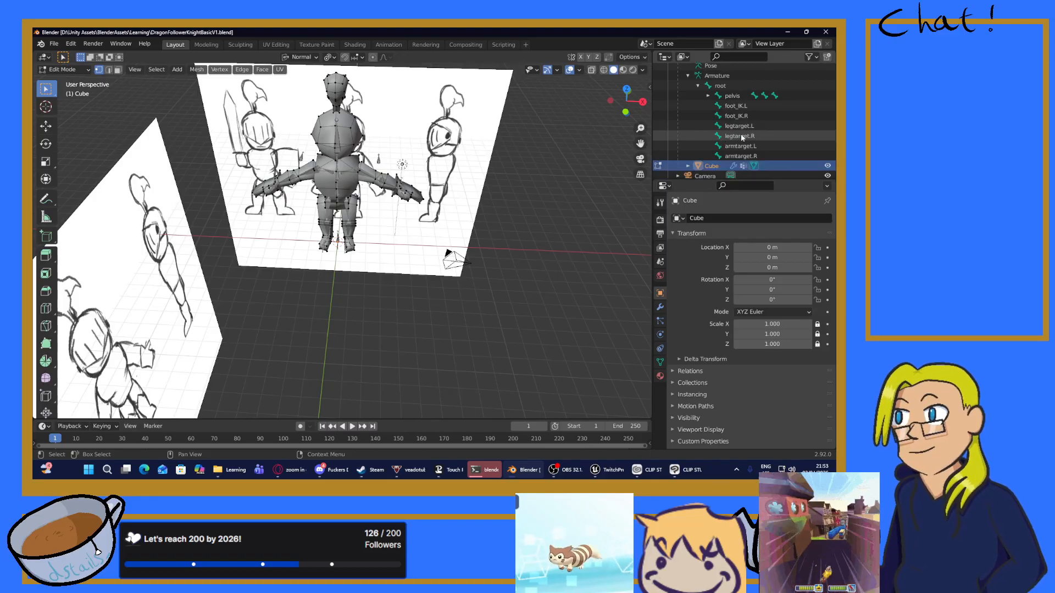
pyautogui.click(708, 95)
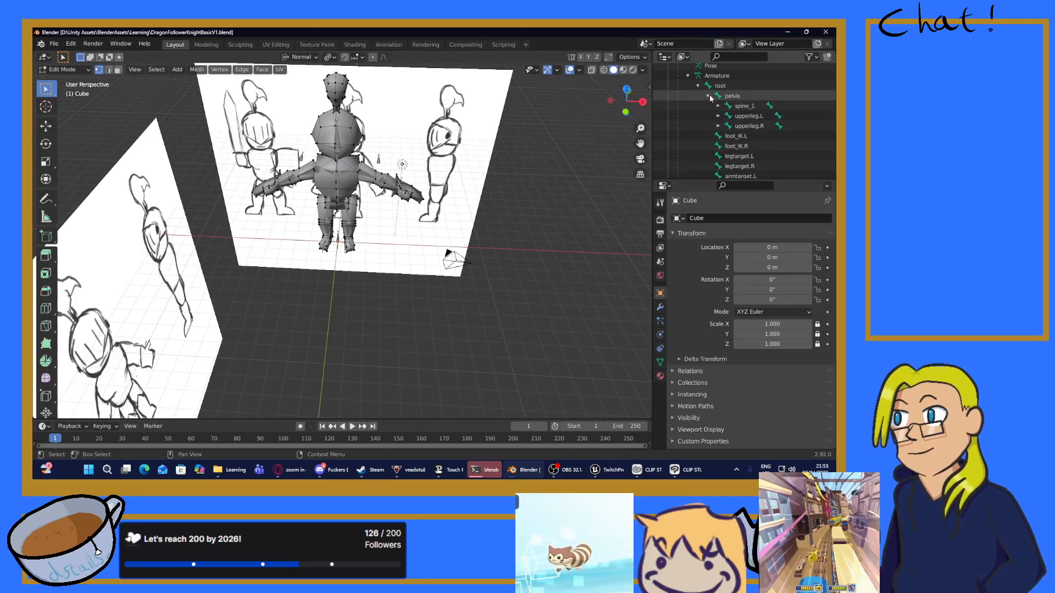
pyautogui.click(753, 117)
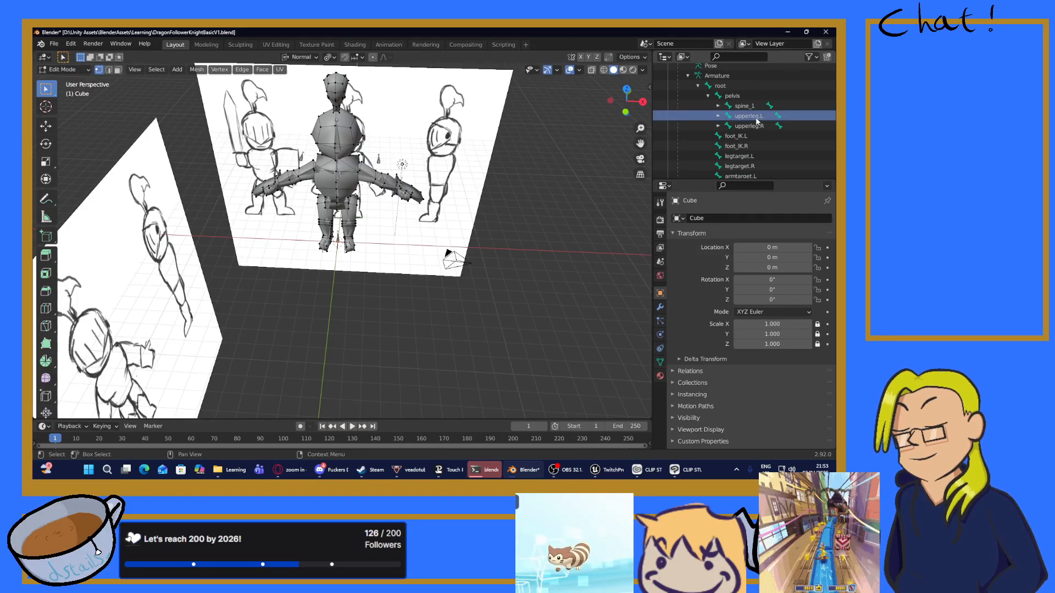
# Step: Look through the knight mesh's modifier, vertex group, physics and other property categories for a place to edit bone names
pyautogui.click(659, 306)
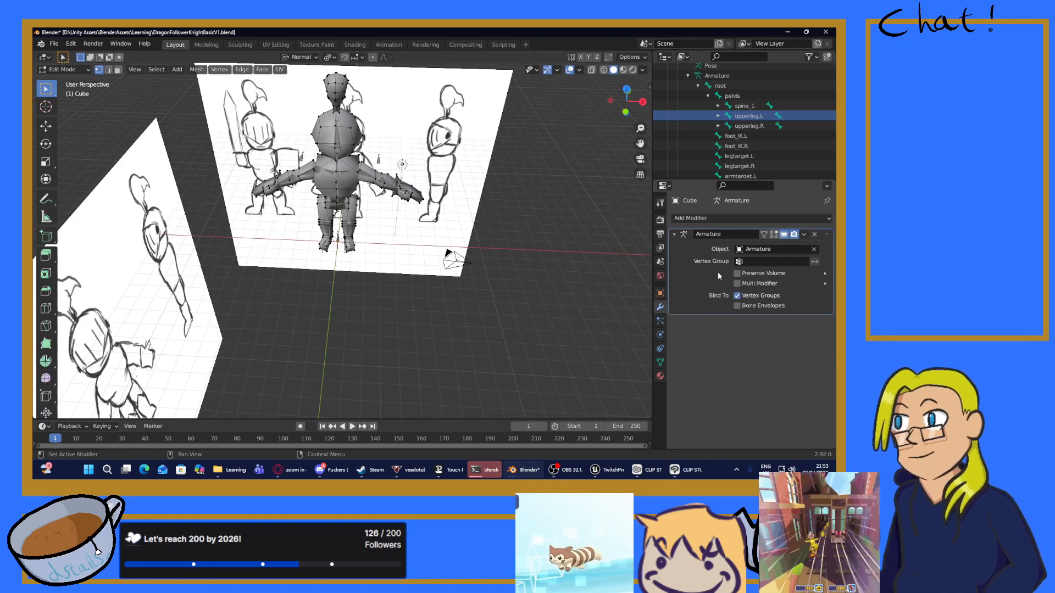
pyautogui.click(660, 362)
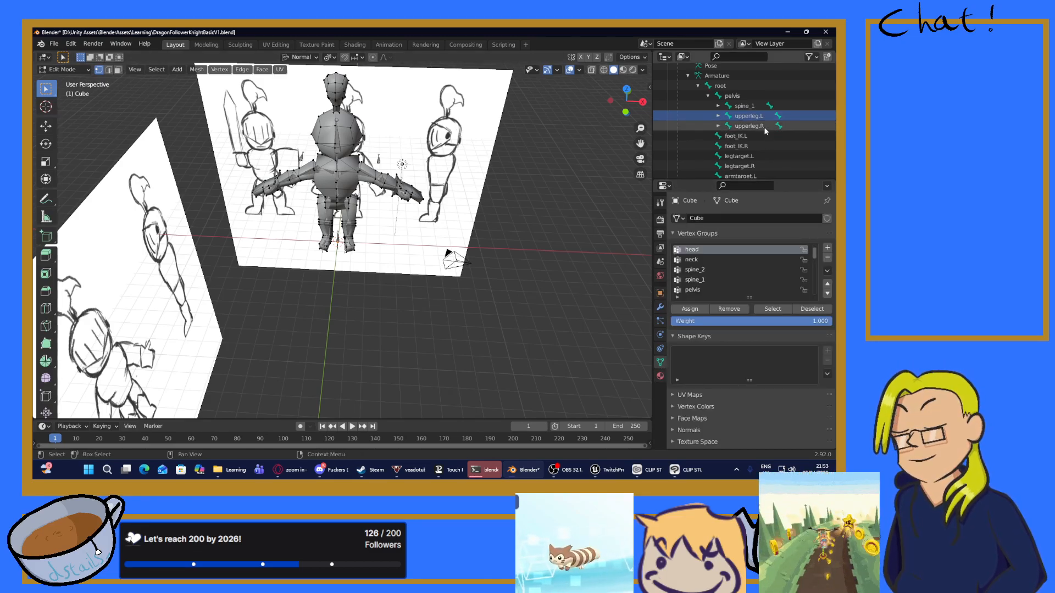
pyautogui.click(660, 309)
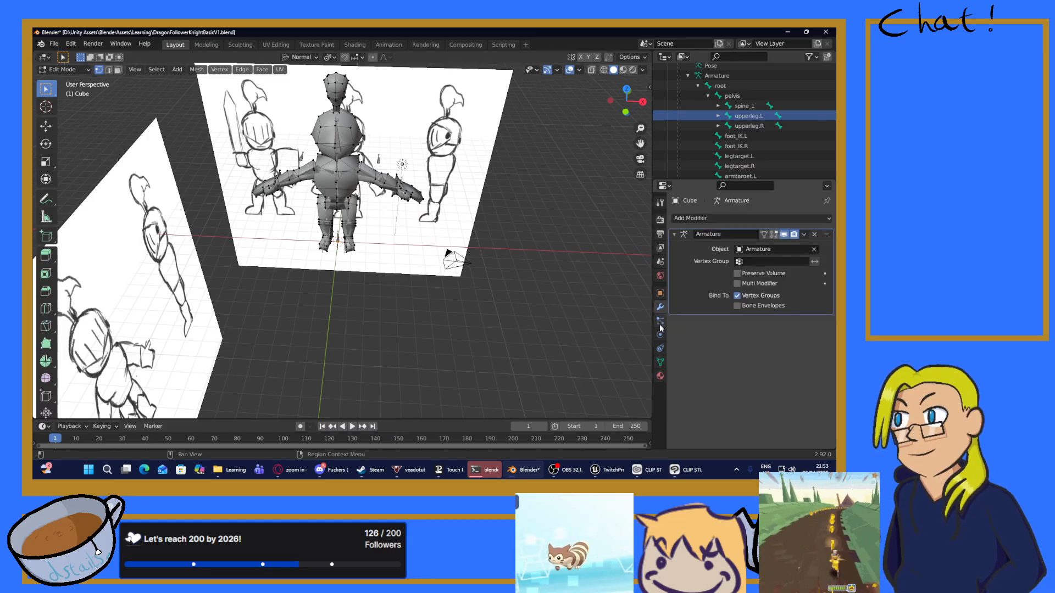
pyautogui.click(660, 334)
pyautogui.click(660, 321)
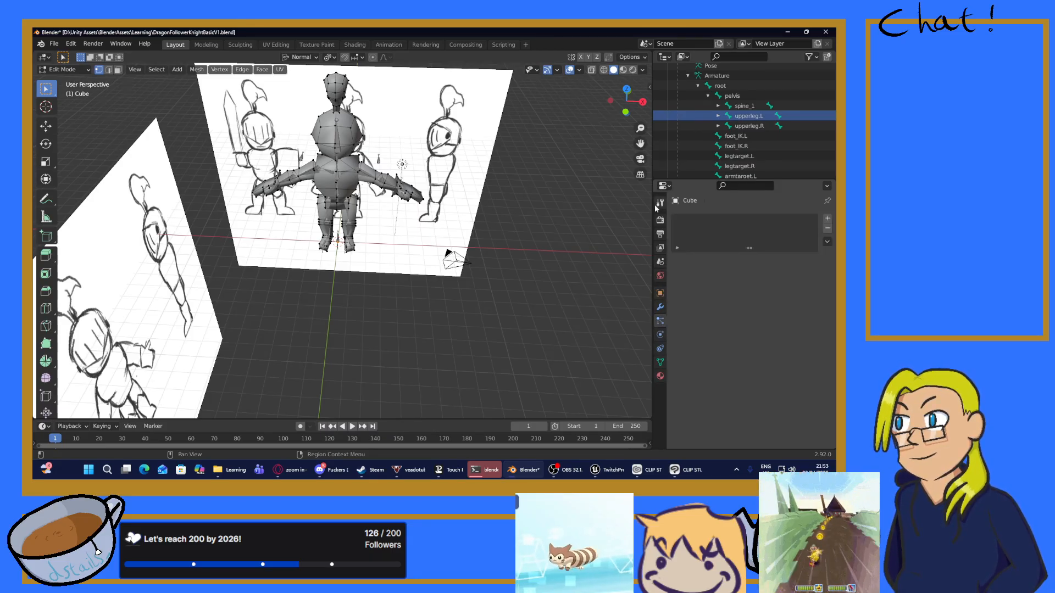
pyautogui.click(660, 203)
pyautogui.click(660, 220)
pyautogui.click(660, 248)
pyautogui.click(660, 275)
pyautogui.click(660, 293)
pyautogui.click(660, 307)
pyautogui.click(661, 322)
pyautogui.click(661, 347)
pyautogui.click(660, 362)
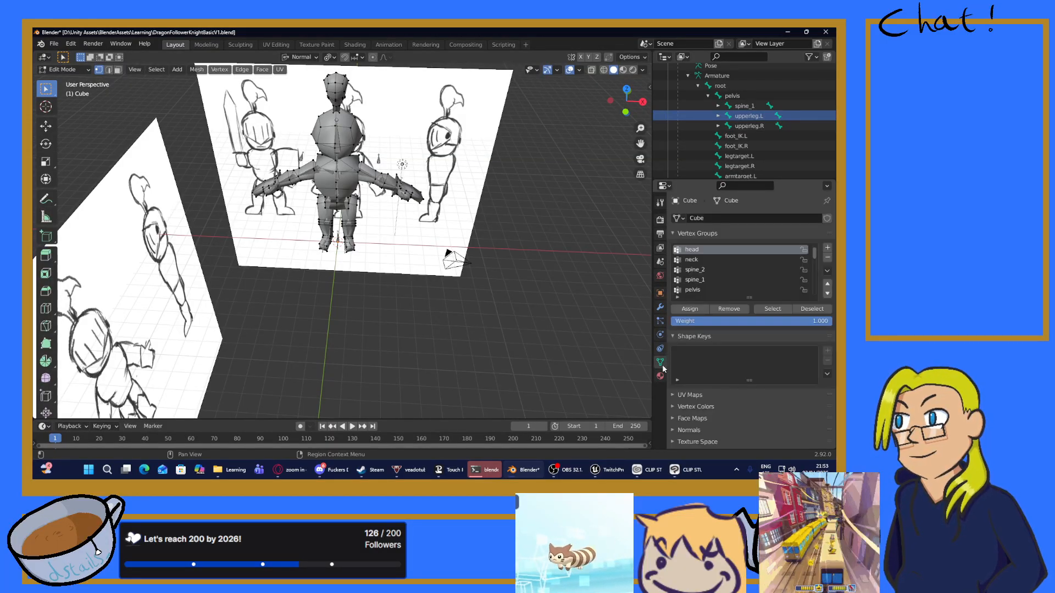
pyautogui.click(660, 376)
pyautogui.click(660, 334)
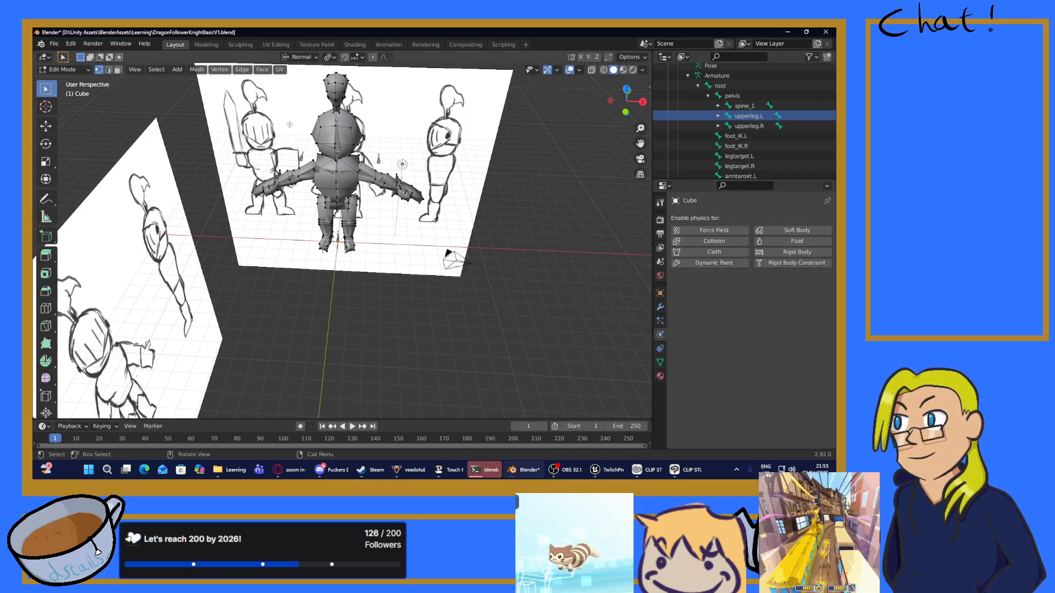
# Step: Leave the knight mesh's Edit Mode, select the armature and put it into Edit Mode
pyautogui.click(58, 70)
pyautogui.click(67, 80)
pyautogui.scroll(3, 681, 133)
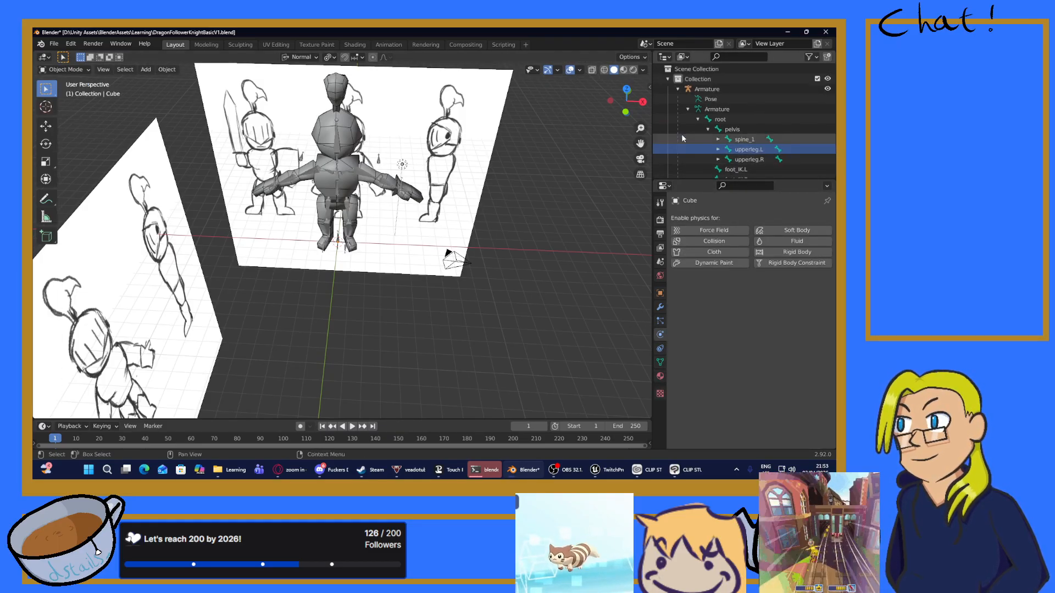
pyautogui.click(710, 99)
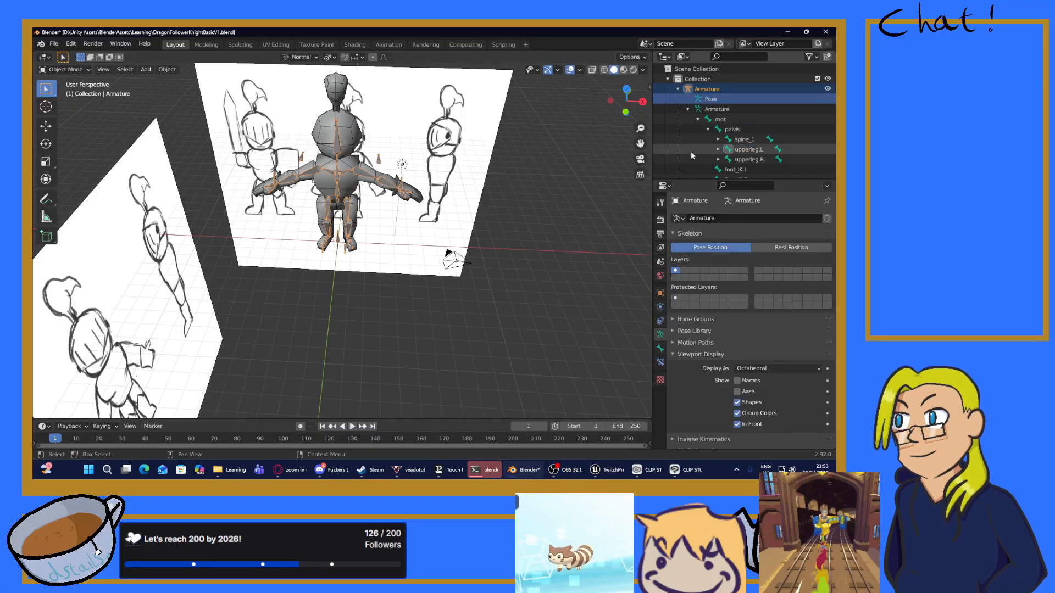
pyautogui.press('Tab')
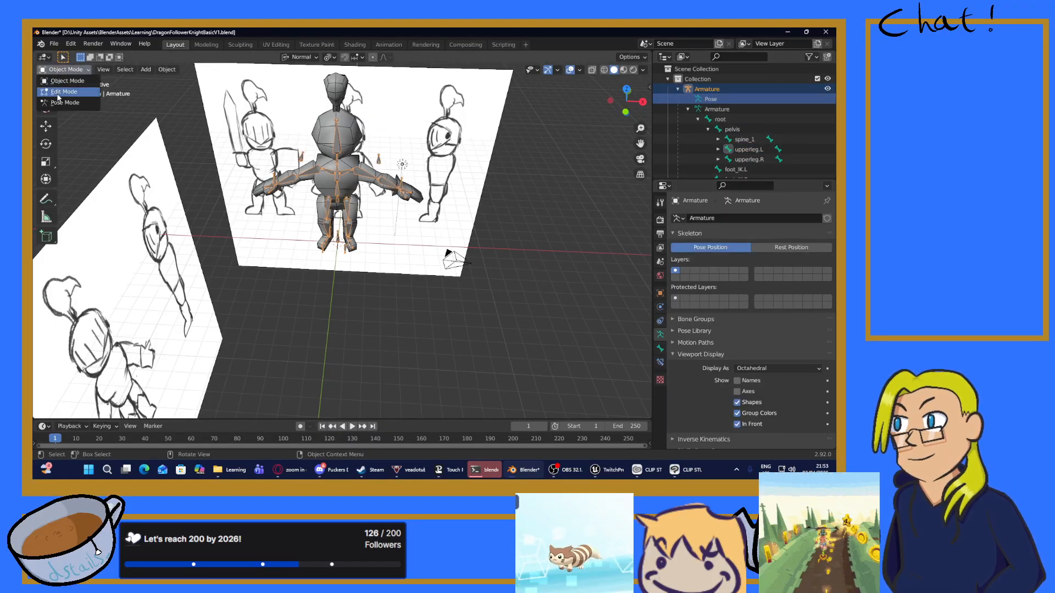
# Step: Rename the knight's foot_IK.L bone to foot_IK.l
pyautogui.click(736, 139)
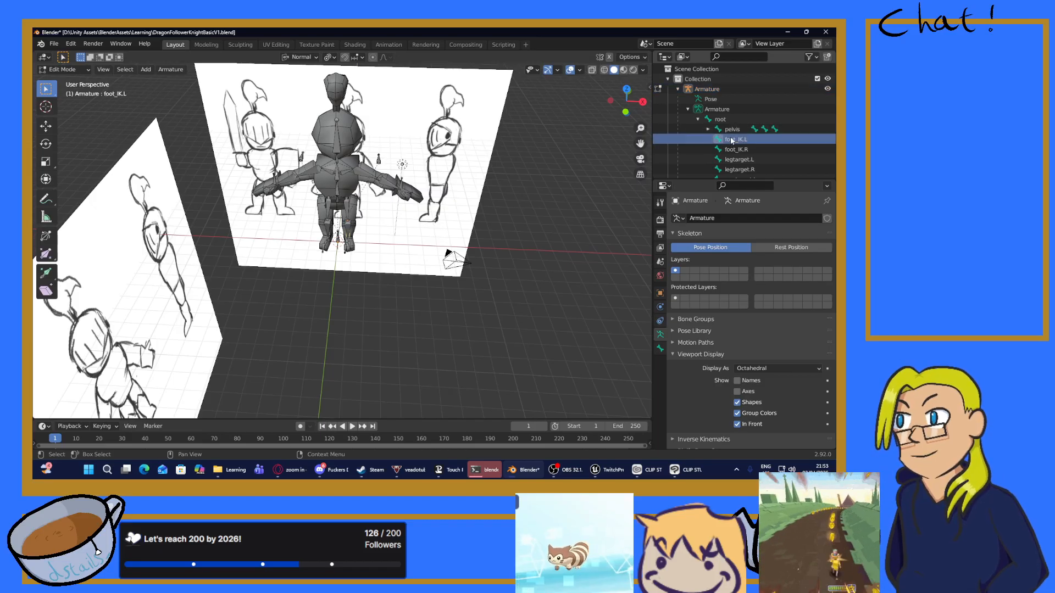
pyautogui.click(661, 350)
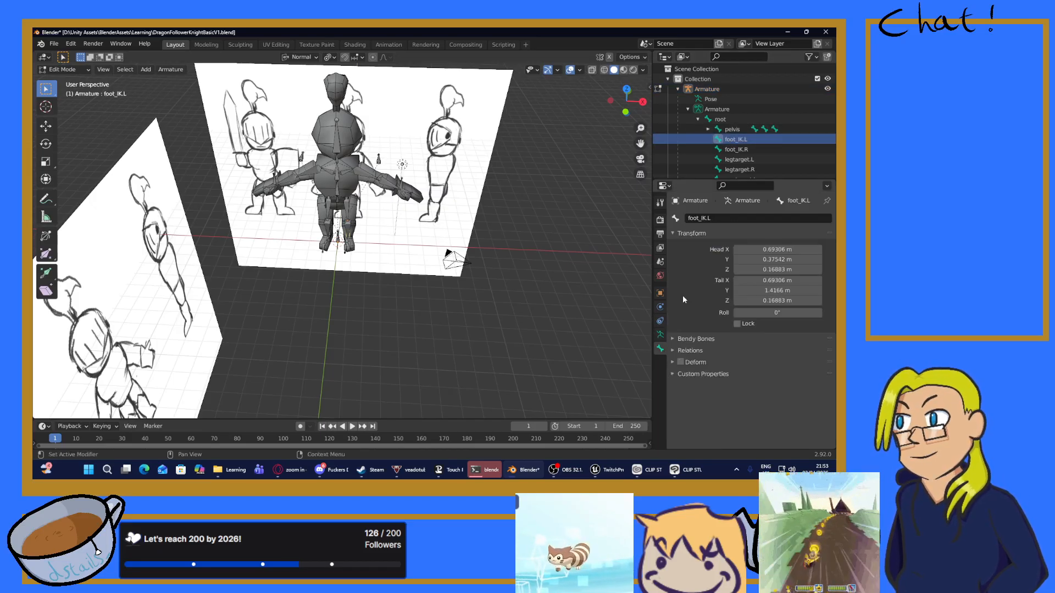
pyautogui.click(716, 219)
pyautogui.click(715, 218)
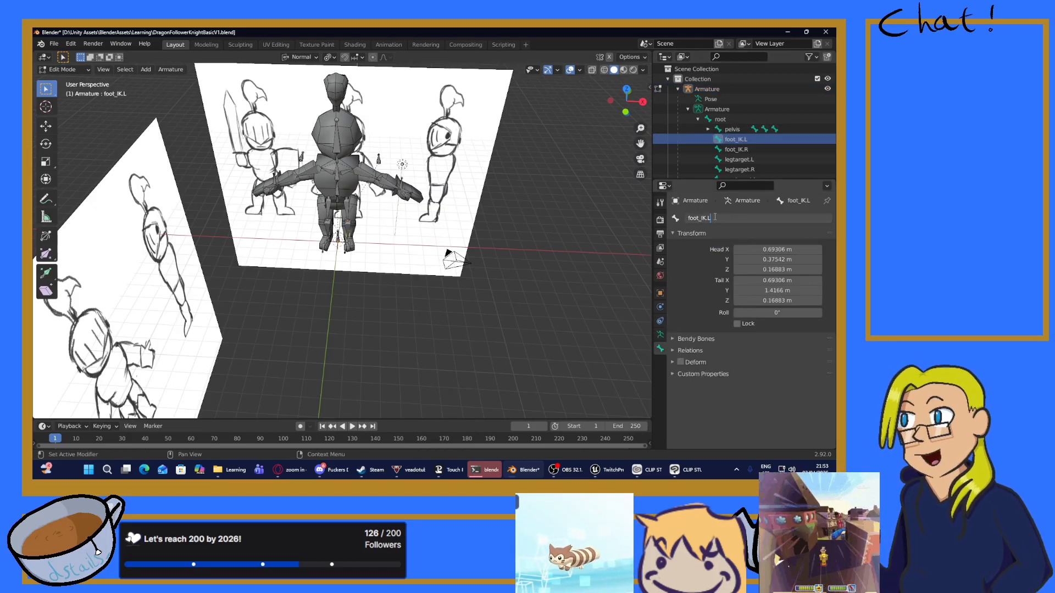
pyautogui.write('l')
pyautogui.press('Return')
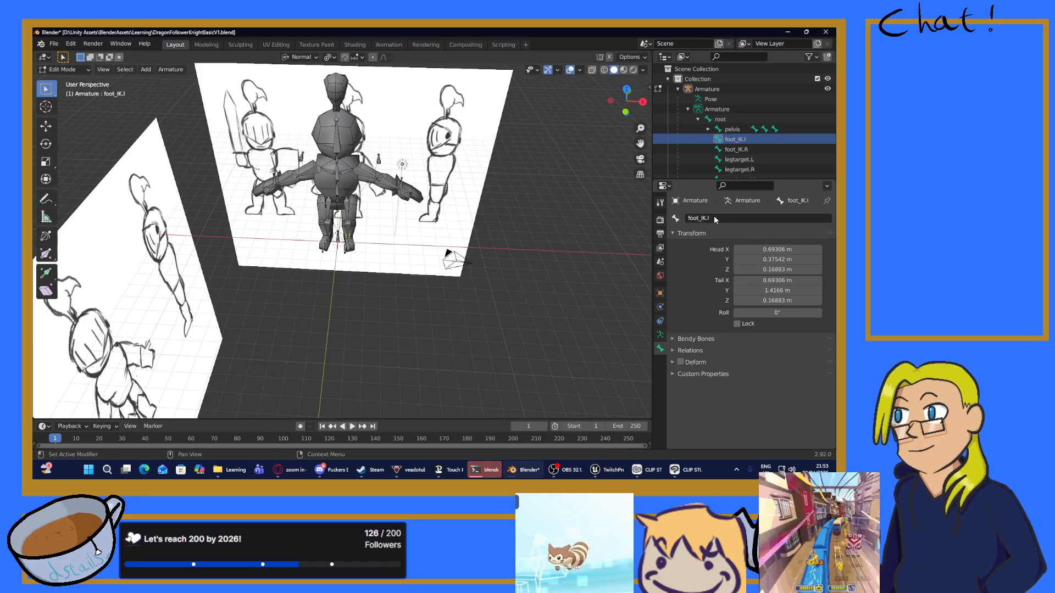
# Step: Rename the knight armature's foot_IK.R bone to foot_IK.r
pyautogui.click(739, 149)
pyautogui.click(725, 219)
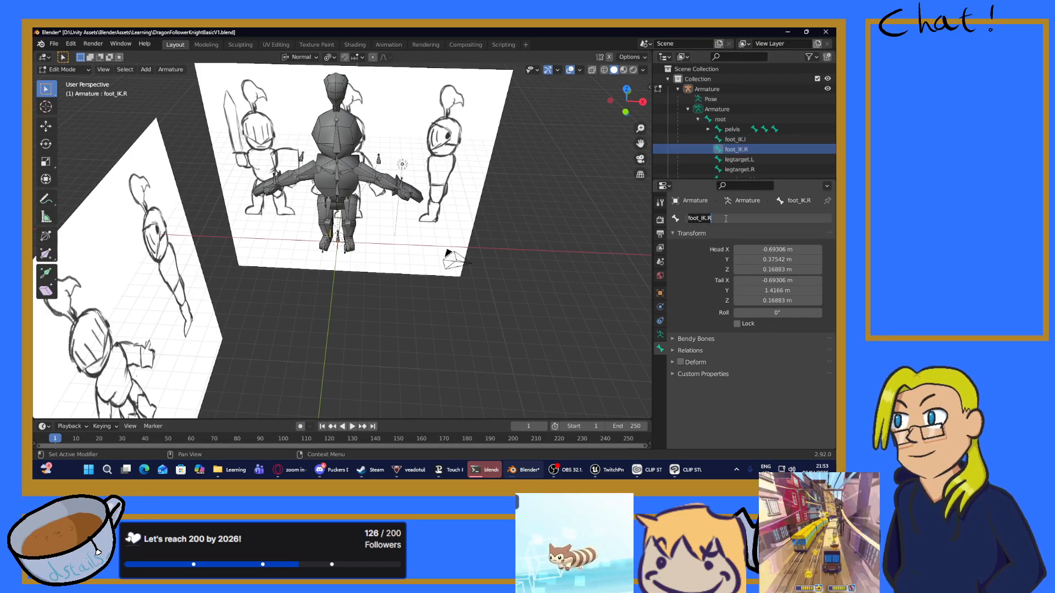
pyautogui.click(723, 224)
pyautogui.press('Return')
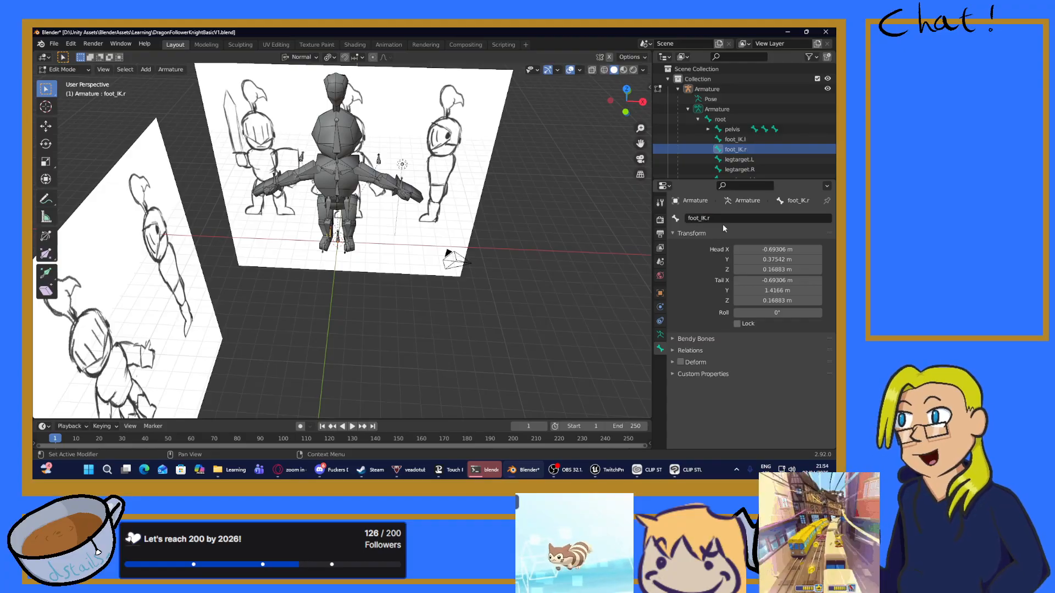
# Step: Rename the armature's legtarget.L bone to legtarget.l
pyautogui.click(749, 160)
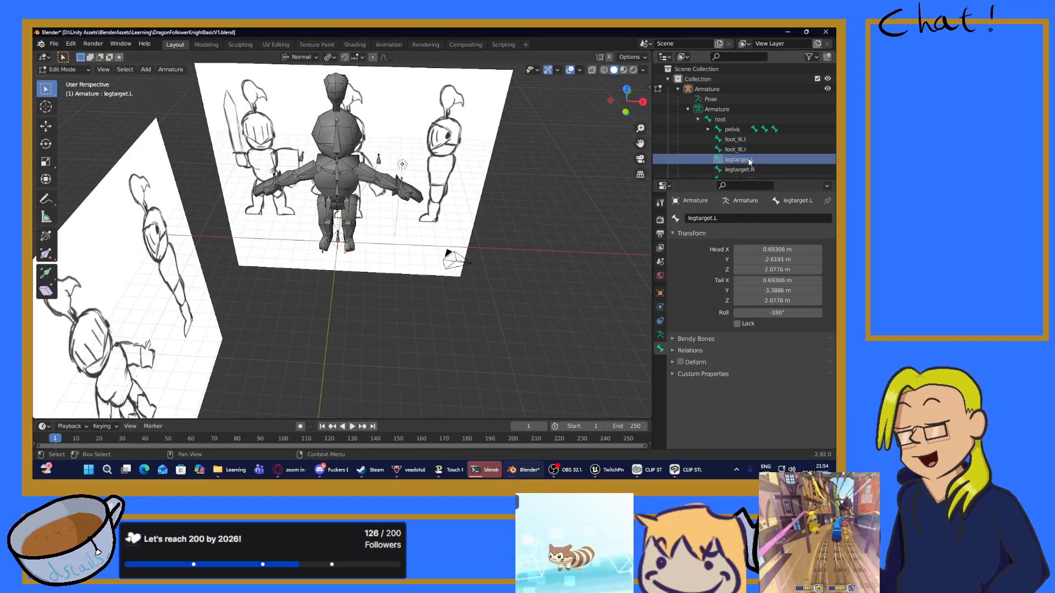
pyautogui.doubleClick(723, 219)
pyautogui.press('BackSpace')
pyautogui.write('l')
pyautogui.press('Return')
# Step: Rename the armature's legtarget.R bone to legtarget.r
pyautogui.scroll(-1, 755, 136)
pyautogui.click(739, 153)
pyautogui.doubleClick(724, 219)
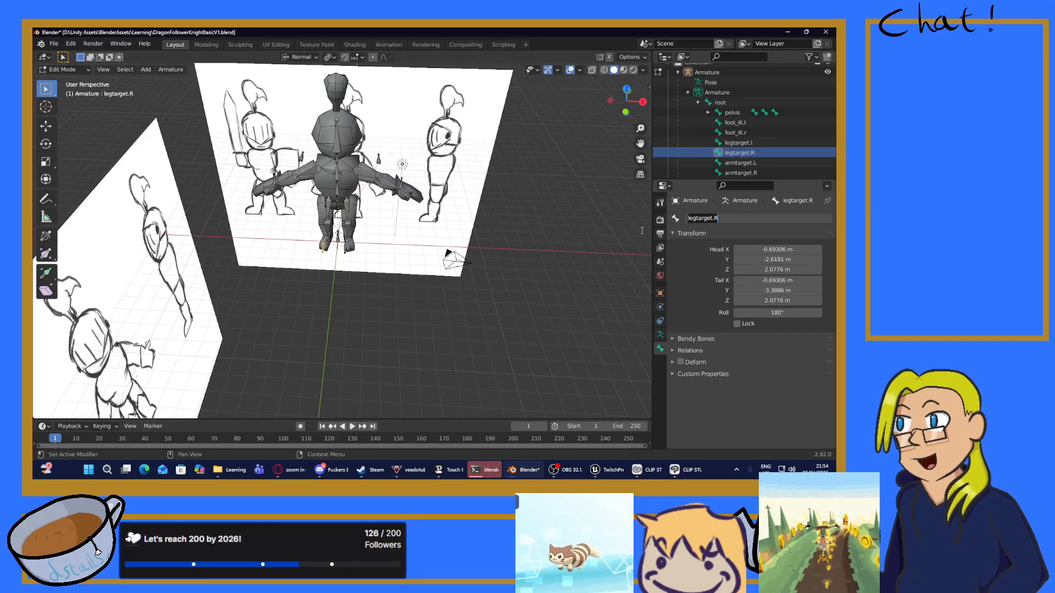
pyautogui.press('BackSpace')
pyautogui.write('r')
pyautogui.press('Return')
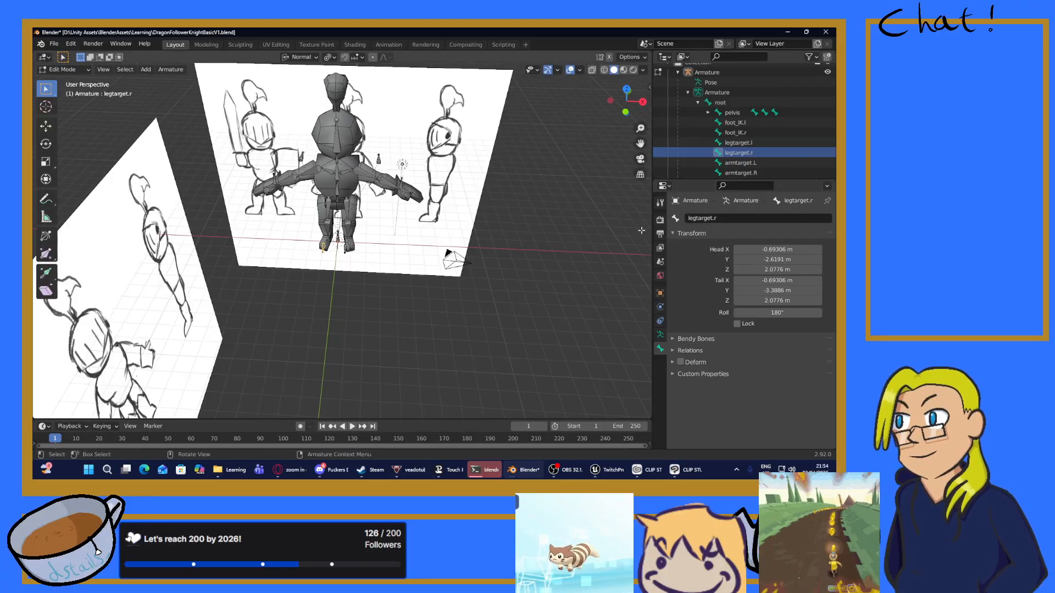
# Step: Rename the armature's armtarget.L bone to armtarget.l
pyautogui.scroll(-3, 688, 166)
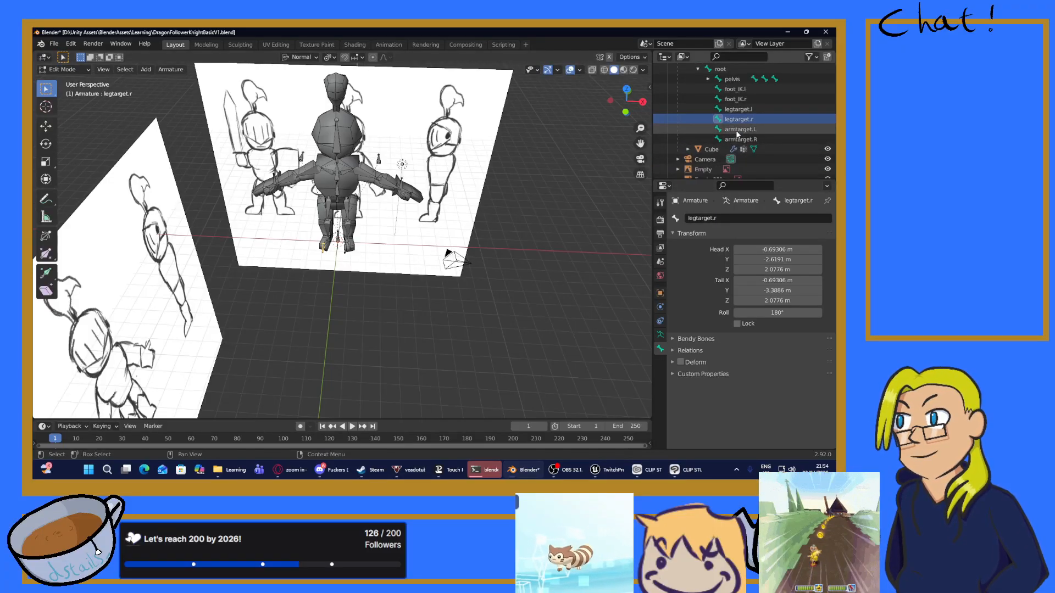
pyautogui.click(736, 130)
pyautogui.doubleClick(687, 218)
pyautogui.press('BackSpace')
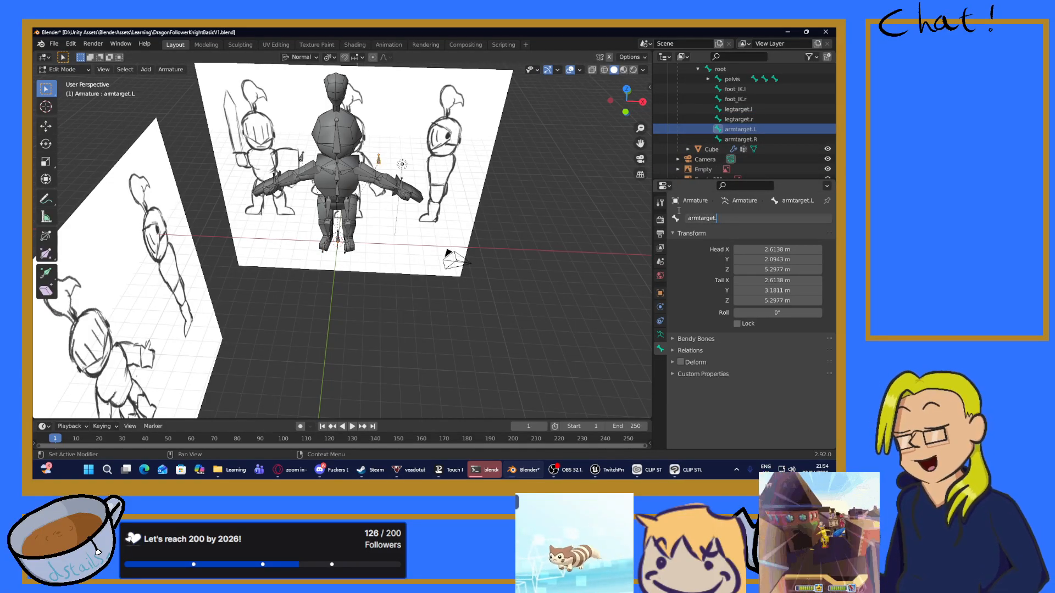
pyautogui.write('l')
pyautogui.press('Return')
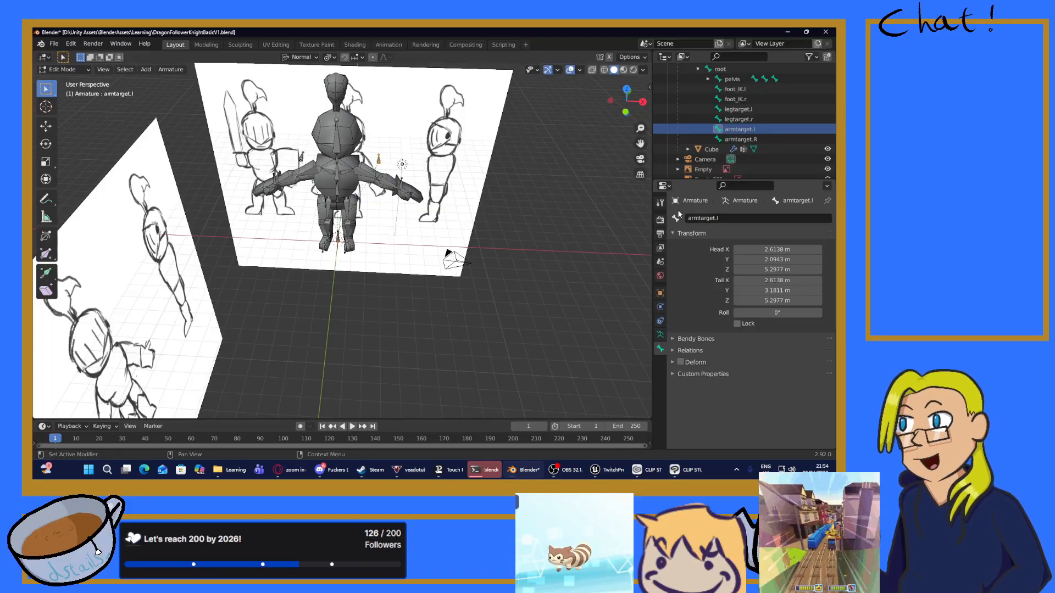
# Step: Rename the armature's armtarget.R bone to armtarget.r
pyautogui.click(742, 140)
pyautogui.doubleClick(740, 216)
pyautogui.click(718, 219)
pyautogui.press('BackSpace')
pyautogui.write('r')
pyautogui.press('Return')
# Step: Expand the pelvis bone's hierarchy and rename the clavicle.L bone under spine_2 to clavicle.l
pyautogui.scroll(2, 769, 175)
pyautogui.scroll(1, 769, 175)
pyautogui.click(708, 129)
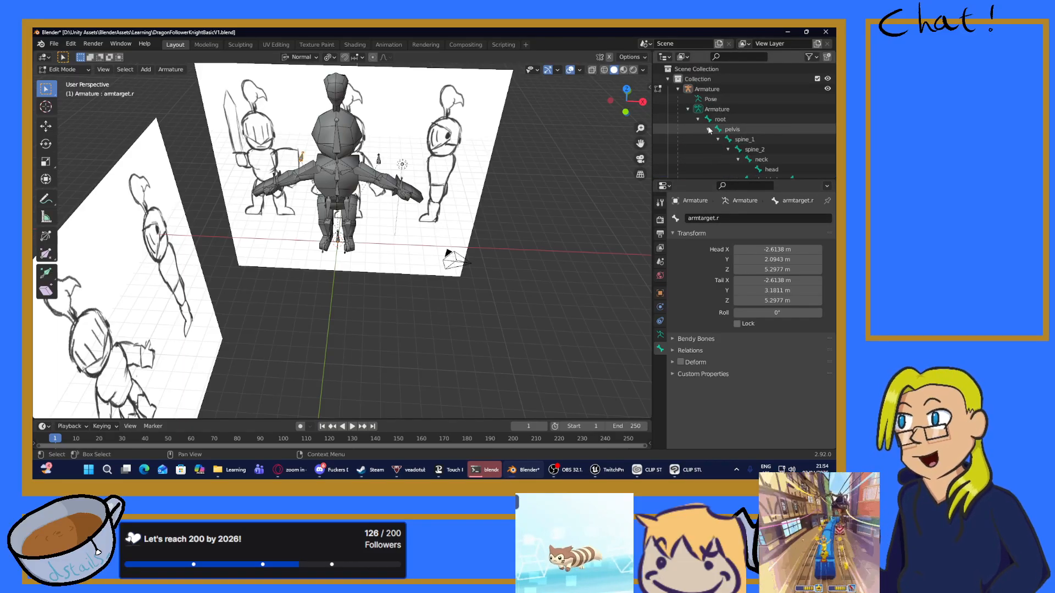
pyautogui.scroll(-2, 758, 137)
pyautogui.click(763, 146)
pyautogui.scroll(-2, 761, 160)
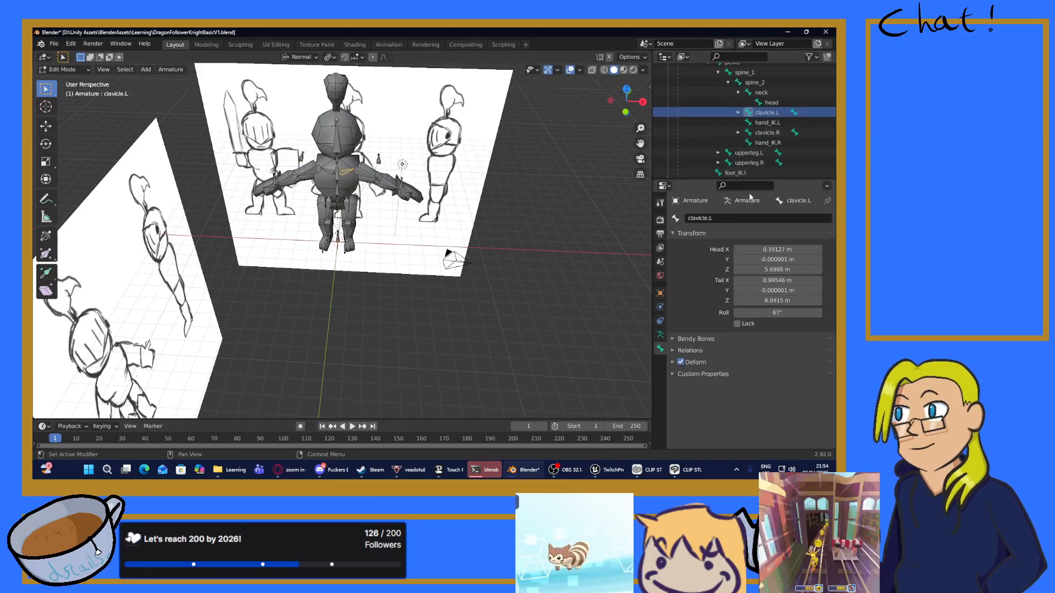
pyautogui.click(717, 218)
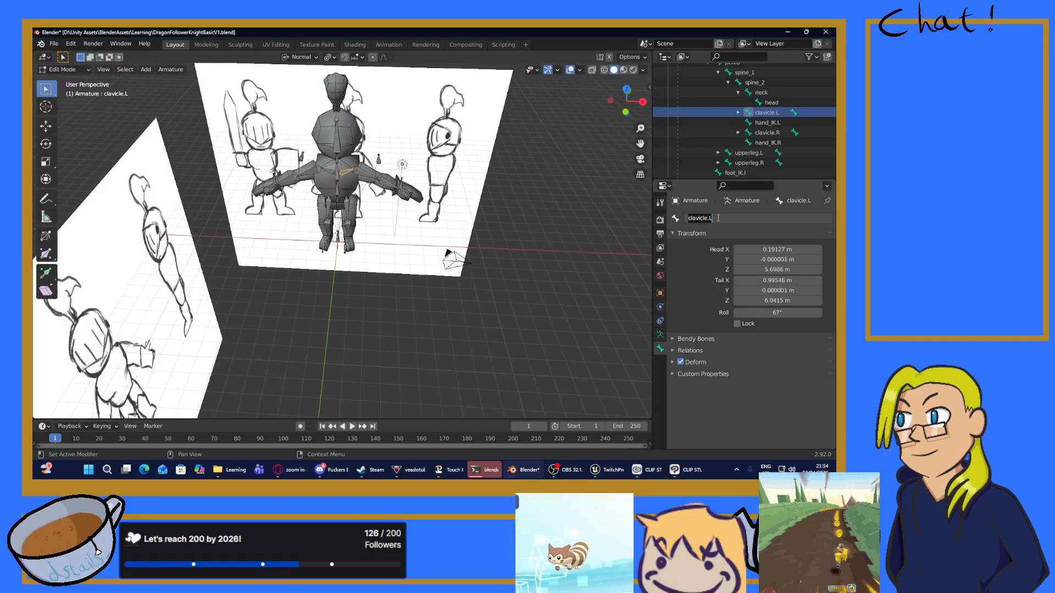
pyautogui.press('End')
pyautogui.press('BackSpace')
pyautogui.write('l')
pyautogui.press('Return')
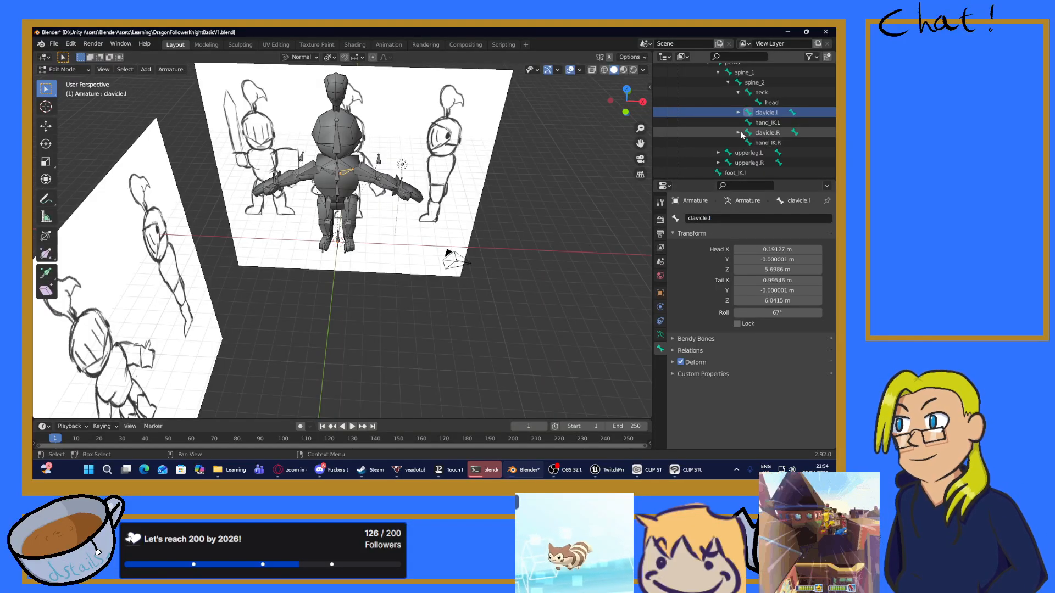
# Step: Rename the hand_IK.L bone under spine_2 to hand_IK.l
pyautogui.click(763, 123)
pyautogui.click(730, 219)
pyautogui.press('End')
pyautogui.press('BackSpace')
pyautogui.write('l')
pyautogui.press('Return')
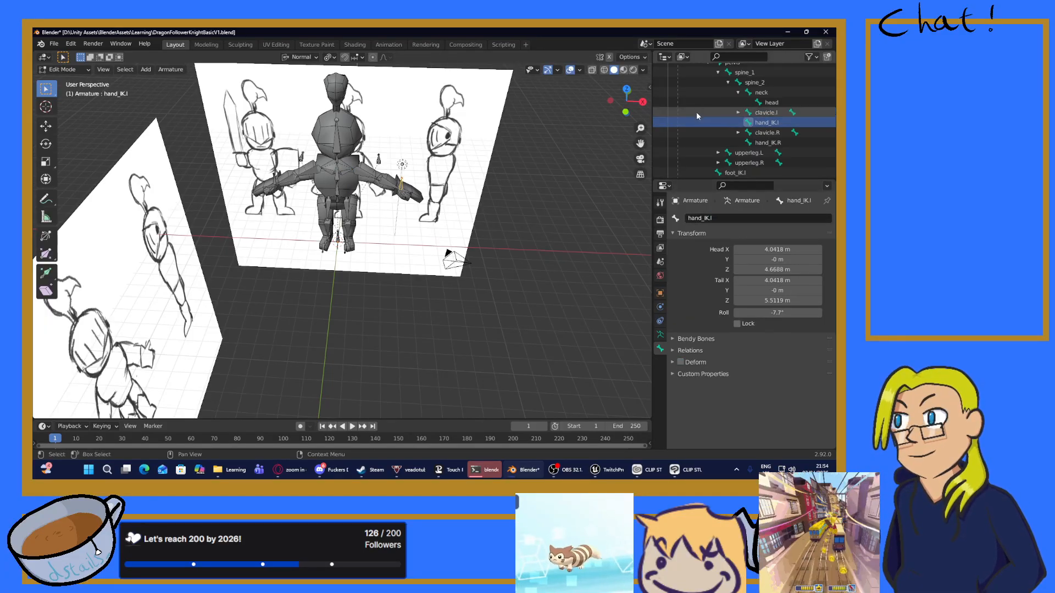
# Step: Rename the clavicle.R bone under spine_2 to clavicle.r
pyautogui.click(754, 133)
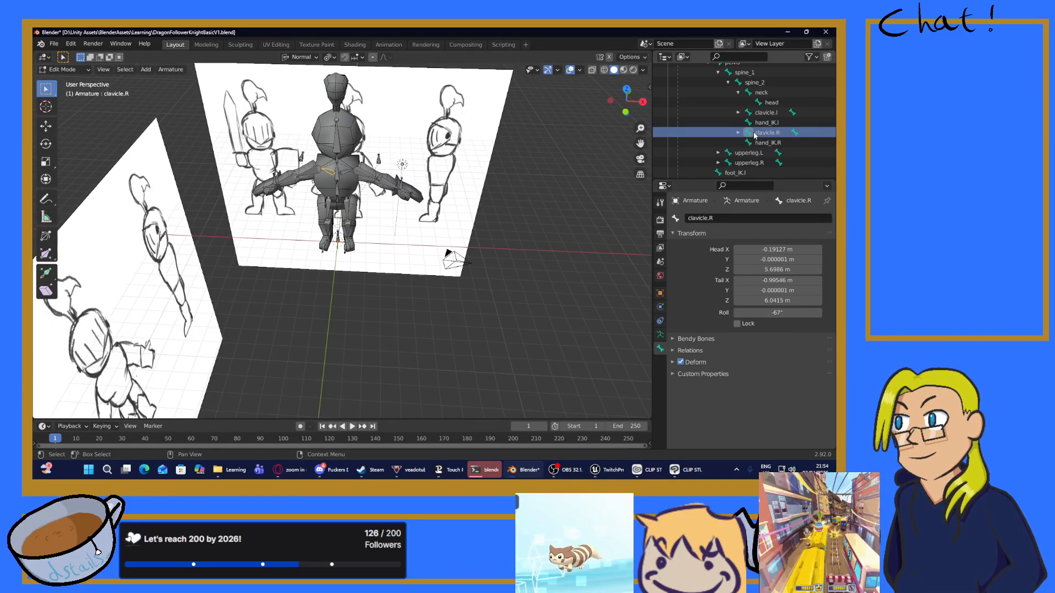
pyautogui.click(717, 217)
pyautogui.press('End')
pyautogui.press('BackSpace')
pyautogui.write('r')
pyautogui.press('Return')
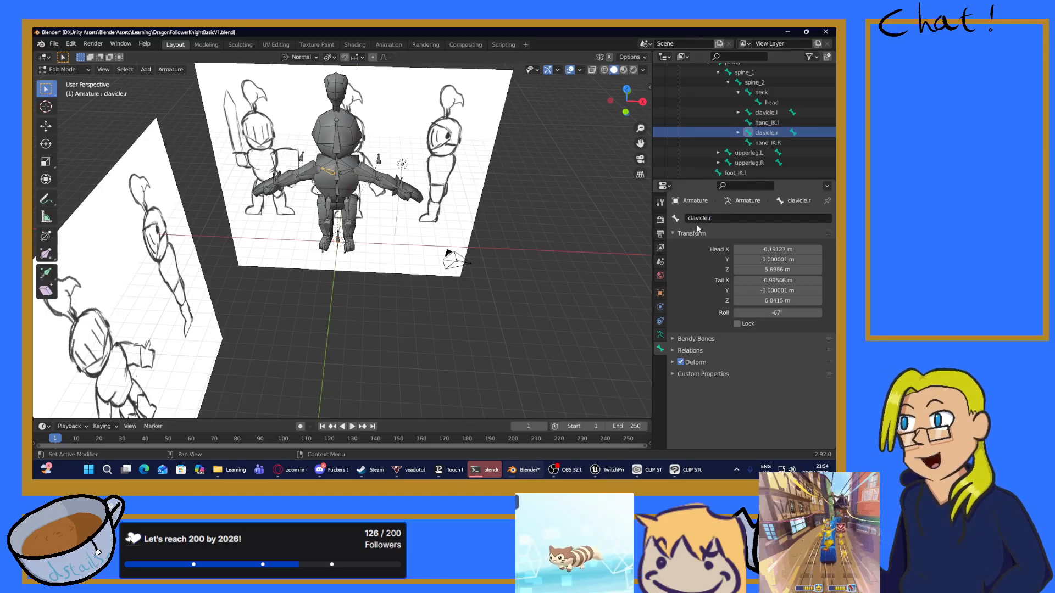
# Step: Rename the hand_IK.R bone under spine_2 to hand_IK.r
pyautogui.click(764, 144)
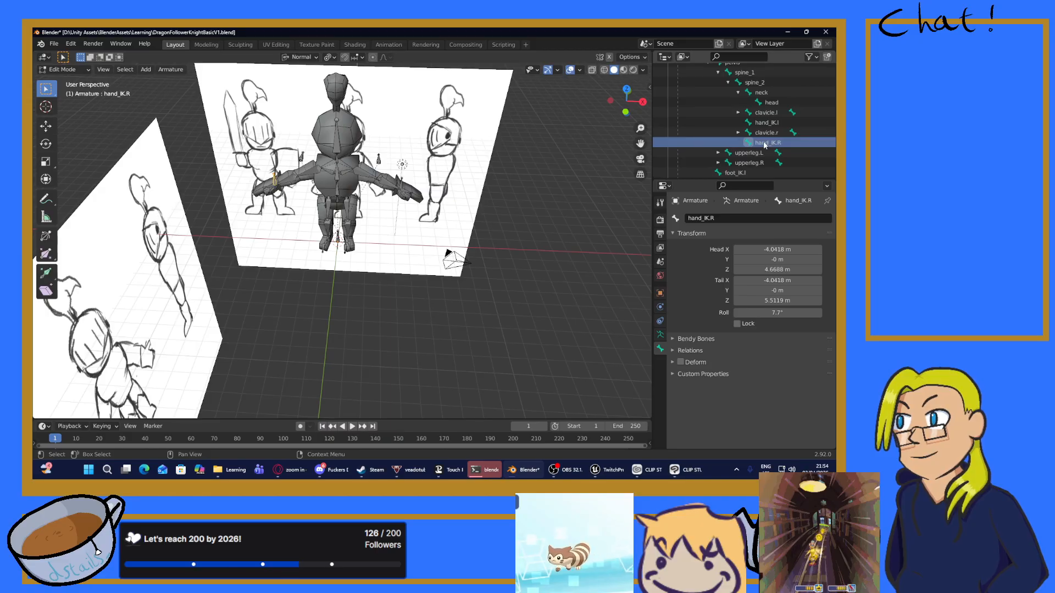
pyautogui.doubleClick(730, 219)
pyautogui.press('BackSpace')
pyautogui.write('r')
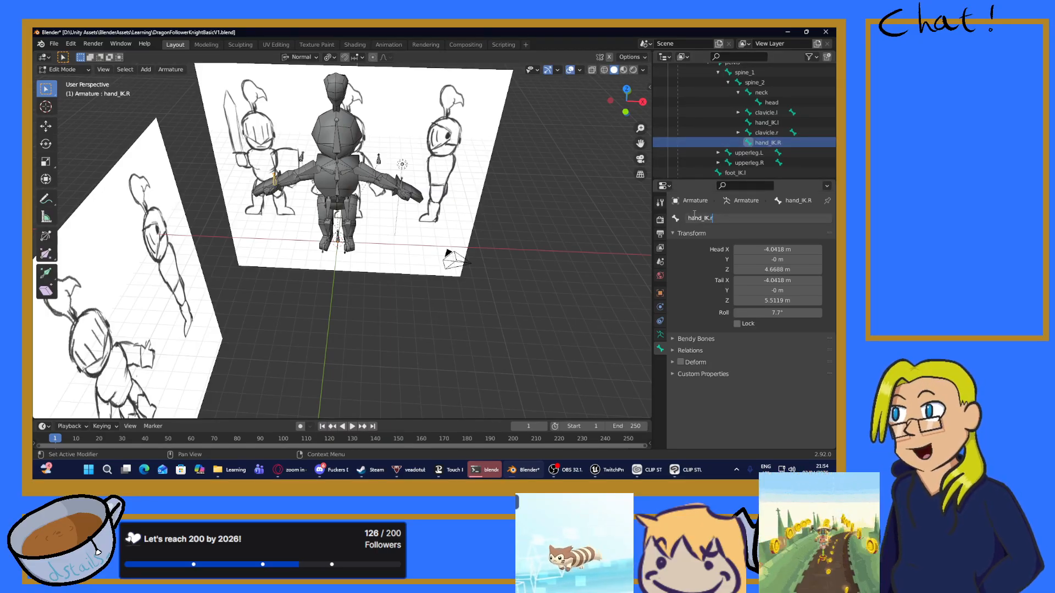
pyautogui.press('Return')
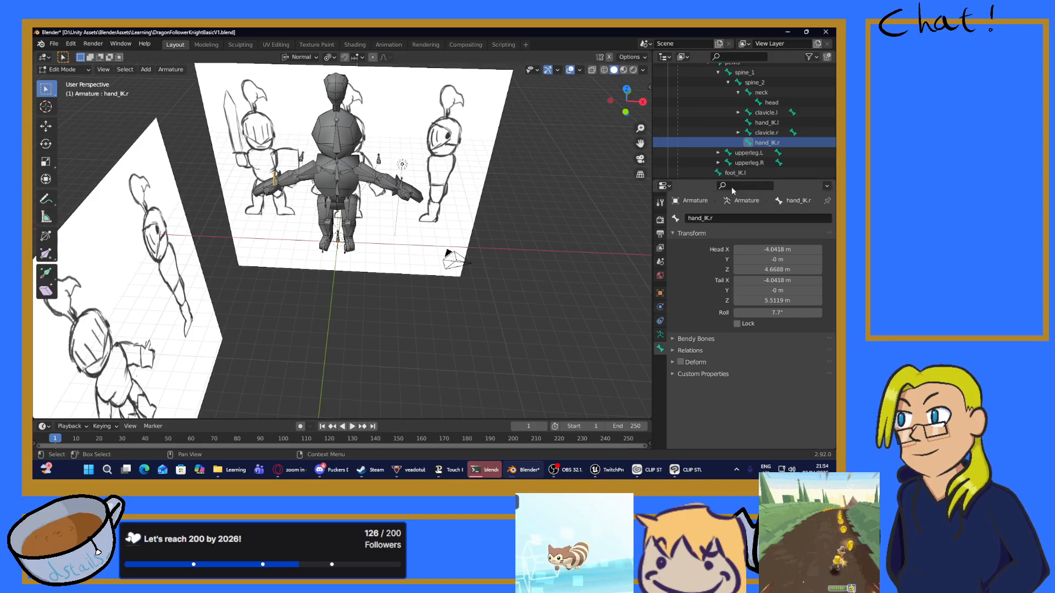
# Step: Rename the upperleg.L bone under the pelvis to upperleg.l
pyautogui.click(761, 155)
pyautogui.doubleClick(723, 220)
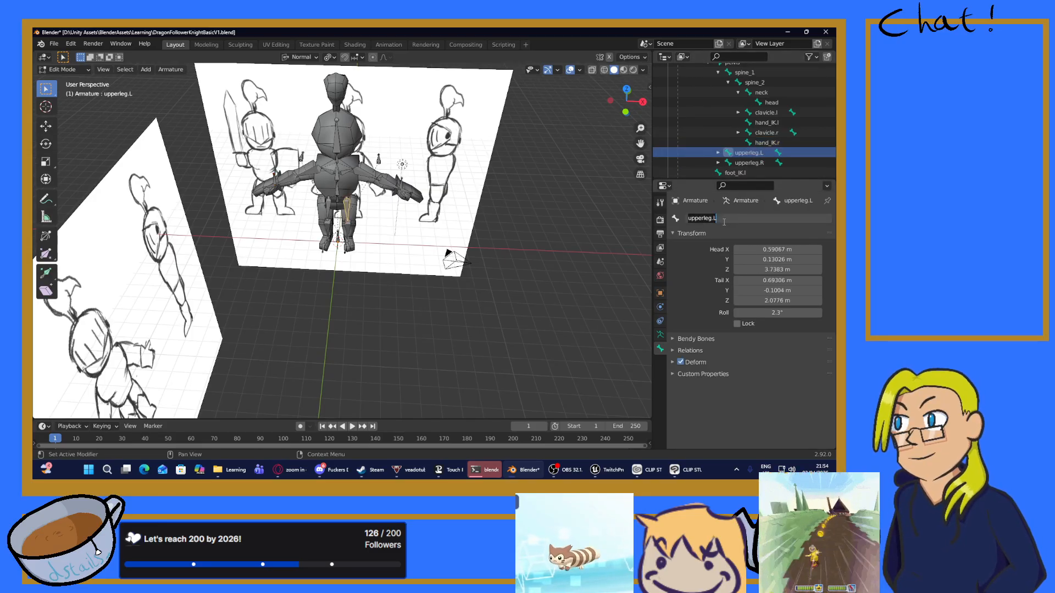
pyautogui.press('BackSpace')
pyautogui.write('l')
pyautogui.press('Return')
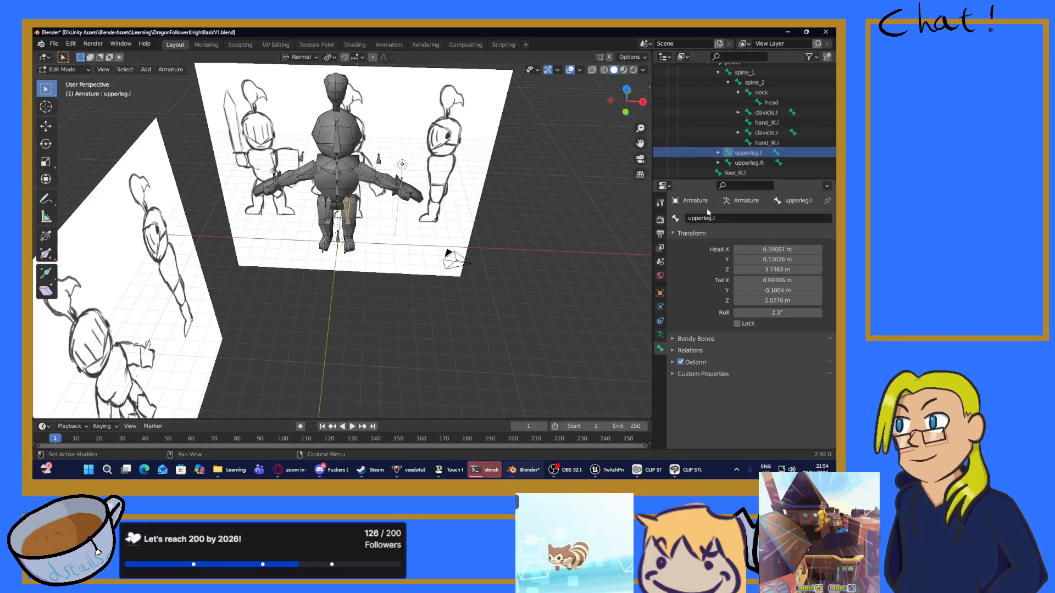
# Step: Rename the upperleg.R bone under the pelvis to upperleg.r
pyautogui.click(752, 163)
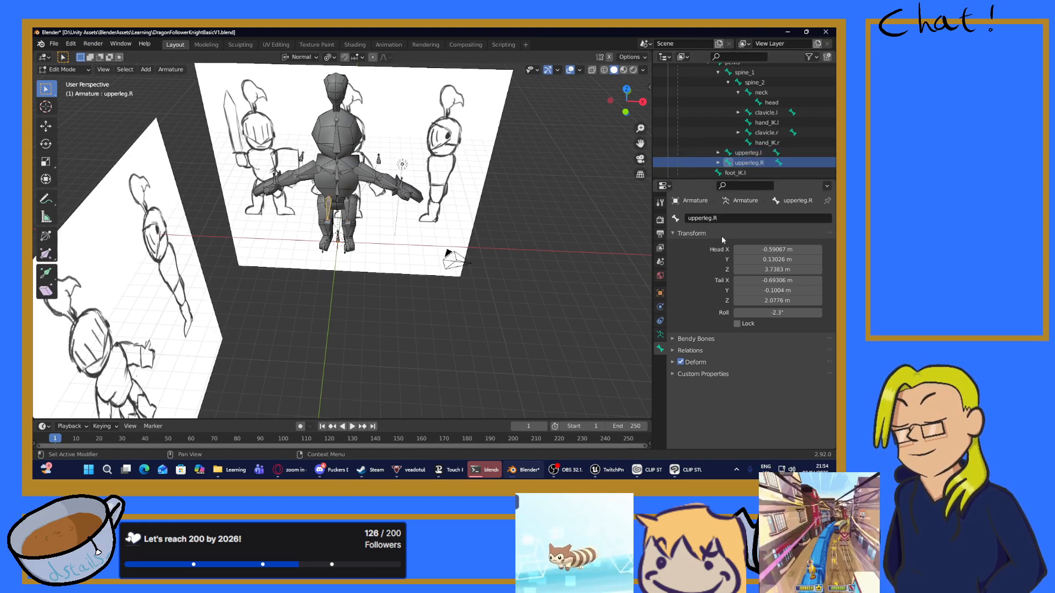
pyautogui.doubleClick(728, 219)
pyautogui.click(738, 222)
pyautogui.press('BackSpace')
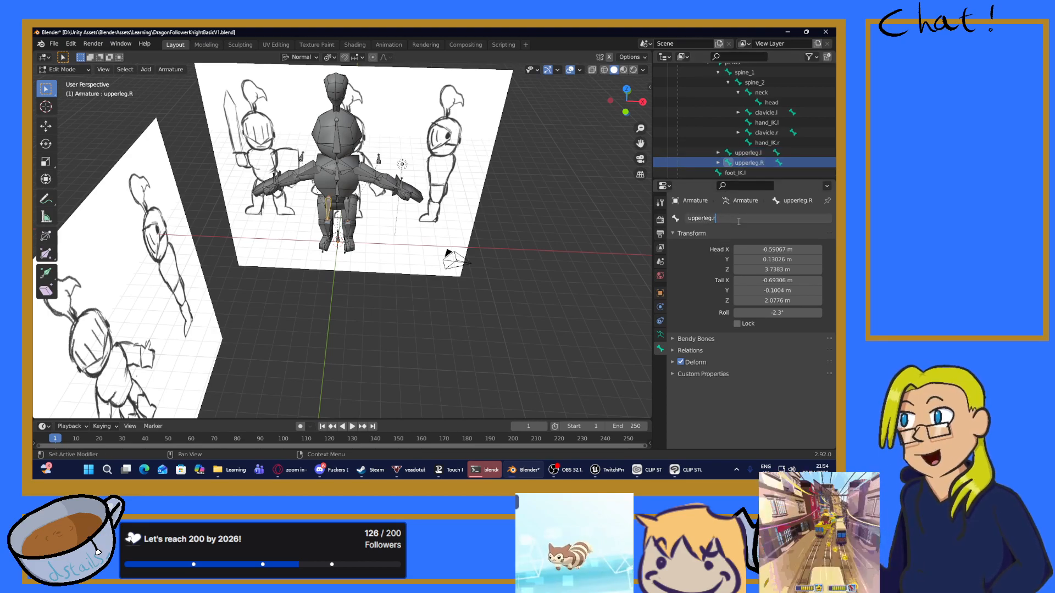
pyautogui.write('r')
pyautogui.press('Return')
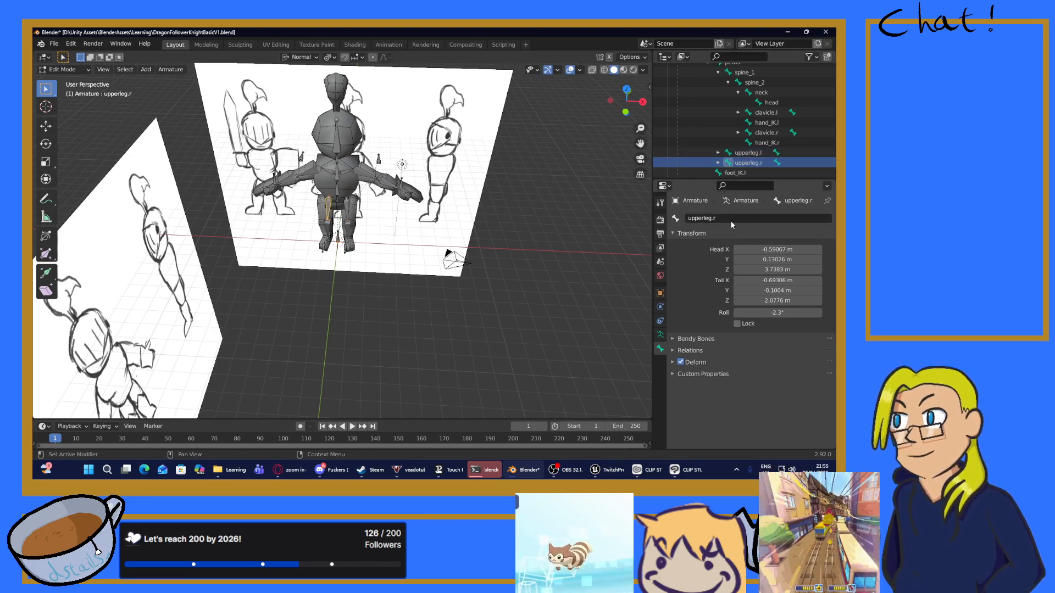
# Step: Expand both upper leg bones in the hierarchy and rename the lowerleg.L bone to lowerleg.l
pyautogui.click(719, 164)
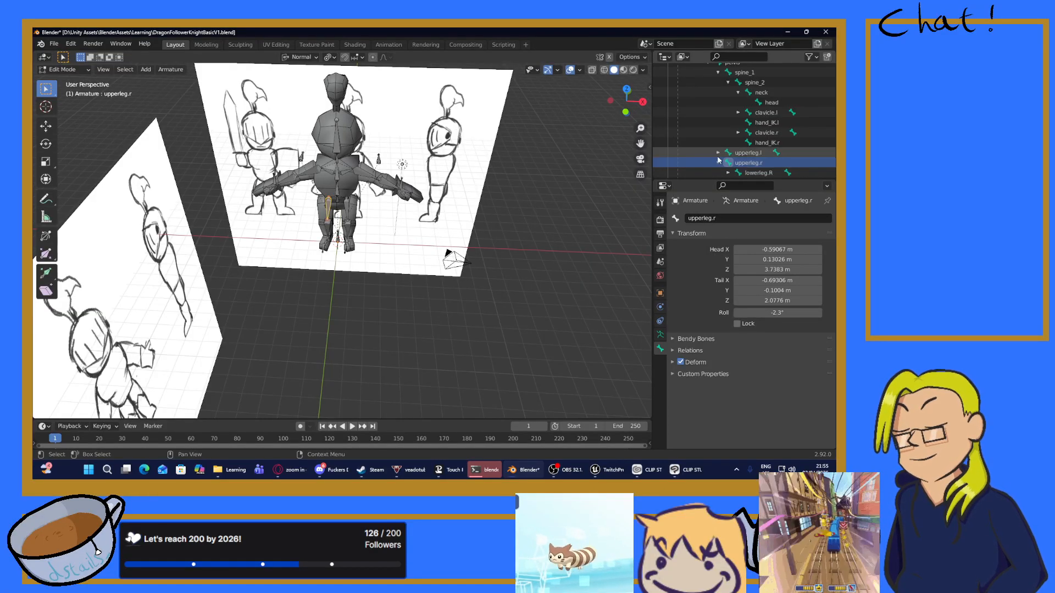
pyautogui.click(719, 153)
pyautogui.scroll(-3, 720, 154)
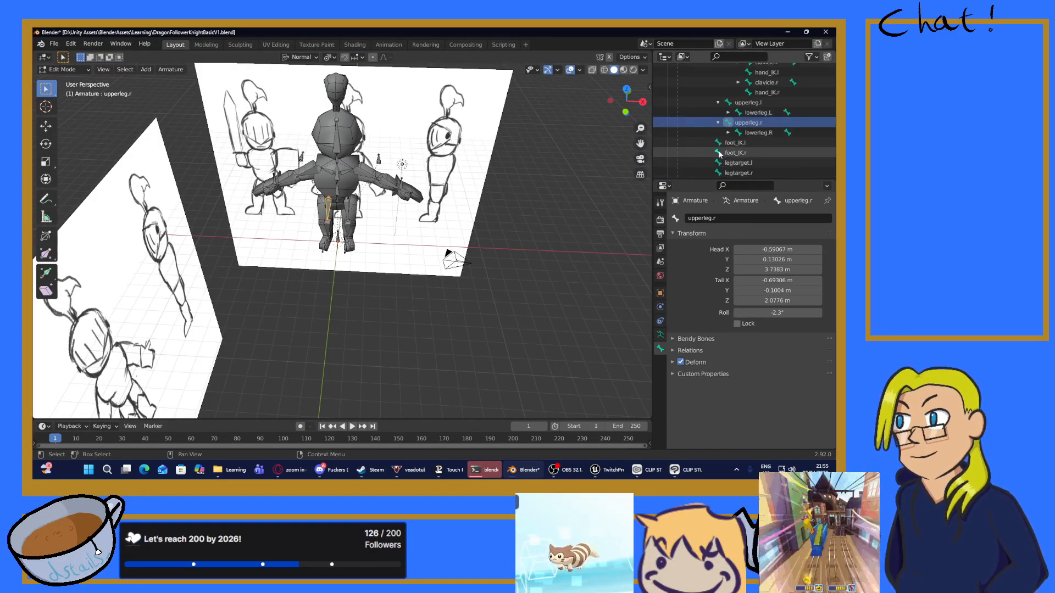
pyautogui.click(770, 114)
pyautogui.click(729, 218)
pyautogui.click(731, 219)
pyautogui.press('BackSpace')
pyautogui.write('l')
pyautogui.press('Return')
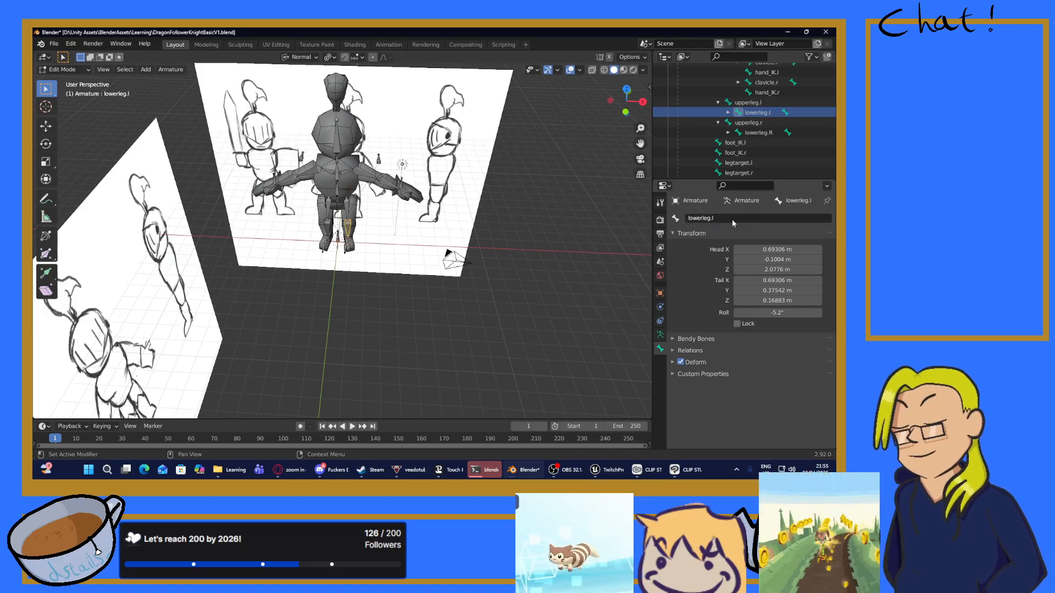
# Step: Rename the lowerleg.R bone under upperleg.r to lowerleg.r
pyautogui.click(766, 133)
pyautogui.click(729, 219)
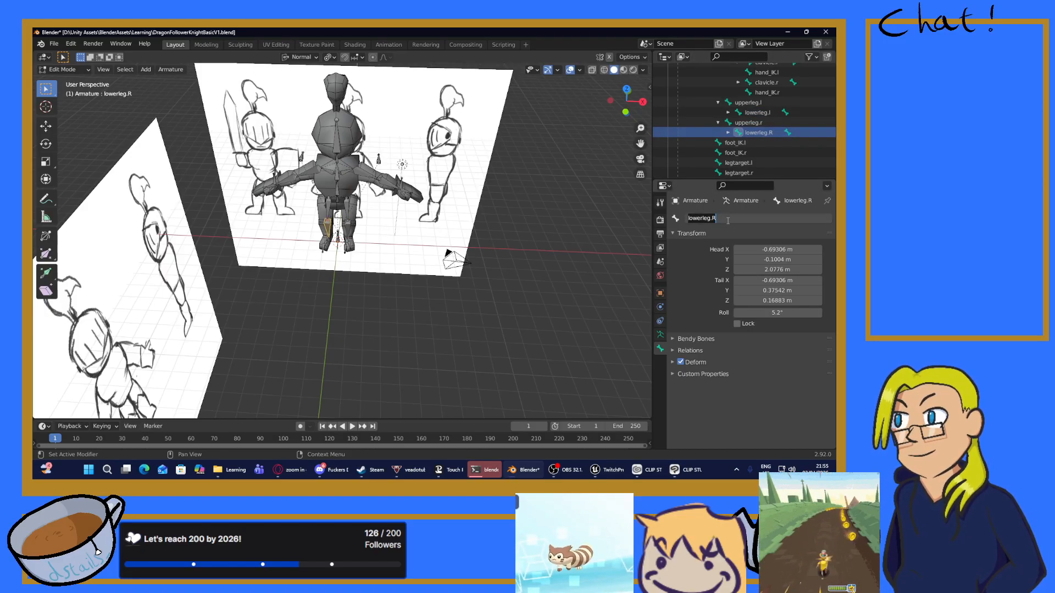
pyautogui.click(728, 219)
pyautogui.press('BackSpace')
pyautogui.write('r')
pyautogui.press('Return')
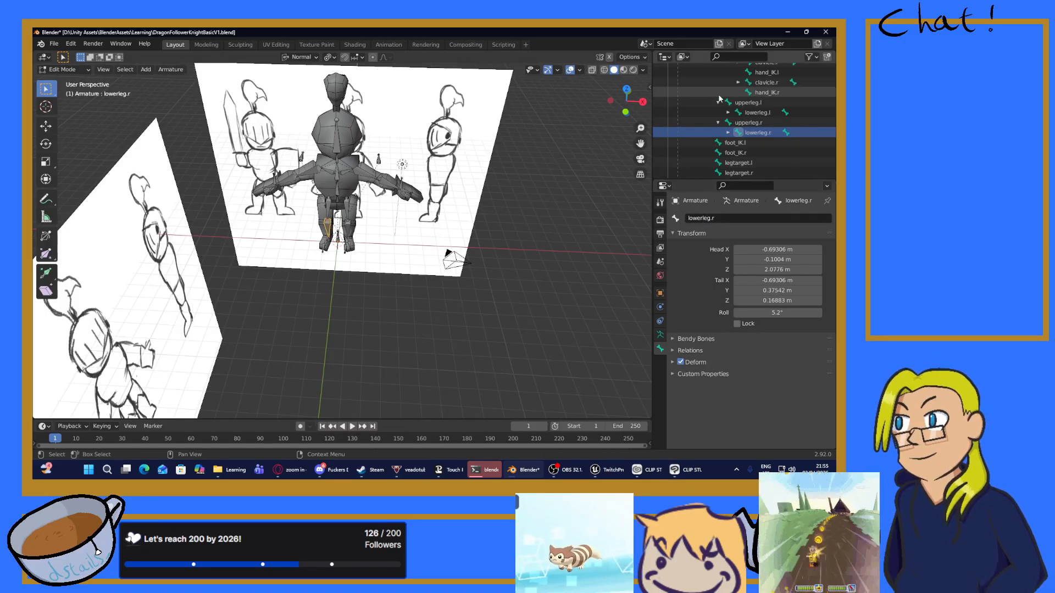
# Step: Expand both clavicle bones in the hierarchy and rename the upperarm.L bone to upperarm.l
pyautogui.scroll(3, 715, 135)
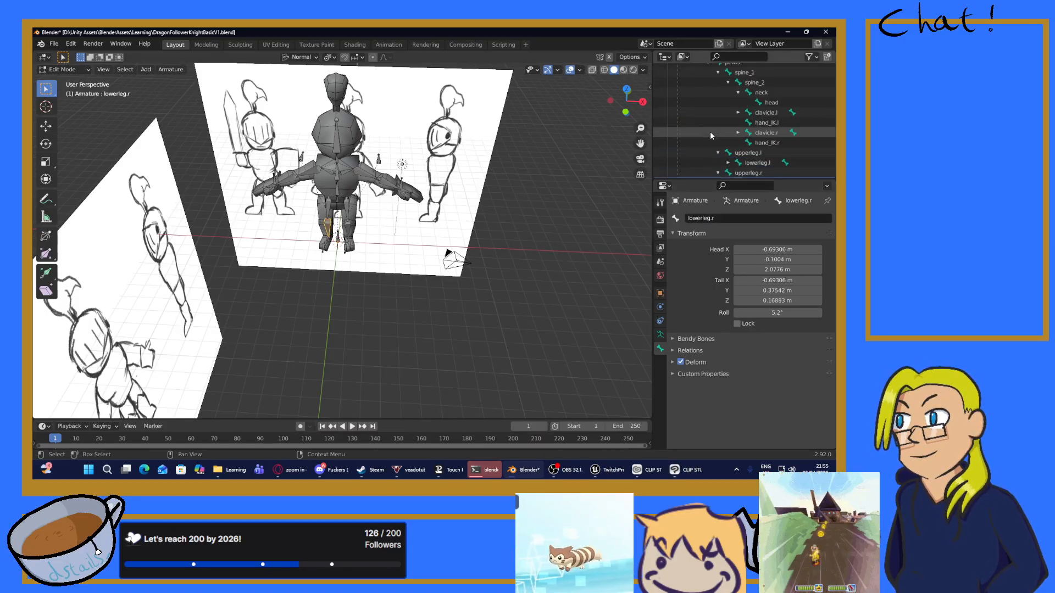
pyautogui.click(739, 133)
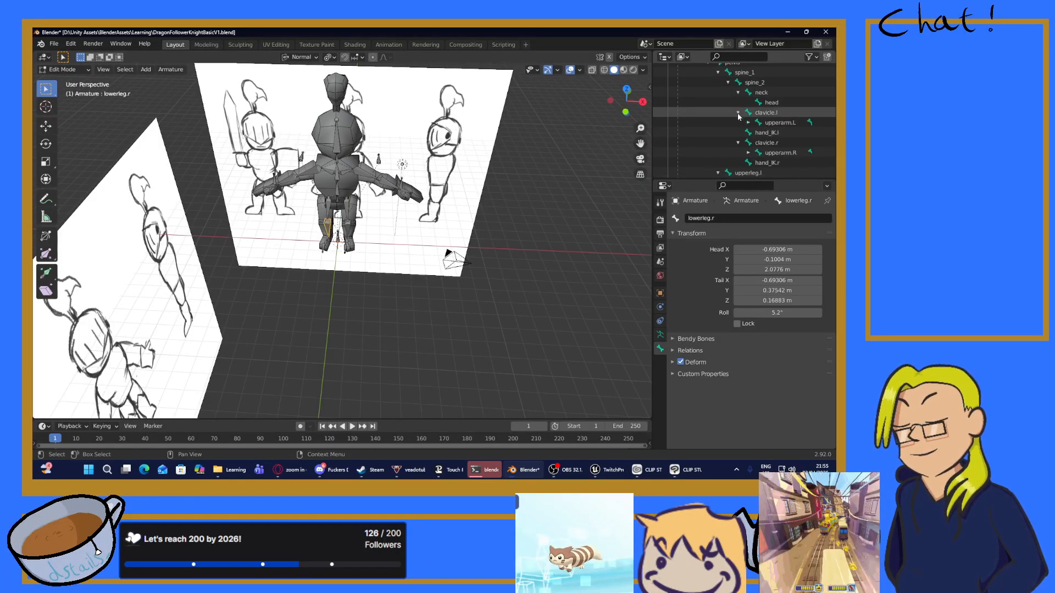
pyautogui.click(737, 113)
pyautogui.click(763, 122)
pyautogui.click(753, 218)
pyautogui.click(752, 220)
pyautogui.press('BackSpace')
pyautogui.write('l')
pyautogui.press('Return')
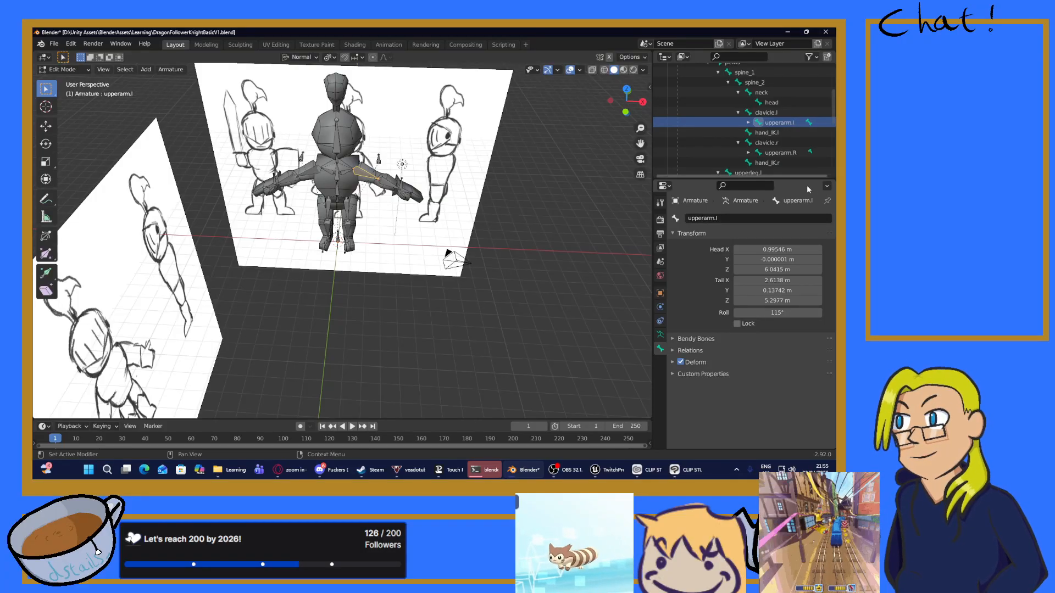
# Step: Select the left forearm bone on the knight model and rename it from lowerarm.L to lowerarm.l
pyautogui.click(383, 180)
pyautogui.click(723, 222)
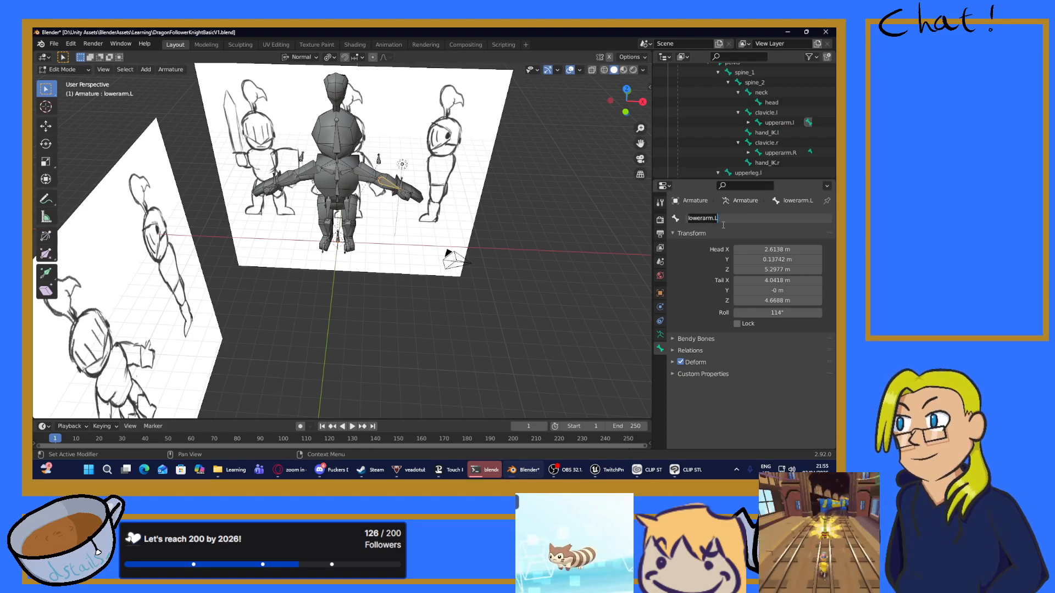
pyautogui.press('Right')
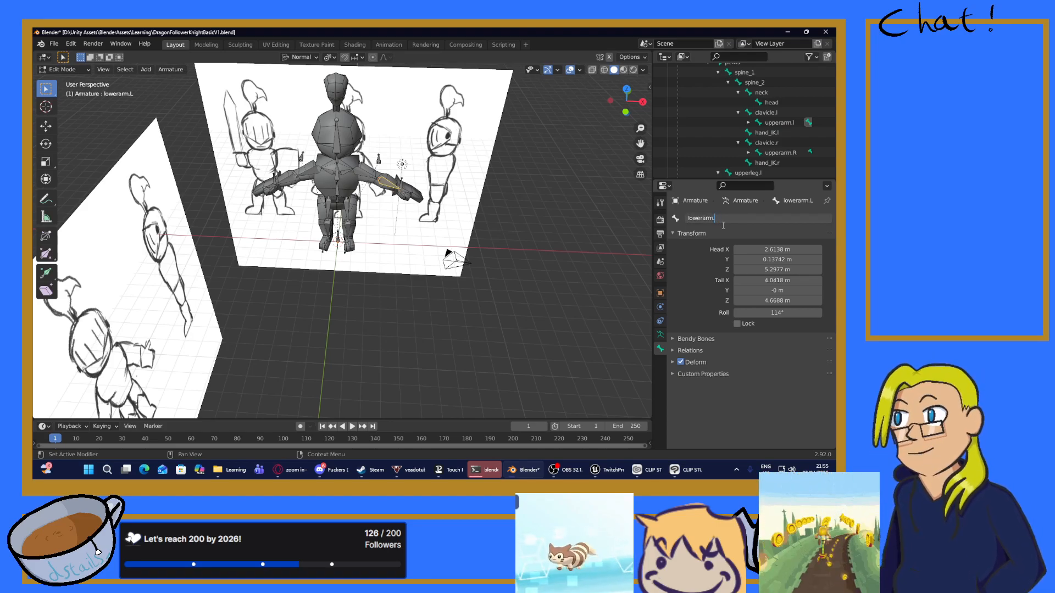
pyautogui.press('BackSpace')
pyautogui.write('l')
pyautogui.press('Return')
# Step: Select the left hand bone on the knight model and rename it from hand.L to hand.l
pyautogui.scroll(4, 489, 169)
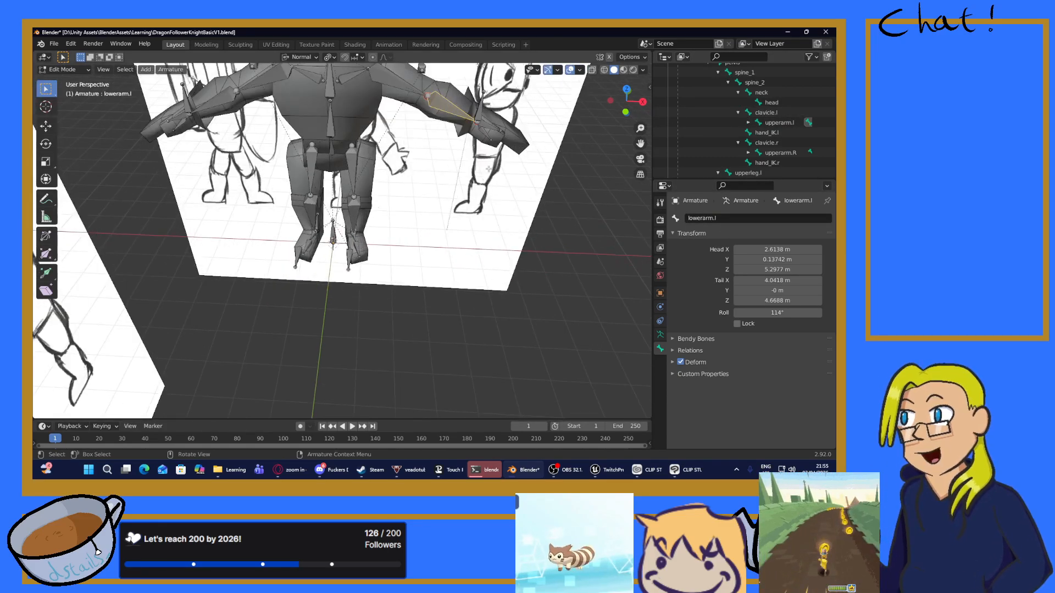
pyautogui.click(487, 124)
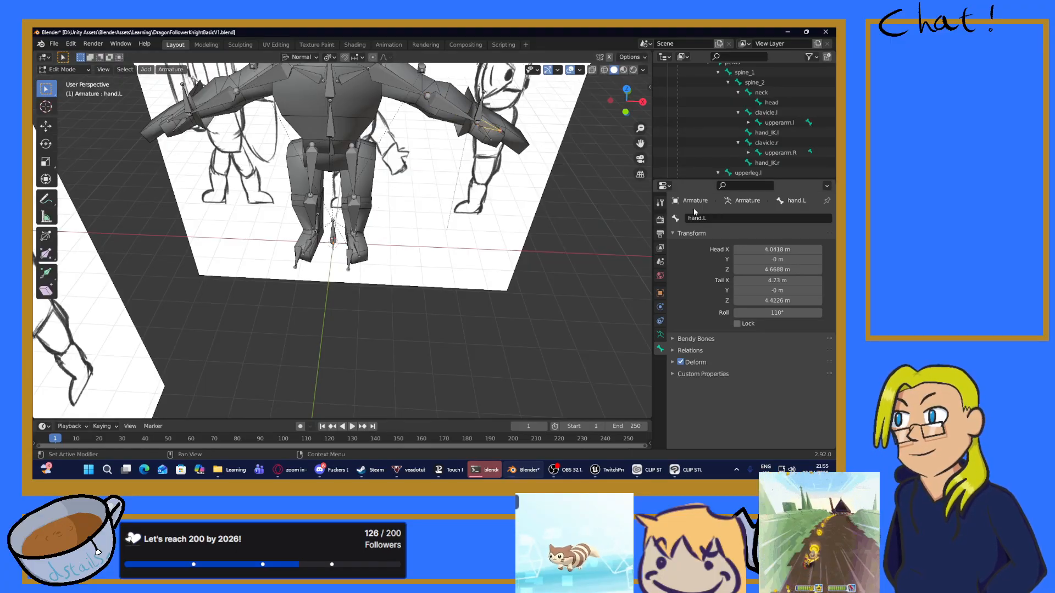
pyautogui.click(714, 218)
pyautogui.press('End')
pyautogui.press('BackSpace')
pyautogui.write('l')
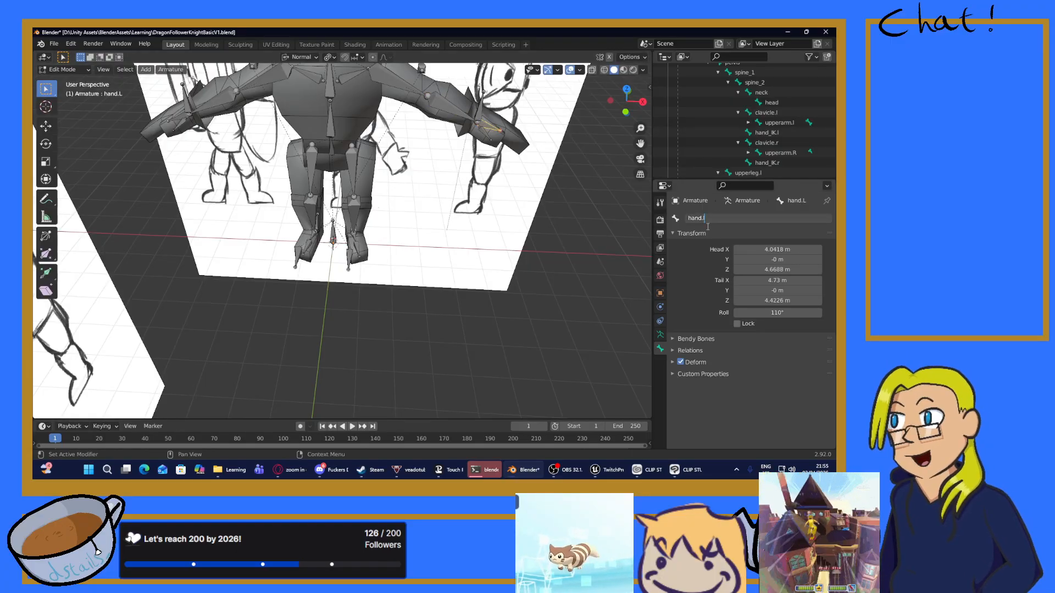
pyautogui.press('Return')
# Step: Select the left thumb bone on the knight model and rename it from thumb.L to thumb.l
pyautogui.click(483, 130)
pyautogui.click(713, 217)
pyautogui.press('End')
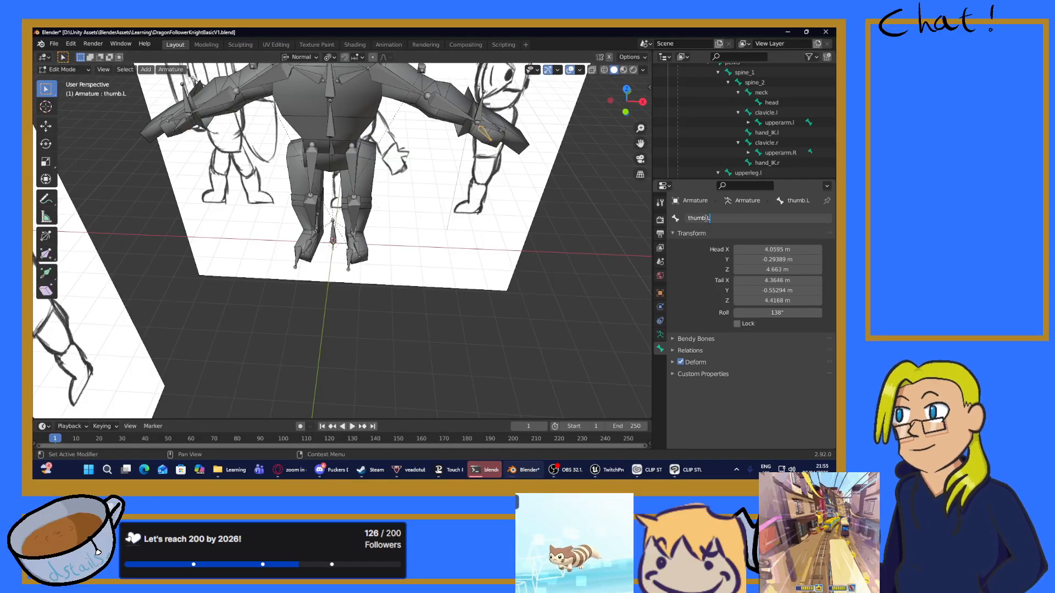
pyautogui.write('l')
pyautogui.press('Return')
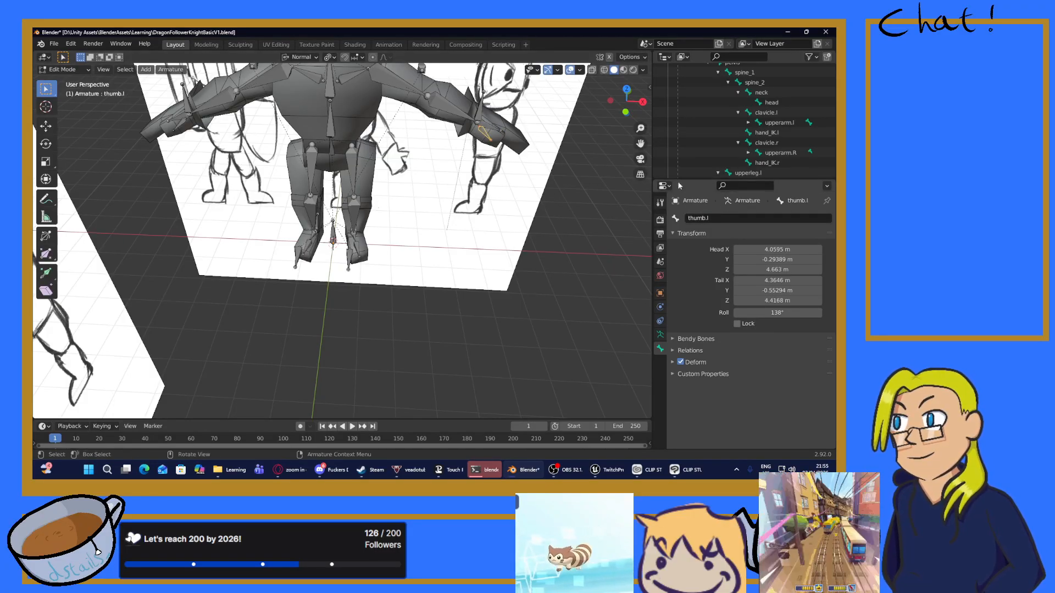
# Step: Find the arm bones on the knight's right side and select the upperarm.R bone
pyautogui.moveTo(452, 154); pyautogui.dragTo(255, 170, button='middle')
pyautogui.click(232, 164)
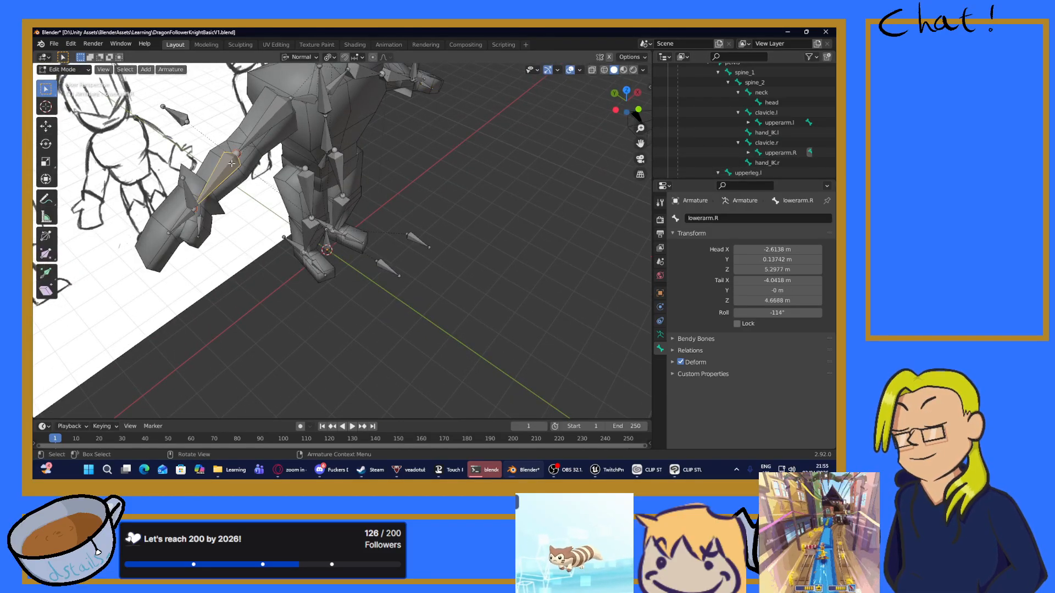
pyautogui.click(267, 124)
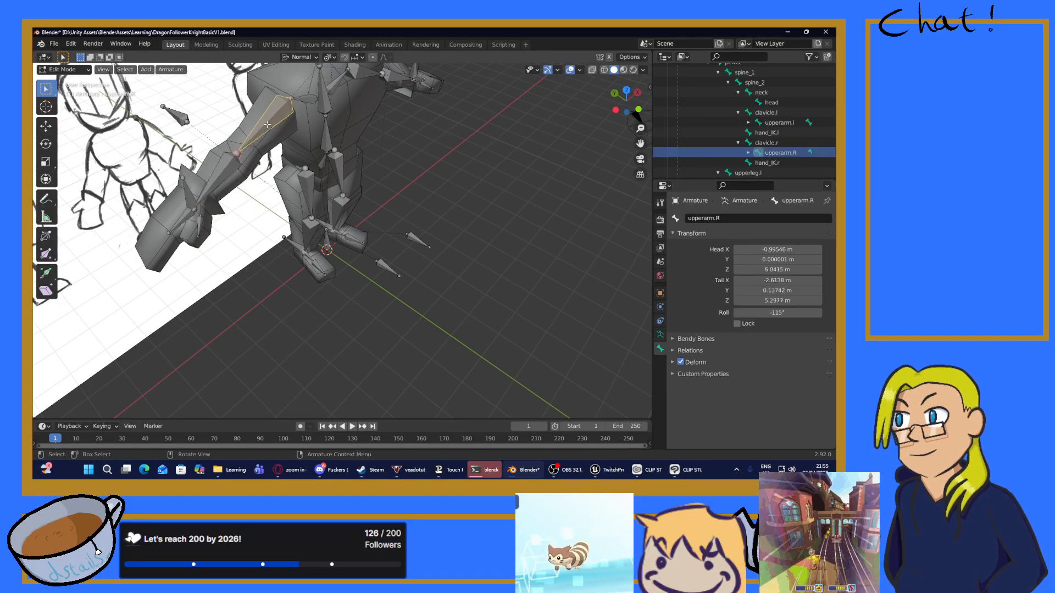
pyautogui.click(308, 99)
pyautogui.click(270, 126)
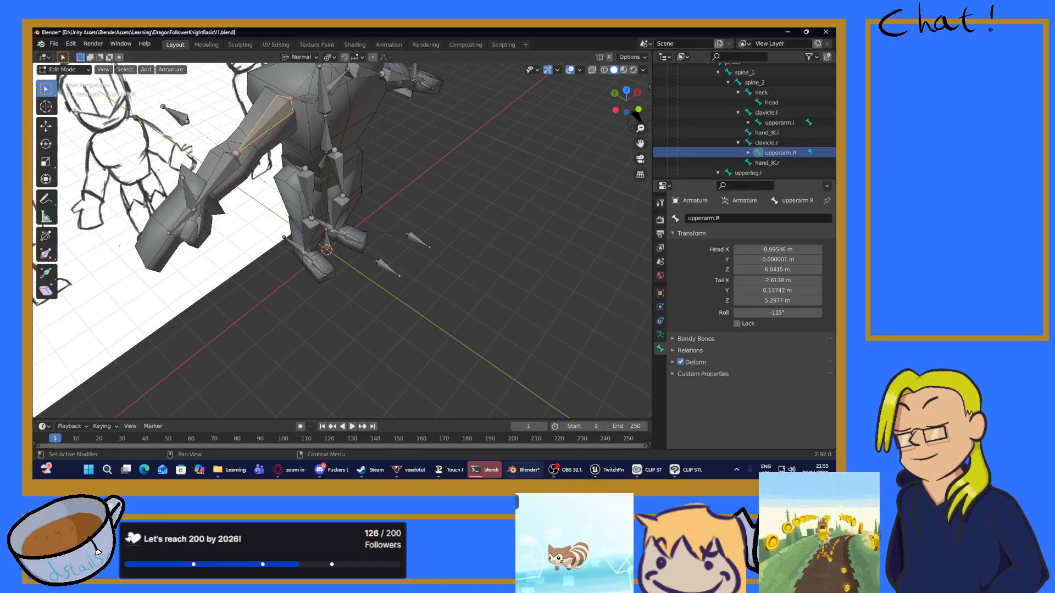
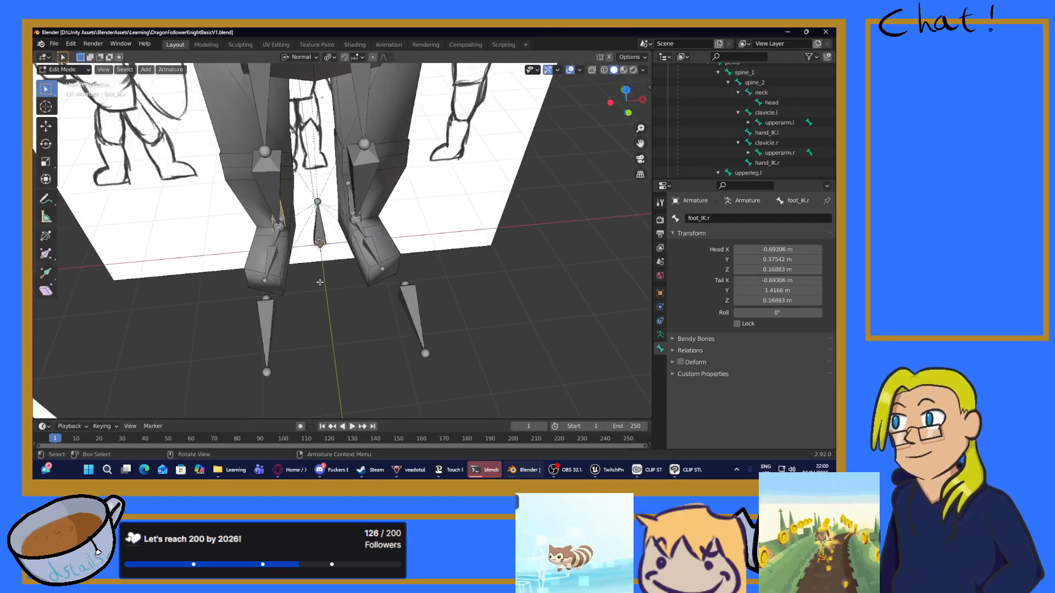
# Step: Check the names of the left and right front foot bones, and save the file
pyautogui.click(373, 248)
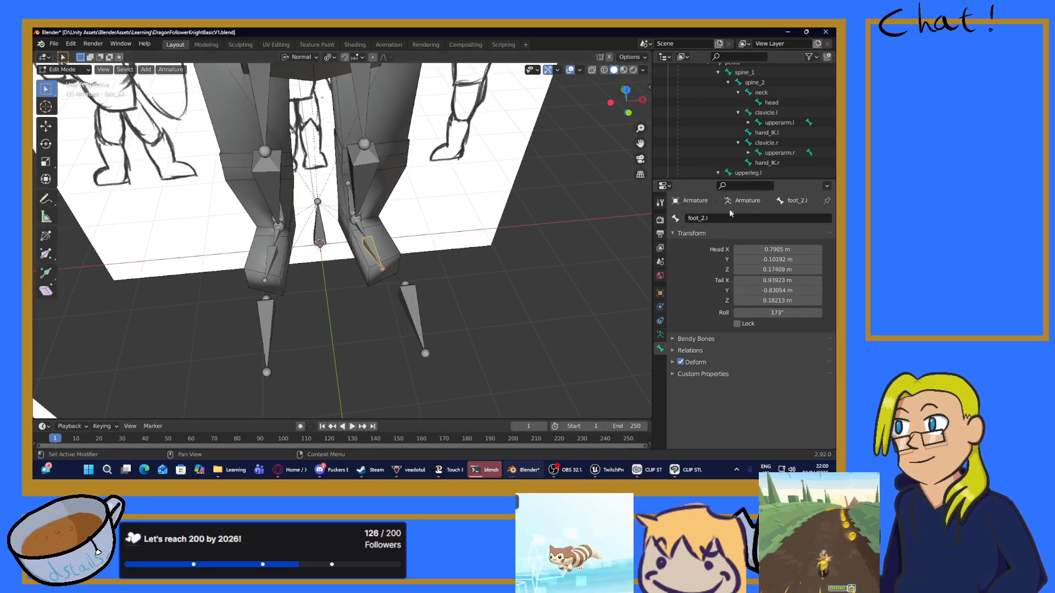
pyautogui.click(265, 261)
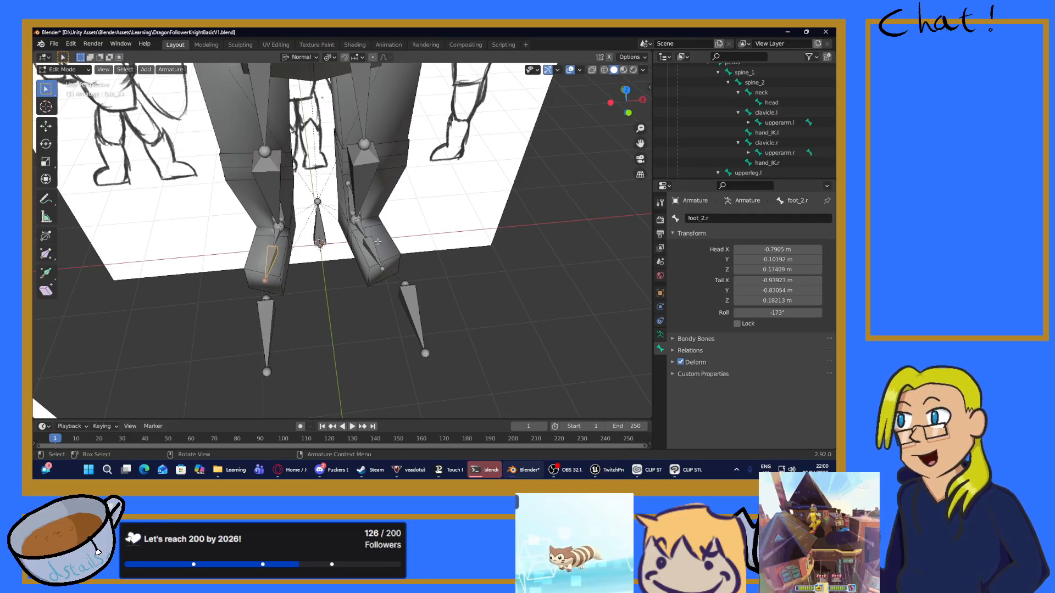
pyautogui.moveTo(366, 245)
pyautogui.mouseDown(button='middle')
pyautogui.moveTo(406, 242)
pyautogui.moveTo(366, 243)
pyautogui.mouseUp(button='middle')
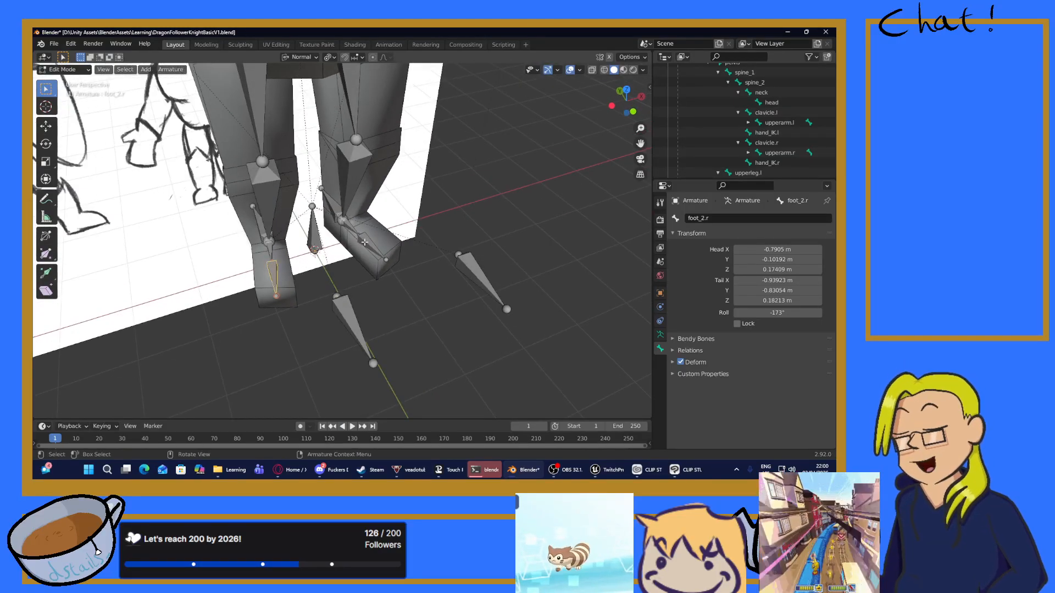
pyautogui.click(365, 242)
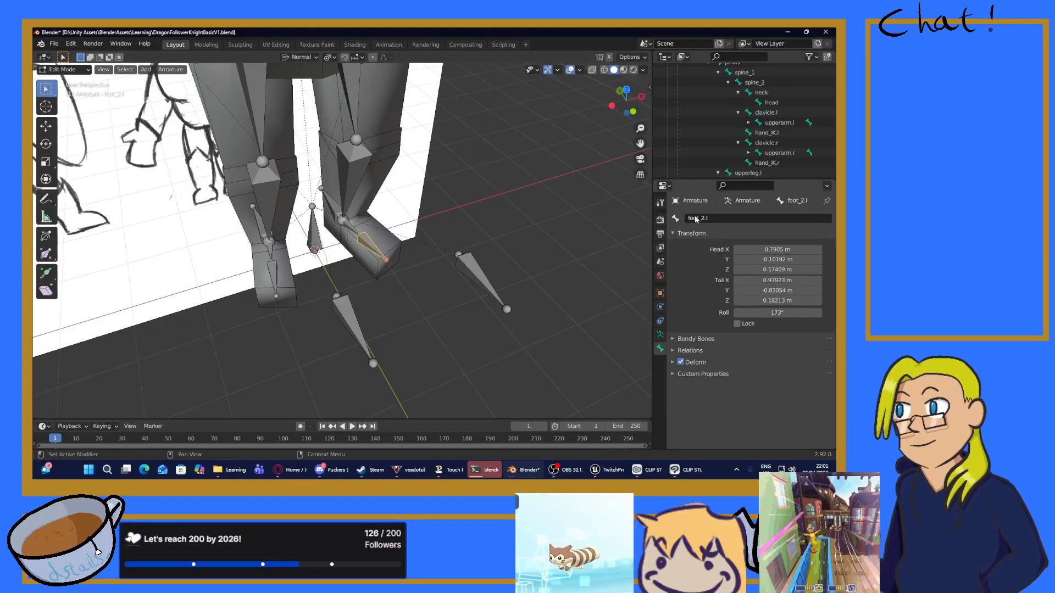
pyautogui.moveTo(413, 269); pyautogui.dragTo(344, 256, button='middle')
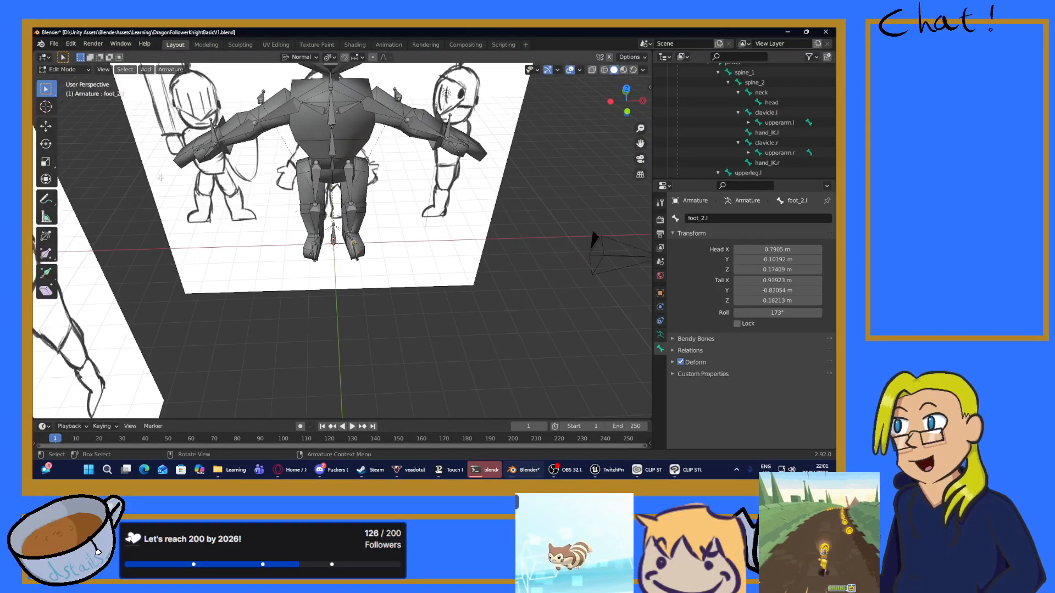
pyautogui.hotkey('ctrl', 's')
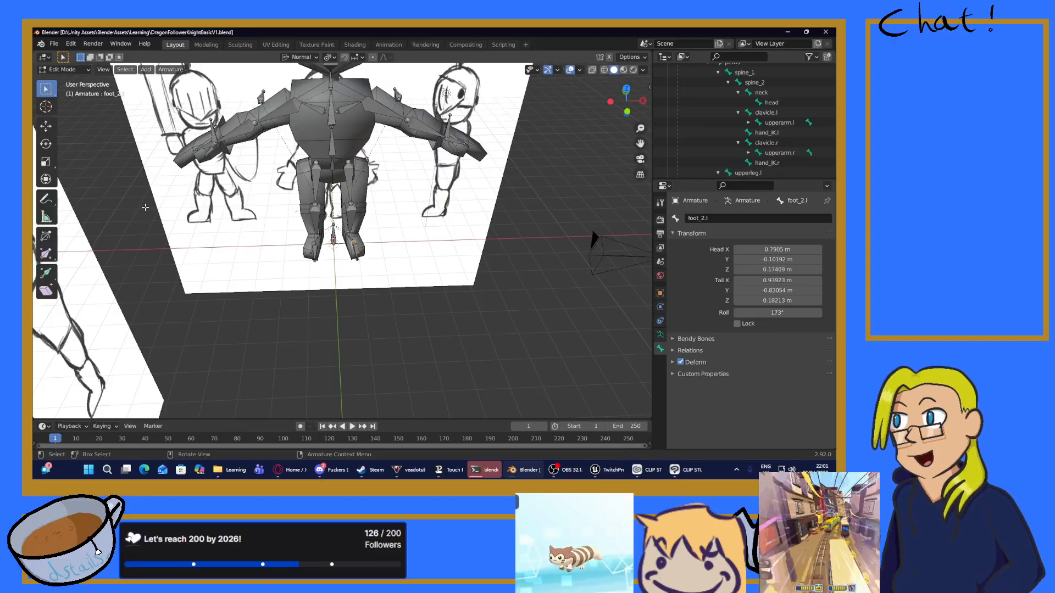
# Step: Switch the armature to Object Mode and open the knight body mesh in Edit Mode, seen from the front
pyautogui.moveTo(85, 175); pyautogui.dragTo(258, 131, button='middle')
pyautogui.click(64, 70)
pyautogui.click(65, 81)
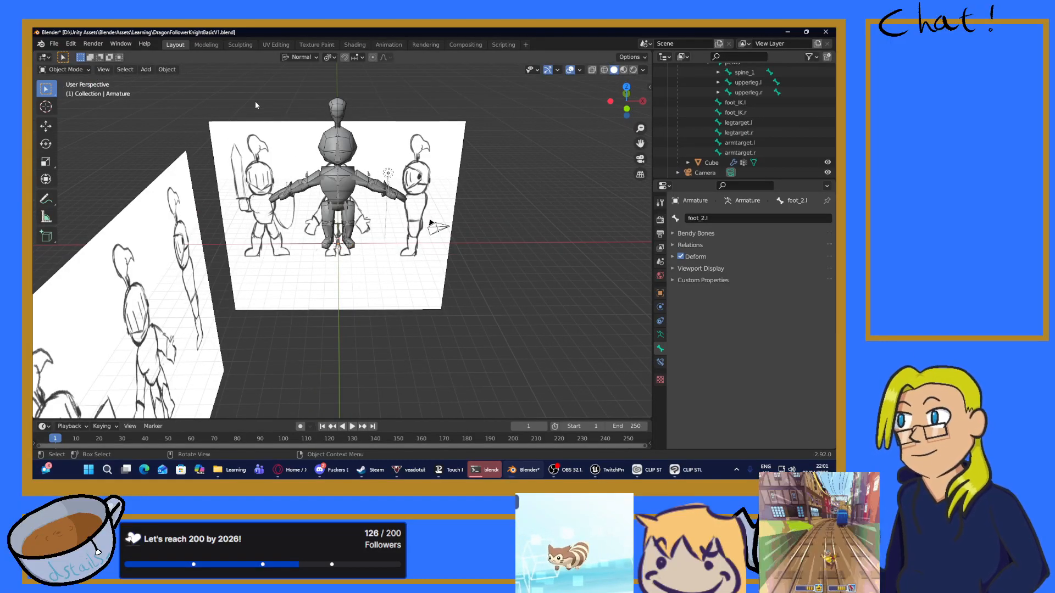
pyautogui.click(338, 120)
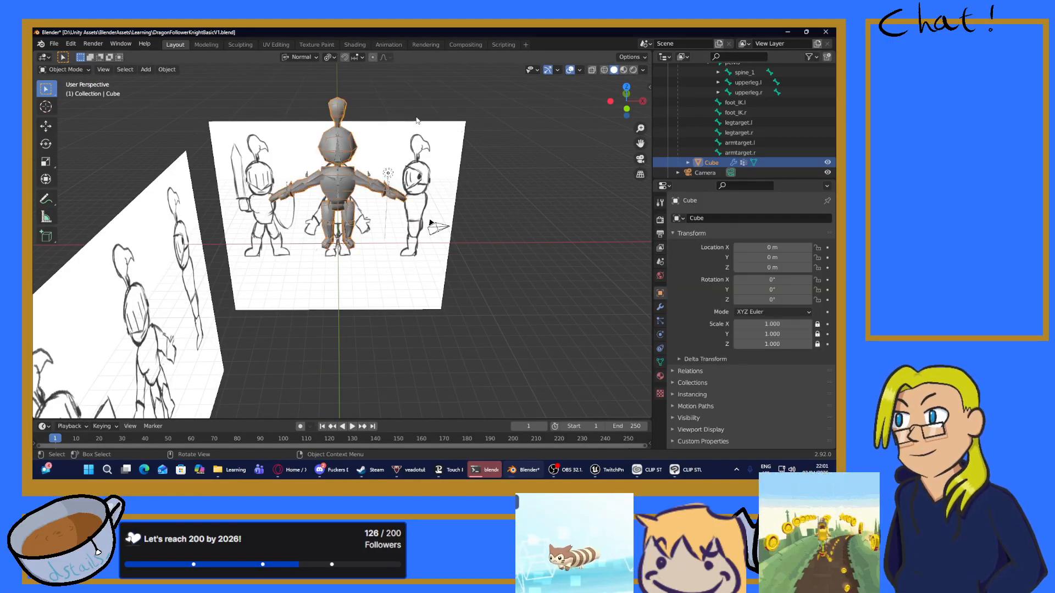
pyautogui.scroll(2, 416, 120)
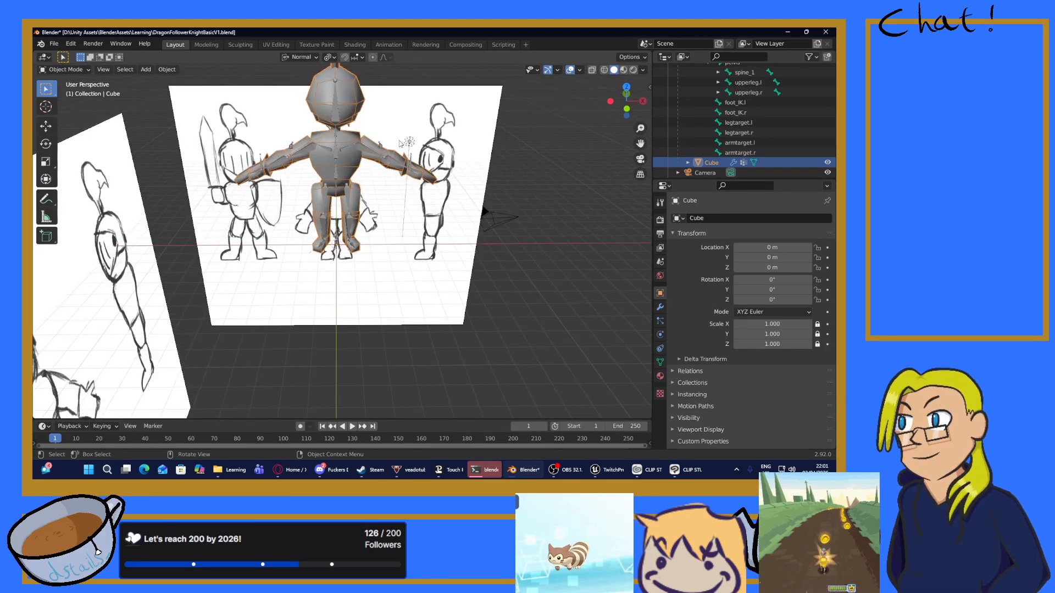
pyautogui.moveTo(400, 144); pyautogui.dragTo(406, 202, button='middle')
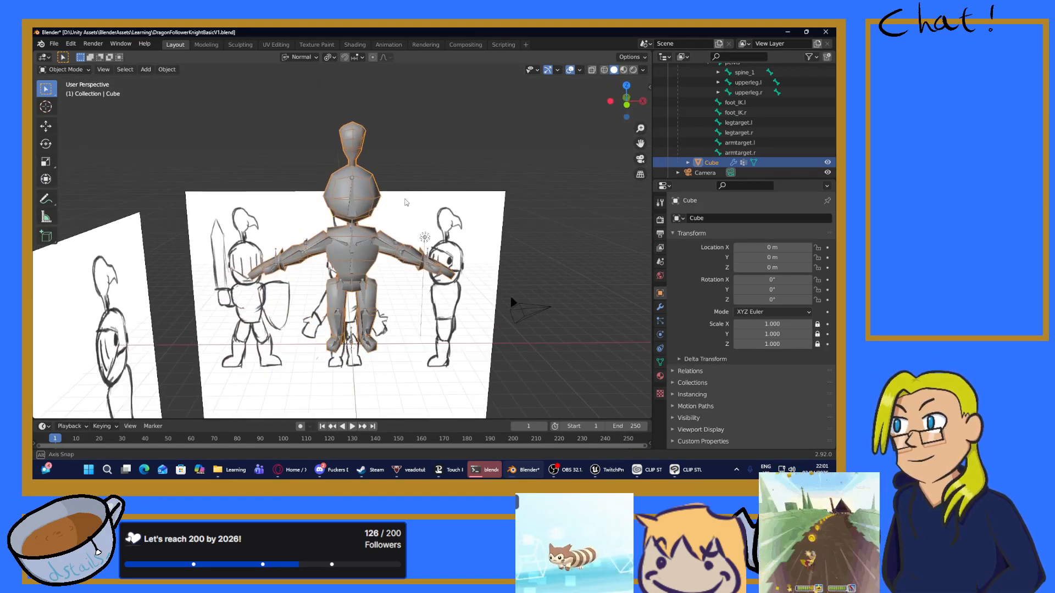
pyautogui.press('Tab')
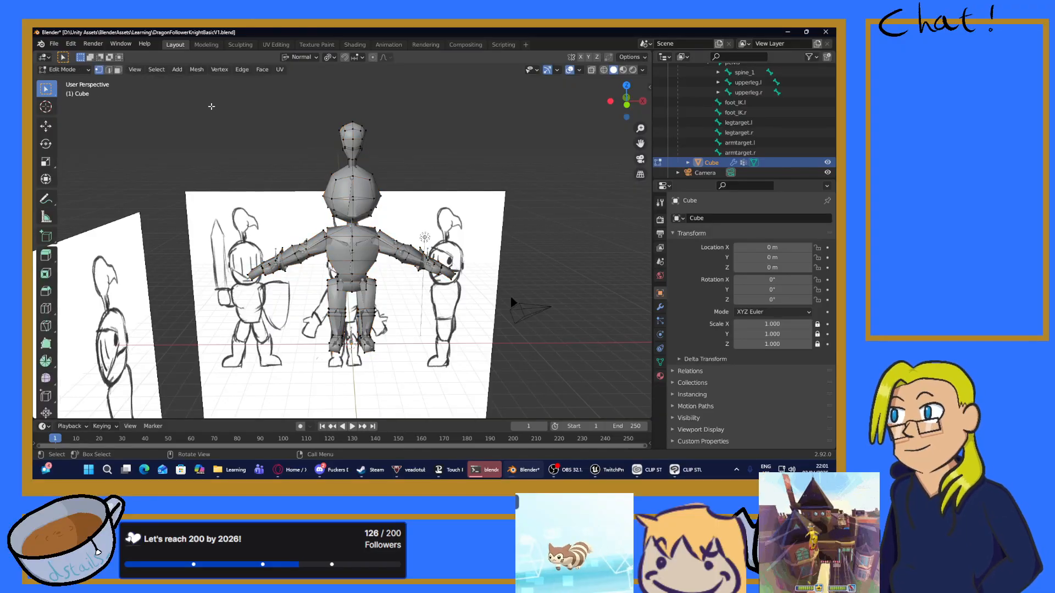
pyautogui.scroll(-2, 250, 137)
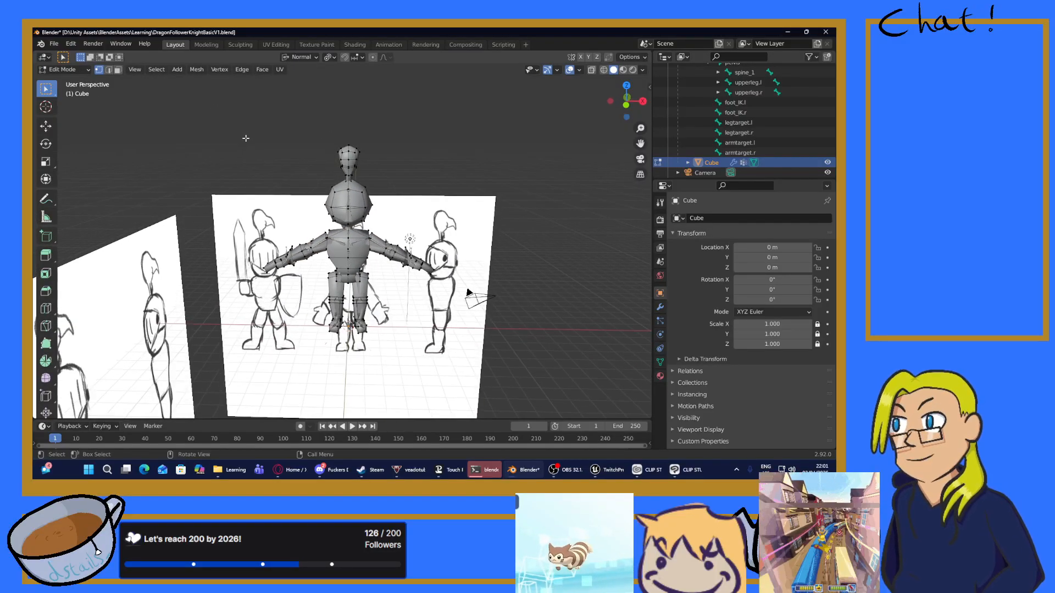
pyautogui.press('KP_1')
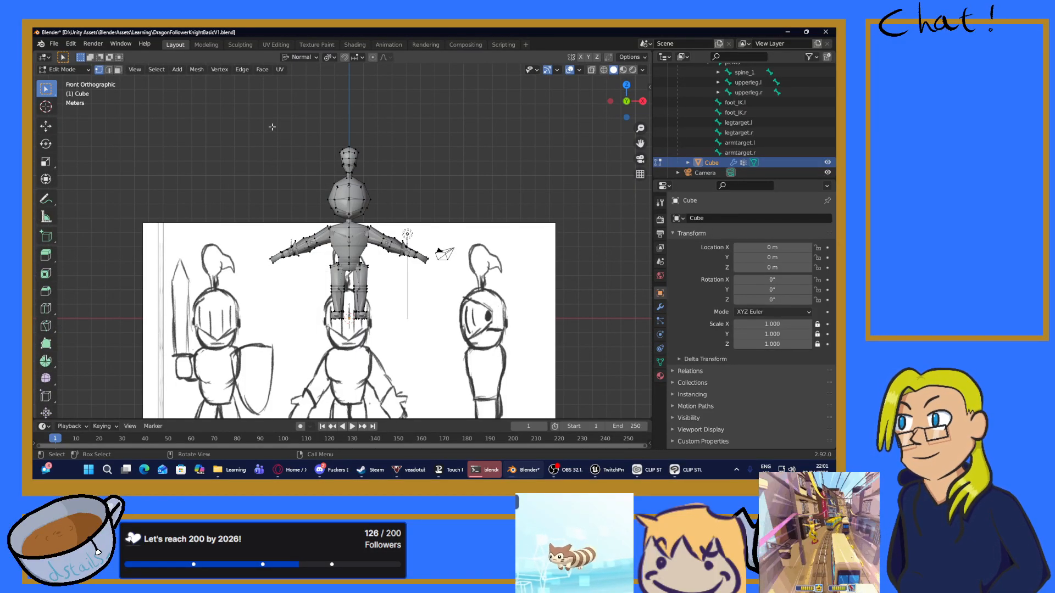
# Step: Try to delete the faces of the knight mesh's right half using a box selection in solid shading
pyautogui.moveTo(241, 106); pyautogui.dragTo(348, 342)
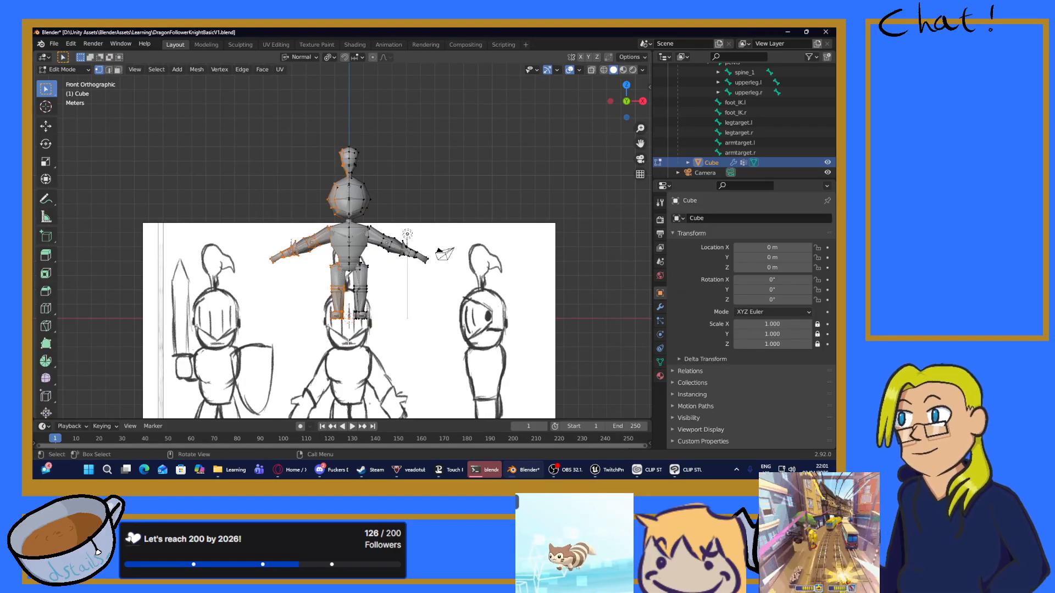
pyautogui.moveTo(242, 94); pyautogui.dragTo(350, 338)
pyautogui.scroll(2, 364, 224)
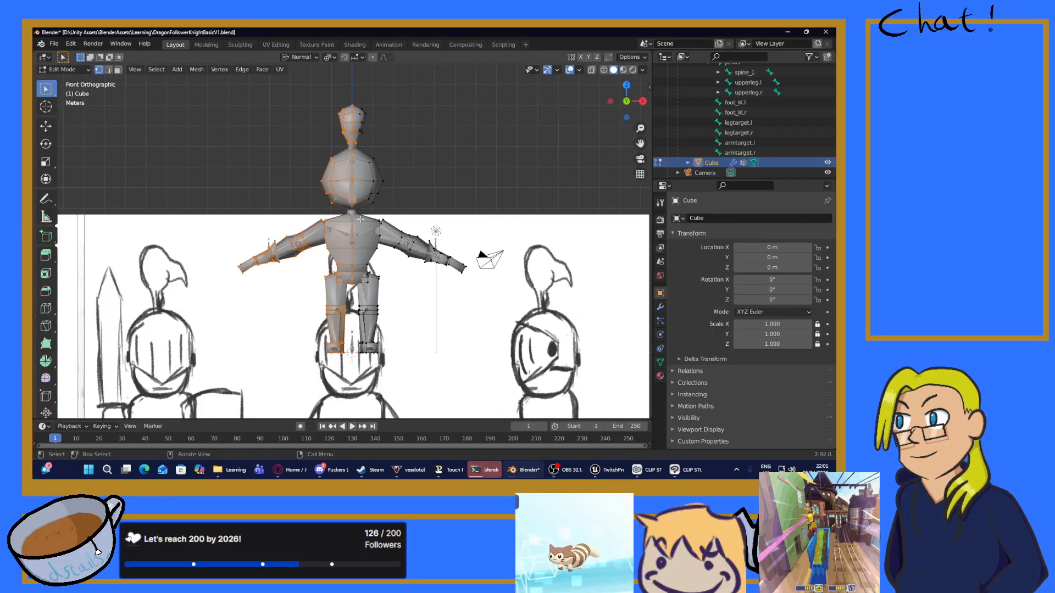
pyautogui.click(294, 98)
pyautogui.moveTo(222, 82); pyautogui.dragTo(353, 389)
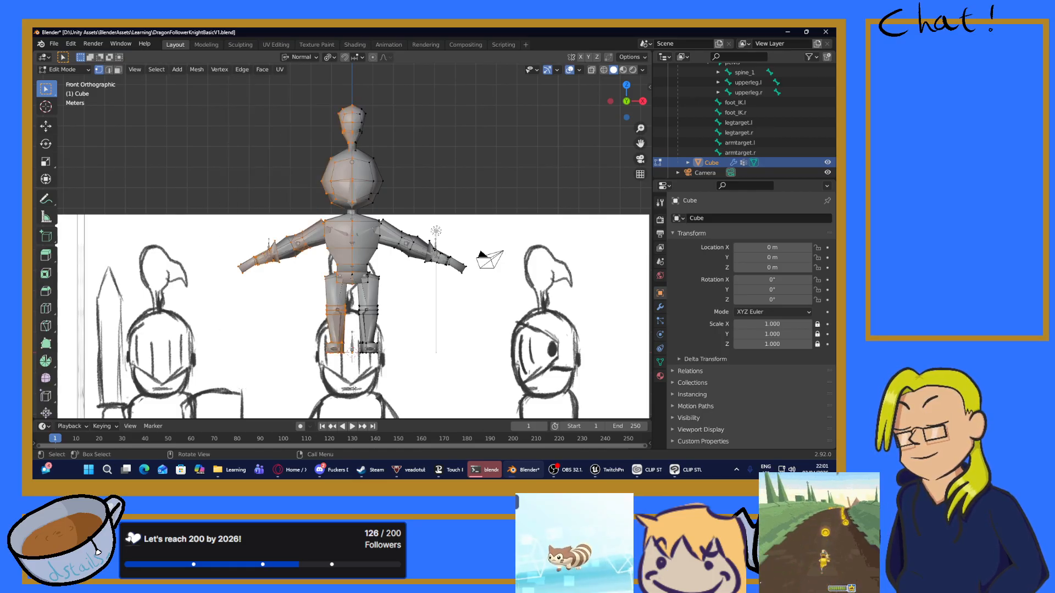
pyautogui.press('x')
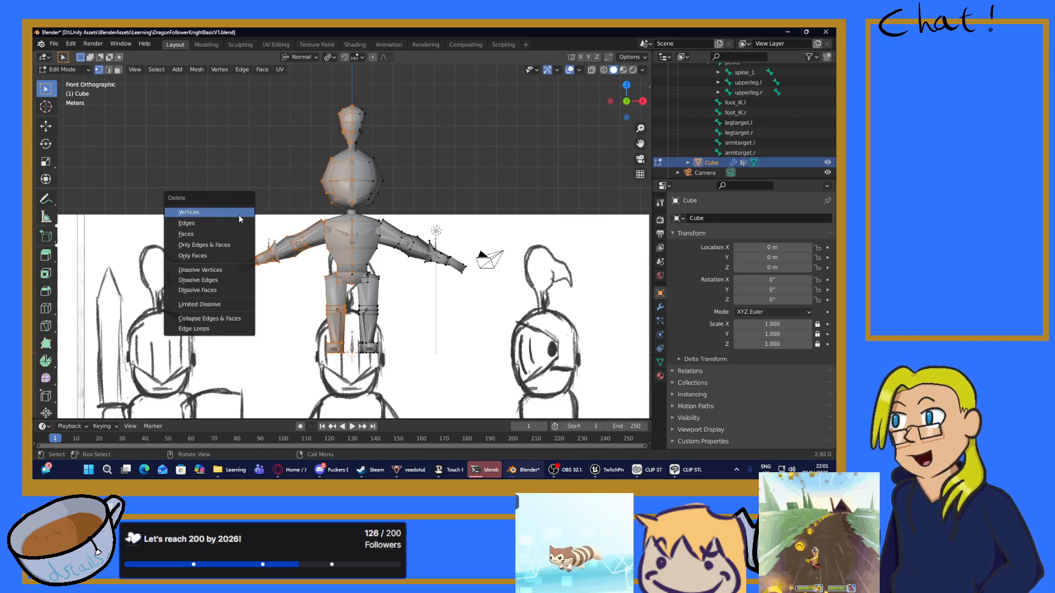
pyautogui.click(205, 235)
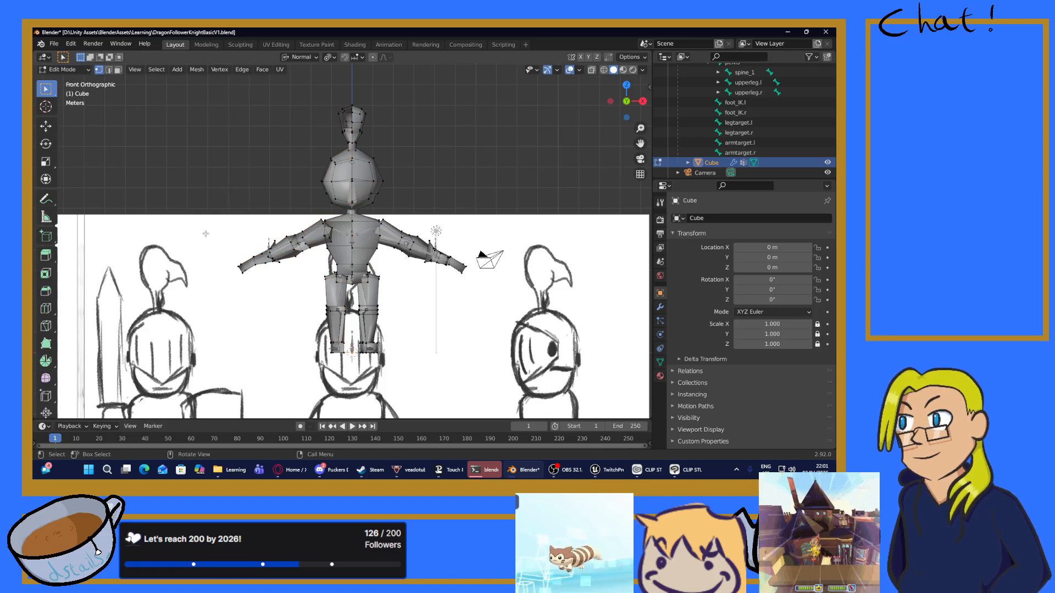
pyautogui.hotkey('ctrl', 'z')
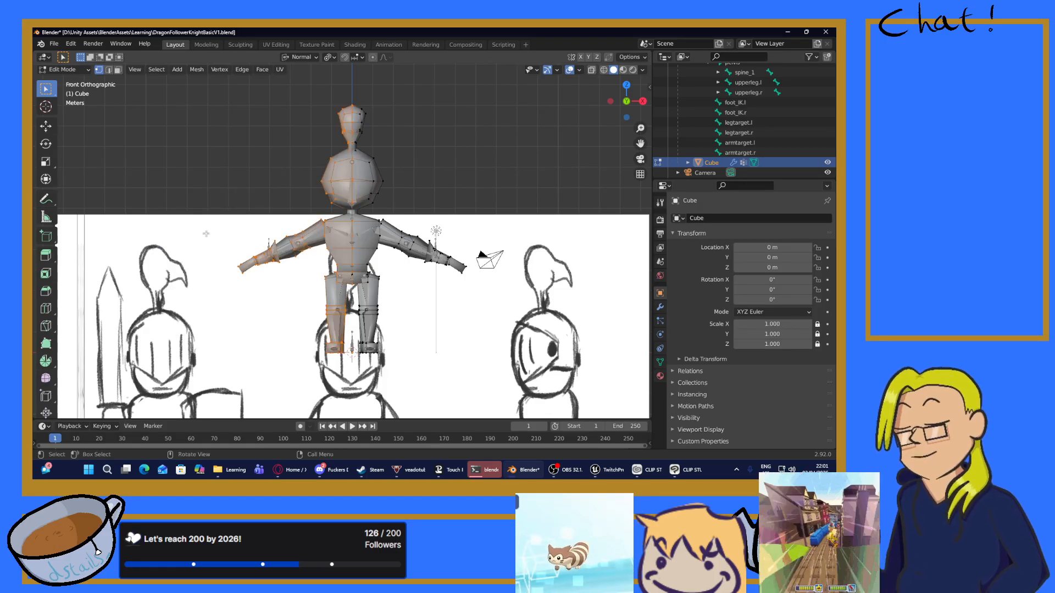
# Step: Show the knight mesh in wireframe shading, box-select all vertices of its right half through the model and delete their faces
pyautogui.click(603, 70)
pyautogui.hotkey('alt', 'a')
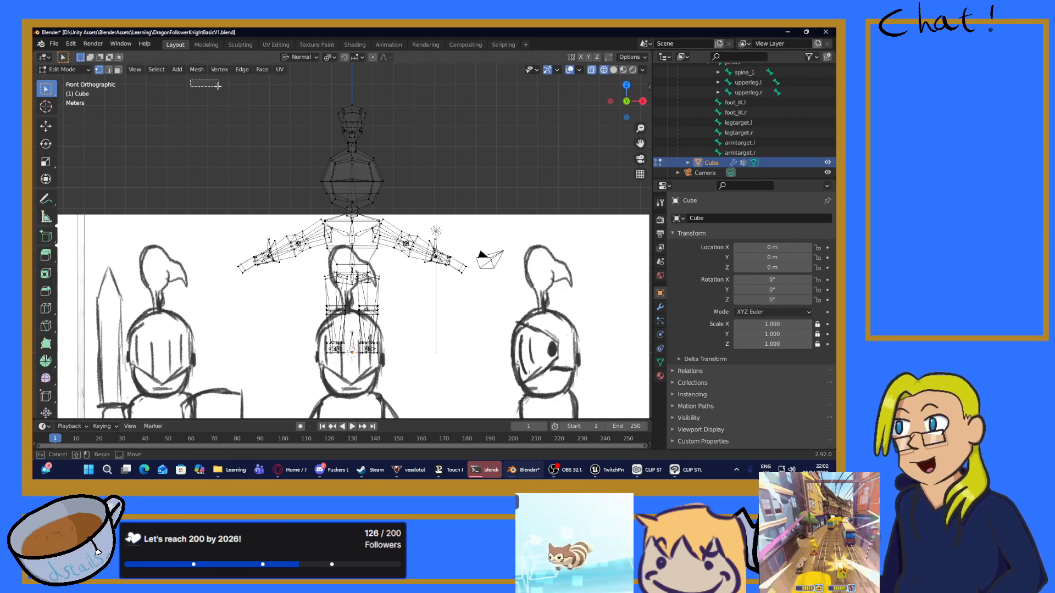
pyautogui.moveTo(190, 80); pyautogui.dragTo(353, 429)
pyautogui.press('x')
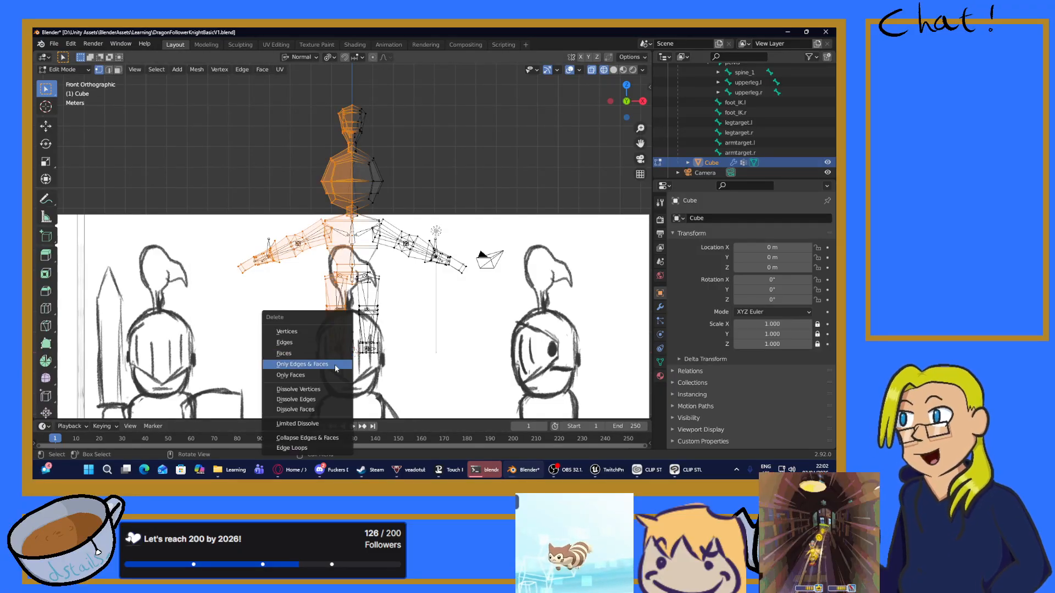
pyautogui.click(292, 356)
pyautogui.moveTo(266, 252)
pyautogui.mouseDown(button='middle')
pyautogui.moveTo(294, 254)
pyautogui.moveTo(230, 265)
pyautogui.moveTo(256, 264)
pyautogui.mouseUp(button='middle')
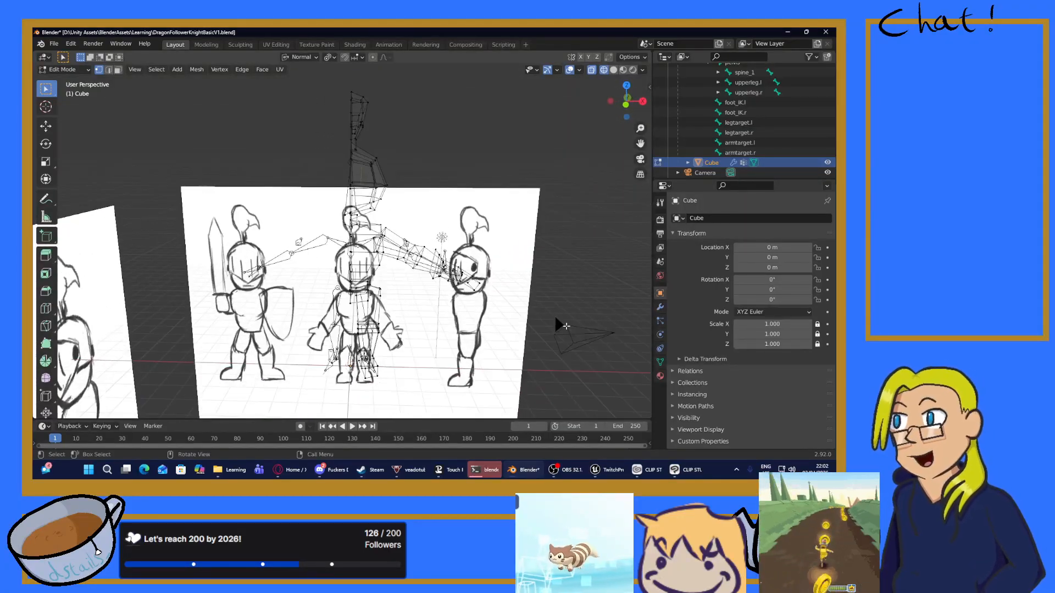
# Step: Add a Mirror modifier on the X axis to the knight mesh, below its Armature modifier
pyautogui.click(661, 308)
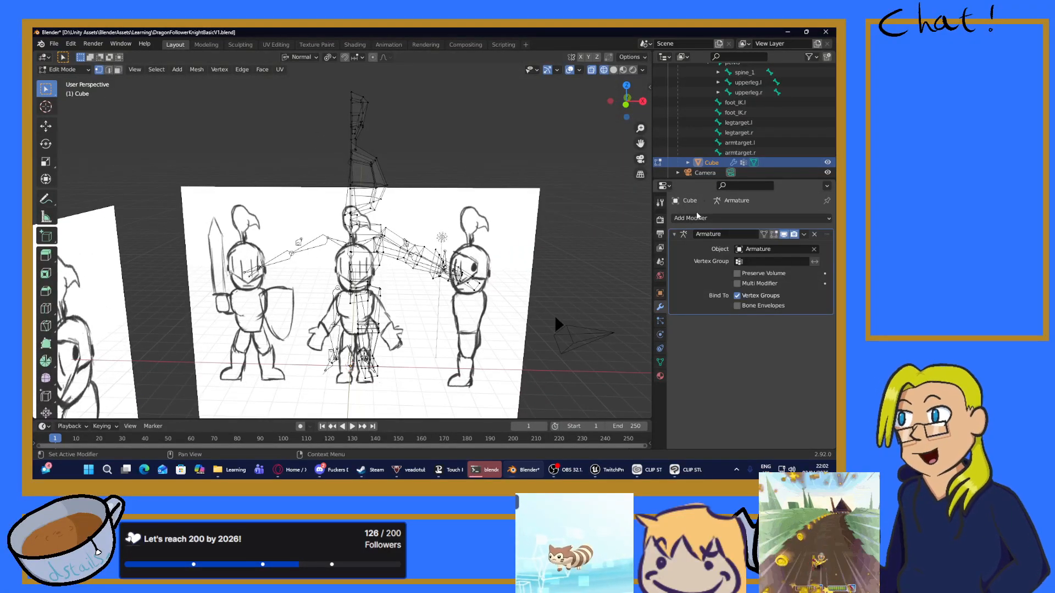
pyautogui.click(719, 219)
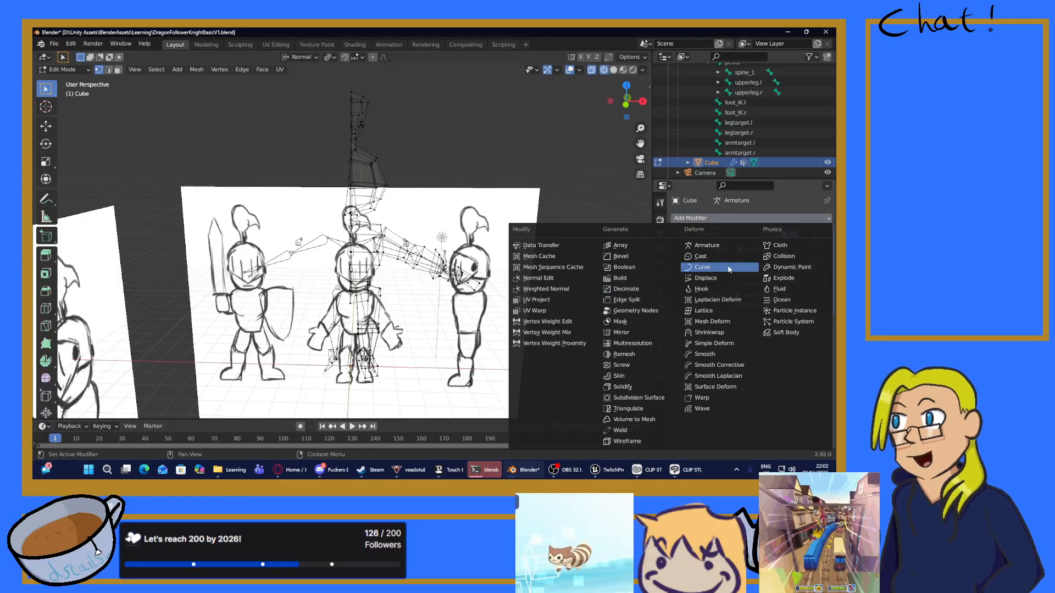
pyautogui.click(630, 336)
pyautogui.moveTo(555, 314)
pyautogui.mouseDown(button='middle')
pyautogui.moveTo(464, 132)
pyautogui.moveTo(427, 140)
pyautogui.mouseUp(button='middle')
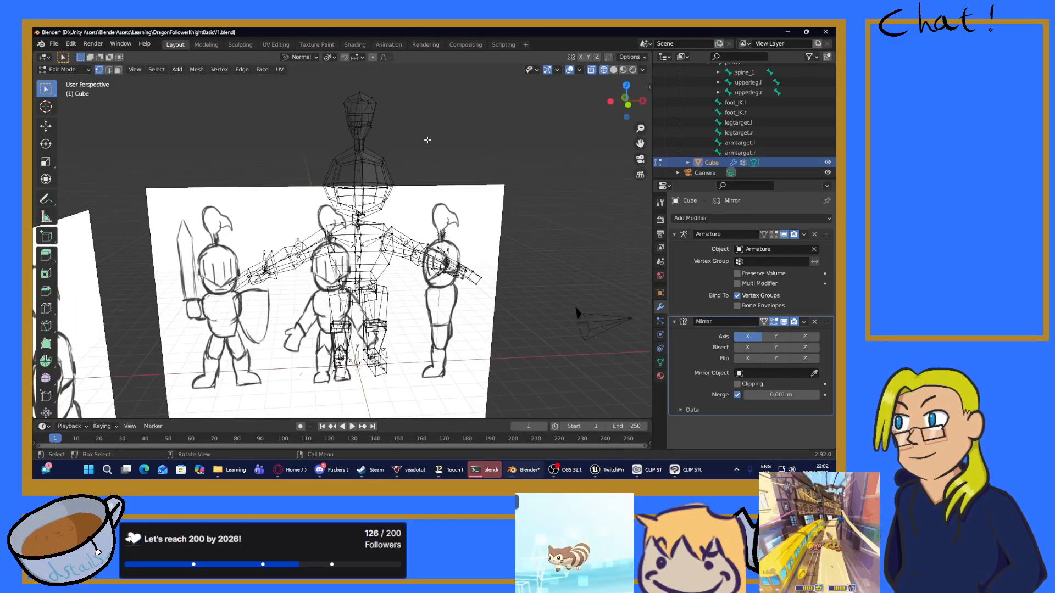
pyautogui.click(84, 71)
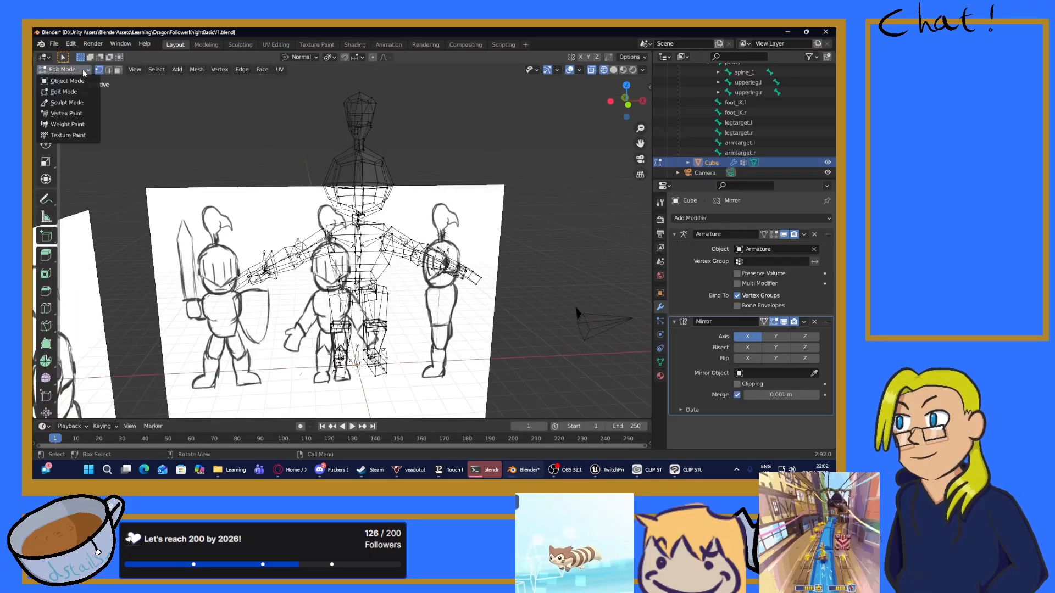
pyautogui.click(67, 124)
pyautogui.moveTo(427, 217)
pyautogui.mouseDown(button='middle')
pyautogui.moveTo(434, 223)
pyautogui.moveTo(387, 231)
pyautogui.moveTo(404, 236)
pyautogui.mouseUp(button='middle')
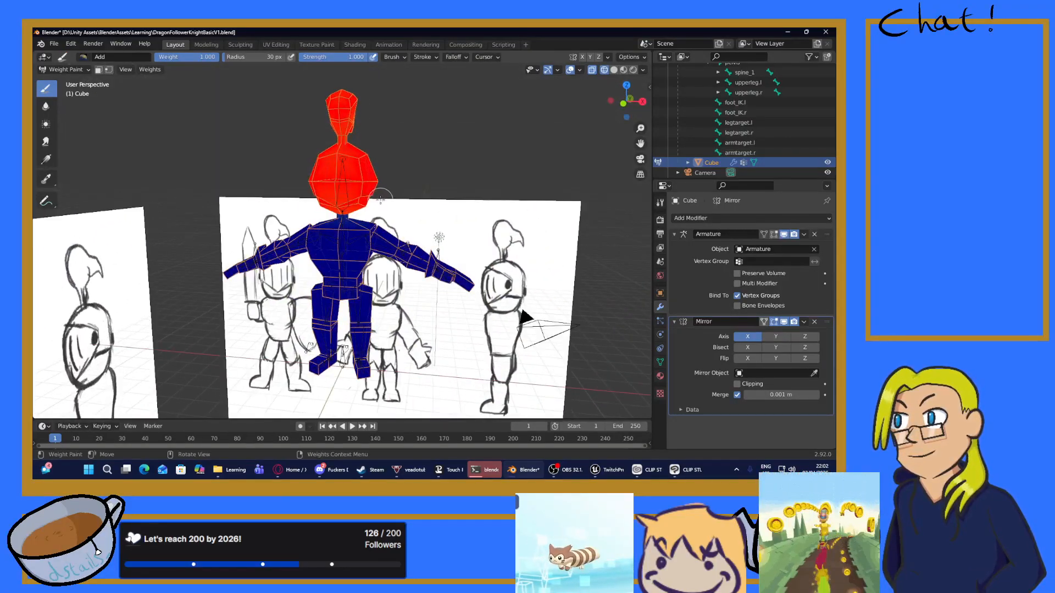
pyautogui.scroll(4, 404, 236)
pyautogui.click(81, 71)
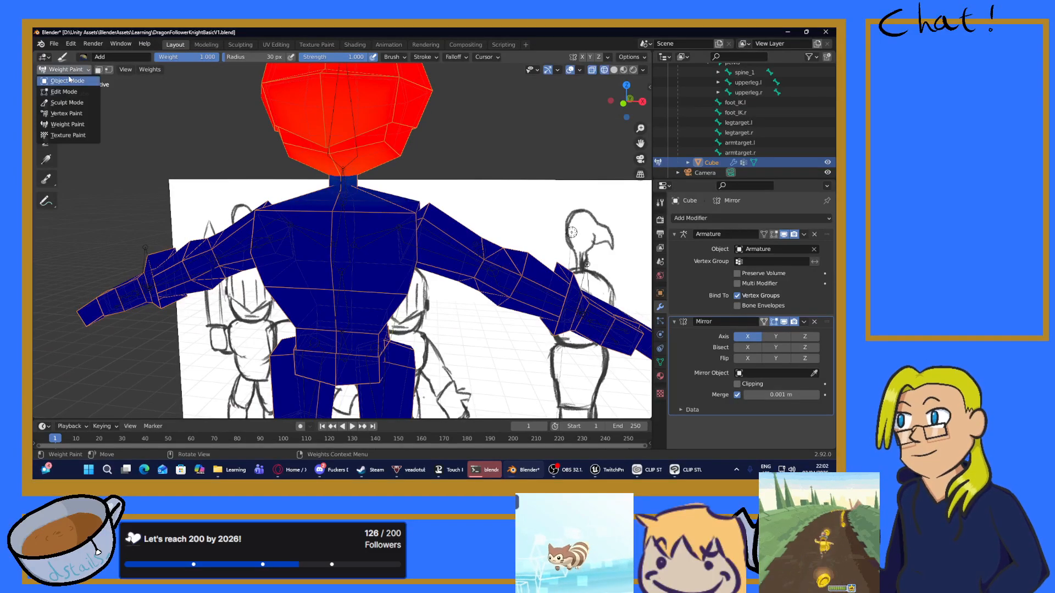
pyautogui.click(67, 81)
# Step: Select the armature together with the knight mesh and enter Weight Paint mode on the mesh
pyautogui.scroll(-3, 417, 147)
pyautogui.click(463, 141)
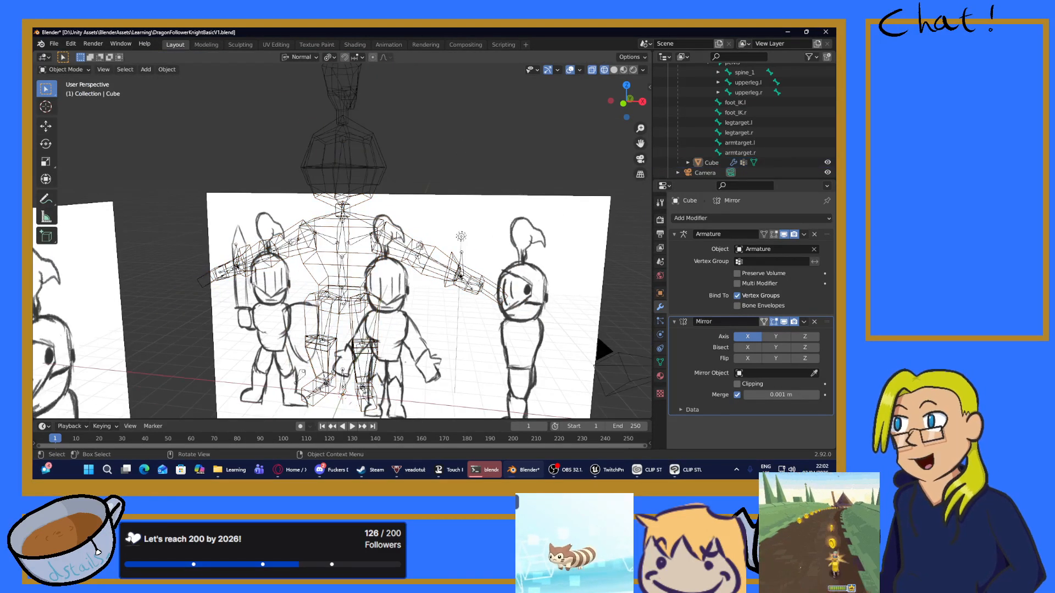
pyautogui.click(462, 264)
pyautogui.click(462, 264)
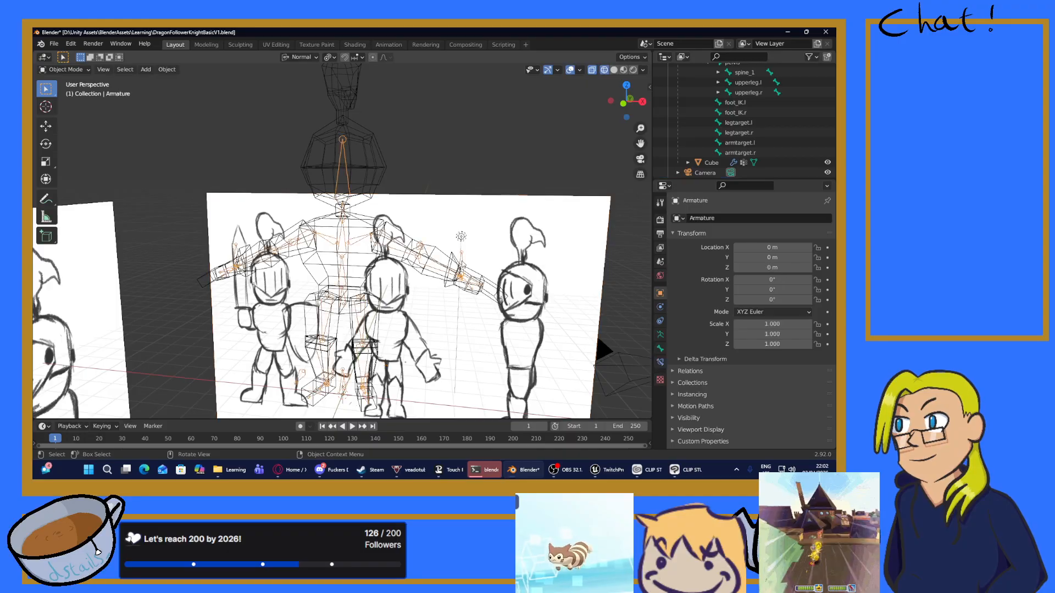
pyautogui.click(462, 265)
pyautogui.click(65, 69)
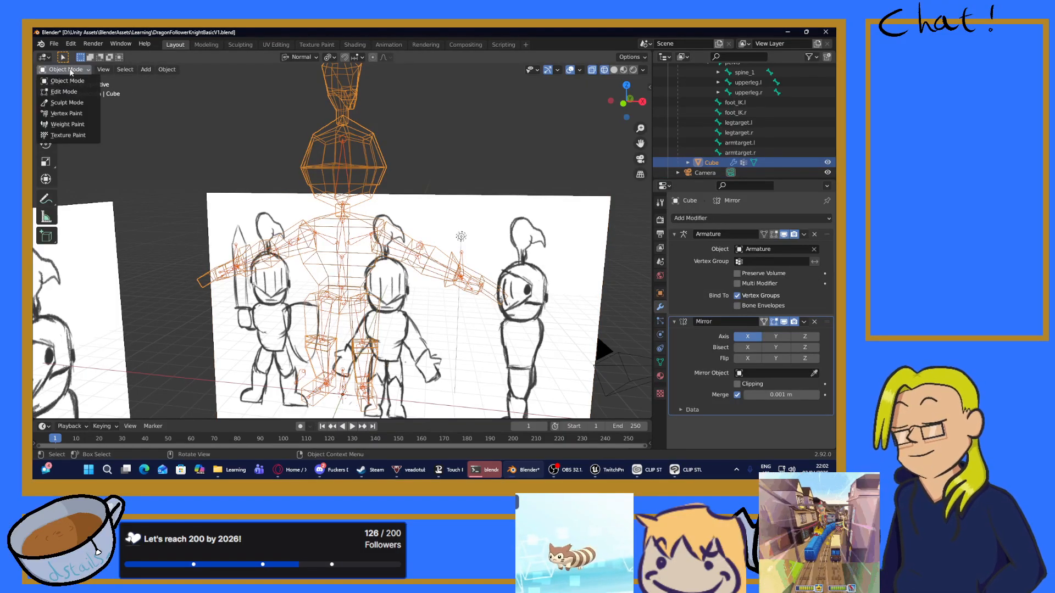
pyautogui.click(68, 125)
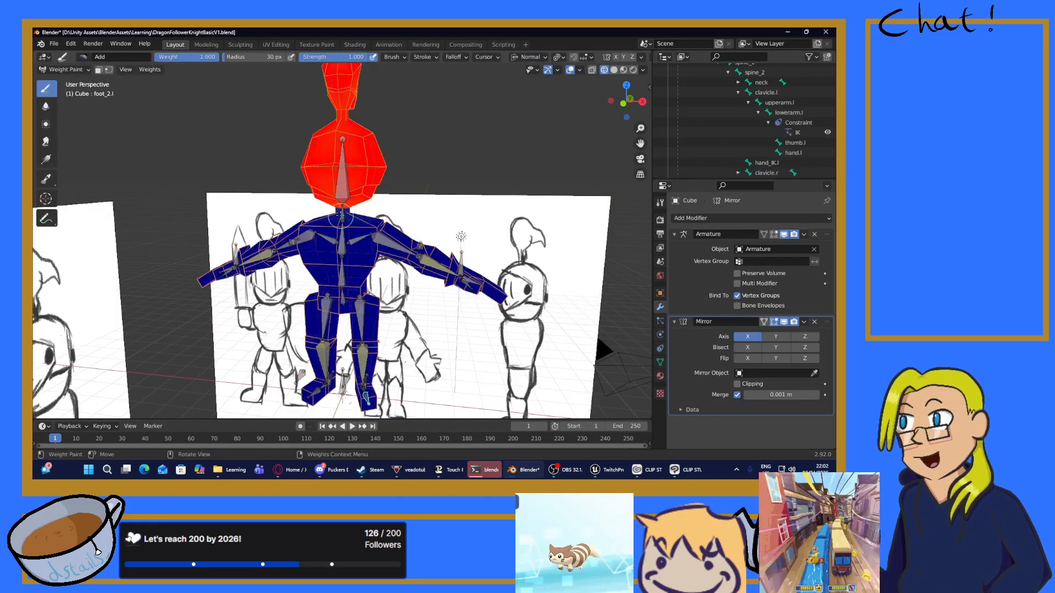
# Step: Compare the bone weights of the left and right upper arms and the right lower arm on the mirrored mesh
pyautogui.keyDown('ctrl'); pyautogui.click(391, 242); pyautogui.keyUp('ctrl')
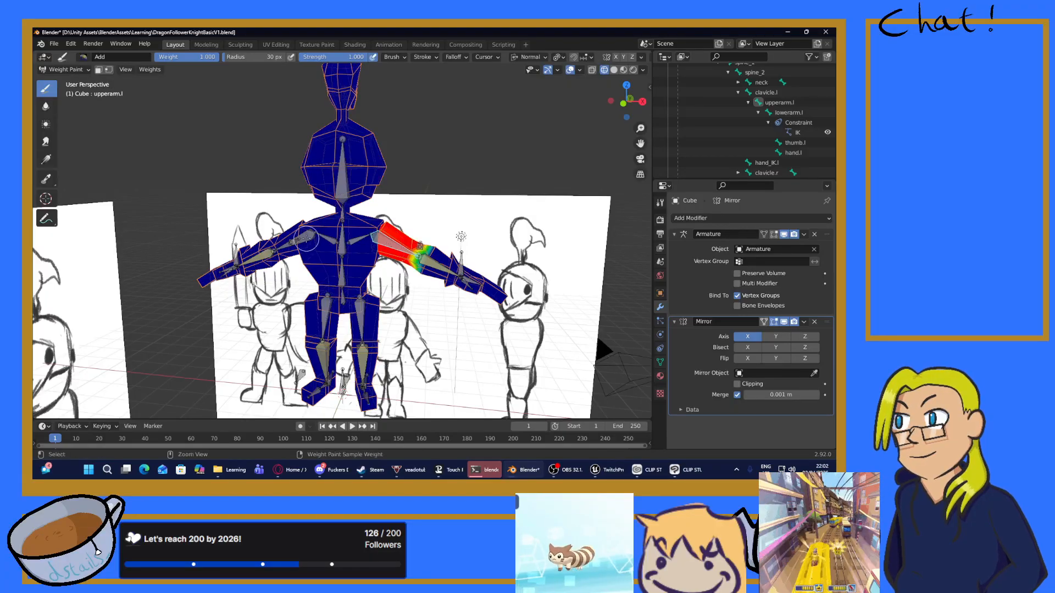
pyautogui.keyDown('ctrl'); pyautogui.click(272, 253); pyautogui.keyUp('ctrl')
pyautogui.scroll(4, 272, 254)
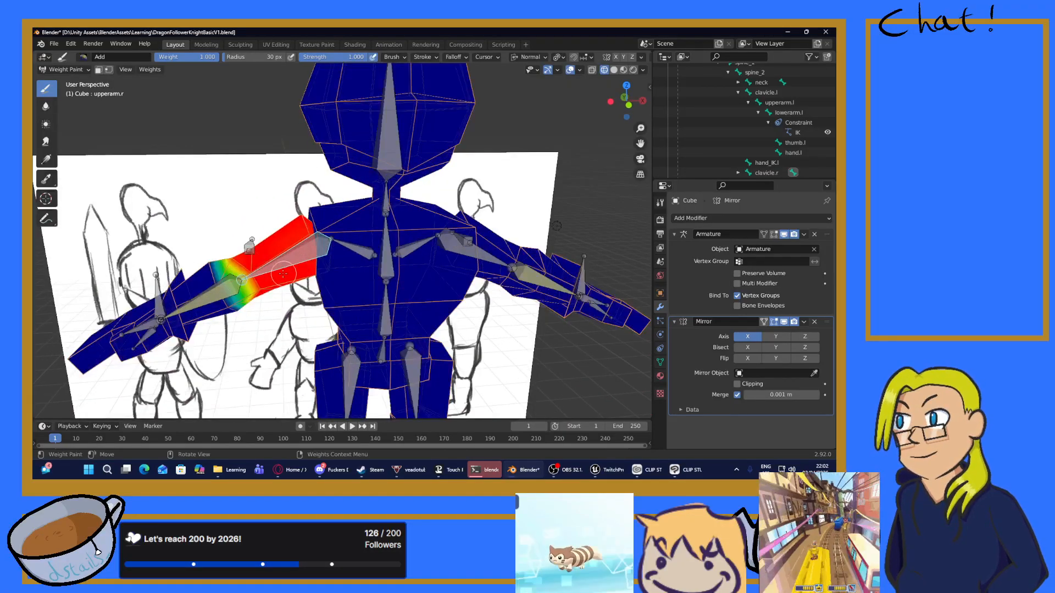
pyautogui.keyDown('ctrl'); pyautogui.click(197, 299); pyautogui.keyUp('ctrl')
pyautogui.scroll(-3, 311, 295)
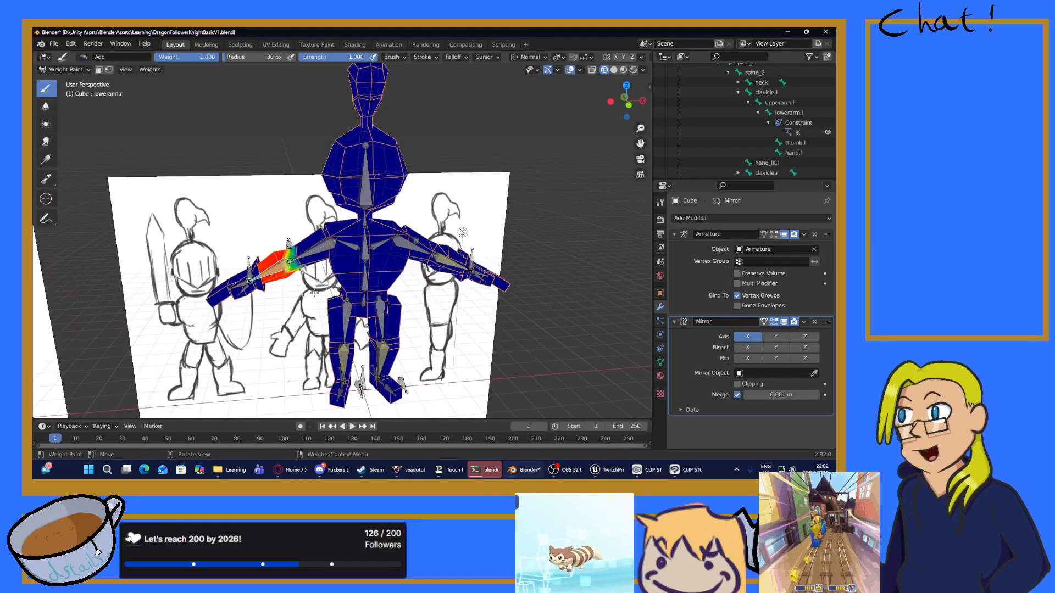
pyautogui.scroll(4, 314, 293)
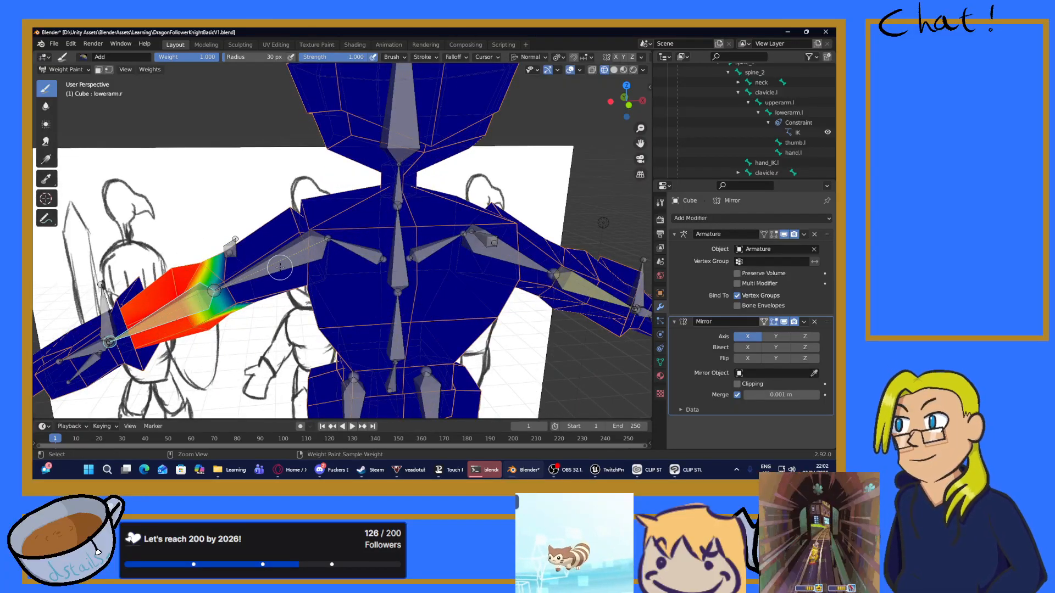
pyautogui.keyDown('ctrl'); pyautogui.click(287, 271); pyautogui.keyUp('ctrl')
# Step: Check the bone weights of the upper and lower legs on both sides and save the file
pyautogui.scroll(-3, 287, 272)
pyautogui.scroll(5, 456, 187)
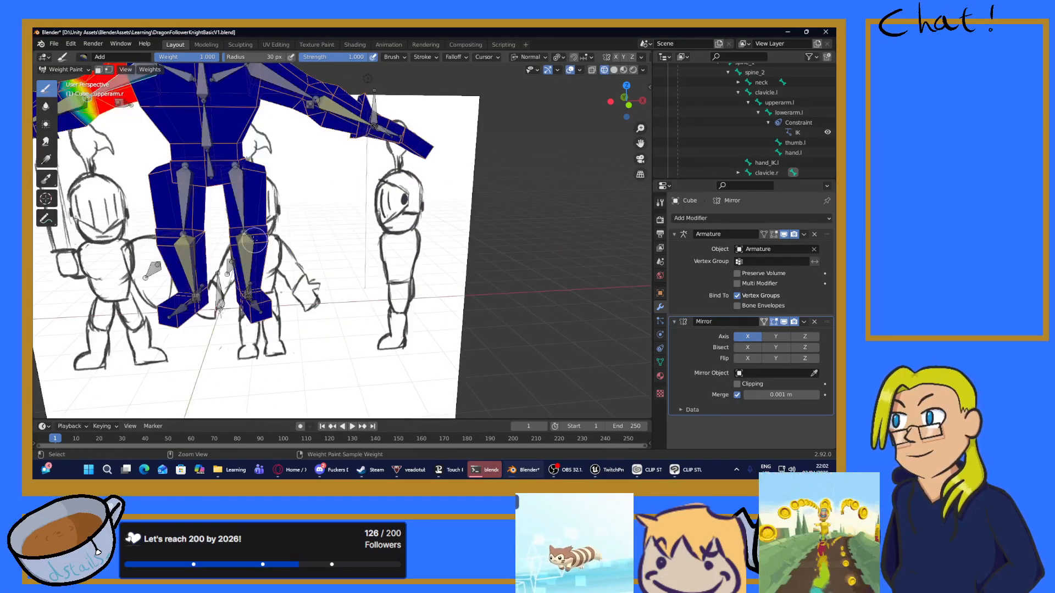
pyautogui.keyDown('ctrl'); pyautogui.click(242, 245); pyautogui.keyUp('ctrl')
pyautogui.keyDown('ctrl'); pyautogui.click(236, 201); pyautogui.keyUp('ctrl')
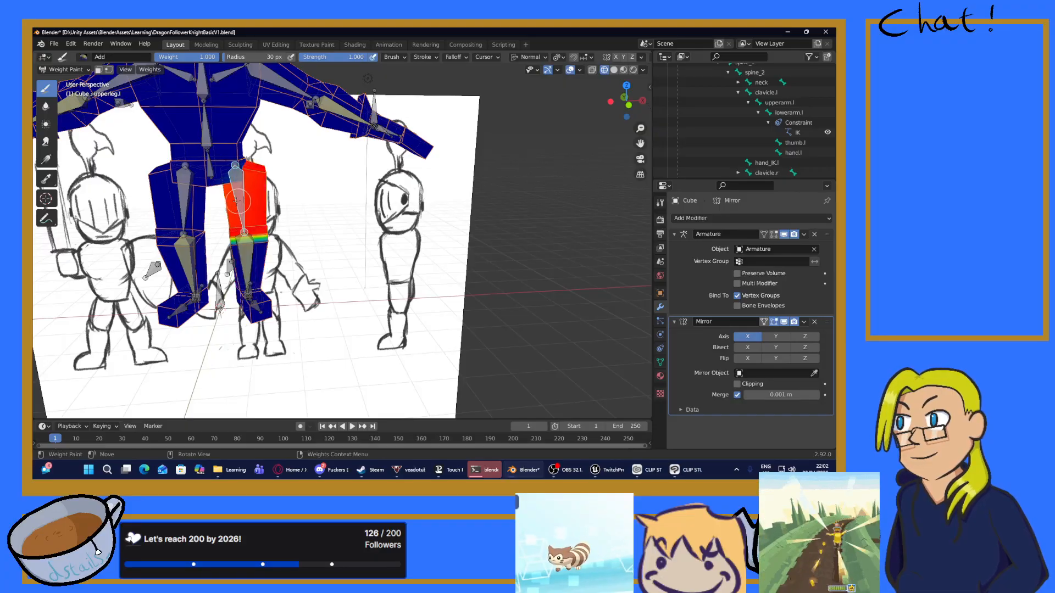
pyautogui.keyDown('ctrl'); pyautogui.click(184, 200); pyautogui.keyUp('ctrl')
pyautogui.keyDown('ctrl'); pyautogui.click(181, 258); pyautogui.keyUp('ctrl')
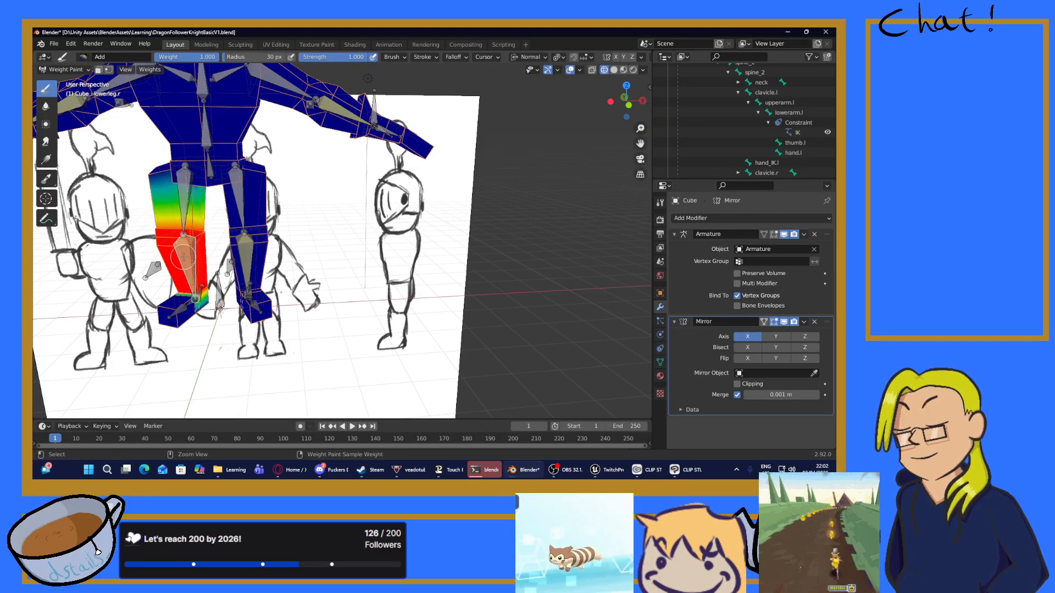
pyautogui.keyDown('ctrl'); pyautogui.click(247, 267); pyautogui.keyUp('ctrl')
pyautogui.moveTo(247, 266)
pyautogui.mouseDown(button='middle')
pyautogui.moveTo(285, 274)
pyautogui.moveTo(256, 258)
pyautogui.mouseUp(button='middle')
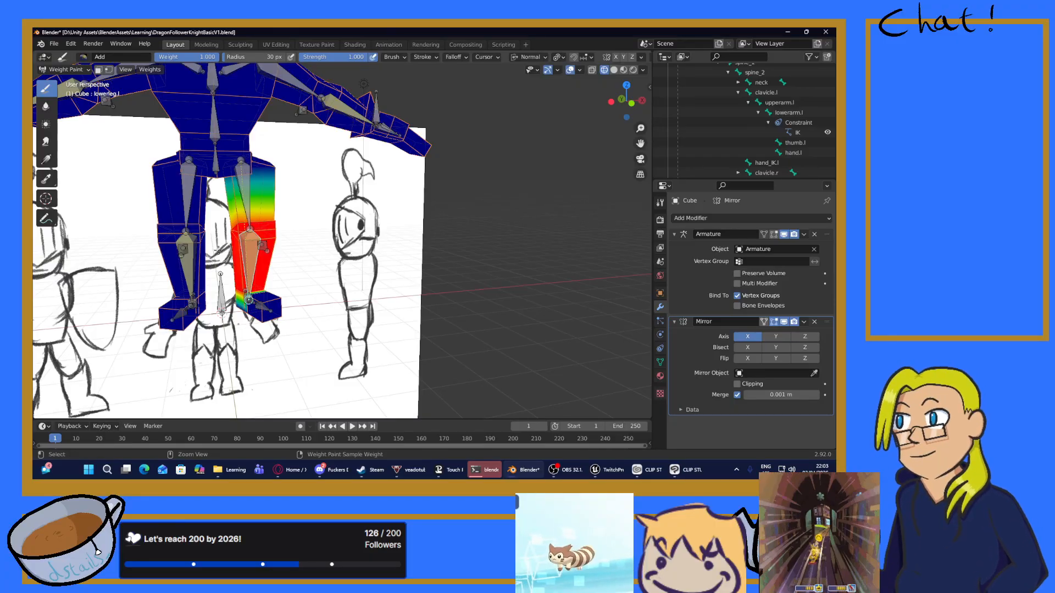
pyautogui.hotkey('ctrl', 's')
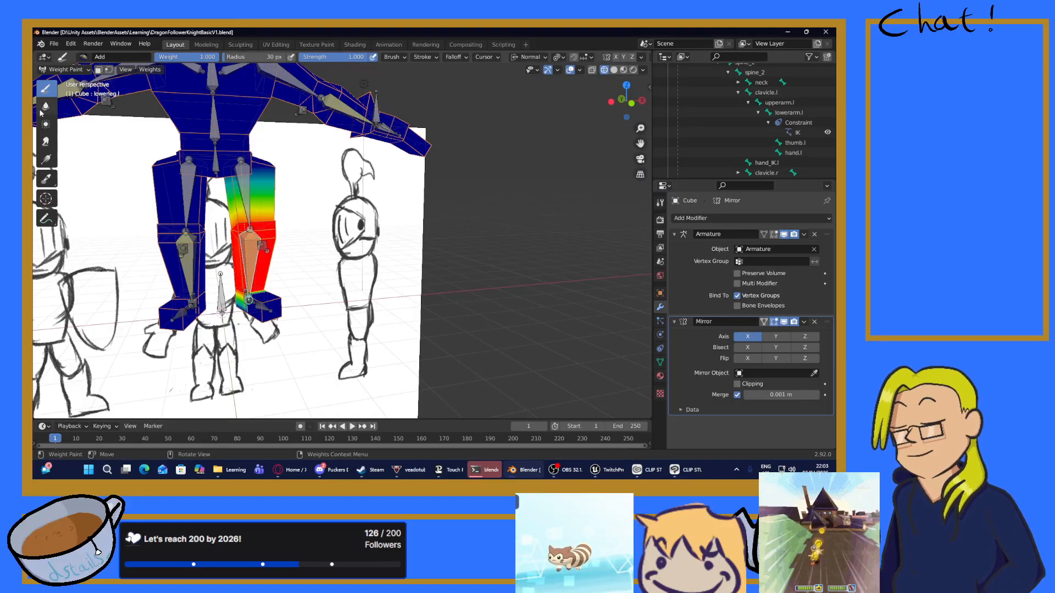
# Step: Toggle the Mirror modifier's X axis off and on repeatedly to compare the mirrored half, then undo the last toggle
pyautogui.scroll(-3, 313, 121)
pyautogui.click(752, 336)
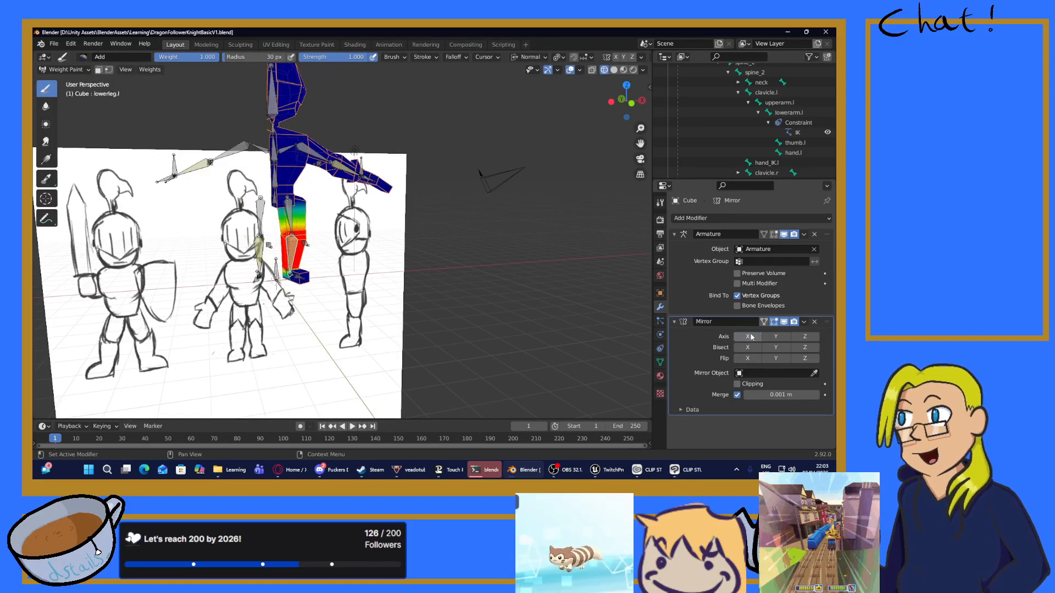
pyautogui.click(752, 336)
pyautogui.click(752, 337)
pyautogui.click(751, 337)
pyautogui.click(751, 337)
pyautogui.click(751, 338)
pyautogui.click(751, 337)
pyautogui.click(751, 338)
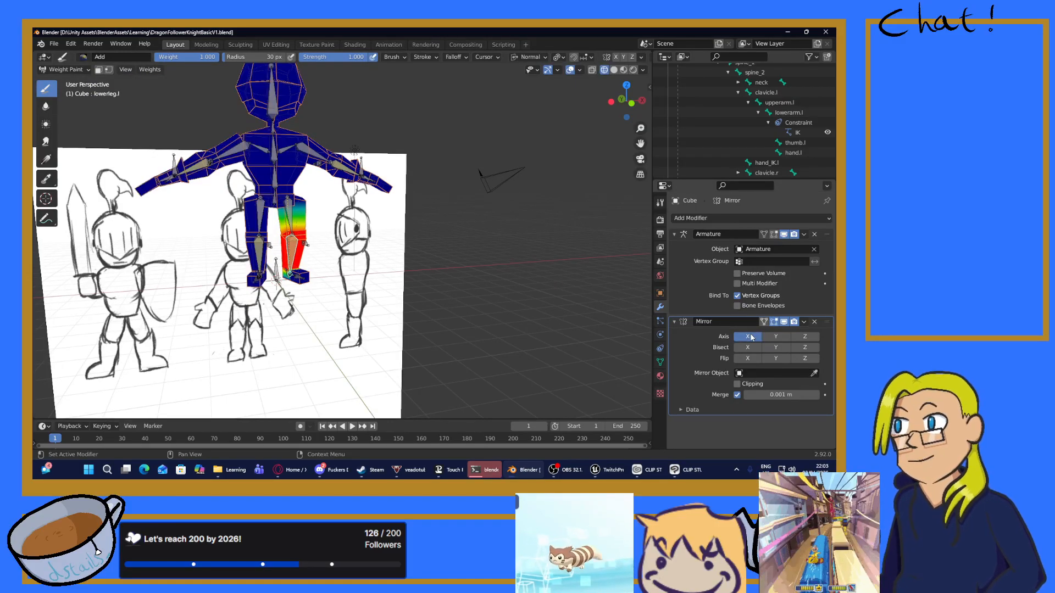
pyautogui.click(751, 338)
pyautogui.click(751, 338)
pyautogui.click(751, 338)
pyautogui.click(751, 337)
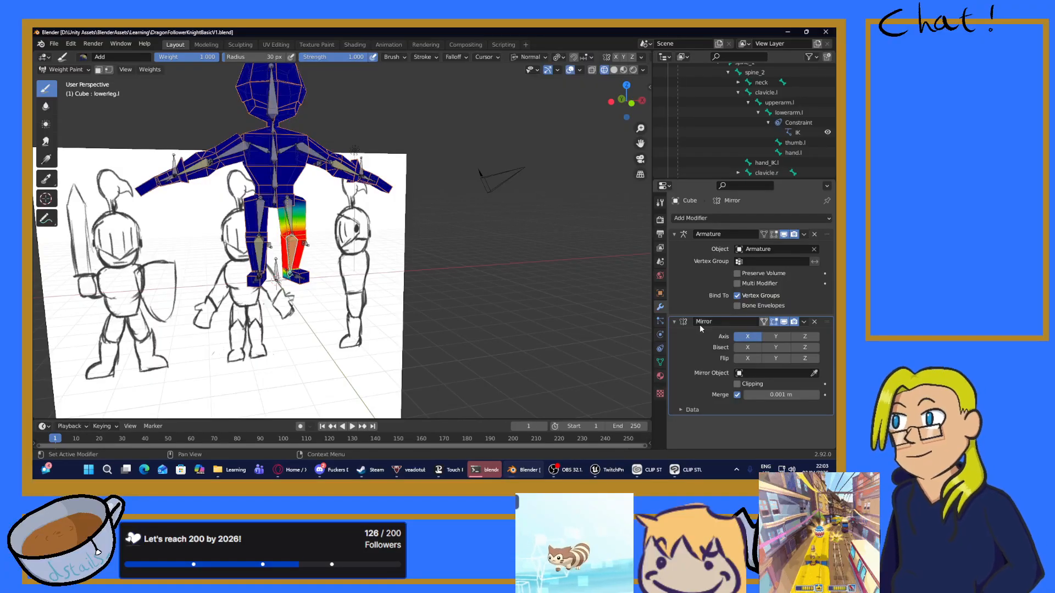
pyautogui.click(751, 338)
pyautogui.moveTo(446, 248); pyautogui.dragTo(487, 269, button='middle')
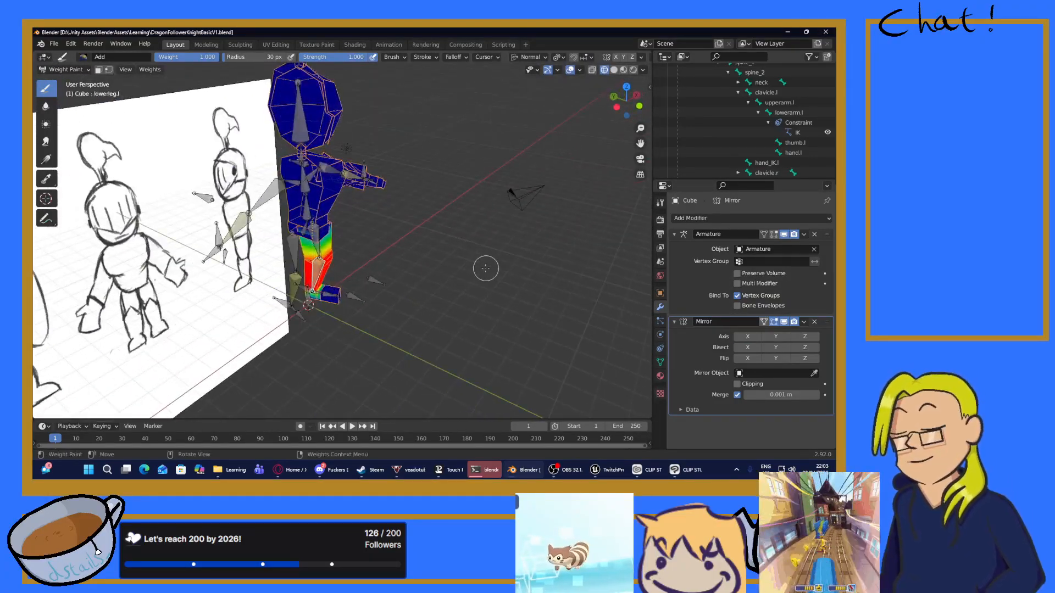
pyautogui.scroll(2, 477, 264)
pyautogui.scroll(-1, 477, 264)
pyautogui.hotkey('ctrl', 'z')
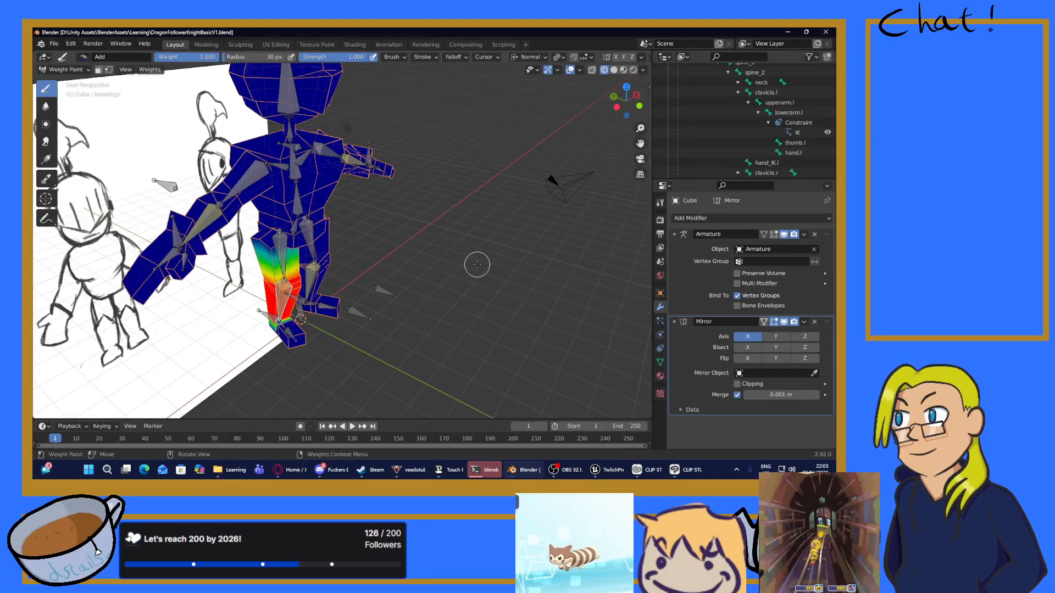
pyautogui.moveTo(466, 257); pyautogui.dragTo(399, 246, button='middle')
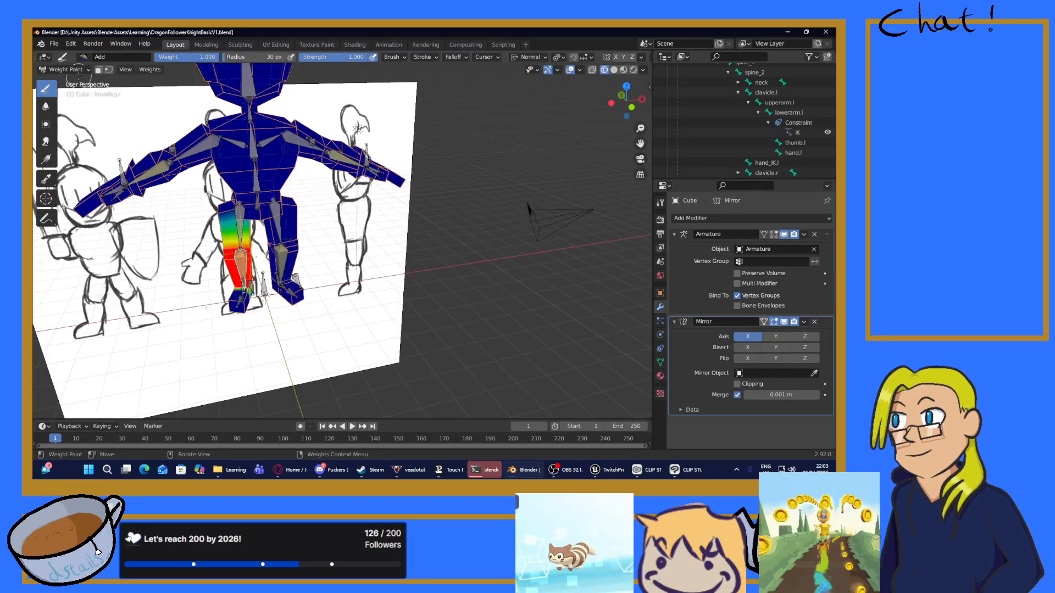
# Step: Undo back past the Mirror modifier and the face deletion, restoring the knight mesh's selected right half in Edit Mode
pyautogui.click(63, 69)
pyautogui.click(61, 79)
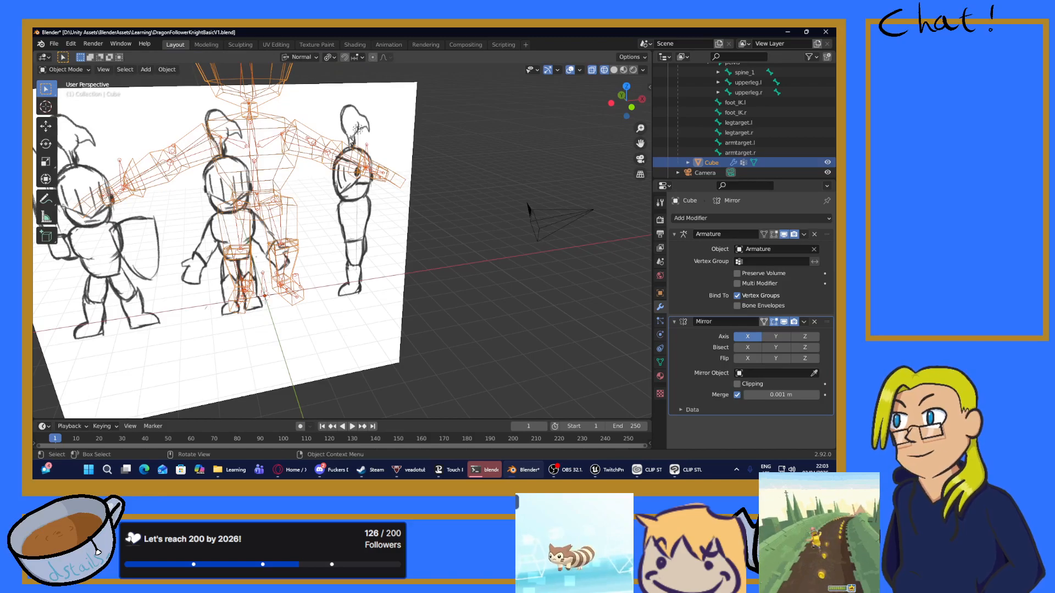
pyautogui.moveTo(350, 138); pyautogui.dragTo(318, 130, button='middle')
pyautogui.hotkey('ctrl', 'z')
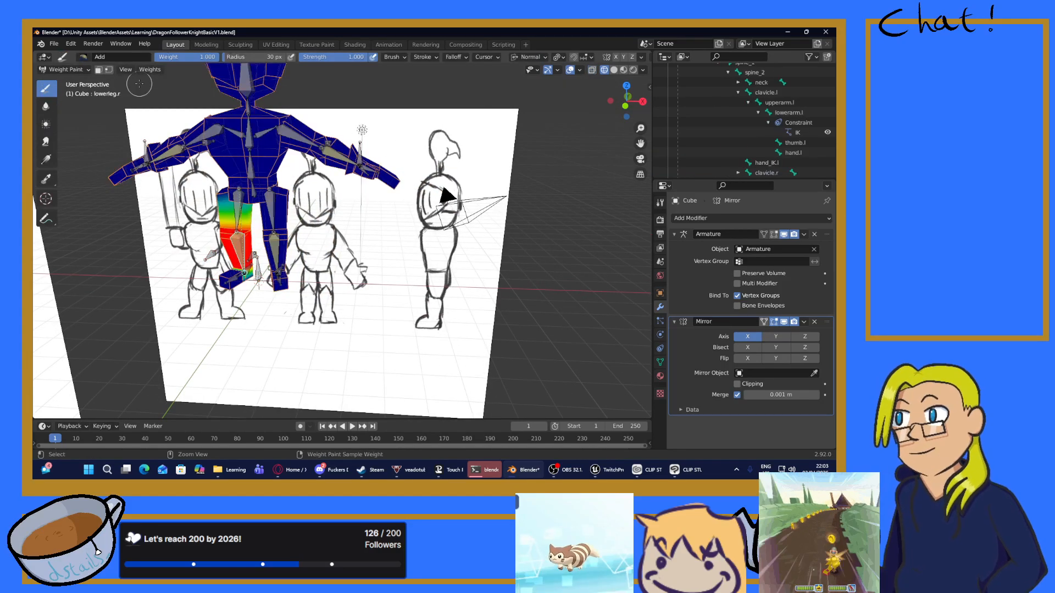
pyautogui.hotkey('ctrl', 'z')
pyautogui.hotkey('ctrl', 'z')
pyautogui.hotkey('ctrl', 'z')
pyautogui.hotkey('ctrl', 'z')
pyautogui.hotkey('ctrl', 'z')
pyautogui.hotkey('ctrl', 'z')
pyautogui.hotkey('ctrl', 'z')
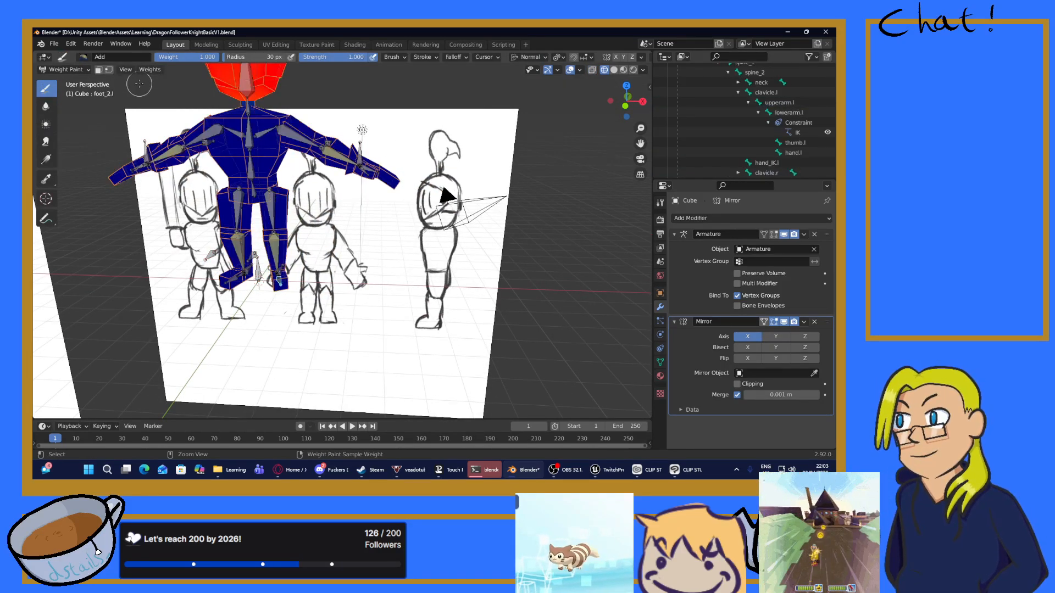
pyautogui.hotkey('ctrl', 'z')
pyautogui.hotkey('ctrl', 'z')
pyautogui.hotkey('ctrl', 'z')
pyautogui.hotkey('ctrl', 'z')
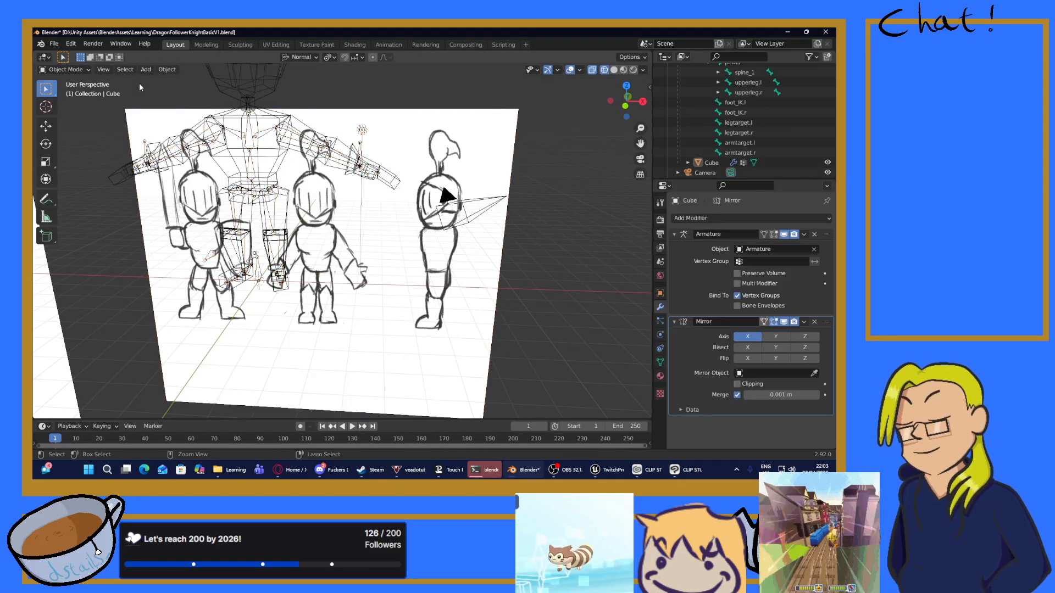
pyautogui.hotkey('ctrl', 'z')
pyautogui.hotkey('ctrl', 'z')
pyautogui.hotkey('ctrl', 'z')
pyautogui.hotkey('ctrl', 'z')
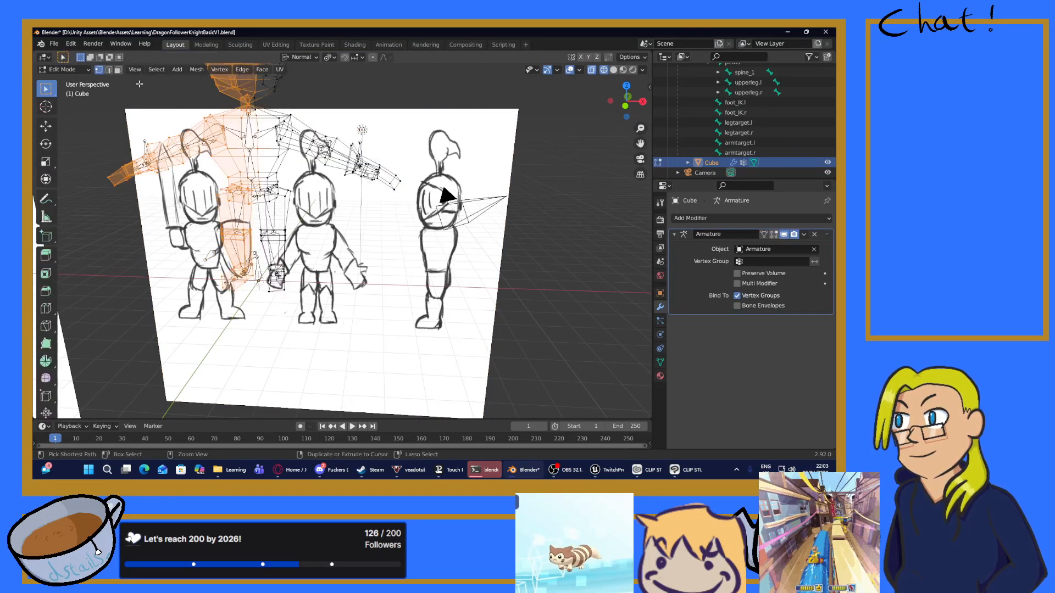
# Step: Try deleting the edges of the knight mesh's selected right half, check it in solid shading and undo the deletion
pyautogui.moveTo(139, 84); pyautogui.dragTo(198, 87, button='middle')
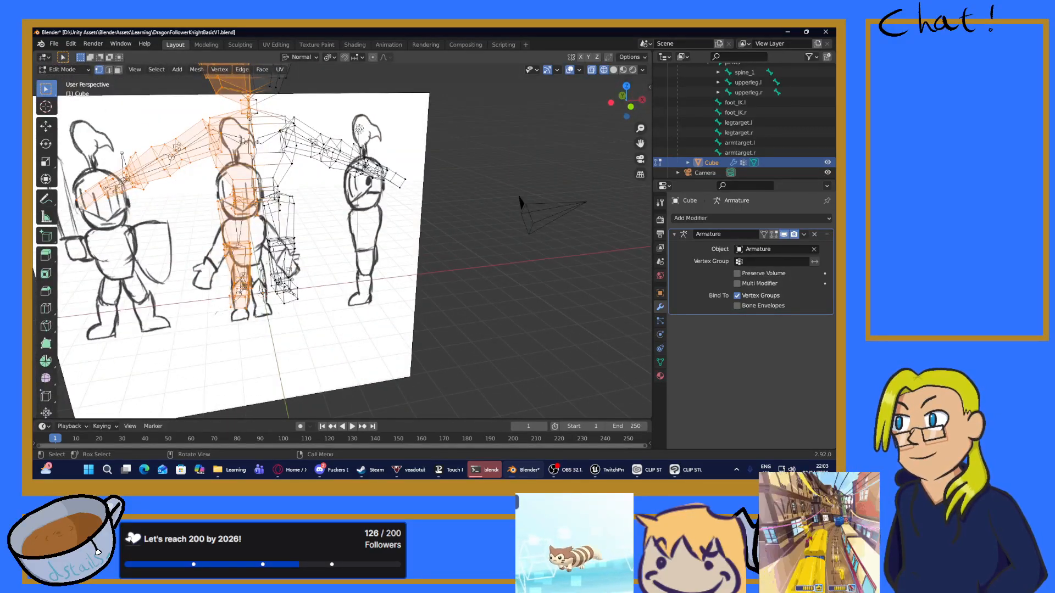
pyautogui.moveTo(303, 180); pyautogui.dragTo(289, 164, button='middle')
pyautogui.scroll(-3, 289, 165)
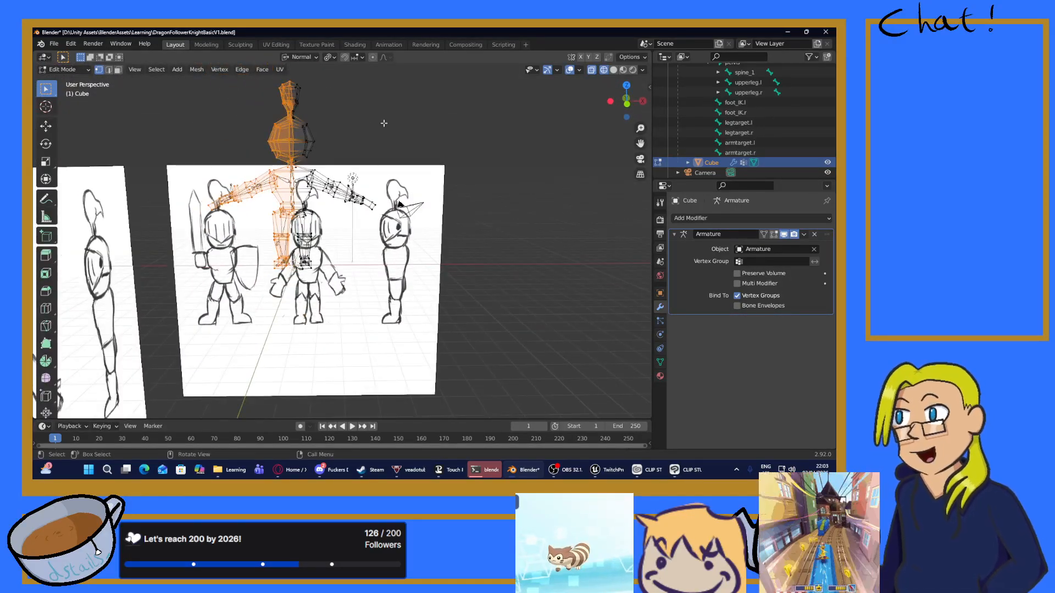
pyautogui.press('x')
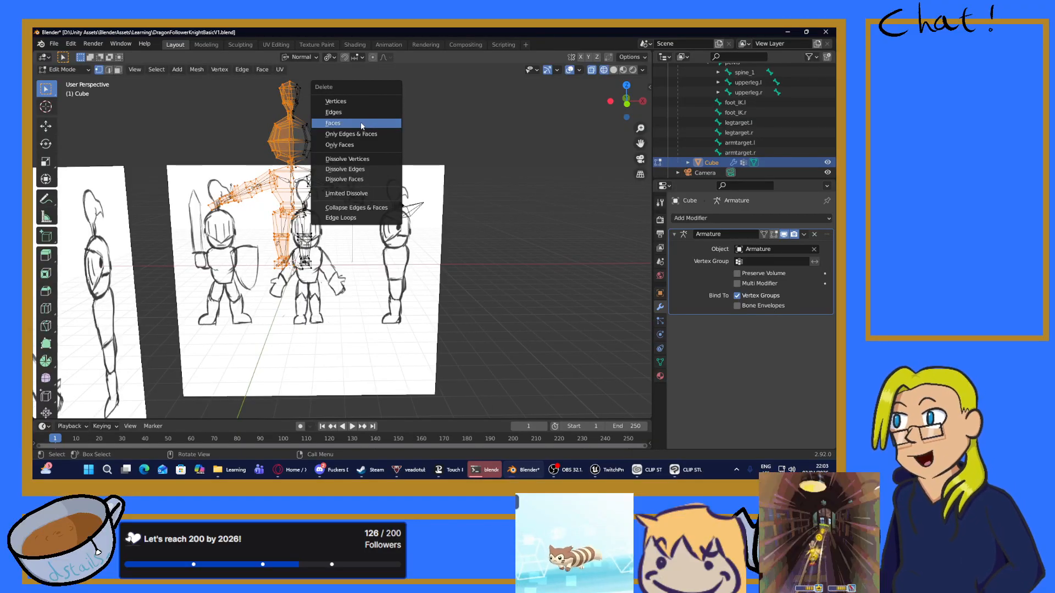
pyautogui.click(337, 112)
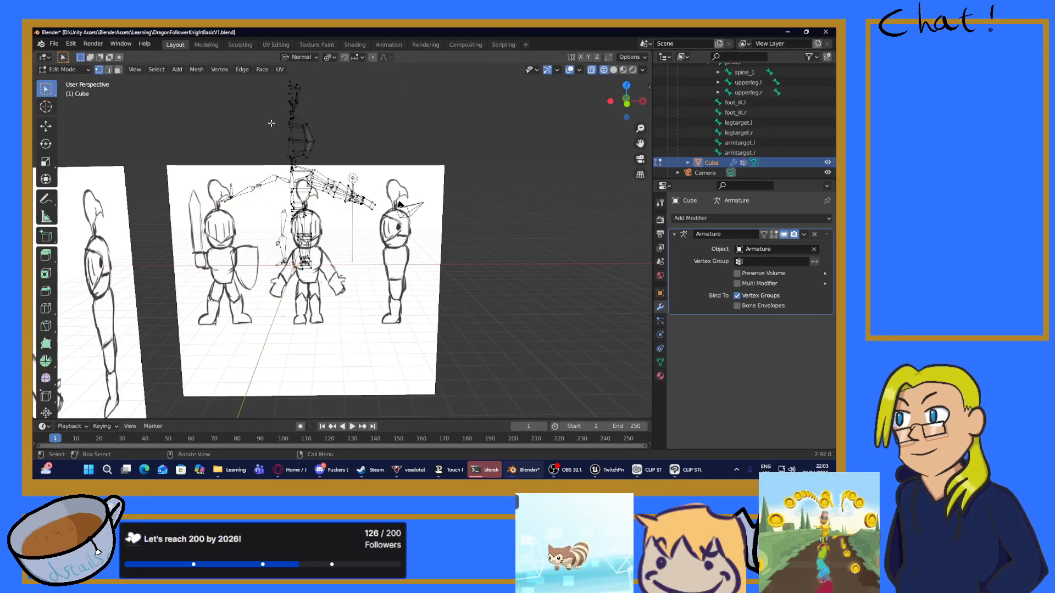
pyautogui.moveTo(271, 123)
pyautogui.mouseDown(button='middle')
pyautogui.moveTo(363, 132)
pyautogui.moveTo(341, 128)
pyautogui.moveTo(348, 102)
pyautogui.moveTo(375, 132)
pyautogui.moveTo(357, 164)
pyautogui.moveTo(352, 149)
pyautogui.mouseUp(button='middle')
pyautogui.click(615, 71)
pyautogui.scroll(-2, 398, 125)
pyautogui.hotkey('ctrl', 'z')
# Step: Try deleting the vertices of the knight mesh's selected right half, undo the deletion and return to wireframe shading
pyautogui.press('x')
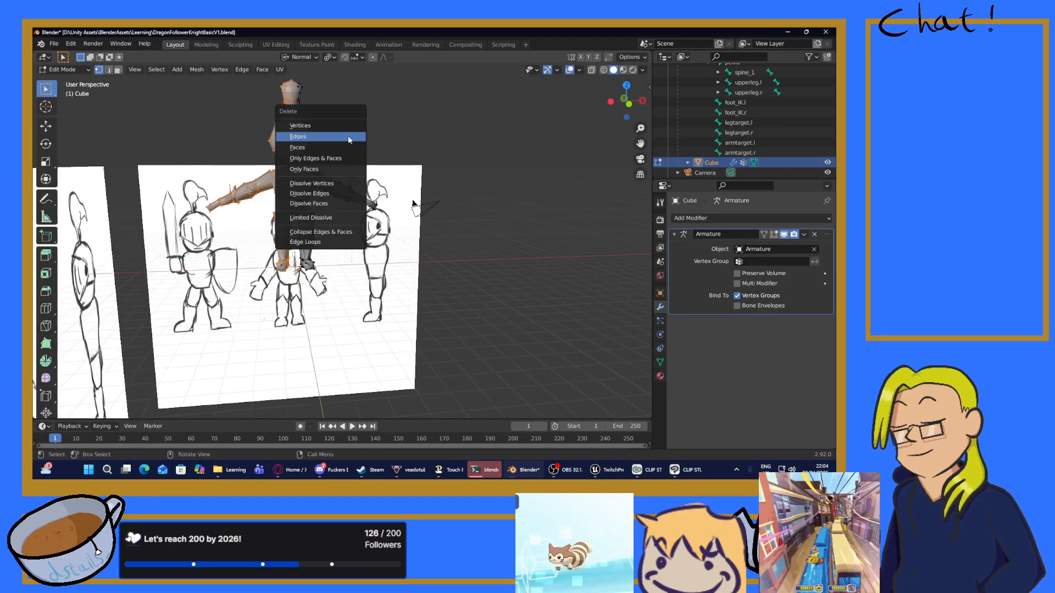
pyautogui.click(301, 126)
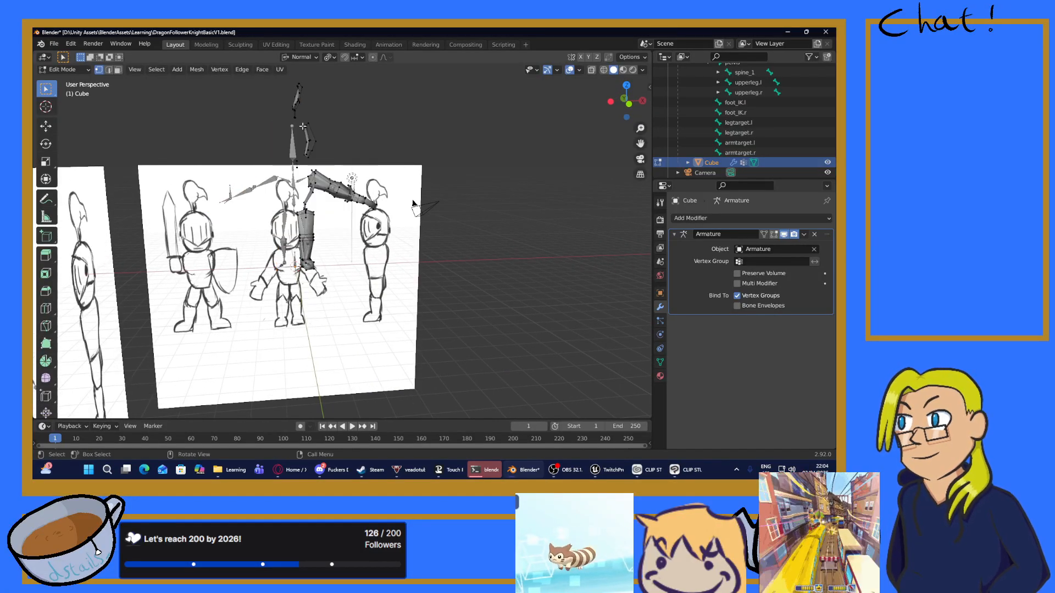
pyautogui.hotkey('ctrl', 'z')
pyautogui.moveTo(332, 125); pyautogui.dragTo(323, 127, button='middle')
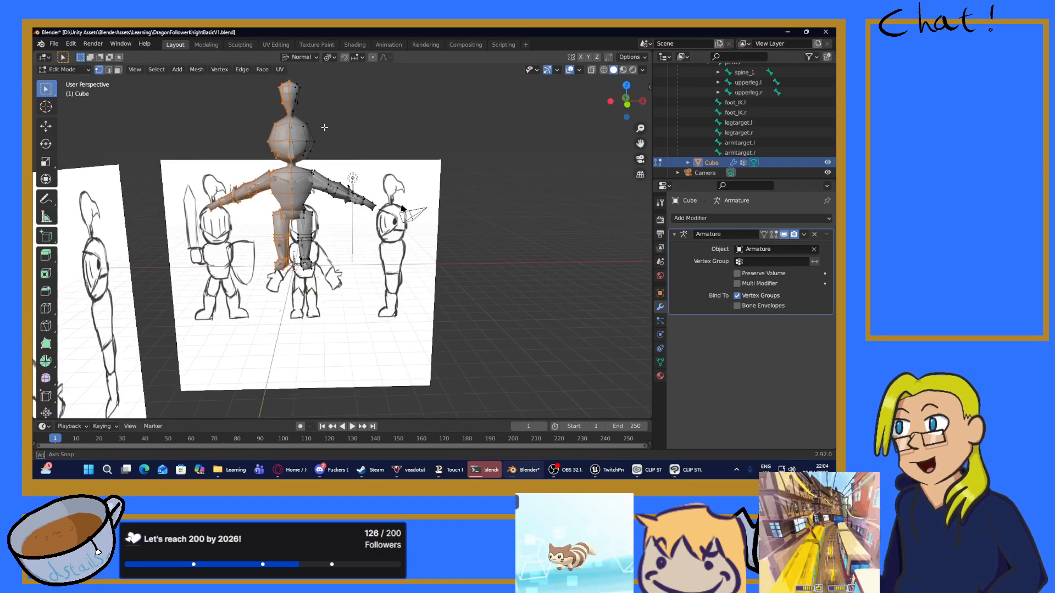
pyautogui.hotkey('alt', 'z')
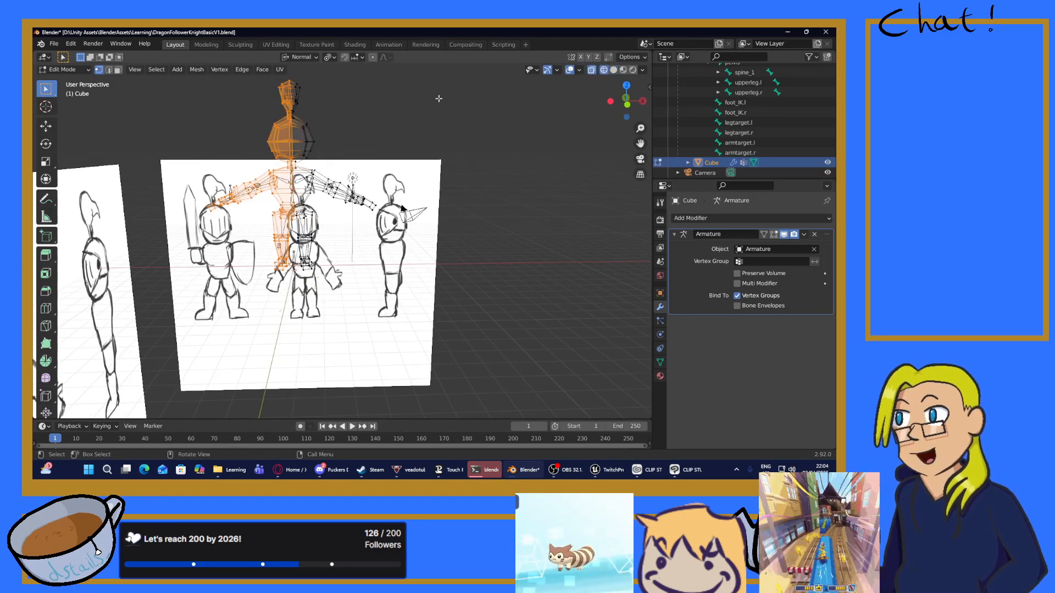
# Step: Delete the faces of the knight mesh's selected right half, plus the leftover edges at the neck
pyautogui.press('x')
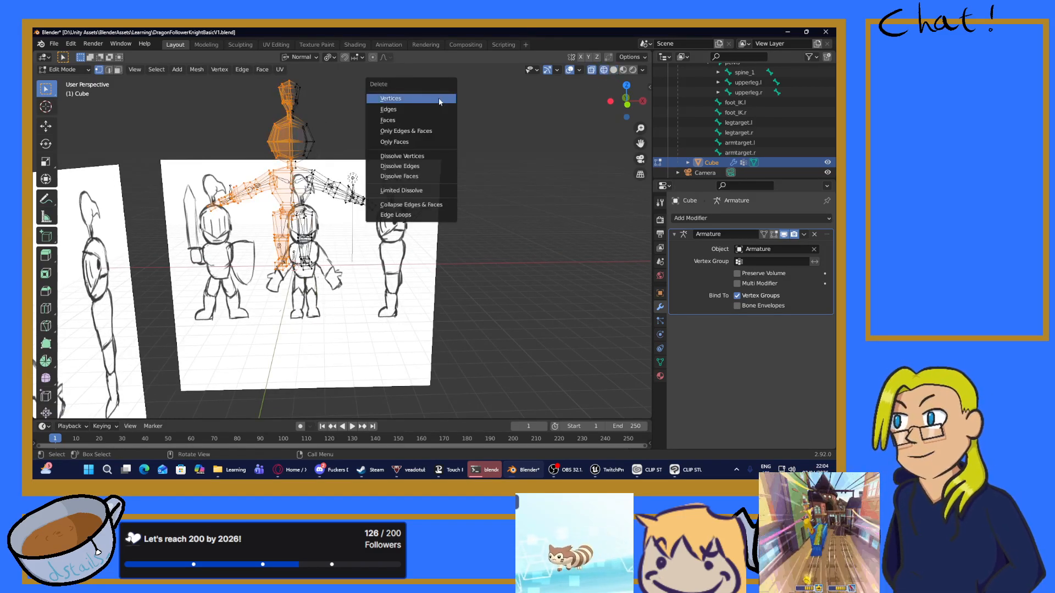
pyautogui.click(389, 121)
pyautogui.moveTo(316, 131); pyautogui.dragTo(357, 204, button='middle')
pyautogui.scroll(4, 263, 119)
pyautogui.scroll(-1, 261, 141)
pyautogui.scroll(1, 251, 123)
pyautogui.scroll(2, 266, 160)
pyautogui.scroll(-2, 267, 159)
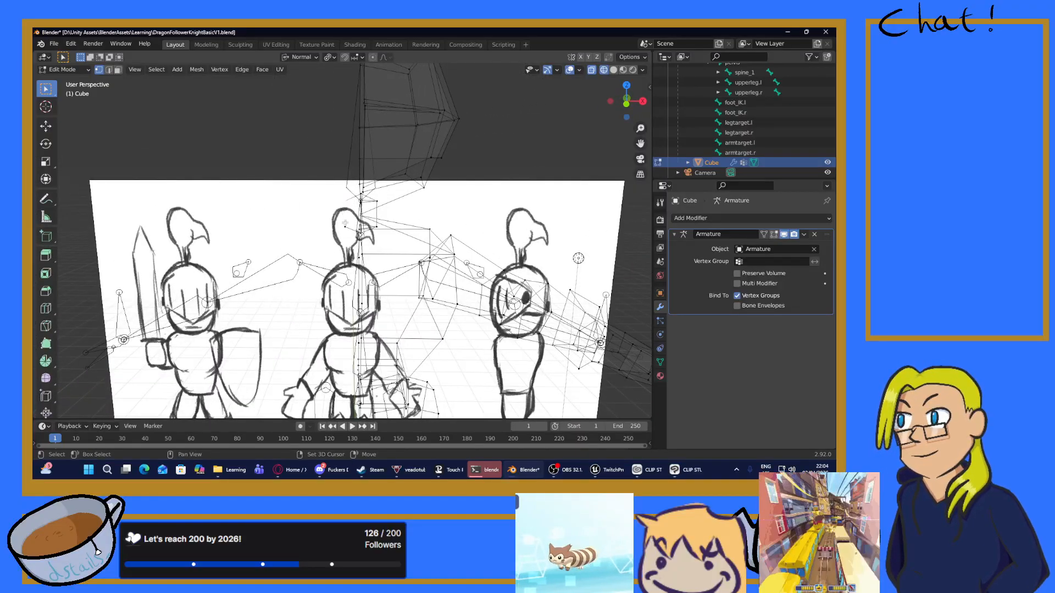
pyautogui.keyDown('shift'); pyautogui.click(346, 229); pyautogui.keyUp('shift')
pyautogui.moveTo(346, 229)
pyautogui.mouseDown(button='middle')
pyautogui.moveTo(373, 228)
pyautogui.moveTo(334, 231)
pyautogui.moveTo(365, 221)
pyautogui.mouseUp(button='middle')
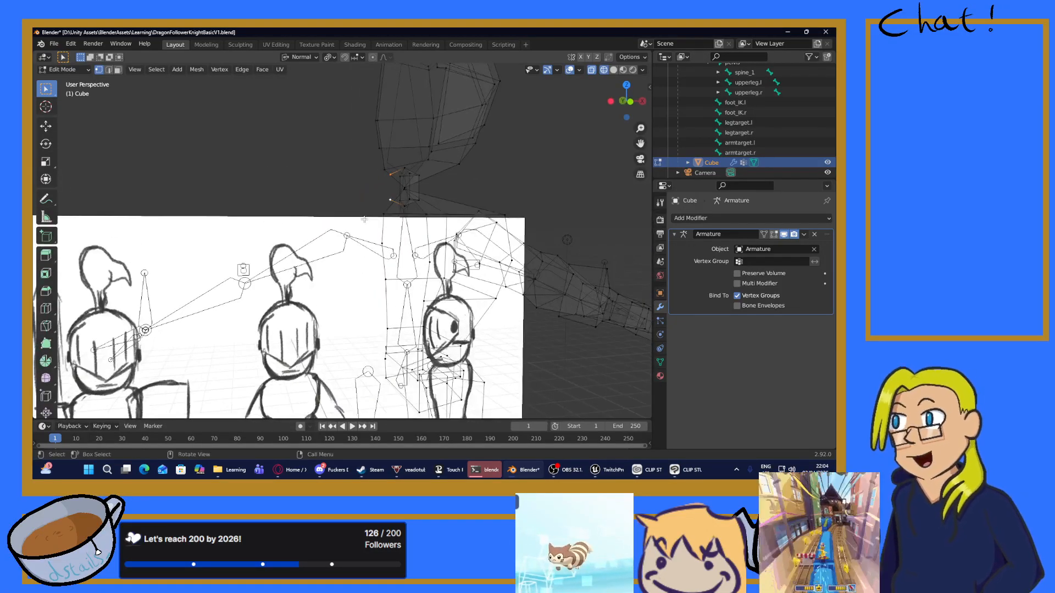
pyautogui.scroll(1, 365, 221)
pyautogui.press('x')
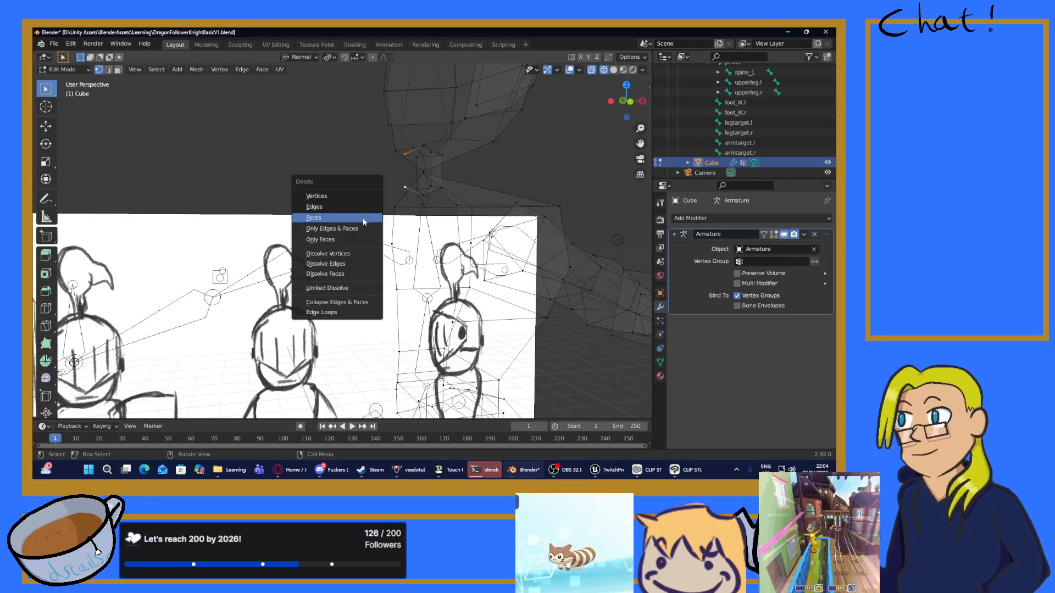
pyautogui.click(322, 206)
# Step: Add a Mirror modifier on the X axis to the remaining half of the knight mesh
pyautogui.scroll(-3, 434, 209)
pyautogui.moveTo(443, 212); pyautogui.dragTo(426, 216, button='middle')
pyautogui.scroll(-3, 425, 217)
pyautogui.scroll(2, 407, 217)
pyautogui.scroll(-3, 375, 216)
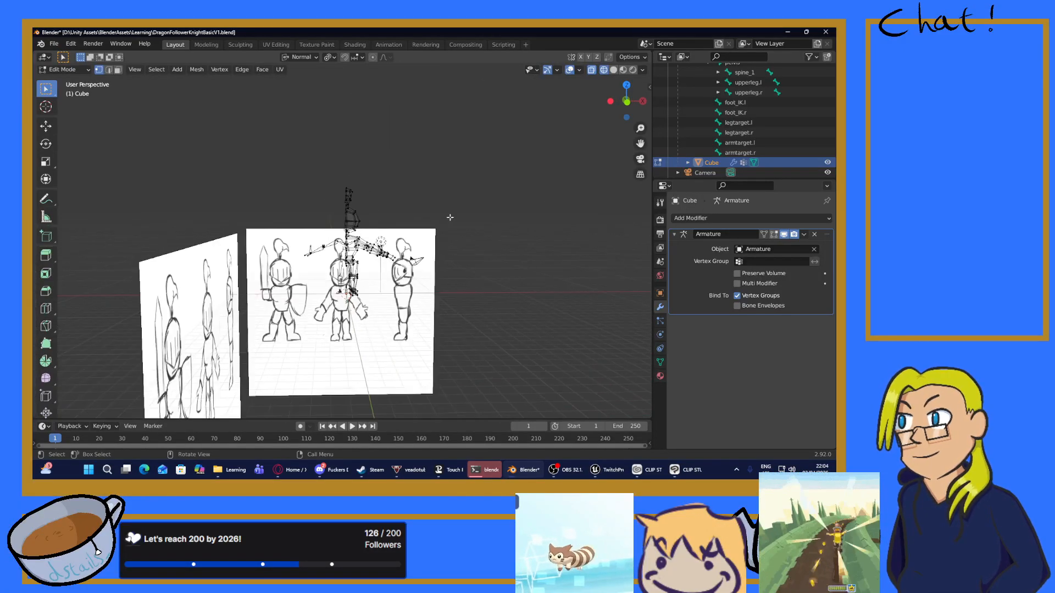
pyautogui.click(709, 220)
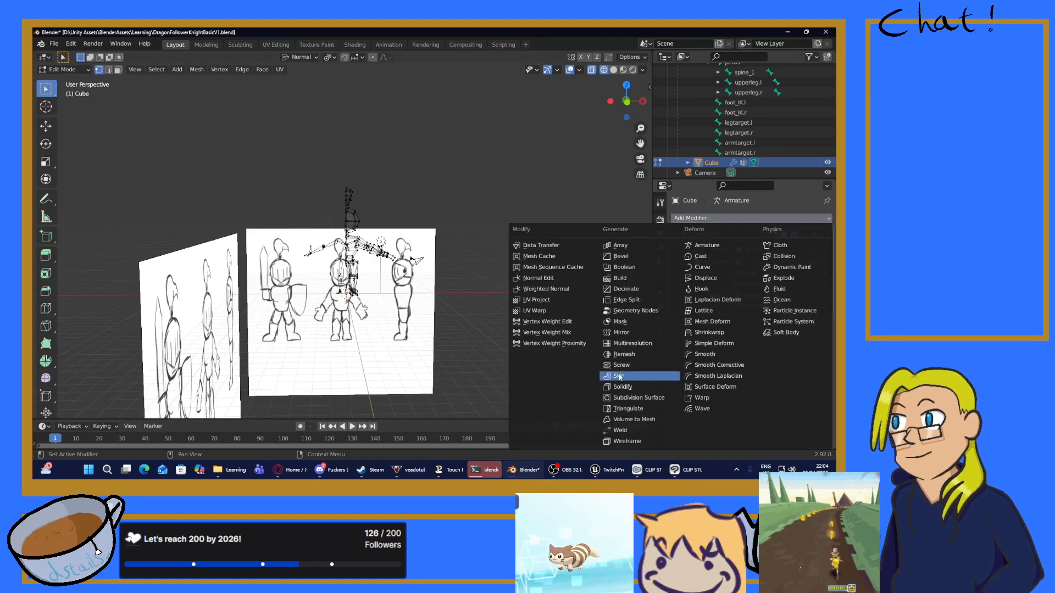
pyautogui.click(622, 333)
pyautogui.scroll(3, 481, 276)
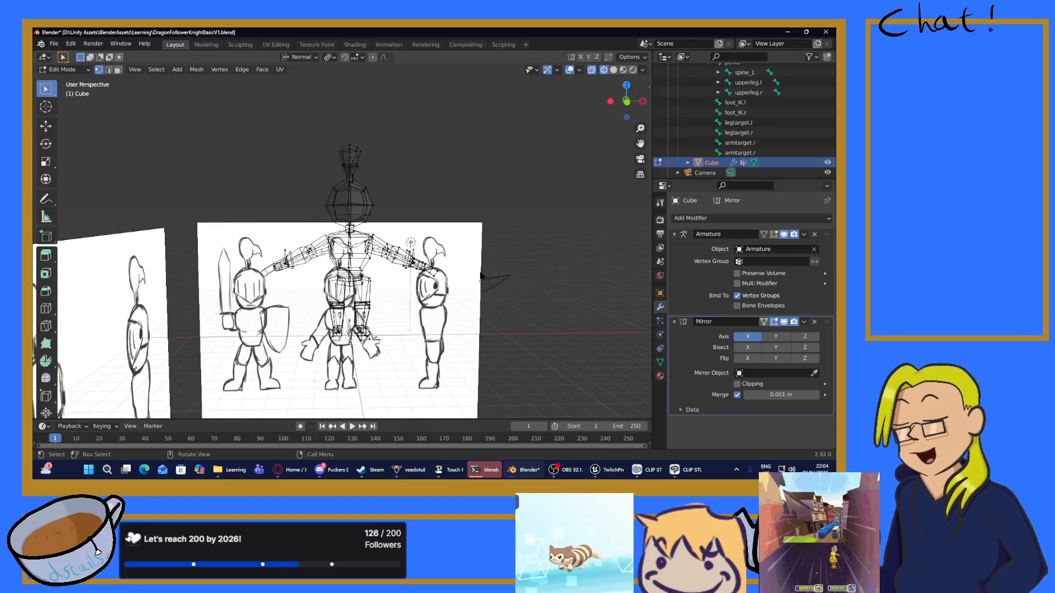
# Step: Check the mirrored knight in Object Mode with solid shading and select its body mesh
pyautogui.click(63, 69)
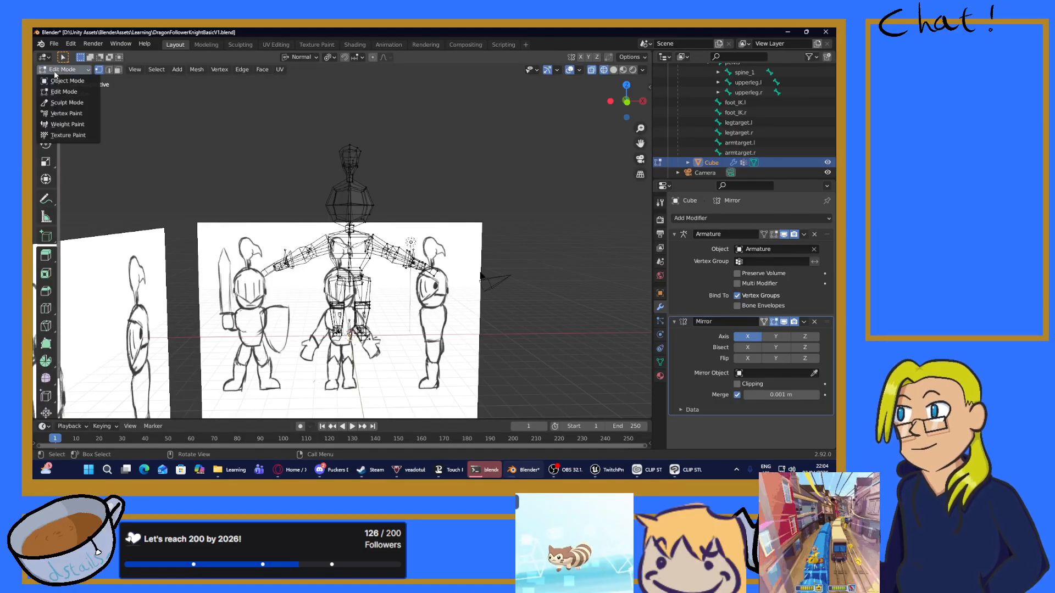
pyautogui.click(63, 83)
pyautogui.scroll(2, 460, 212)
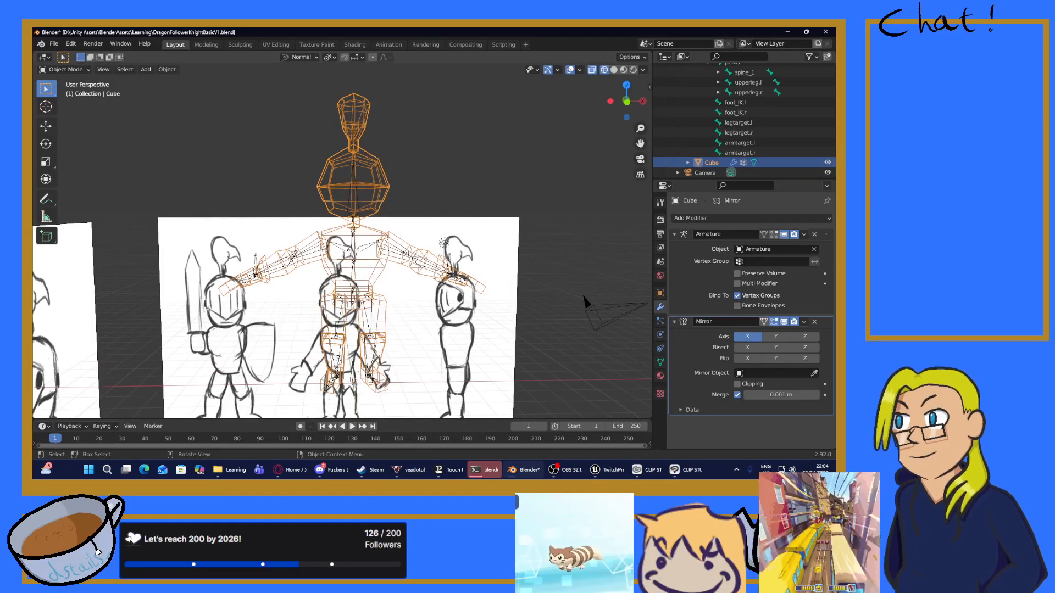
pyautogui.click(451, 264)
pyautogui.click(451, 264)
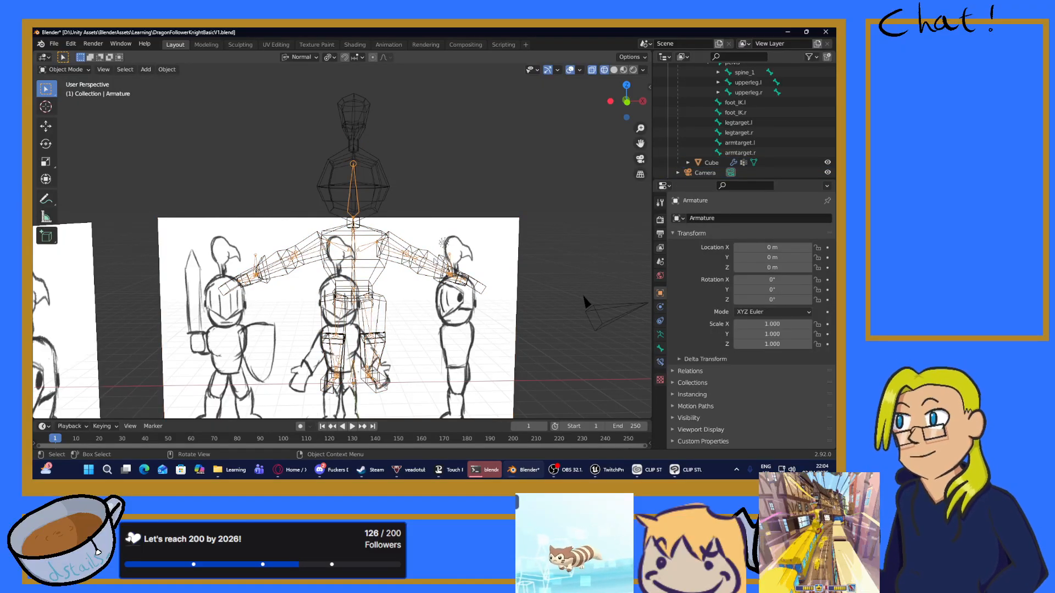
pyautogui.click(434, 262)
pyautogui.scroll(2, 441, 263)
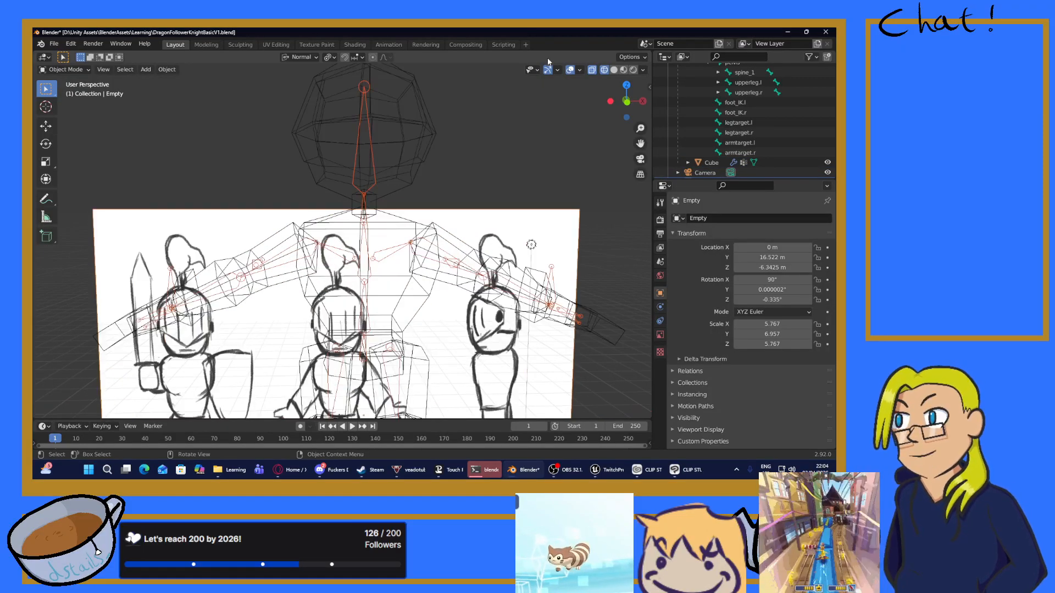
pyautogui.click(614, 71)
pyautogui.moveTo(610, 240); pyautogui.dragTo(542, 295, button='middle')
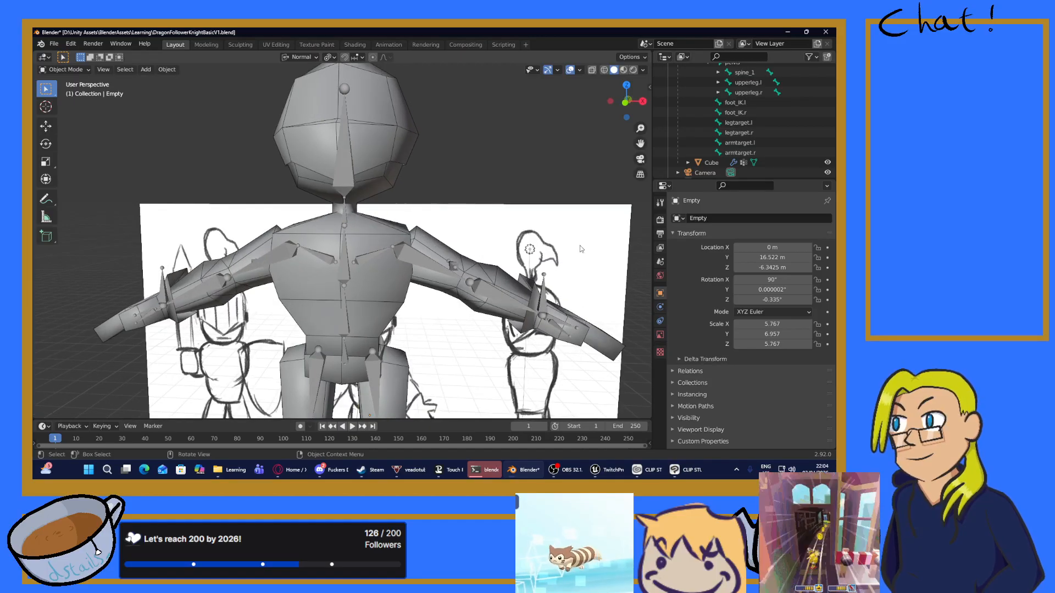
pyautogui.click(543, 295)
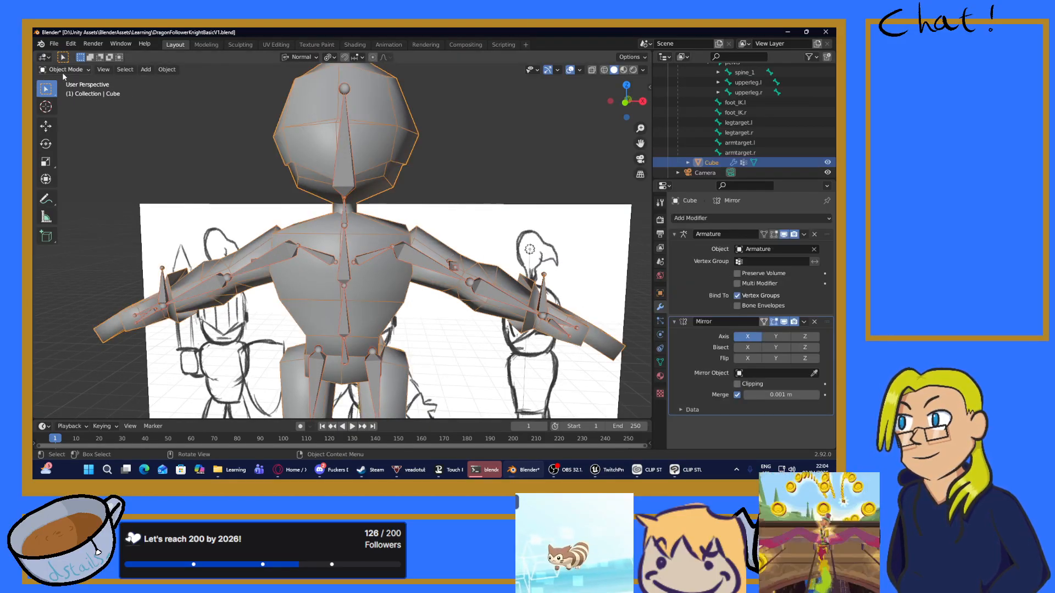
# Step: Check the weights of the upper-arm bones on both sides and lowerarm.r in Weight Paint mode
pyautogui.click(65, 69)
pyautogui.click(61, 124)
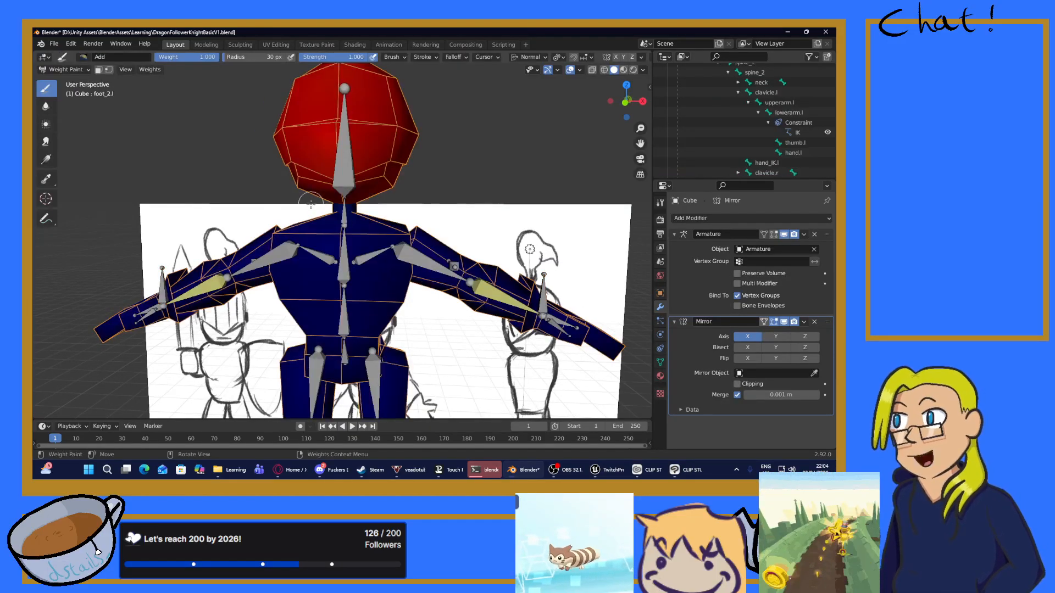
pyautogui.scroll(-4, 352, 270)
pyautogui.scroll(5, 352, 270)
pyautogui.keyDown('ctrl'); pyautogui.click(411, 262); pyautogui.keyUp('ctrl')
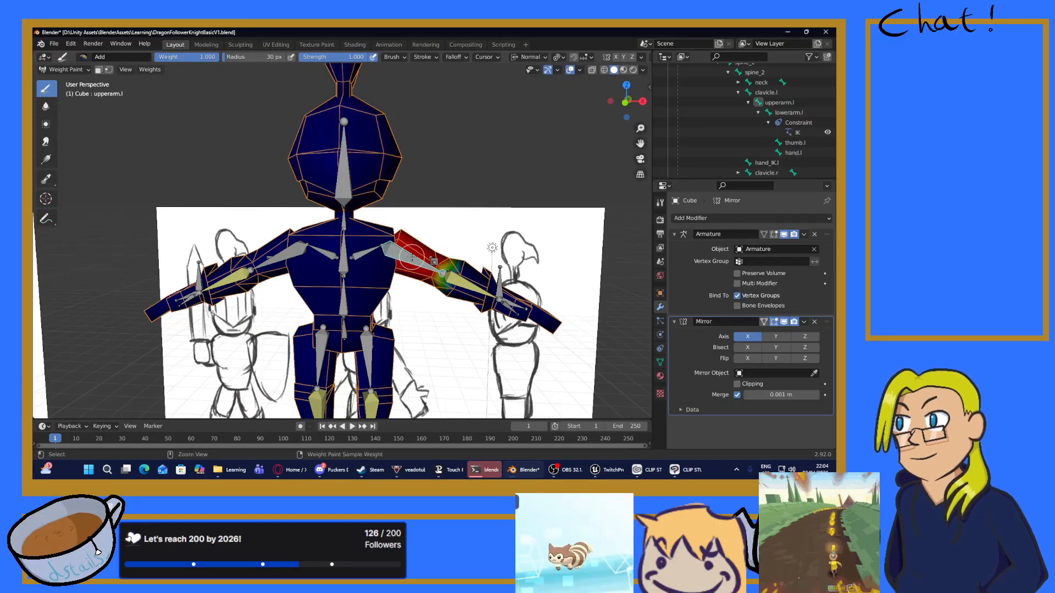
pyautogui.keyDown('ctrl'); pyautogui.click(321, 252); pyautogui.keyUp('ctrl')
pyautogui.keyDown('ctrl'); pyautogui.click(294, 250); pyautogui.keyUp('ctrl')
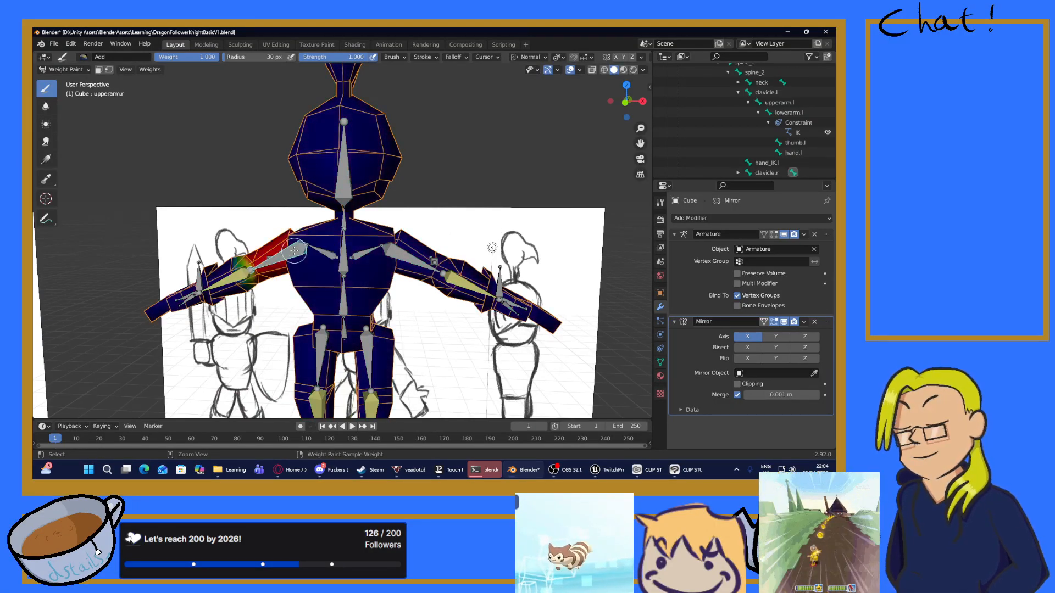
pyautogui.keyDown('ctrl'); pyautogui.click(344, 263); pyautogui.keyUp('ctrl')
pyautogui.keyDown('ctrl'); pyautogui.click(278, 256); pyautogui.keyUp('ctrl')
pyautogui.keyDown('ctrl'); pyautogui.click(230, 278); pyautogui.keyUp('ctrl')
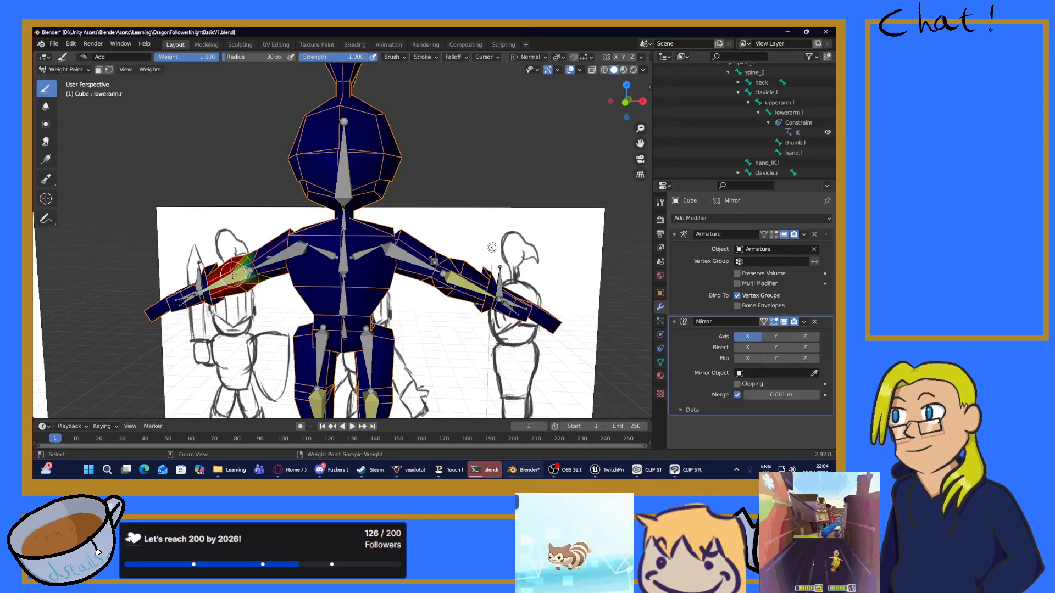
# Step: Switch the knight mesh from Weight Paint to Edit Mode, saving the file before and after the change
pyautogui.hotkey('ctrl', 's')
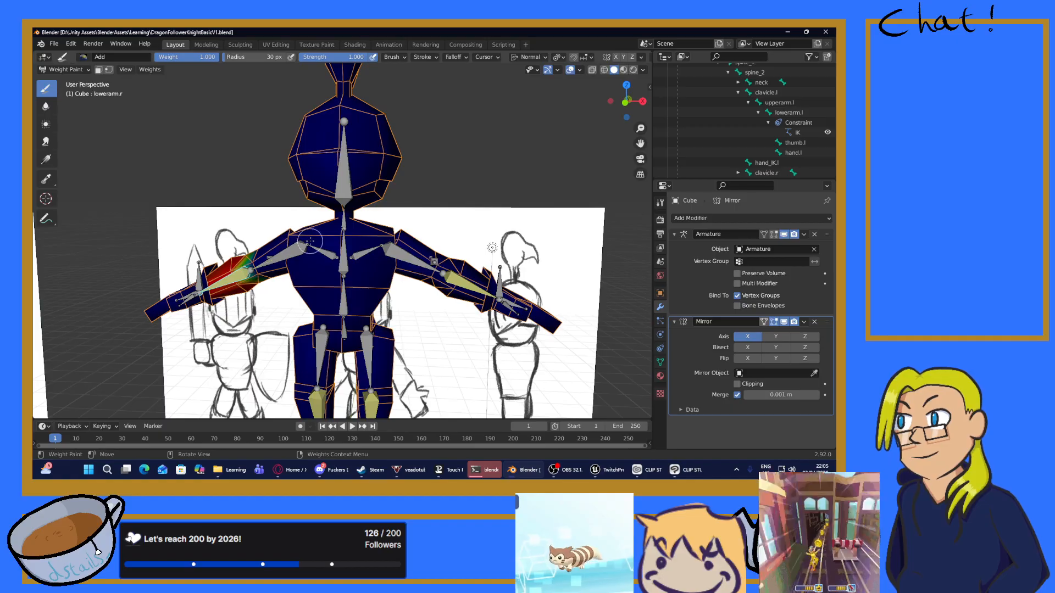
pyautogui.moveTo(310, 241)
pyautogui.mouseDown(button='middle')
pyautogui.moveTo(354, 242)
pyautogui.moveTo(329, 246)
pyautogui.mouseUp(button='middle')
pyautogui.scroll(-6, 329, 246)
pyautogui.moveTo(376, 287); pyautogui.dragTo(353, 290, button='middle')
pyautogui.scroll(4, 377, 282)
pyautogui.click(73, 69)
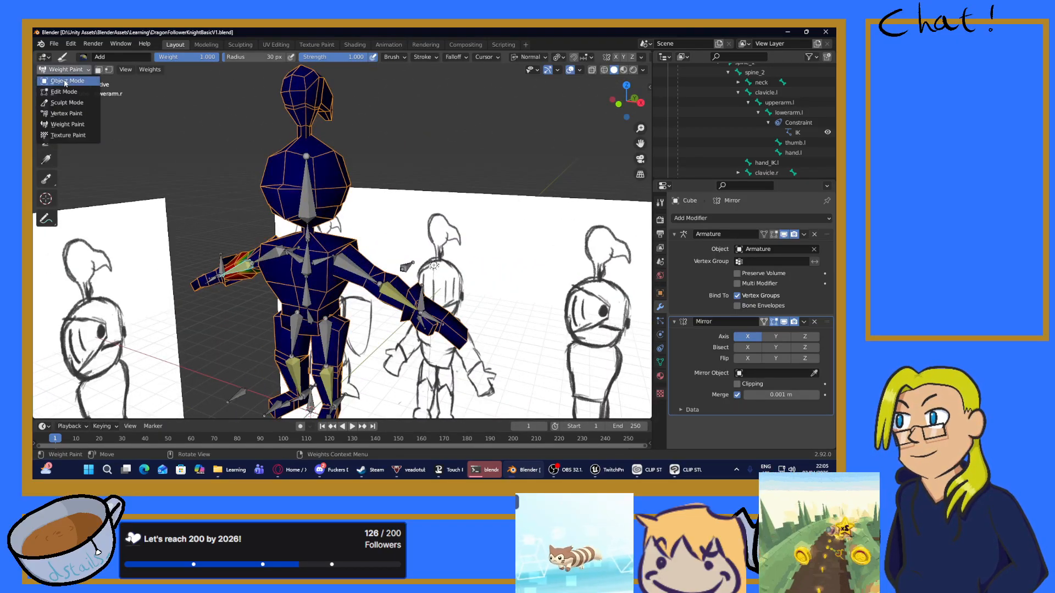
pyautogui.click(65, 81)
pyautogui.click(64, 69)
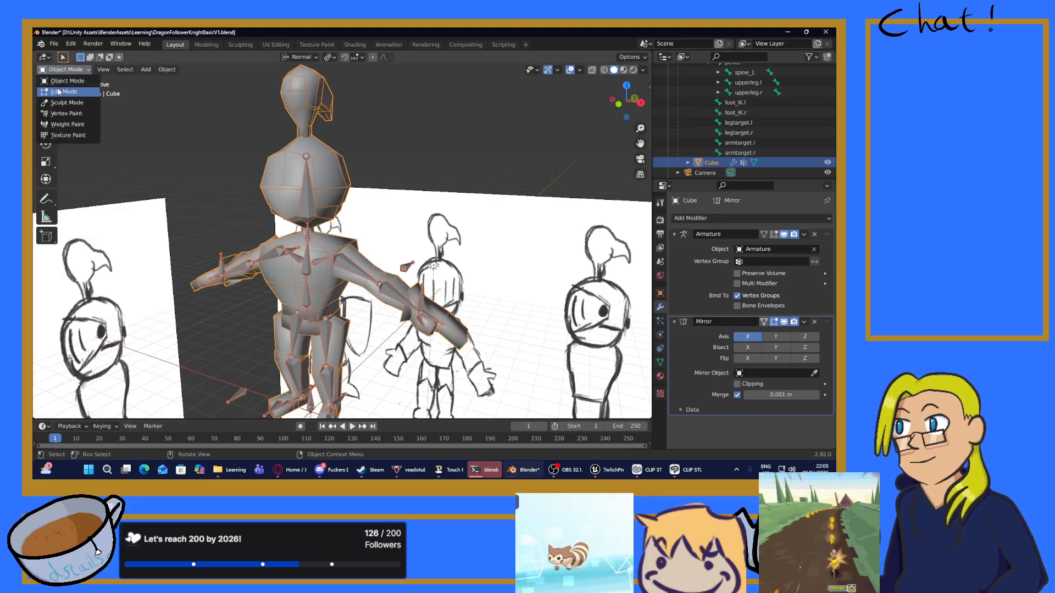
pyautogui.click(59, 92)
pyautogui.hotkey('ctrl', 's')
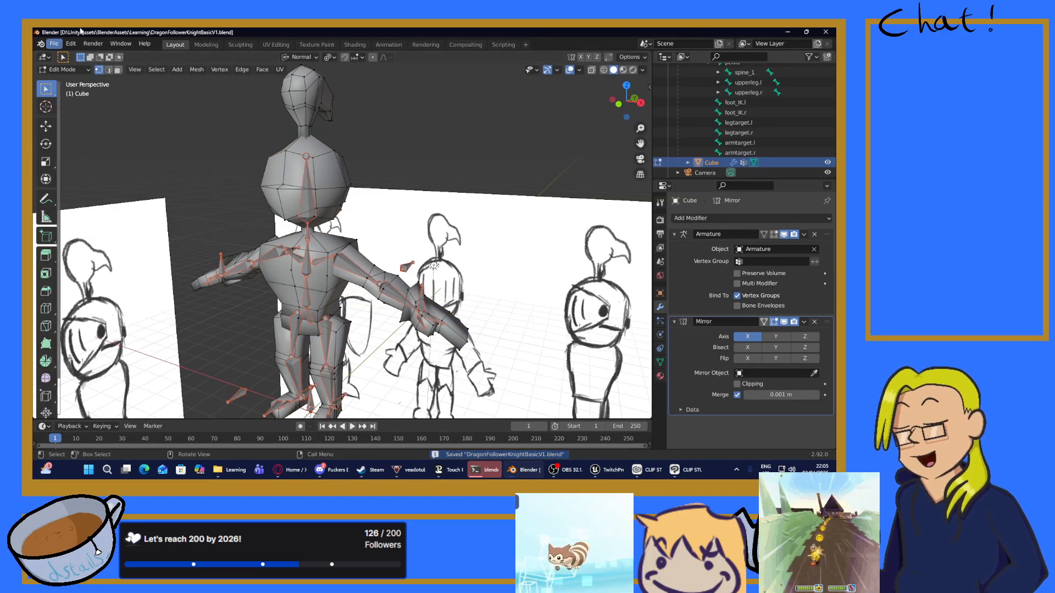
# Step: Open the recent file RatPlatV2.blend and view the rat model from the front in solid shading
pyautogui.click(53, 44)
pyautogui.moveTo(77, 75)
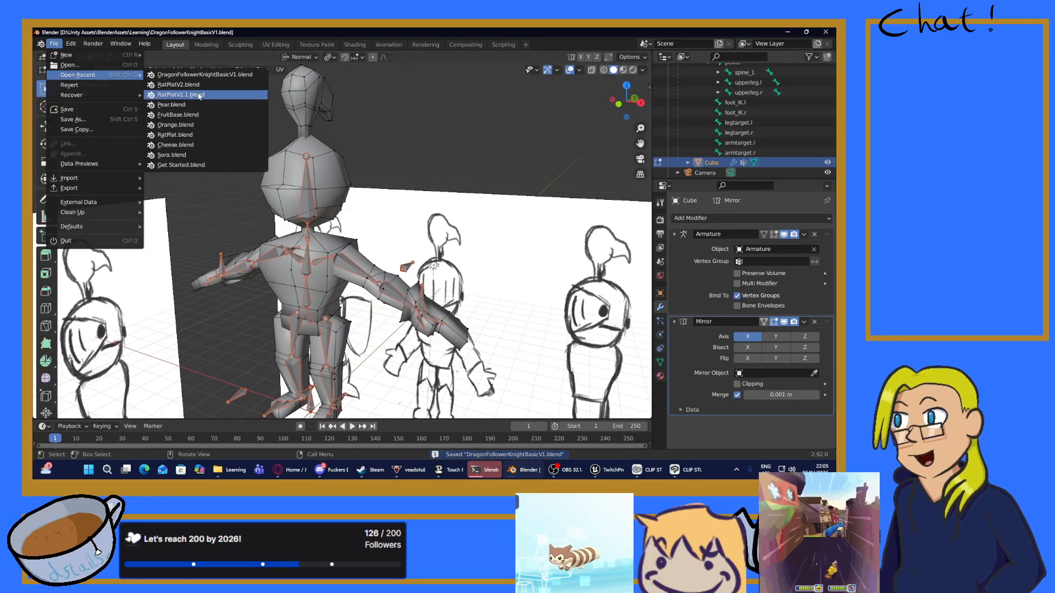
pyautogui.click(181, 85)
pyautogui.moveTo(296, 162); pyautogui.dragTo(489, 78, button='middle')
pyautogui.click(658, 70)
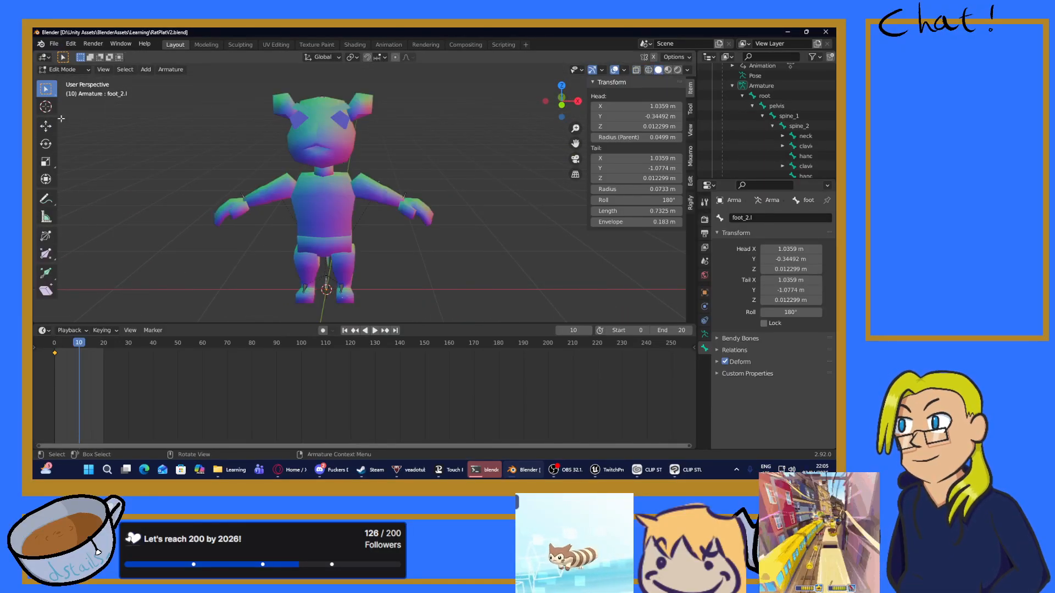
# Step: Leave the armature's Edit Mode and open the rat's body mesh in Edit Mode instead
pyautogui.click(64, 69)
pyautogui.click(59, 82)
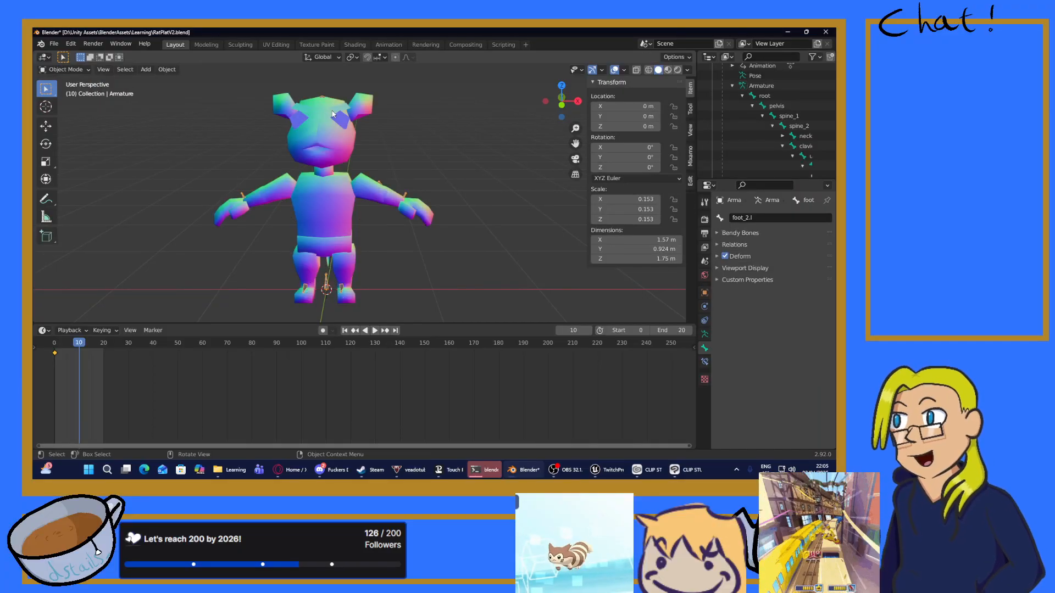
pyautogui.click(332, 113)
pyautogui.click(57, 69)
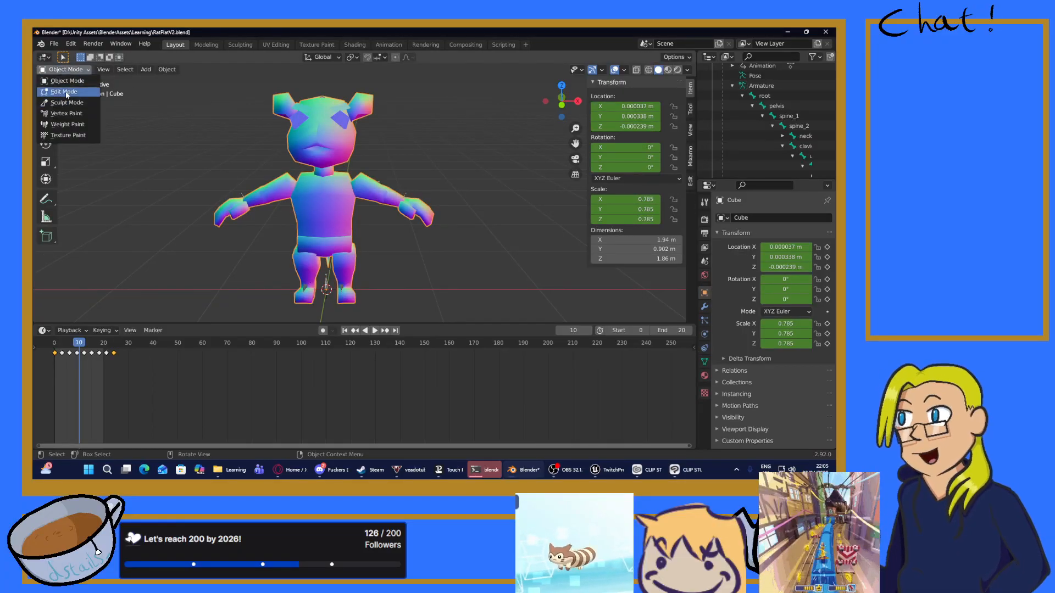
pyautogui.click(64, 92)
# Step: Clear the face selection and examine the rat mesh's arms, shoulders and torso from the front, back and side
pyautogui.moveTo(434, 120); pyautogui.dragTo(372, 126, button='middle')
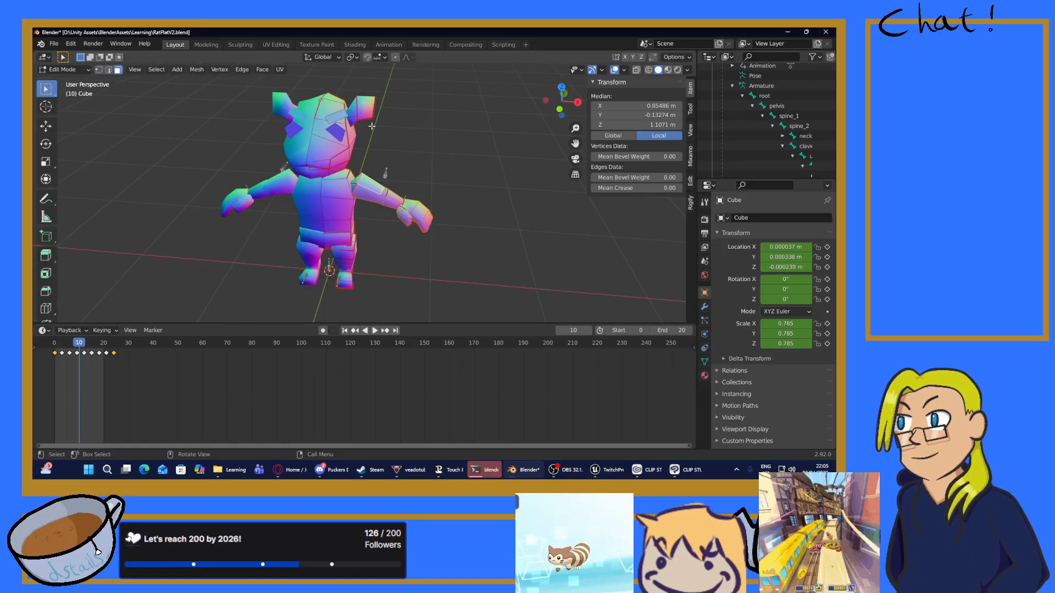
pyautogui.scroll(4, 386, 83)
pyautogui.scroll(4, 352, 95)
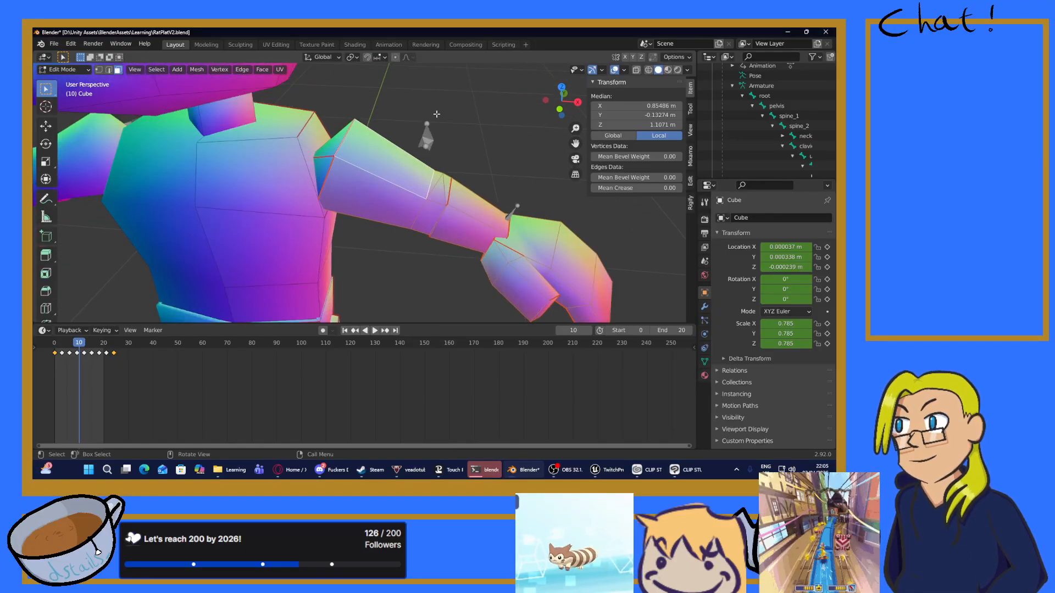
pyautogui.click(438, 110)
pyautogui.moveTo(440, 104); pyautogui.dragTo(440, 311, button='middle')
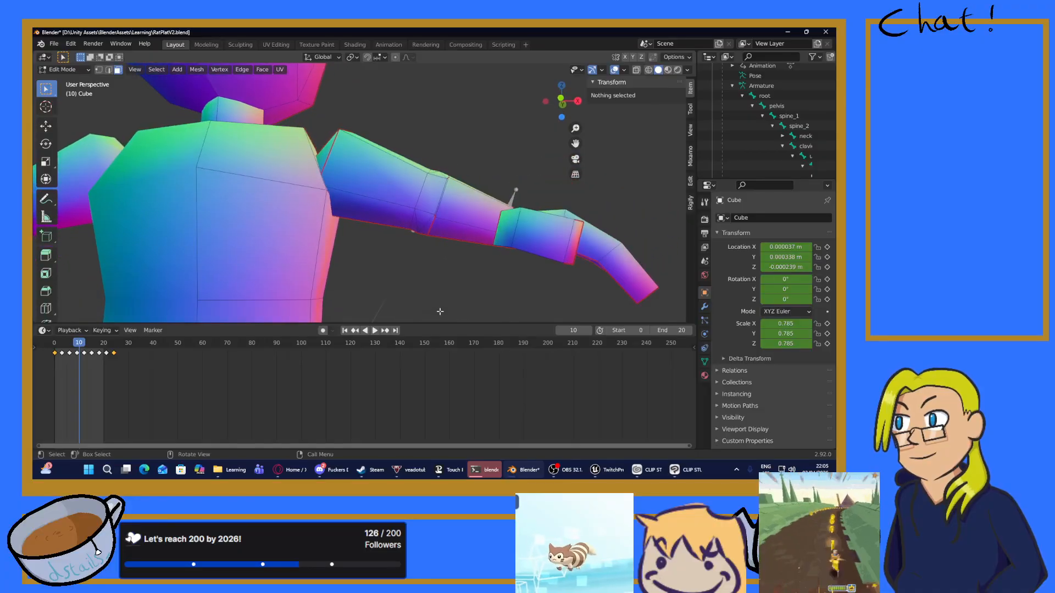
pyautogui.moveTo(461, 203); pyautogui.dragTo(413, 223, button='middle')
pyautogui.scroll(-3, 413, 222)
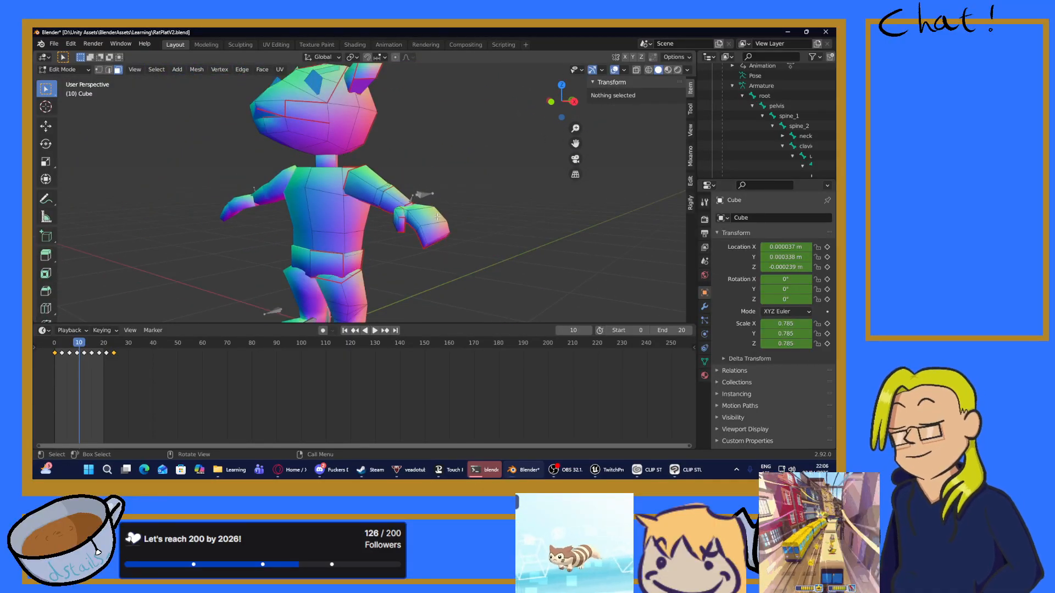
pyautogui.moveTo(442, 193); pyautogui.dragTo(506, 206, button='middle')
pyautogui.scroll(-3, 506, 206)
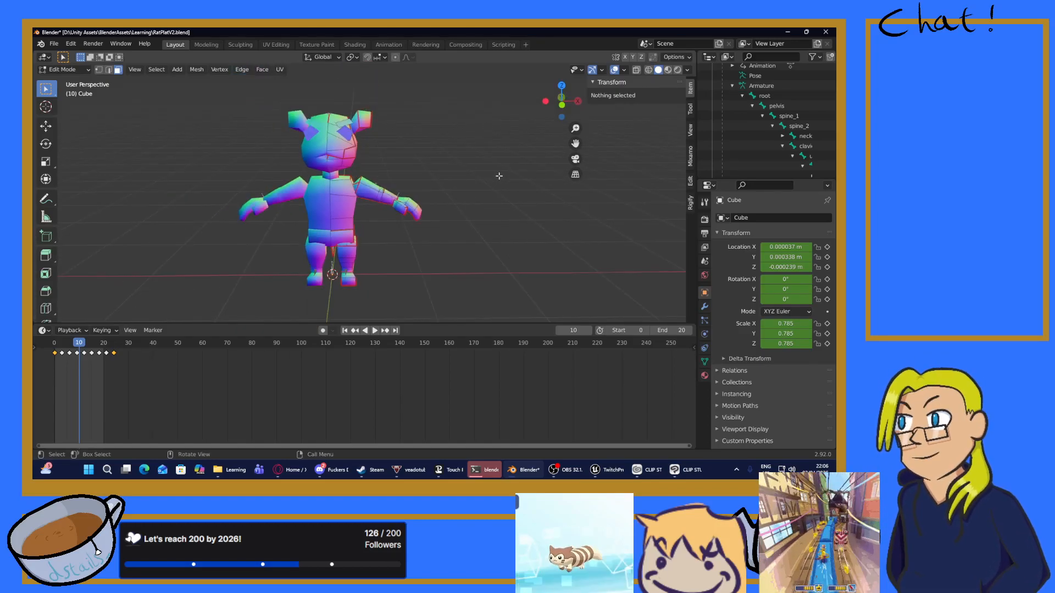
pyautogui.scroll(2, 499, 176)
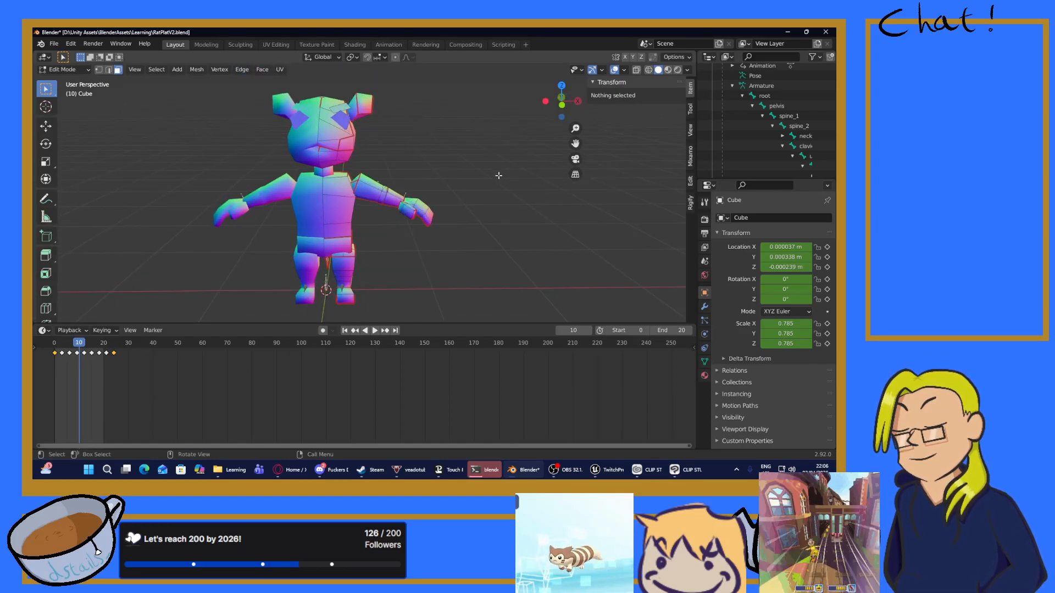
pyautogui.moveTo(499, 175); pyautogui.dragTo(305, 176, button='middle')
pyautogui.scroll(2, 421, 204)
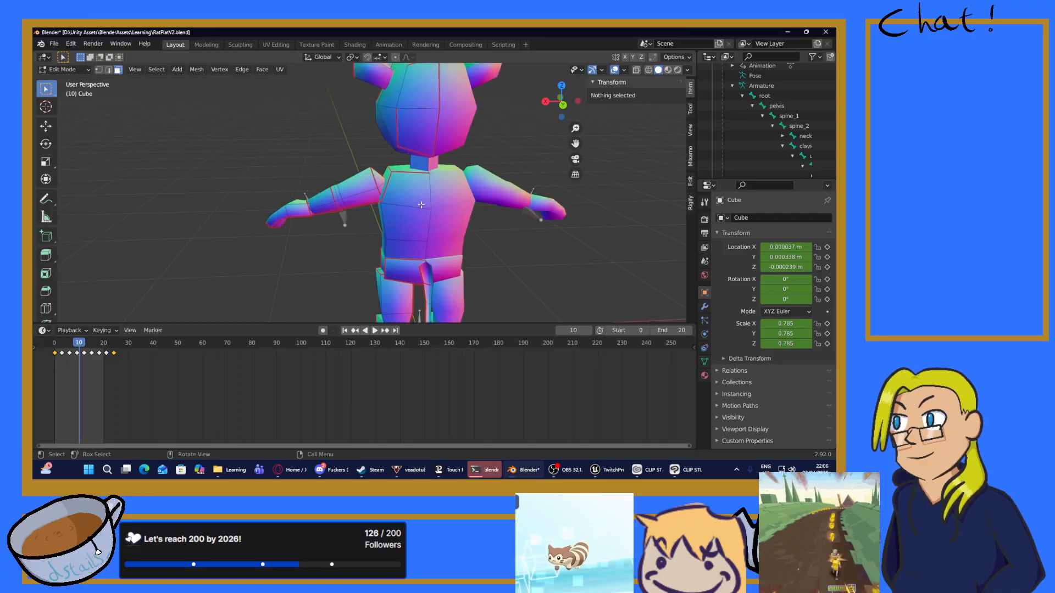
pyautogui.scroll(1, 455, 218)
pyautogui.moveTo(419, 204); pyautogui.dragTo(600, 152, button='middle')
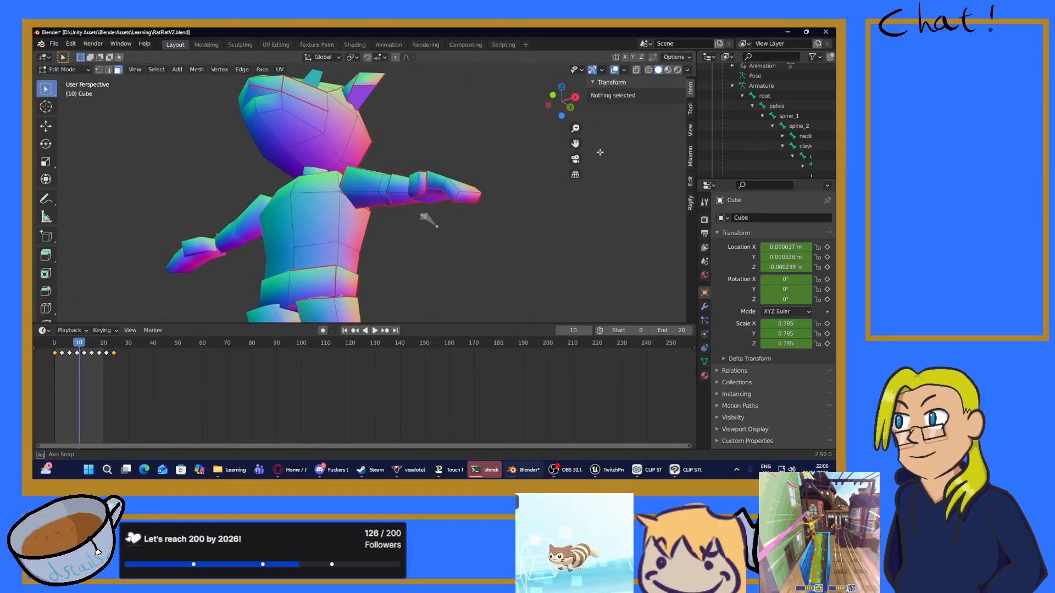
# Step: Inspect the rat mesh's inner geometry around the hips, legs and feet in wireframe shading
pyautogui.click(649, 69)
pyautogui.moveTo(459, 125)
pyautogui.mouseDown(button='middle')
pyautogui.moveTo(503, 149)
pyautogui.moveTo(509, 167)
pyautogui.moveTo(492, 184)
pyautogui.moveTo(521, 172)
pyautogui.moveTo(518, 144)
pyautogui.moveTo(500, 129)
pyautogui.moveTo(353, 160)
pyautogui.moveTo(374, 166)
pyautogui.mouseUp(button='middle')
pyautogui.scroll(3, 395, 171)
pyautogui.moveTo(461, 201); pyautogui.dragTo(599, 231, button='middle')
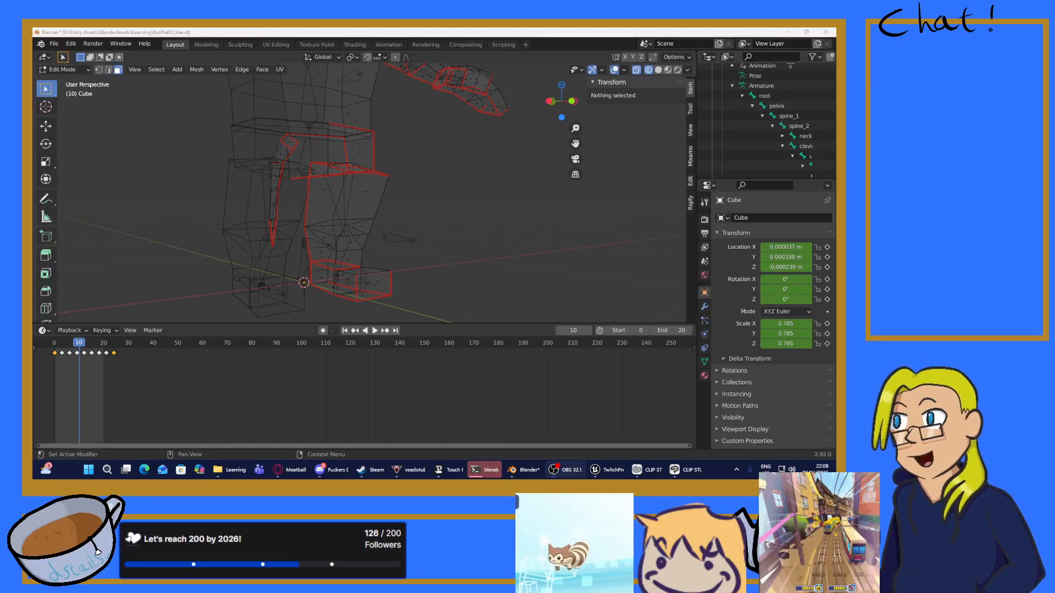
pyautogui.click(210, 32)
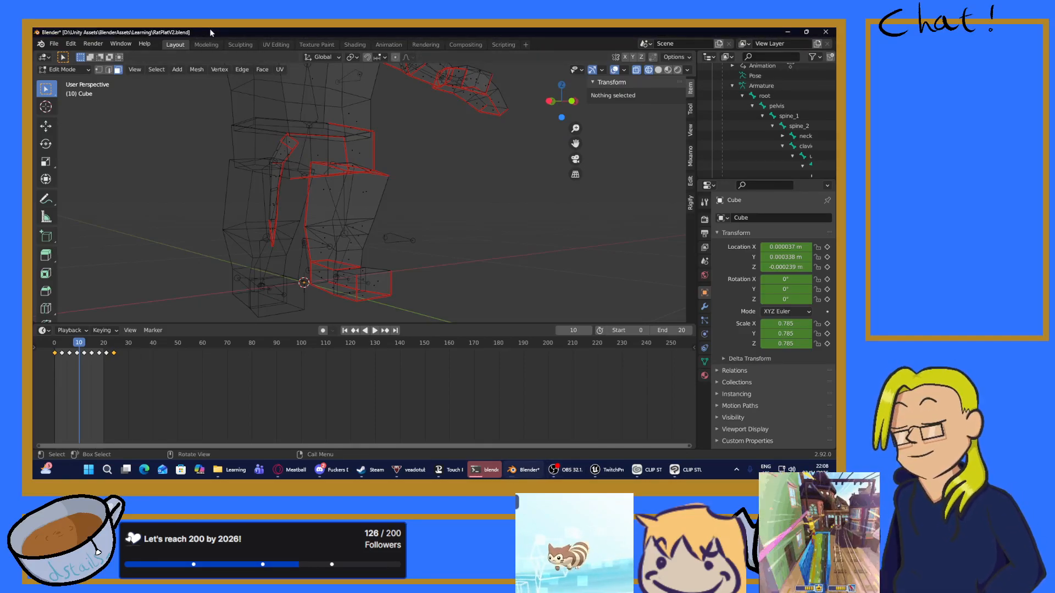
# Step: Save RatPlatV2.blend and reopen the recent file DragonFollowerKnightBasicV1.blend
pyautogui.hotkey('ctrl', 's')
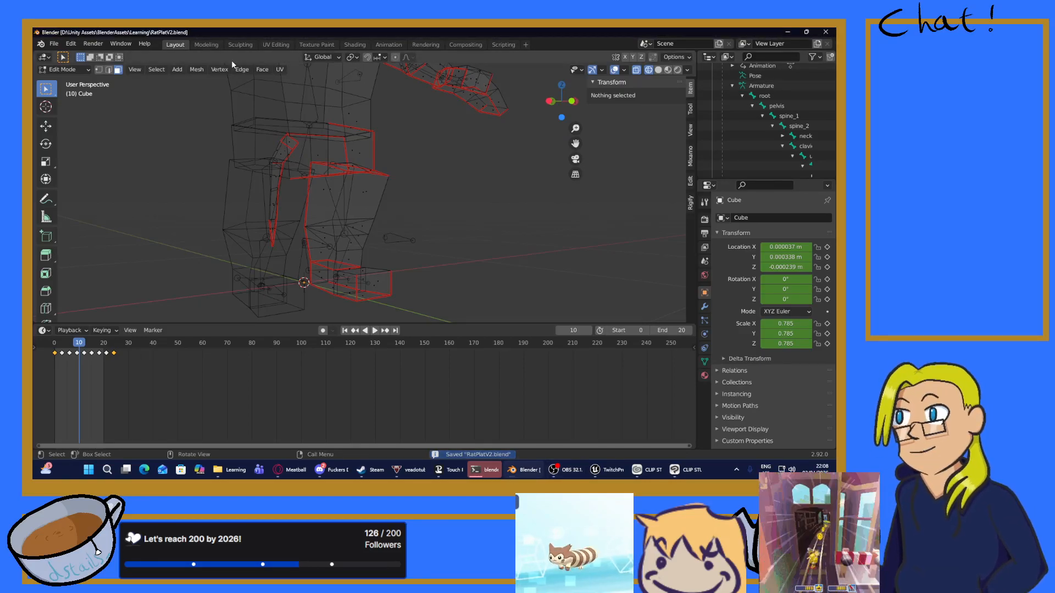
pyautogui.click(53, 44)
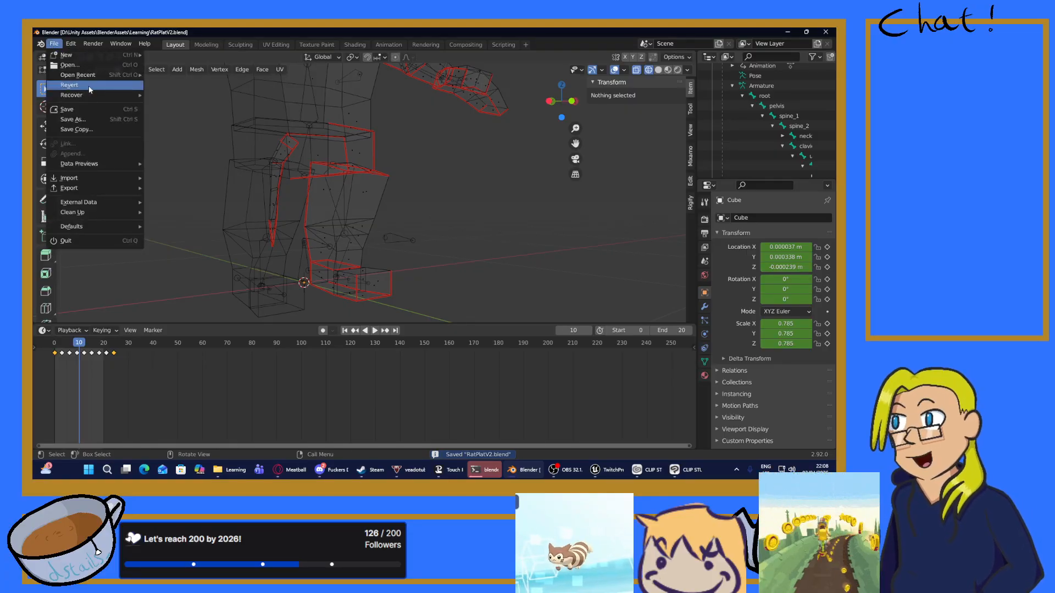
pyautogui.moveTo(86, 77)
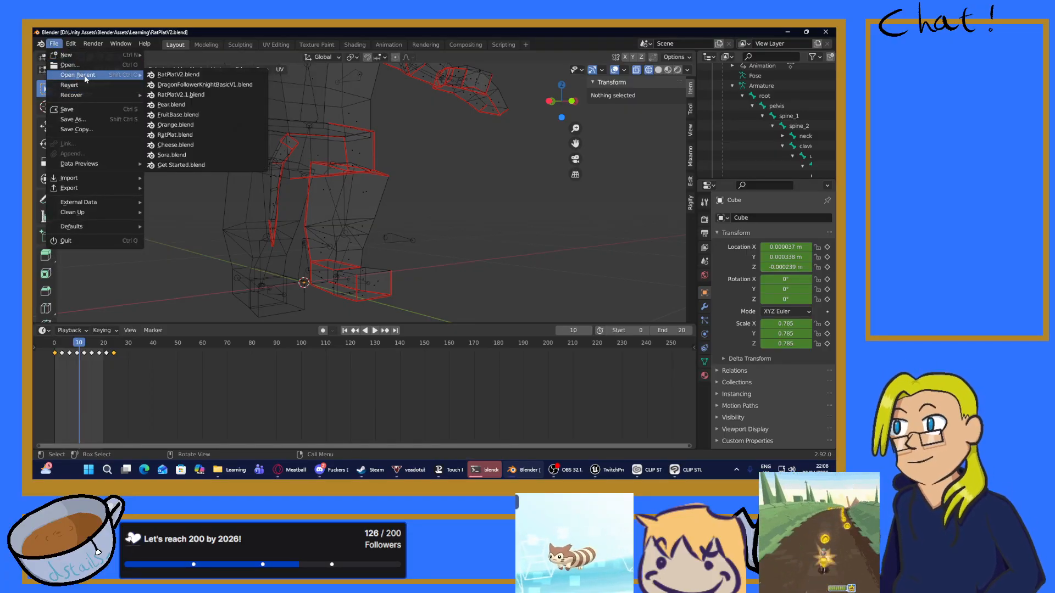
pyautogui.click(165, 85)
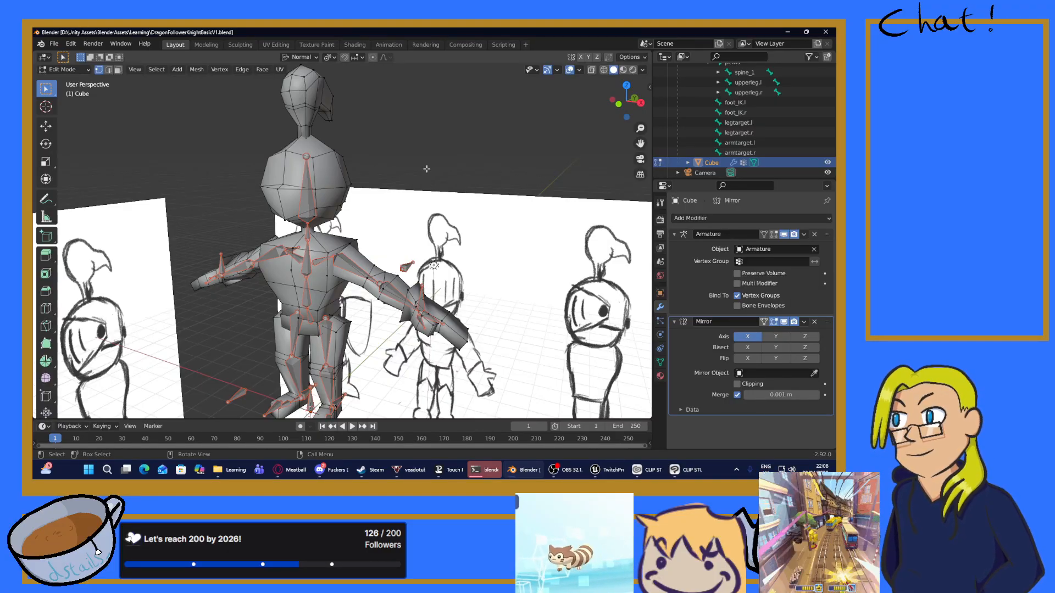
# Step: Leave Edit Mode, select only the knight's body mesh without the armature, and open it in Edit Mode again
pyautogui.click(46, 73)
pyautogui.click(47, 74)
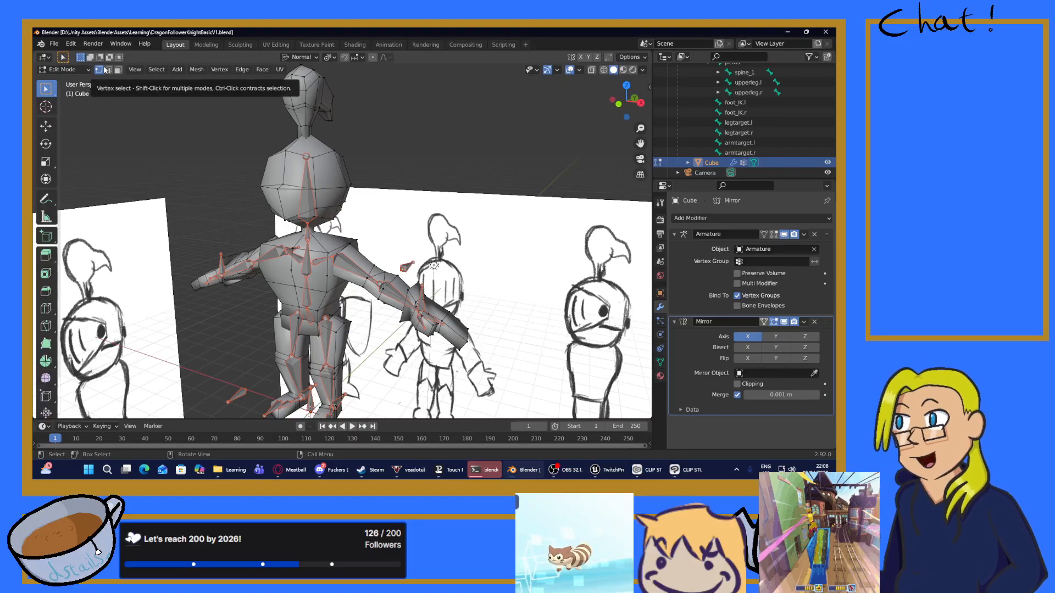
pyautogui.click(62, 70)
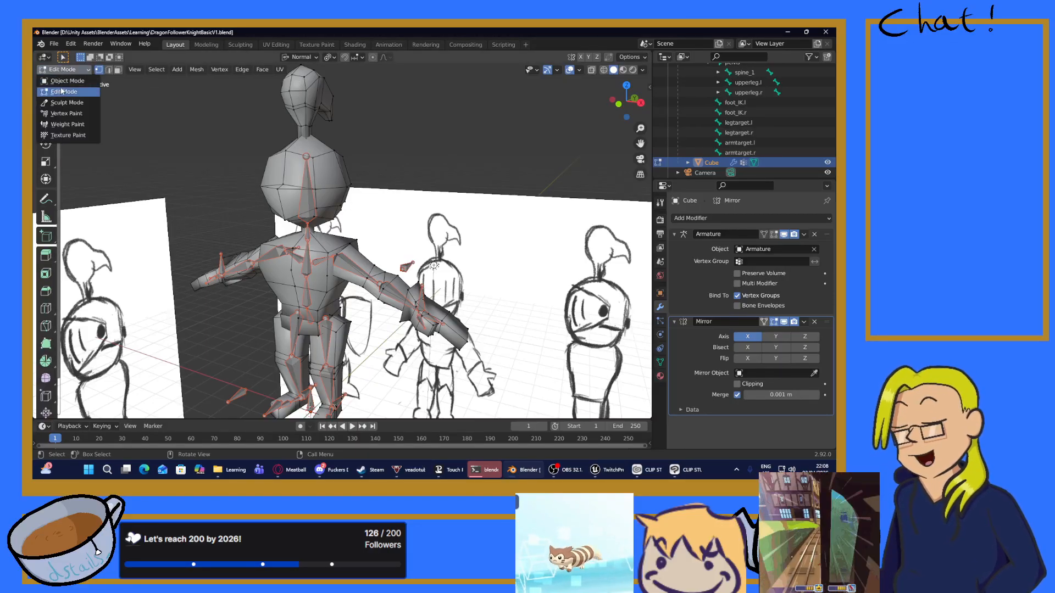
pyautogui.click(66, 81)
pyautogui.click(393, 158)
pyautogui.click(300, 156)
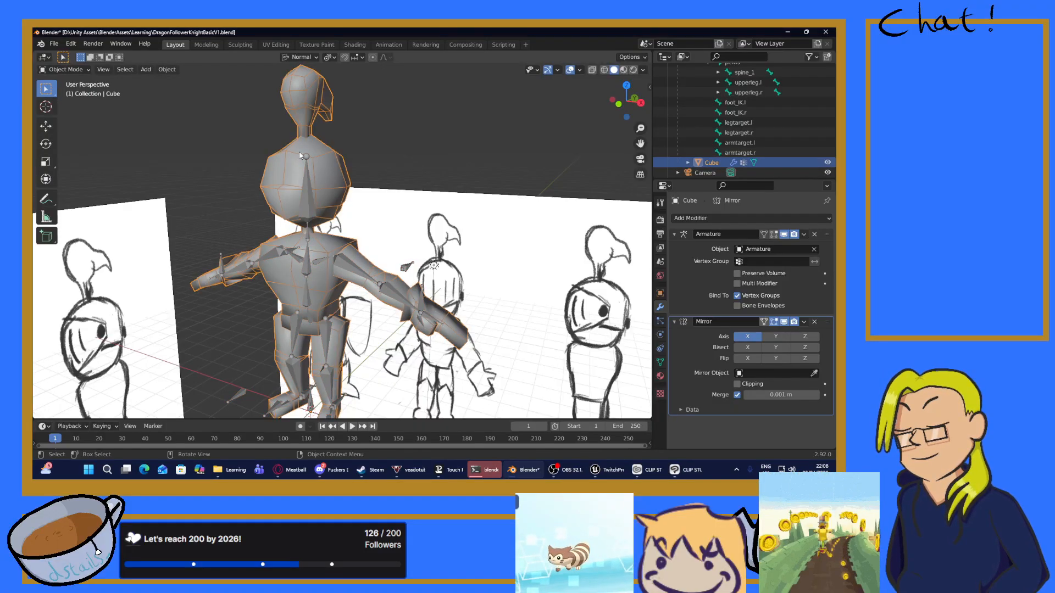
pyautogui.click(63, 70)
pyautogui.click(71, 91)
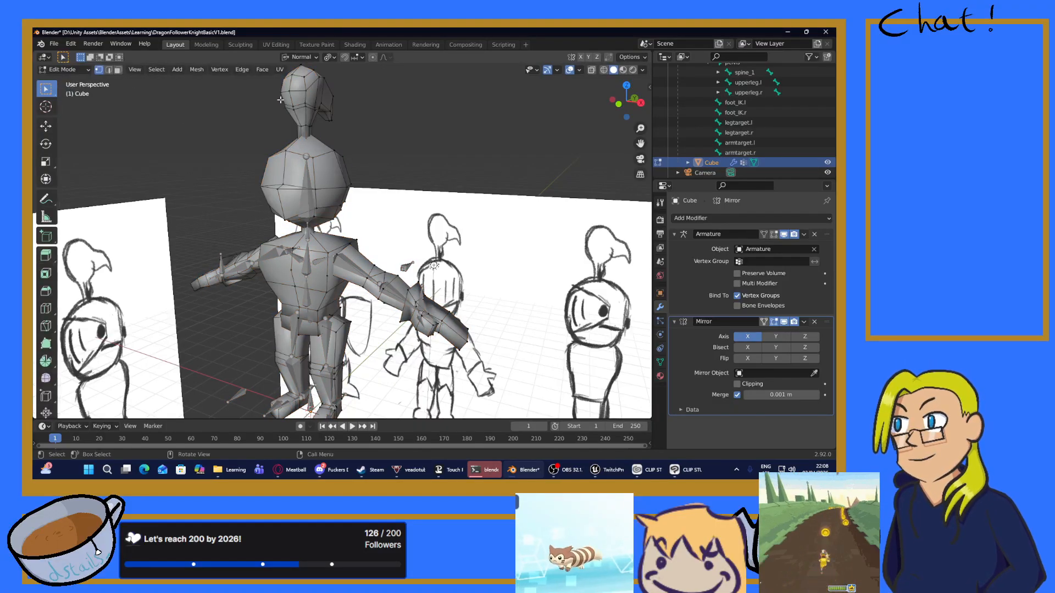
# Step: Switch to edge selection and look over the knight mesh from above, the side and the front
pyautogui.moveTo(382, 137); pyautogui.dragTo(450, 202, button='middle')
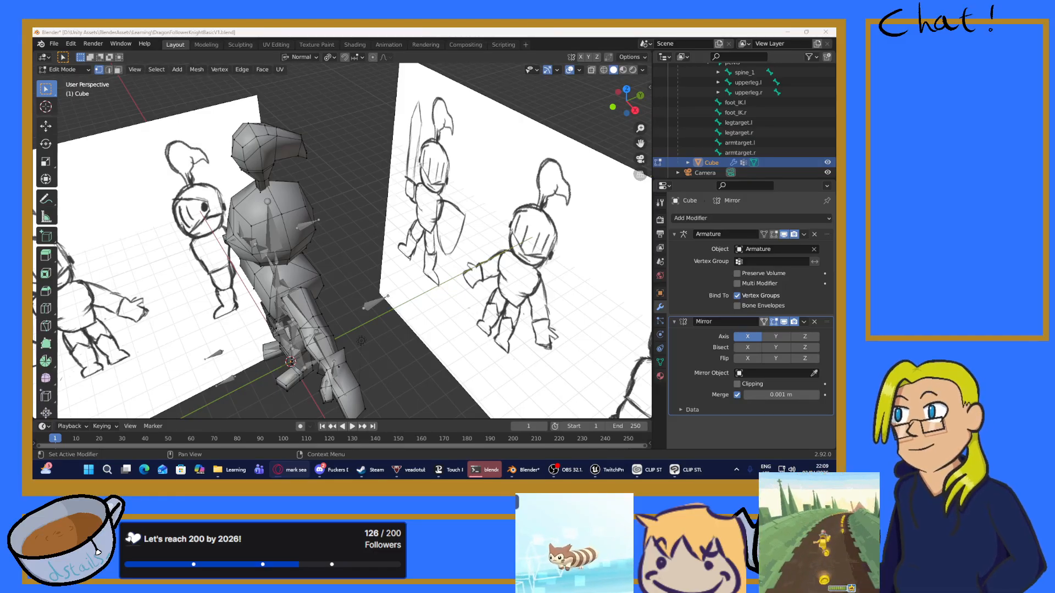
pyautogui.click(439, 28)
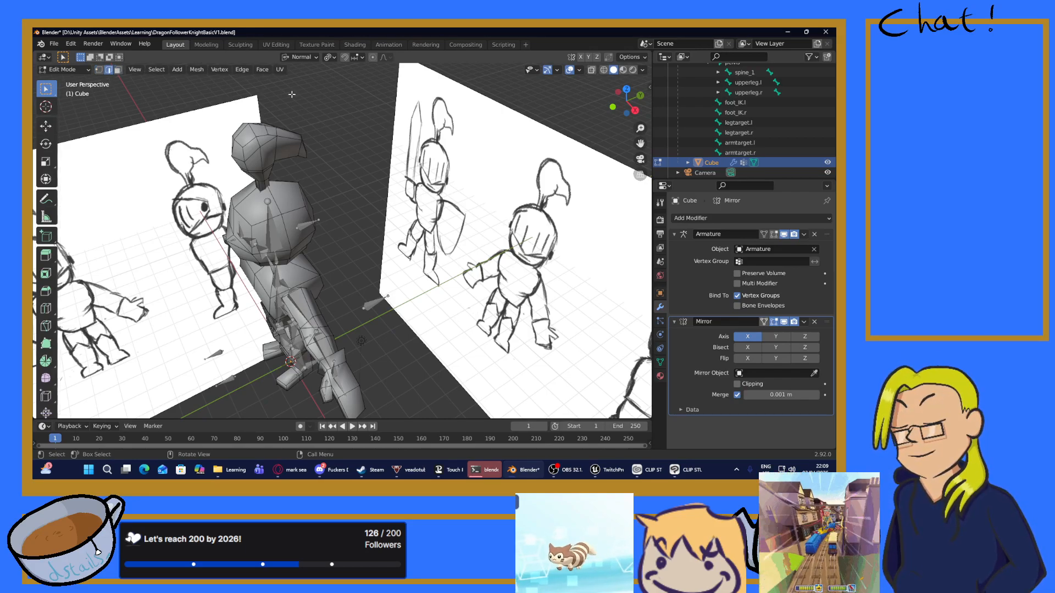
pyautogui.moveTo(274, 118); pyautogui.dragTo(239, 107, button='middle')
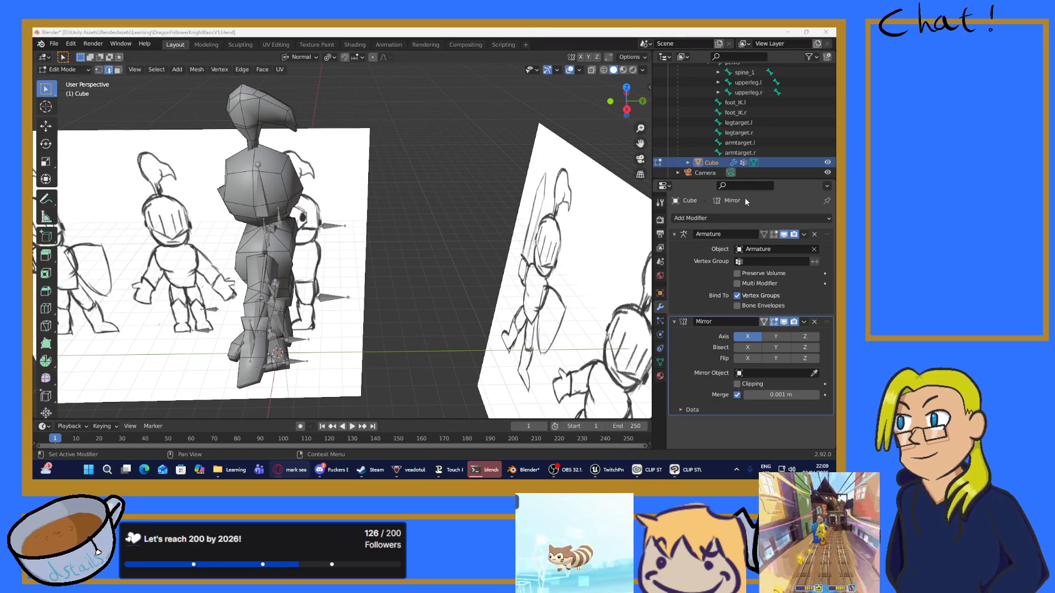
pyautogui.scroll(1, 451, 167)
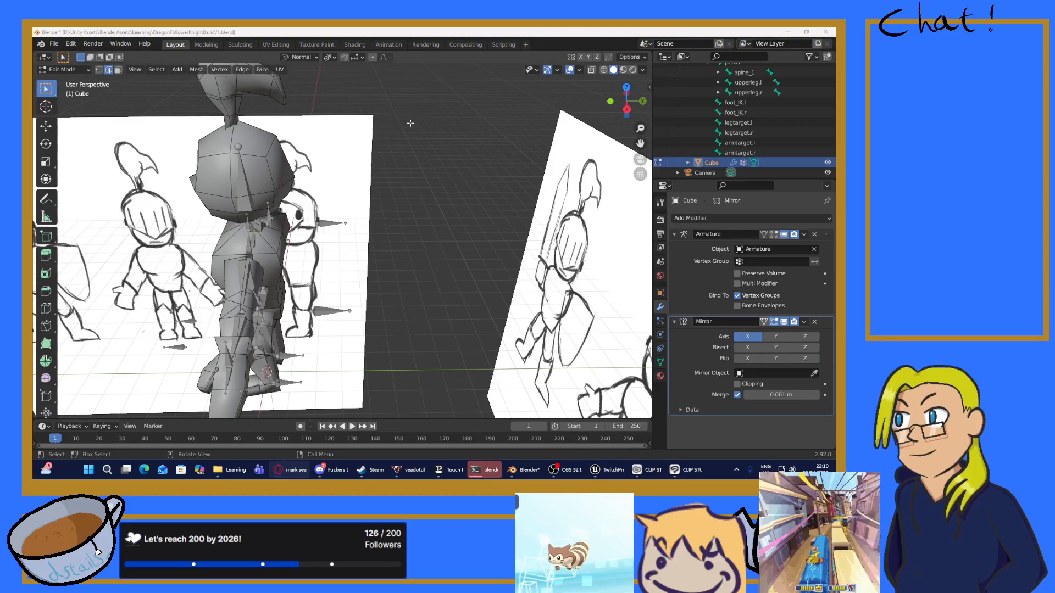
pyautogui.moveTo(401, 147); pyautogui.dragTo(401, 110, button='middle')
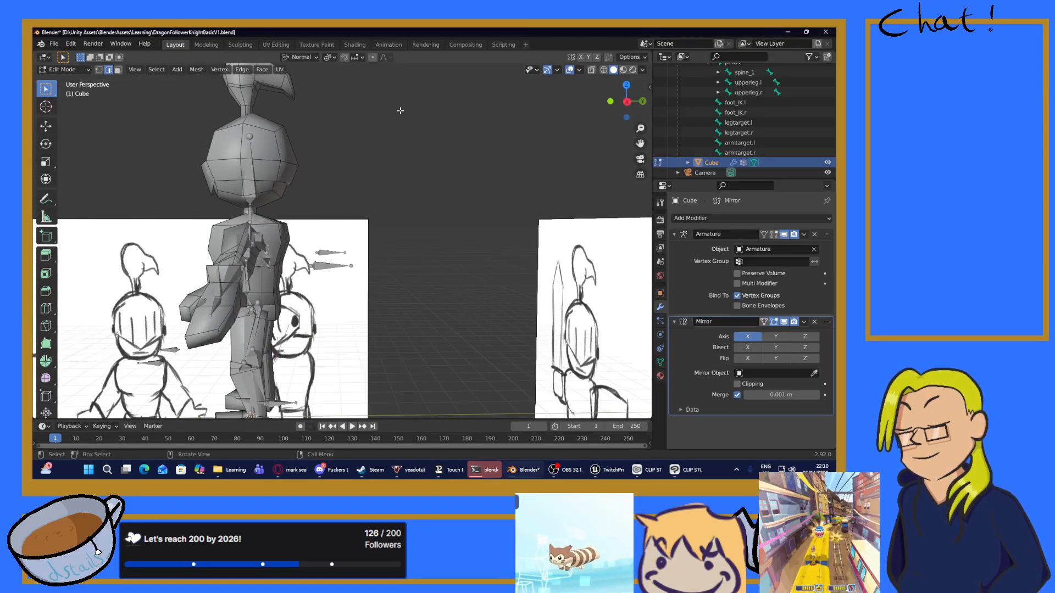
pyautogui.moveTo(288, 133); pyautogui.dragTo(375, 137, button='middle')
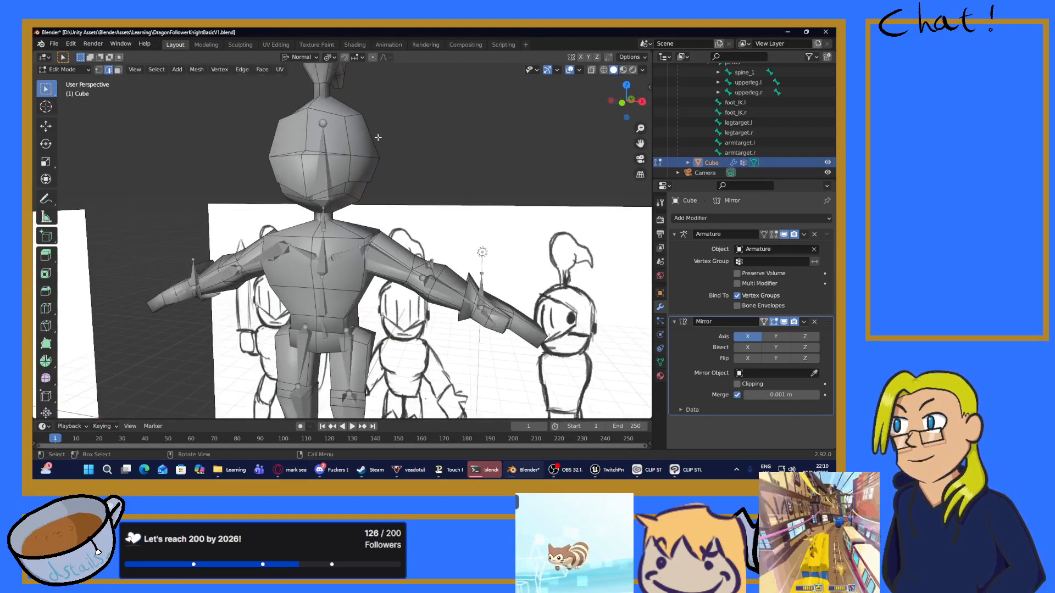
# Step: Mark the upper front edge of the knight's pelvis section as a seam
pyautogui.scroll(3, 297, 203)
pyautogui.moveTo(387, 248)
pyautogui.keyDown('shift'); pyautogui.mouseDown(button='middle')
pyautogui.moveTo(383, 208)
pyautogui.moveTo(372, 234)
pyautogui.moveTo(379, 229)
pyautogui.moveTo(339, 229)
pyautogui.moveTo(357, 226)
pyautogui.moveTo(335, 211)
pyautogui.mouseUp(button='middle'); pyautogui.keyUp('shift')
pyautogui.scroll(1, 383, 207)
pyautogui.scroll(-2, 357, 227)
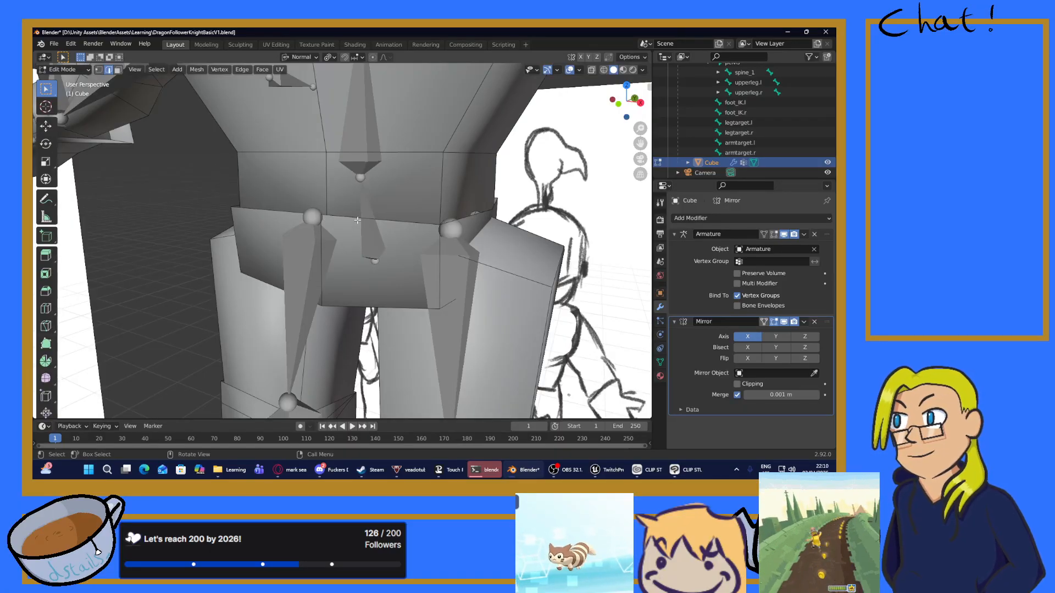
pyautogui.click(349, 218)
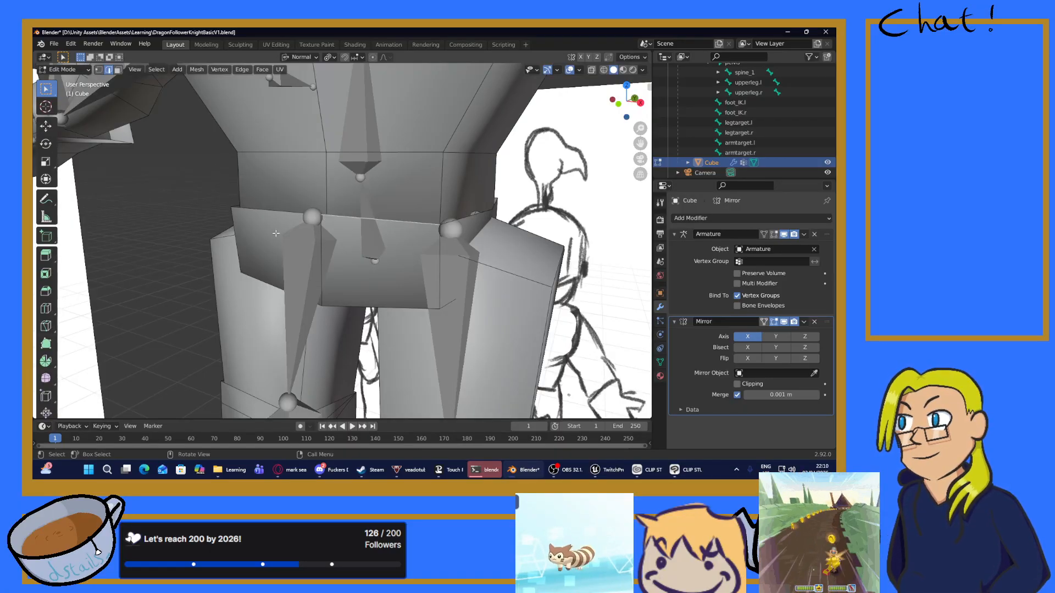
pyautogui.hotkey('ctrl', 'e')
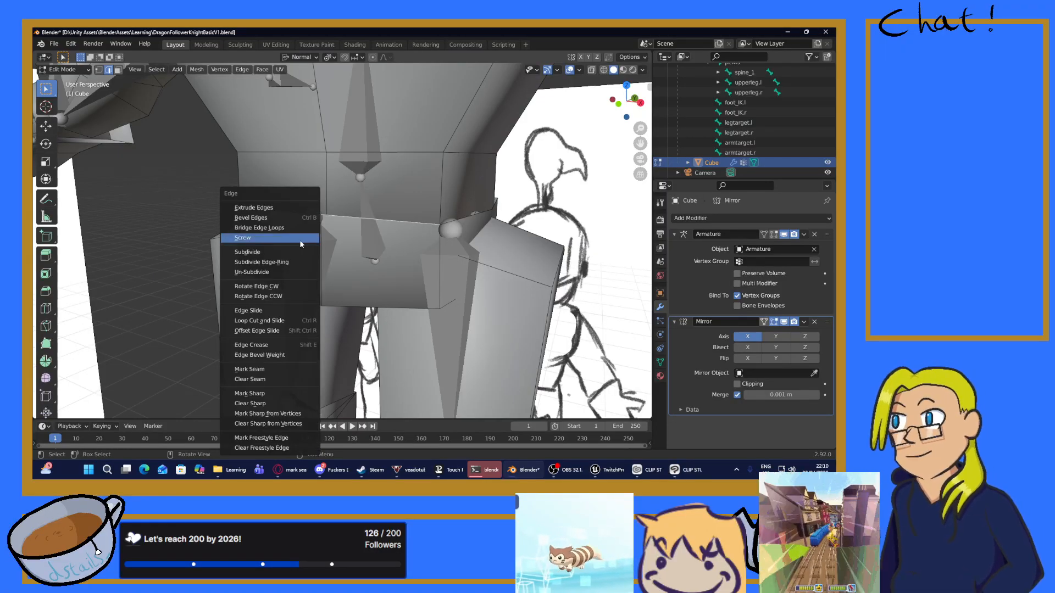
pyautogui.click(269, 370)
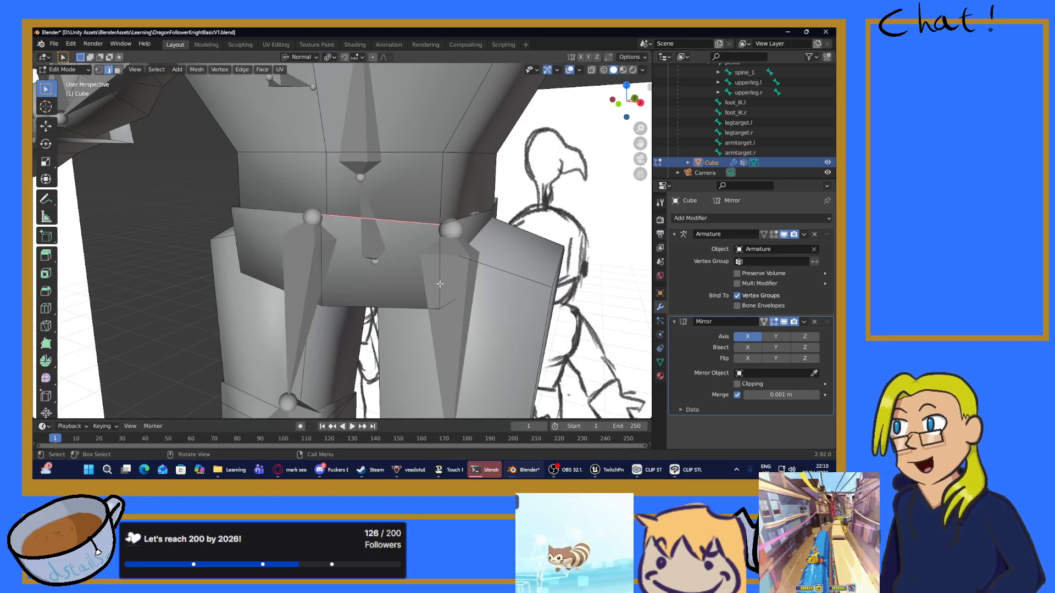
pyautogui.click(440, 283)
pyautogui.hotkey('ctrl', 'e')
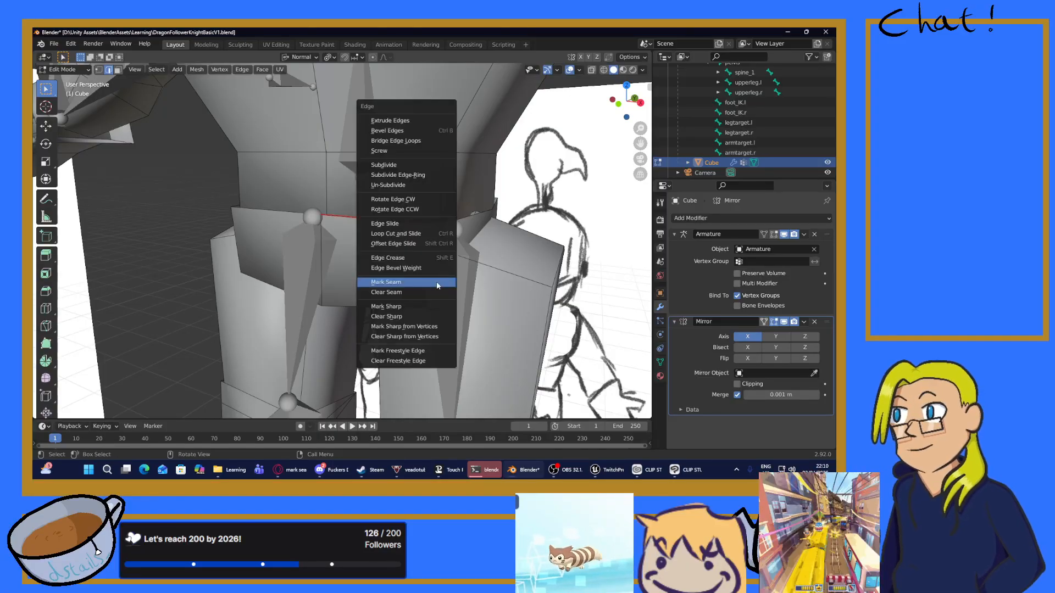
pyautogui.click(399, 308)
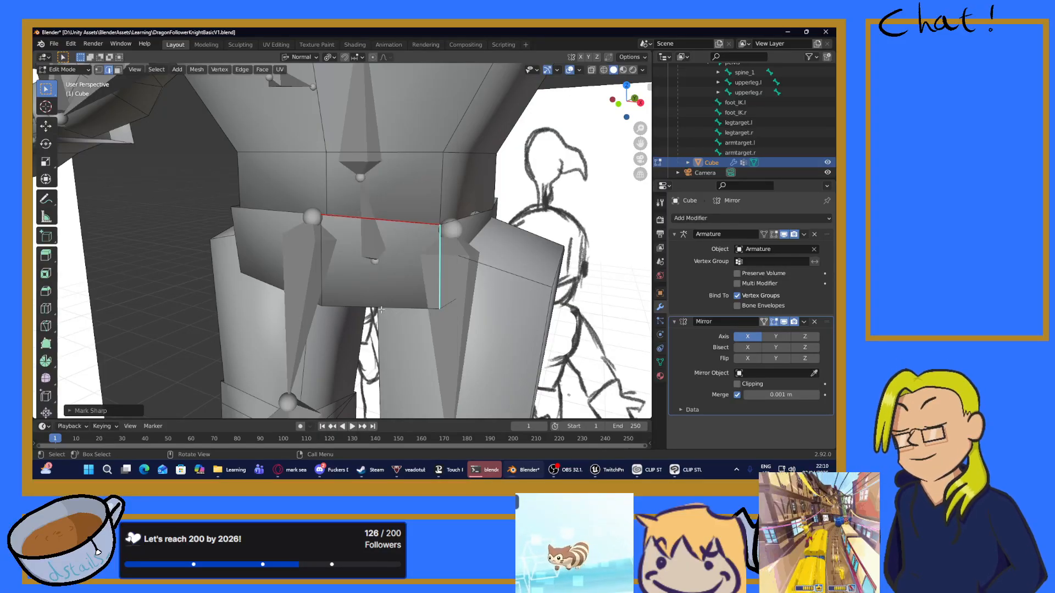
pyautogui.click(379, 309)
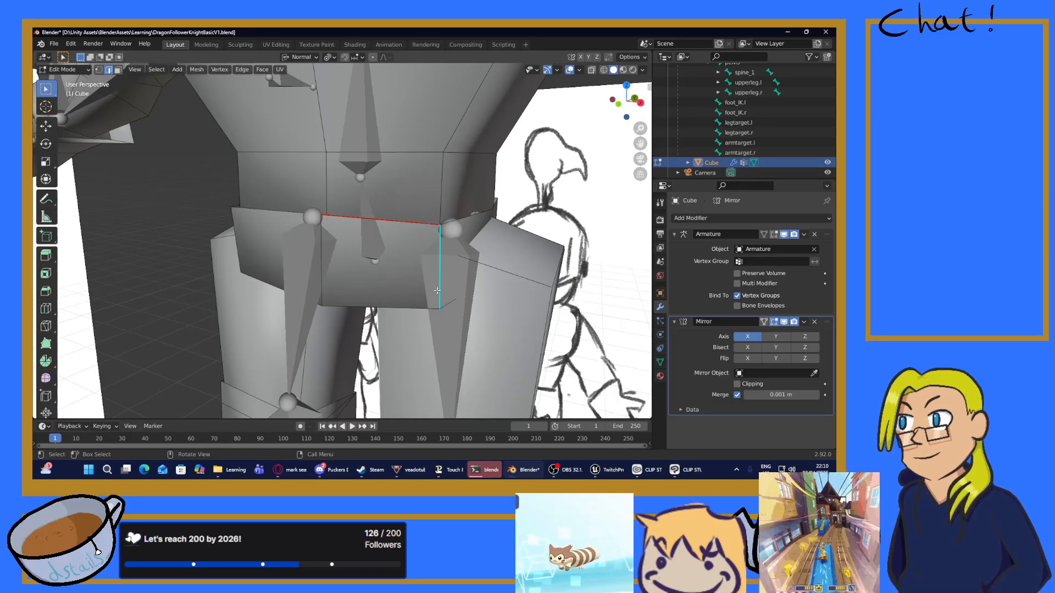
# Step: Mark the vertical front edge beside the knight's upperleg.l bone as a seam and select the pelvis's lower front edge
pyautogui.click(439, 288)
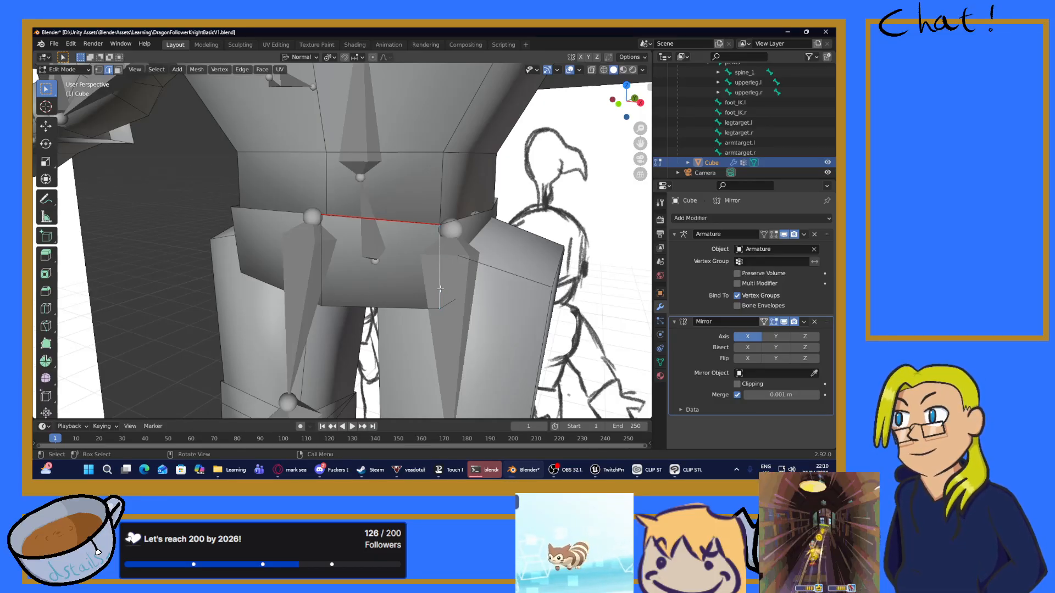
pyautogui.hotkey('ctrl', 'e')
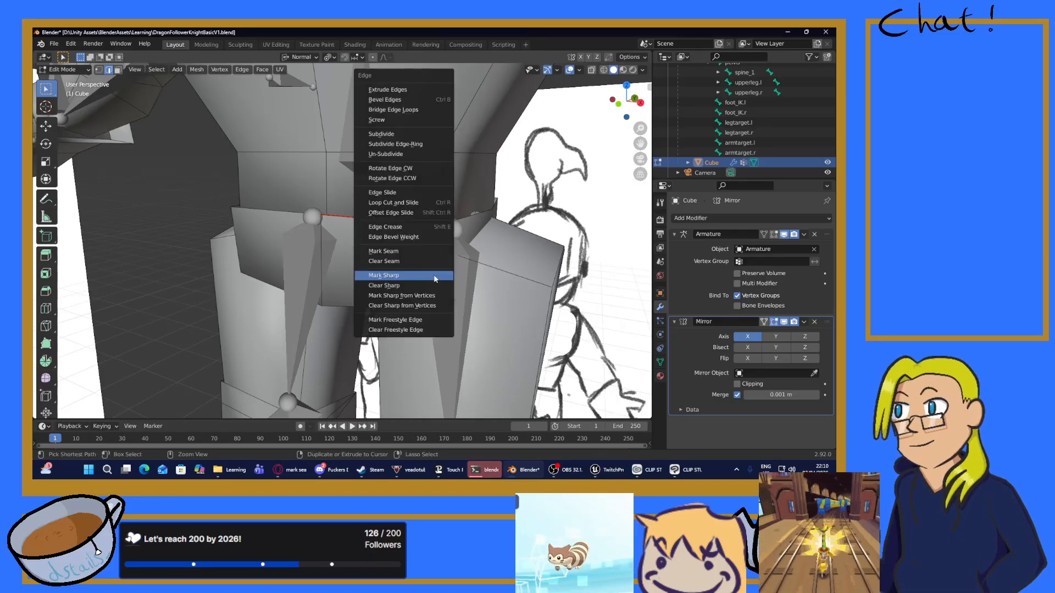
pyautogui.click(404, 253)
pyautogui.click(364, 309)
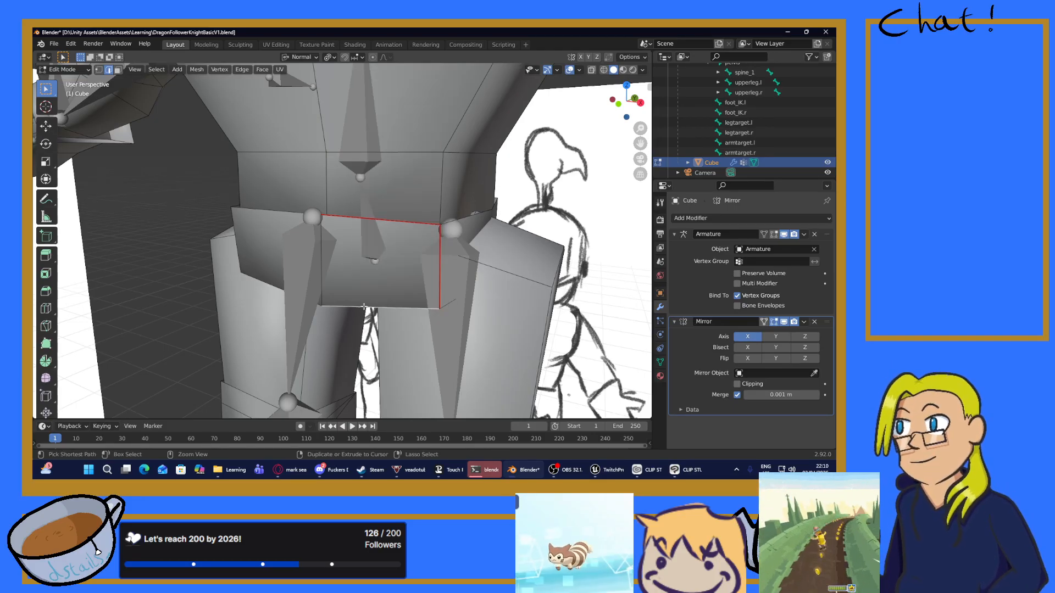
# Step: Mark the bottom edge of the pelvis's front panel and the short edge beside its corner as seams
pyautogui.hotkey('ctrl', 'e')
pyautogui.click(349, 309)
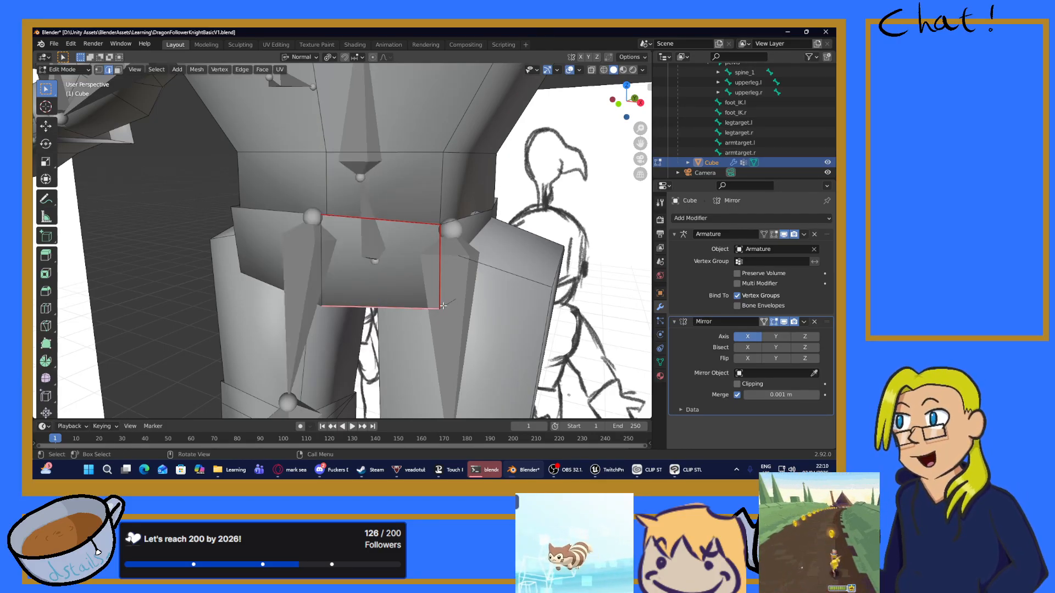
pyautogui.hotkey('ctrl', 'e')
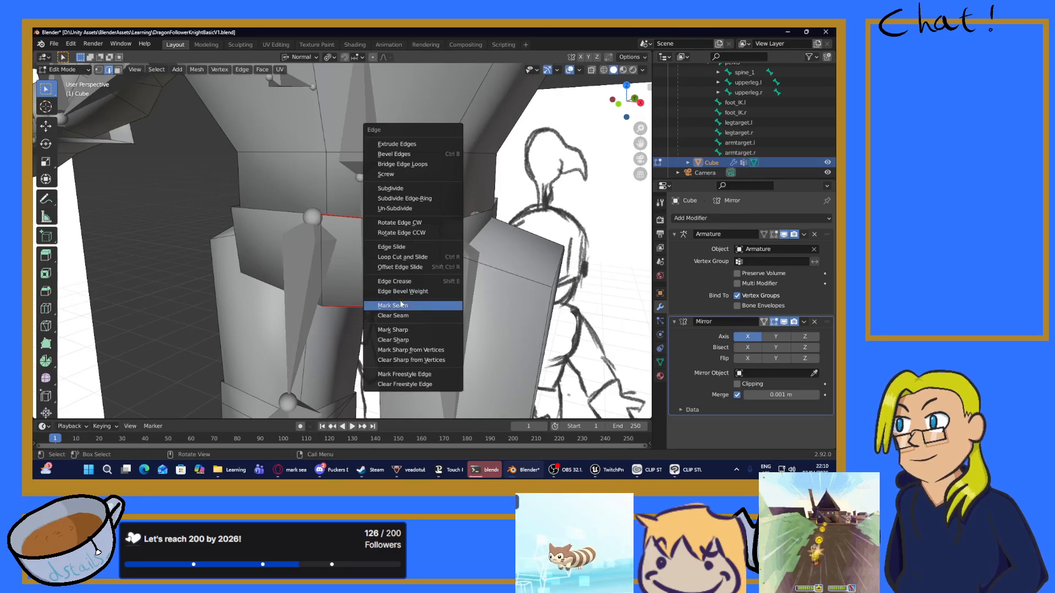
pyautogui.click(442, 303)
# Step: Continue the seam along the lower side edge of the pelvis toward the back
pyautogui.moveTo(443, 304)
pyautogui.mouseDown(button='middle')
pyautogui.moveTo(525, 297)
pyautogui.moveTo(373, 284)
pyautogui.moveTo(201, 236)
pyautogui.moveTo(341, 164)
pyautogui.moveTo(290, 211)
pyautogui.moveTo(527, 260)
pyautogui.mouseUp(button='middle')
pyautogui.click(200, 241)
pyautogui.moveTo(333, 257); pyautogui.dragTo(234, 241, button='middle')
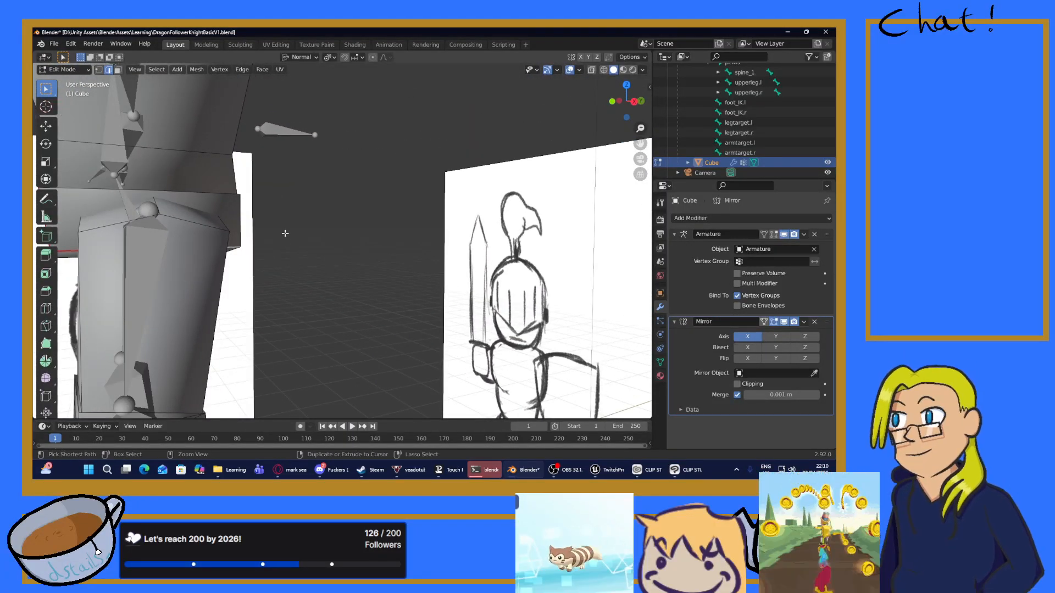
pyautogui.rightClick(285, 233)
pyautogui.moveTo(377, 228)
pyautogui.mouseDown(button='middle')
pyautogui.moveTo(263, 240)
pyautogui.moveTo(256, 219)
pyautogui.mouseUp(button='middle')
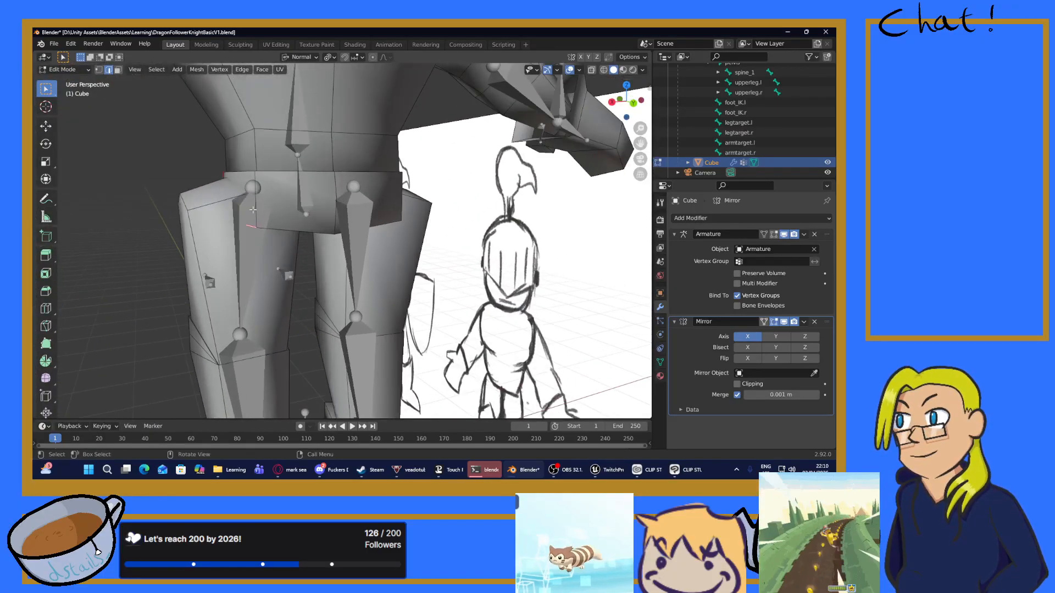
# Step: Mark the near vertical edge and the bottom edge of the pelvis's back panel as seams
pyautogui.scroll(3, 253, 210)
pyautogui.click(217, 189)
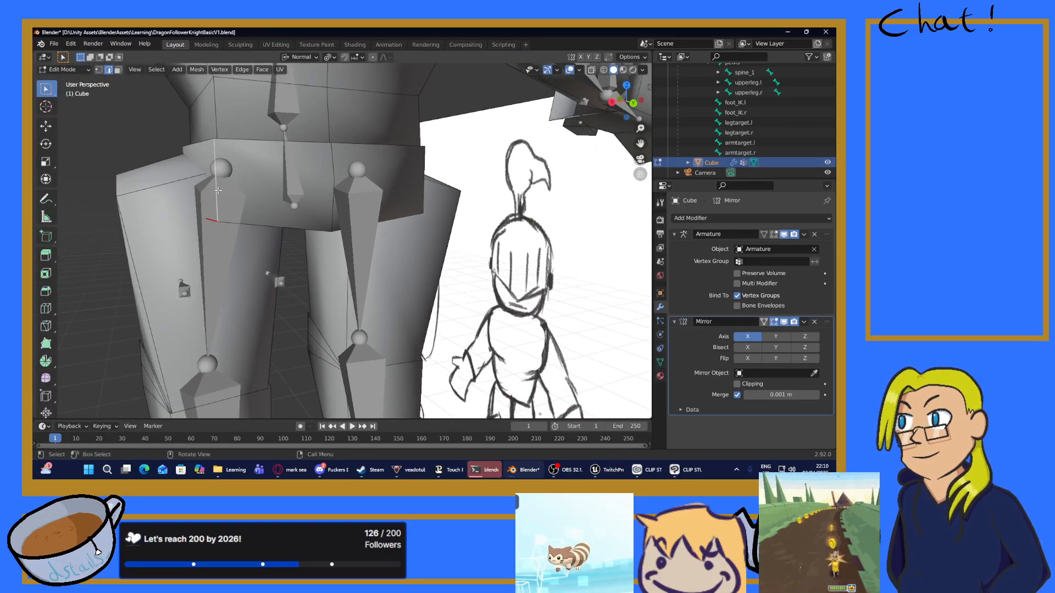
pyautogui.hotkey('ctrl', 'e')
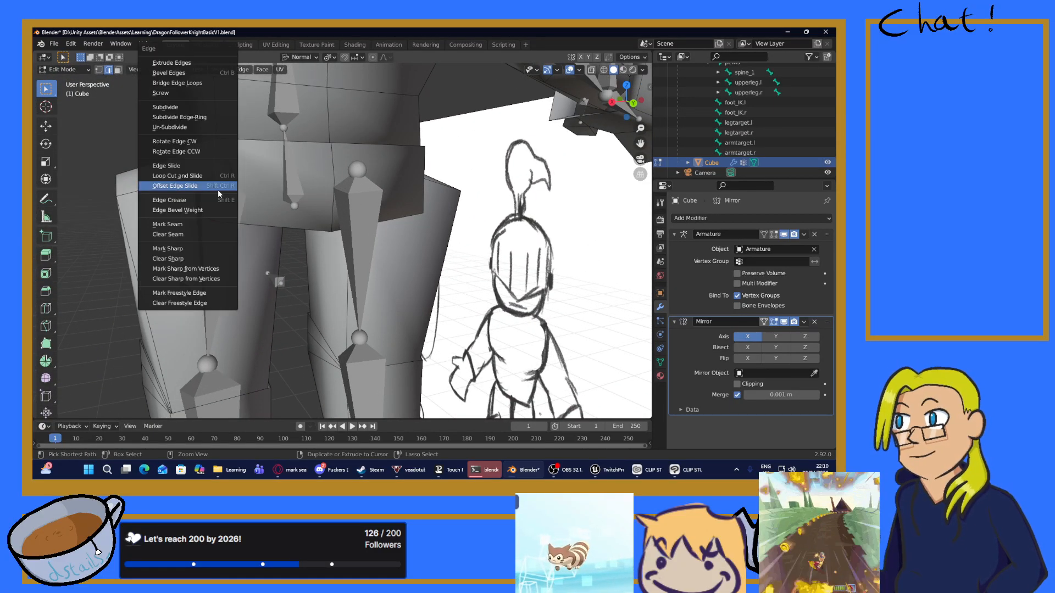
pyautogui.click(182, 224)
pyautogui.click(240, 227)
pyautogui.hotkey('ctrl', 'e')
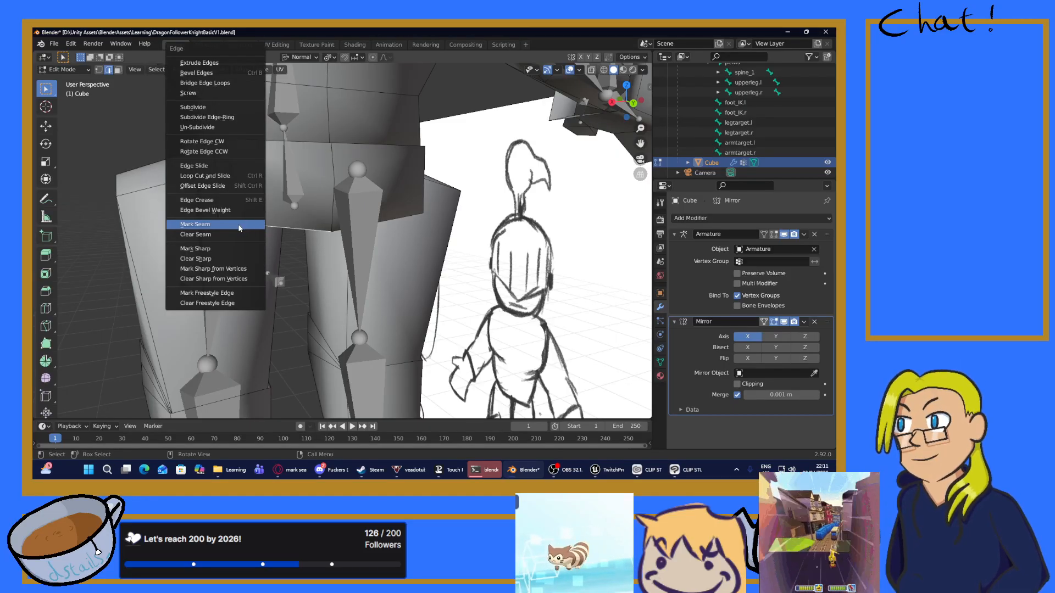
pyautogui.click(240, 227)
# Step: Mark the opposite vertical edge of the pelvis's back panel as a seam to complete its outline
pyautogui.click(331, 226)
pyautogui.hotkey('ctrl', 'e')
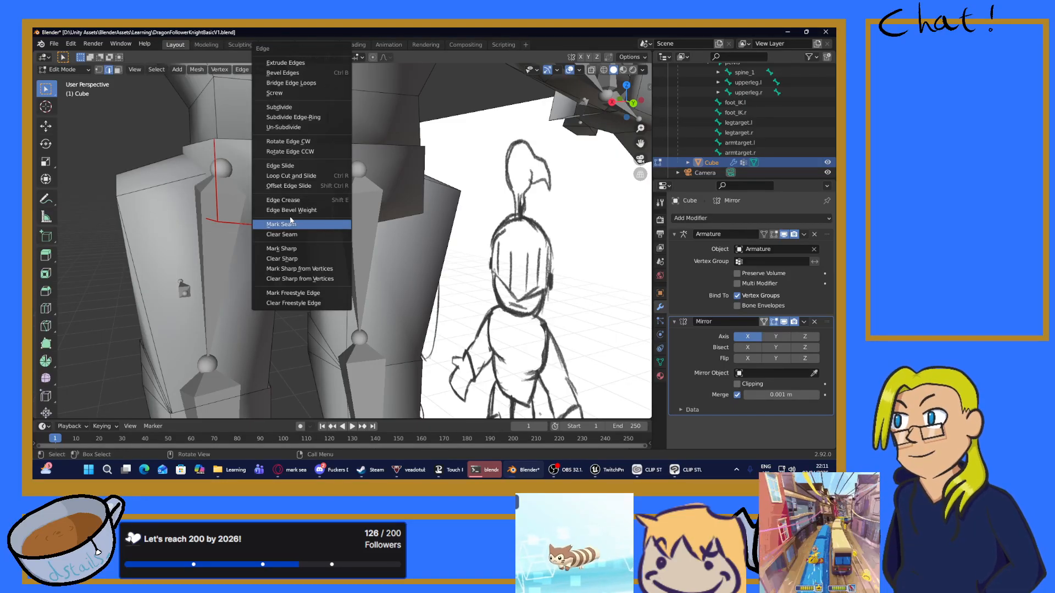
pyautogui.click(287, 229)
pyautogui.click(333, 222)
pyautogui.hotkey('ctrl', 'e')
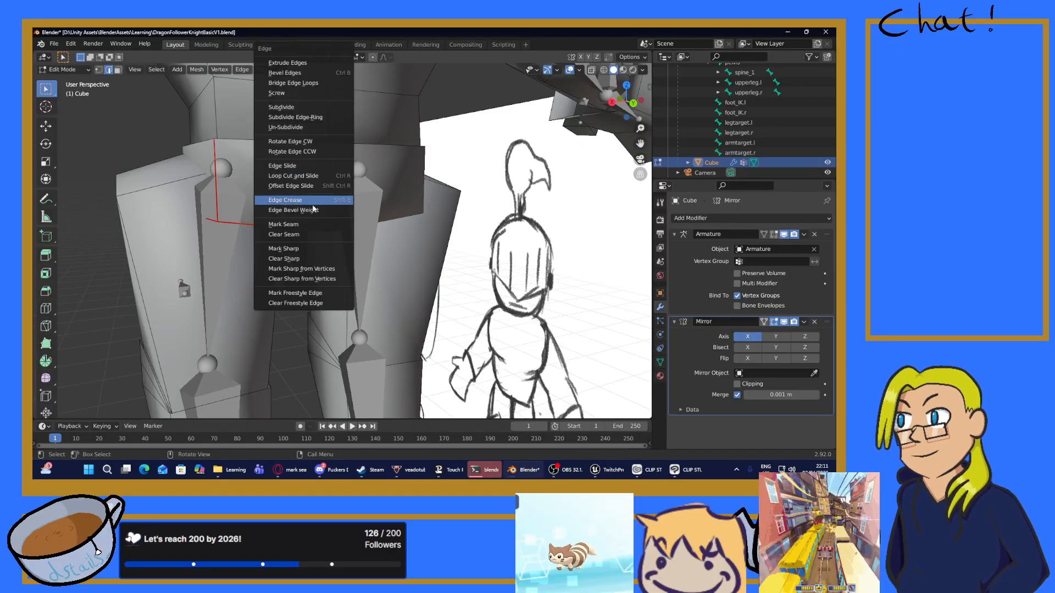
pyautogui.click(289, 230)
# Step: Mark the first short edge at the front of the shoulder joint as a seam
pyautogui.moveTo(308, 227)
pyautogui.mouseDown(button='middle')
pyautogui.moveTo(410, 216)
pyautogui.moveTo(397, 213)
pyautogui.mouseUp(button='middle')
pyautogui.scroll(-6, 396, 210)
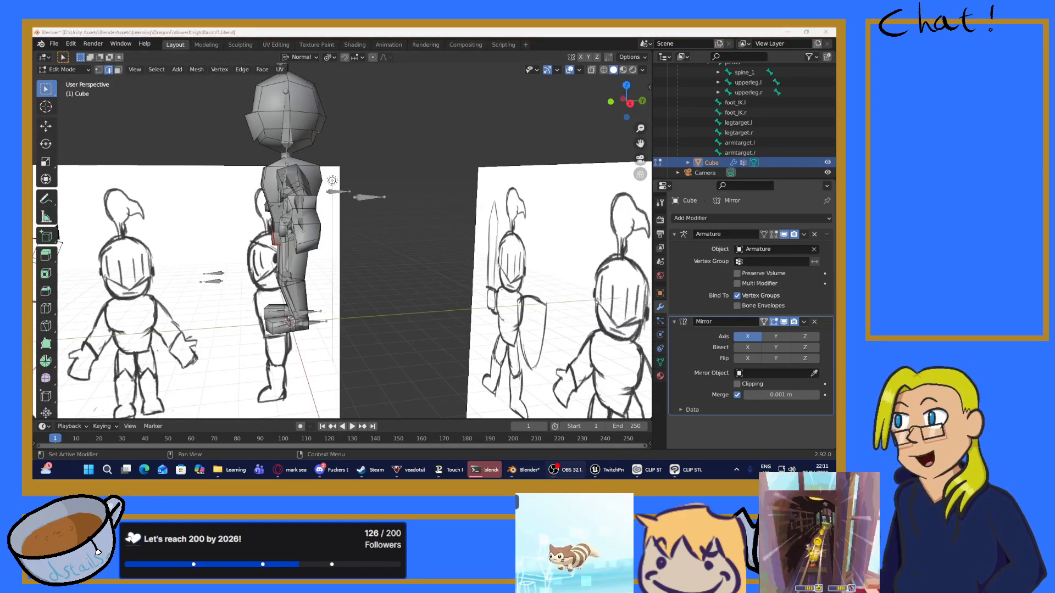
pyautogui.moveTo(357, 198); pyautogui.dragTo(307, 192, button='middle')
pyautogui.scroll(5, 284, 187)
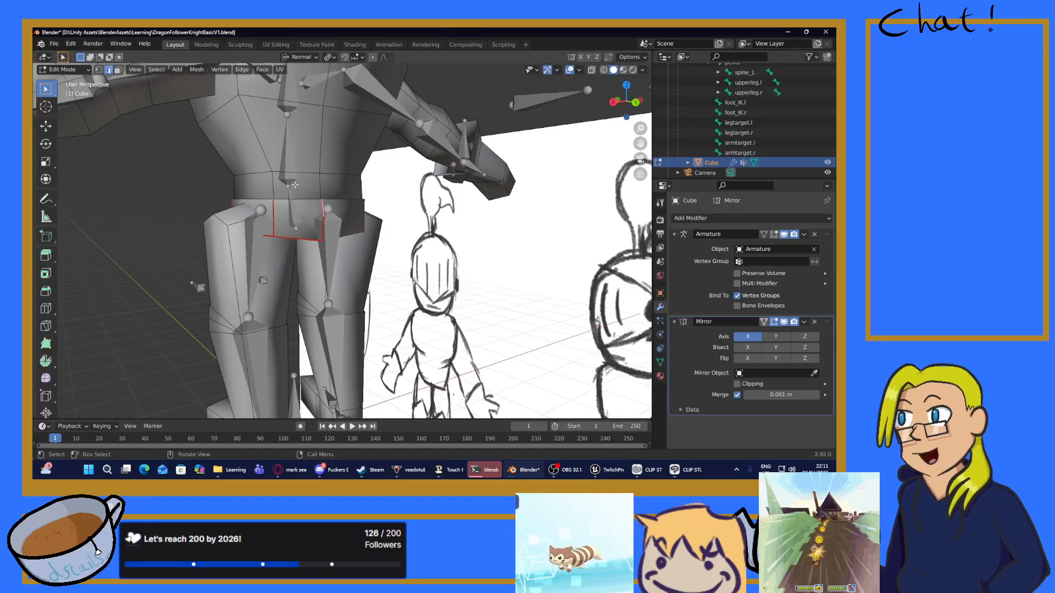
pyautogui.scroll(-4, 295, 185)
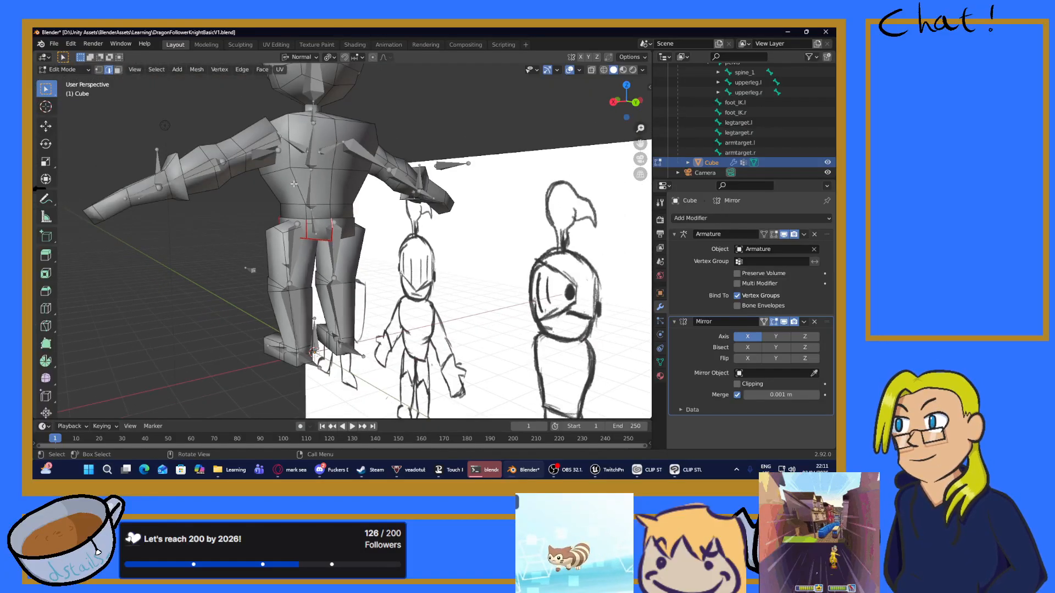
pyautogui.moveTo(278, 169); pyautogui.dragTo(446, 306, button='middle')
pyautogui.scroll(3, 446, 305)
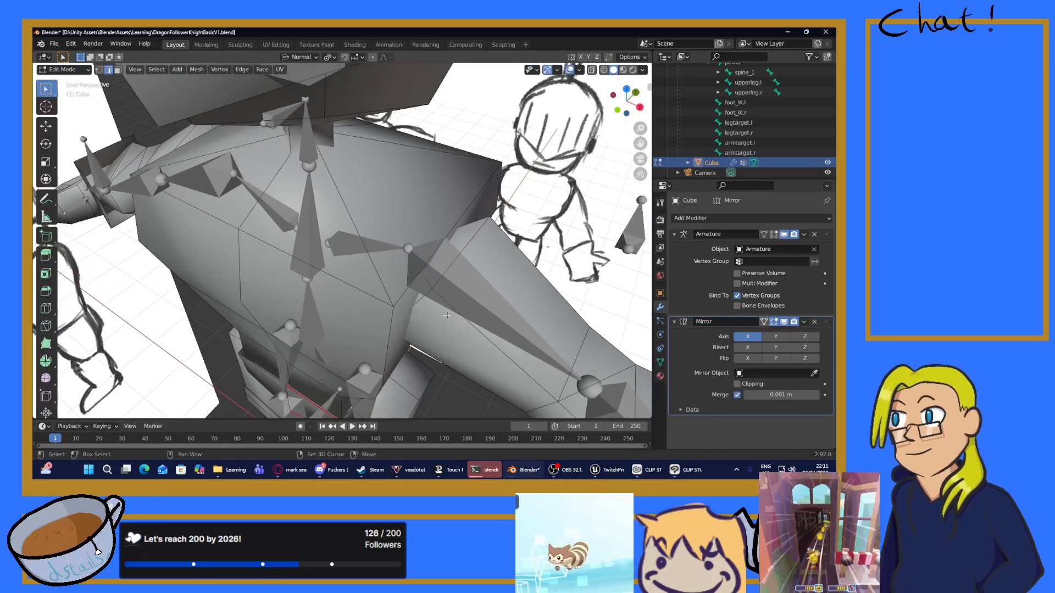
pyautogui.rightClick(422, 278)
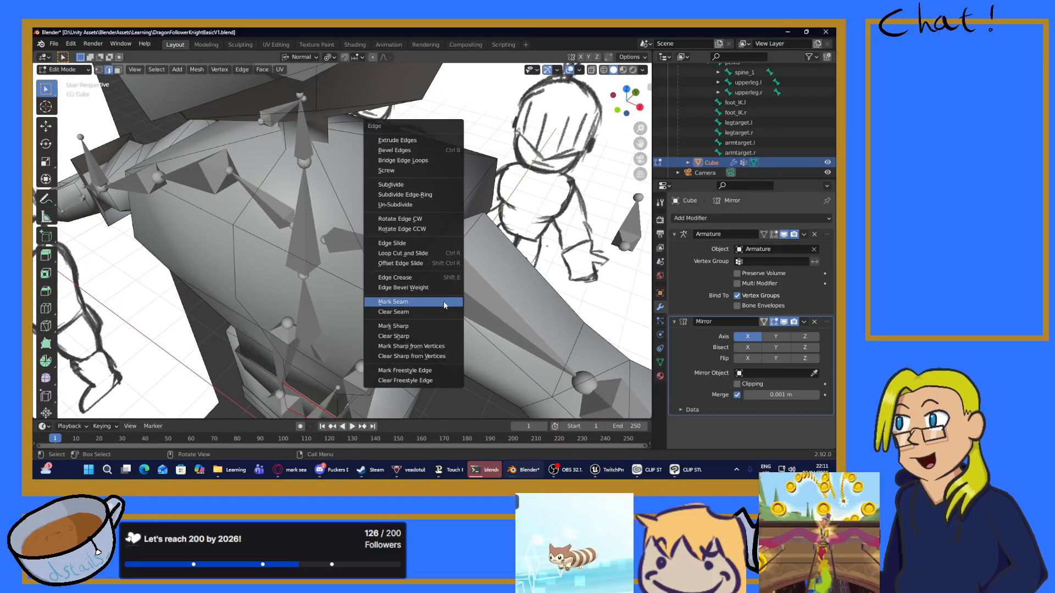
pyautogui.click(432, 282)
# Step: Extend the shoulder seam along the neighbouring edges where the upper arm meets the torso
pyautogui.click(434, 279)
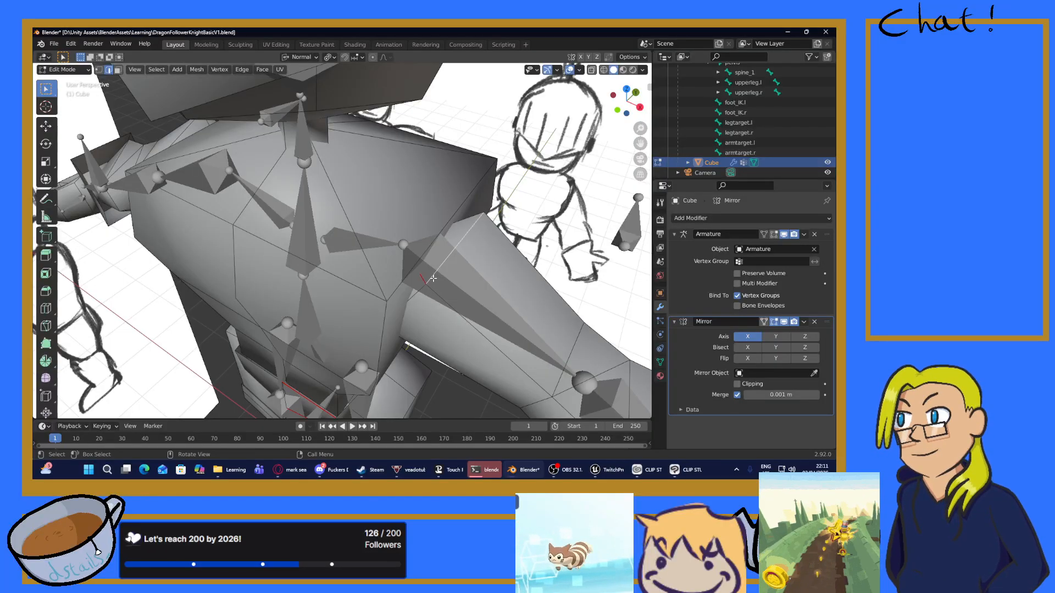
pyautogui.rightClick(431, 279)
pyautogui.click(417, 280)
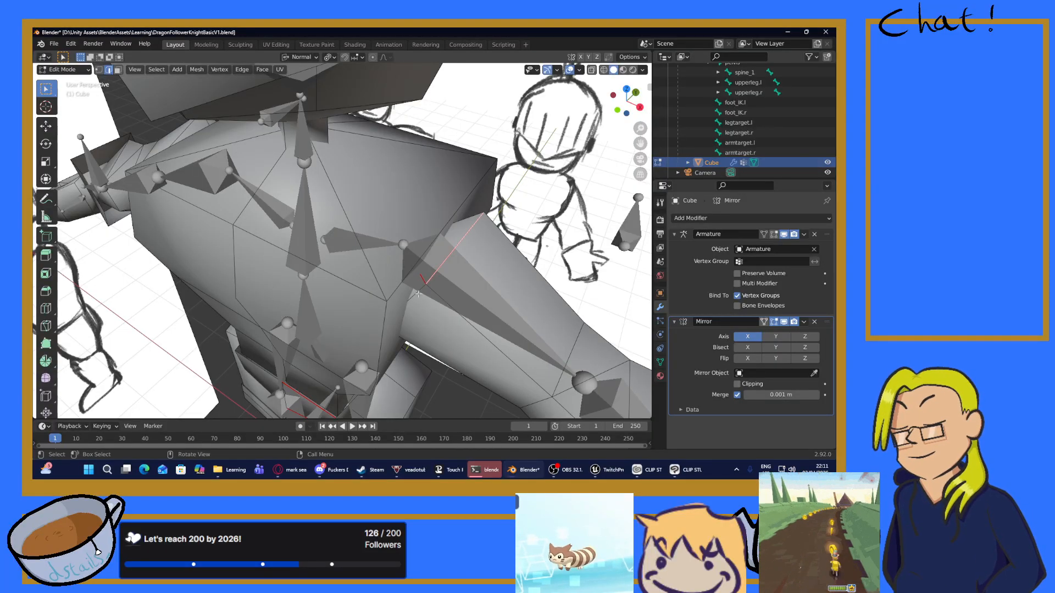
pyautogui.click(382, 292)
pyautogui.rightClick(380, 291)
pyautogui.click(379, 293)
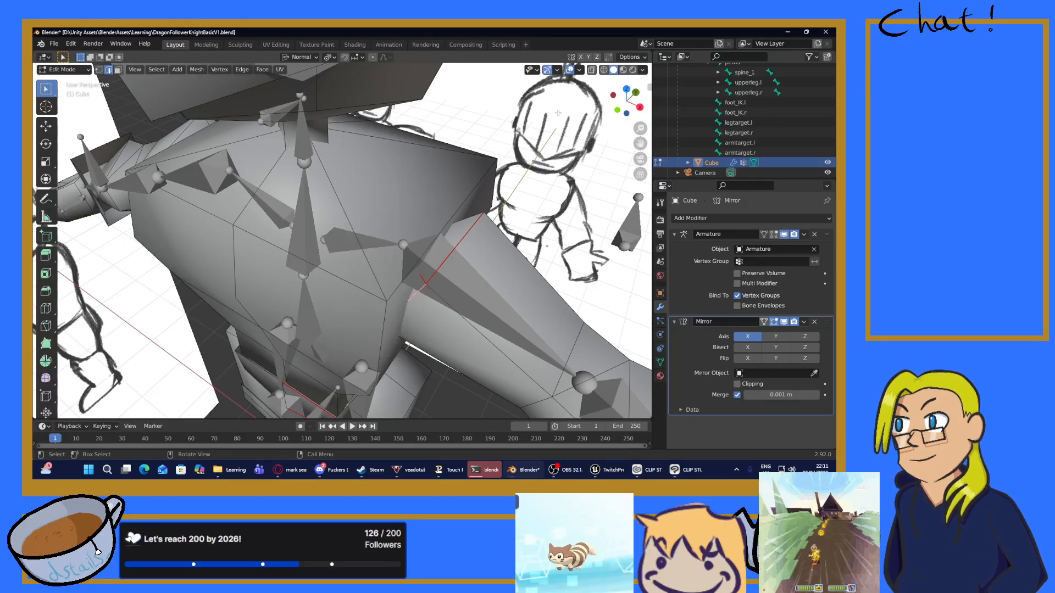
# Step: Switch the viewport to wireframe shading and mark the lower armpit edge of the shoulder loop as a seam
pyautogui.click(603, 69)
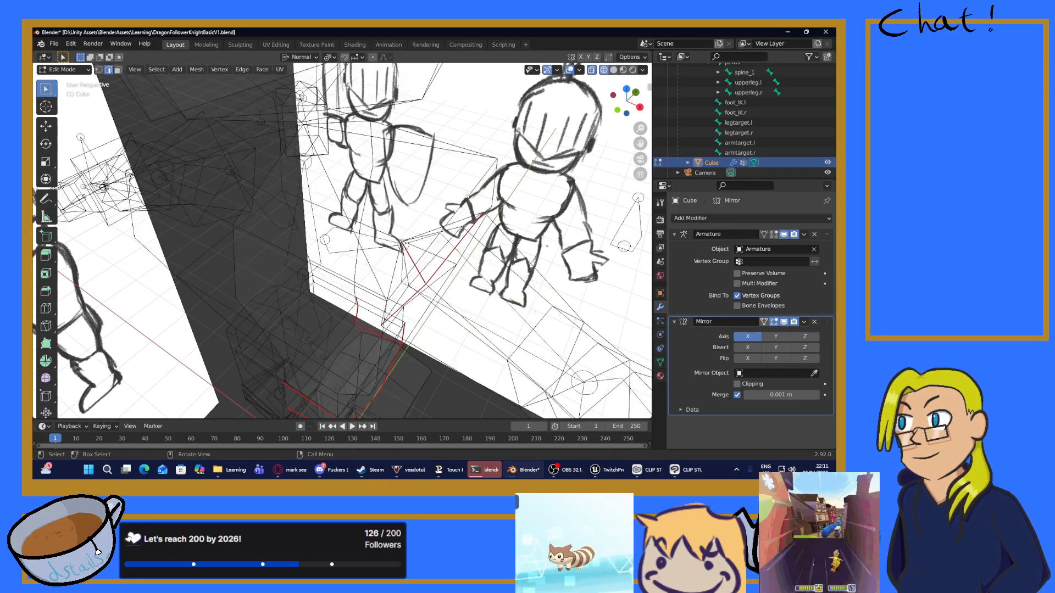
pyautogui.moveTo(468, 195); pyautogui.dragTo(312, 189, button='middle')
pyautogui.keyDown('shift'); pyautogui.moveTo(379, 250); pyautogui.dragTo(358, 199, button='middle'); pyautogui.keyUp('shift')
pyautogui.keyDown('shift'); pyautogui.click(335, 314); pyautogui.keyUp('shift')
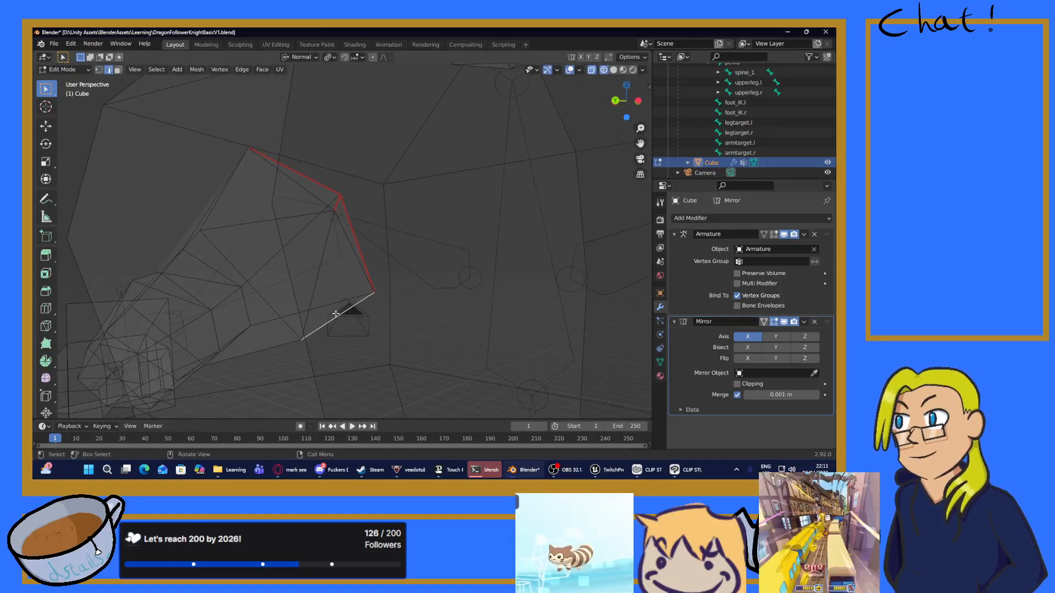
pyautogui.rightClick(304, 313)
pyautogui.click(305, 312)
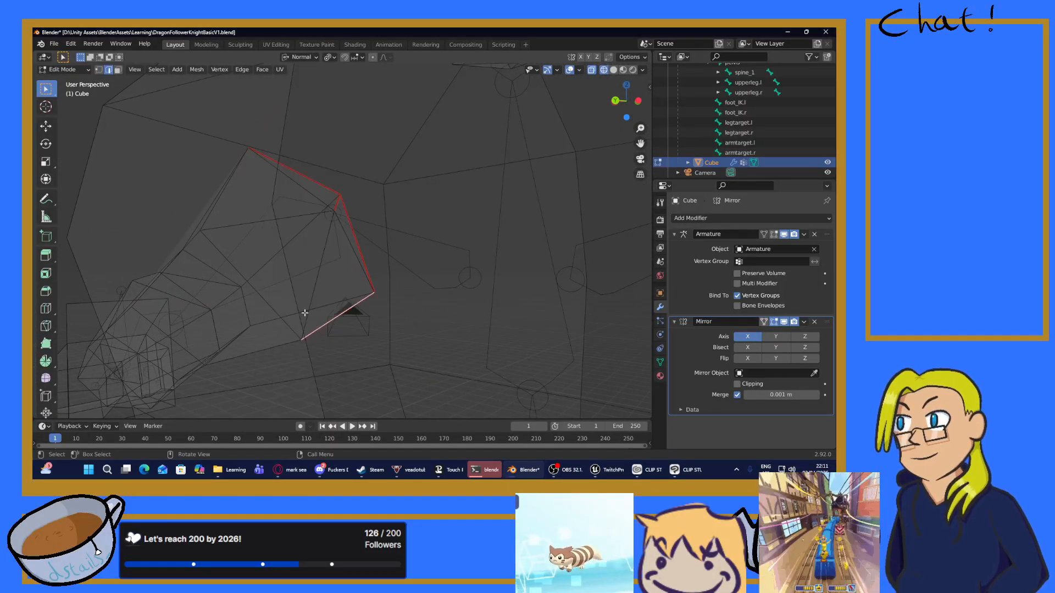
# Step: Mark the remaining two edges on the back of the shoulder loop as seams to close the ring
pyautogui.click(268, 302)
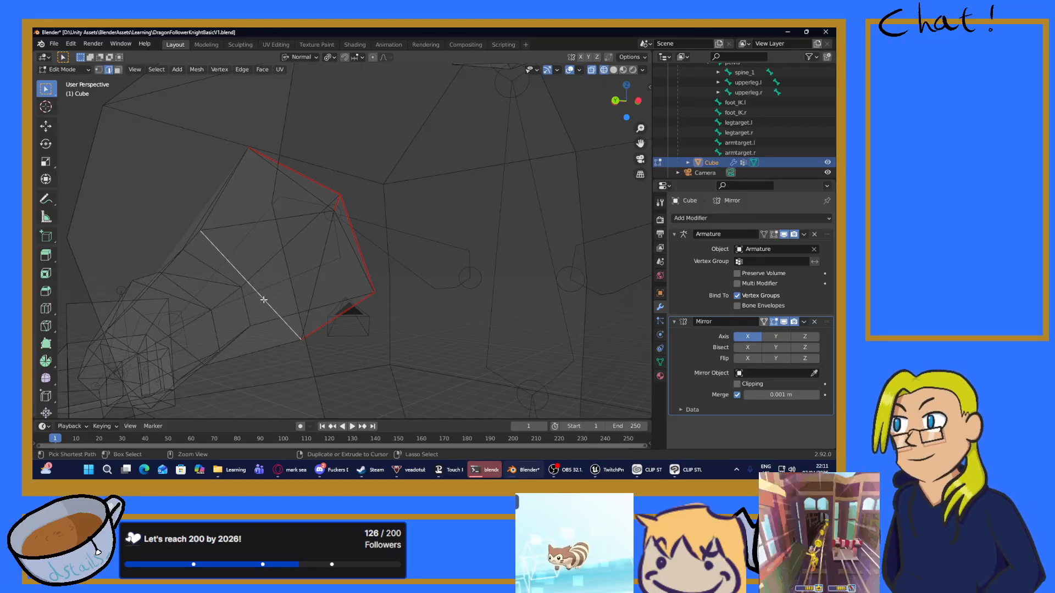
pyautogui.hotkey('ctrl', 'e')
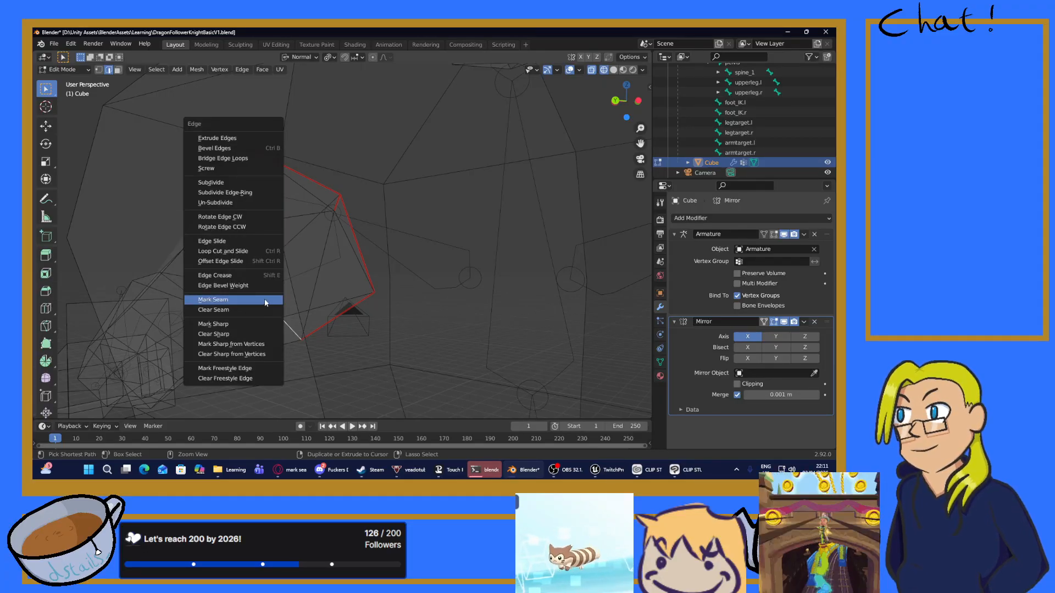
pyautogui.click(265, 303)
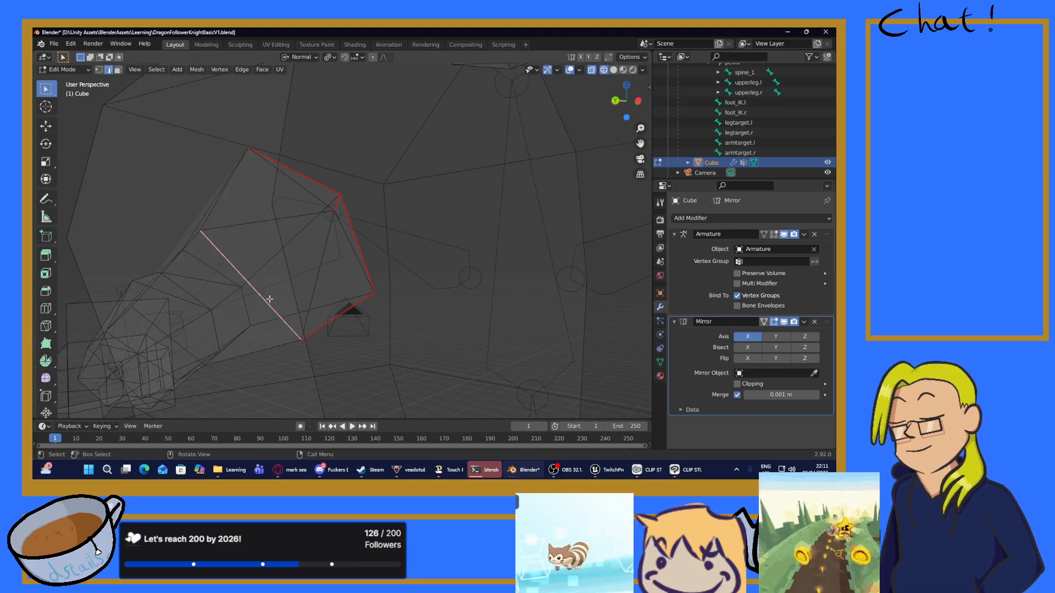
pyautogui.moveTo(226, 272); pyautogui.dragTo(233, 242, button='middle')
pyautogui.click(227, 241)
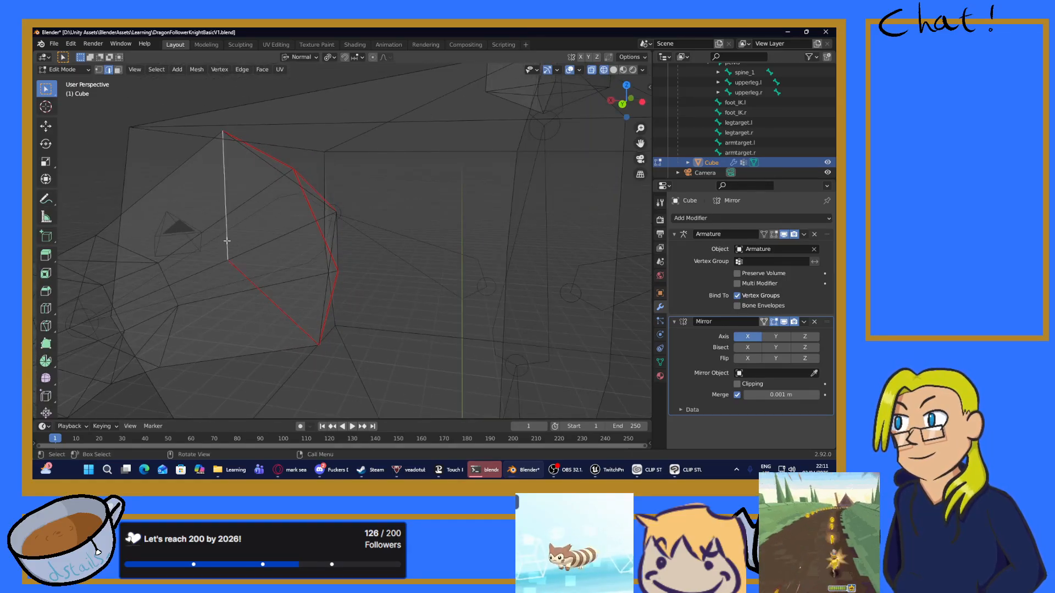
pyautogui.hotkey('ctrl', 'e')
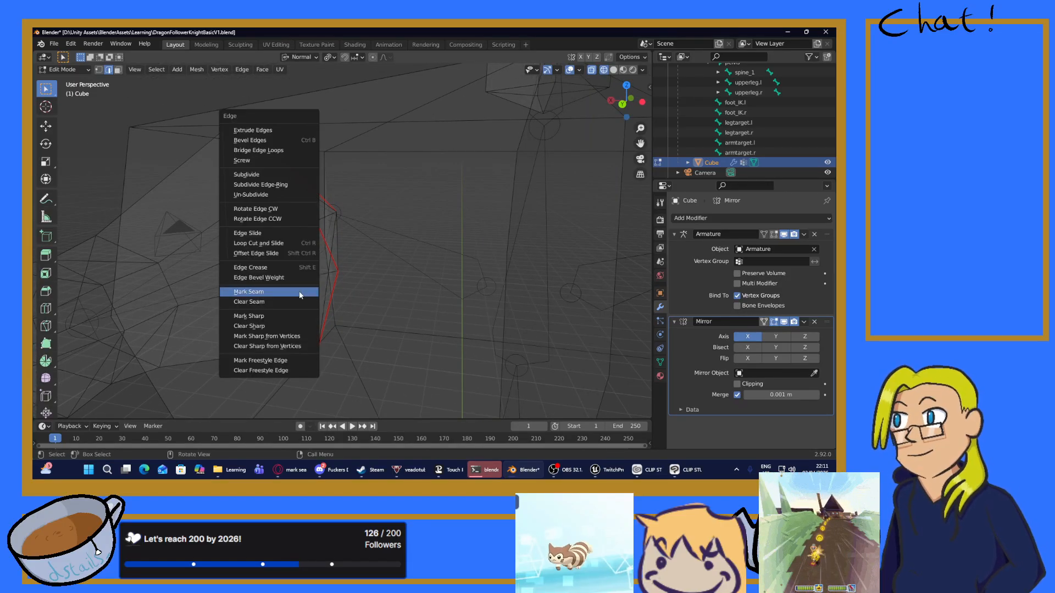
pyautogui.click(299, 291)
# Step: Mark the underside edge of the upper arm running from the armpit as a seam
pyautogui.moveTo(226, 280); pyautogui.dragTo(378, 219, button='middle')
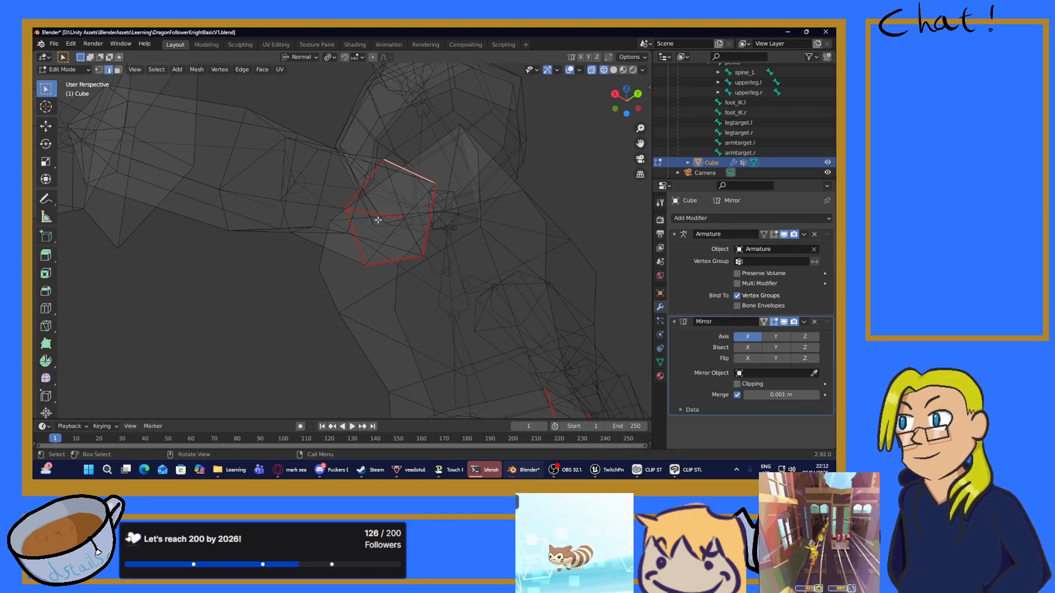
pyautogui.moveTo(378, 219)
pyautogui.mouseDown(button='middle')
pyautogui.moveTo(396, 275)
pyautogui.moveTo(399, 235)
pyautogui.moveTo(377, 236)
pyautogui.mouseUp(button='middle')
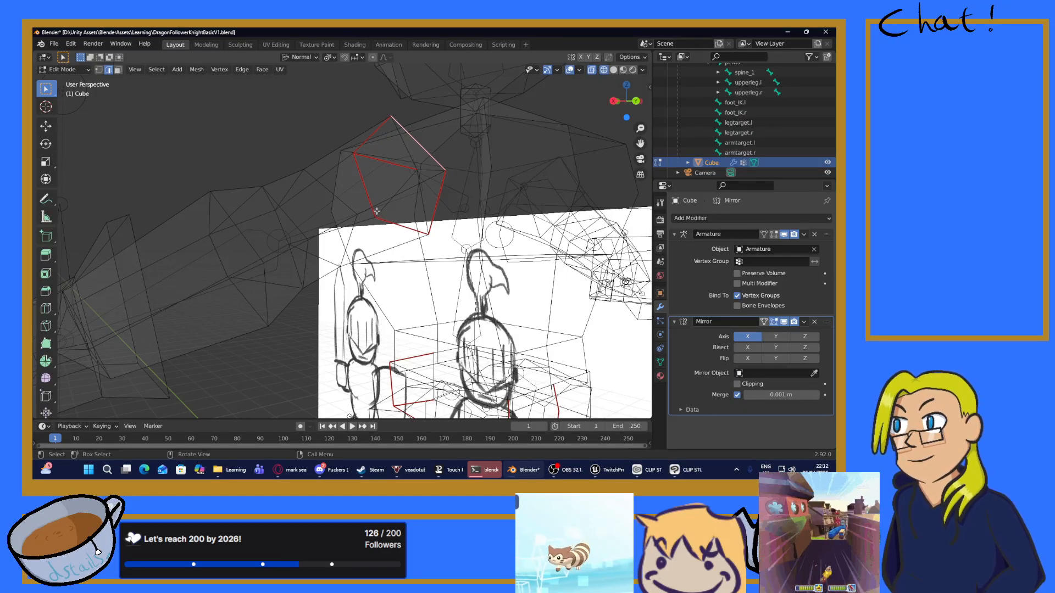
pyautogui.moveTo(373, 220); pyautogui.dragTo(356, 258, button='middle')
pyautogui.click(356, 259)
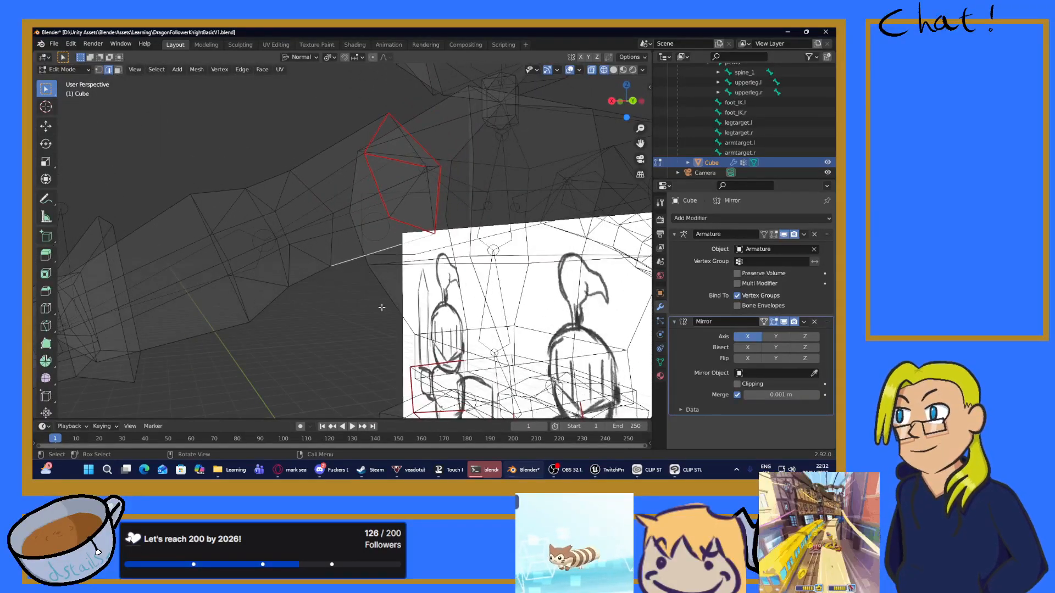
pyautogui.rightClick(377, 301)
pyautogui.click(357, 300)
pyautogui.moveTo(356, 298); pyautogui.dragTo(376, 284, button='middle')
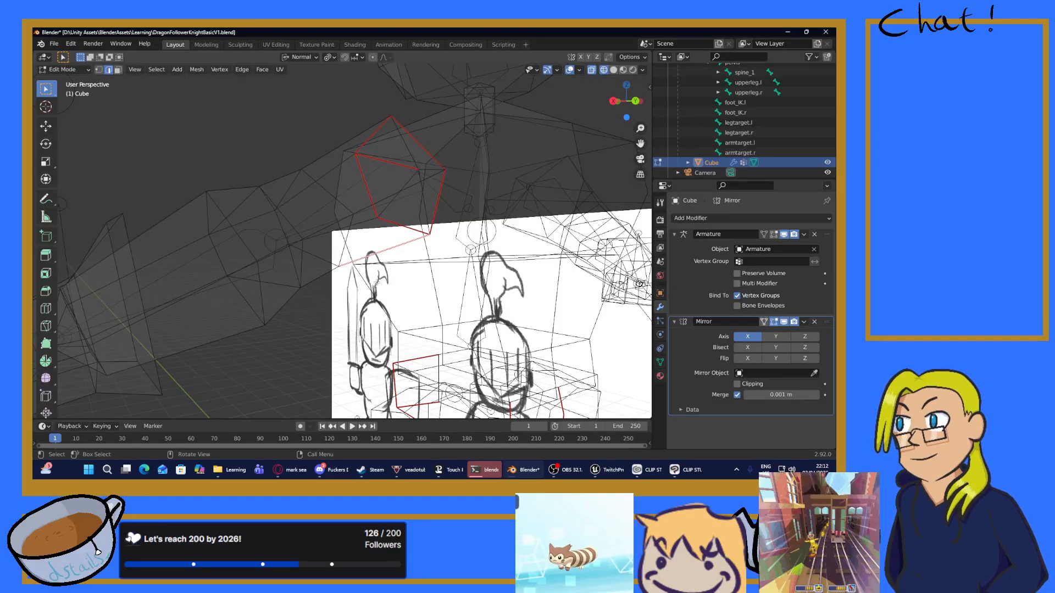
# Step: Extend the underarm seam along the next two underside edges across the elbow
pyautogui.moveTo(323, 264); pyautogui.dragTo(295, 257, button='middle')
pyautogui.click(282, 275)
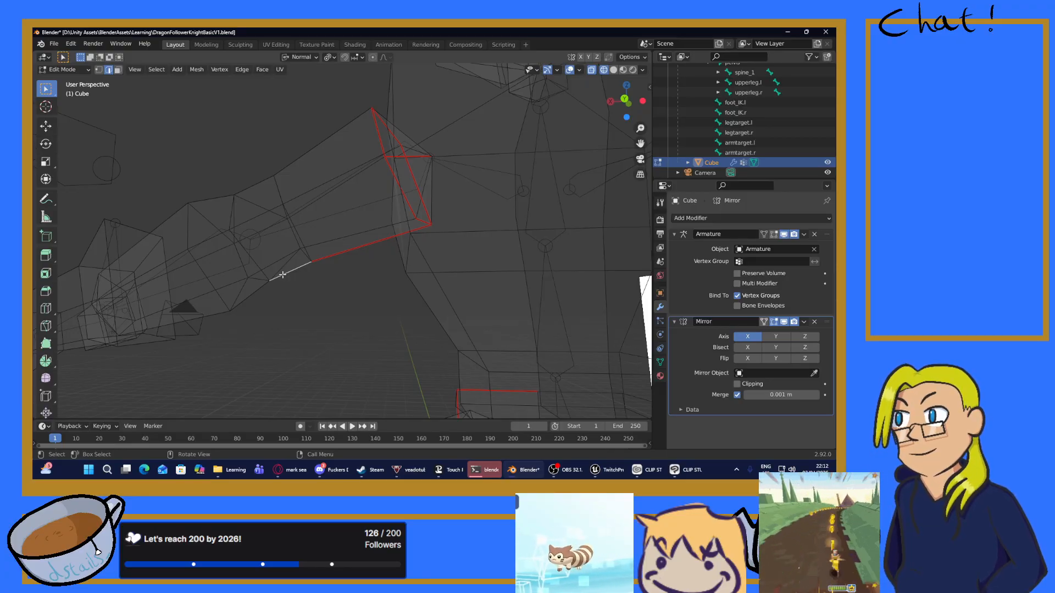
pyautogui.moveTo(282, 274)
pyautogui.mouseDown(button='middle')
pyautogui.moveTo(357, 268)
pyautogui.moveTo(295, 276)
pyautogui.mouseUp(button='middle')
pyautogui.hotkey('ctrl', 'e')
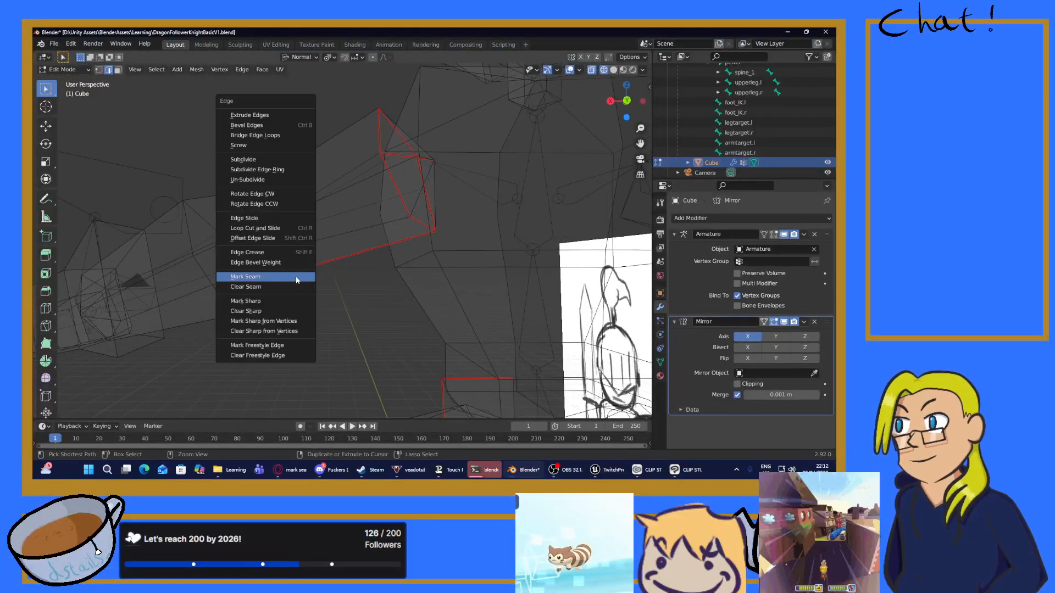
pyautogui.click(279, 278)
pyautogui.click(245, 306)
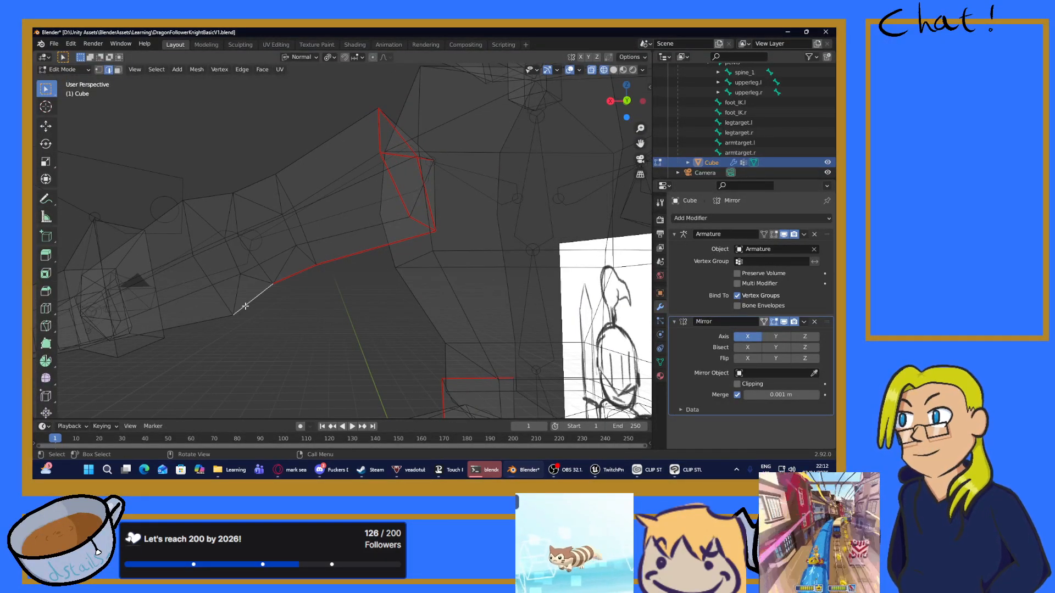
pyautogui.hotkey('ctrl', 'e')
pyautogui.click(243, 302)
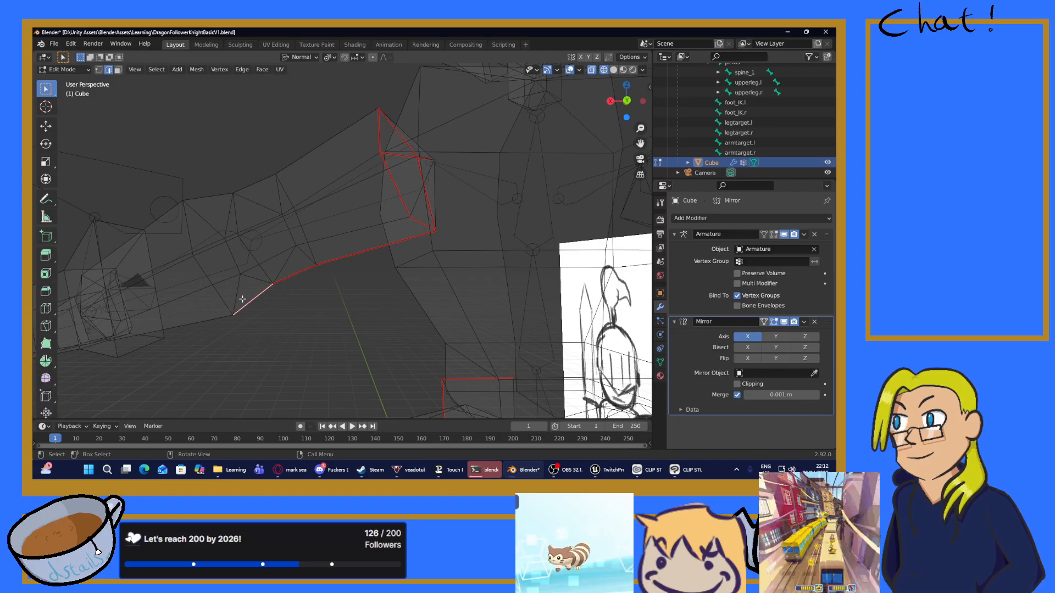
# Step: Mark the long underside edge of the forearm, from the elbow toward the wrist, as a seam
pyautogui.scroll(2, 209, 311)
pyautogui.keyDown('shift'); pyautogui.moveTo(209, 309); pyautogui.dragTo(420, 263, button='middle'); pyautogui.keyUp('shift')
pyautogui.click(361, 290)
pyautogui.hotkey('ctrl', 'e')
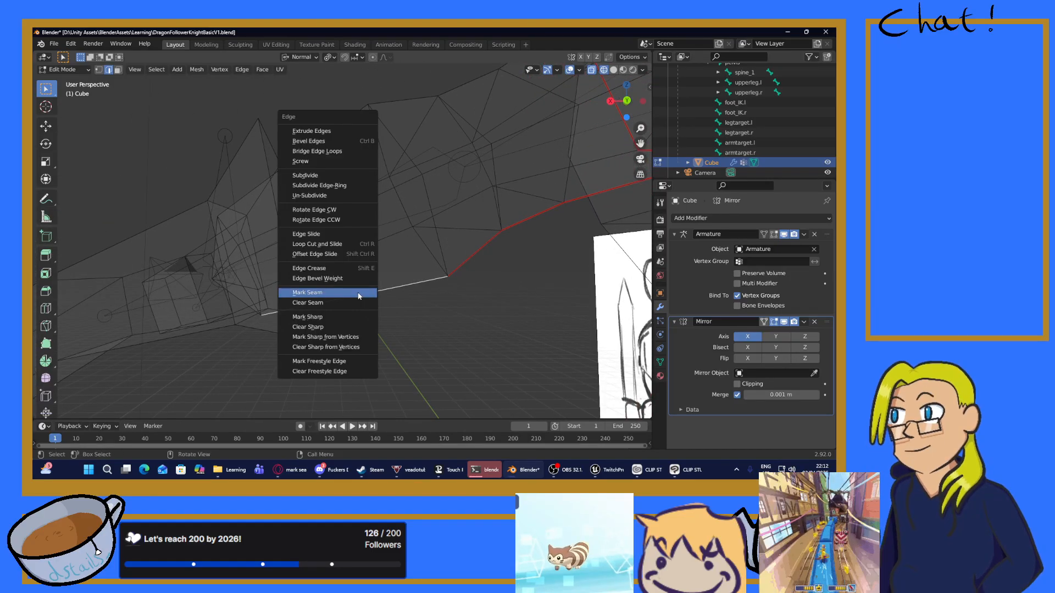
pyautogui.click(322, 294)
pyautogui.moveTo(328, 288); pyautogui.dragTo(240, 286, button='middle')
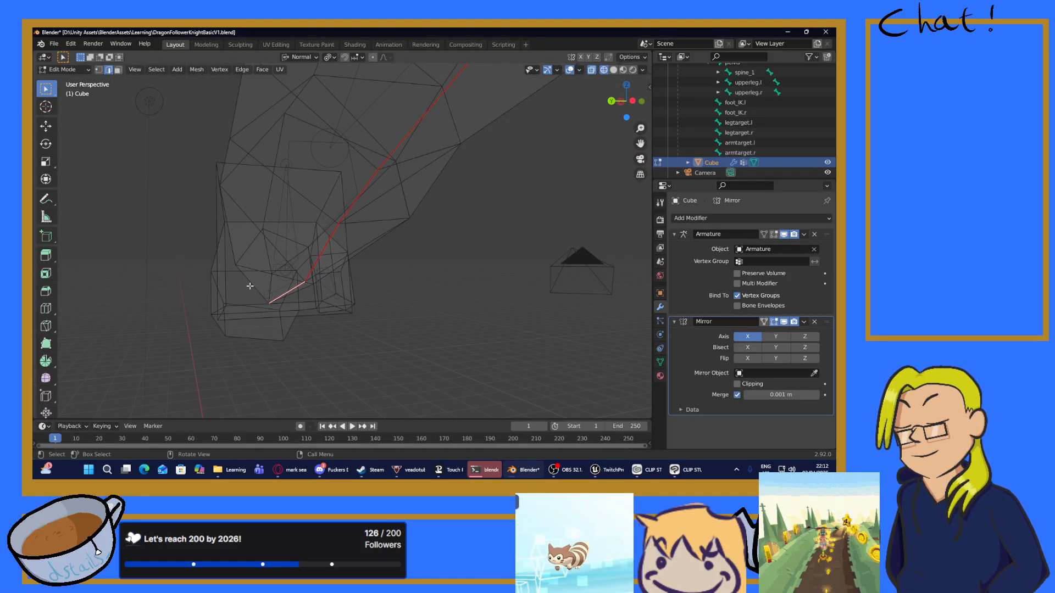
# Step: Mark the first three edges of the wrist loop as seams, starting from the end of the underarm seam
pyautogui.click(250, 285)
pyautogui.hotkey('ctrl', 'e')
pyautogui.click(246, 288)
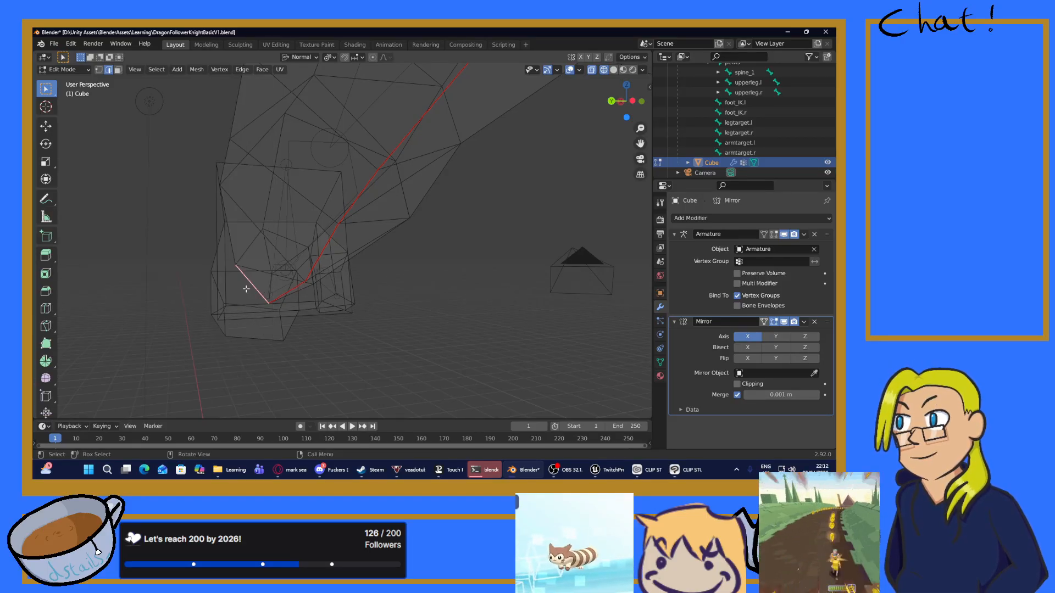
pyautogui.click(239, 251)
pyautogui.hotkey('ctrl', 'e')
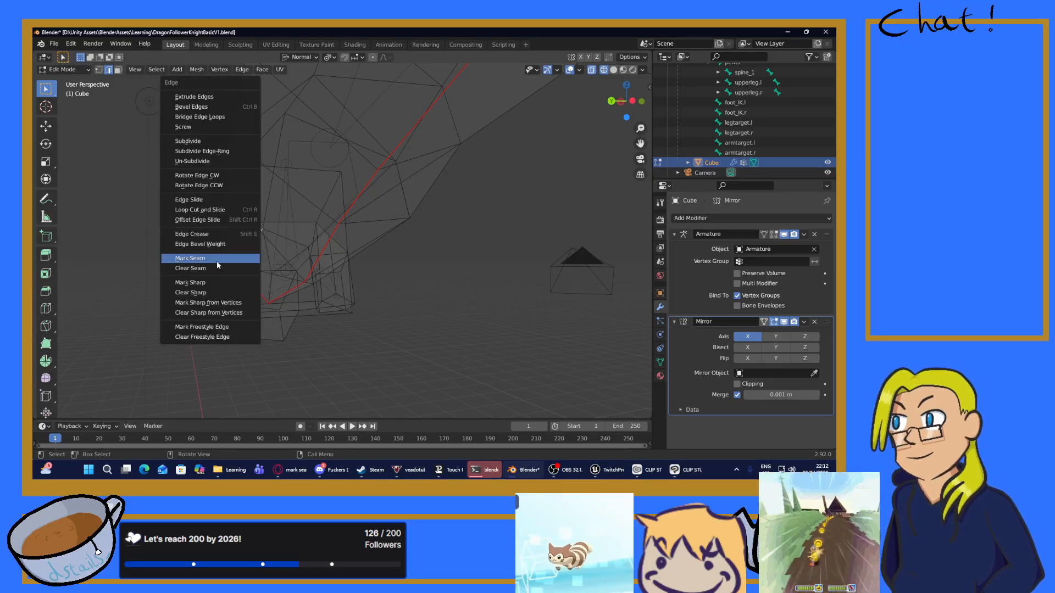
pyautogui.click(218, 264)
pyautogui.click(291, 237)
pyautogui.hotkey('ctrl', 'e')
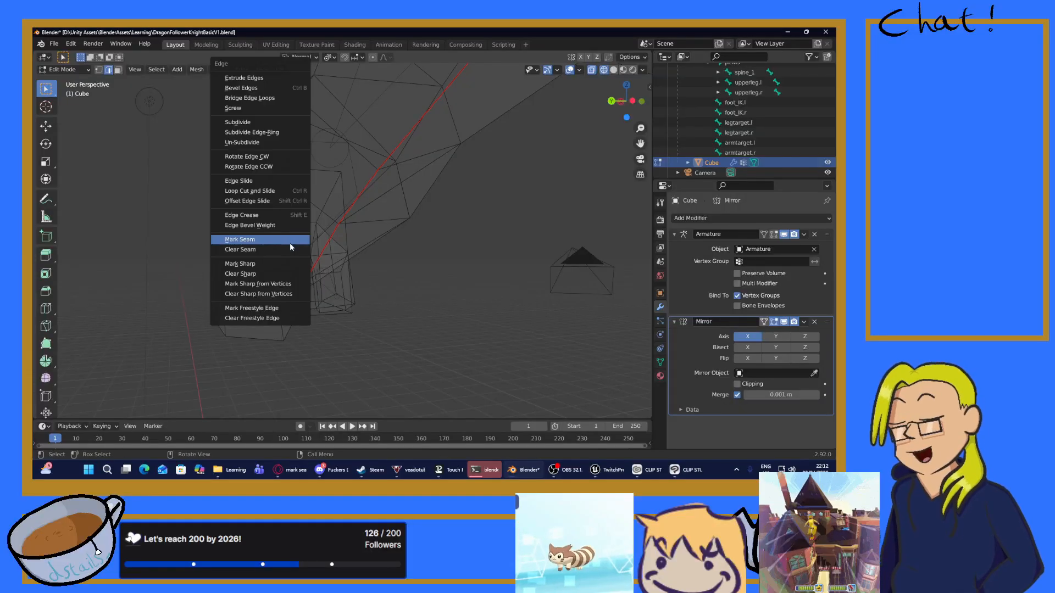
pyautogui.click(258, 240)
# Step: Mark the last two edges of the wrist loop as seams to close the ring, and save the file
pyautogui.moveTo(258, 244); pyautogui.dragTo(294, 261, button='middle')
pyautogui.moveTo(216, 289); pyautogui.dragTo(136, 270, button='middle')
pyautogui.rightClick(137, 268)
pyautogui.click(107, 271)
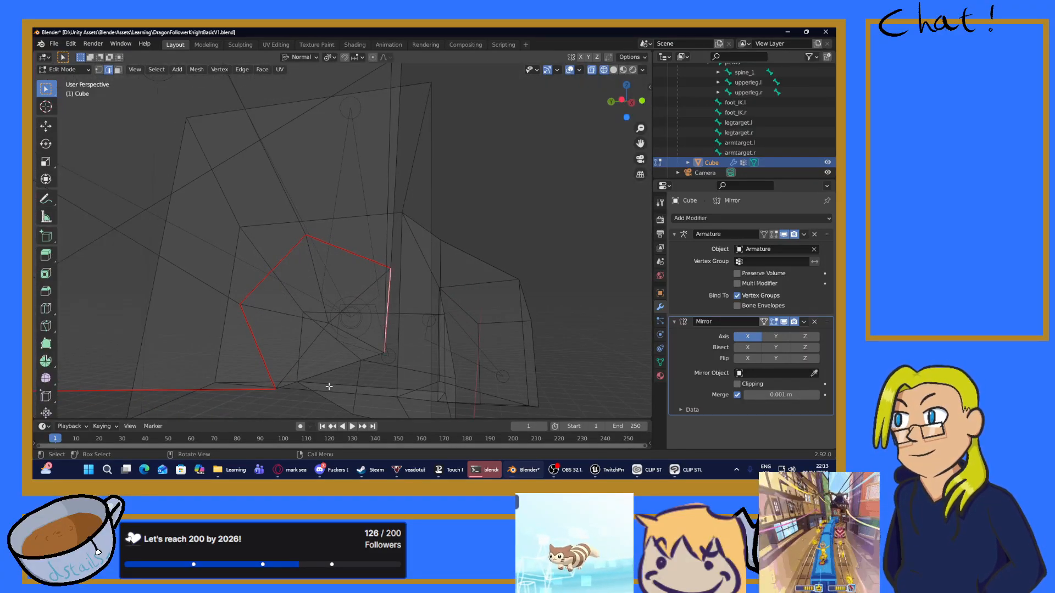
pyautogui.click(310, 377)
pyautogui.rightClick(299, 371)
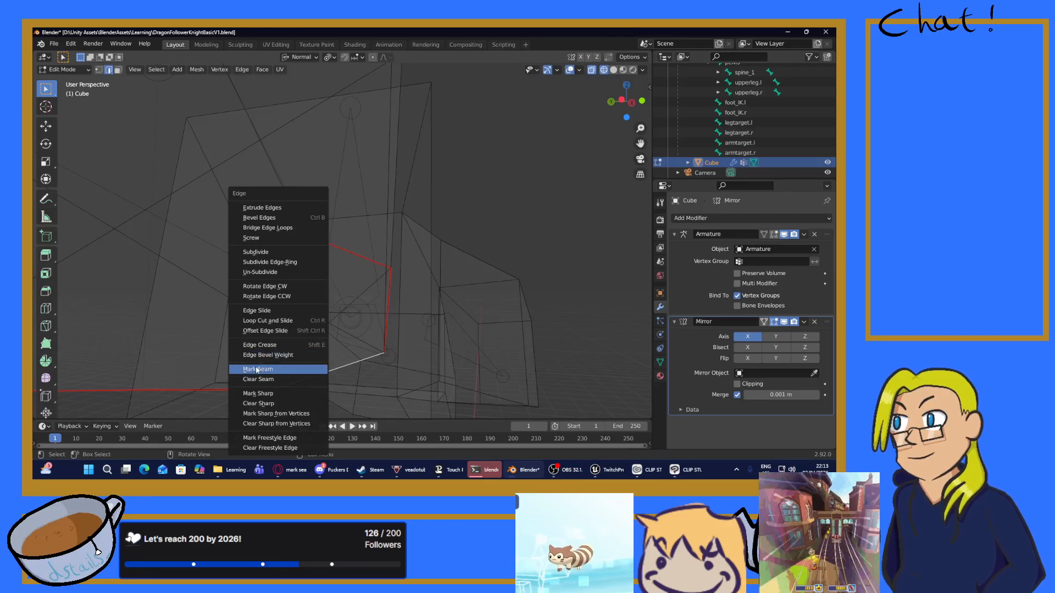
pyautogui.click(275, 369)
pyautogui.moveTo(305, 341)
pyautogui.mouseDown(button='middle')
pyautogui.moveTo(123, 320)
pyautogui.moveTo(295, 287)
pyautogui.moveTo(270, 282)
pyautogui.mouseUp(button='middle')
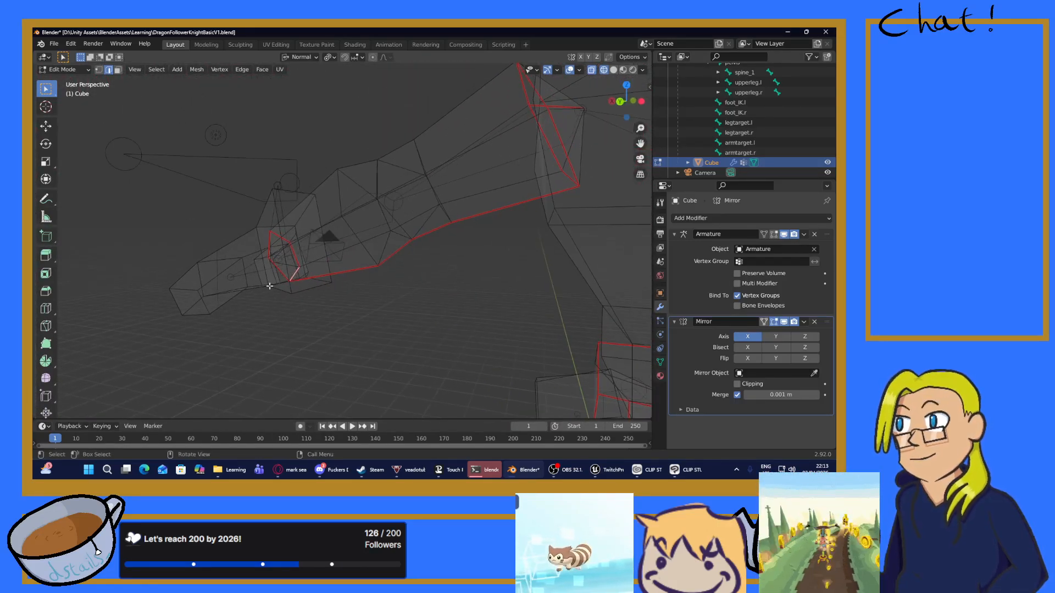
pyautogui.hotkey('ctrl', 's')
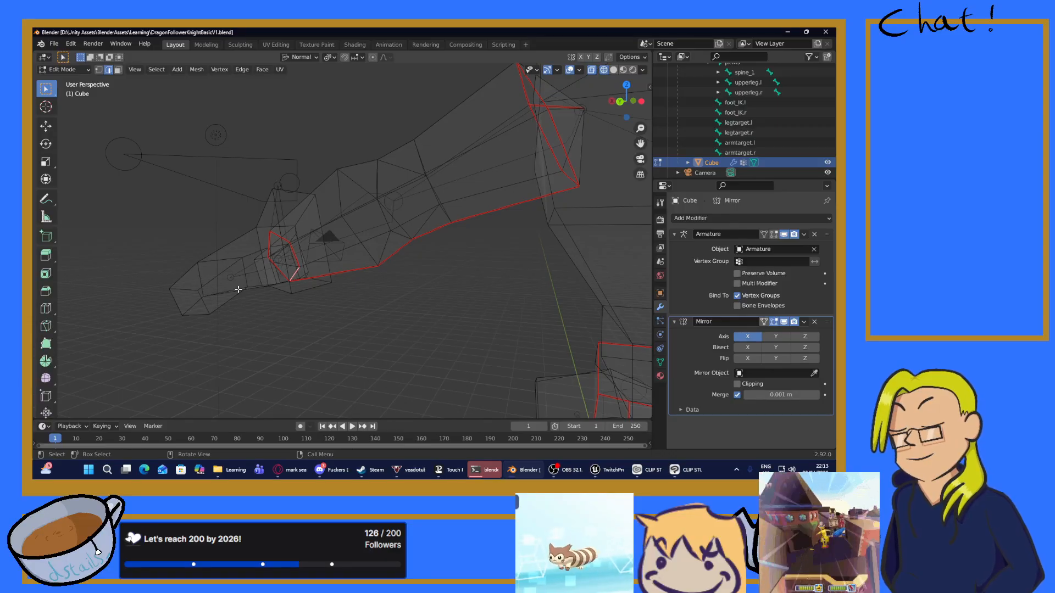
# Step: Mark two edges of the loop around the forearm just below the elbow as seams
pyautogui.moveTo(245, 290)
pyautogui.mouseDown(button='middle')
pyautogui.moveTo(536, 273)
pyautogui.moveTo(406, 271)
pyautogui.mouseUp(button='middle')
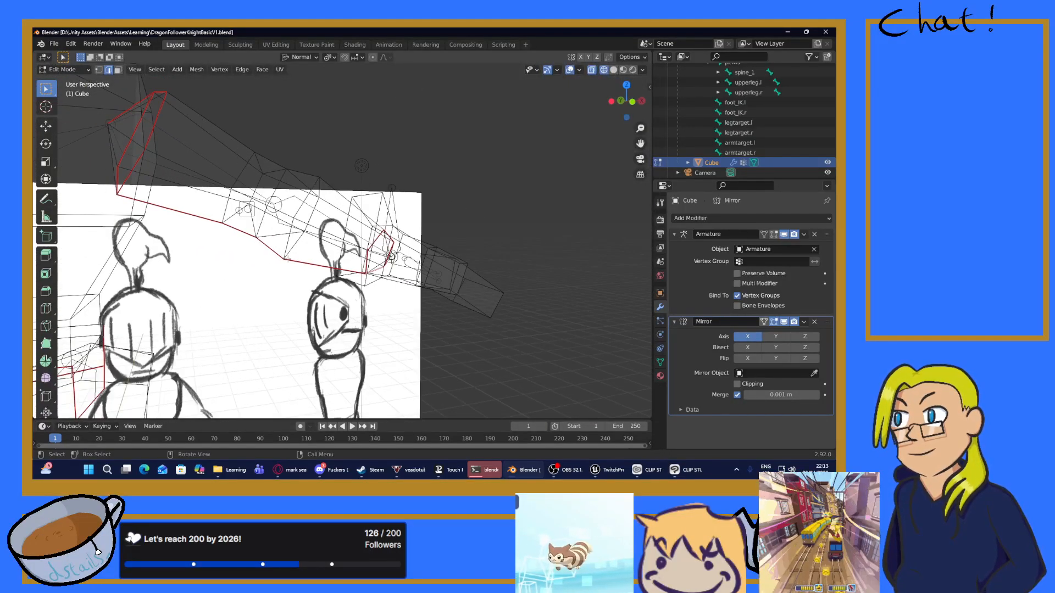
pyautogui.scroll(1, 286, 259)
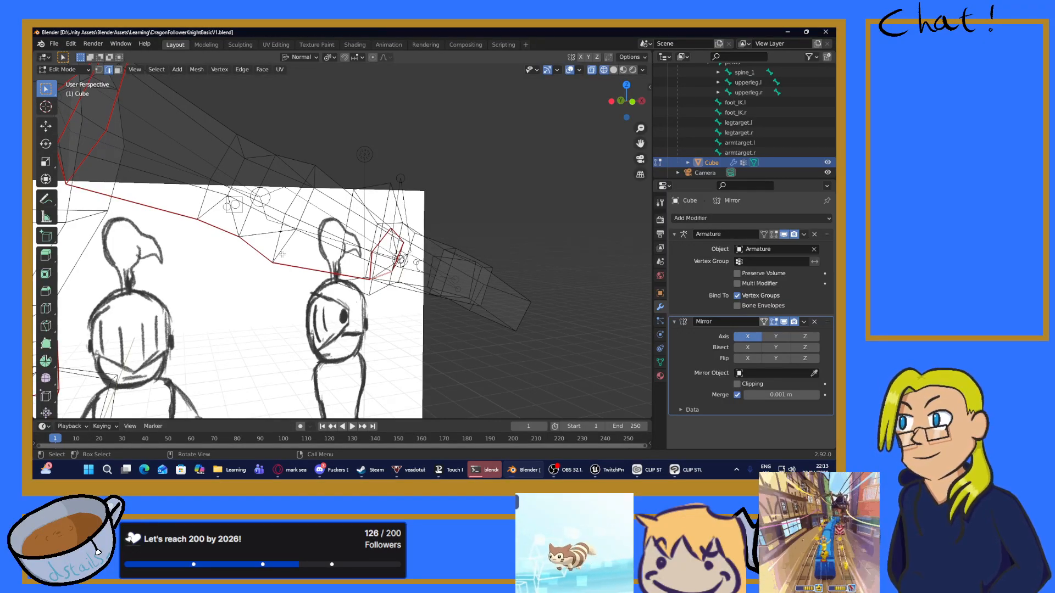
pyautogui.click(283, 255)
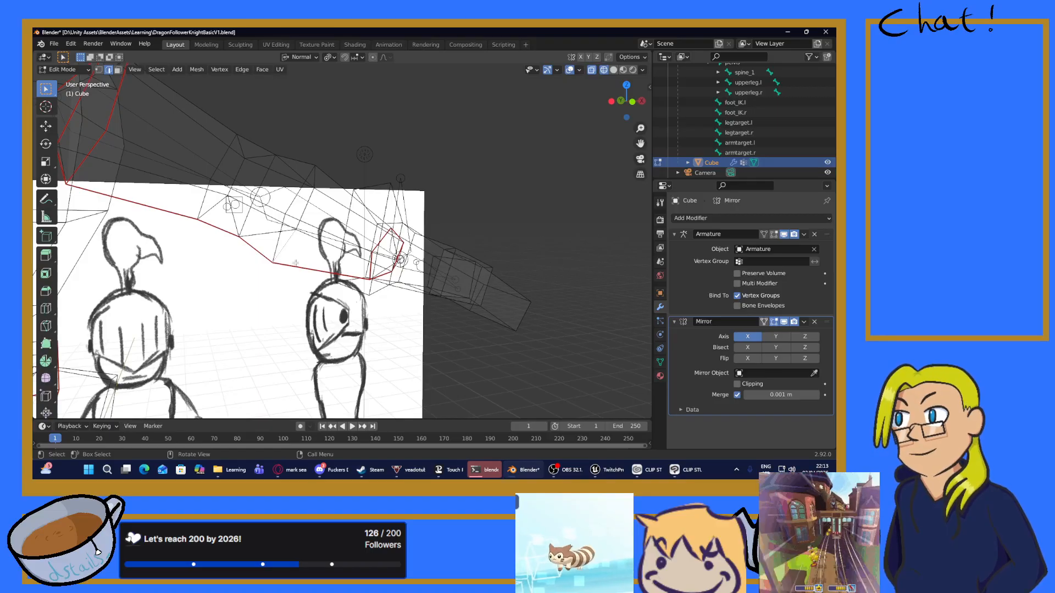
pyautogui.hotkey('ctrl', 'e')
pyautogui.click(296, 262)
pyautogui.moveTo(308, 255); pyautogui.dragTo(312, 194, button='middle')
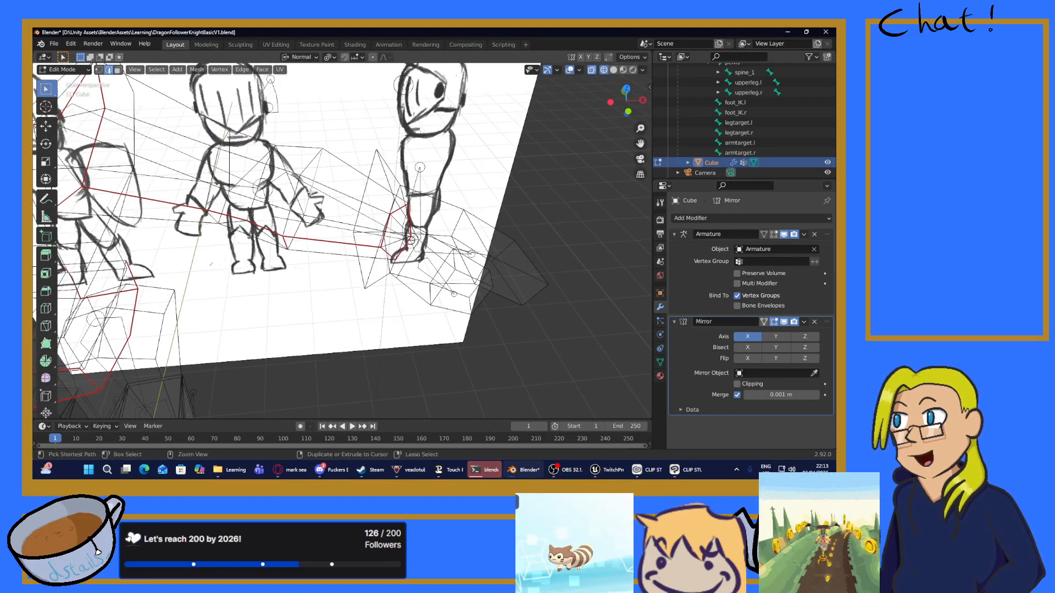
pyautogui.hotkey('ctrl', 'e')
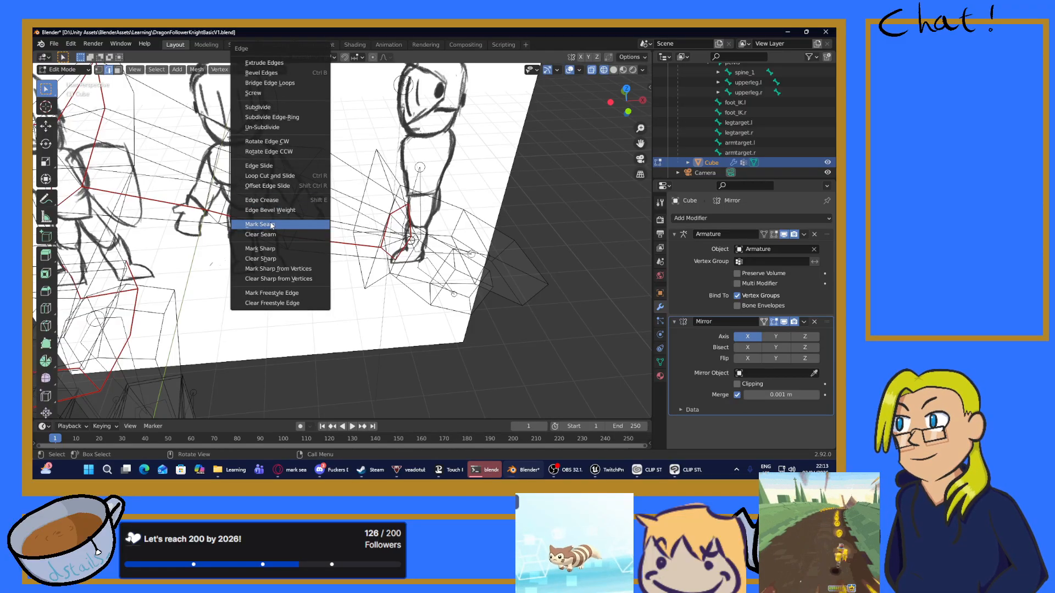
pyautogui.click(273, 225)
# Step: Mark two further edges of the forearm loop as seams, reaching back to the underarm seam, and save the file
pyautogui.moveTo(384, 186); pyautogui.dragTo(321, 209, button='middle')
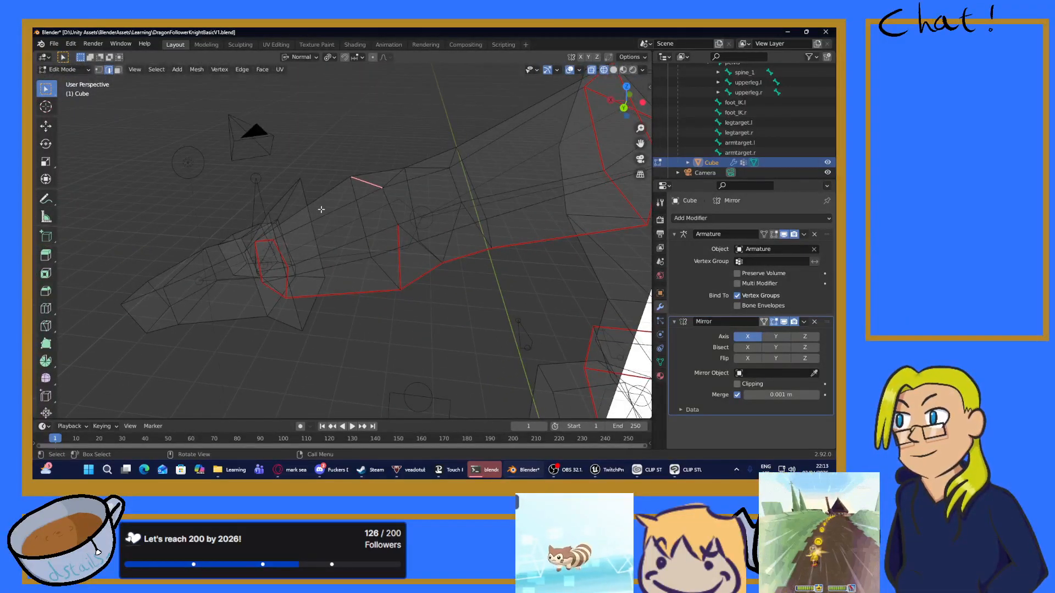
pyautogui.click(360, 217)
pyautogui.hotkey('ctrl', 'e')
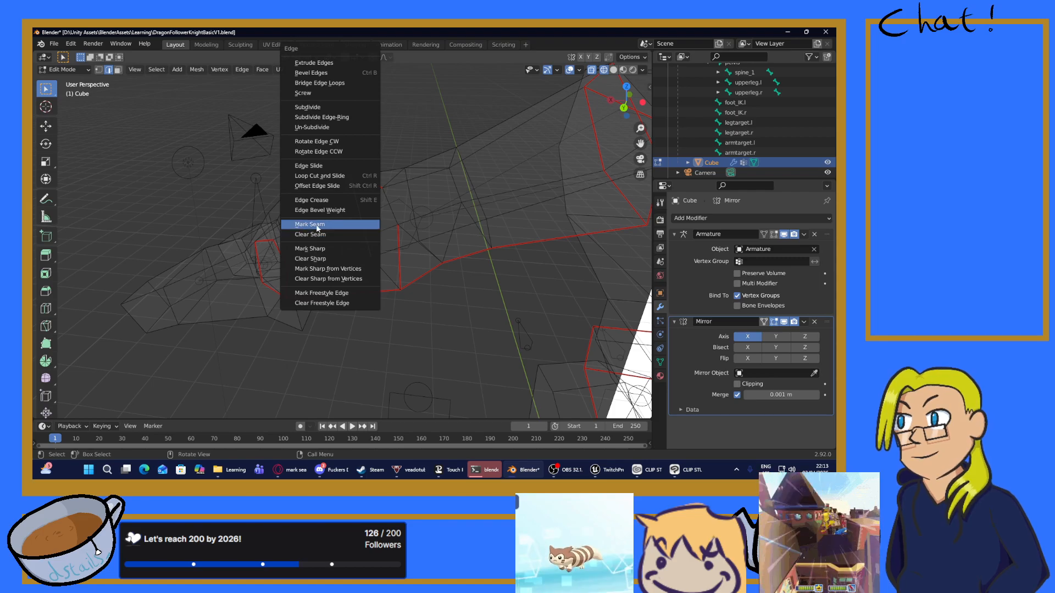
pyautogui.click(318, 226)
pyautogui.moveTo(398, 271); pyautogui.dragTo(352, 247, button='middle')
pyautogui.click(351, 246)
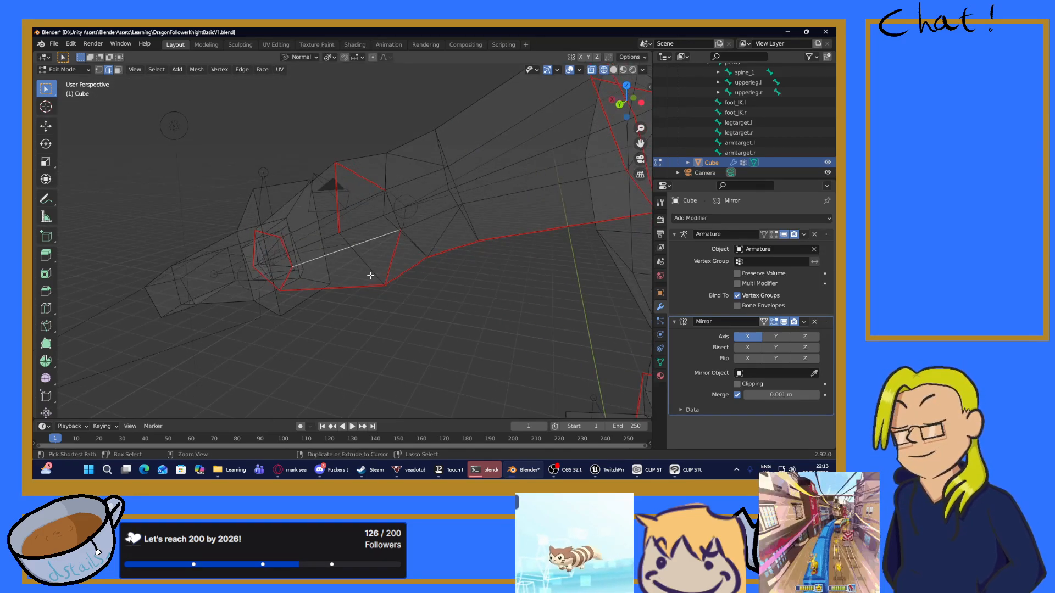
pyautogui.hotkey('ctrl', 'e')
pyautogui.click(345, 259)
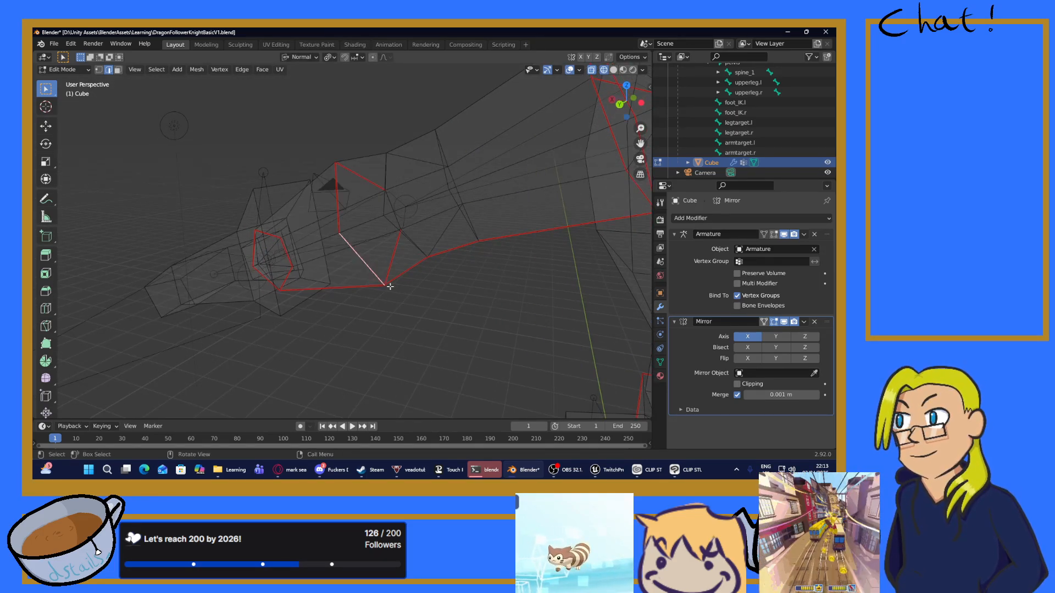
pyautogui.moveTo(345, 259)
pyautogui.mouseDown(button='middle')
pyautogui.moveTo(395, 276)
pyautogui.moveTo(299, 247)
pyautogui.moveTo(307, 291)
pyautogui.moveTo(361, 261)
pyautogui.moveTo(485, 291)
pyautogui.moveTo(621, 162)
pyautogui.moveTo(412, 275)
pyautogui.moveTo(483, 264)
pyautogui.moveTo(381, 273)
pyautogui.moveTo(326, 295)
pyautogui.mouseUp(button='middle')
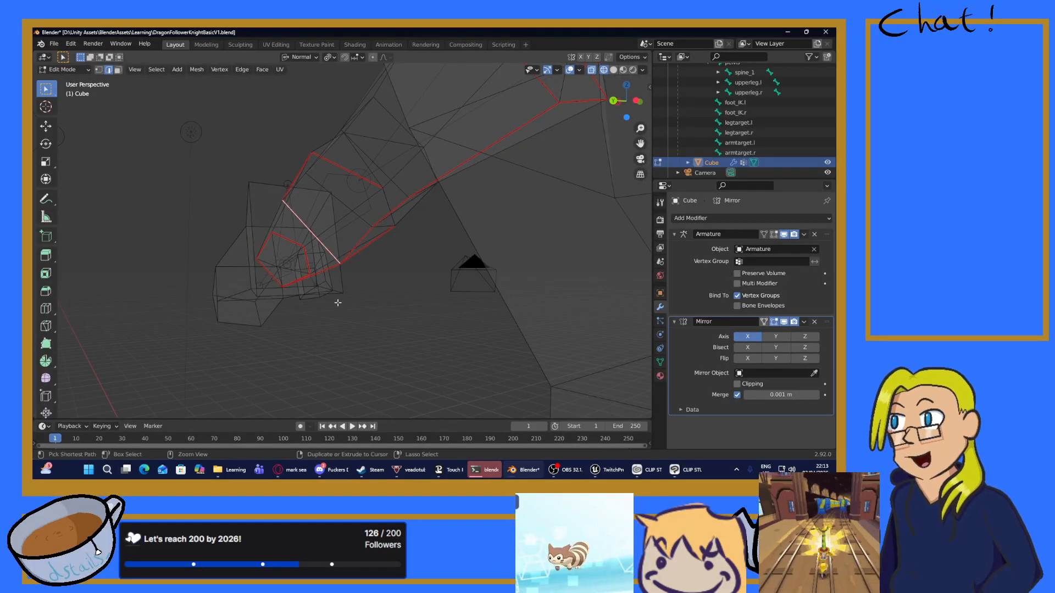
pyautogui.hotkey('ctrl', 's')
# Step: Open the recent file RatPlatV2.blend as a seam reference
pyautogui.click(54, 43)
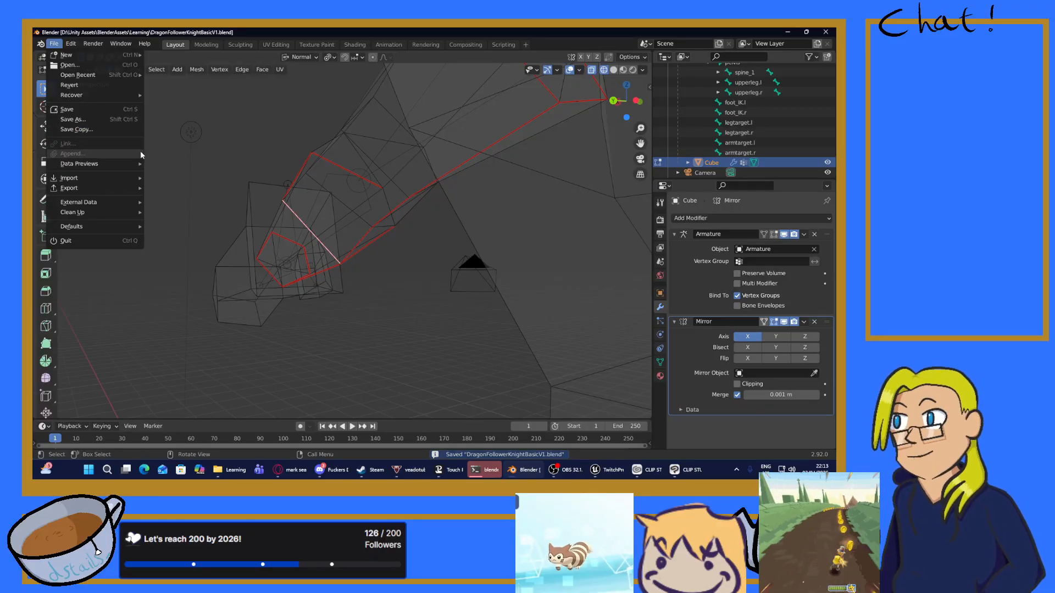
pyautogui.click(54, 43)
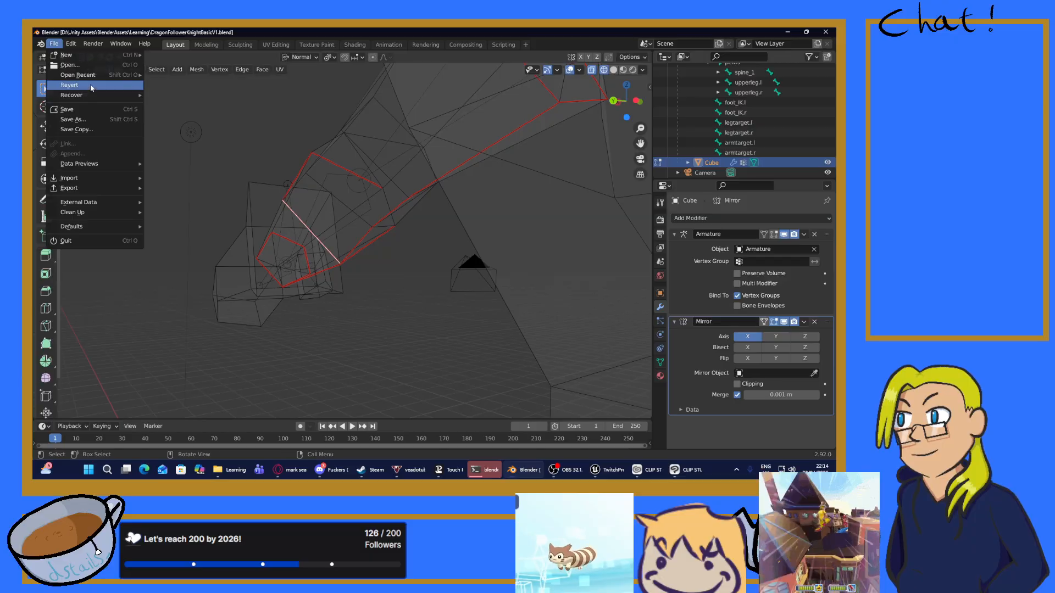
pyautogui.moveTo(90, 76)
pyautogui.click(180, 85)
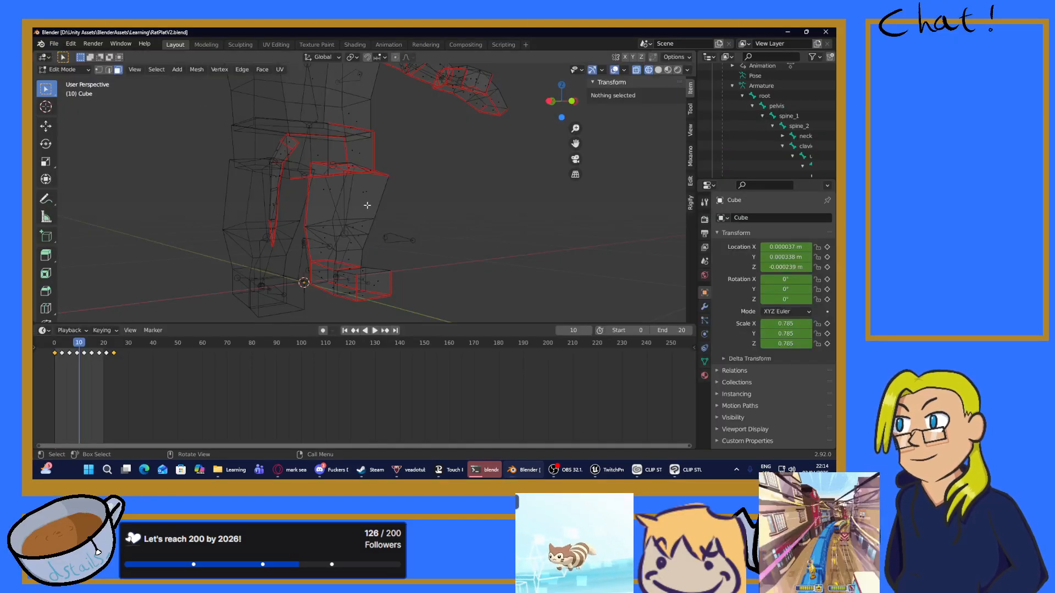
# Step: Examine how the UV seams are laid out on the rat character's arm, hand, head and torso
pyautogui.moveTo(417, 159); pyautogui.dragTo(444, 130, button='middle')
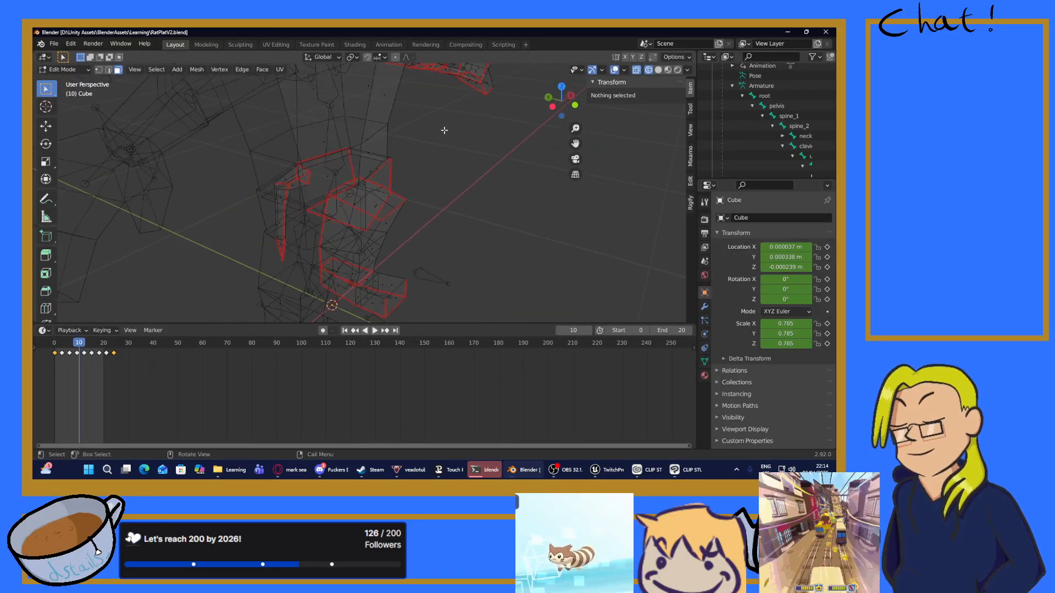
pyautogui.scroll(6, 444, 130)
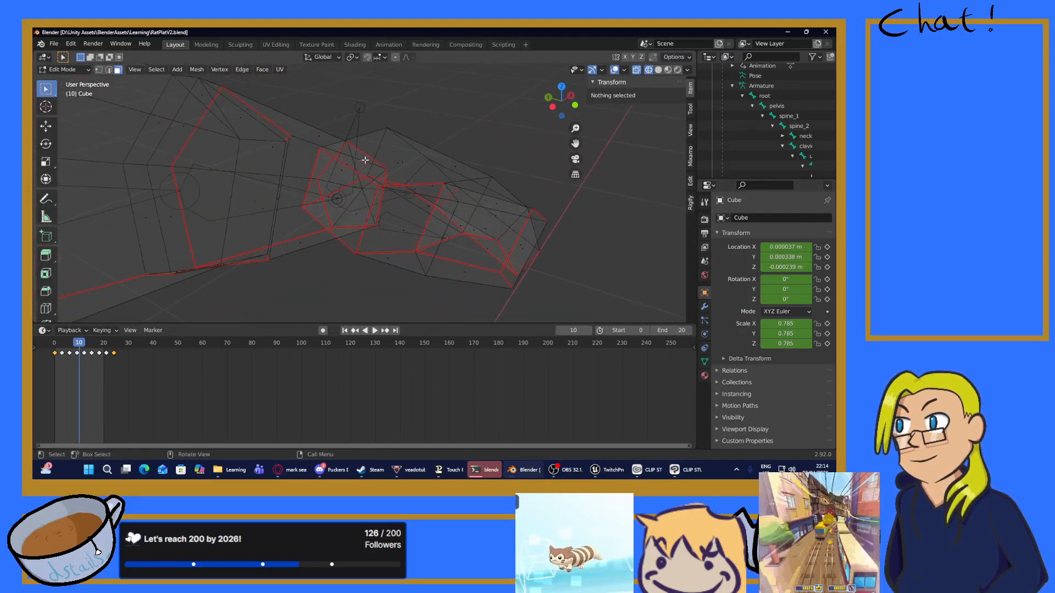
pyautogui.moveTo(365, 160); pyautogui.dragTo(415, 194, button='middle')
pyautogui.moveTo(445, 206); pyautogui.dragTo(327, 118, button='middle')
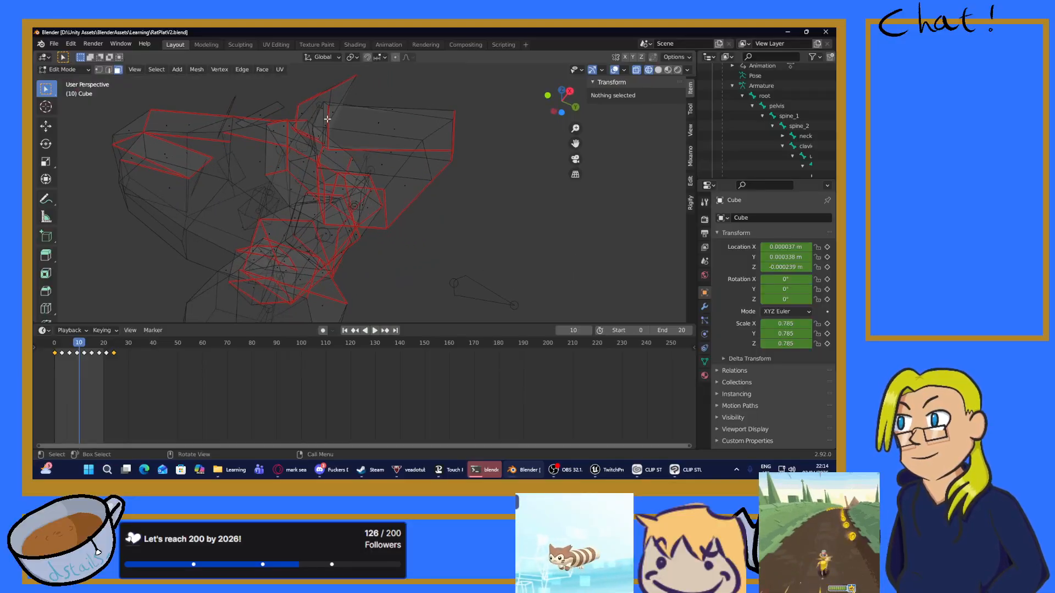
pyautogui.moveTo(365, 157); pyautogui.dragTo(262, 100, button='middle')
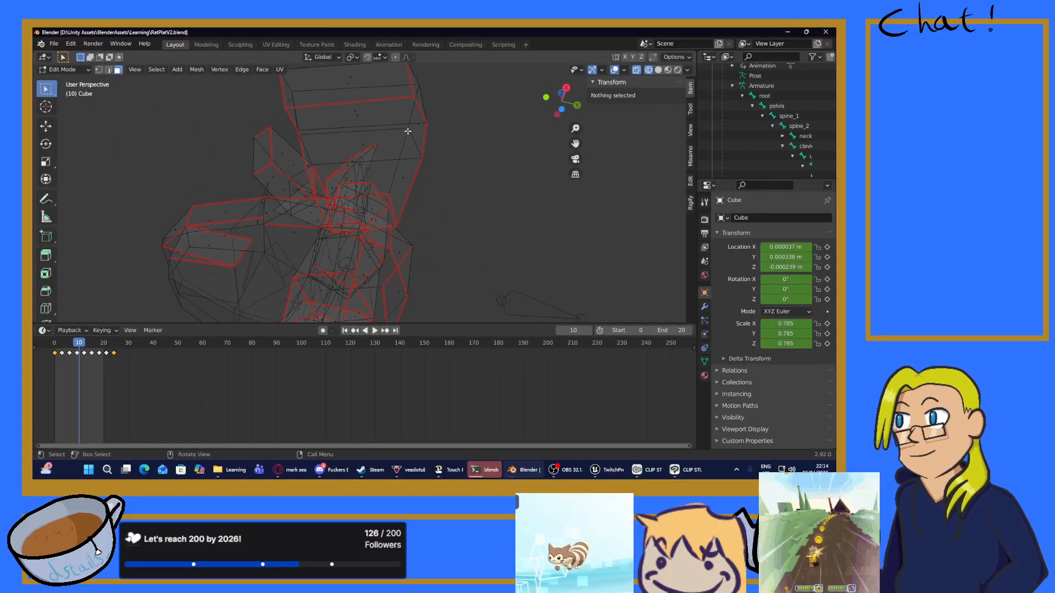
pyautogui.moveTo(407, 131); pyautogui.dragTo(389, 217, button='middle')
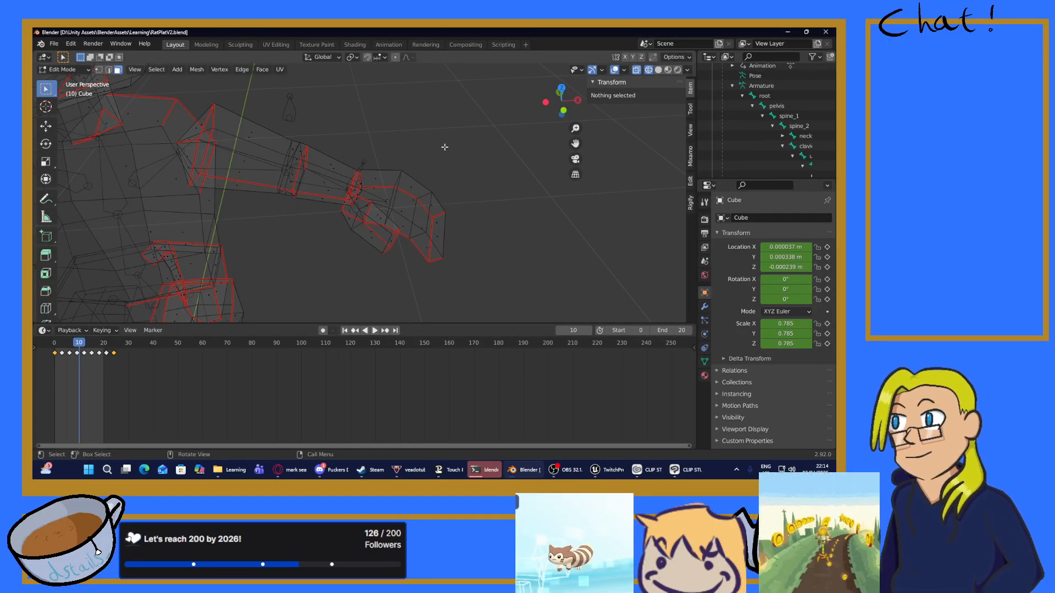
pyautogui.moveTo(442, 147); pyautogui.dragTo(106, 141, button='middle')
# Step: Reopen the recent knight file DragonFollowerKnightBasicV1.blend
pyautogui.click(53, 44)
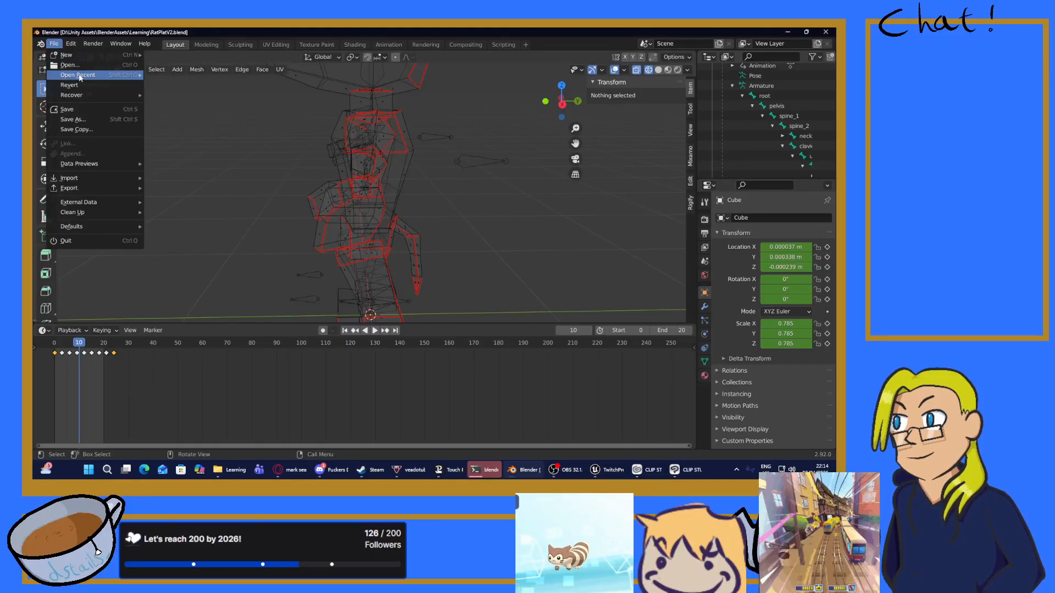
pyautogui.moveTo(83, 76)
pyautogui.click(181, 85)
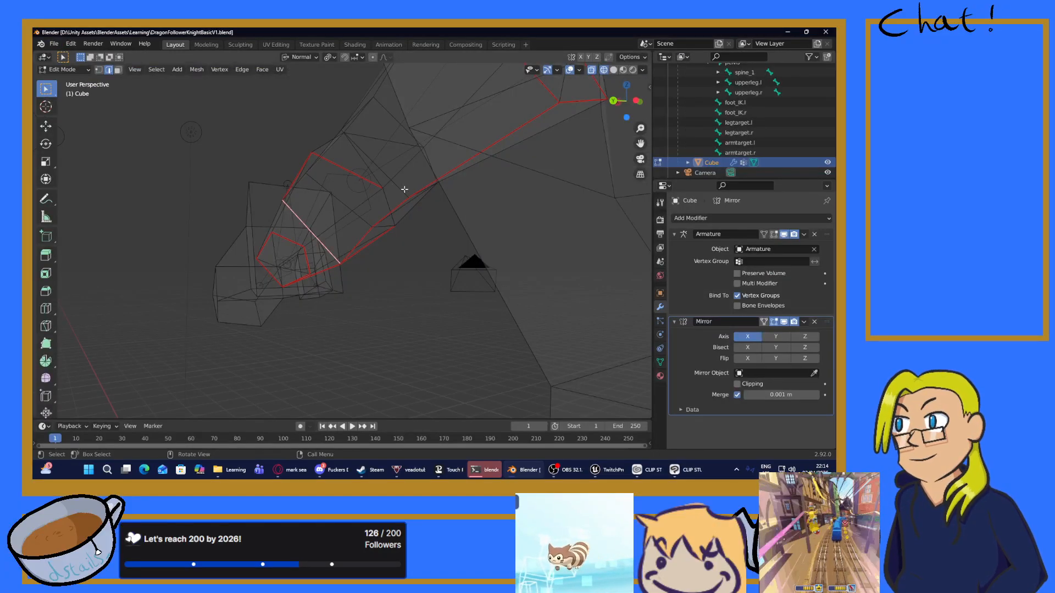
# Step: Mark an edge at the top of the knight's torso near the shoulder ring as a seam
pyautogui.moveTo(403, 189); pyautogui.dragTo(531, 205, button='middle')
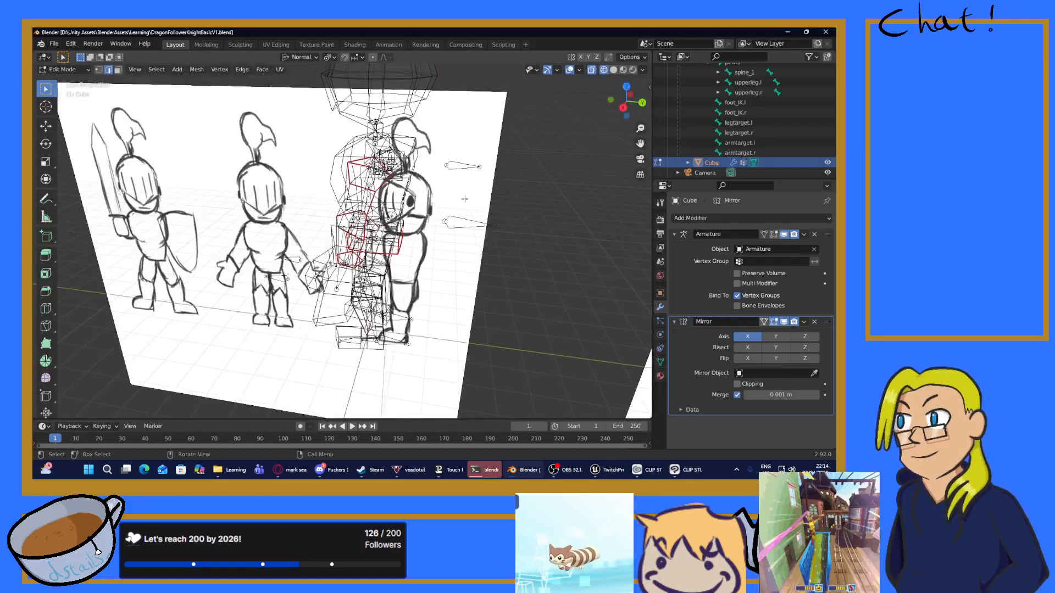
pyautogui.scroll(2, 417, 183)
pyautogui.keyDown('shift'); pyautogui.moveTo(350, 129); pyautogui.dragTo(379, 165, button='middle'); pyautogui.keyUp('shift')
pyautogui.scroll(3, 336, 171)
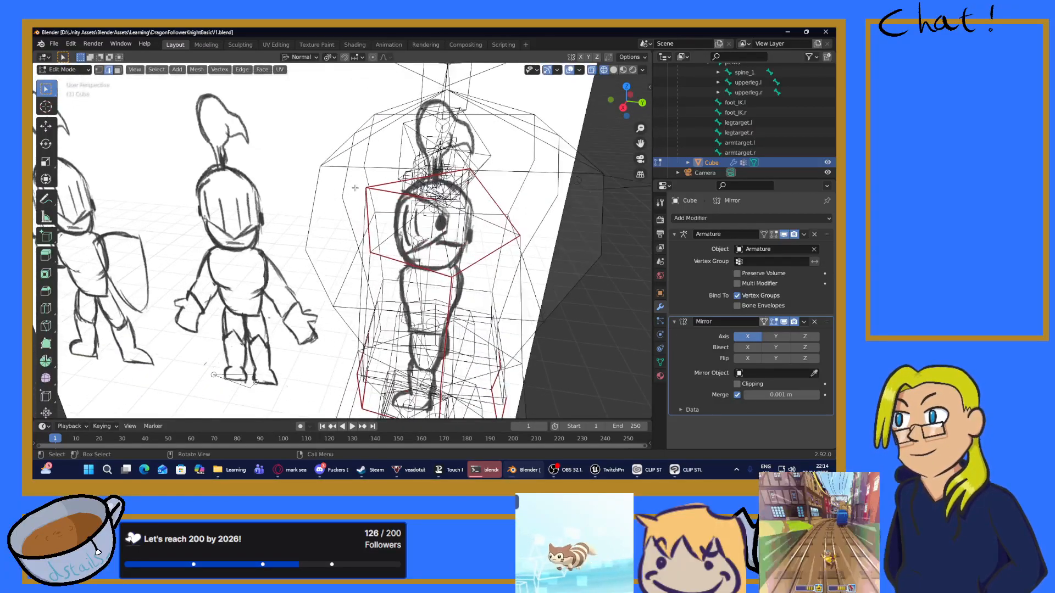
pyautogui.hotkey('ctrl', 'e')
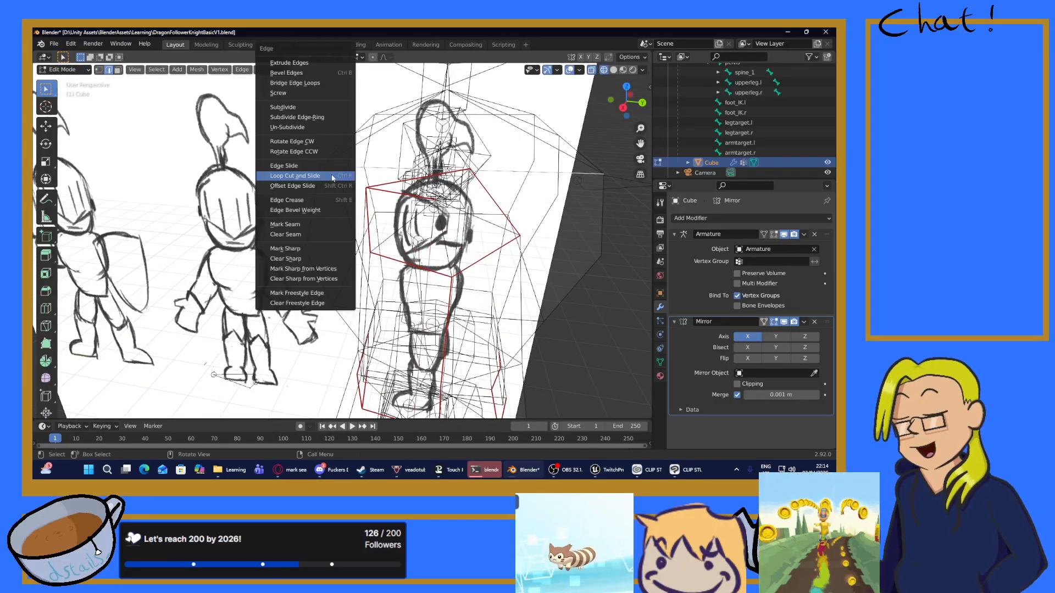
pyautogui.click(300, 227)
# Step: Extend the upper torso seam along the adjoining edge that runs downward from its end
pyautogui.keyDown('shift'); pyautogui.moveTo(508, 254); pyautogui.dragTo(476, 245, button='middle'); pyautogui.keyUp('shift')
pyautogui.moveTo(559, 176); pyautogui.dragTo(560, 91, button='middle')
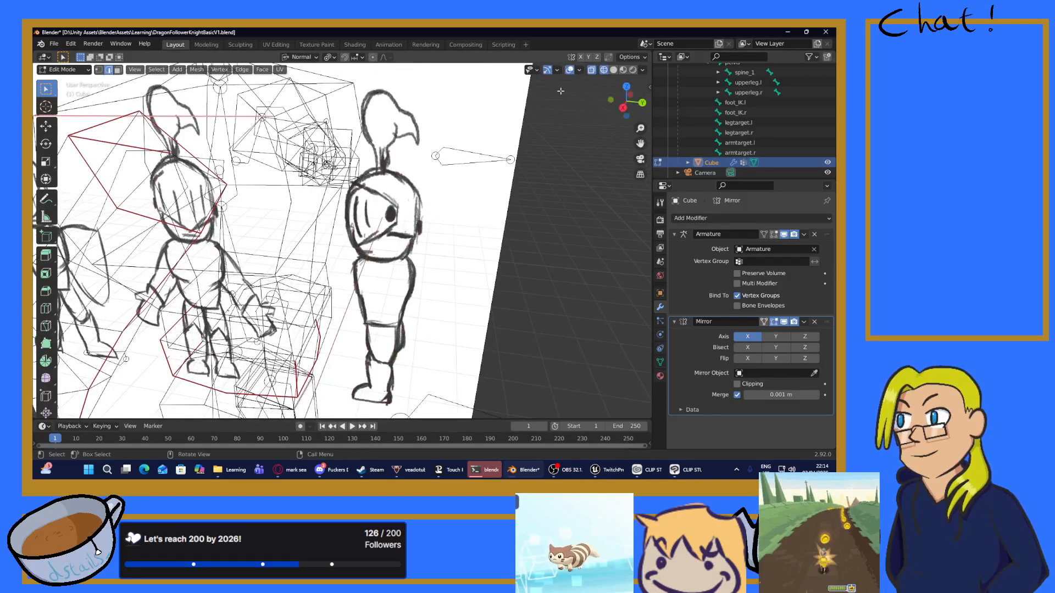
pyautogui.click(288, 191)
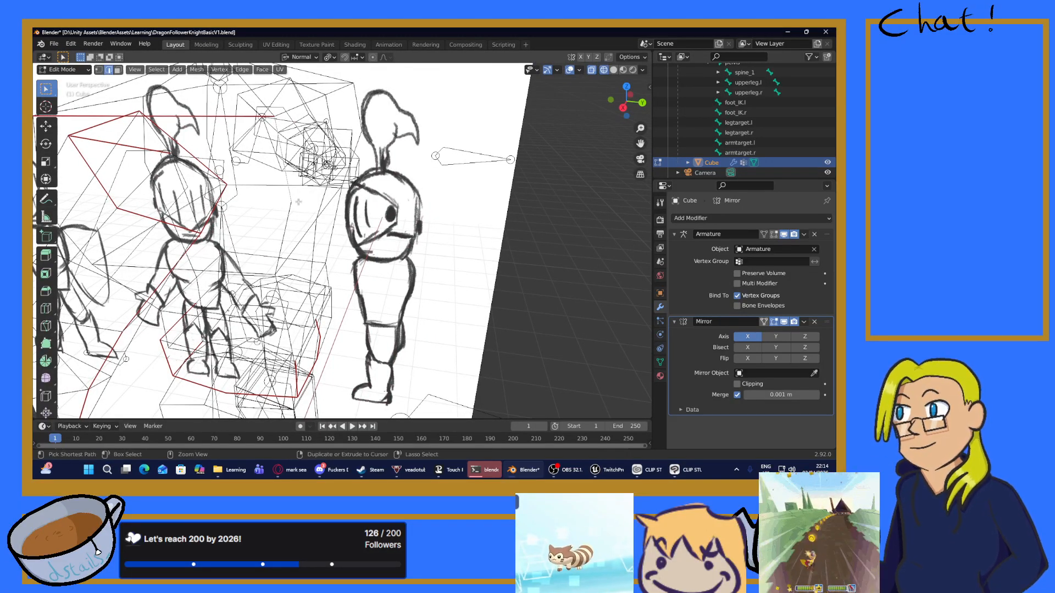
pyautogui.hotkey('ctrl', 'e')
pyautogui.press('Escape')
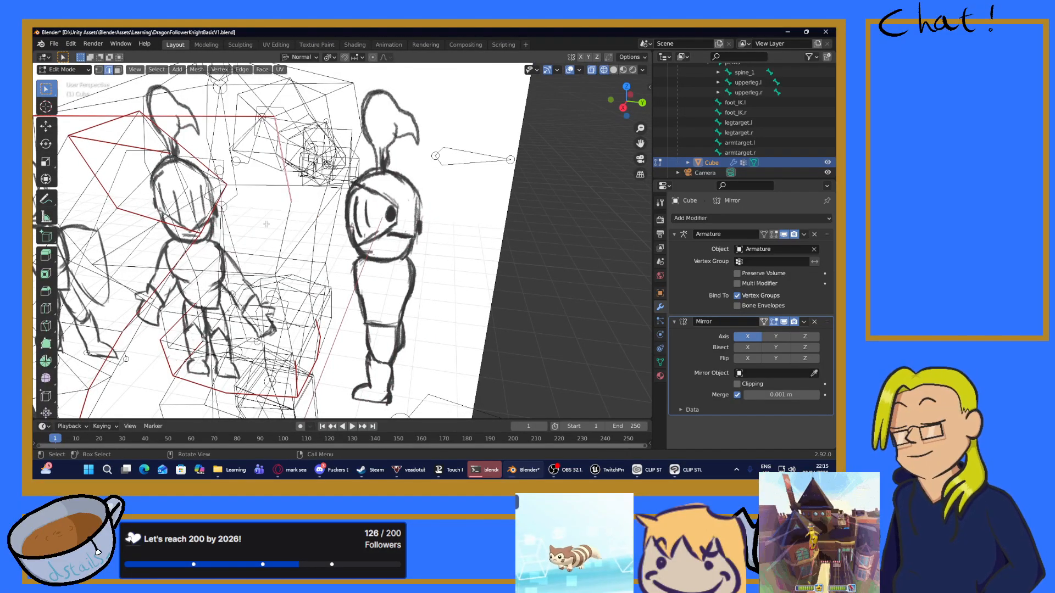
pyautogui.hotkey('ctrl', 'r')
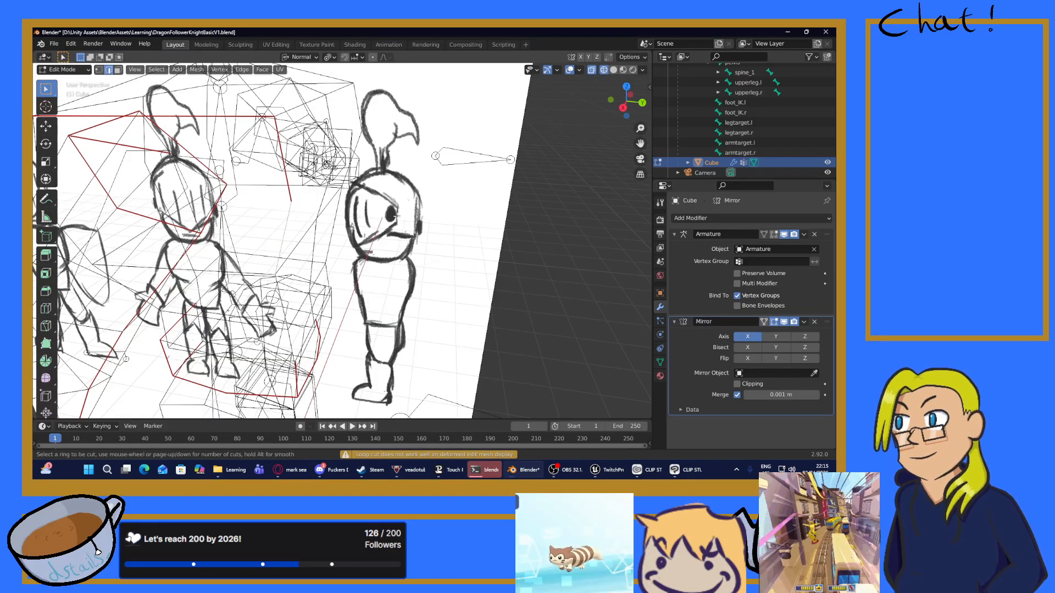
pyautogui.click(305, 231)
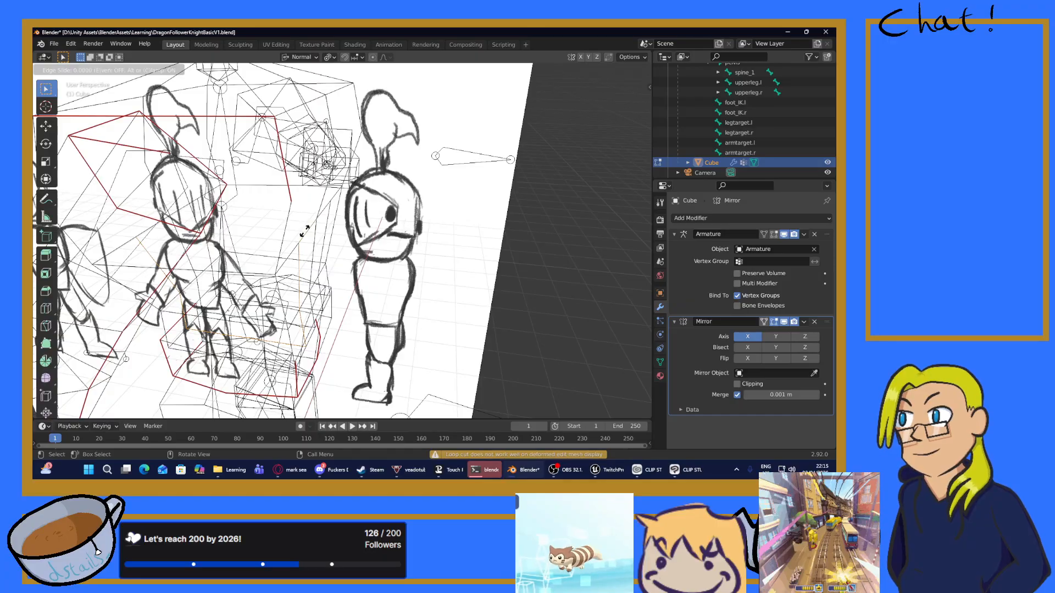
pyautogui.rightClick(305, 231)
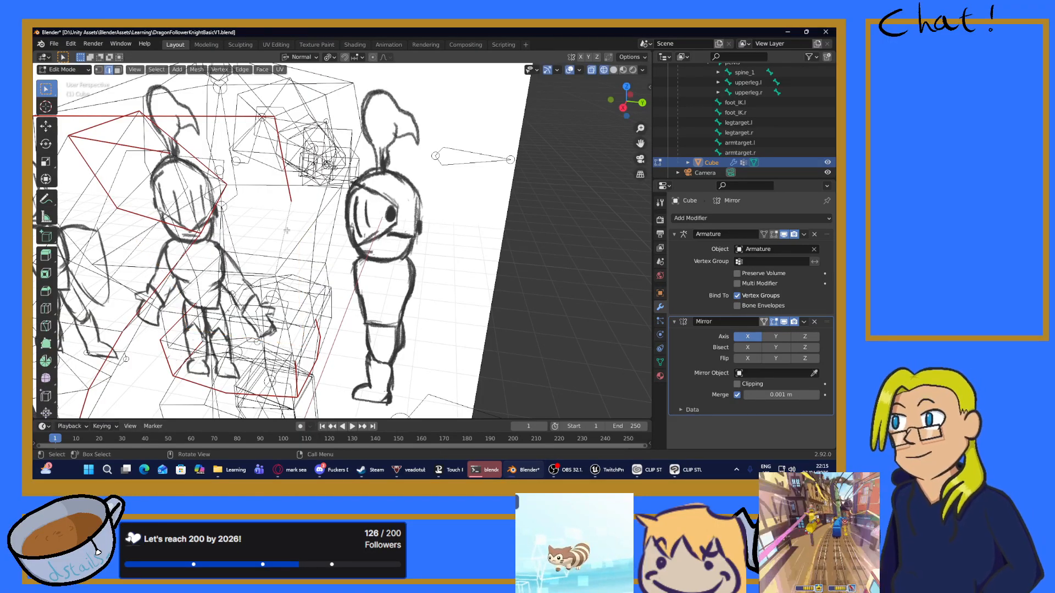
# Step: Extend the torso seam downward along the next edges of the torso's side and mark them as seams
pyautogui.rightClick(285, 229)
pyautogui.click(271, 230)
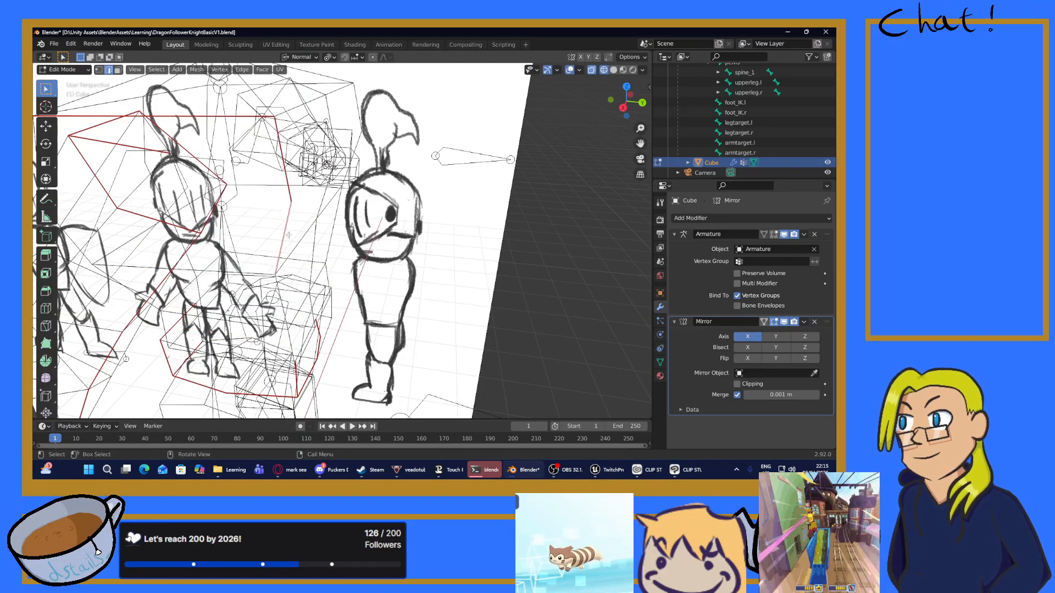
pyautogui.moveTo(288, 234); pyautogui.dragTo(294, 292, button='middle')
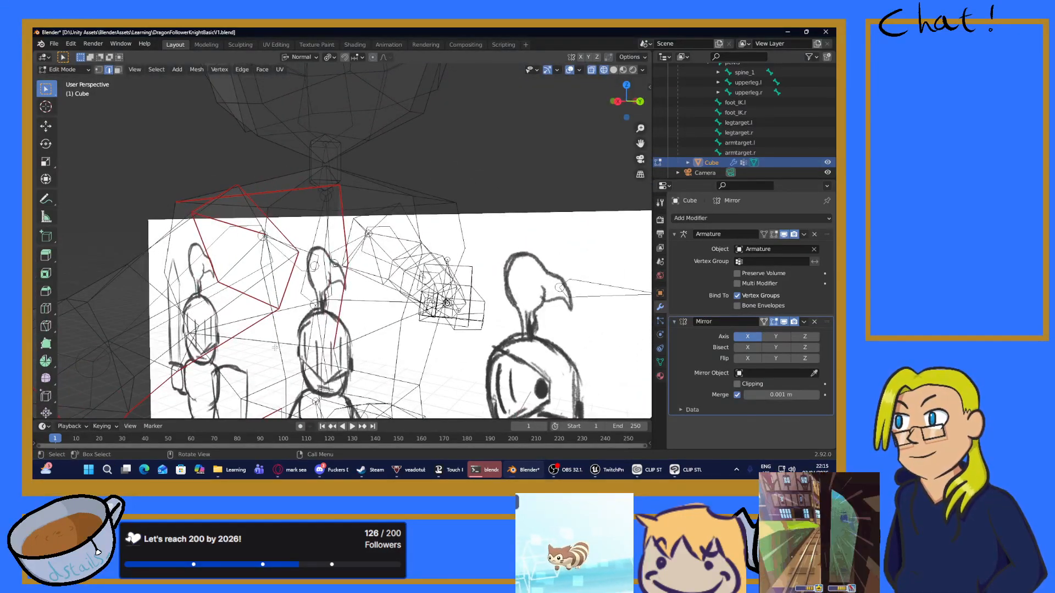
pyautogui.hotkey('ctrl', 'e')
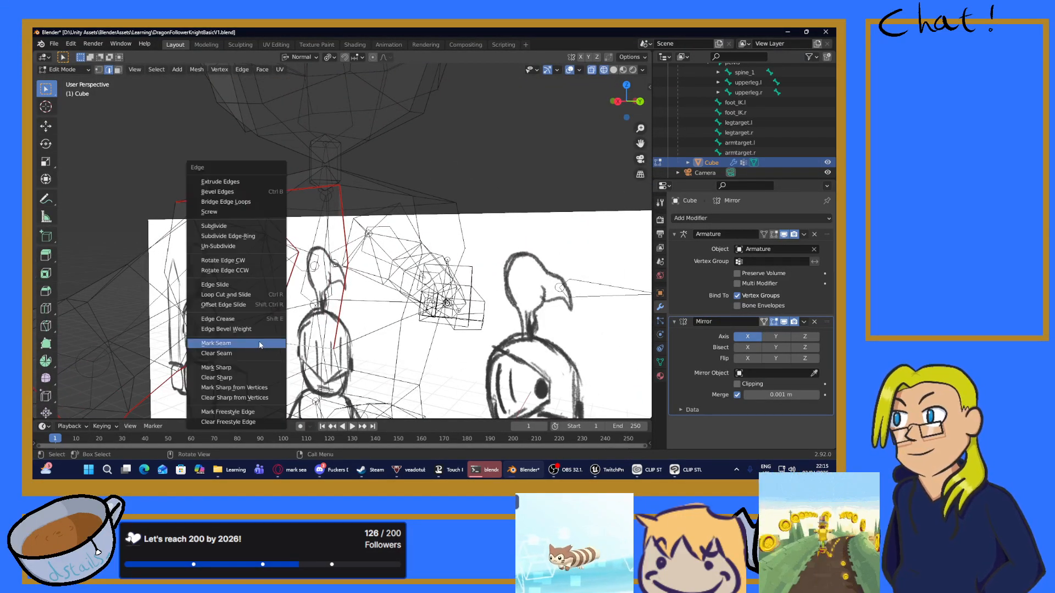
pyautogui.click(259, 344)
pyautogui.moveTo(267, 336); pyautogui.dragTo(343, 296, button='middle')
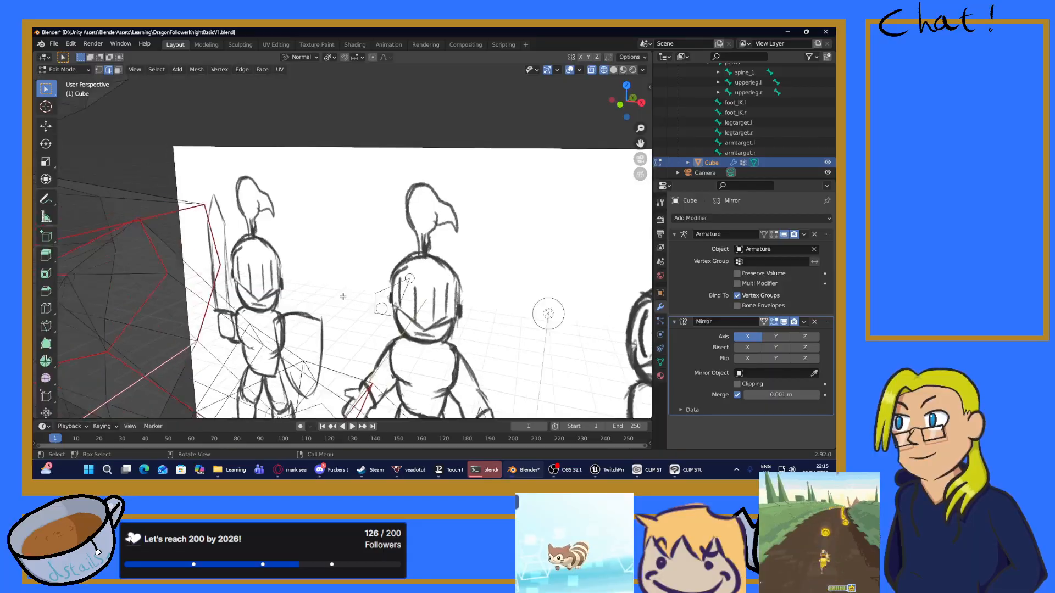
pyautogui.scroll(-5, 340, 296)
pyautogui.moveTo(327, 240); pyautogui.dragTo(372, 219, button='middle')
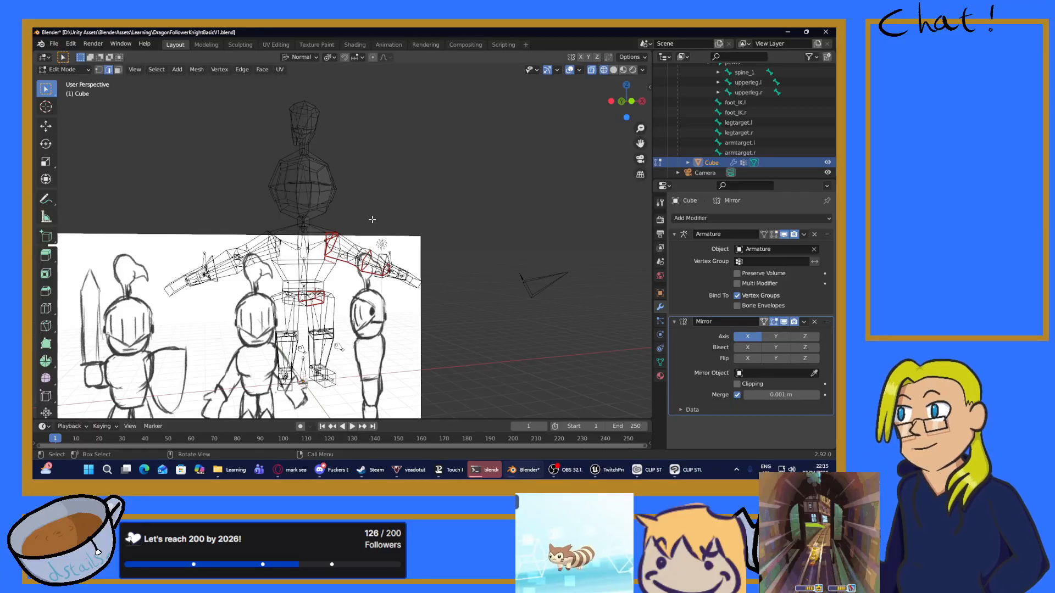
# Step: Mark another edge on the knight's torso as a seam to continue the torso cut
pyautogui.moveTo(373, 220)
pyautogui.mouseDown(button='middle')
pyautogui.moveTo(314, 231)
pyautogui.moveTo(511, 313)
pyautogui.mouseUp(button='middle')
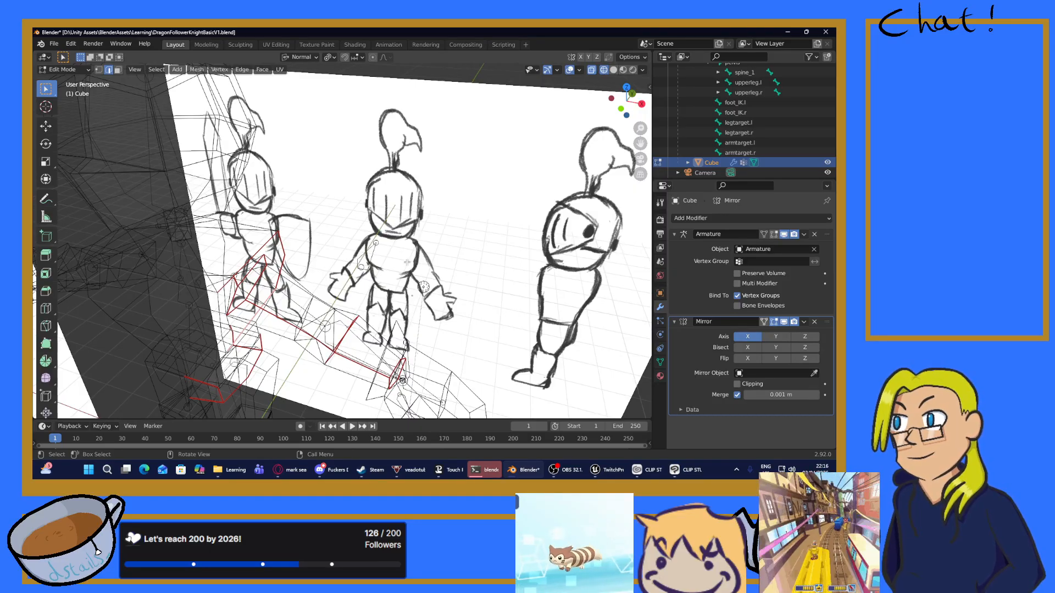
pyautogui.moveTo(405, 262); pyautogui.dragTo(322, 272, button='middle')
pyautogui.moveTo(350, 185); pyautogui.dragTo(365, 143, button='middle')
pyautogui.hotkey('ctrl', 'e')
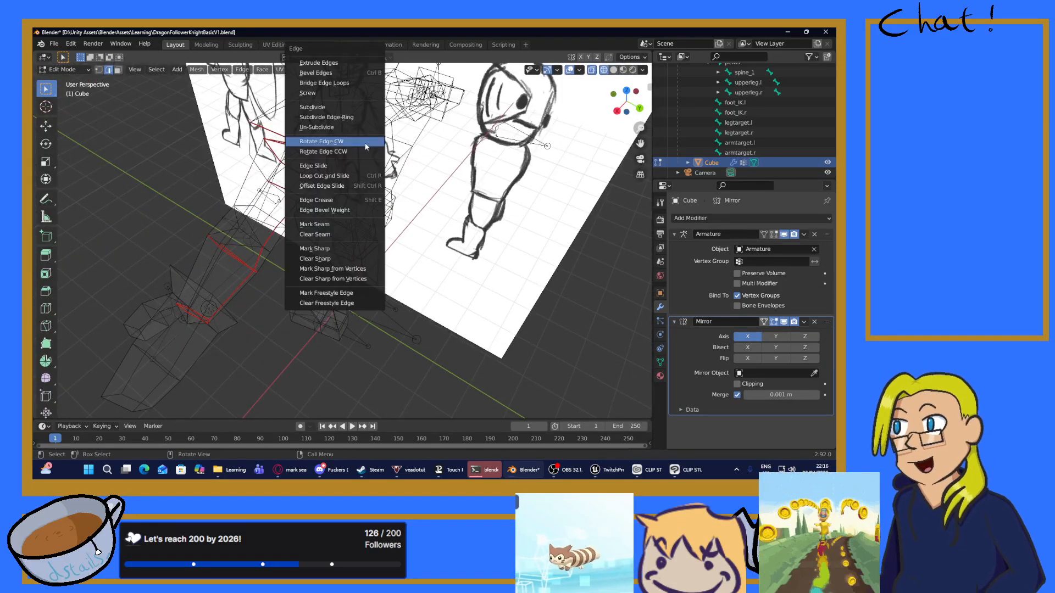
pyautogui.click(323, 225)
pyautogui.moveTo(315, 175); pyautogui.dragTo(431, 172, button='middle')
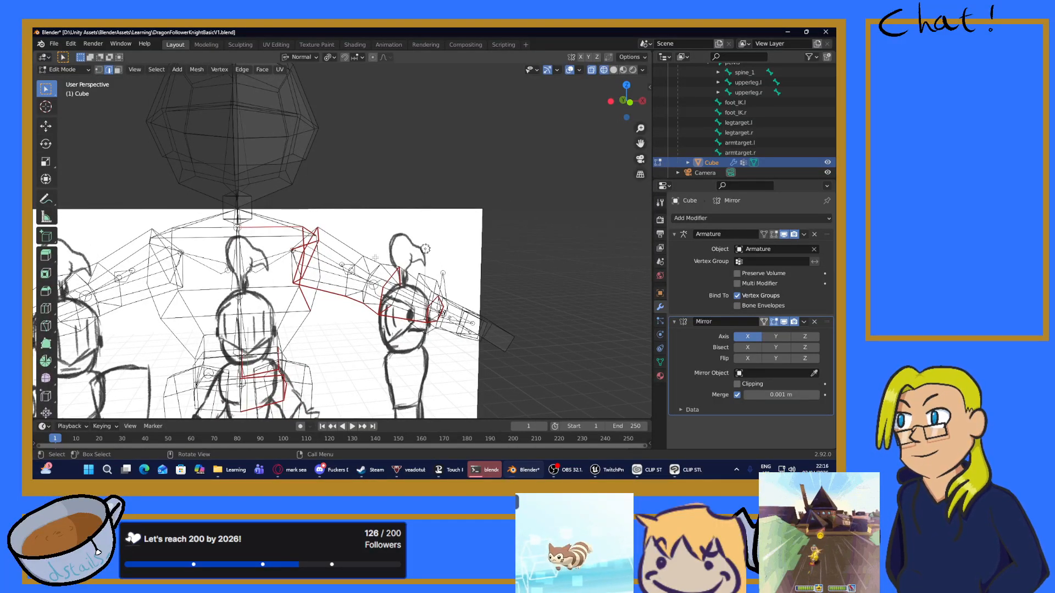
pyautogui.moveTo(375, 210); pyautogui.dragTo(395, 227, button='middle')
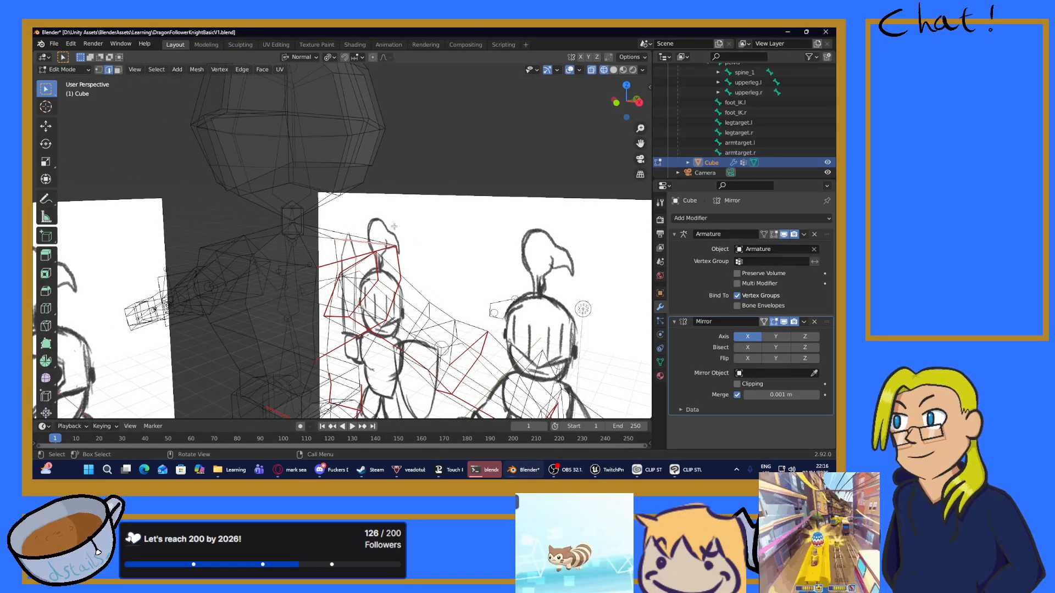
# Step: Mark two adjoining edges of the lower neck ring as seams
pyautogui.moveTo(334, 216); pyautogui.dragTo(327, 145, button='middle')
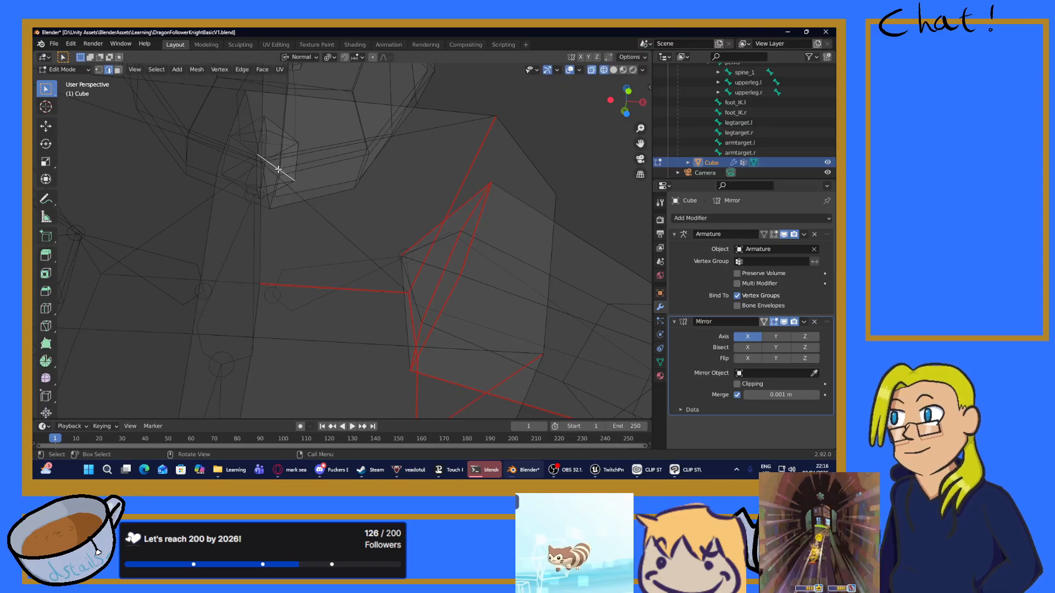
pyautogui.rightClick(278, 169)
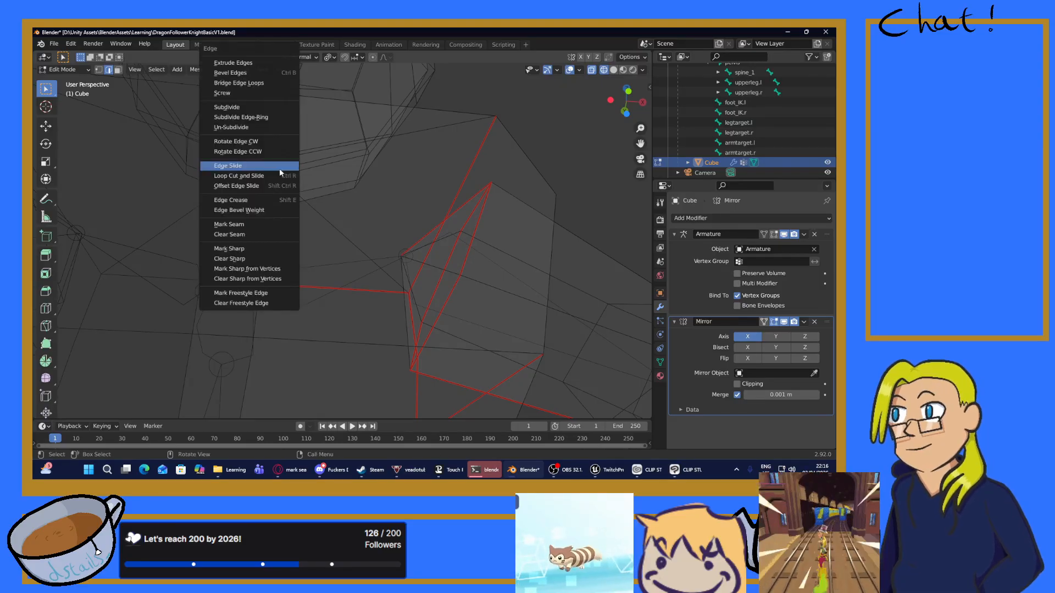
pyautogui.click(248, 225)
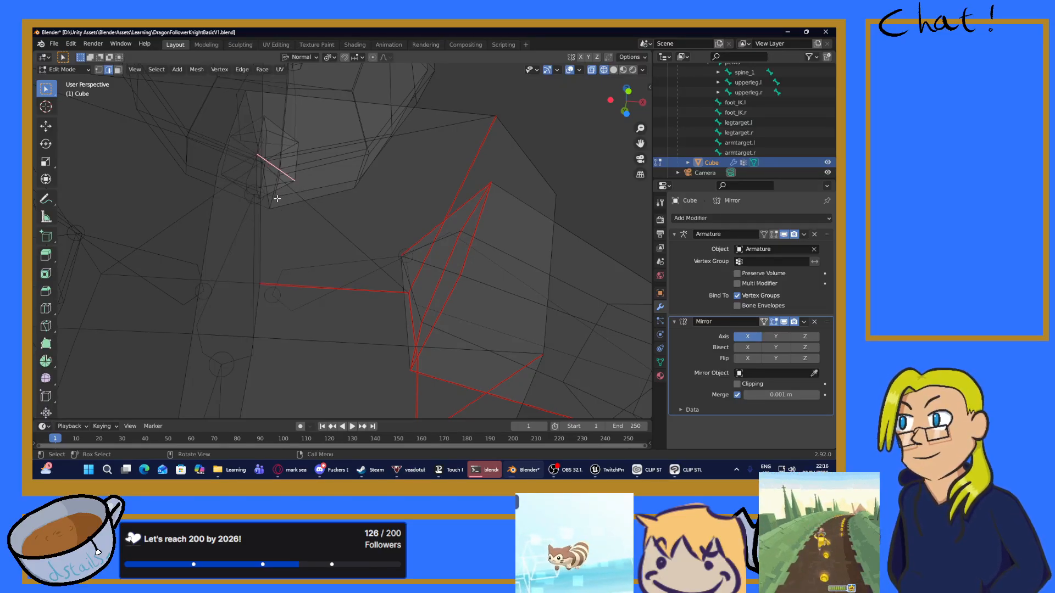
pyautogui.click(275, 191)
pyautogui.moveTo(279, 190); pyautogui.dragTo(280, 182, button='middle')
pyautogui.hotkey('ctrl', 'e')
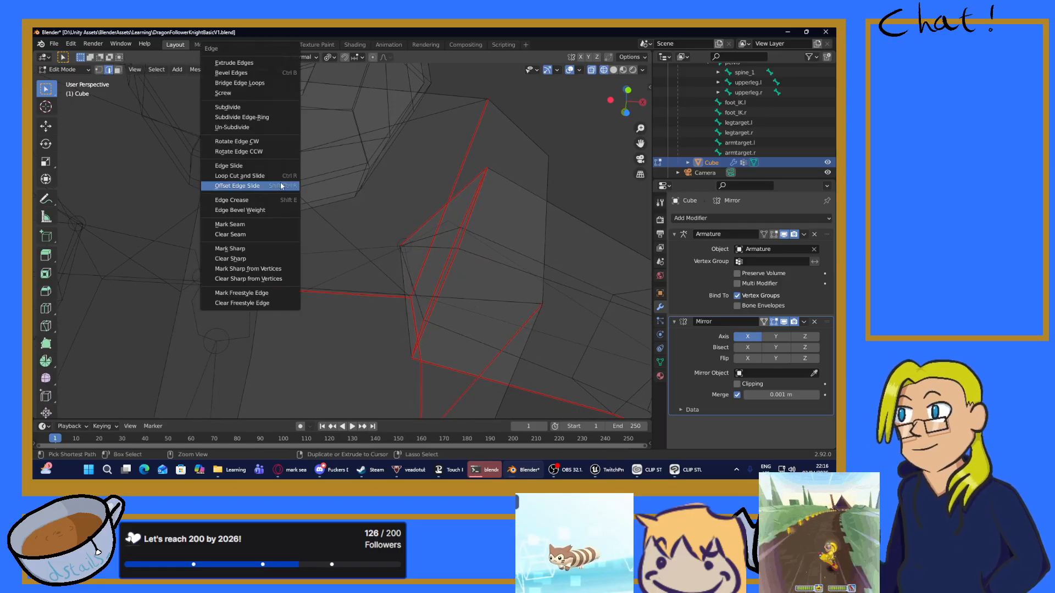
pyautogui.click(242, 224)
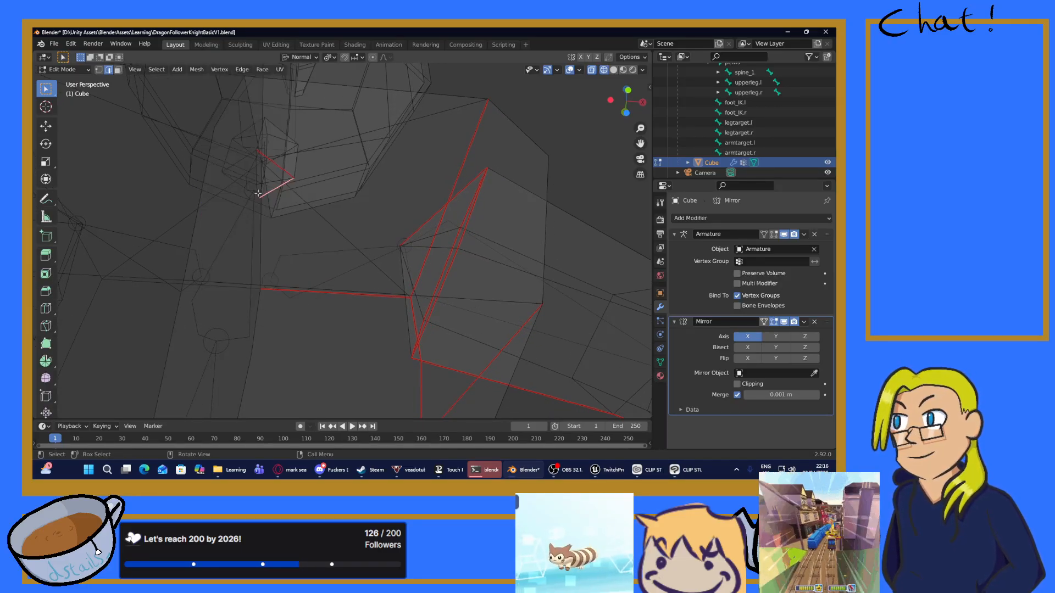
# Step: Mark the remaining edges of the lower neck ring as seams
pyautogui.hotkey('ctrl', 'e')
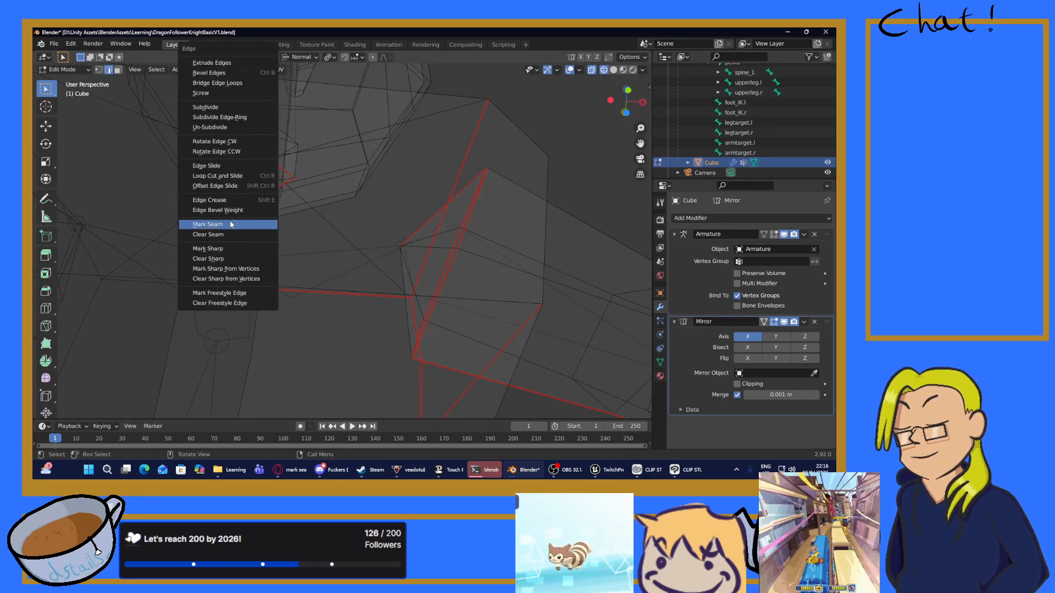
pyautogui.click(245, 224)
pyautogui.click(257, 167)
pyautogui.hotkey('ctrl', 'e')
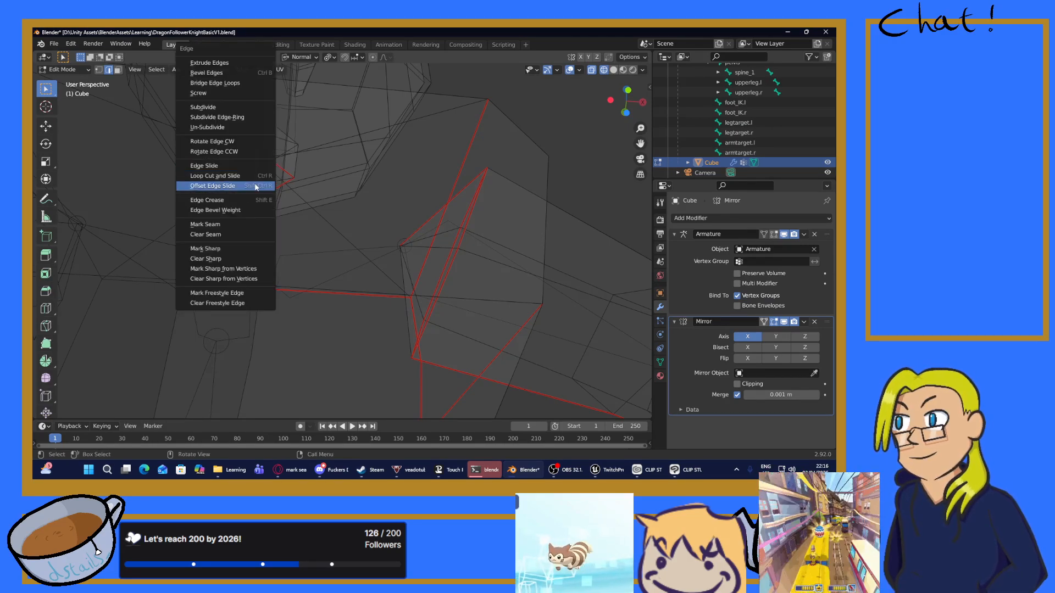
pyautogui.click(217, 225)
# Step: Mark the first edges of the upper neck ring, just below the head, as seams
pyautogui.moveTo(297, 177)
pyautogui.mouseDown(button='middle')
pyautogui.moveTo(301, 286)
pyautogui.moveTo(281, 265)
pyautogui.mouseUp(button='middle')
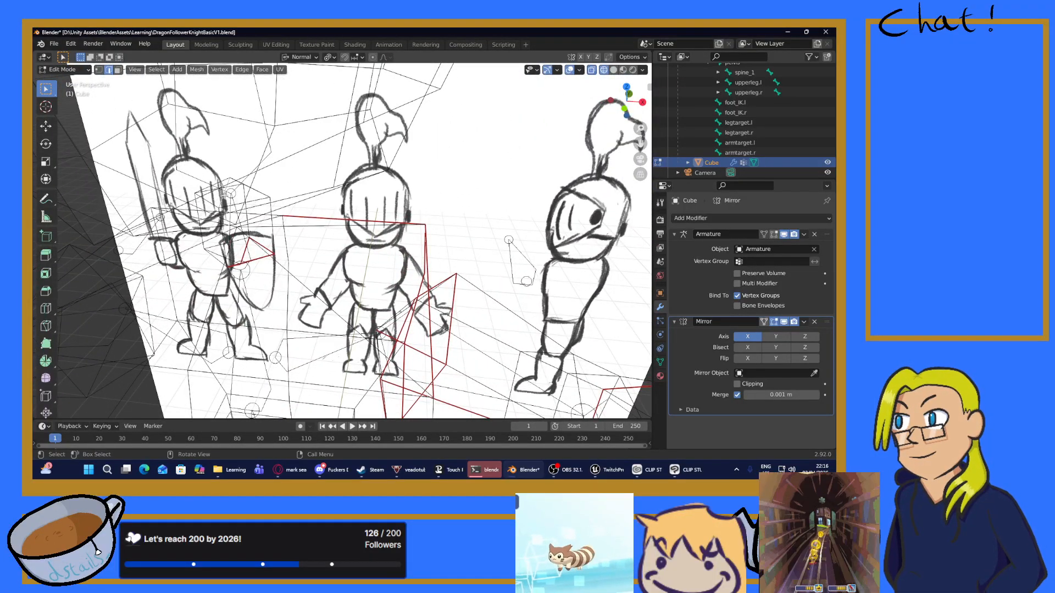
pyautogui.hotkey('ctrl', 'e')
pyautogui.click(179, 225)
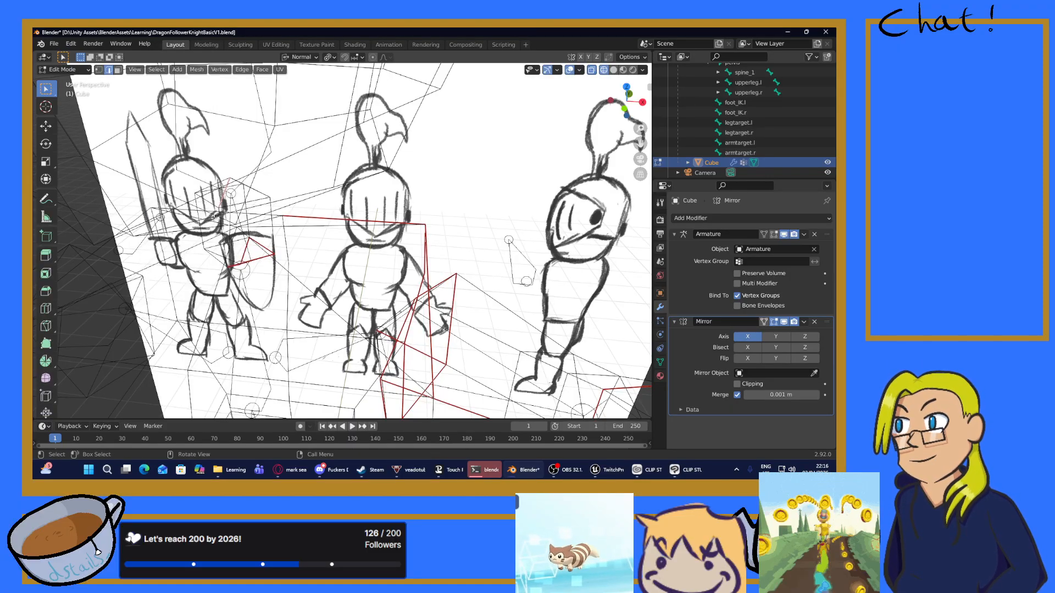
pyautogui.click(242, 206)
pyautogui.hotkey('ctrl', 'e')
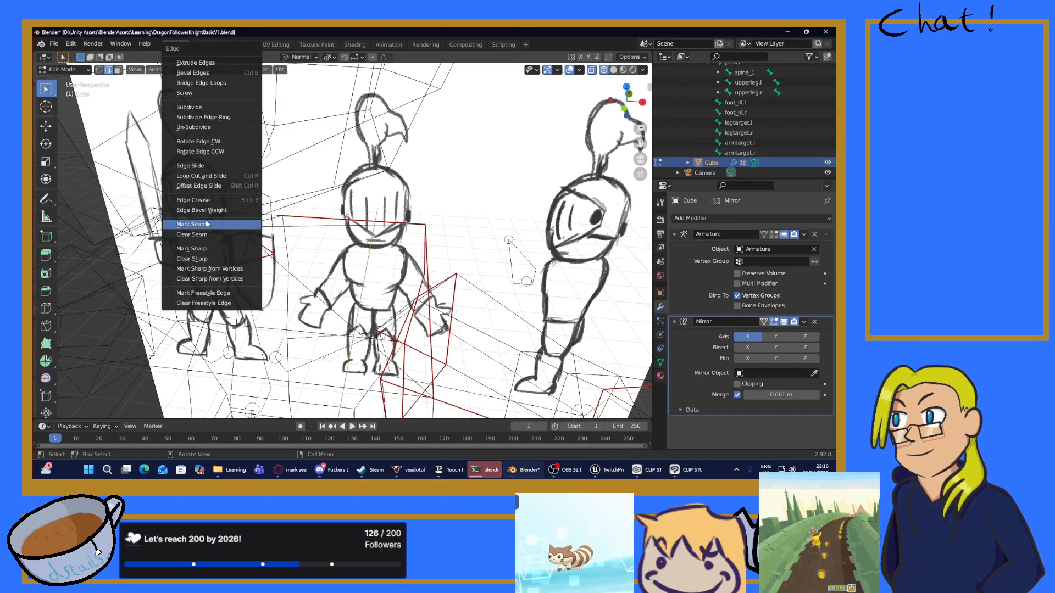
pyautogui.click(209, 225)
# Step: Continue the upper neck ring seam along the edges on its opposite side
pyautogui.moveTo(303, 230); pyautogui.dragTo(222, 264, button='middle')
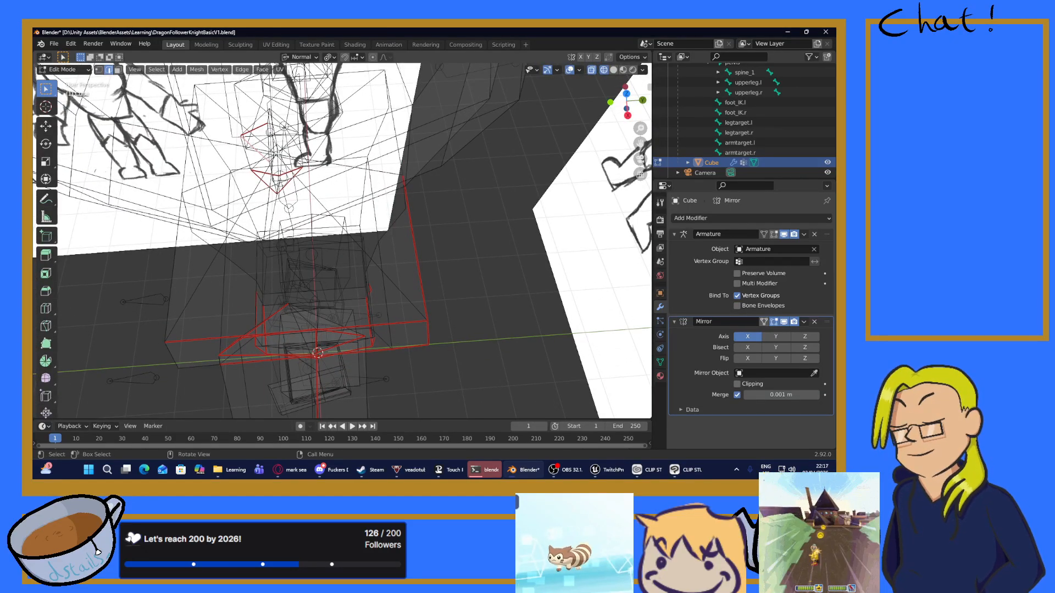
pyautogui.click(288, 141)
pyautogui.hotkey('ctrl', 'e')
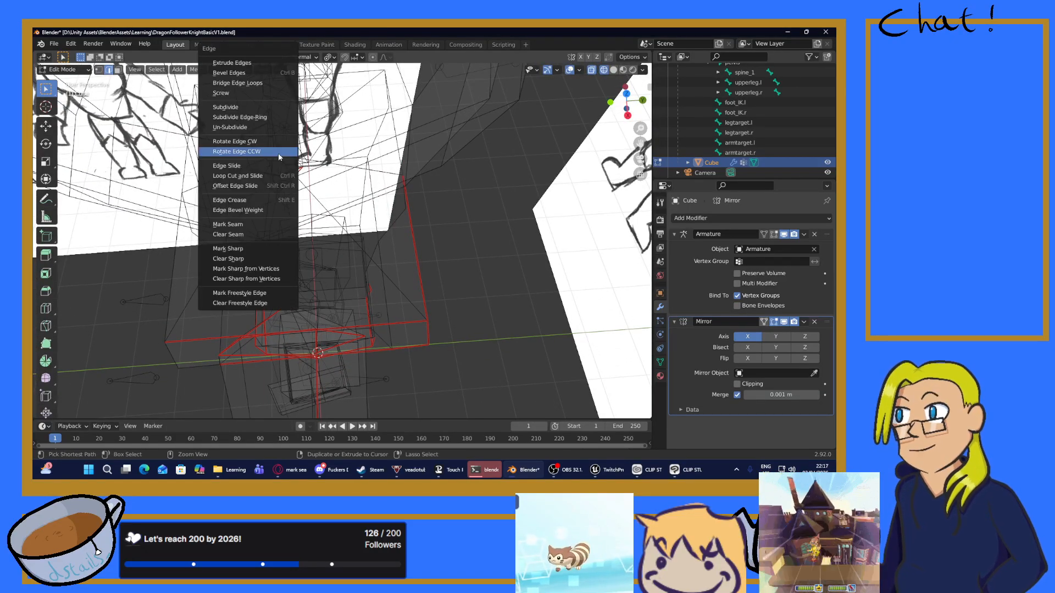
pyautogui.click(235, 225)
pyautogui.hotkey('ctrl', 'e')
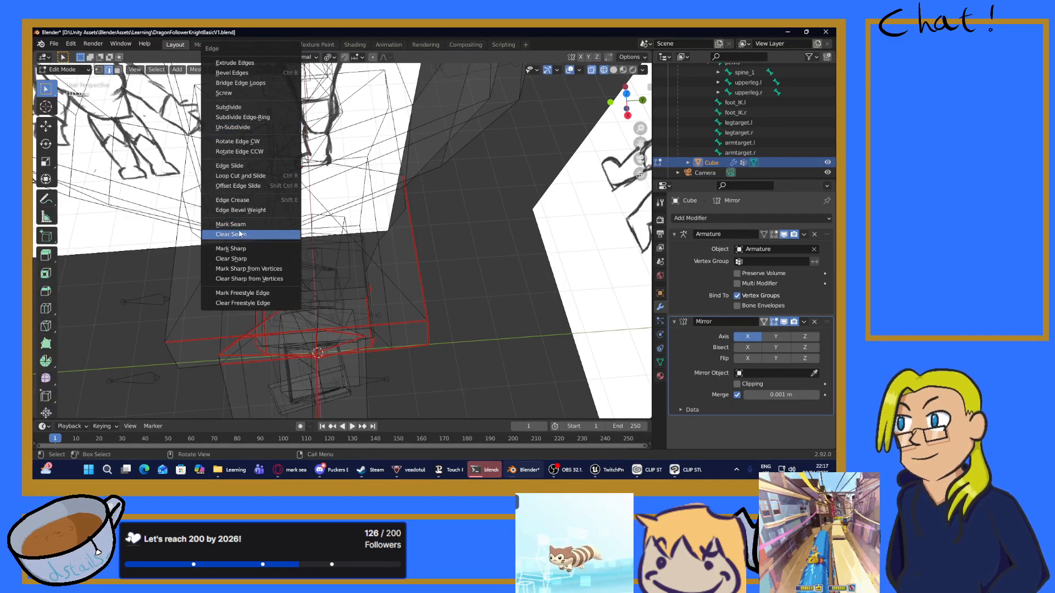
pyautogui.click(245, 229)
# Step: Mark the last remaining neck edge as a seam and check the neck, shoulder and torso seams from several sides
pyautogui.moveTo(288, 199)
pyautogui.mouseDown(button='middle')
pyautogui.moveTo(256, 197)
pyautogui.moveTo(287, 184)
pyautogui.moveTo(278, 170)
pyautogui.mouseUp(button='middle')
pyautogui.hotkey('ctrl', 'e')
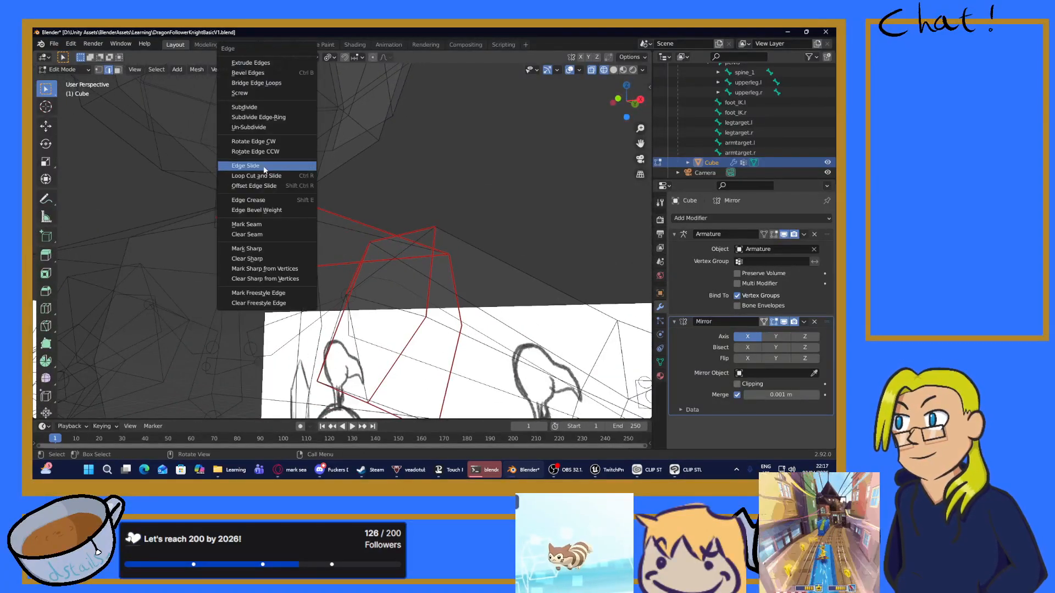
pyautogui.click(250, 230)
pyautogui.moveTo(280, 209); pyautogui.dragTo(353, 205, button='middle')
pyautogui.moveTo(436, 194)
pyautogui.mouseDown(button='middle')
pyautogui.moveTo(445, 188)
pyautogui.moveTo(333, 217)
pyautogui.moveTo(417, 187)
pyautogui.moveTo(446, 189)
pyautogui.moveTo(424, 172)
pyautogui.moveTo(438, 164)
pyautogui.moveTo(422, 183)
pyautogui.mouseUp(button='middle')
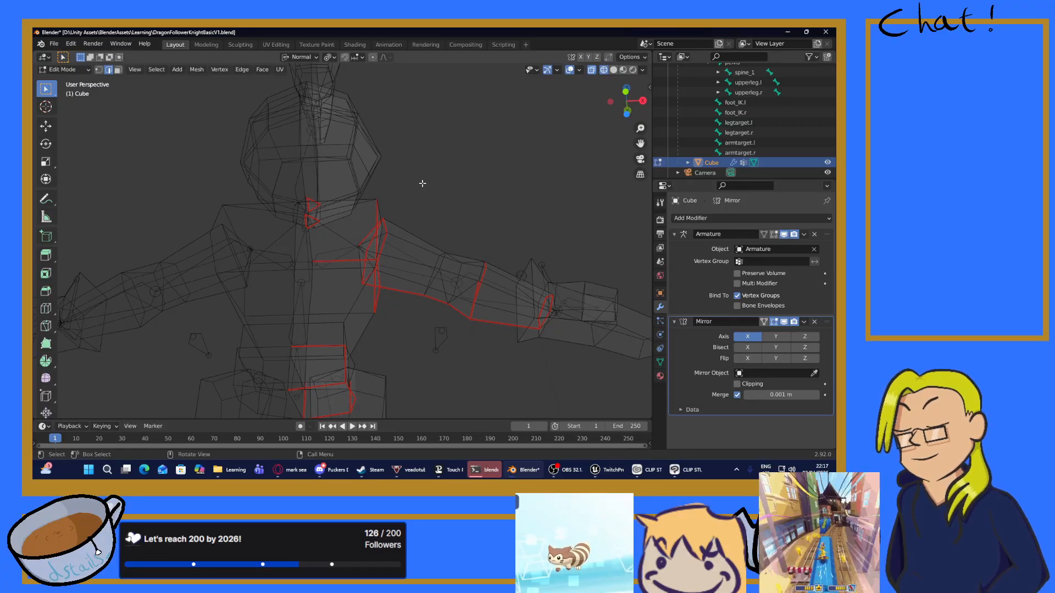
pyautogui.moveTo(422, 183); pyautogui.dragTo(290, 220, button='middle')
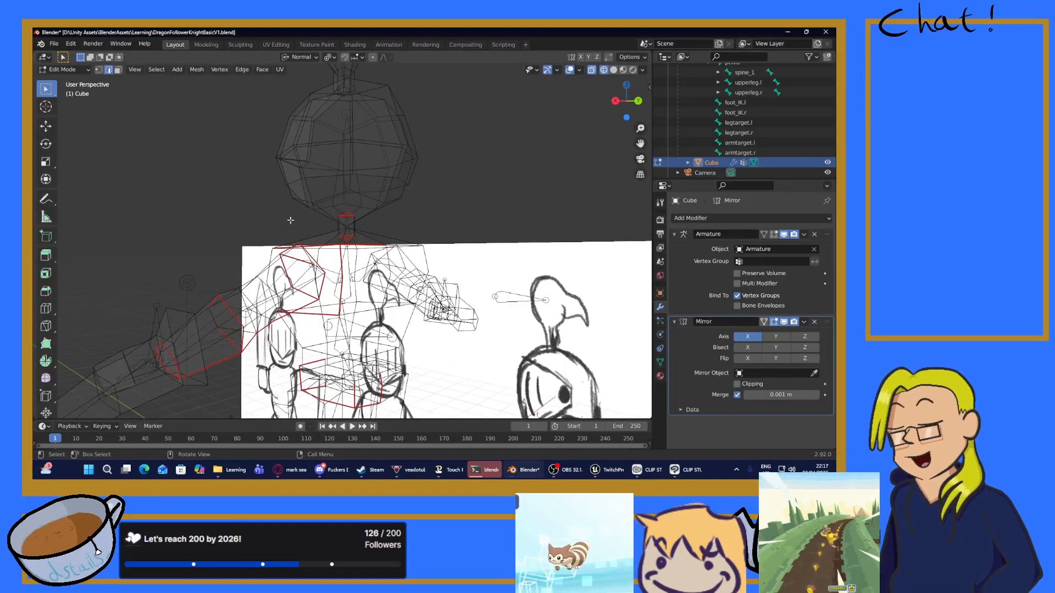
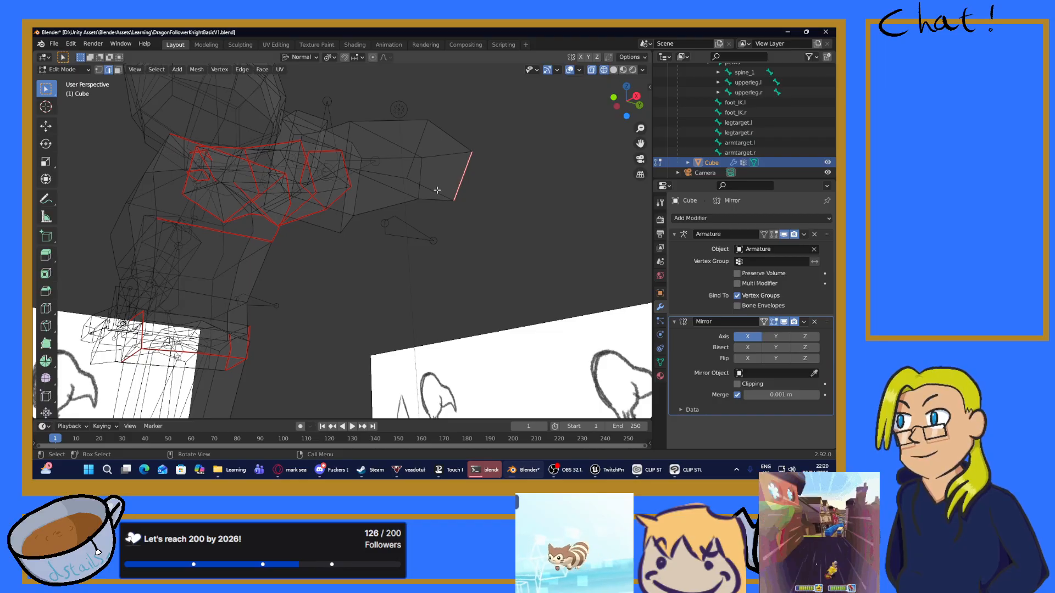
# Step: Mark the edges around the end face of the knight's hand as seams
pyautogui.moveTo(437, 190); pyautogui.dragTo(457, 229, button='middle')
pyautogui.hotkey('ctrl', 'e')
pyautogui.keyDown('shift'); pyautogui.click(470, 248); pyautogui.keyUp('shift')
pyautogui.hotkey('ctrl', 'e')
pyautogui.press('Escape')
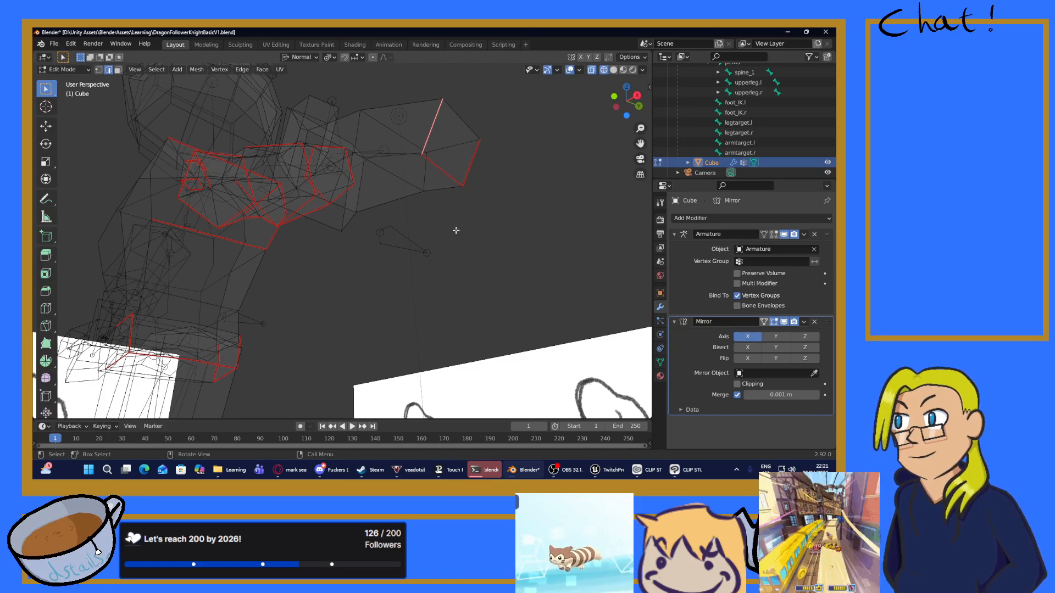
# Step: Mark the upper lengthwise edge of the hand, running back from the end face, as a seam
pyautogui.moveTo(436, 227); pyautogui.dragTo(414, 223, button='middle')
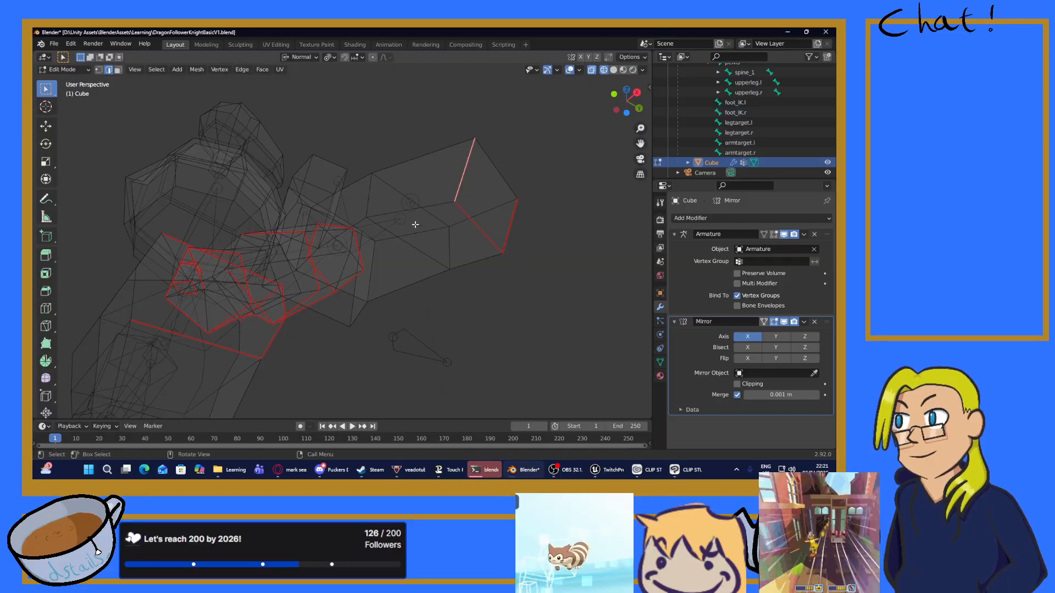
pyautogui.click(432, 205)
pyautogui.rightClick(433, 205)
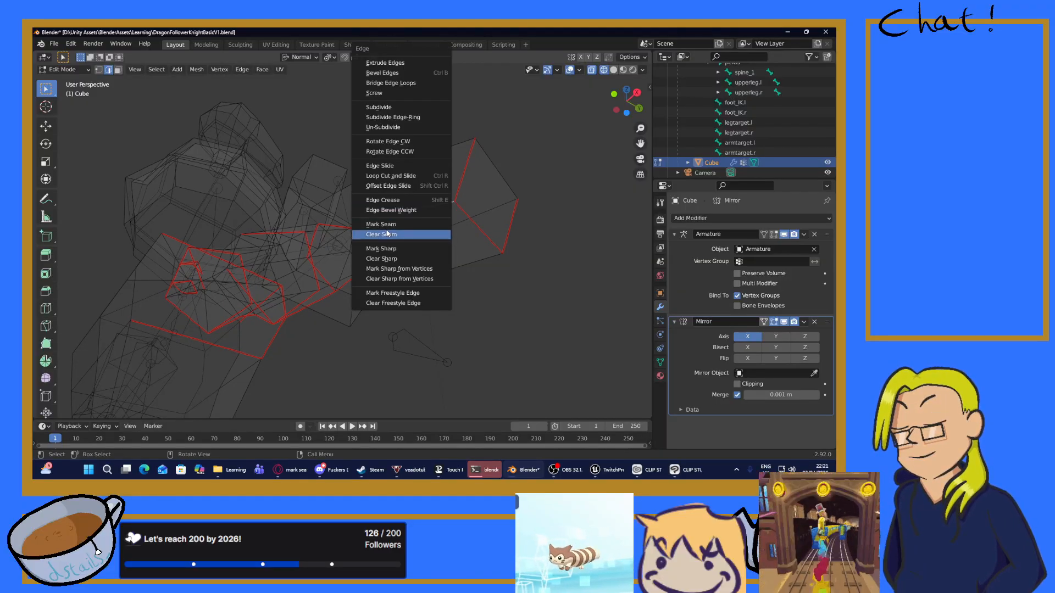
pyautogui.click(407, 223)
# Step: Mark the two lower lengthwise edges of the hand, from the end face back towards the wrist, as seams
pyautogui.click(470, 264)
pyautogui.rightClick(468, 264)
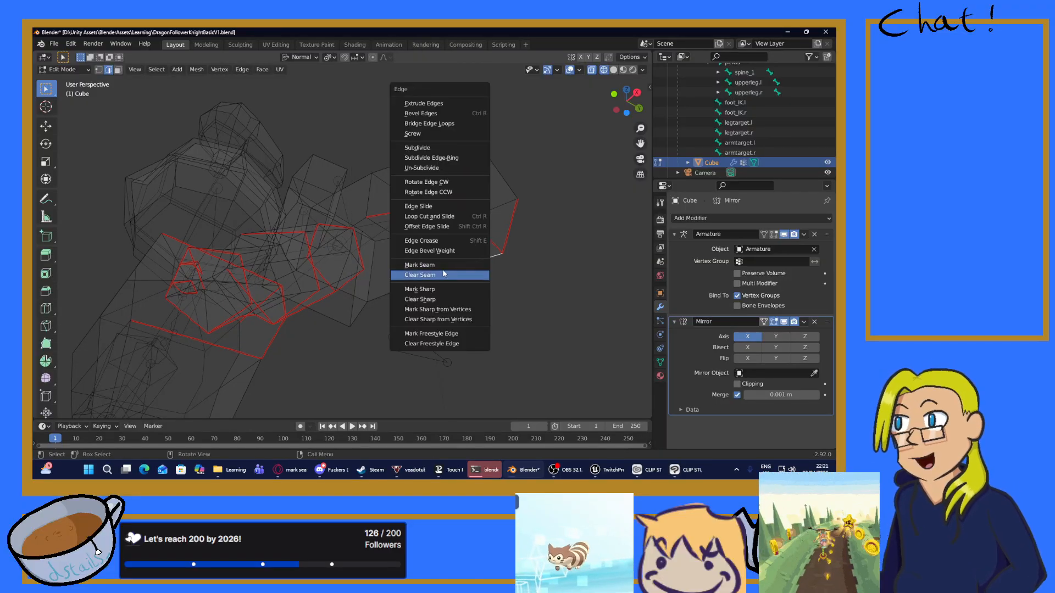
pyautogui.click(466, 264)
pyautogui.click(409, 285)
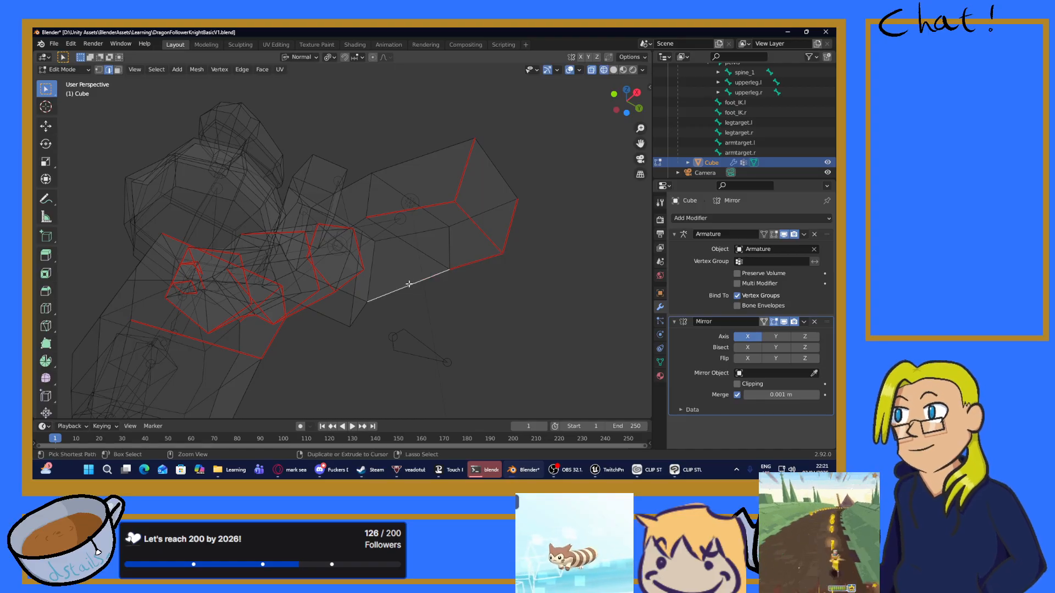
pyautogui.rightClick(409, 285)
pyautogui.click(406, 289)
# Step: Mark the two edges continuing the hand's lengthwise seam past the thumb back to the wrist as seams
pyautogui.click(352, 227)
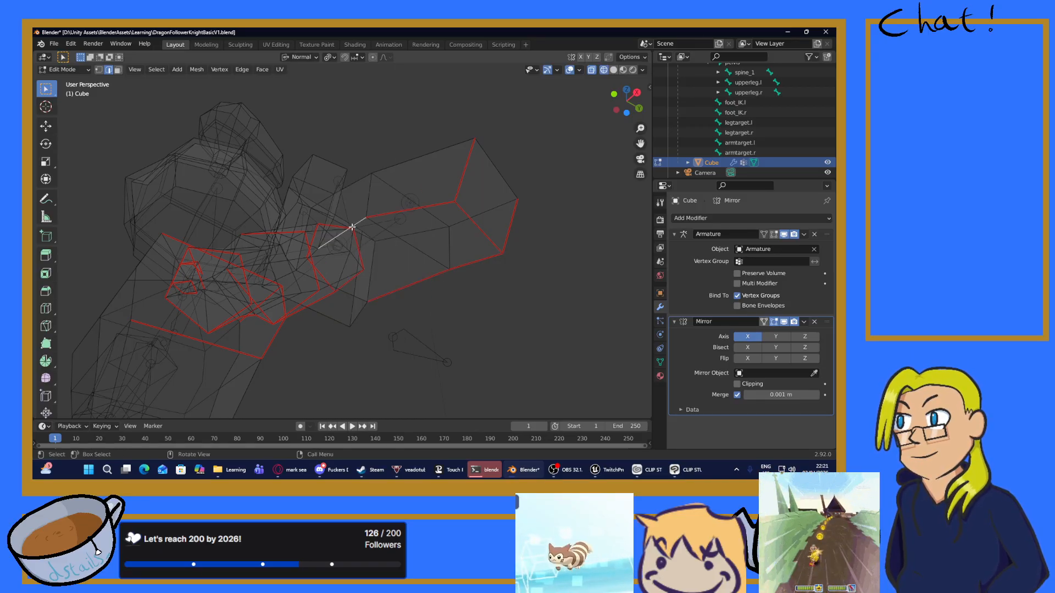
pyautogui.rightClick(348, 229)
pyautogui.click(344, 231)
pyautogui.moveTo(344, 231); pyautogui.dragTo(327, 260, button='middle')
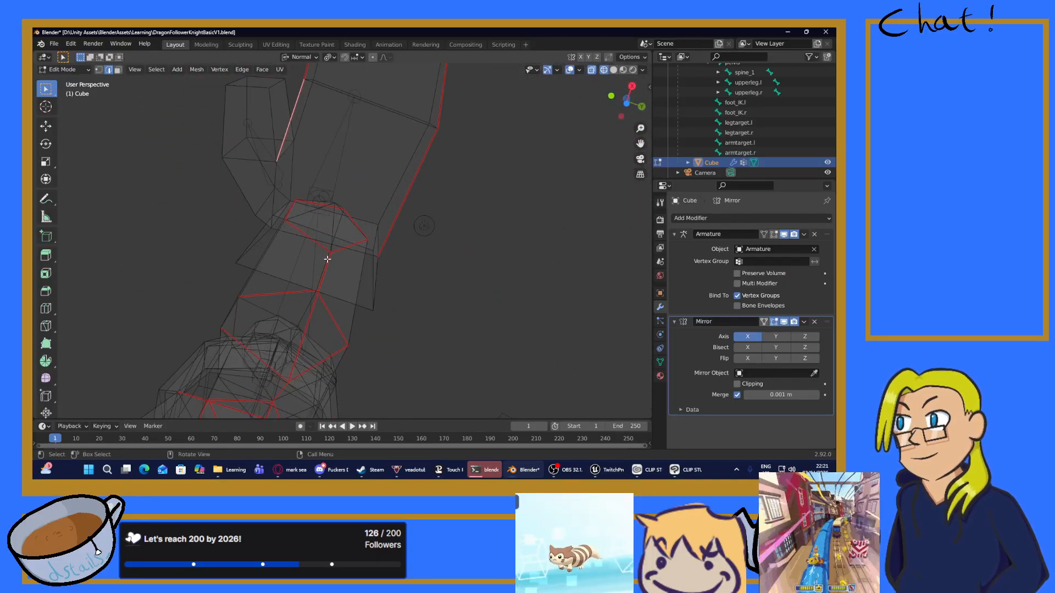
pyautogui.click(274, 203)
pyautogui.rightClick(277, 205)
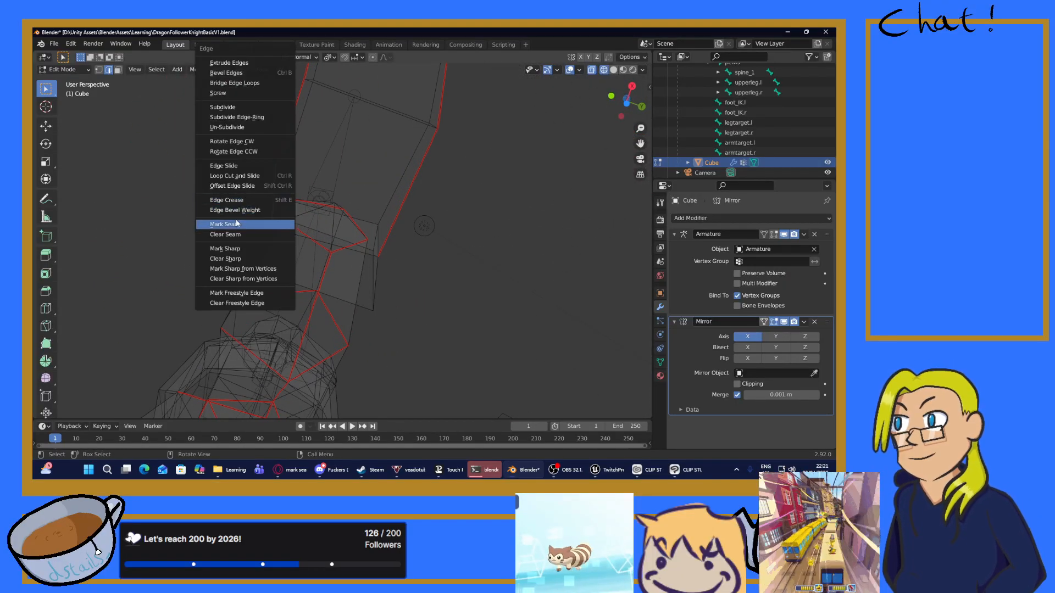
pyautogui.click(282, 220)
# Step: Mark three edges around the base of the thumb as seams: both upright edges and the lower lengthwise edge between them
pyautogui.moveTo(475, 261); pyautogui.dragTo(390, 251, button='middle')
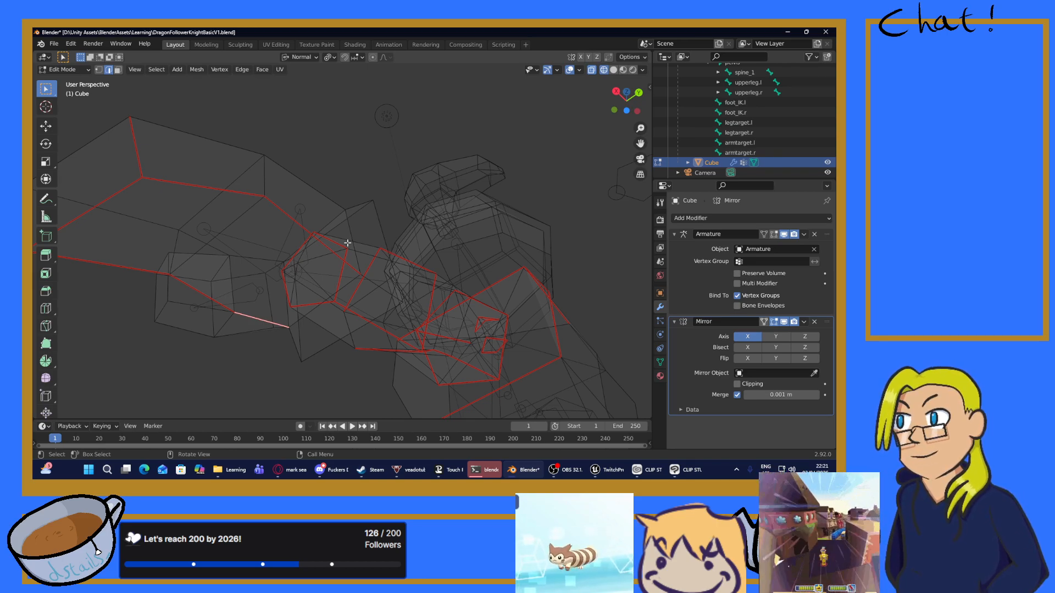
pyautogui.moveTo(266, 304); pyautogui.dragTo(229, 279, button='middle')
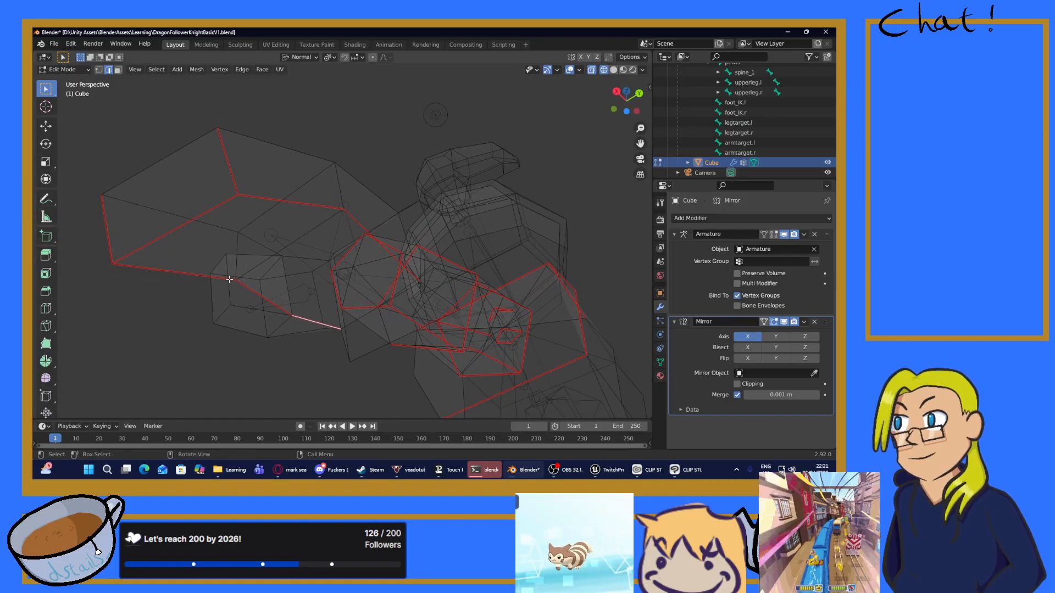
pyautogui.click(228, 294)
pyautogui.hotkey('ctrl', 'e')
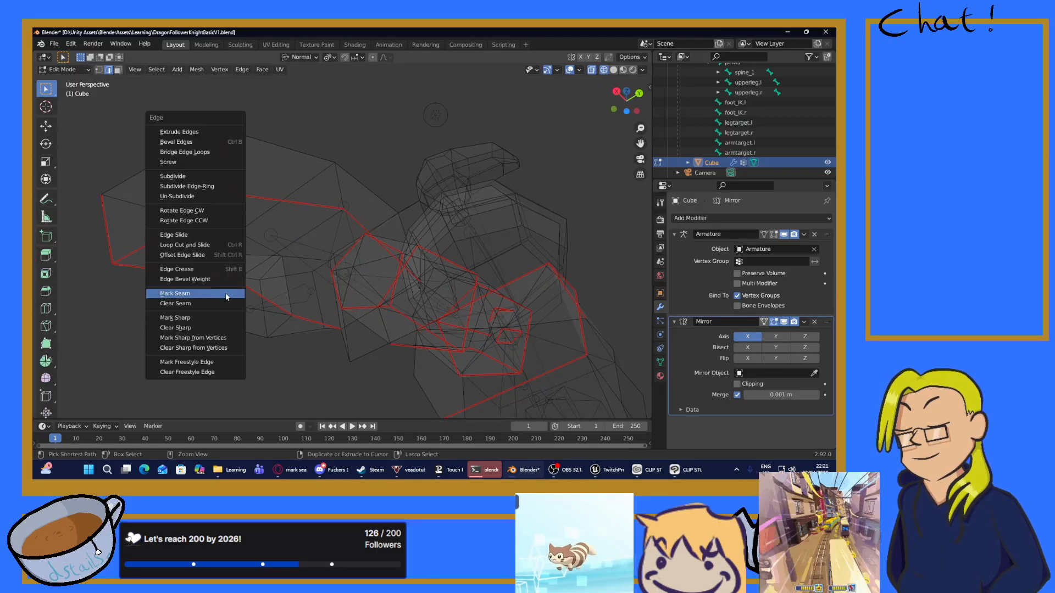
pyautogui.click(192, 290)
pyautogui.click(244, 309)
pyautogui.hotkey('ctrl', 'e')
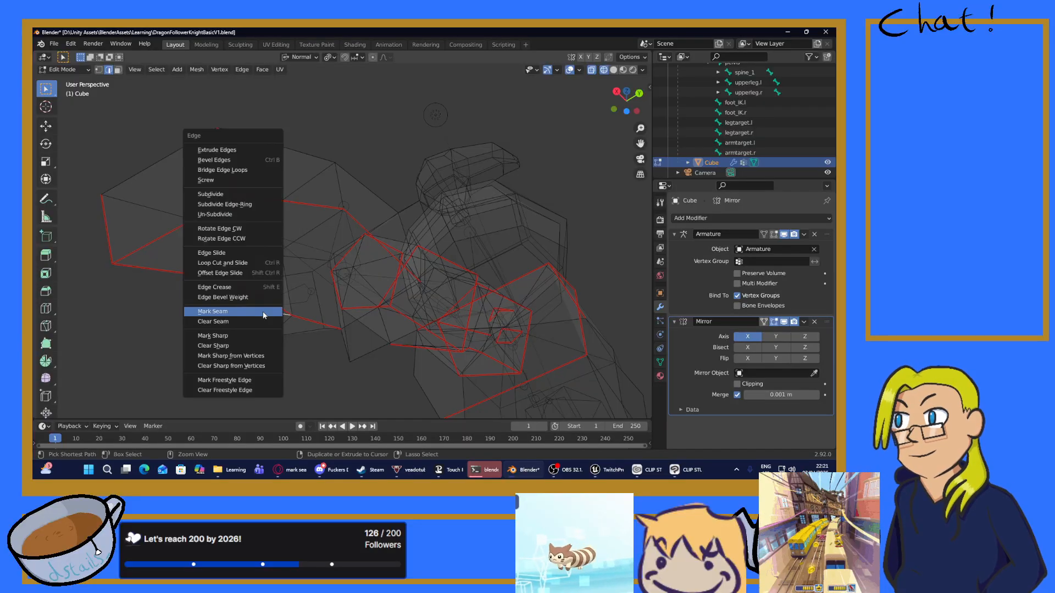
pyautogui.click(227, 312)
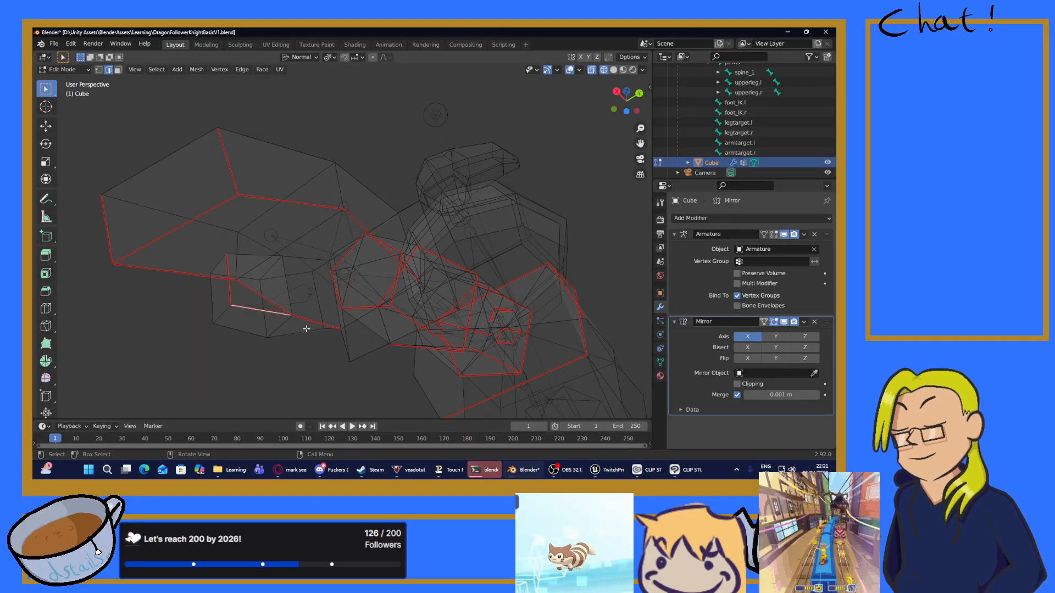
pyautogui.moveTo(307, 329)
pyautogui.mouseDown(button='middle')
pyautogui.moveTo(327, 346)
pyautogui.moveTo(319, 387)
pyautogui.moveTo(307, 385)
pyautogui.moveTo(323, 389)
pyautogui.moveTo(295, 323)
pyautogui.mouseUp(button='middle')
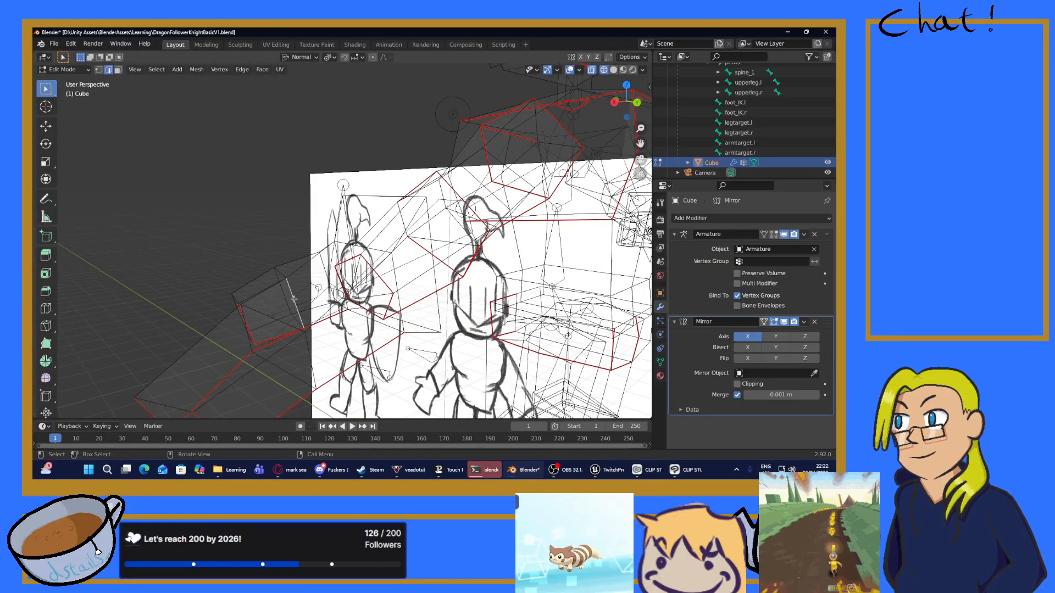
pyautogui.hotkey('ctrl', 'e')
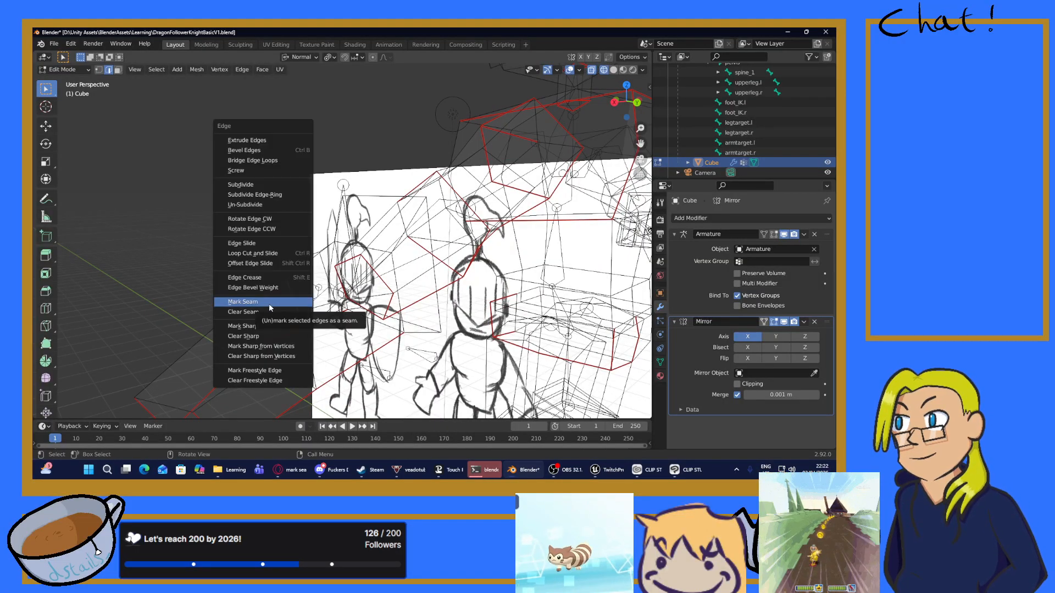
pyautogui.click(269, 302)
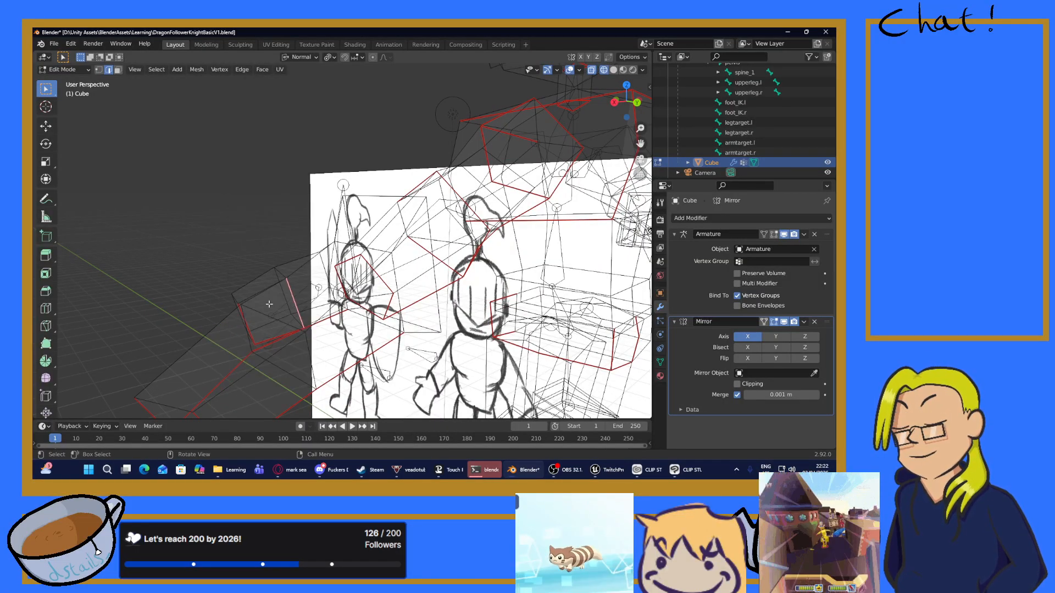
# Step: Mark the upper edge from the thumb's base to the wrist and the adjoining upright wrist edge as seams
pyautogui.moveTo(276, 304); pyautogui.dragTo(304, 301, button='middle')
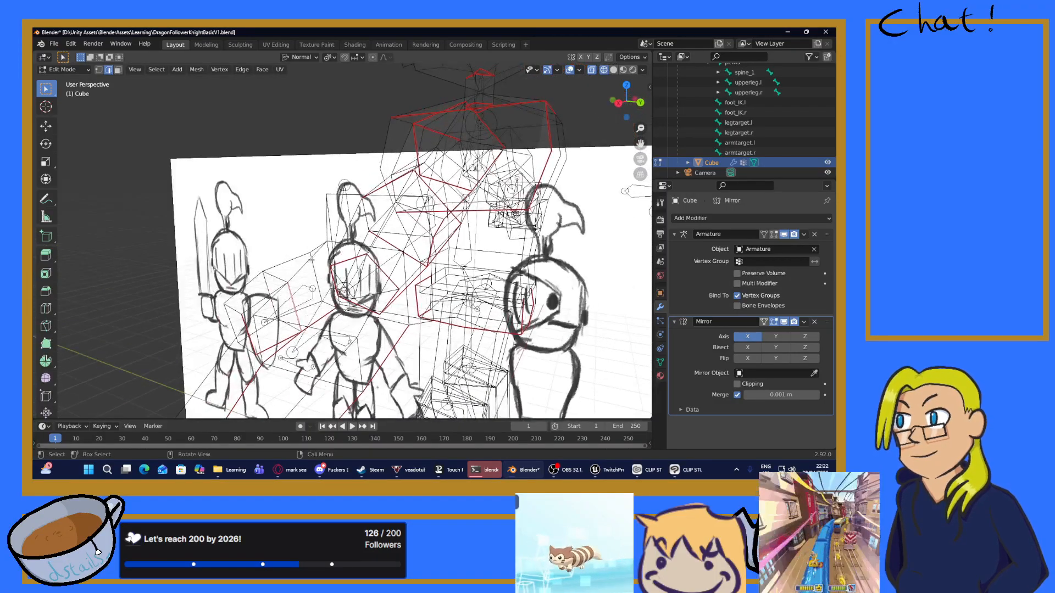
pyautogui.moveTo(305, 261); pyautogui.dragTo(347, 233, button='middle')
pyautogui.hotkey('ctrl', 'e')
pyautogui.click(346, 276)
pyautogui.scroll(3, 363, 267)
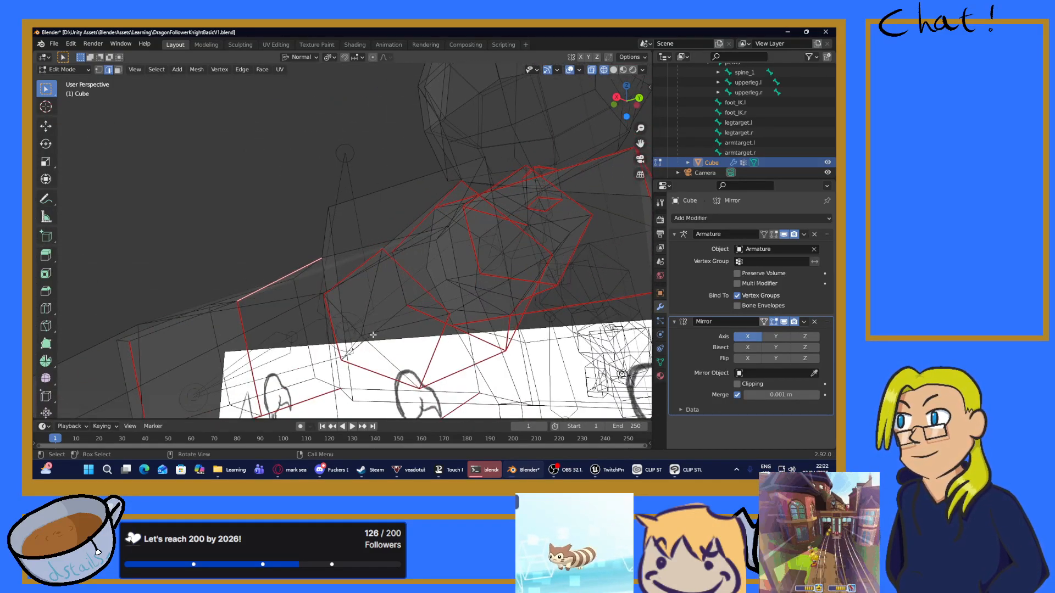
pyautogui.moveTo(372, 334); pyautogui.dragTo(346, 344, button='middle')
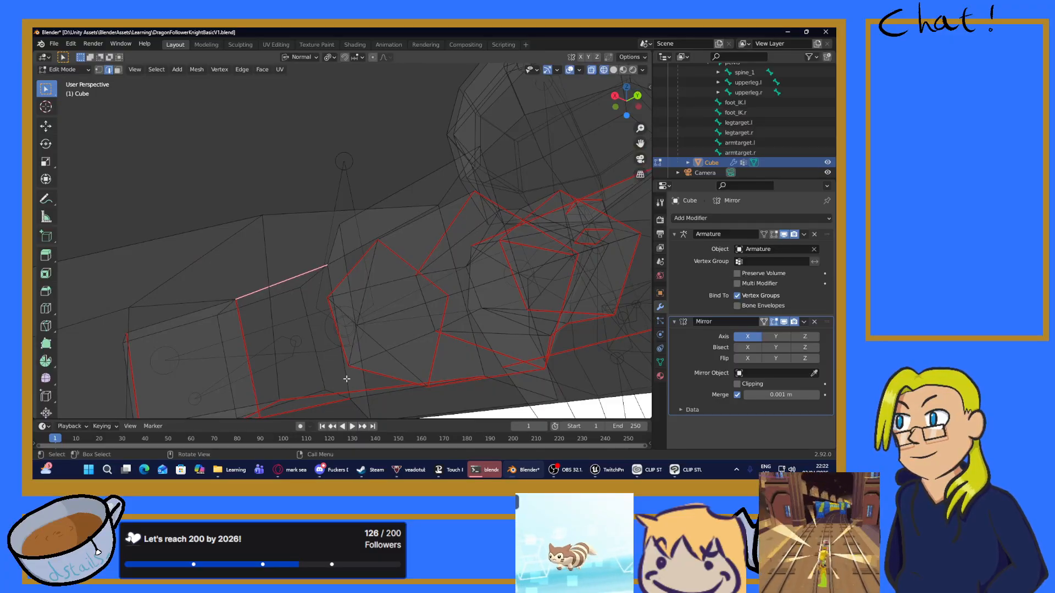
pyautogui.click(347, 379)
pyautogui.hotkey('ctrl', 'e')
pyautogui.click(309, 368)
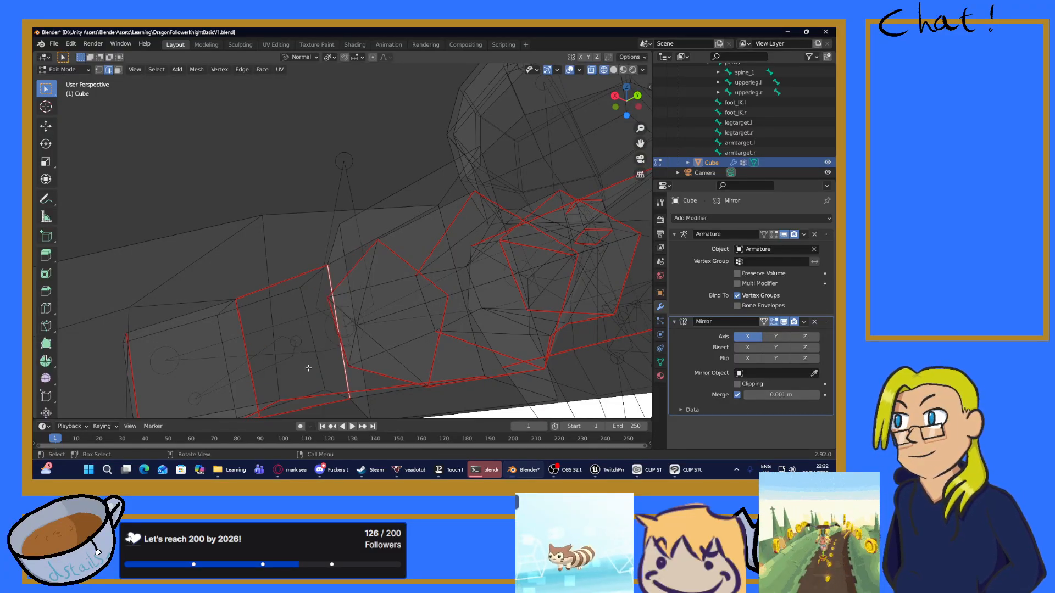
# Step: Mark two more edges of the wrist loop, along the underside and far side of the hand, as seams
pyautogui.moveTo(308, 369); pyautogui.dragTo(309, 186, button='middle')
pyautogui.click(270, 326)
pyautogui.hotkey('ctrl', 'e')
pyautogui.click(257, 328)
pyautogui.click(336, 318)
pyautogui.hotkey('ctrl', 'e')
pyautogui.click(333, 316)
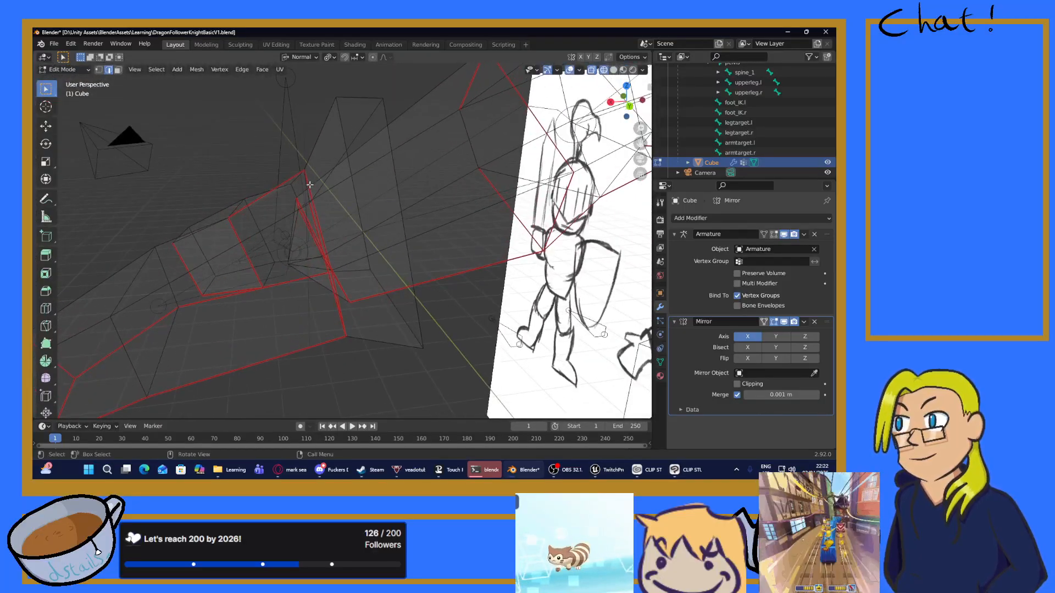
# Step: Mark two sloping edges joining the wrist loop to the rim of the flared cuff as seams
pyautogui.keyDown('shift'); pyautogui.click(325, 180); pyautogui.keyUp('shift')
pyautogui.hotkey('ctrl', 'e')
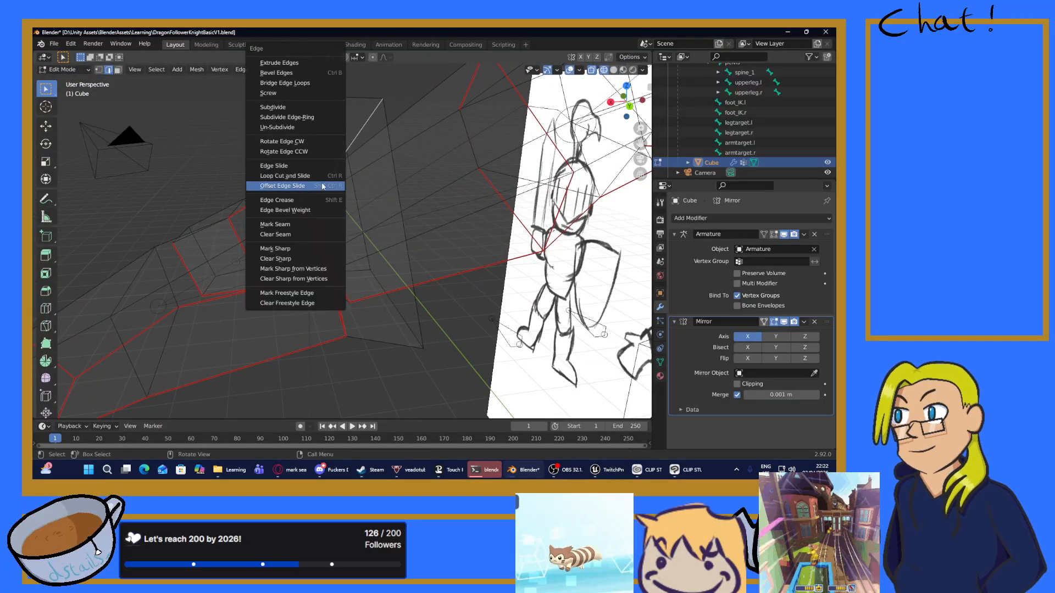
pyautogui.click(278, 225)
pyautogui.moveTo(431, 240); pyautogui.dragTo(278, 202, button='middle')
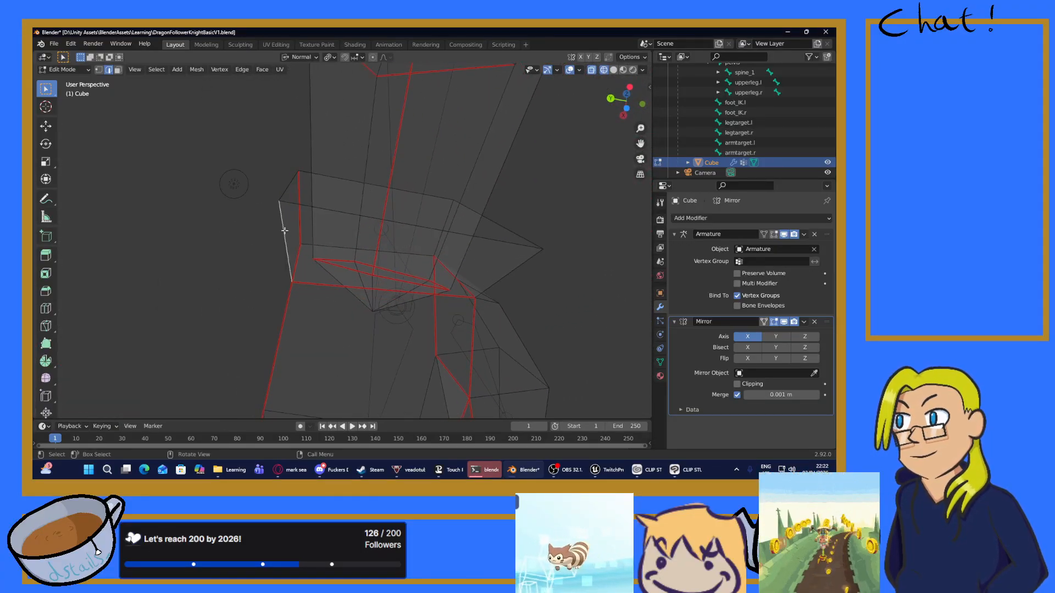
pyautogui.hotkey('ctrl', 'e')
pyautogui.click(244, 232)
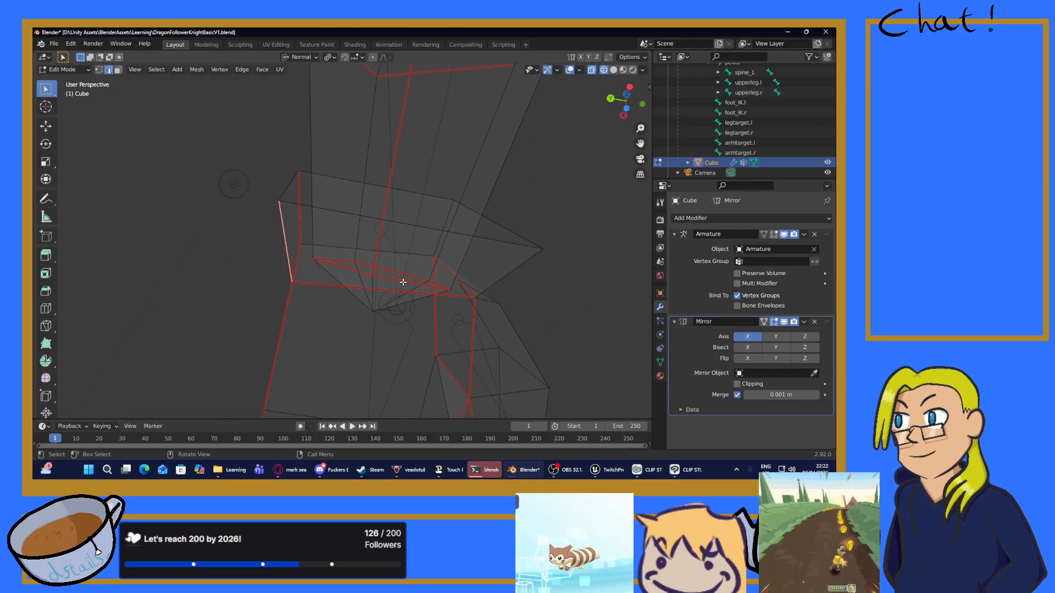
# Step: Mark the cuff rim's side edge between the two sloping seams and the adjoining long lower rim edge as seams
pyautogui.moveTo(401, 285); pyautogui.dragTo(352, 258, button='middle')
pyautogui.click(347, 256)
pyautogui.rightClick(347, 256)
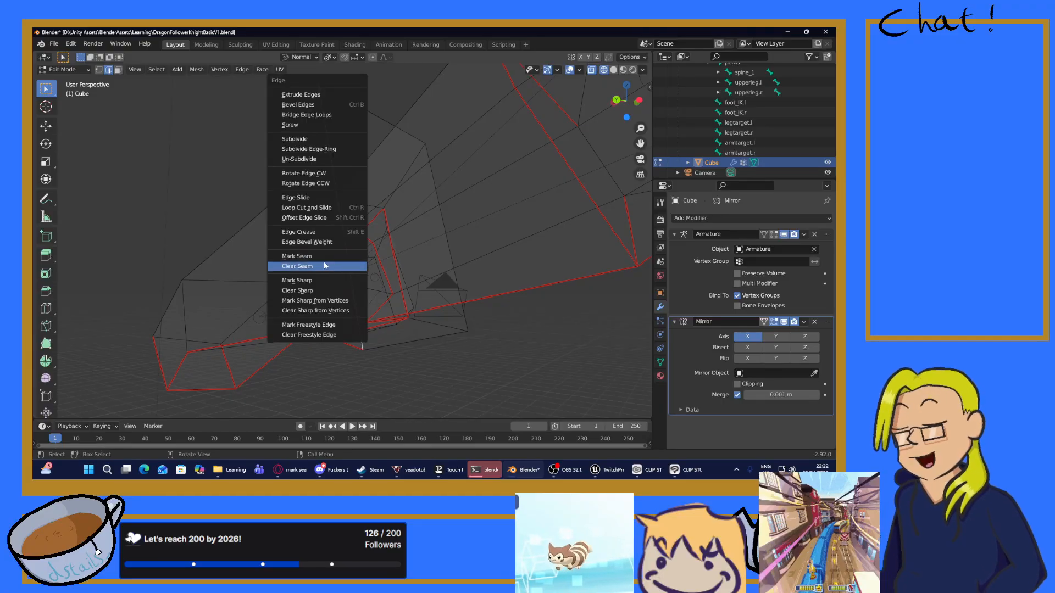
pyautogui.click(306, 254)
pyautogui.moveTo(306, 253); pyautogui.dragTo(299, 232, button='middle')
pyautogui.click(296, 259)
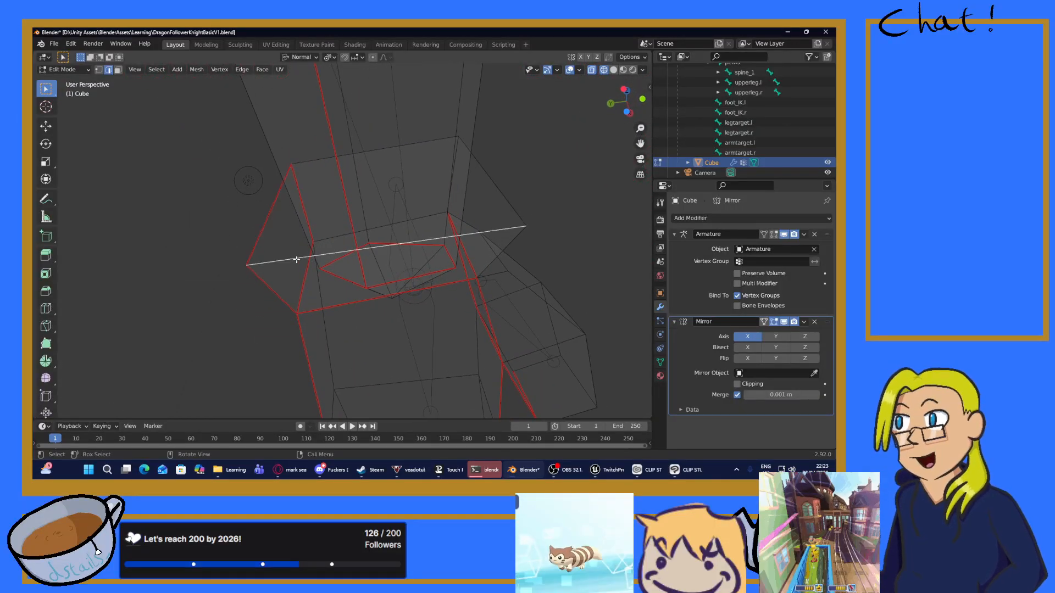
pyautogui.hotkey('ctrl', 'e')
pyautogui.click(287, 262)
# Step: Mark the sloping edge from the wrist to the other lower corner of the cuff rim as a seam
pyautogui.moveTo(337, 292); pyautogui.dragTo(307, 317, button='middle')
pyautogui.click(257, 273)
pyautogui.hotkey('ctrl', 'e')
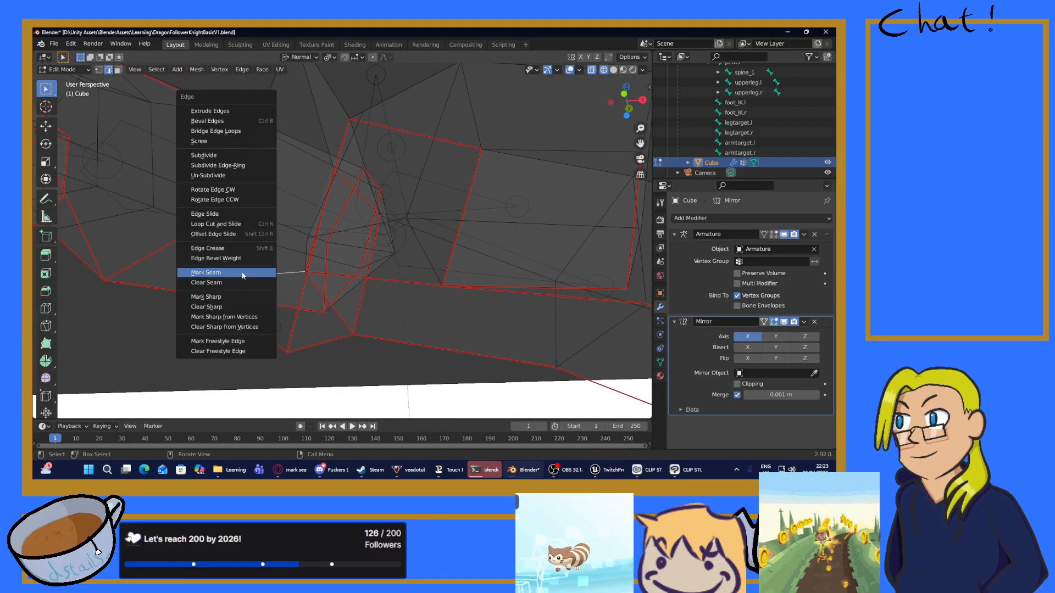
pyautogui.click(255, 273)
# Step: Clear the seams from two sloping edges between wrist and cuff rim, keeping only one sloping seam on the cuff
pyautogui.moveTo(256, 273); pyautogui.dragTo(351, 309, button='middle')
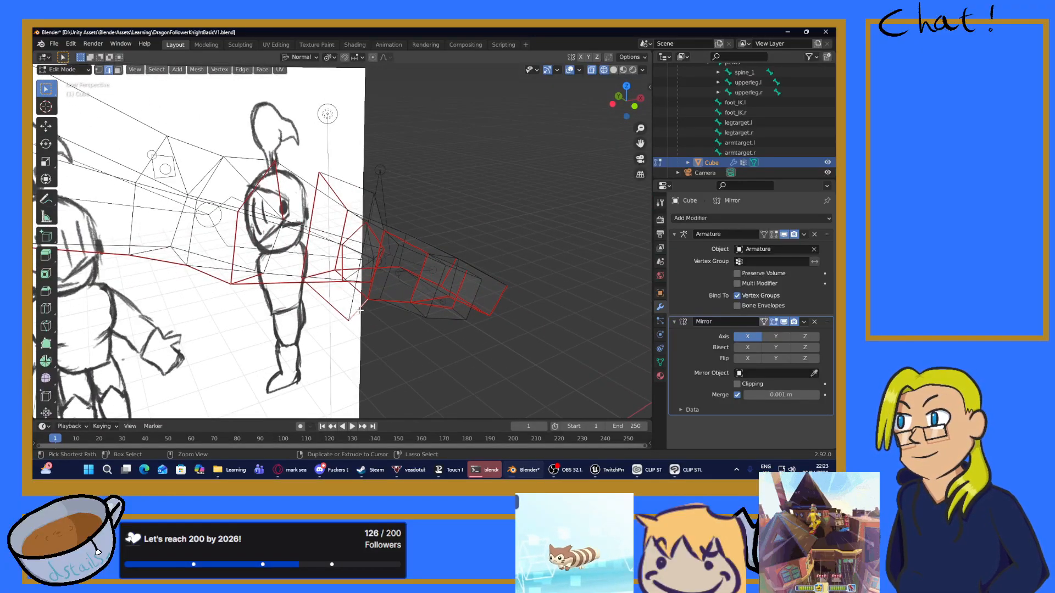
pyautogui.rightClick(361, 310)
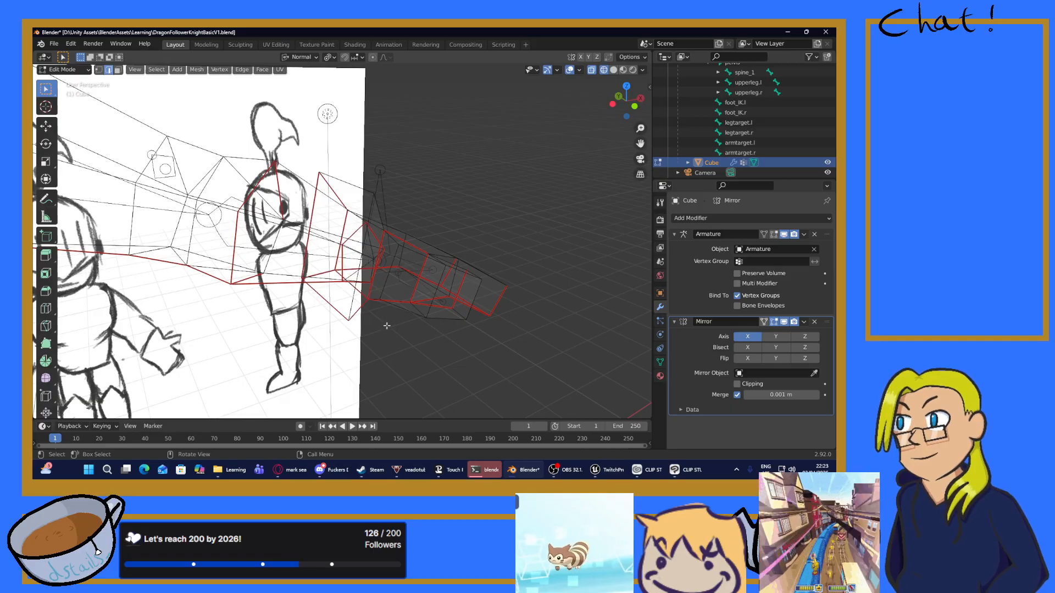
pyautogui.click(361, 311)
pyautogui.rightClick(361, 312)
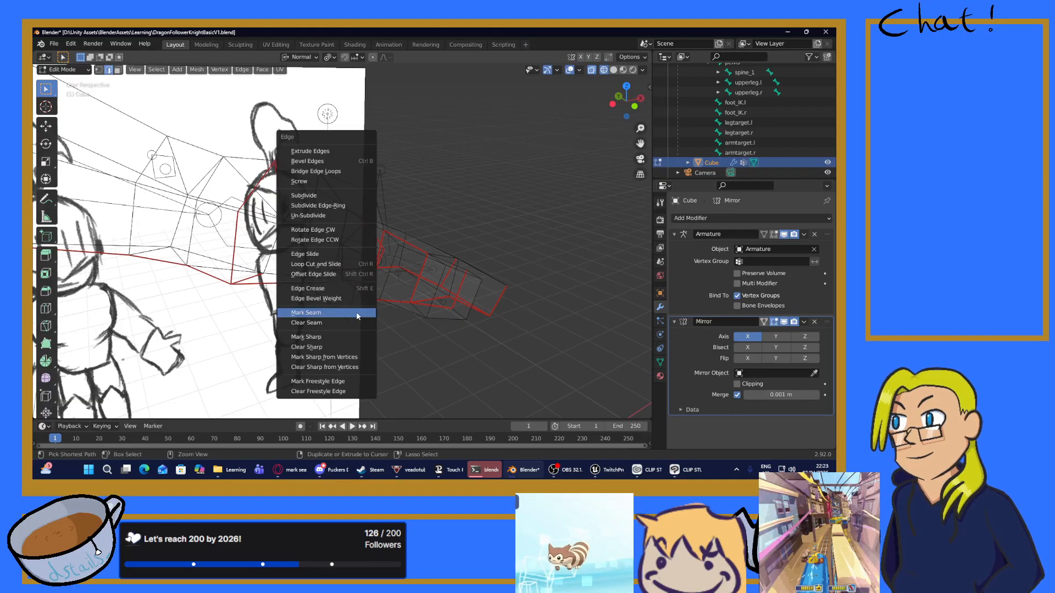
pyautogui.click(317, 323)
pyautogui.moveTo(400, 343); pyautogui.dragTo(540, 317, button='middle')
pyautogui.scroll(4, 540, 317)
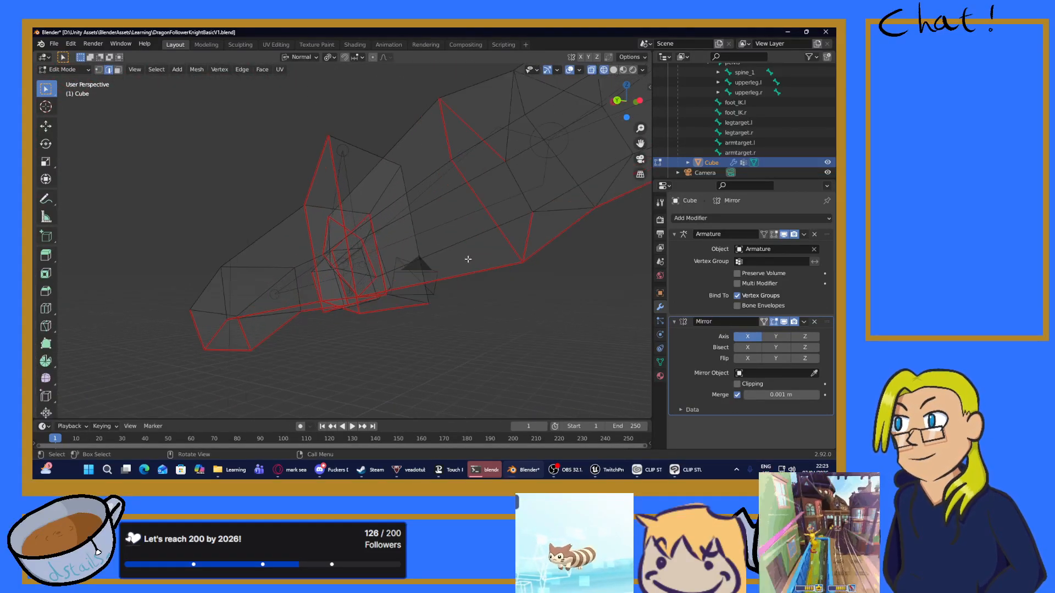
pyautogui.scroll(1, 407, 245)
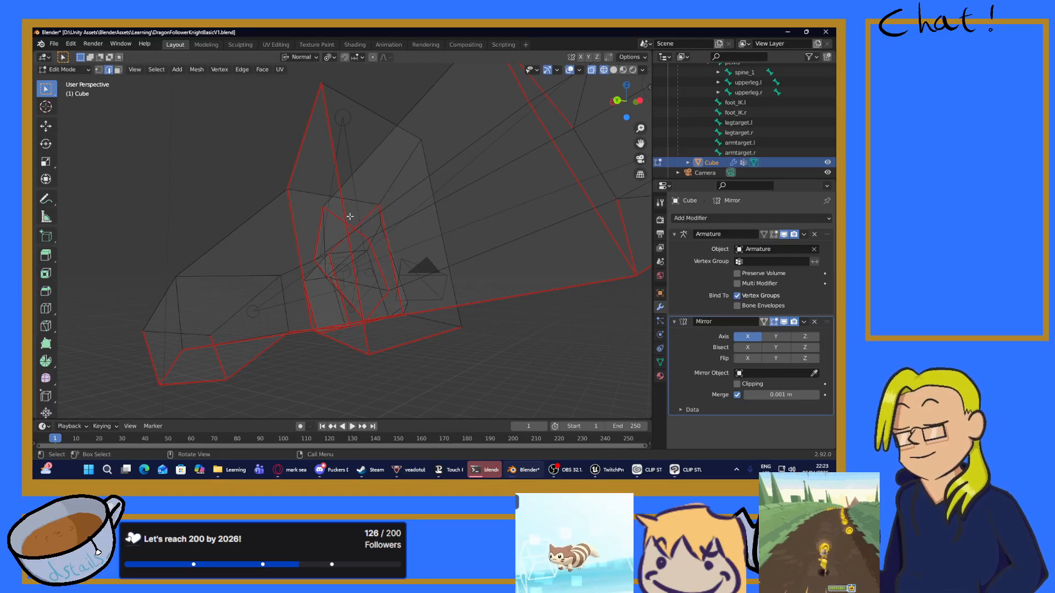
pyautogui.click(297, 159)
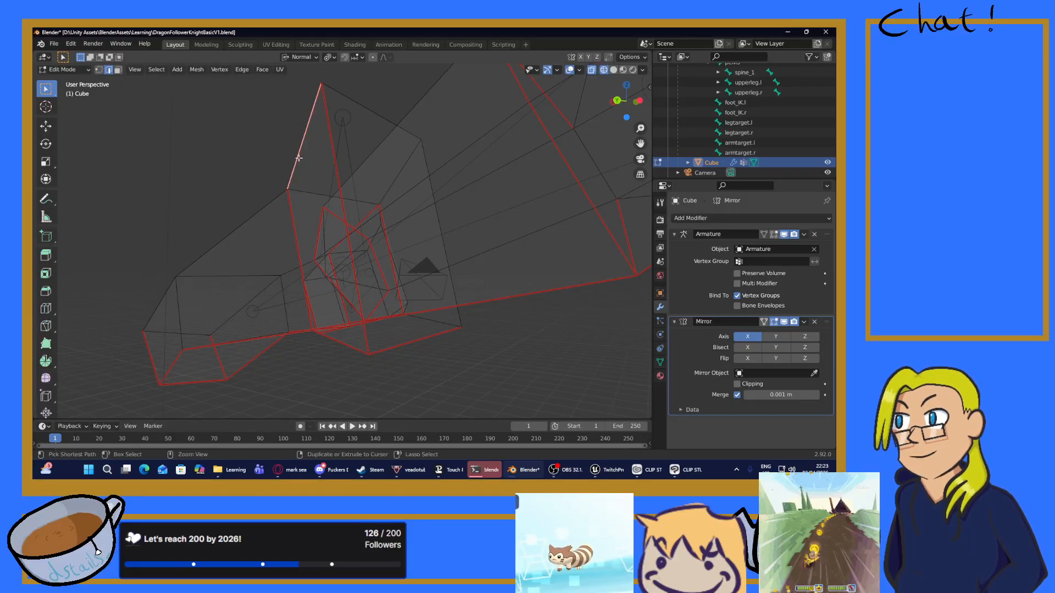
pyautogui.hotkey('ctrl', 'e')
pyautogui.click(251, 234)
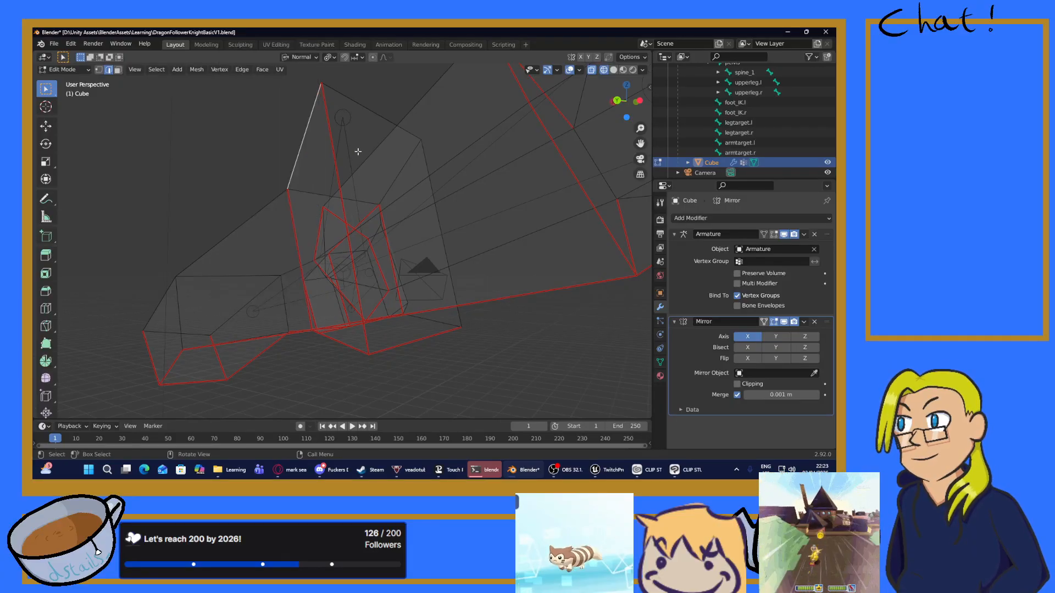
# Step: Mark the cuff rim's upper edge and its remaining side edge as seams to close the rim loop
pyautogui.click(368, 113)
pyautogui.hotkey('ctrl', 'e')
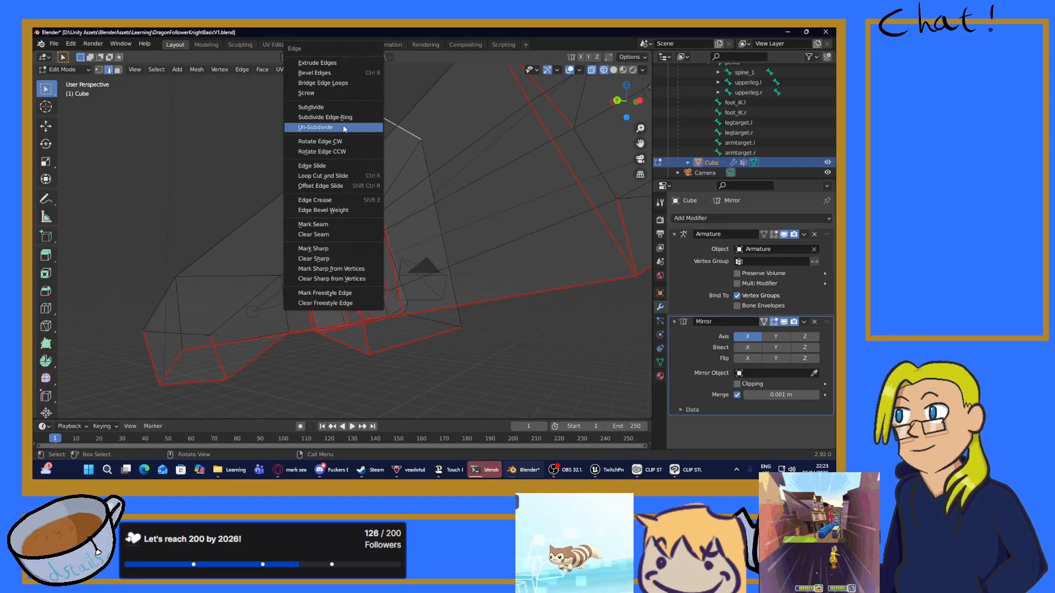
pyautogui.click(316, 227)
pyautogui.moveTo(316, 226); pyautogui.dragTo(418, 198, button='middle')
pyautogui.click(489, 245)
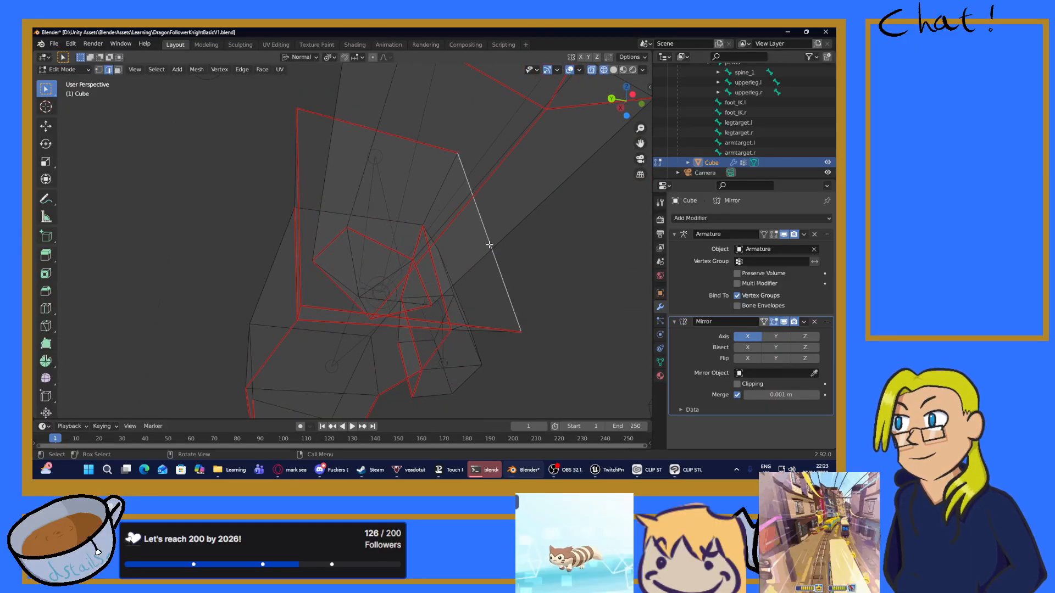
pyautogui.hotkey('ctrl', 'e')
pyautogui.click(442, 246)
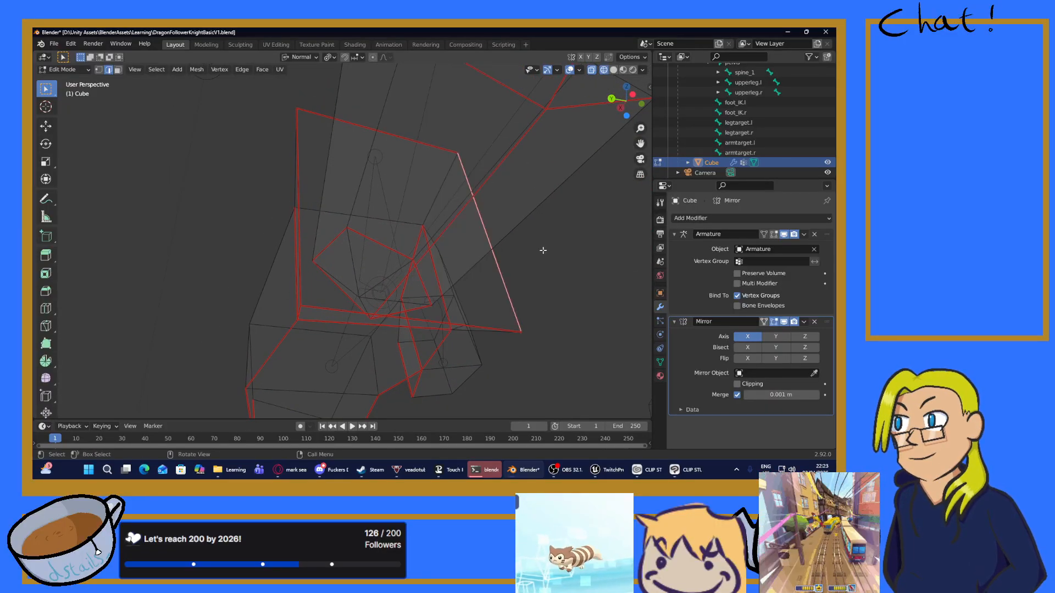
# Step: Mark the upper edge of the wrist loop as a seam to close the loop between hand and cuff
pyautogui.moveTo(542, 251); pyautogui.dragTo(103, 253, button='middle')
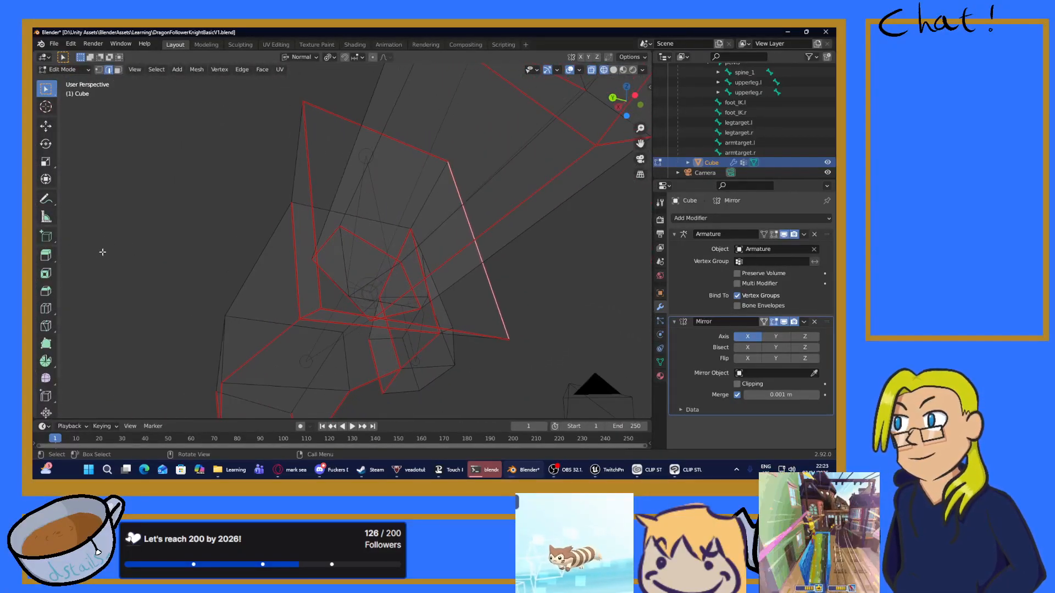
pyautogui.click(324, 211)
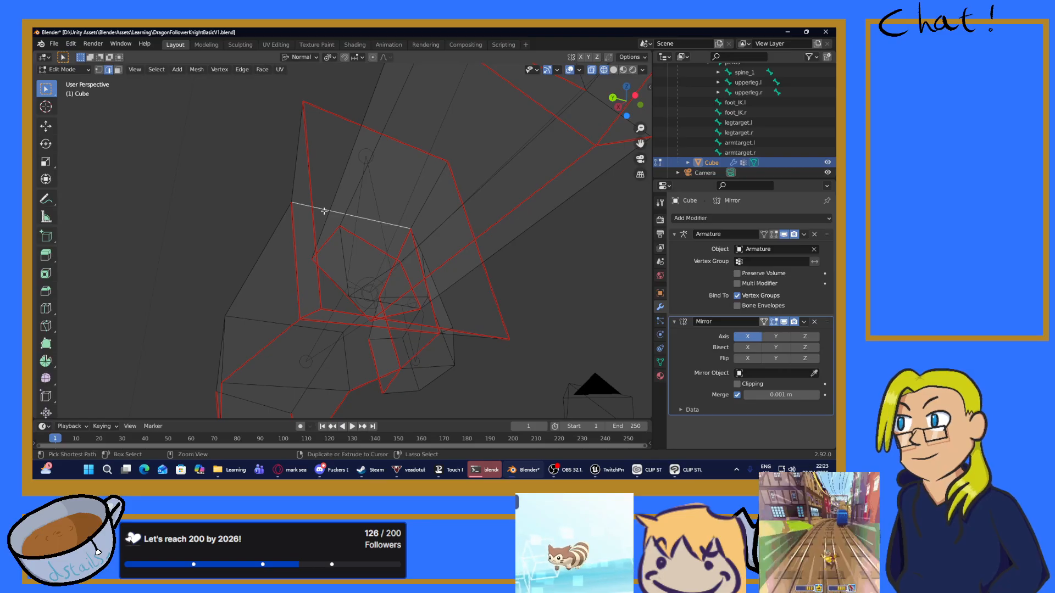
pyautogui.hotkey('ctrl', 'e')
pyautogui.click(282, 226)
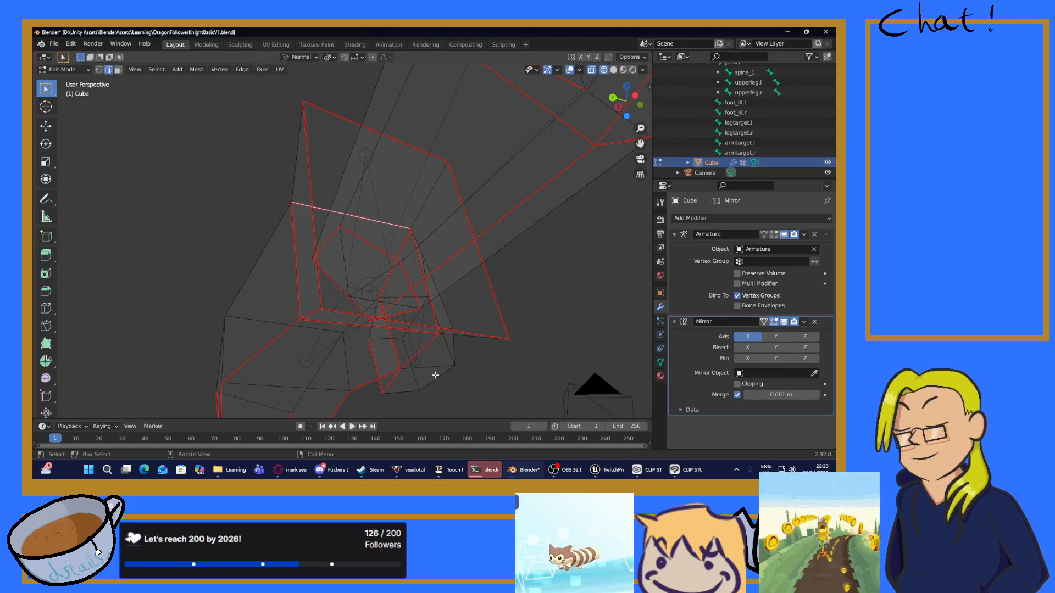
# Step: Mark the long inner-thigh edge running from the top of the leg down to the knee as a seam
pyautogui.moveTo(435, 375)
pyautogui.mouseDown(button='middle')
pyautogui.moveTo(363, 285)
pyautogui.moveTo(370, 354)
pyautogui.moveTo(482, 328)
pyautogui.moveTo(491, 339)
pyautogui.mouseUp(button='middle')
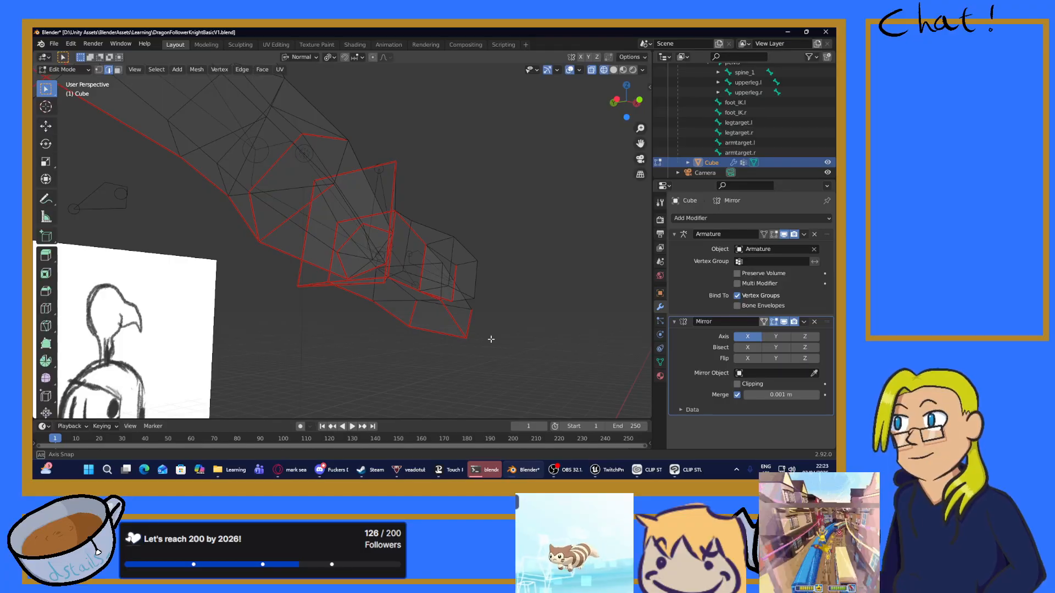
pyautogui.moveTo(491, 339)
pyautogui.mouseDown(button='middle')
pyautogui.moveTo(446, 340)
pyautogui.moveTo(459, 282)
pyautogui.mouseUp(button='middle')
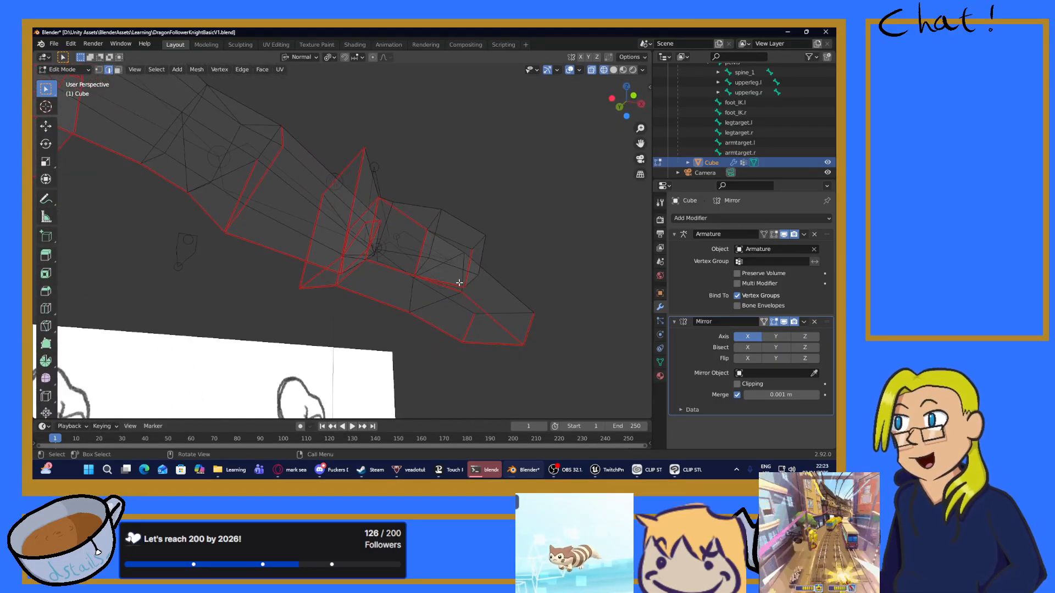
pyautogui.moveTo(489, 228)
pyautogui.mouseDown(button='middle')
pyautogui.moveTo(293, 229)
pyautogui.moveTo(325, 232)
pyautogui.mouseUp(button='middle')
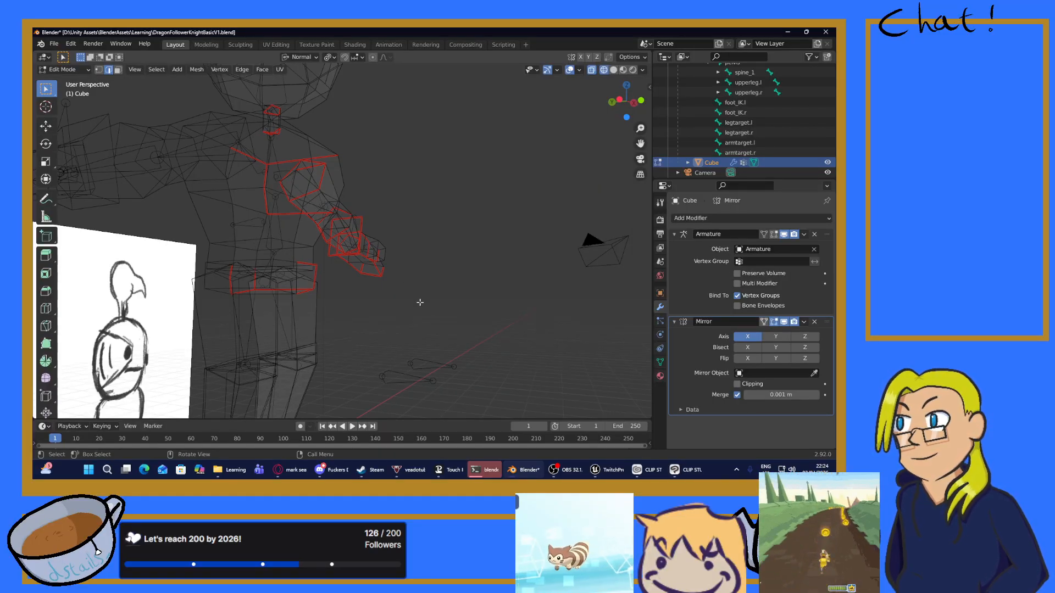
pyautogui.moveTo(404, 314); pyautogui.dragTo(354, 317, button='middle')
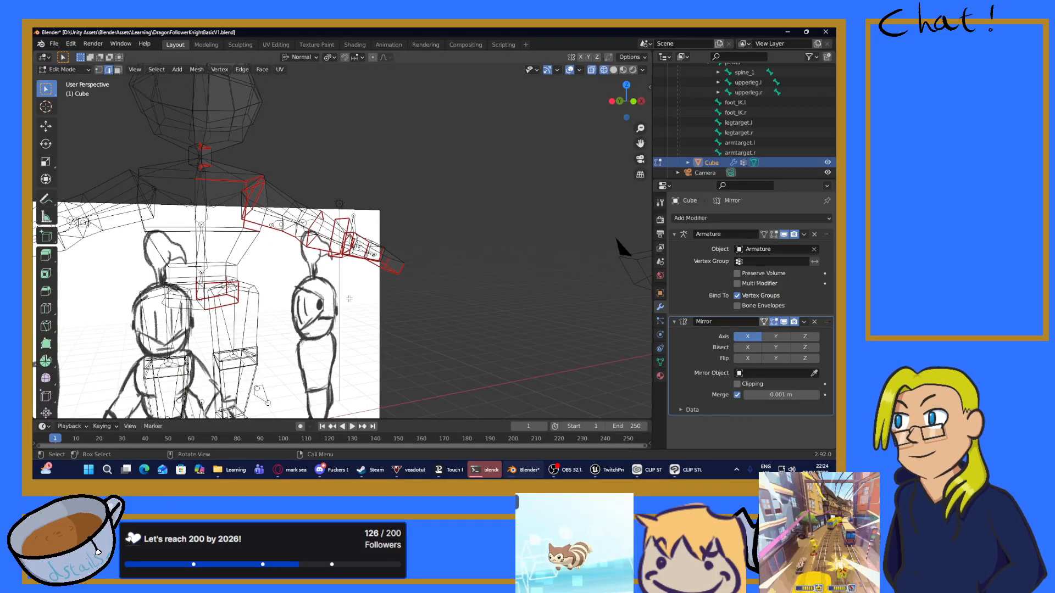
pyautogui.moveTo(411, 272); pyautogui.dragTo(137, 276, button='middle')
pyautogui.scroll(2, 321, 314)
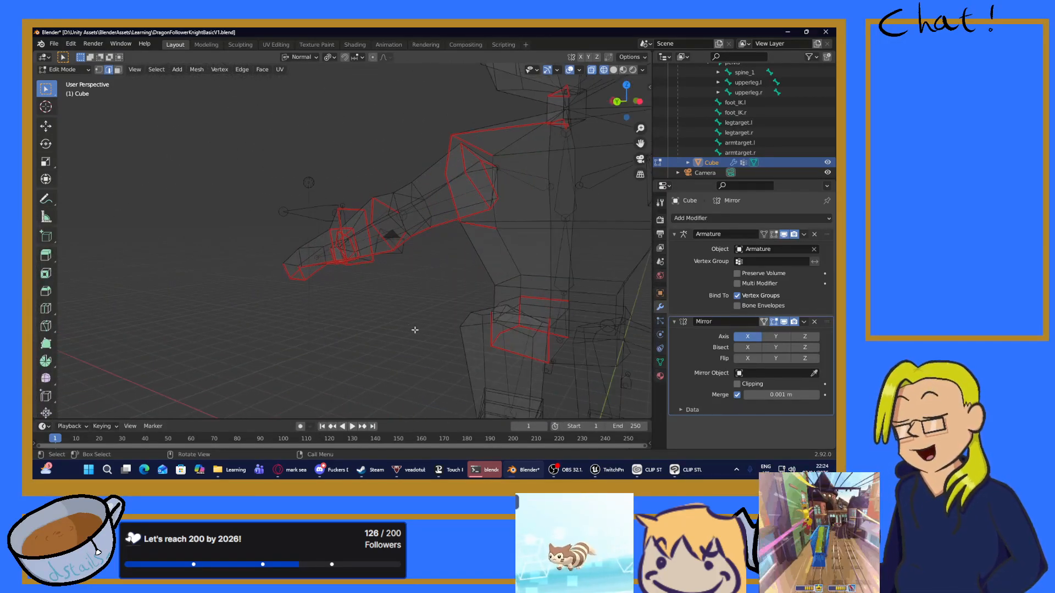
pyautogui.moveTo(432, 335); pyautogui.dragTo(478, 239, button='middle')
pyautogui.click(413, 239)
pyautogui.hotkey('ctrl', 'e')
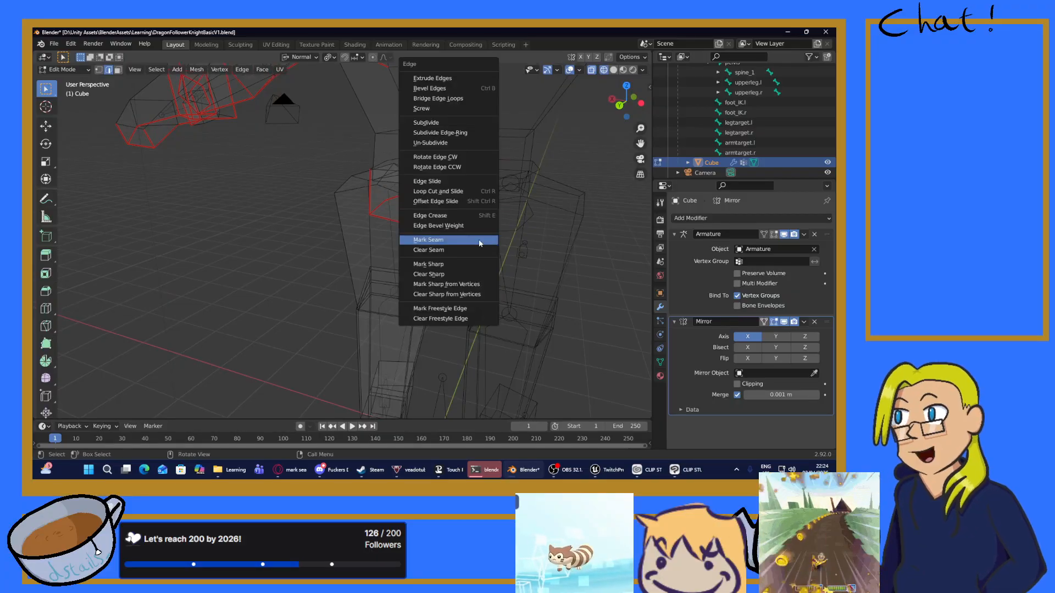
pyautogui.click(458, 245)
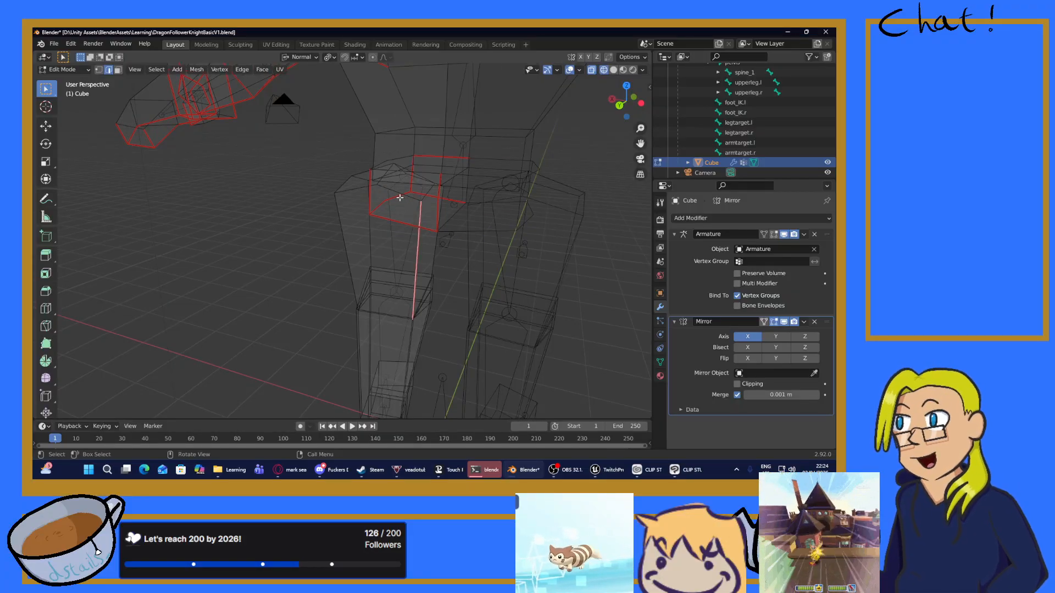
# Step: Mark two edges across the top of the thigh as seams to begin the loop where the leg meets the pelvis
pyautogui.click(404, 195)
pyautogui.hotkey('ctrl', 'e')
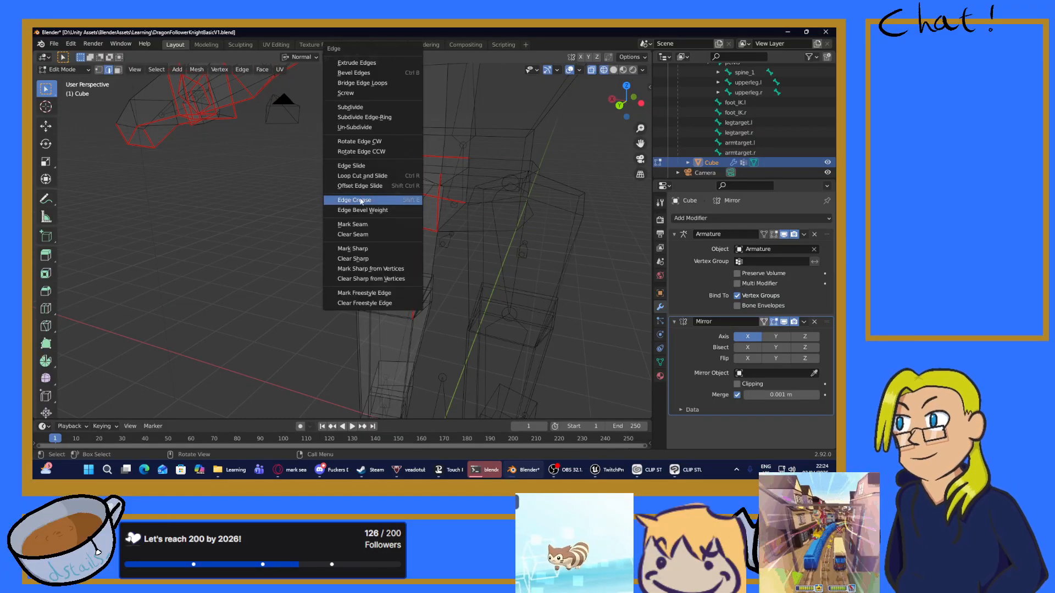
pyautogui.click(358, 226)
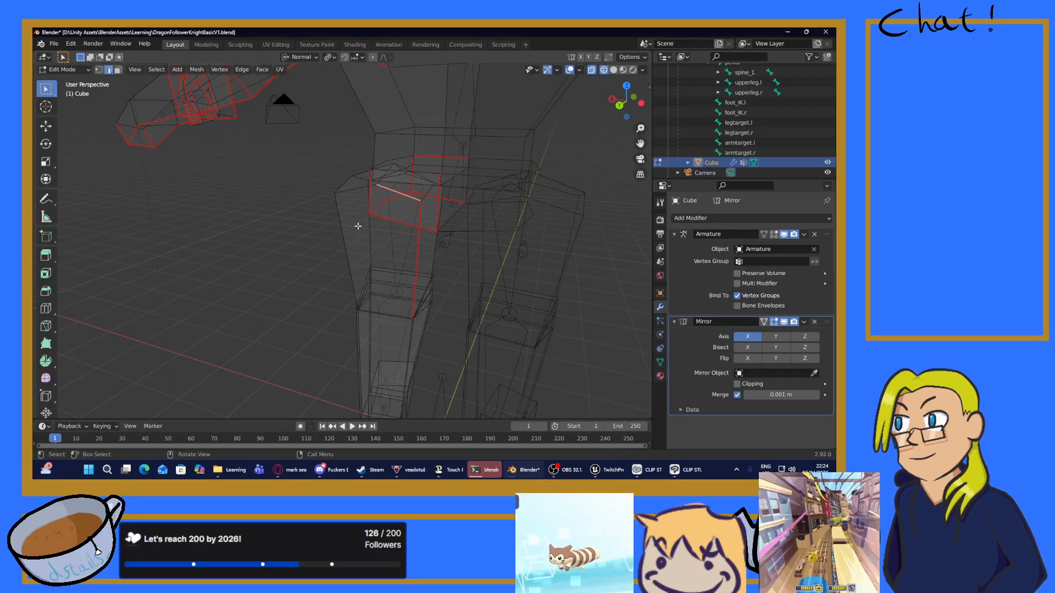
pyautogui.moveTo(357, 226); pyautogui.dragTo(393, 246, button='middle')
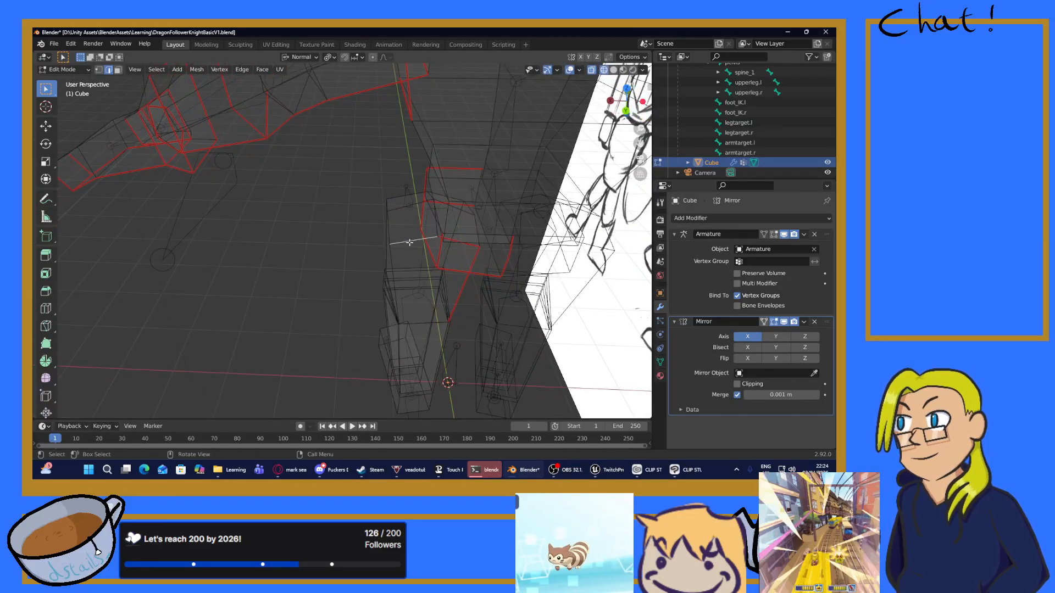
pyautogui.hotkey('ctrl', 'e')
pyautogui.click(407, 243)
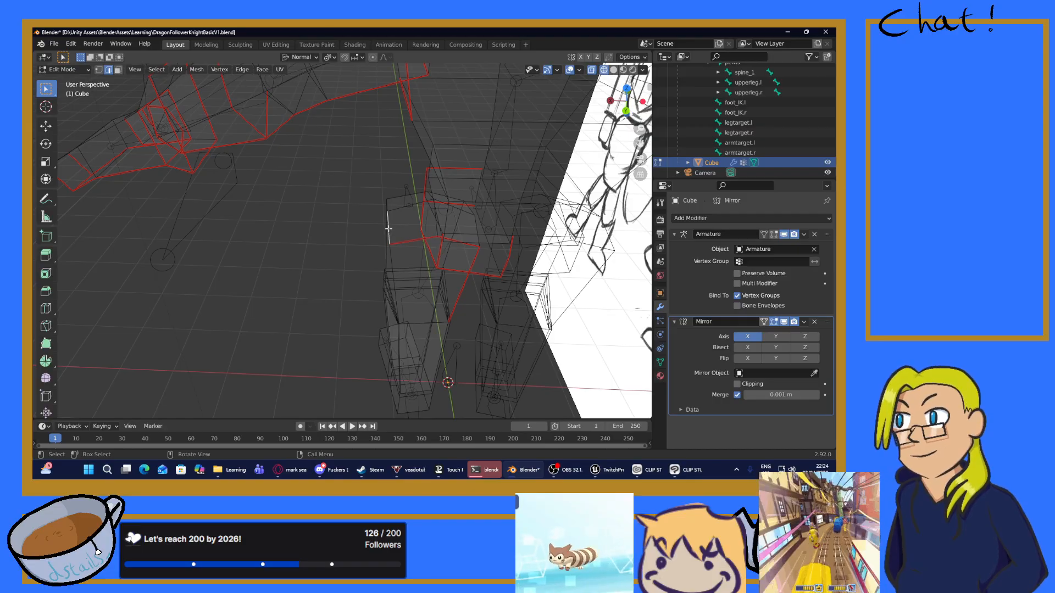
# Step: Continue the thigh-top seam loop along the outer side of the hip by marking the next three edges
pyautogui.hotkey('ctrl', 'e')
pyautogui.click(388, 228)
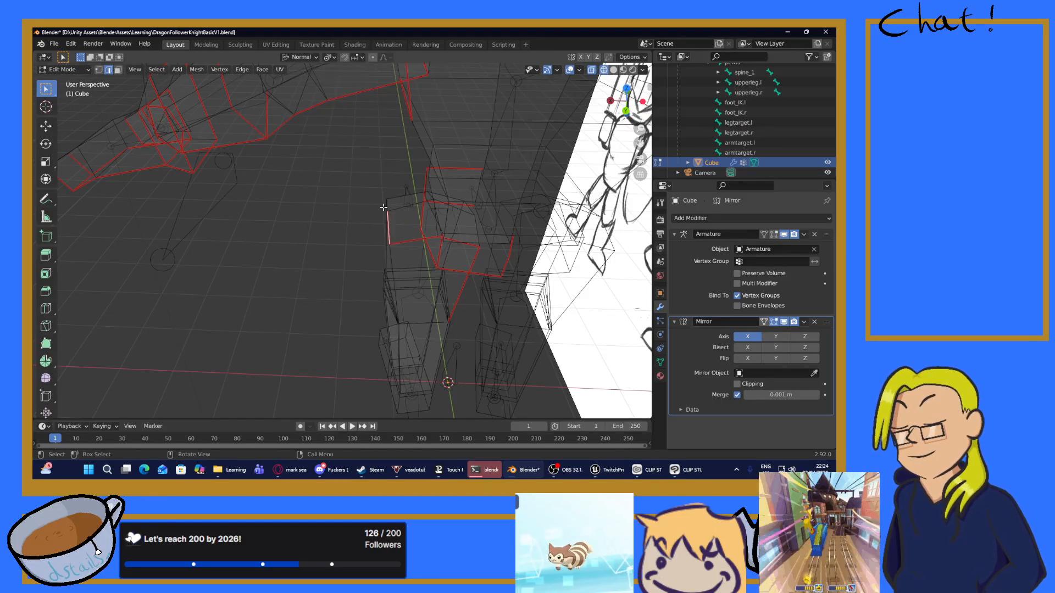
pyautogui.click(387, 207)
pyautogui.hotkey('ctrl', 'e')
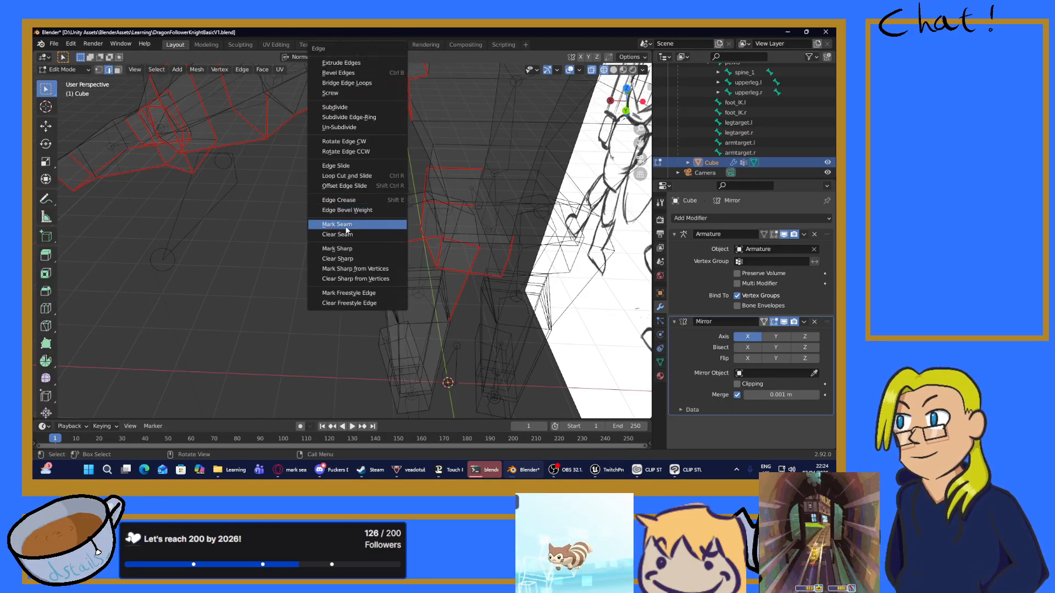
pyautogui.click(351, 230)
pyautogui.moveTo(351, 229); pyautogui.dragTo(285, 186, button='middle')
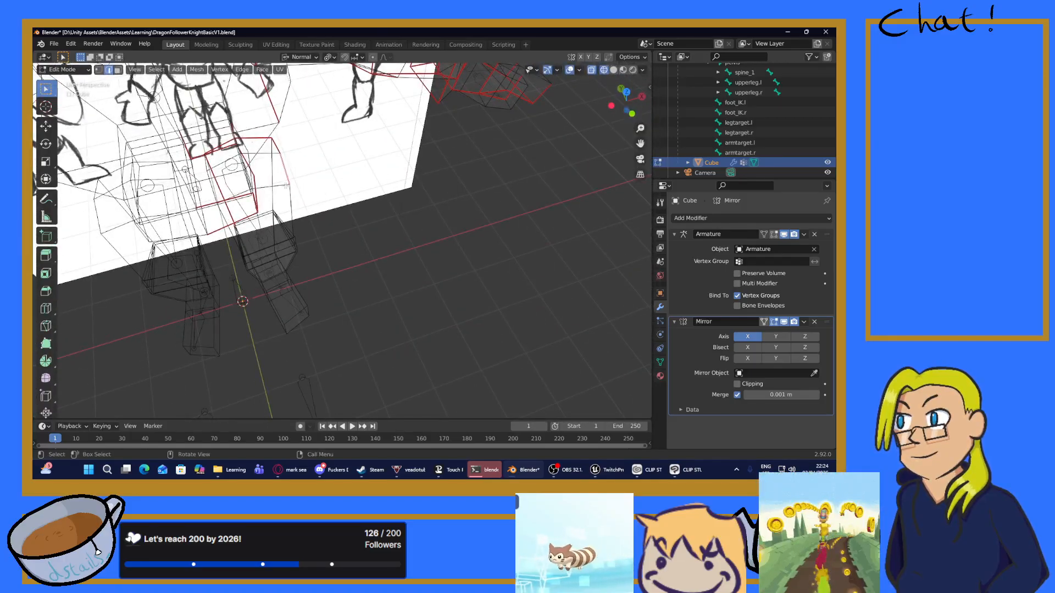
pyautogui.hotkey('ctrl', 'e')
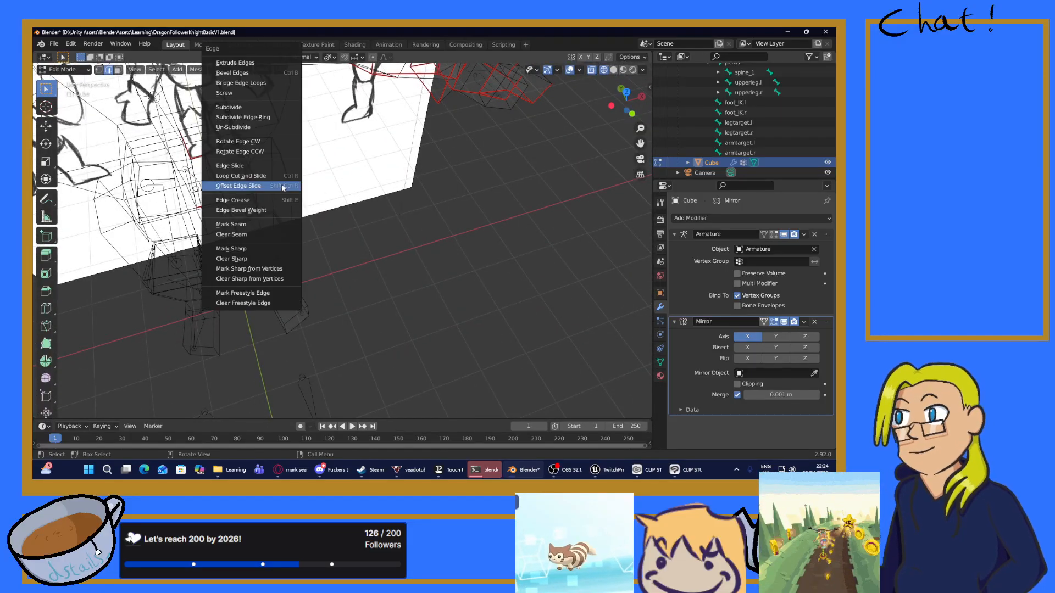
pyautogui.click(247, 230)
# Step: Mark the short corner edge and the neighbouring edge of the thigh-top loop as seams
pyautogui.moveTo(247, 229); pyautogui.dragTo(316, 167, button='middle')
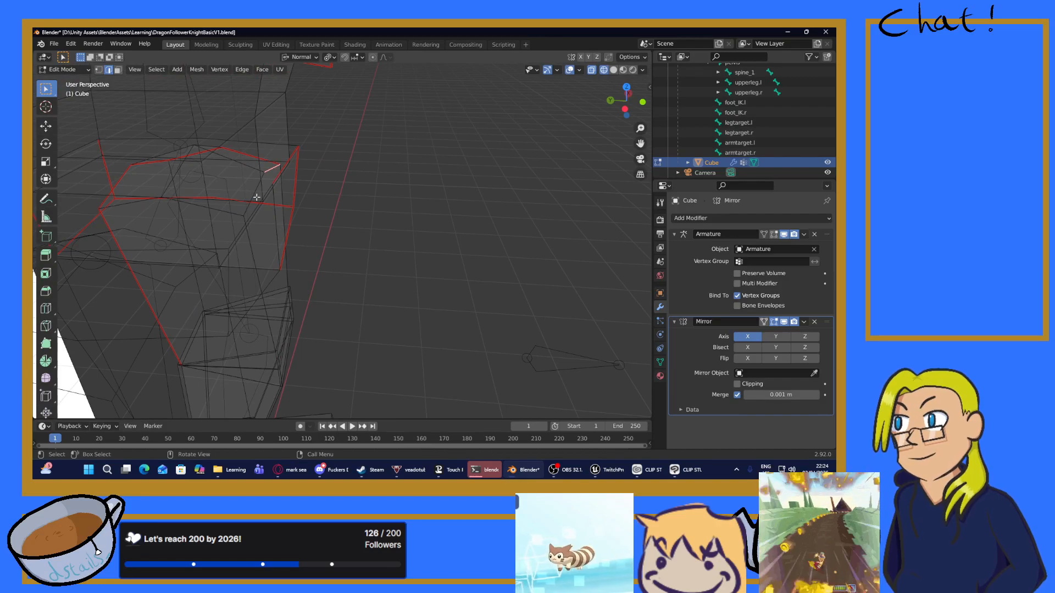
pyautogui.hotkey('ctrl', 'e')
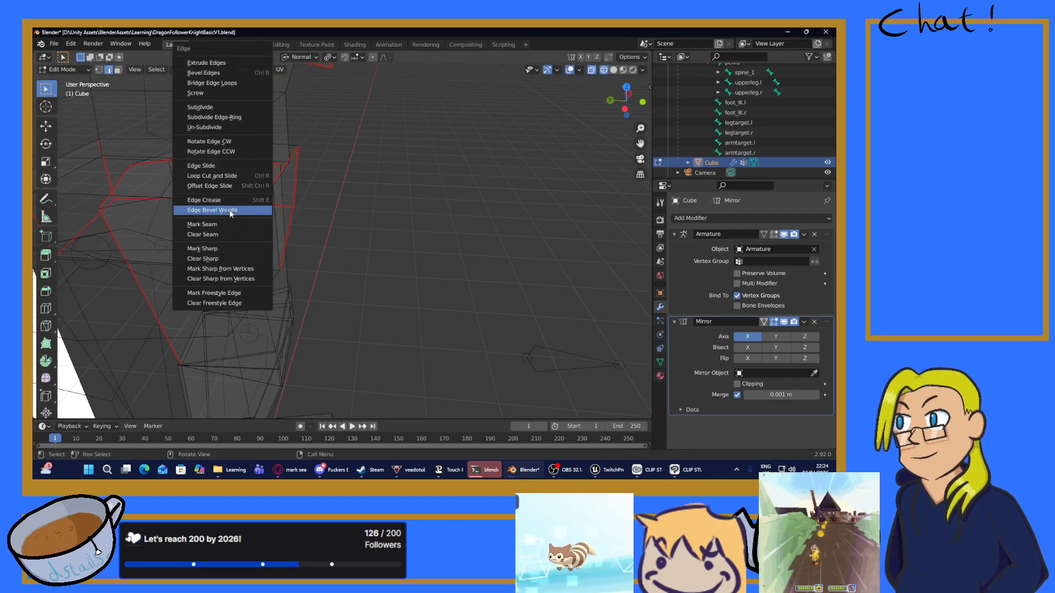
pyautogui.click(208, 235)
pyautogui.click(208, 209)
pyautogui.hotkey('ctrl', 'e')
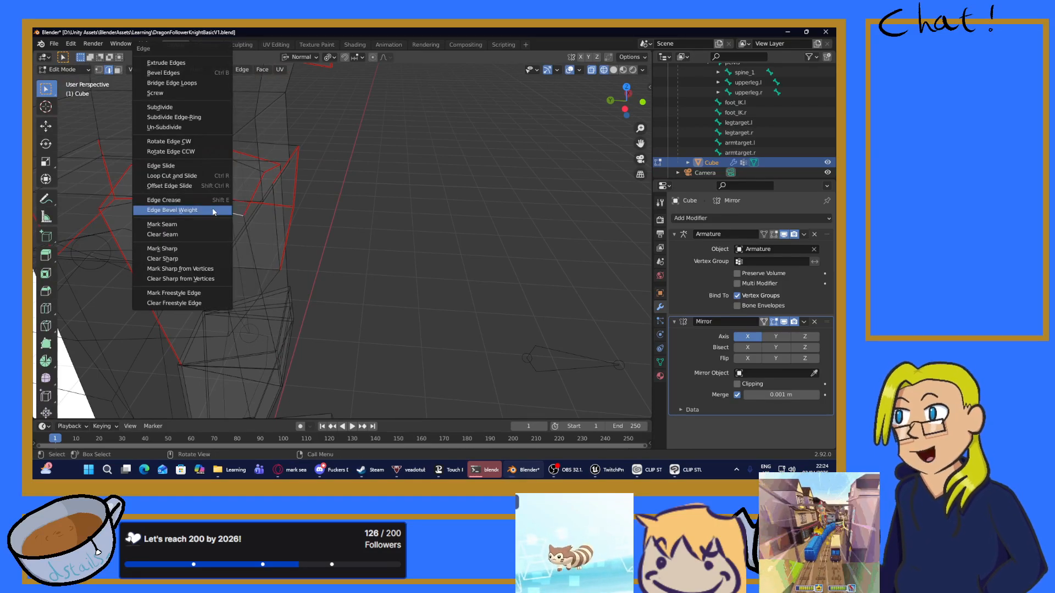
pyautogui.click(176, 225)
# Step: Mark the remaining inner edge at the top of the thigh as a seam to close the leg loop
pyautogui.moveTo(356, 214); pyautogui.dragTo(63, 216, button='middle')
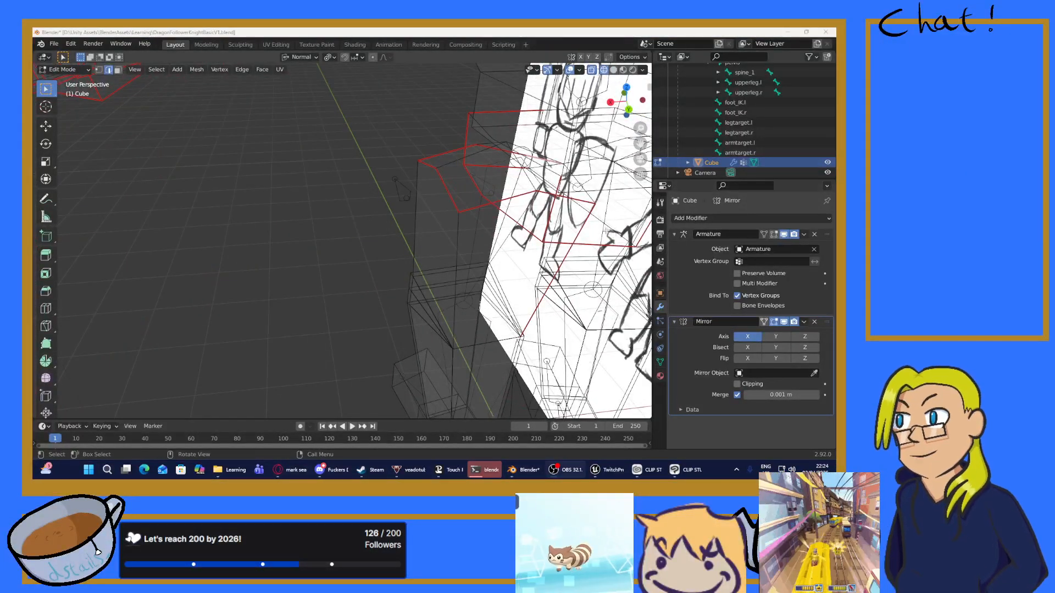
pyautogui.moveTo(605, 230); pyautogui.dragTo(550, 233, button='middle')
pyautogui.click(507, 248)
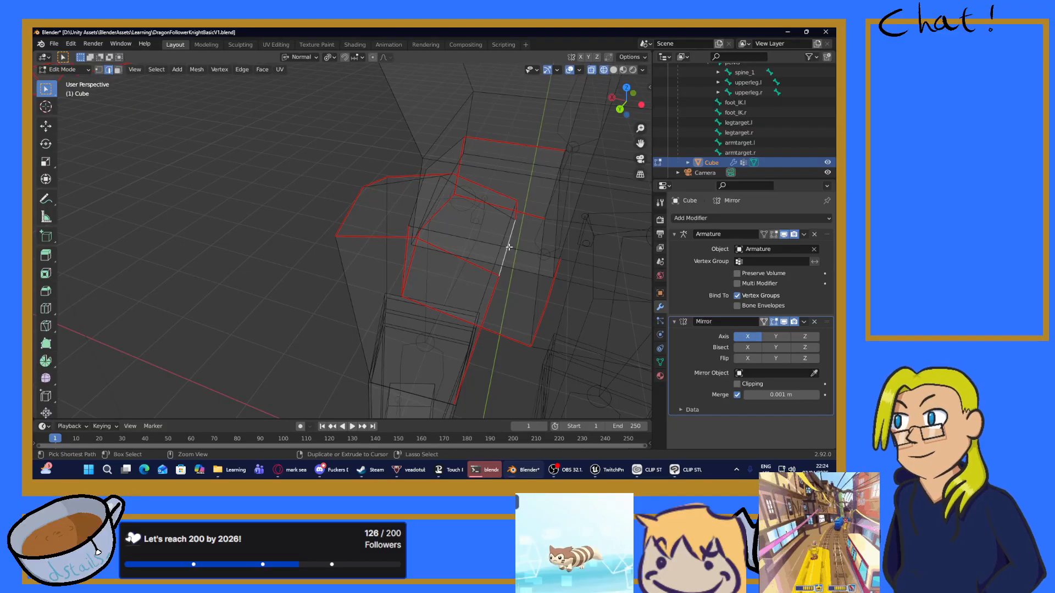
pyautogui.hotkey('ctrl', 'e')
pyautogui.click(485, 250)
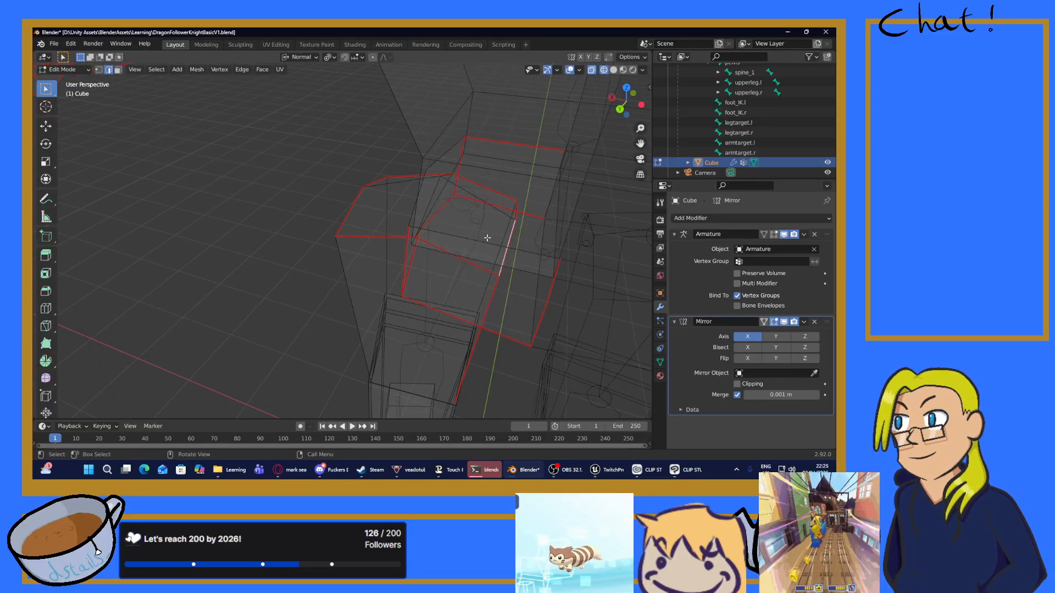
# Step: Mark the long inner shin edge from the knee down to the ankle as a seam, continuing the thigh seam
pyautogui.moveTo(463, 238); pyautogui.dragTo(408, 191, button='middle')
pyautogui.scroll(5, 371, 236)
pyautogui.moveTo(372, 236); pyautogui.dragTo(359, 236, button='middle')
pyautogui.keyDown('shift'); pyautogui.moveTo(267, 231); pyautogui.dragTo(278, 225, button='middle'); pyautogui.keyUp('shift')
pyautogui.keyDown('shift'); pyautogui.moveTo(278, 225); pyautogui.dragTo(284, 204); pyautogui.keyUp('shift')
pyautogui.click(211, 190)
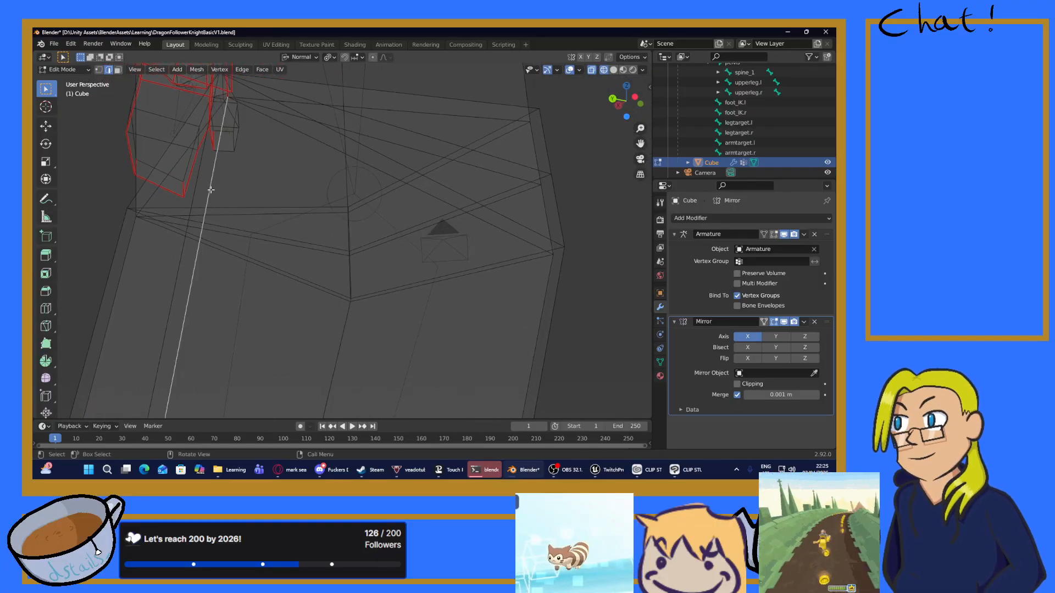
pyautogui.scroll(-4, 262, 206)
pyautogui.rightClick(265, 206)
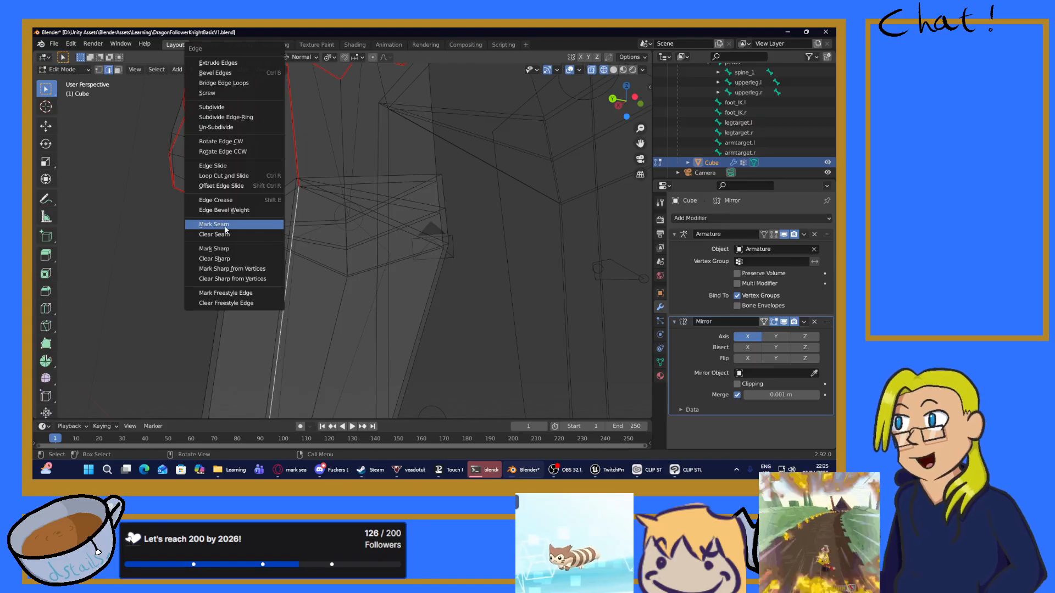
pyautogui.click(242, 226)
# Step: Mark the front inner edge of the ankle, starting at the lower end of the shin seam, as a seam
pyautogui.scroll(3, 422, 214)
pyautogui.moveTo(422, 214); pyautogui.dragTo(435, 181, button='middle')
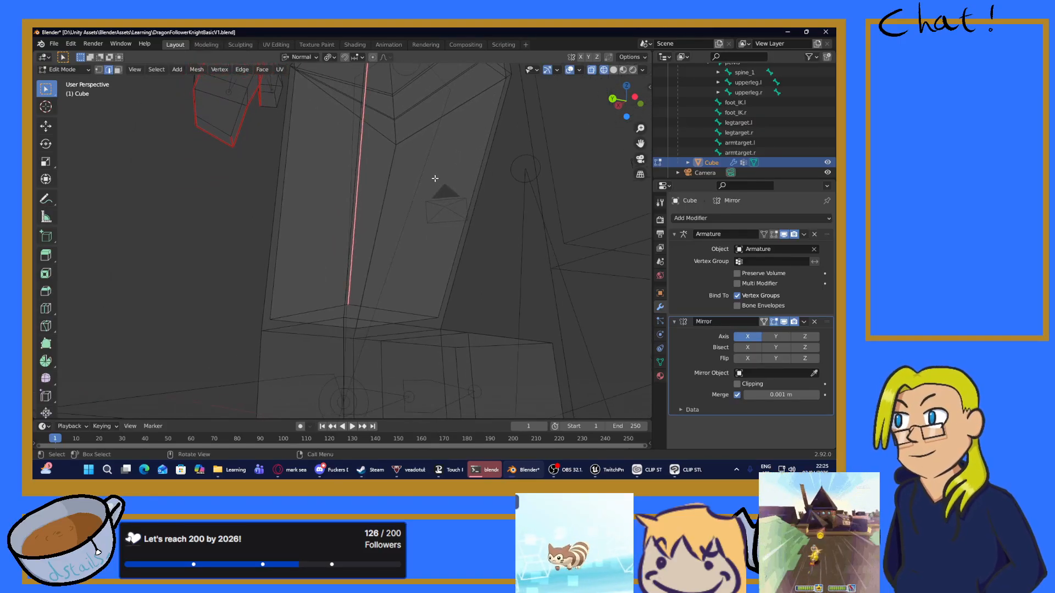
pyautogui.scroll(-3, 431, 176)
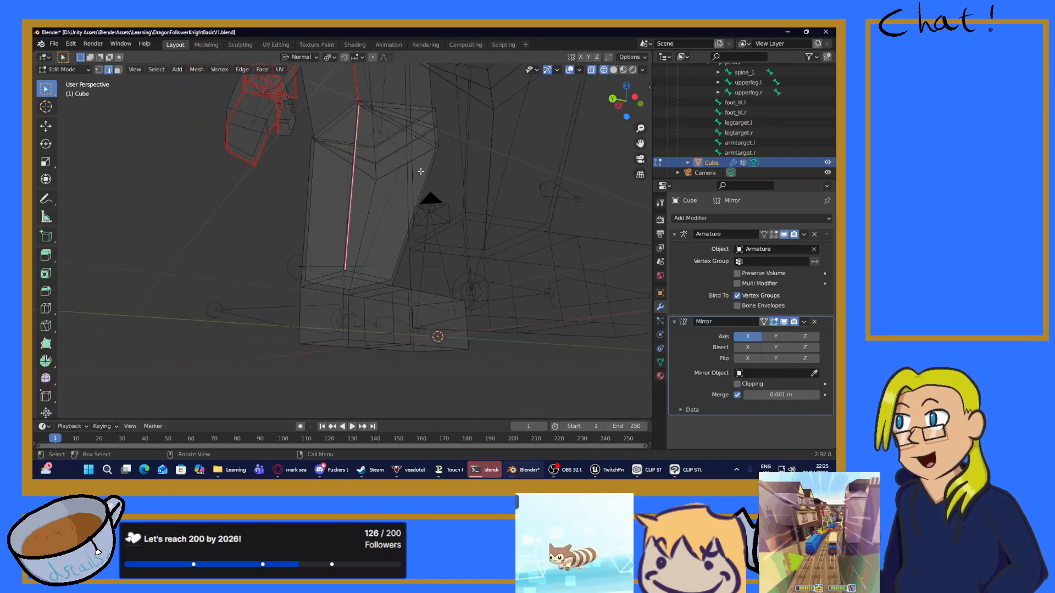
pyautogui.scroll(2, 395, 153)
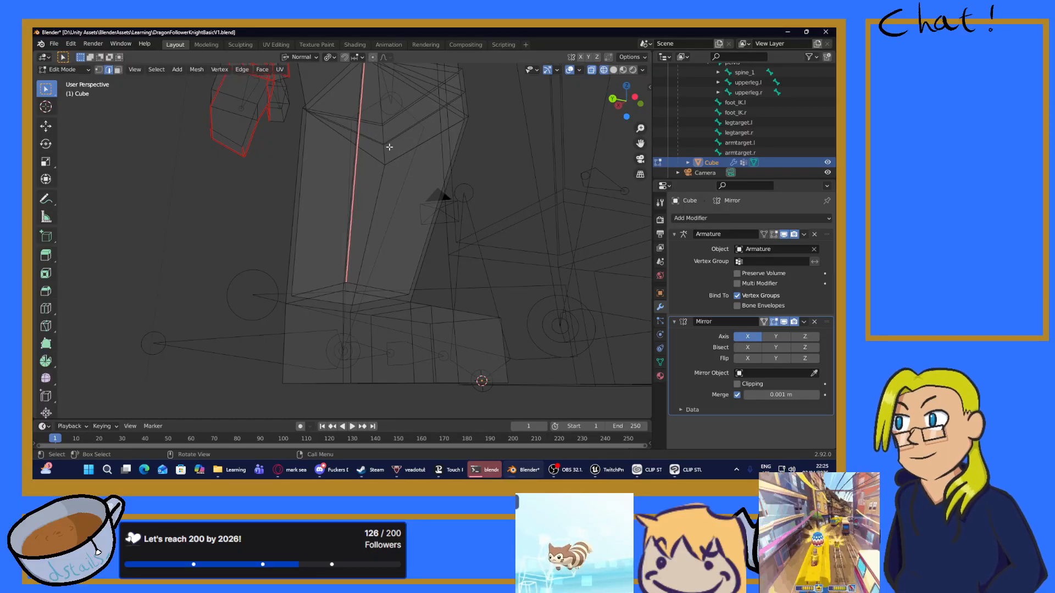
pyautogui.keyDown('shift'); pyautogui.moveTo(389, 147); pyautogui.dragTo(390, 157, button='middle'); pyautogui.keyUp('shift')
pyautogui.keyDown('ctrl'); pyautogui.click(337, 286); pyautogui.keyUp('ctrl')
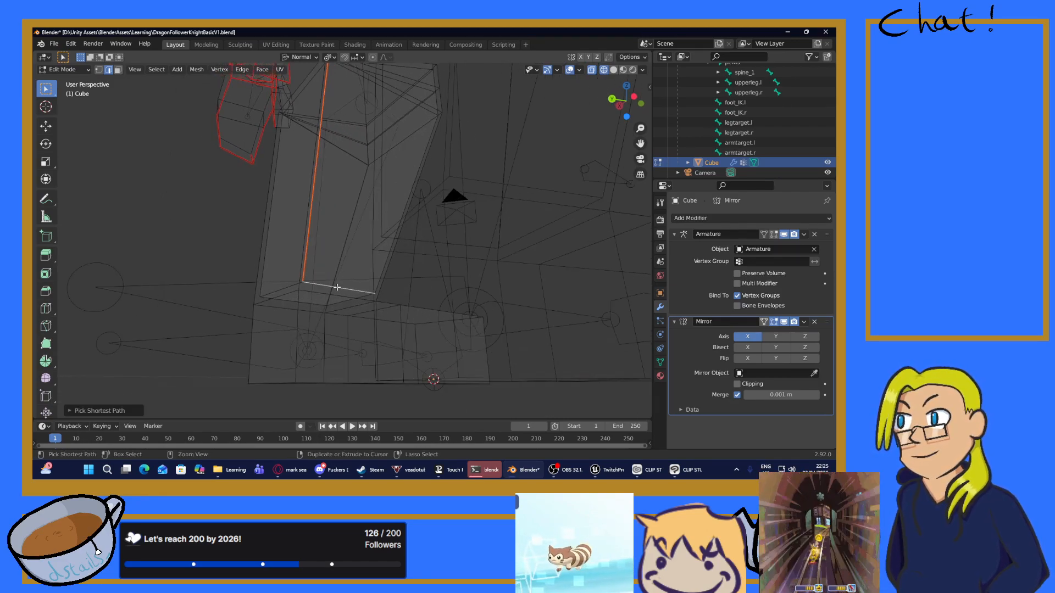
pyautogui.click(304, 247)
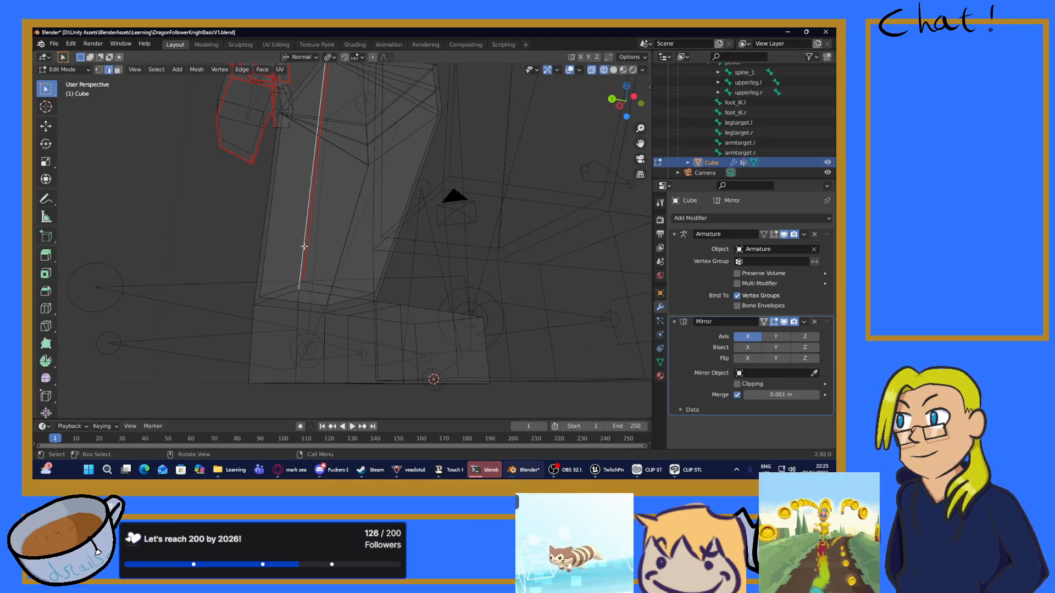
pyautogui.keyDown('shift'); pyautogui.click(321, 283); pyautogui.keyUp('shift')
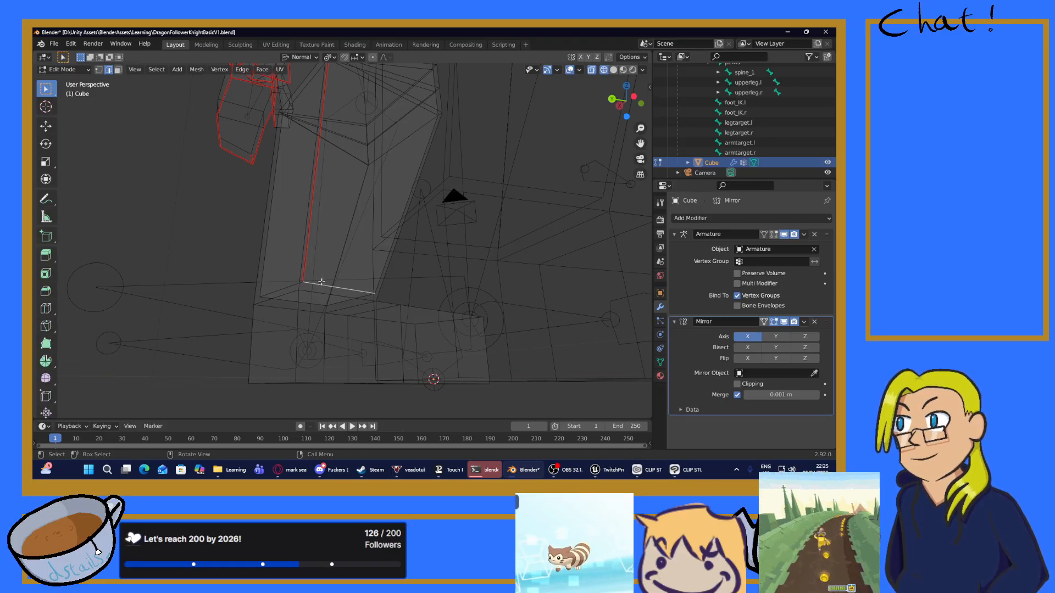
pyautogui.hotkey('ctrl', 'e')
pyautogui.click(308, 281)
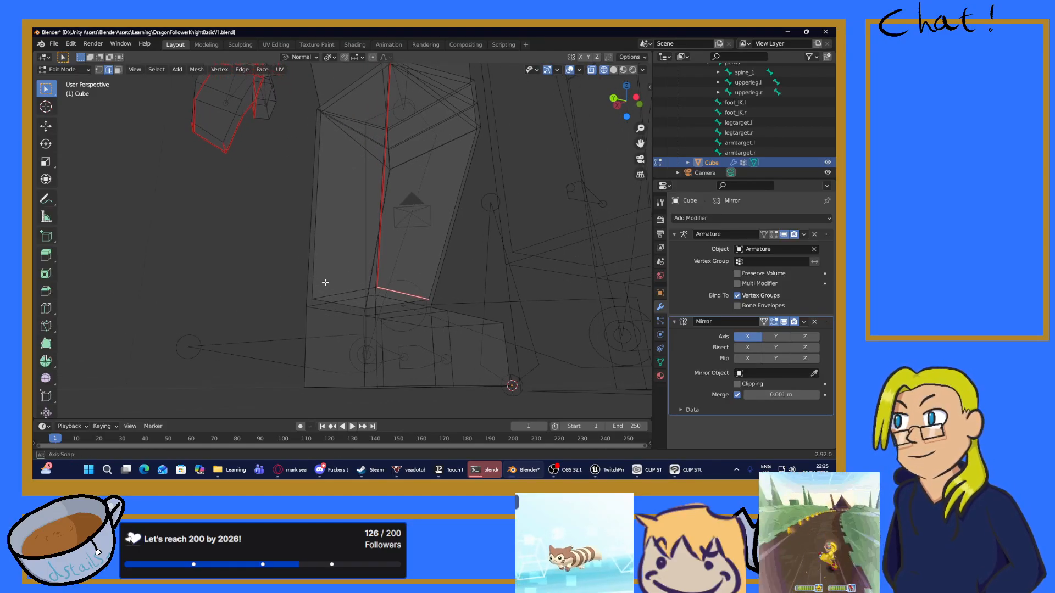
# Step: Mark the other three edges around the ankle as seams to close the loop between shin and foot
pyautogui.moveTo(312, 282); pyautogui.dragTo(326, 289, button='middle')
pyautogui.hotkey('ctrl', 'e')
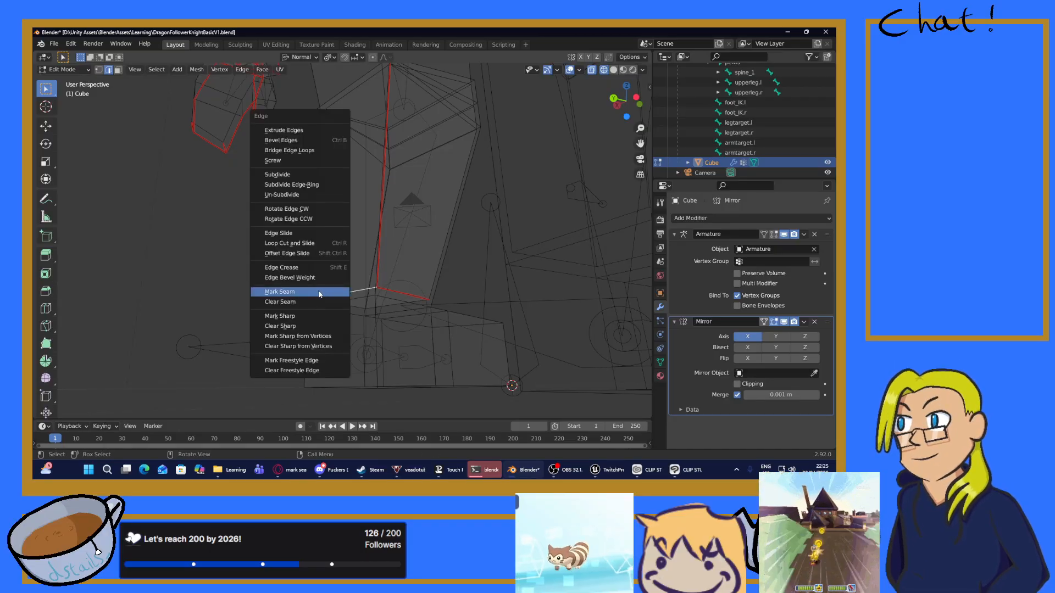
pyautogui.click(325, 292)
pyautogui.click(349, 306)
pyautogui.hotkey('ctrl', 'e')
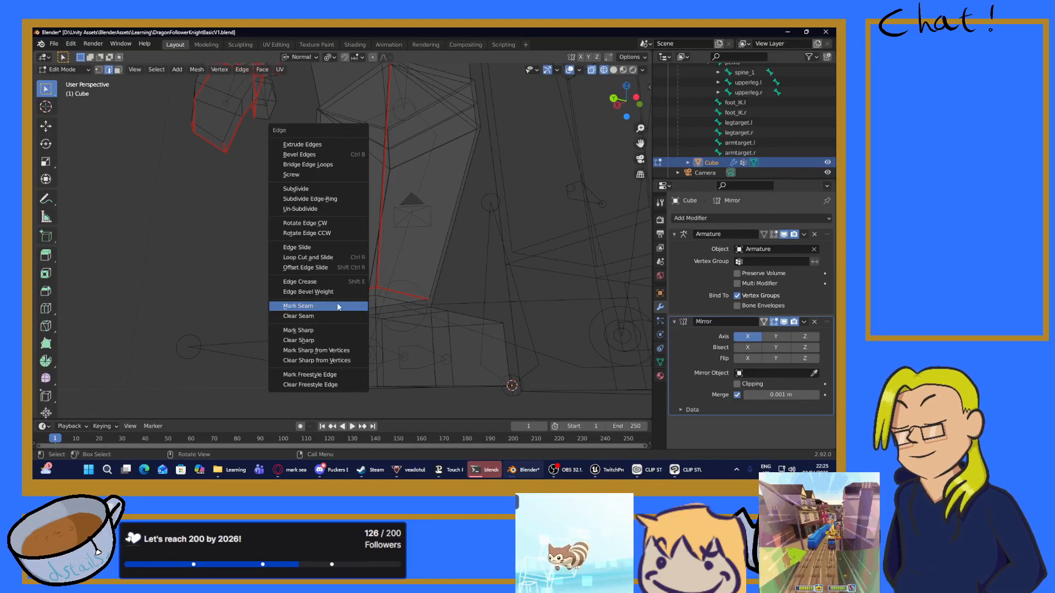
pyautogui.click(341, 307)
pyautogui.click(382, 306)
pyautogui.hotkey('ctrl', 'e')
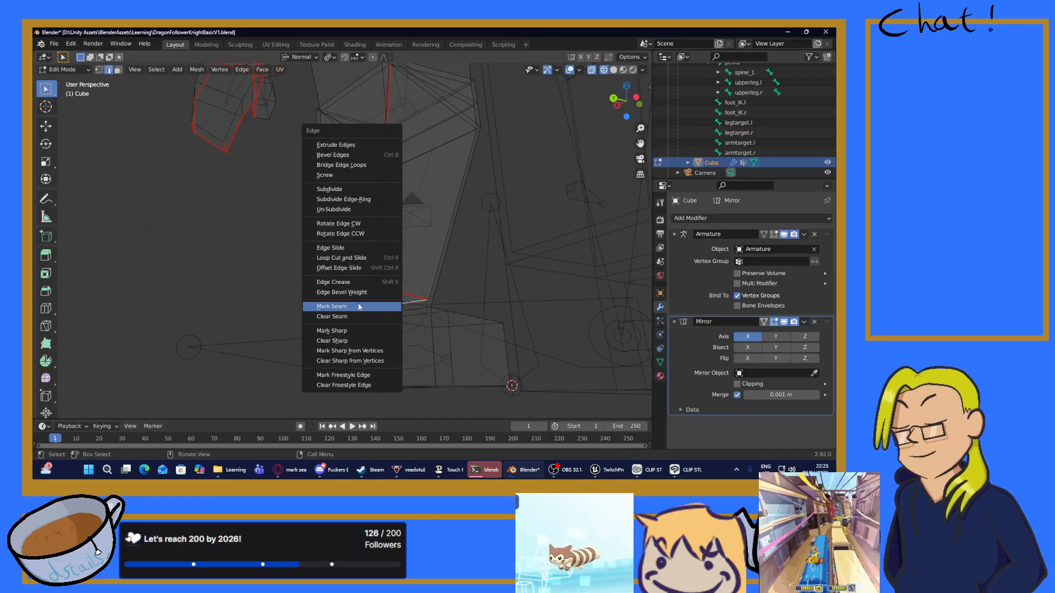
pyautogui.click(379, 305)
pyautogui.moveTo(379, 305); pyautogui.dragTo(420, 267, button='middle')
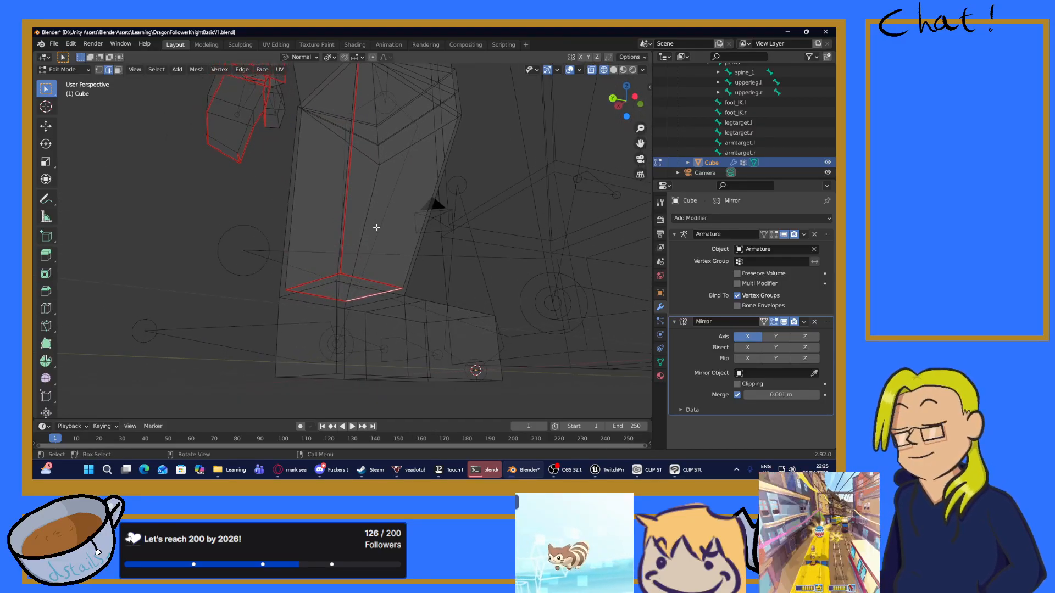
pyautogui.scroll(2, 376, 228)
pyautogui.moveTo(376, 229); pyautogui.dragTo(307, 241, button='middle')
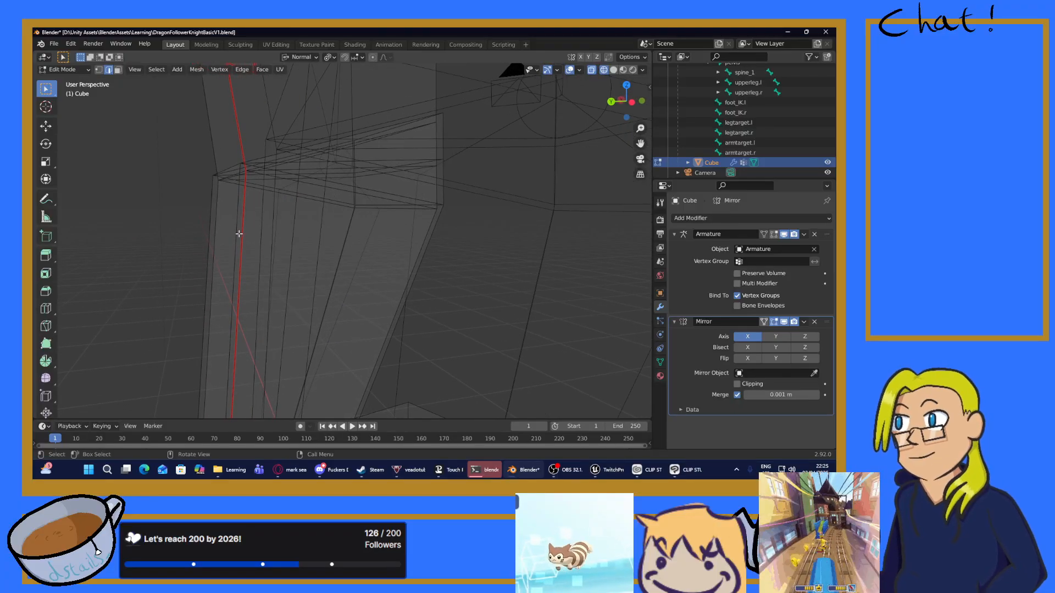
# Step: Mark the heel edge and inner edge of the foot's upper rim, just below the ankle seam loop, as seams
pyautogui.moveTo(236, 231); pyautogui.dragTo(292, 204, button='middle')
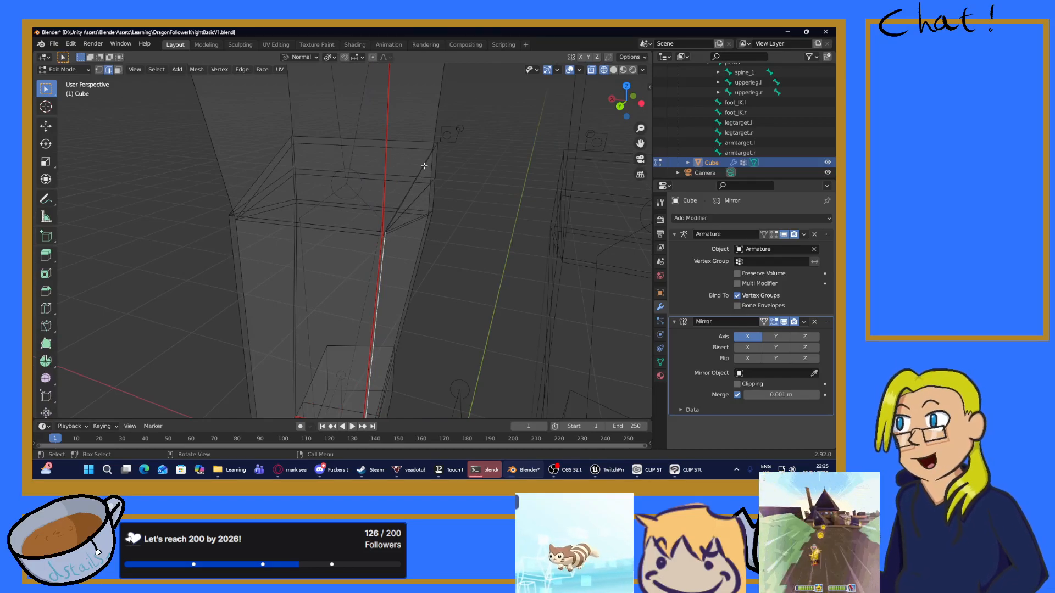
pyautogui.scroll(4, 379, 193)
pyautogui.moveTo(472, 225); pyautogui.dragTo(450, 223, button='middle')
pyautogui.moveTo(293, 259); pyautogui.dragTo(302, 225, button='middle')
pyautogui.hotkey('ctrl', 'e')
pyautogui.click(293, 230)
pyautogui.hotkey('ctrl', 'e')
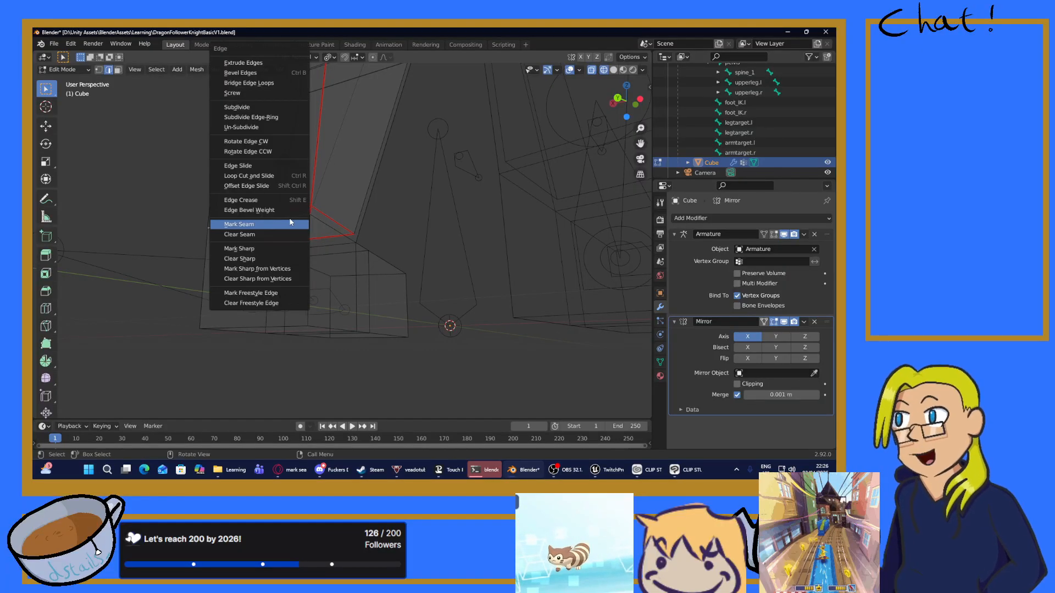
pyautogui.click(257, 226)
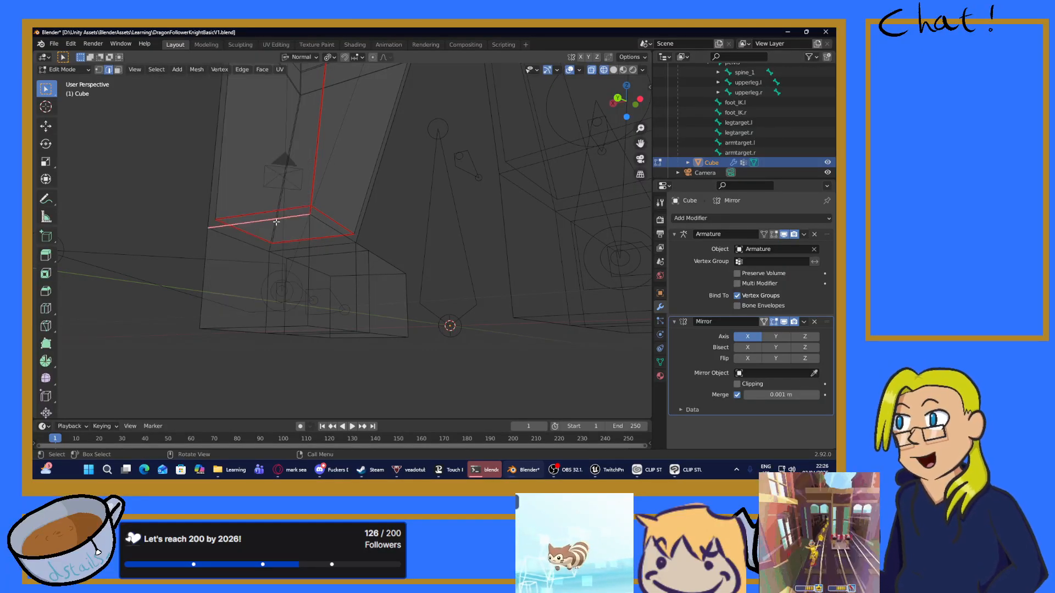
pyautogui.click(321, 219)
pyautogui.hotkey('ctrl', 'e')
pyautogui.click(316, 223)
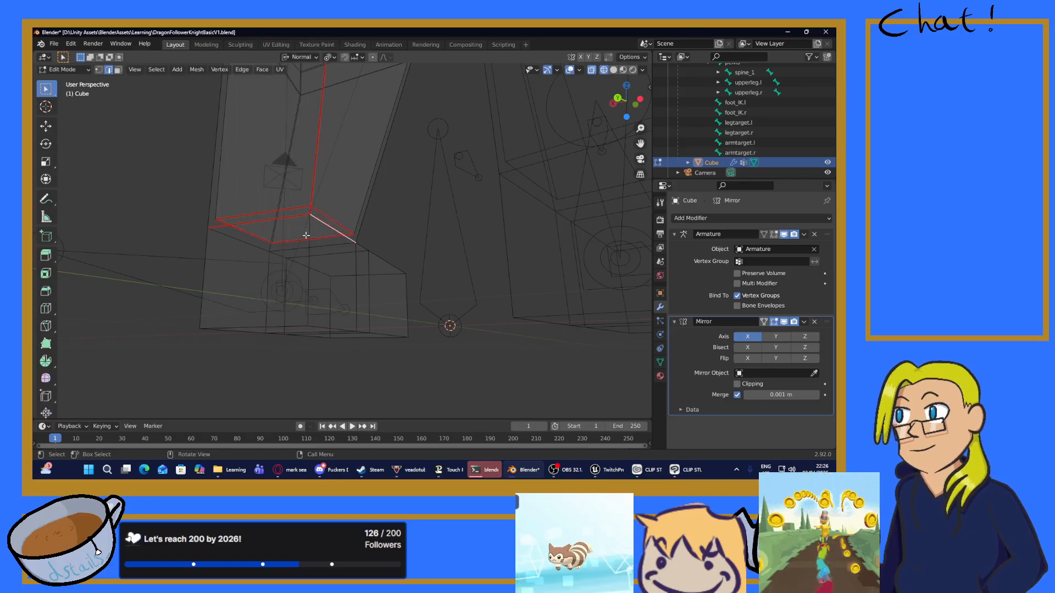
# Step: Mark the outer and front edges of the foot's upper rim as seams to close the second loop below the ankle
pyautogui.click(244, 241)
pyautogui.hotkey('ctrl', 'e')
pyautogui.click(245, 242)
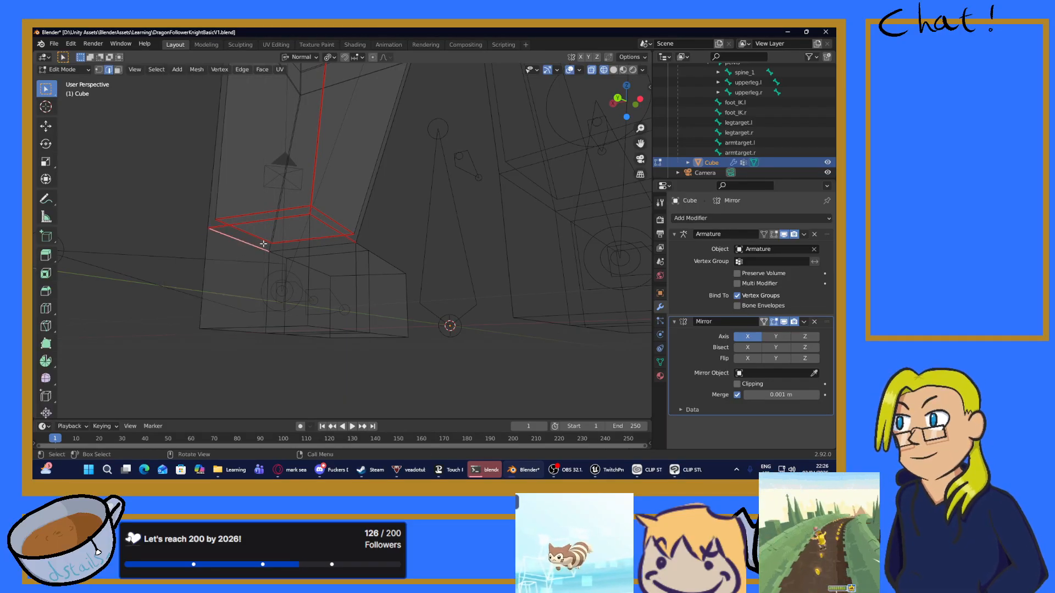
pyautogui.click(306, 247)
pyautogui.hotkey('ctrl', 'e')
pyautogui.click(305, 247)
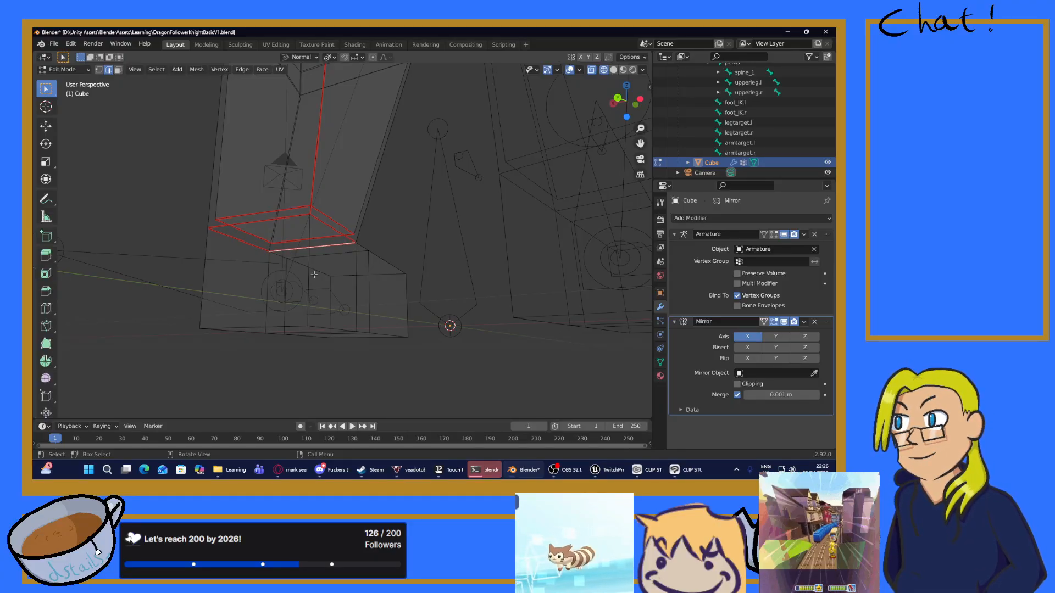
# Step: Mark the vertical edge at the inner heel corner, from the foot's upper rim down to the sole, as a seam
pyautogui.click(299, 272)
pyautogui.hotkey('ctrl', 'e')
pyautogui.click(299, 272)
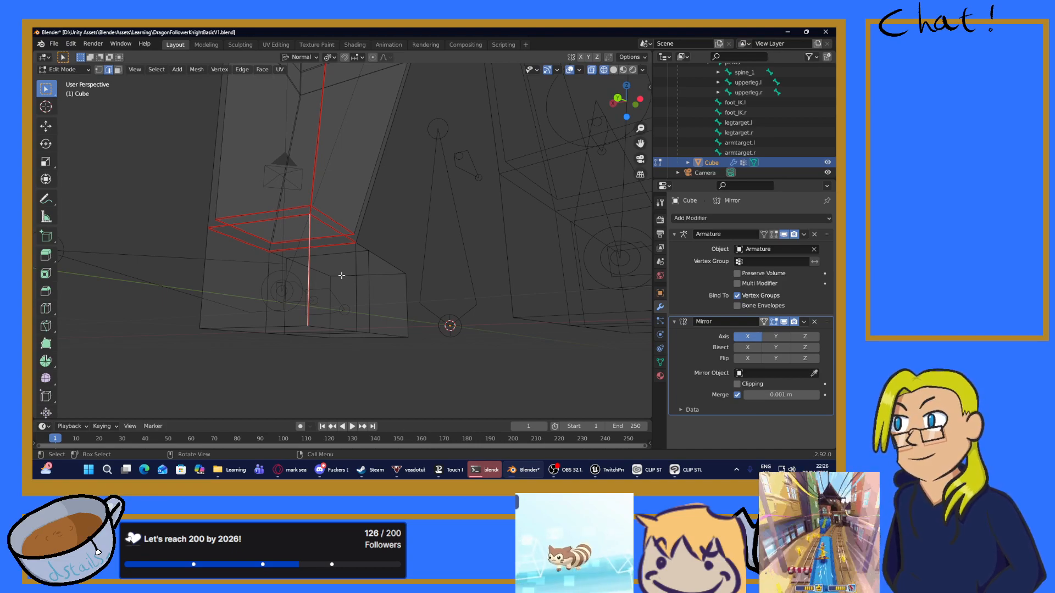
# Step: Mark the three consecutive segments of the sole's inner long edge, from heel to toe, as seams
pyautogui.moveTo(342, 275); pyautogui.dragTo(347, 248, button='middle')
pyautogui.click(310, 248)
pyautogui.hotkey('ctrl', 'e')
pyautogui.click(357, 244)
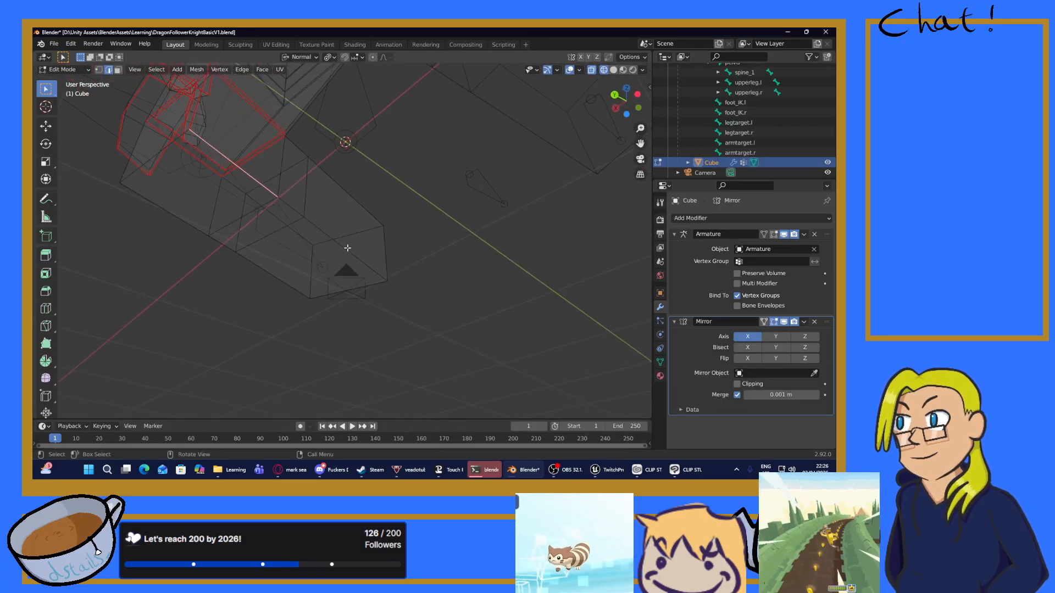
pyautogui.click(292, 210)
pyautogui.hotkey('ctrl', 'e')
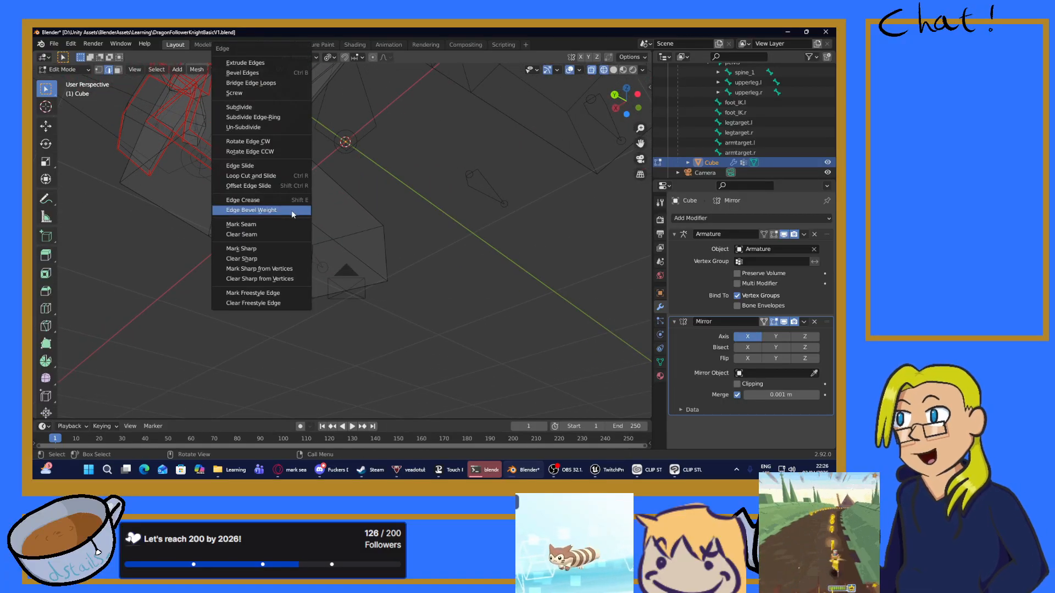
pyautogui.click(246, 230)
pyautogui.click(337, 241)
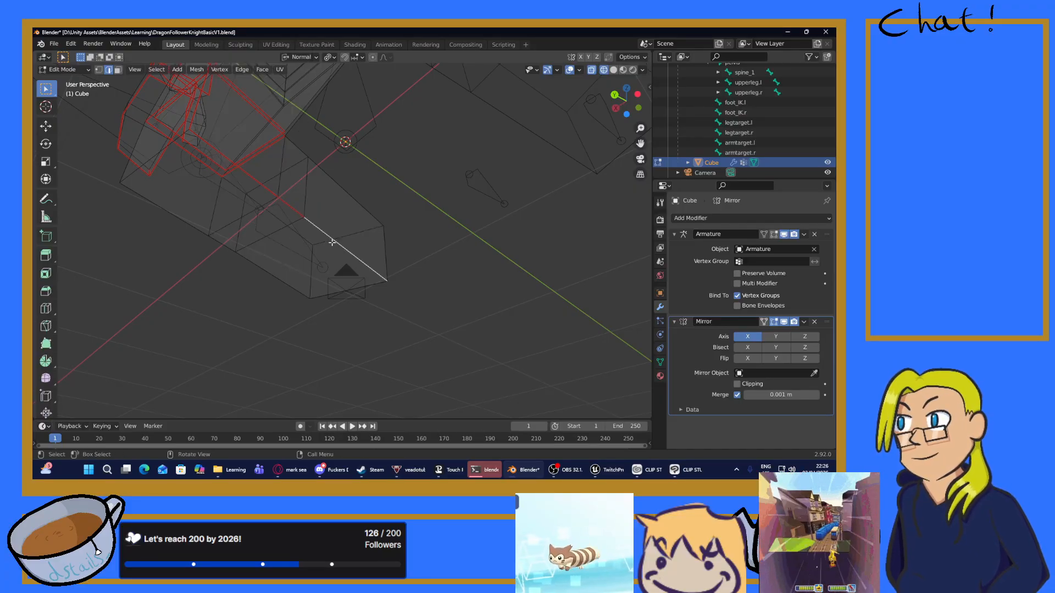
pyautogui.hotkey('ctrl', 'e')
pyautogui.click(333, 241)
# Step: Mark the bottom front edge of the toe and the vertical edges at both toe corners as seams
pyautogui.click(386, 259)
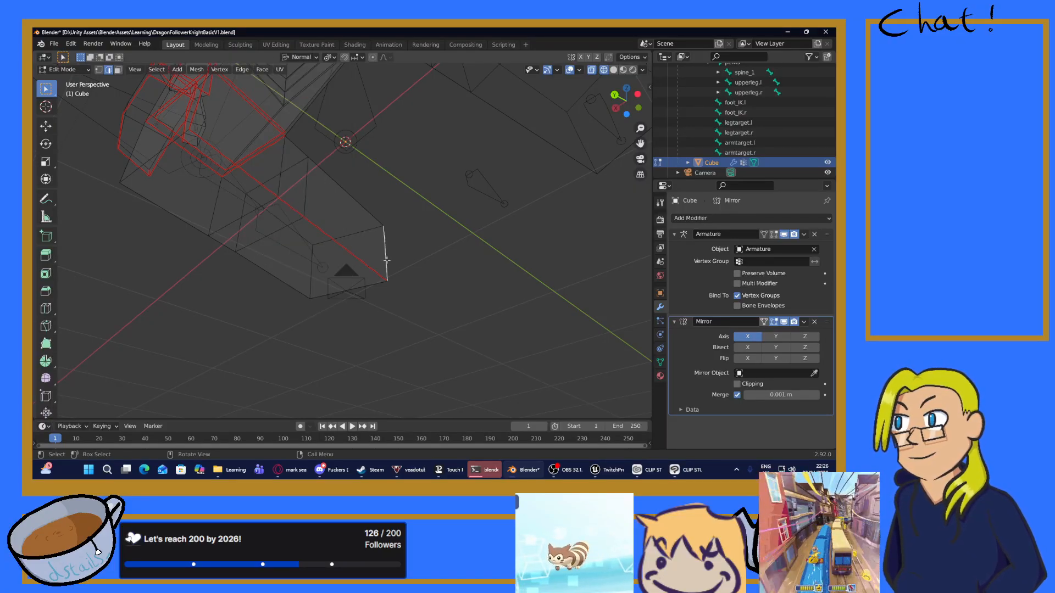
pyautogui.hotkey('ctrl', 'e')
pyautogui.click(377, 264)
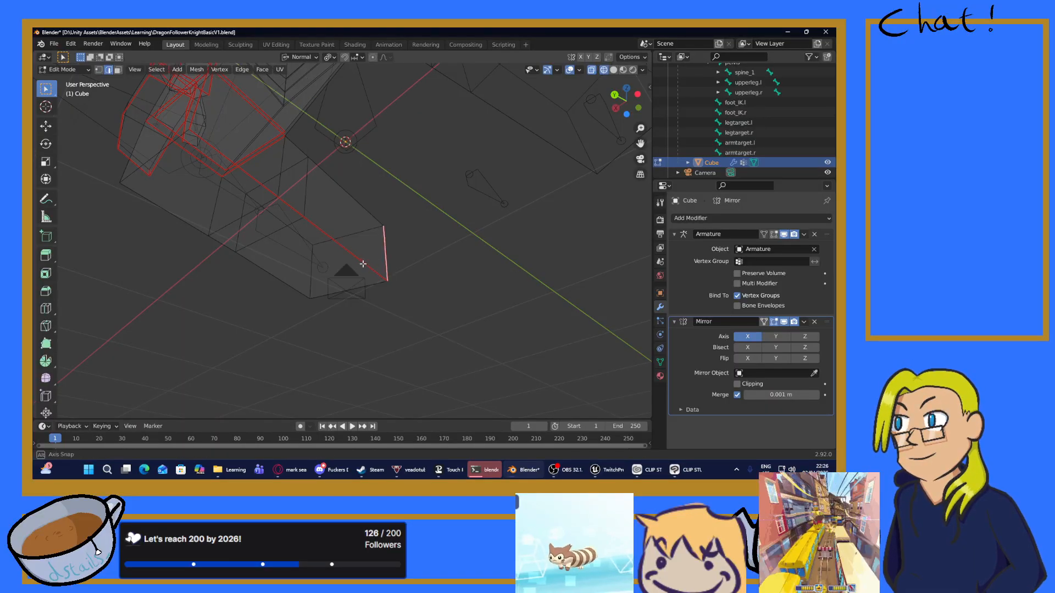
pyautogui.moveTo(377, 264); pyautogui.dragTo(367, 277, button='middle')
pyautogui.click(361, 279)
pyautogui.hotkey('ctrl', 'e')
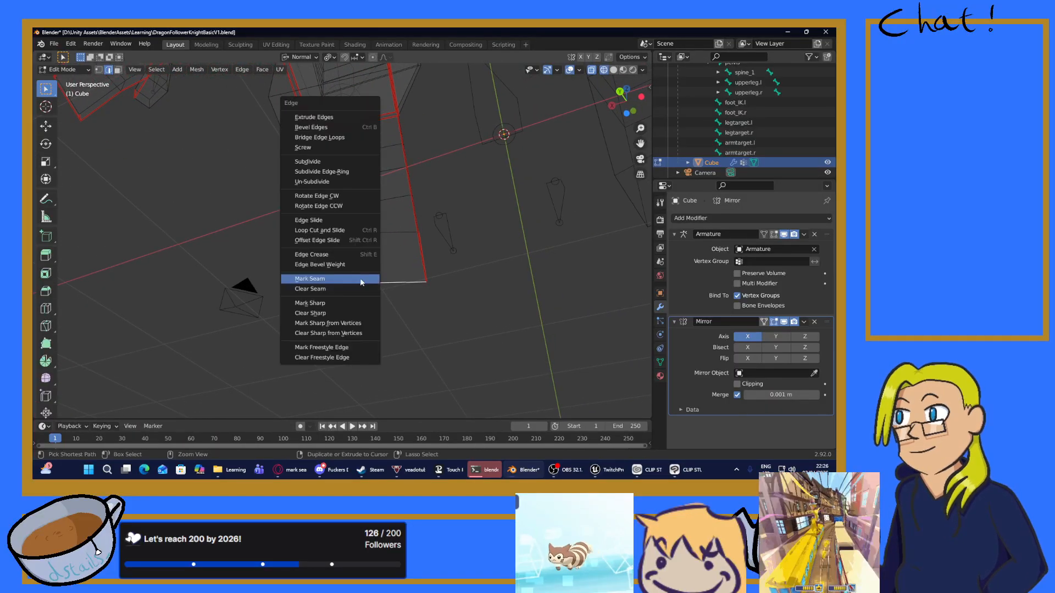
pyautogui.click(361, 279)
pyautogui.click(344, 267)
pyautogui.hotkey('ctrl', 'e')
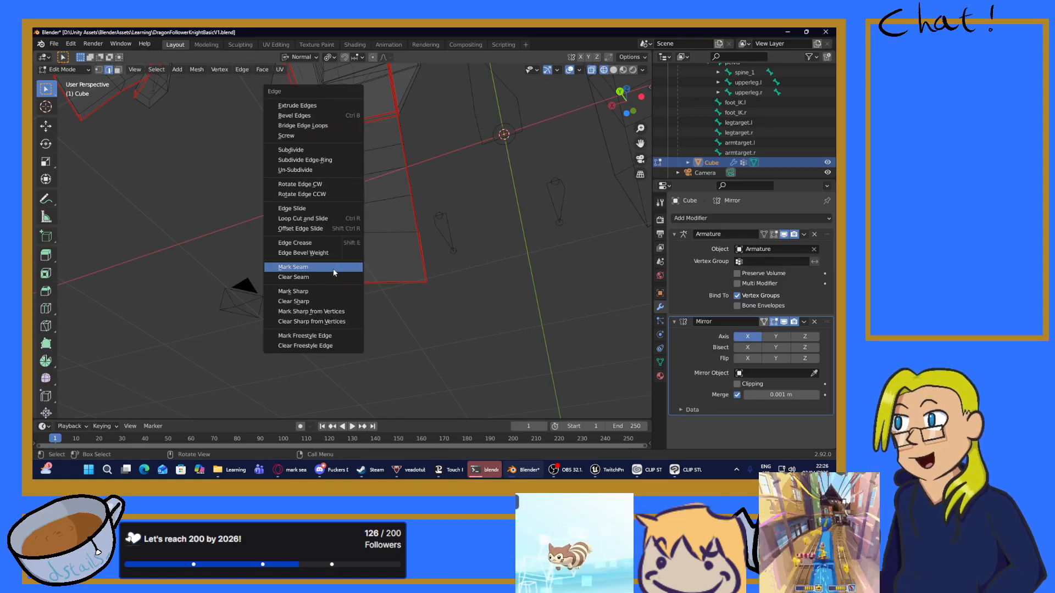
pyautogui.click(346, 263)
# Step: Mark the three consecutive segments of the sole's outer long edge, from toe back to heel, as seams
pyautogui.moveTo(343, 265)
pyautogui.mouseDown(button='middle')
pyautogui.moveTo(478, 313)
pyautogui.moveTo(440, 302)
pyautogui.moveTo(412, 276)
pyautogui.moveTo(412, 339)
pyautogui.moveTo(494, 357)
pyautogui.moveTo(460, 328)
pyautogui.moveTo(569, 336)
pyautogui.moveTo(546, 325)
pyautogui.moveTo(391, 332)
pyautogui.mouseUp(button='middle')
pyautogui.scroll(3, 412, 276)
pyautogui.click(349, 324)
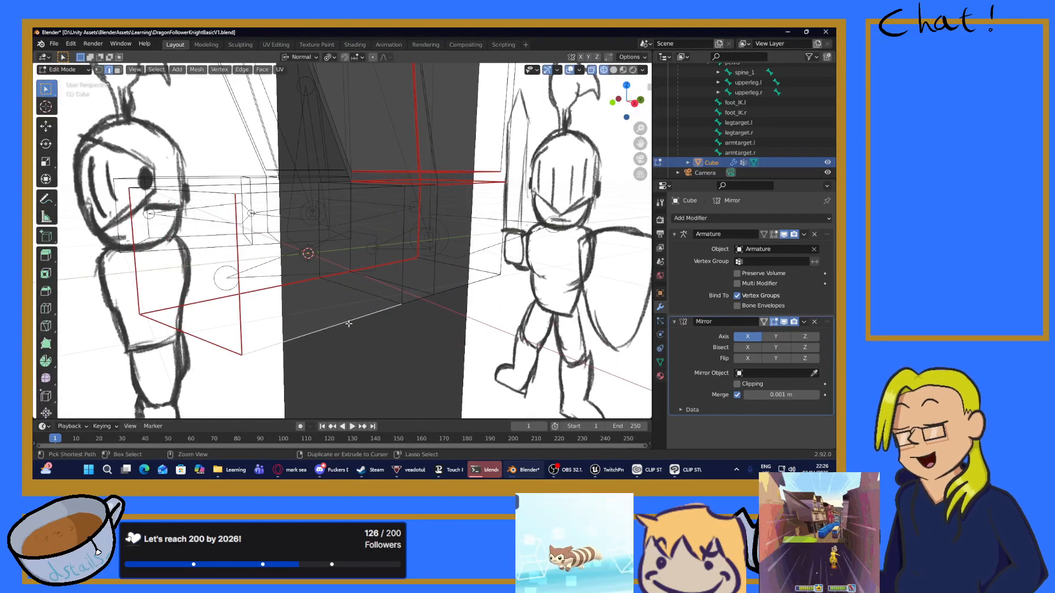
pyautogui.hotkey('ctrl', 'e')
pyautogui.click(342, 324)
pyautogui.click(409, 301)
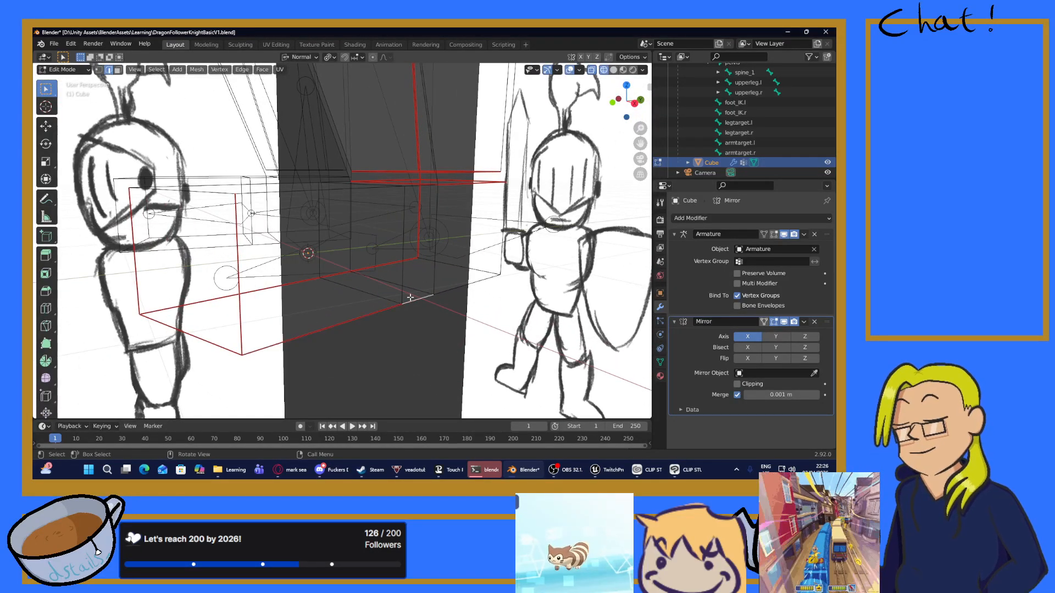
pyautogui.hotkey('ctrl', 'e')
pyautogui.click(386, 299)
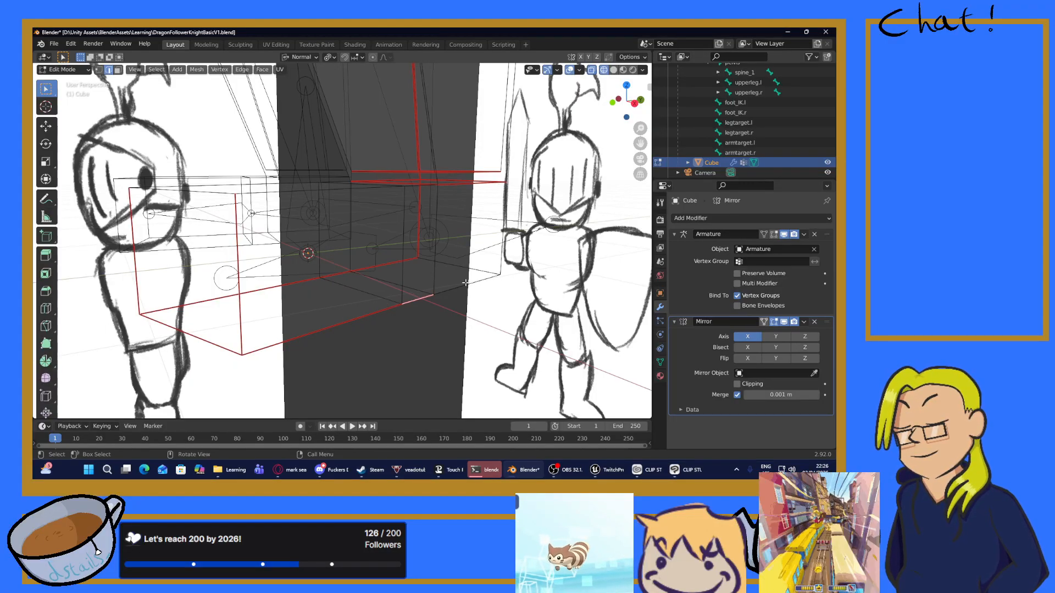
pyautogui.click(467, 283)
pyautogui.hotkey('ctrl', 'e')
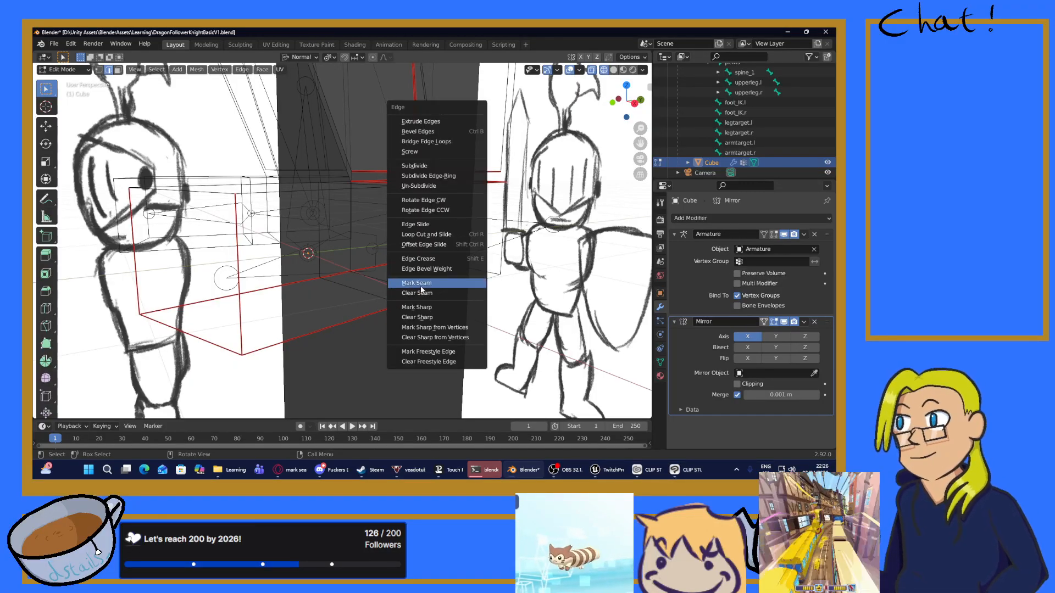
pyautogui.click(423, 285)
# Step: Save the knight model file
pyautogui.moveTo(423, 285); pyautogui.dragTo(357, 225, button='middle')
pyautogui.scroll(4, 451, 286)
pyautogui.hotkey('ctrl', 's')
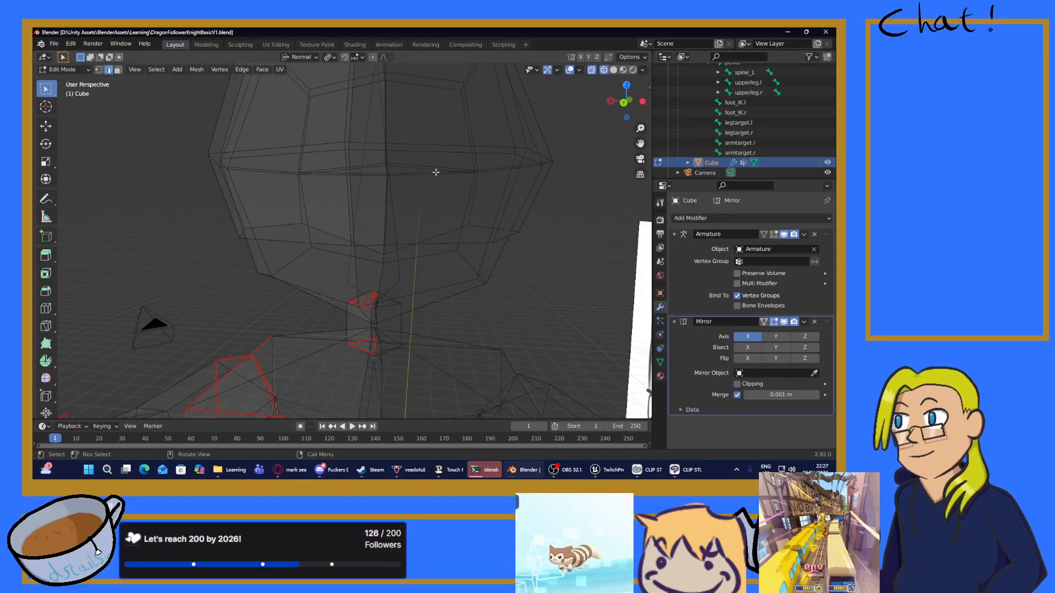
# Step: Mark the slanted side edge on the lower half of the head, running down from its widest ring, as a seam
pyautogui.scroll(-5, 408, 141)
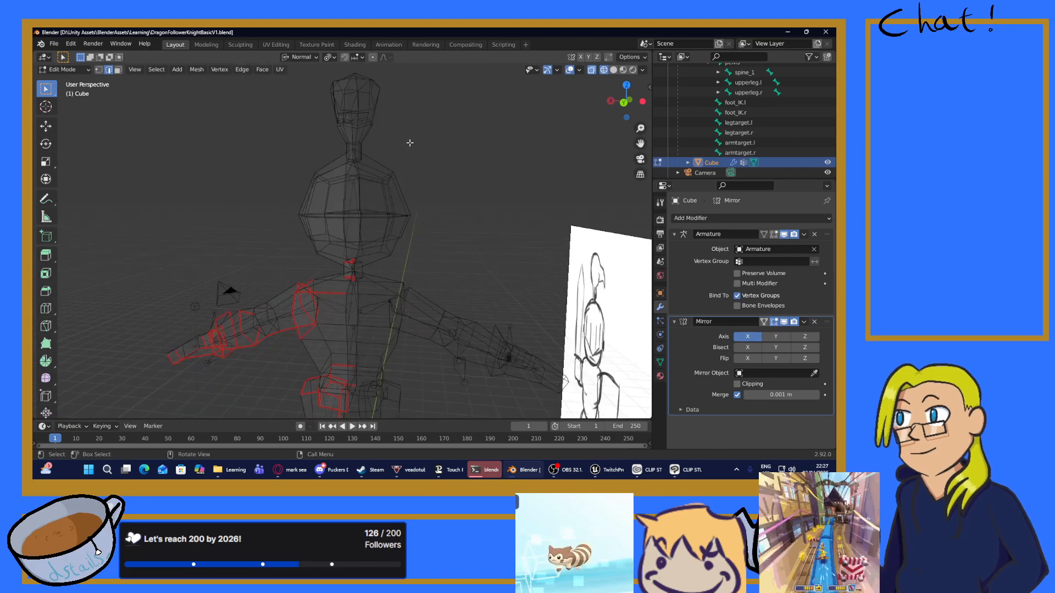
pyautogui.scroll(3, 409, 142)
pyautogui.moveTo(428, 157); pyautogui.dragTo(404, 157, button='middle')
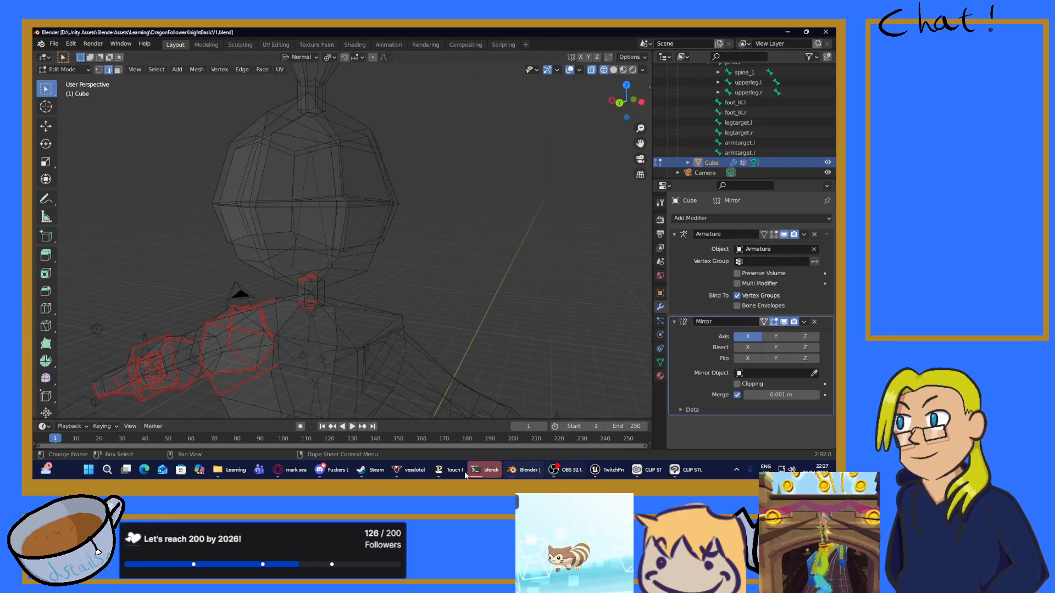
pyautogui.moveTo(290, 470)
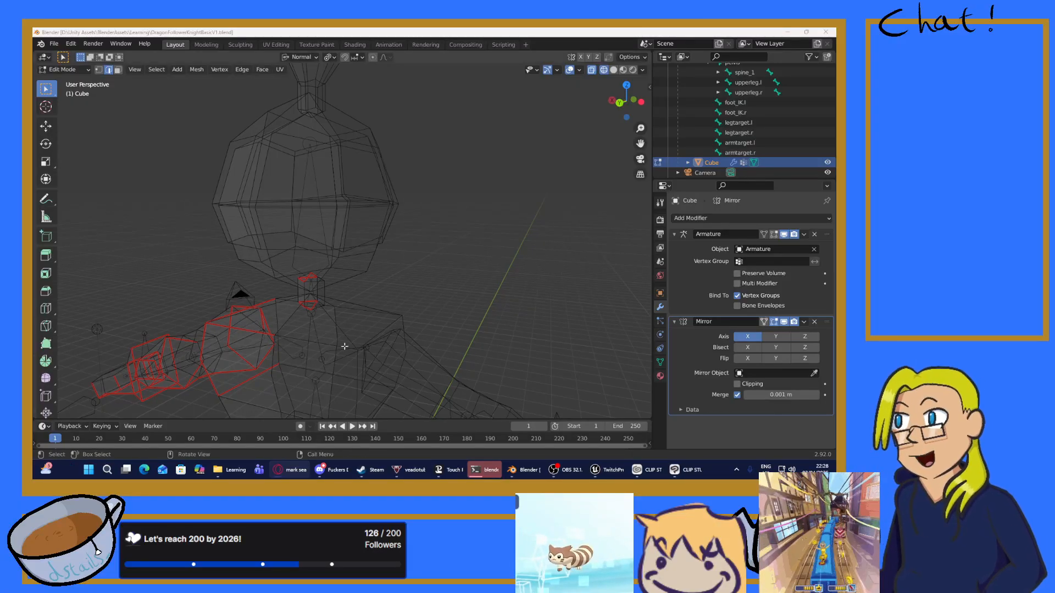
pyautogui.moveTo(344, 347)
pyautogui.mouseDown(button='middle')
pyautogui.moveTo(361, 306)
pyautogui.moveTo(350, 301)
pyautogui.moveTo(360, 308)
pyautogui.mouseUp(button='middle')
pyautogui.scroll(3, 360, 300)
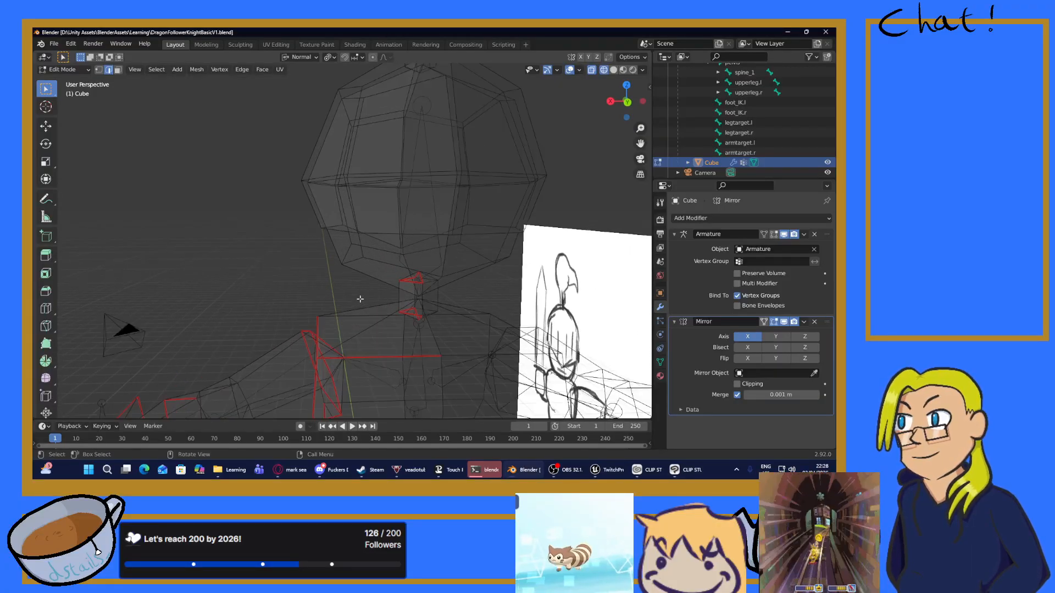
pyautogui.click(371, 250)
pyautogui.hotkey('ctrl', 'e')
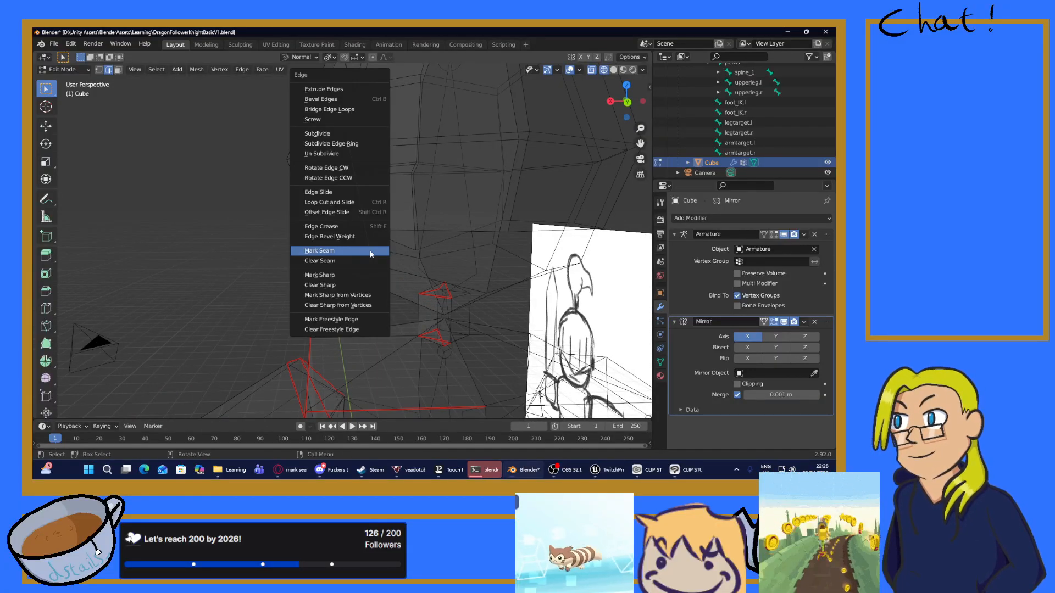
pyautogui.click(336, 251)
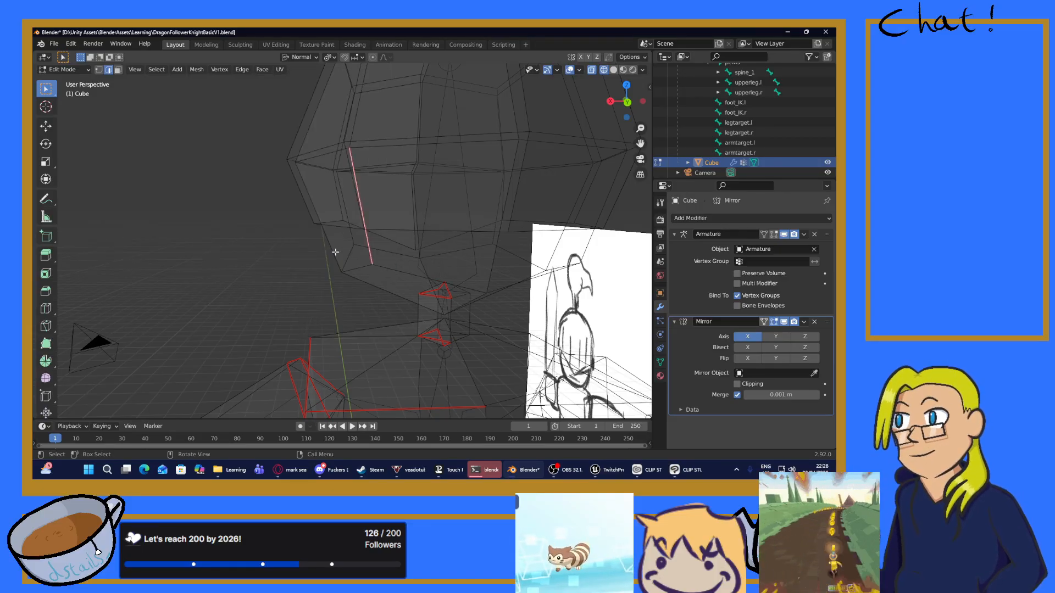
# Step: Mark the bottom edge of the head from the lower end of the side seam to the centre line as a seam
pyautogui.click(415, 273)
pyautogui.moveTo(415, 273); pyautogui.dragTo(478, 281, button='middle')
pyautogui.scroll(-2, 477, 279)
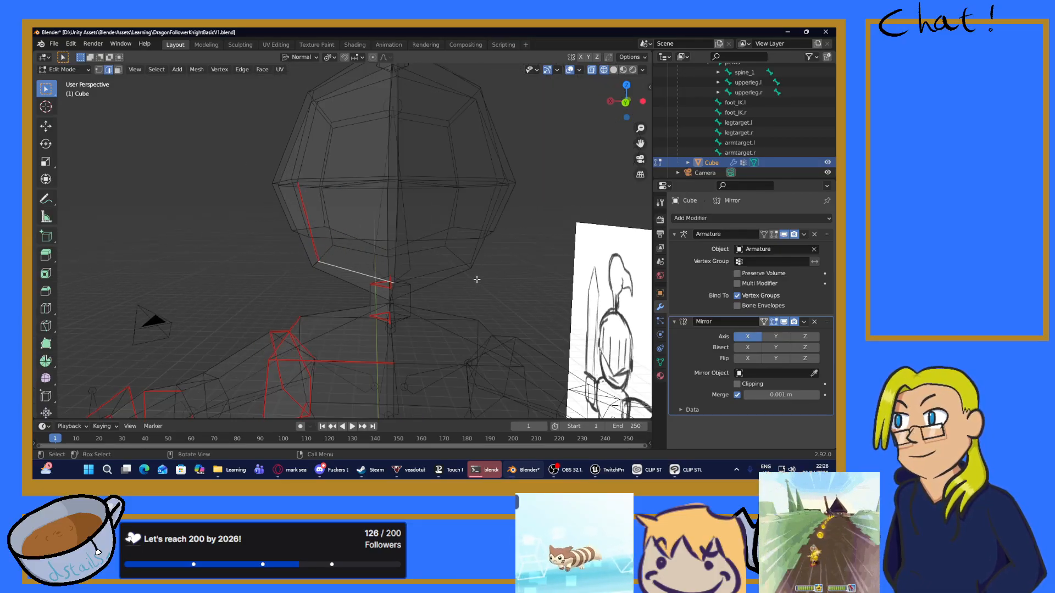
pyautogui.hotkey('ctrl', 'e')
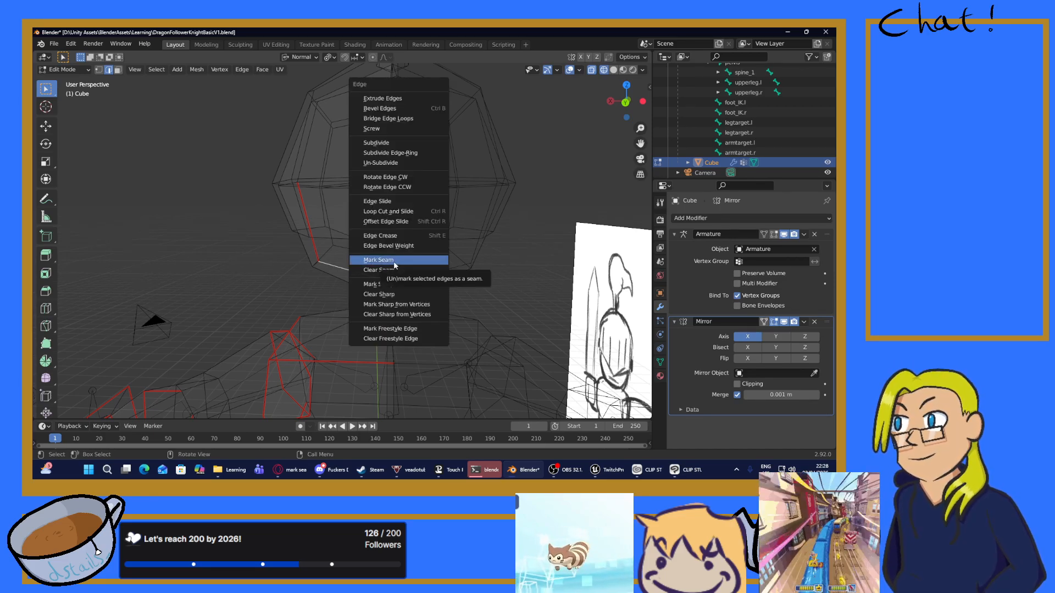
pyautogui.click(394, 263)
# Step: Mark the centre-line edge on the lower half of the head, from the bottom edge seam up to the widest ring, as a seam
pyautogui.moveTo(394, 264); pyautogui.dragTo(204, 281, button='middle')
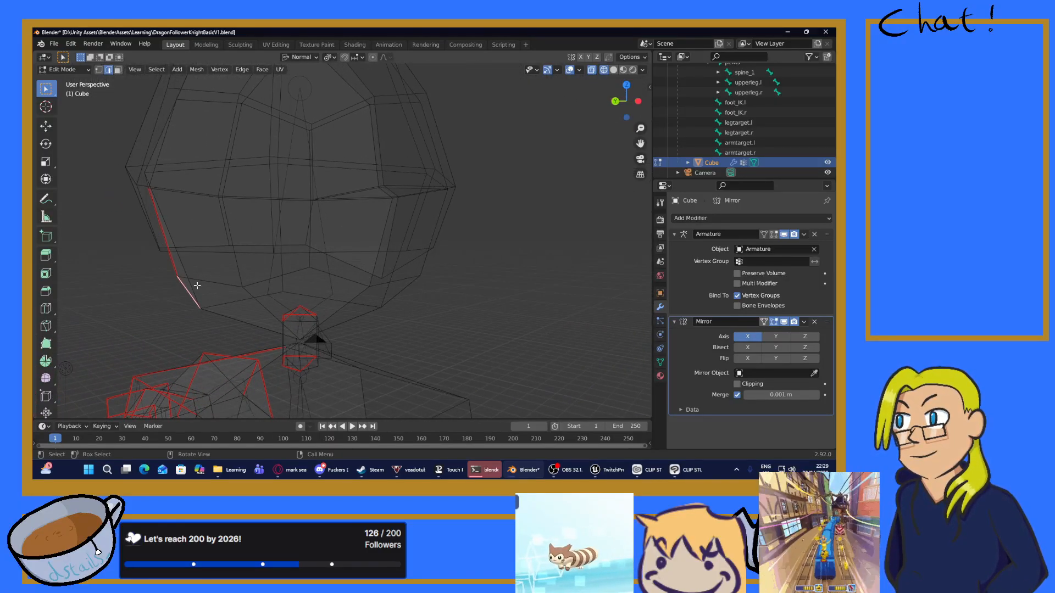
pyautogui.keyDown('alt'); pyautogui.click(191, 289); pyautogui.keyUp('alt')
pyautogui.hotkey('ctrl', 'e')
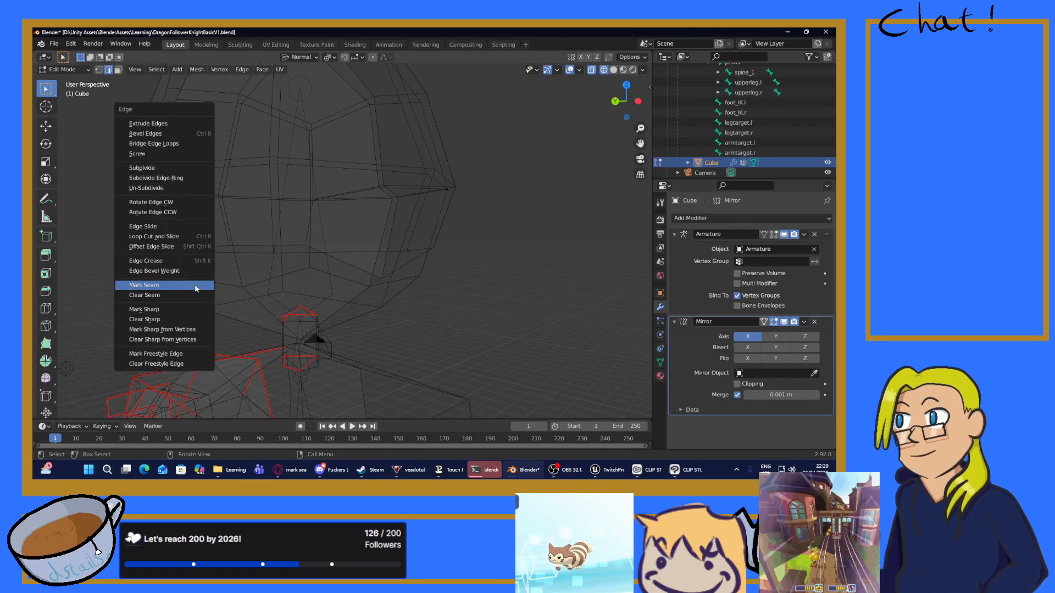
pyautogui.click(177, 285)
# Step: Mark the centre-line edge above the head's widest ring as a seam, continuing the lower centre seam
pyautogui.moveTo(207, 219); pyautogui.dragTo(290, 255, button='middle')
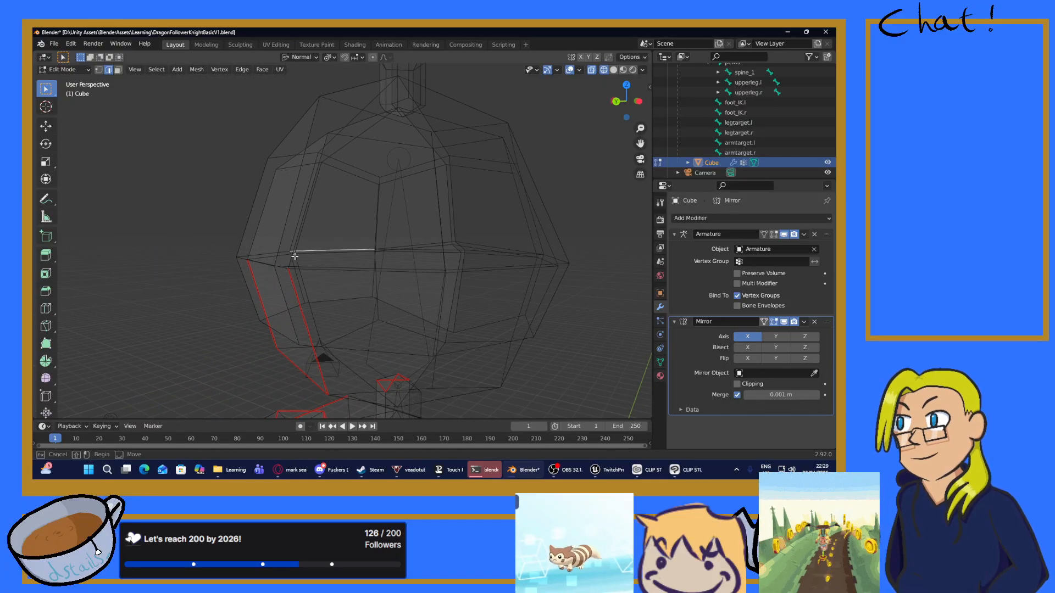
pyautogui.click(290, 255)
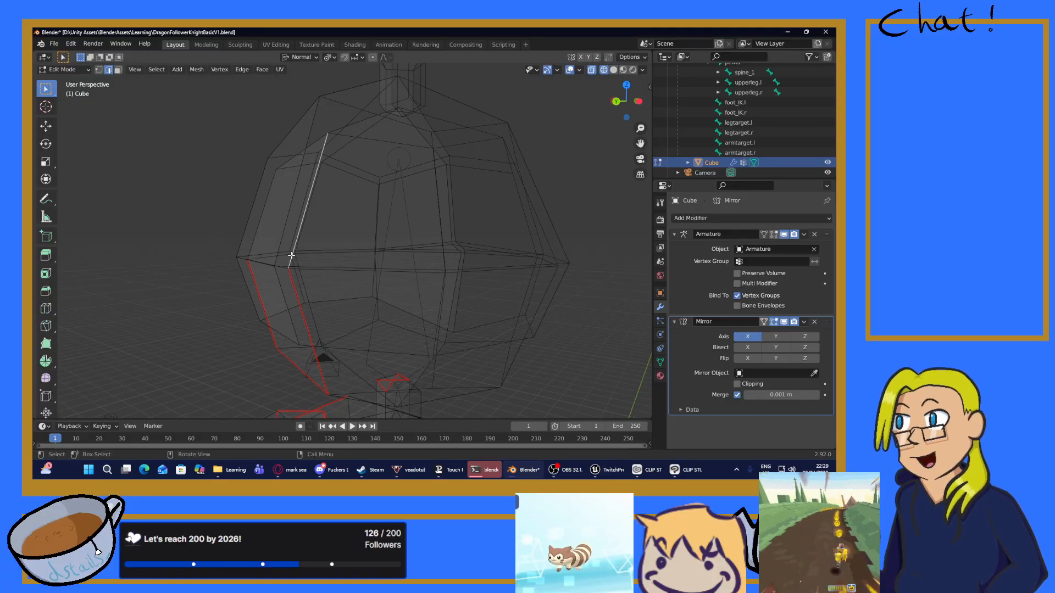
pyautogui.moveTo(290, 255); pyautogui.dragTo(331, 284, button='middle')
pyautogui.rightClick(332, 284)
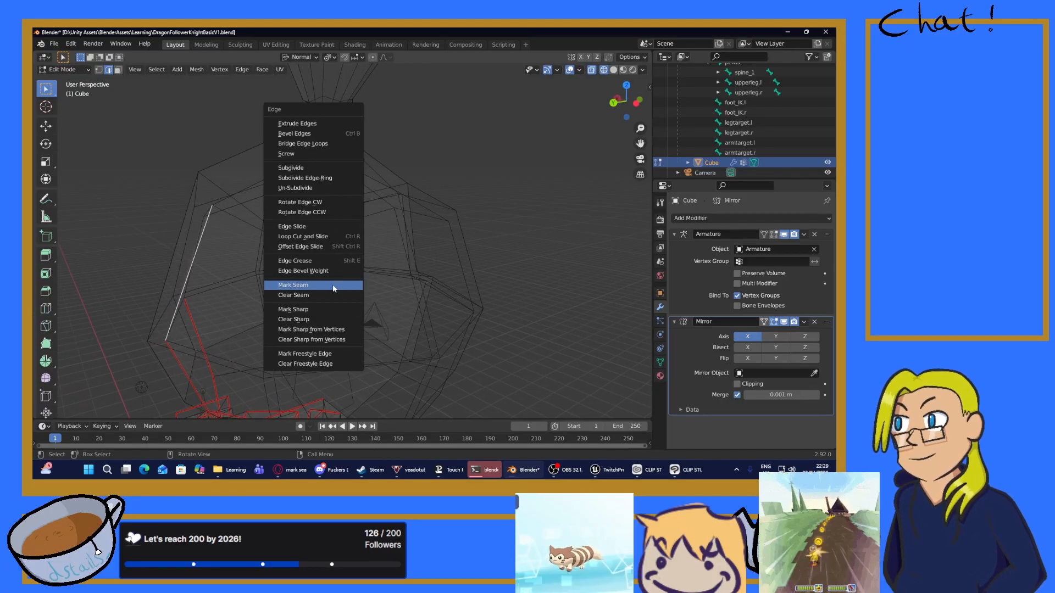
pyautogui.click(330, 285)
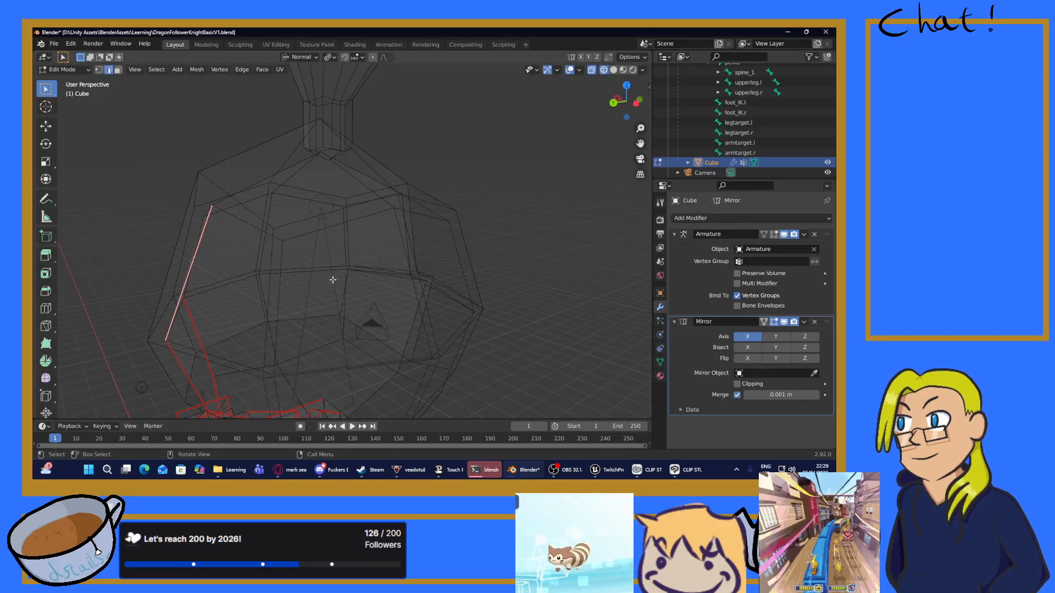
# Step: Mark the horizontal edge from the upper end of the head's centre seam out toward the side as a seam
pyautogui.moveTo(287, 265); pyautogui.dragTo(416, 255, button='middle')
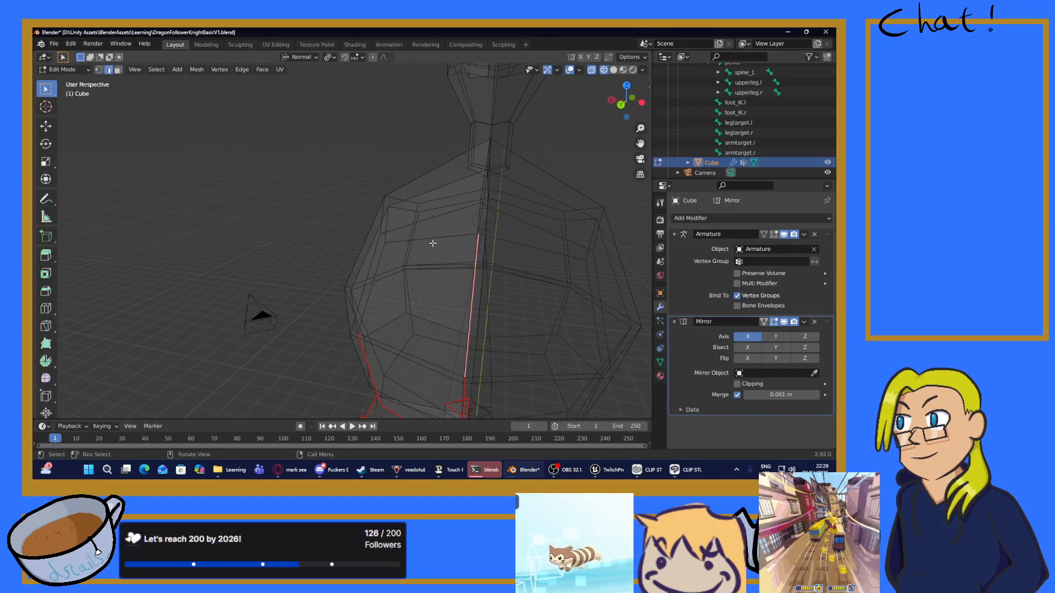
pyautogui.click(430, 239)
pyautogui.hotkey('ctrl', 'e')
pyautogui.click(405, 241)
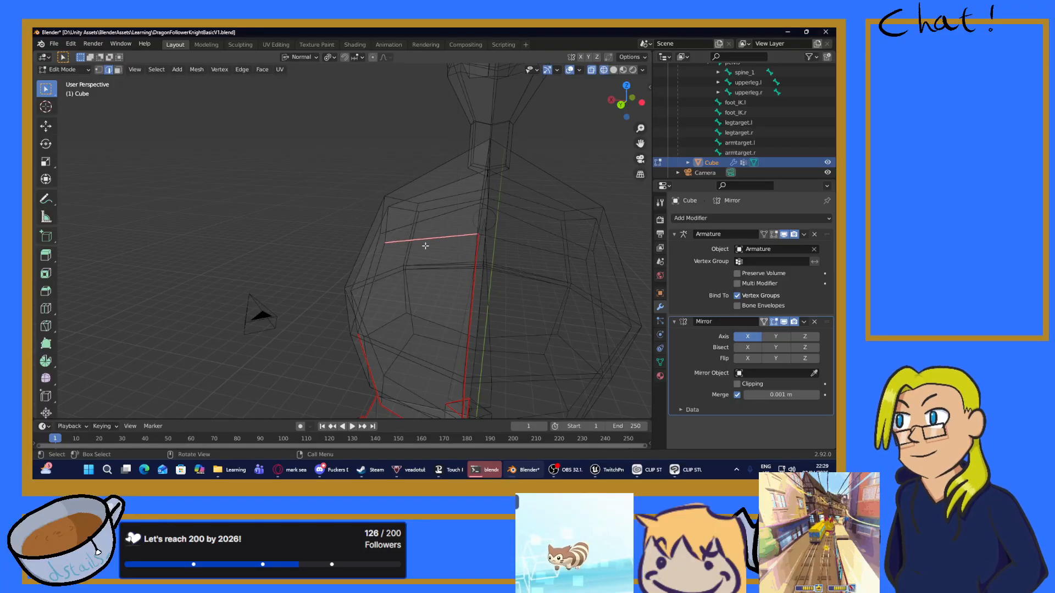
# Step: Mark the edge from the upper end of the head's back centre seam up to the base of the plume as a seam
pyautogui.moveTo(426, 246); pyautogui.dragTo(424, 238, button='middle')
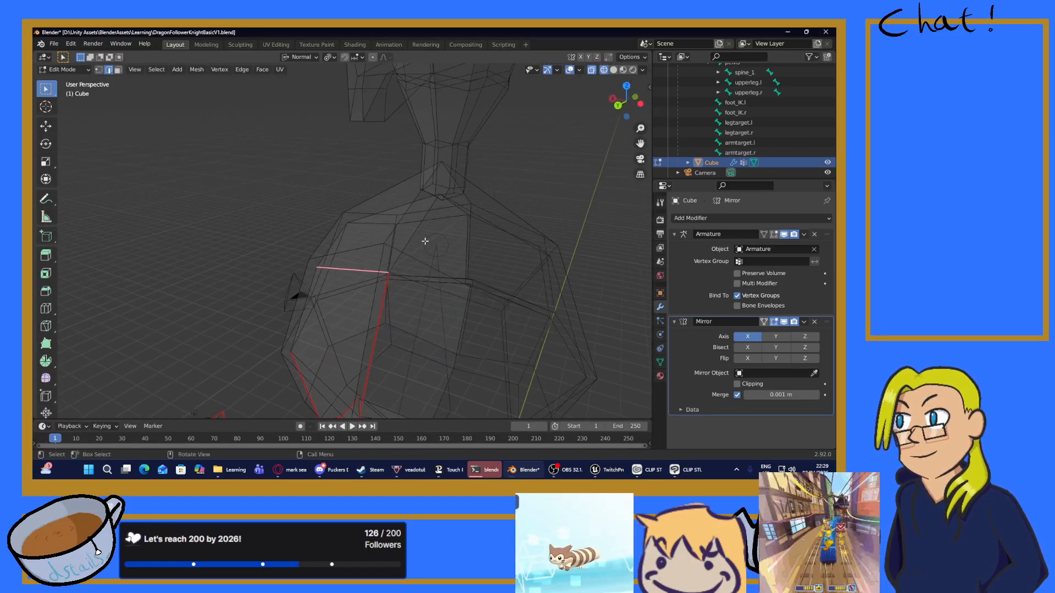
pyautogui.click(420, 229)
pyautogui.hotkey('ctrl', 'e')
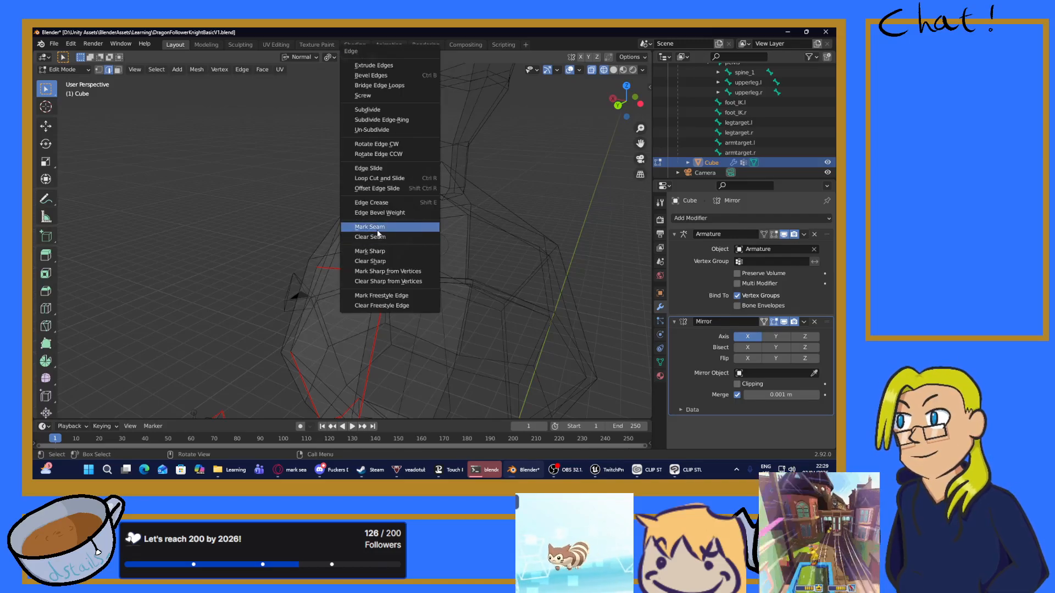
pyautogui.click(419, 230)
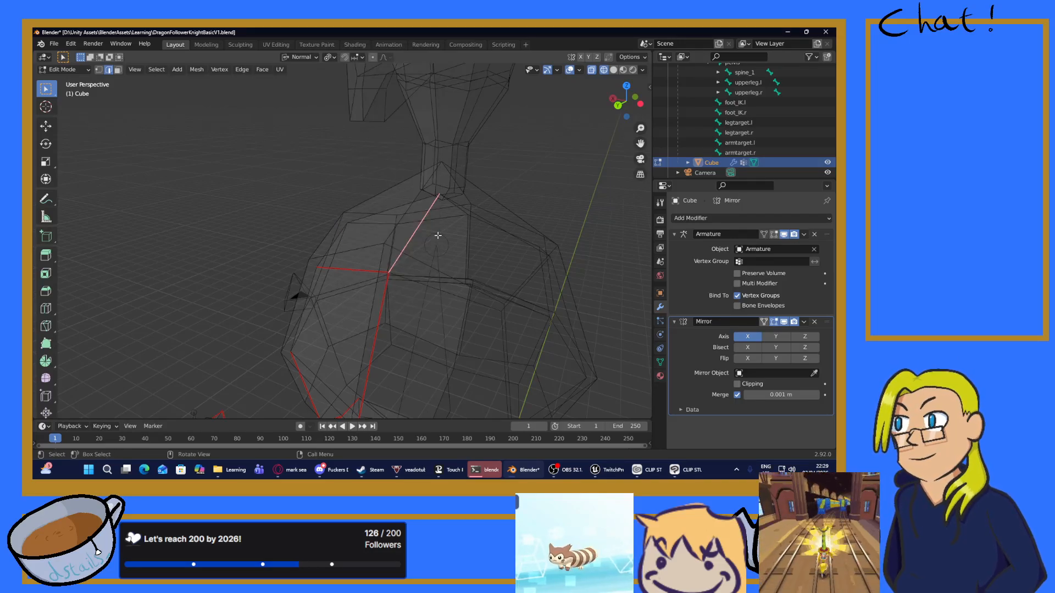
# Step: Mark the top edge running from the plume base toward the front of the head as a seam
pyautogui.moveTo(437, 235); pyautogui.dragTo(338, 254, button='middle')
pyautogui.click(189, 244)
pyautogui.hotkey('ctrl', 'e')
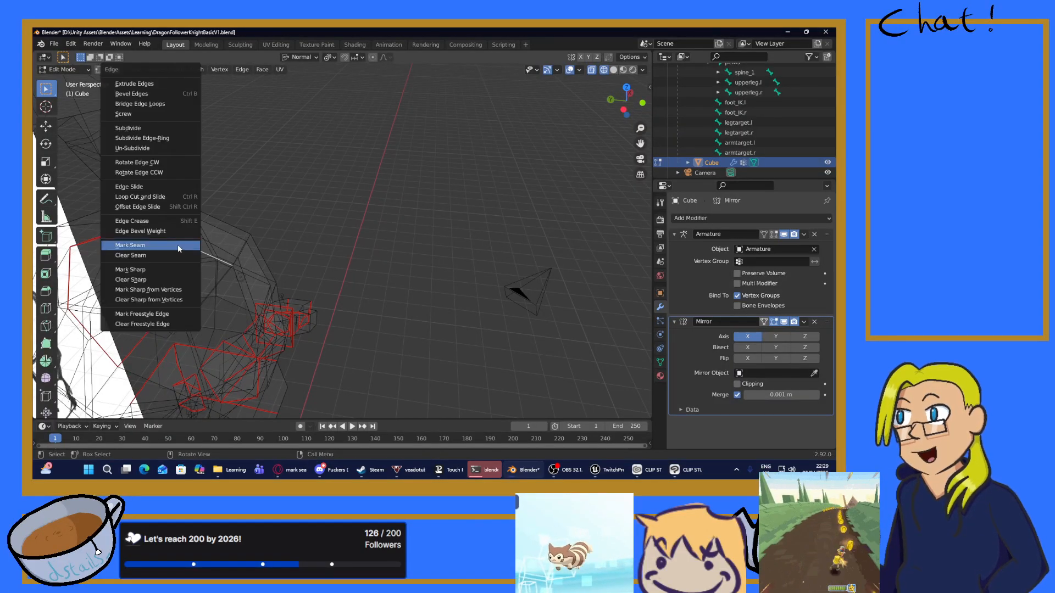
pyautogui.click(167, 245)
# Step: Mark the horizontal edge across the upper side of the head toward the front as a seam
pyautogui.moveTo(167, 245); pyautogui.dragTo(170, 212, button='middle')
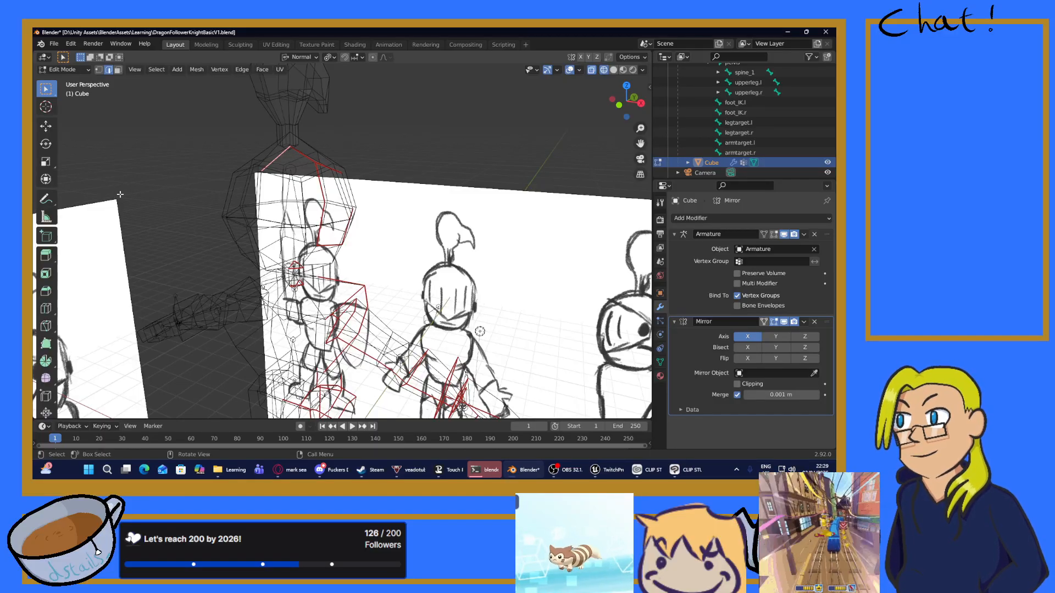
pyautogui.moveTo(118, 193); pyautogui.dragTo(331, 176, button='middle')
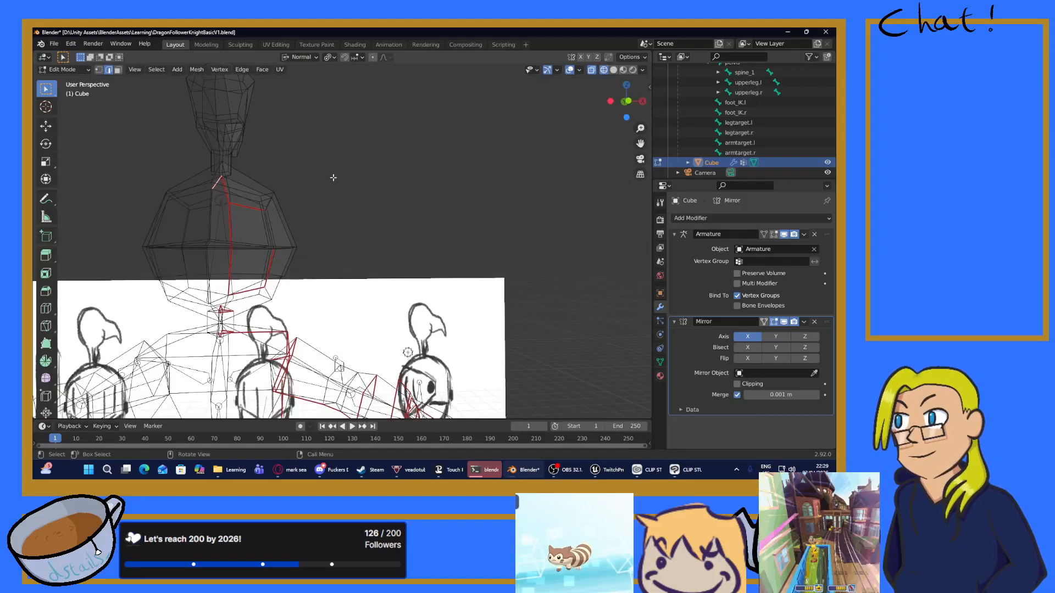
pyautogui.scroll(2, 313, 187)
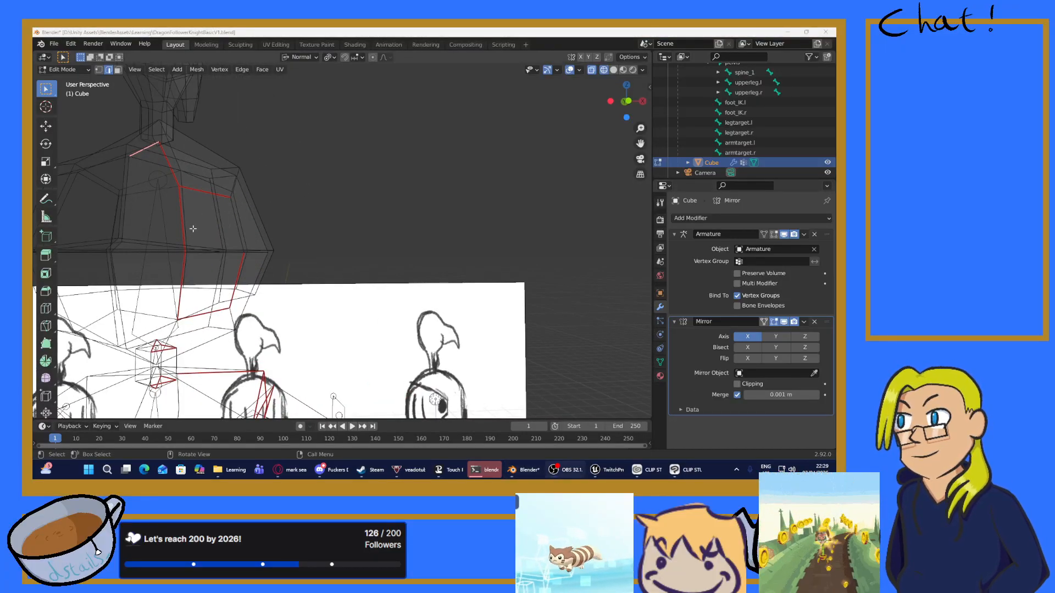
pyautogui.moveTo(193, 228); pyautogui.dragTo(166, 227, button='middle')
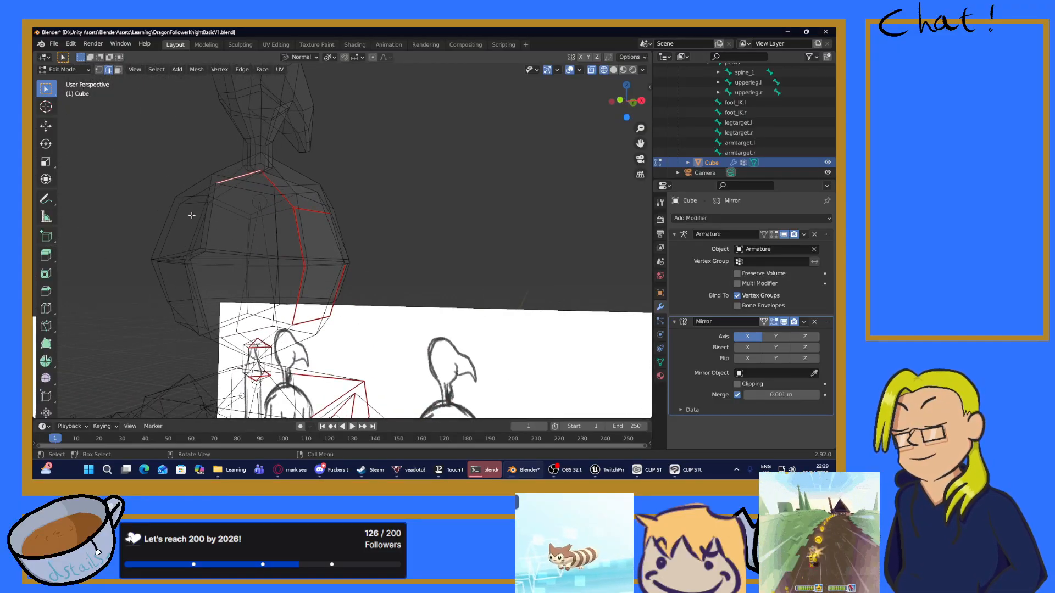
pyautogui.moveTo(104, 193); pyautogui.dragTo(357, 225, button='middle')
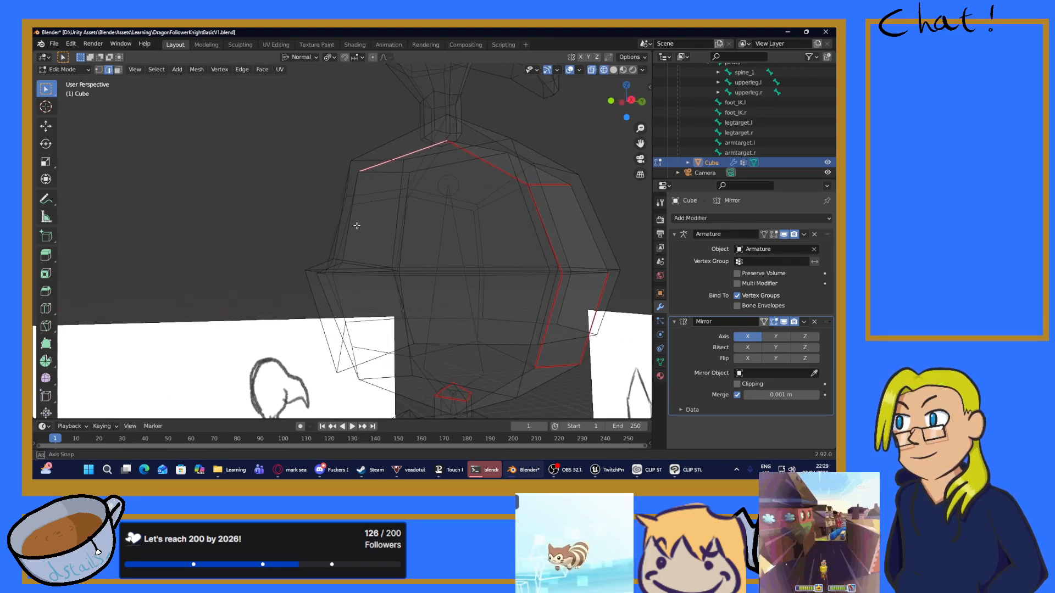
pyautogui.click(407, 217)
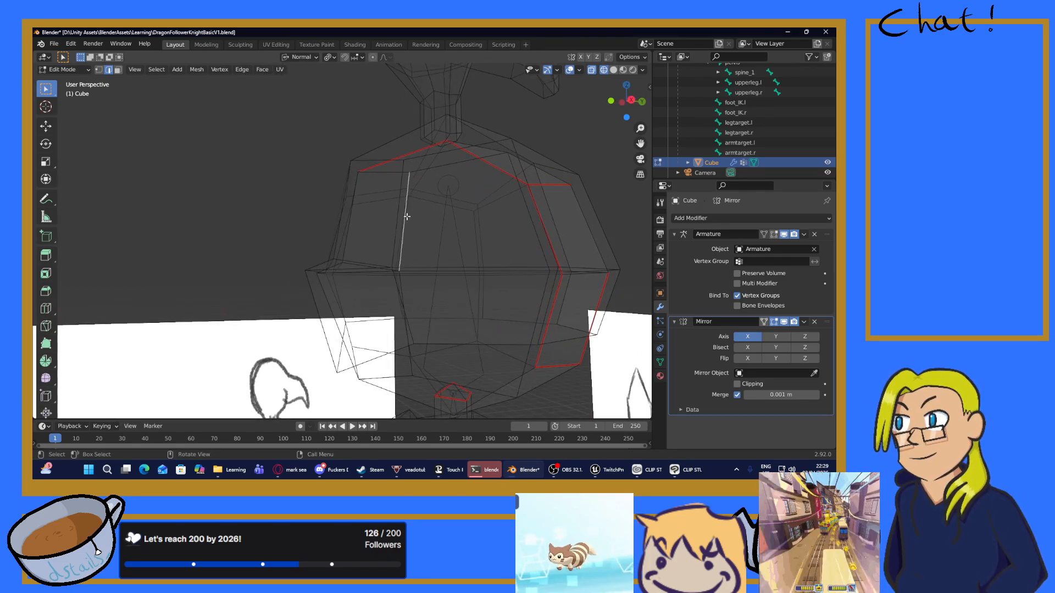
pyautogui.moveTo(412, 215); pyautogui.dragTo(421, 228, button='middle')
pyautogui.scroll(-1, 421, 228)
pyautogui.scroll(-1, 427, 173)
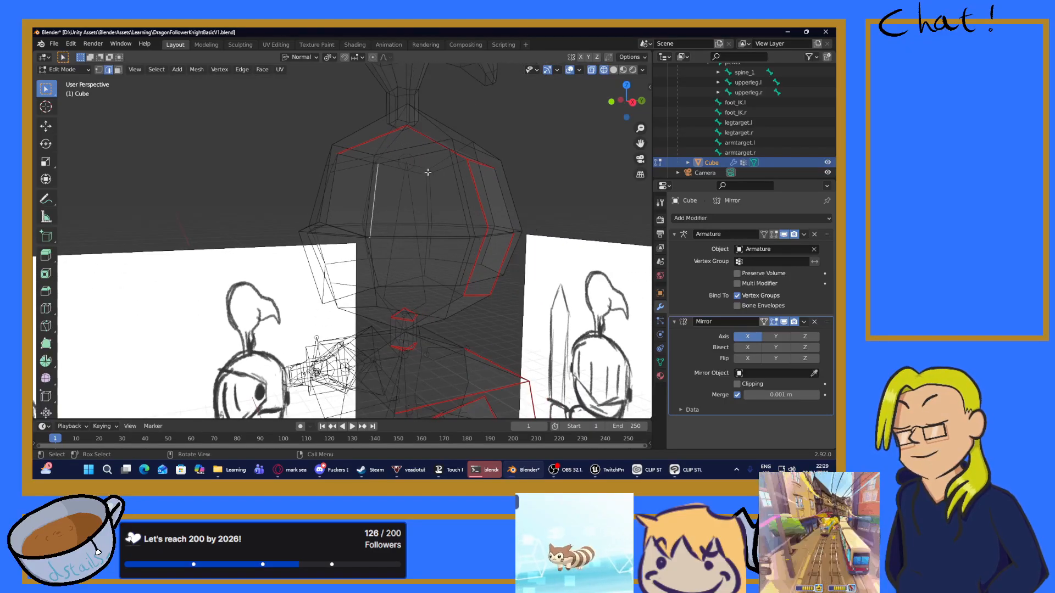
pyautogui.moveTo(427, 172)
pyautogui.mouseDown(button='middle')
pyautogui.moveTo(420, 235)
pyautogui.moveTo(451, 232)
pyautogui.moveTo(351, 209)
pyautogui.moveTo(275, 171)
pyautogui.moveTo(308, 176)
pyautogui.moveTo(258, 181)
pyautogui.mouseUp(button='middle')
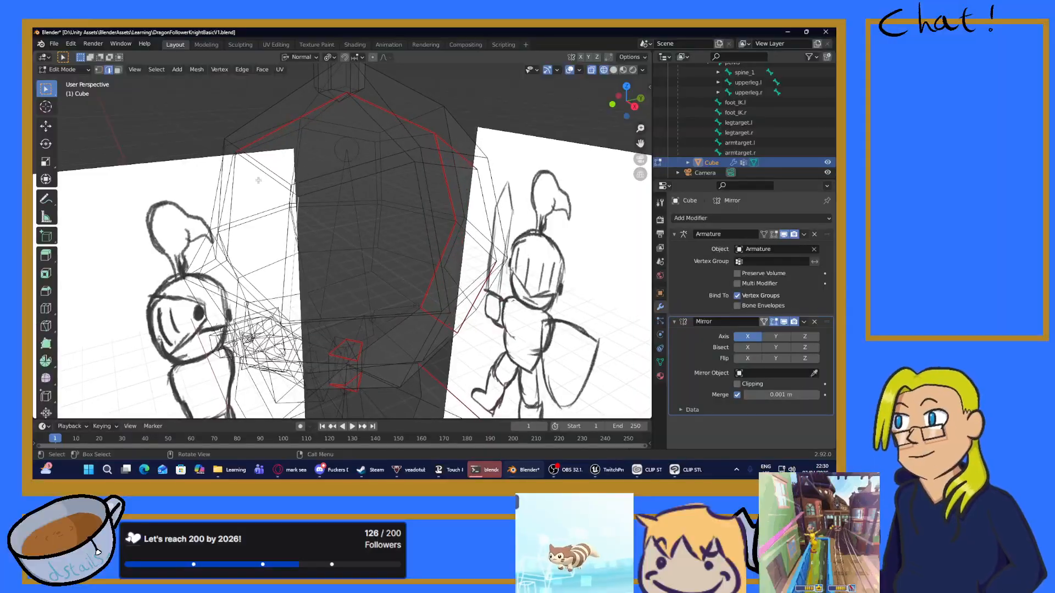
pyautogui.click(314, 192)
pyautogui.hotkey('ctrl', 'e')
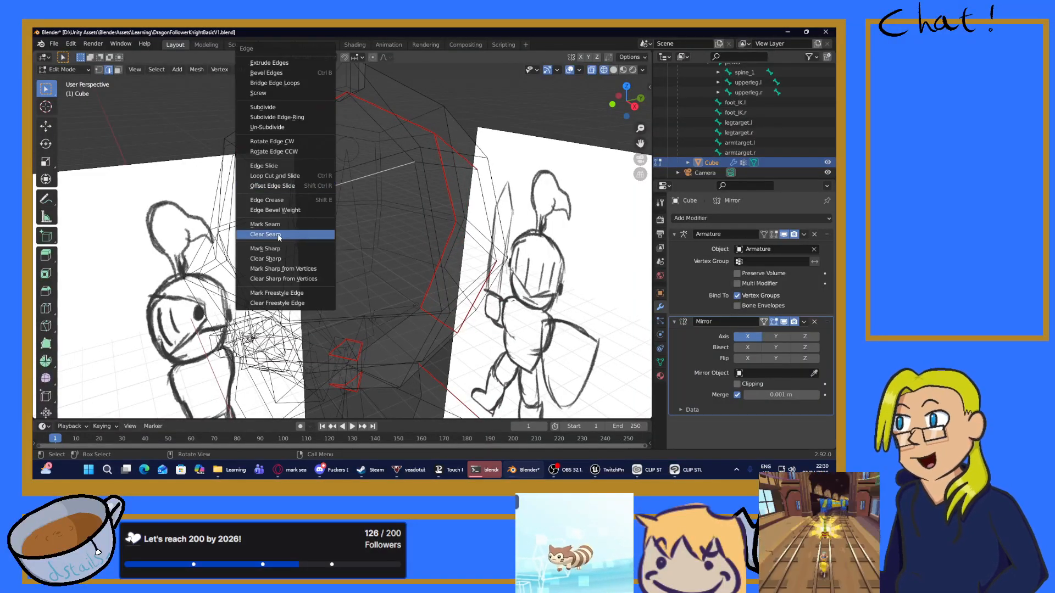
pyautogui.click(272, 225)
# Step: Mark the vertical edge from the front end of the upper side seam down to the head's widest ring as a seam
pyautogui.click(299, 213)
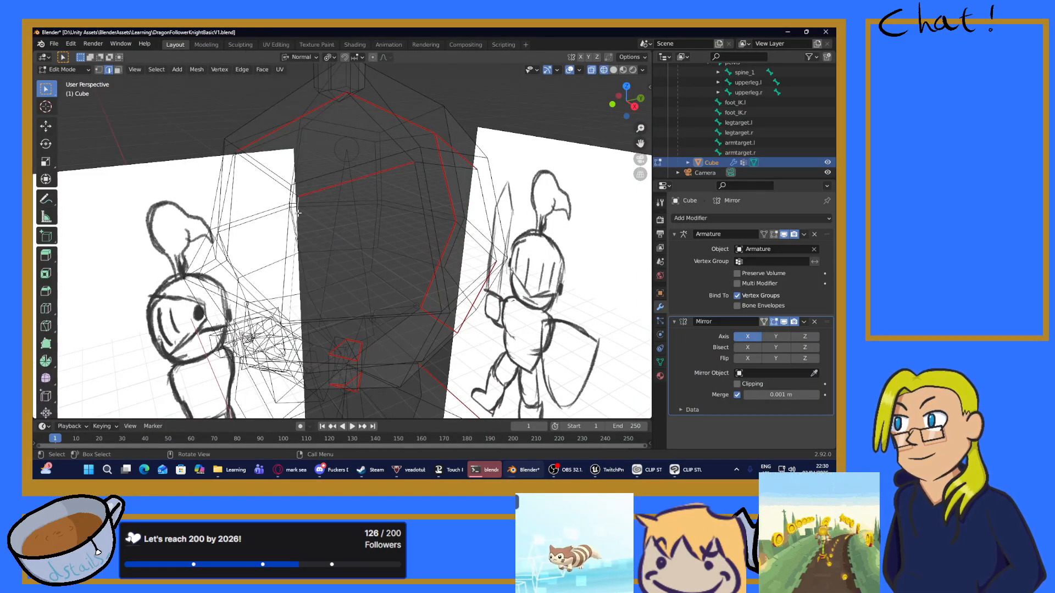
pyautogui.hotkey('ctrl', 'e')
pyautogui.click(258, 211)
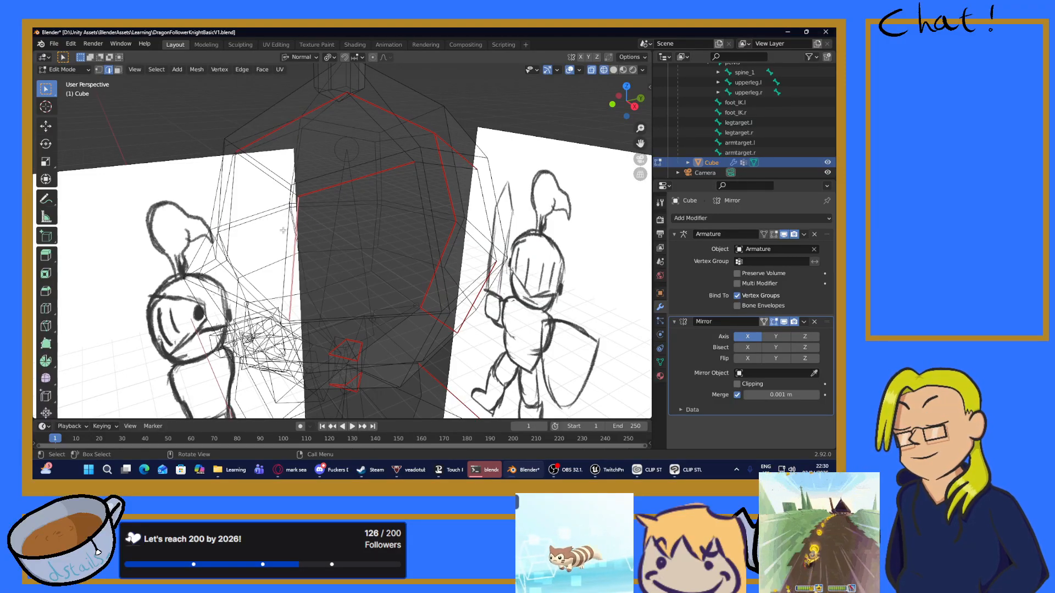
# Step: Mark the widest-ring edge from the lower end of that vertical seam to the front centre of the head as a seam
pyautogui.moveTo(283, 230); pyautogui.dragTo(390, 125, button='middle')
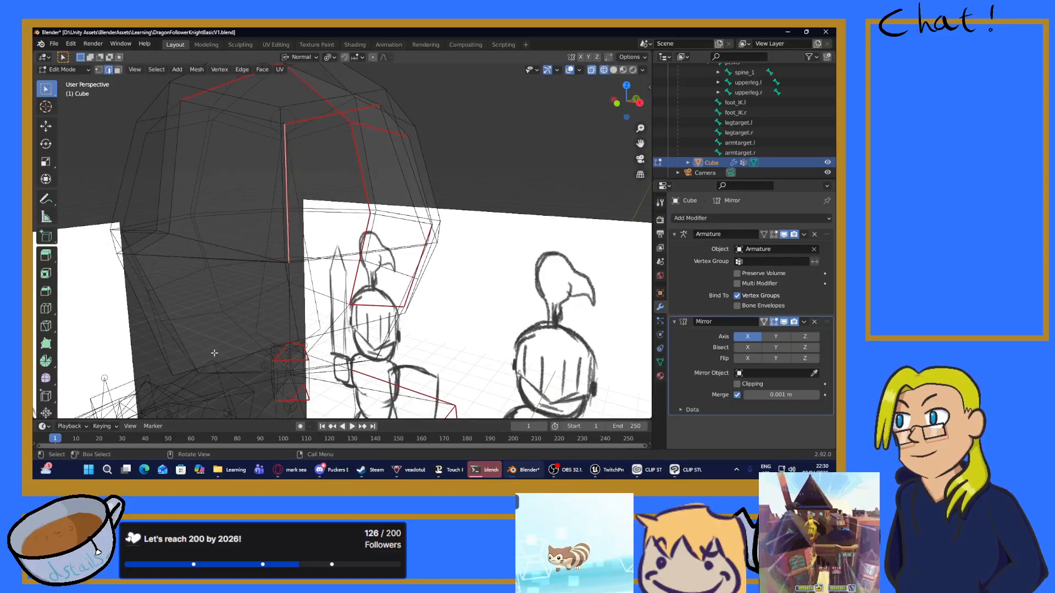
pyautogui.moveTo(215, 353); pyautogui.dragTo(258, 206, button='middle')
pyautogui.keyDown('shift'); pyautogui.click(257, 204); pyautogui.keyUp('shift')
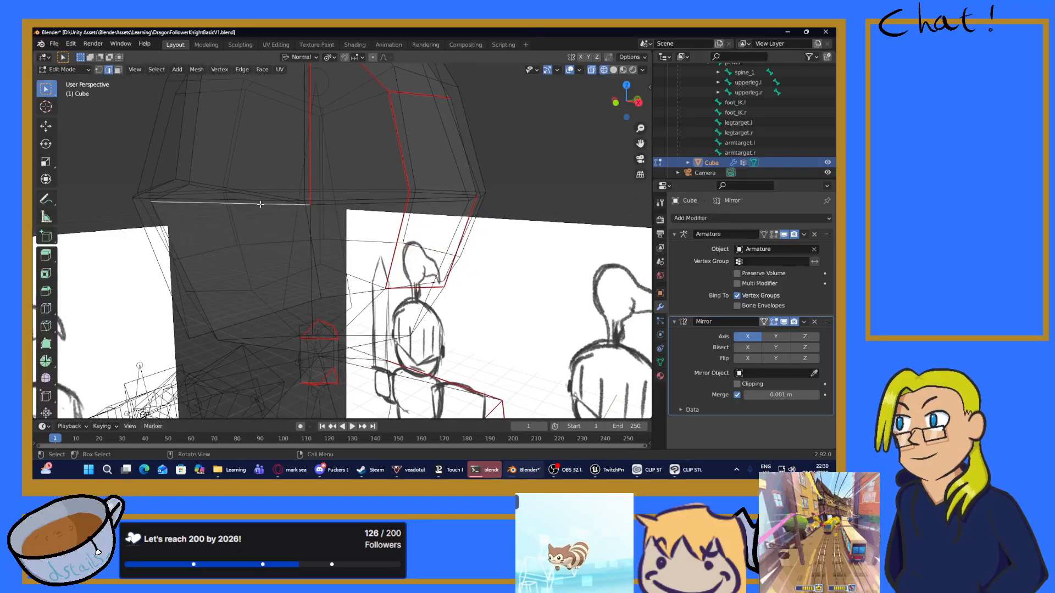
pyautogui.hotkey('ctrl', 'e')
pyautogui.click(219, 227)
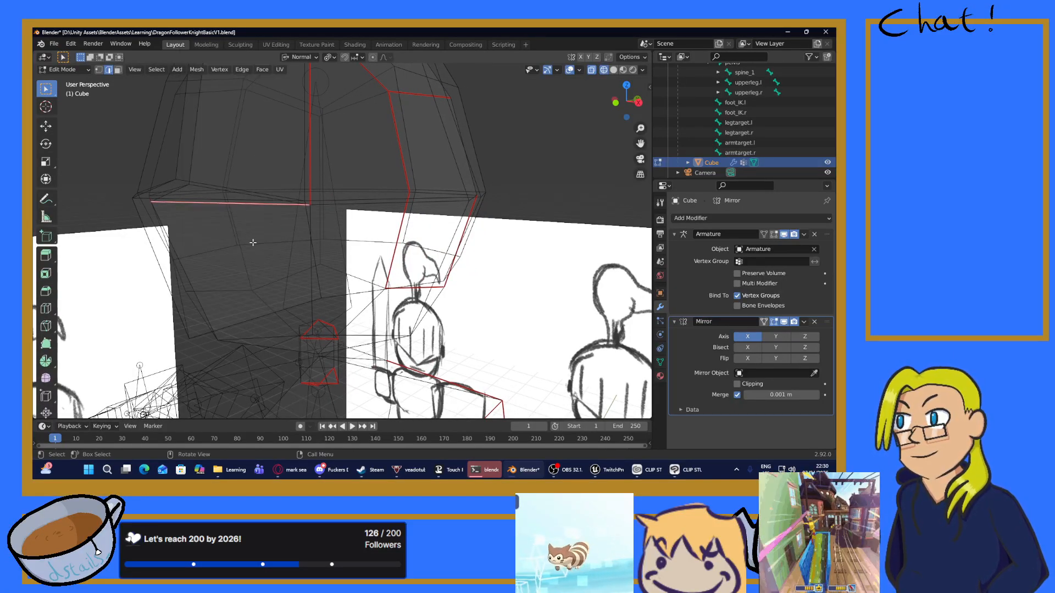
# Step: Mark the inner edge parallel to the head's lower side seam as a seam
pyautogui.moveTo(255, 245); pyautogui.dragTo(278, 245, button='middle')
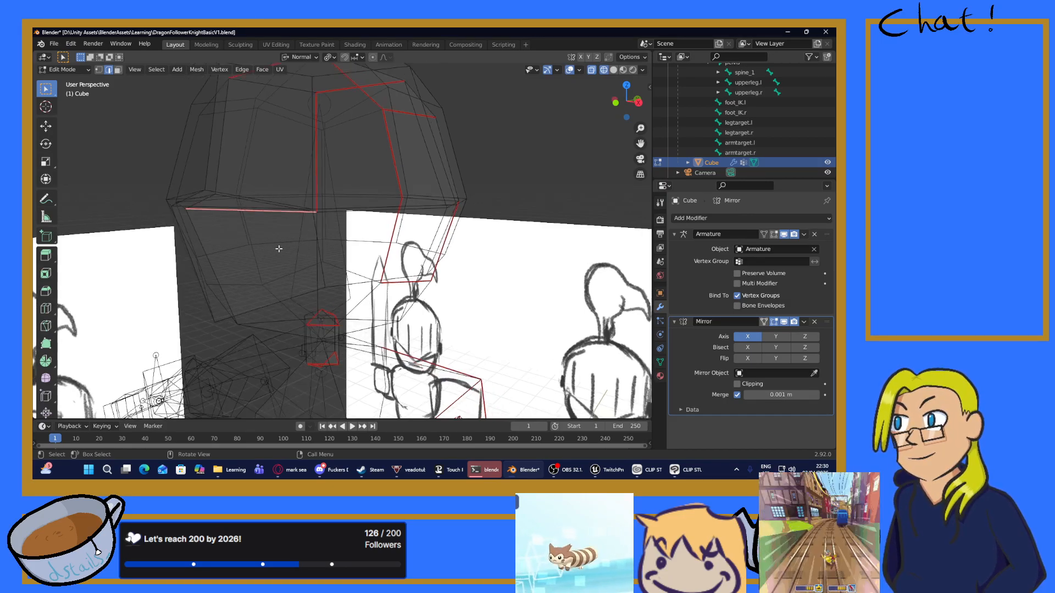
pyautogui.moveTo(498, 247); pyautogui.dragTo(517, 231, button='middle')
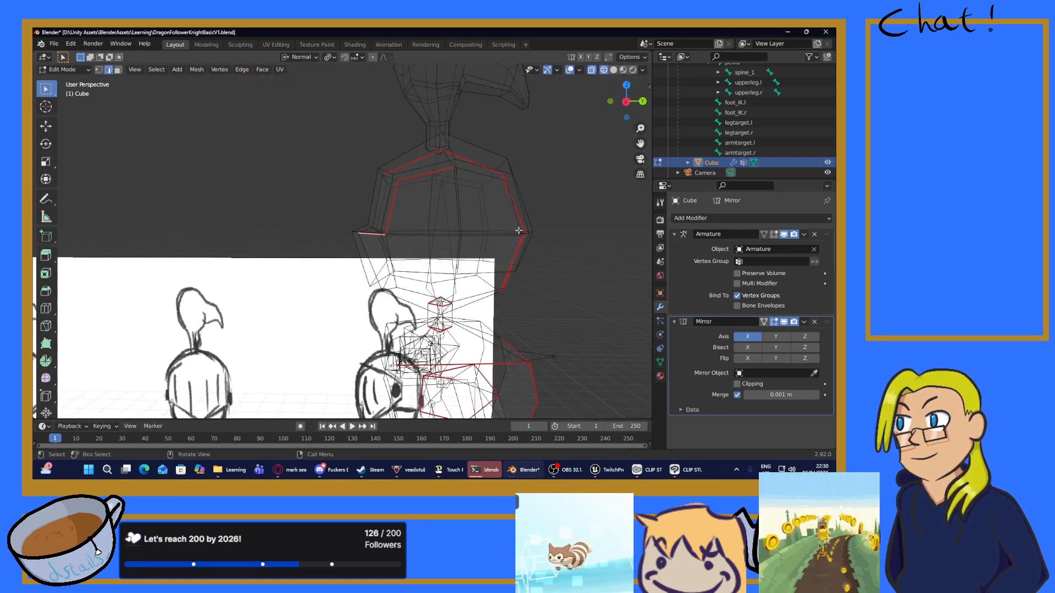
pyautogui.scroll(3, 475, 242)
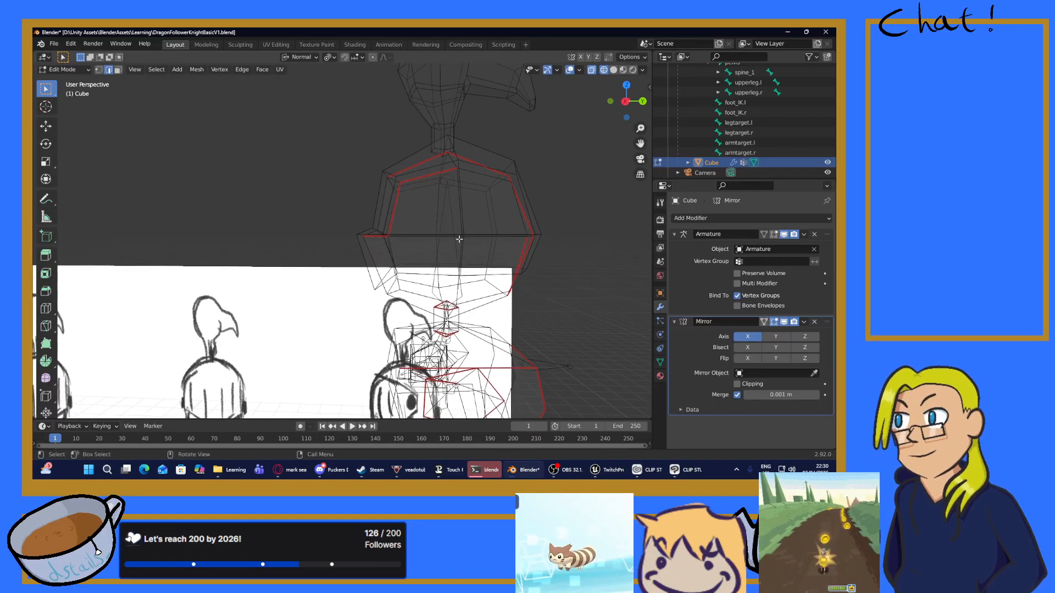
pyautogui.moveTo(488, 284)
pyautogui.mouseDown(button='middle')
pyautogui.moveTo(466, 273)
pyautogui.moveTo(480, 245)
pyautogui.moveTo(238, 243)
pyautogui.moveTo(492, 262)
pyautogui.moveTo(273, 230)
pyautogui.moveTo(370, 260)
pyautogui.mouseUp(button='middle')
pyautogui.scroll(-3, 370, 260)
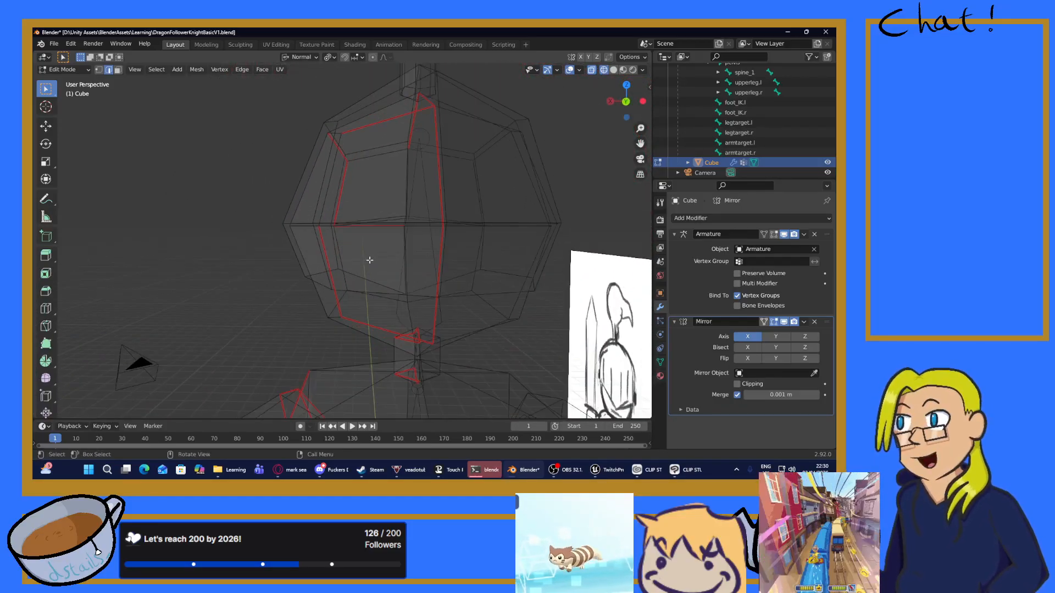
pyautogui.click(324, 267)
pyautogui.hotkey('ctrl', 'e')
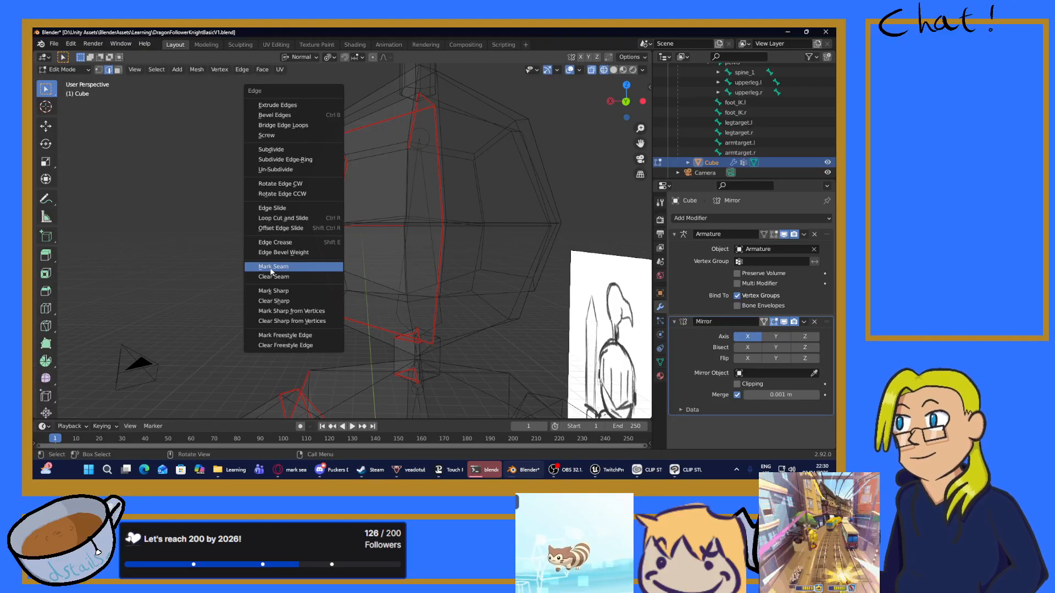
pyautogui.click(327, 266)
# Step: Mark the inner bottom edge at the back of the head and the inner centre edge below the widest ring as seams
pyautogui.scroll(1, 365, 315)
pyautogui.click(365, 315)
pyautogui.hotkey('ctrl', 'e')
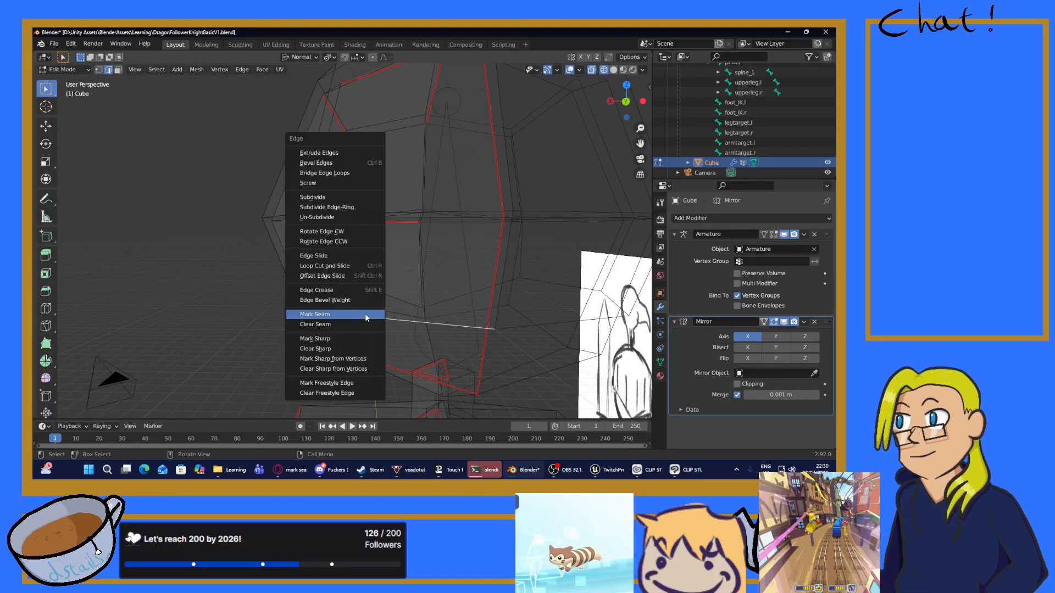
pyautogui.click(338, 316)
pyautogui.moveTo(470, 320); pyautogui.dragTo(497, 306, button='middle')
pyautogui.click(498, 306)
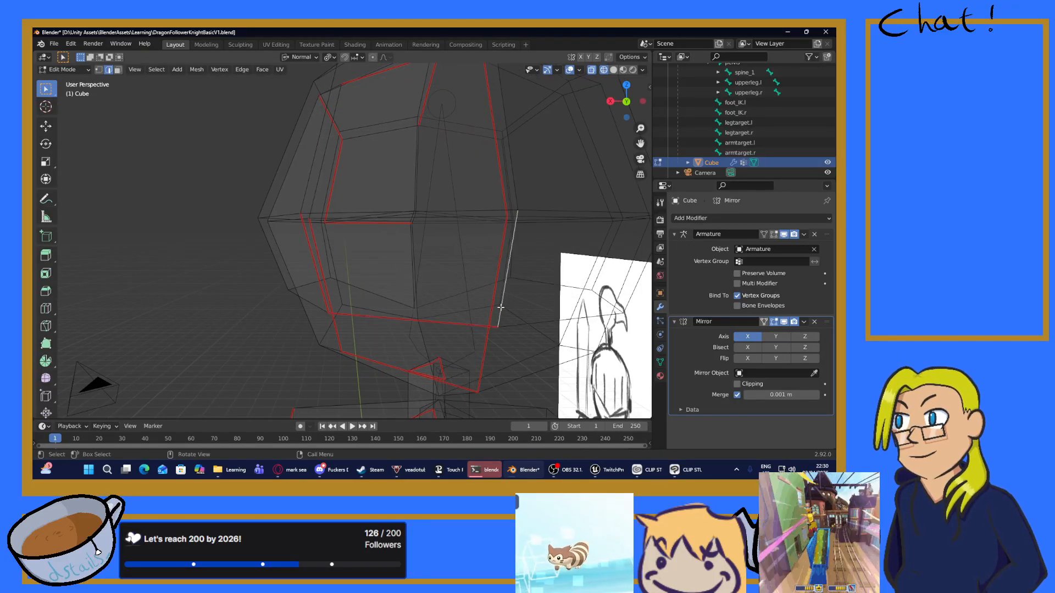
pyautogui.hotkey('ctrl', 'e')
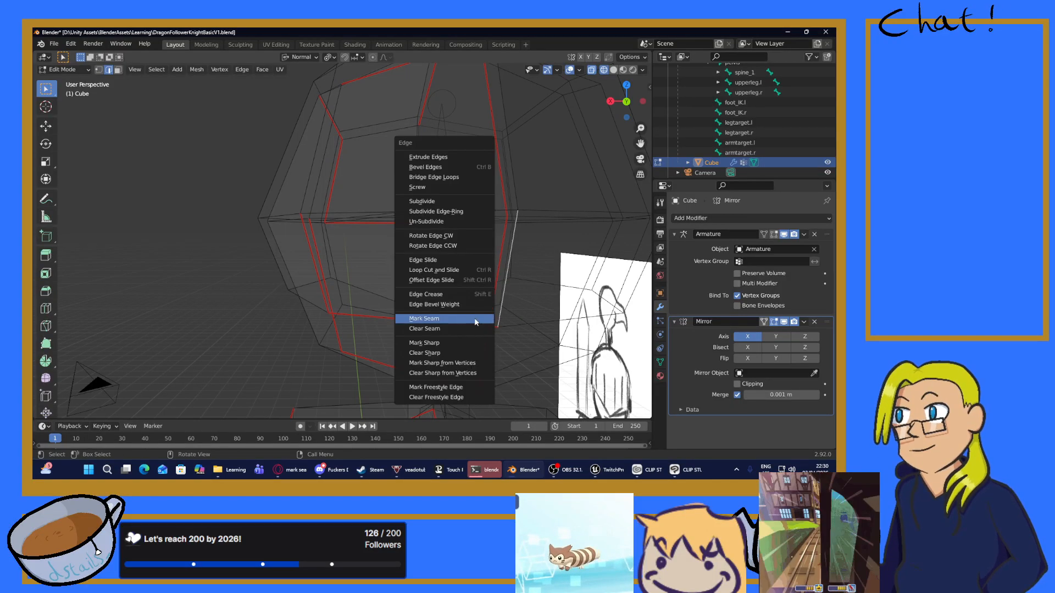
pyautogui.click(450, 317)
# Step: Mark the inner centre edges above the head's widest ring as seams, continuing the inner seam upward
pyautogui.moveTo(511, 295); pyautogui.dragTo(481, 275, button='middle')
pyautogui.click(469, 240)
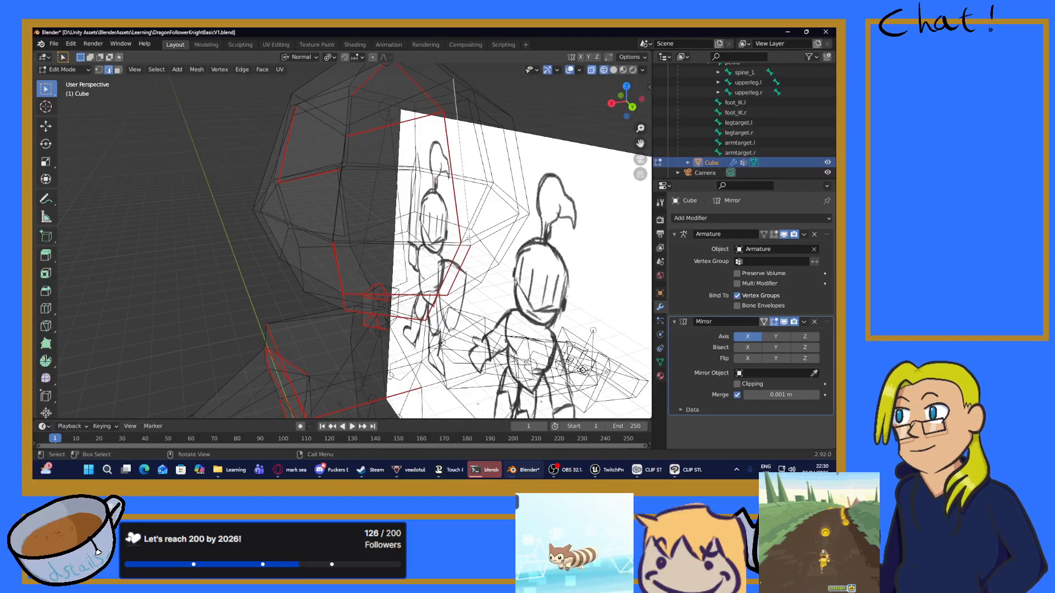
pyautogui.hotkey('ctrl', 'e')
pyautogui.moveTo(437, 235); pyautogui.dragTo(316, 229, button='middle')
pyautogui.click(387, 226)
pyautogui.hotkey('ctrl', 'e')
pyautogui.click(338, 227)
# Step: Mark the inner edges parallel to the existing seams on the head's top, upper side and front as seams
pyautogui.click(212, 230)
pyautogui.hotkey('ctrl', 'e')
pyautogui.click(209, 236)
pyautogui.click(364, 311)
pyautogui.hotkey('ctrl', 'e')
pyautogui.click(327, 311)
pyautogui.click(189, 257)
pyautogui.hotkey('ctrl', 'e')
pyautogui.click(189, 258)
pyautogui.click(428, 316)
pyautogui.hotkey('ctrl', 'e')
pyautogui.click(400, 315)
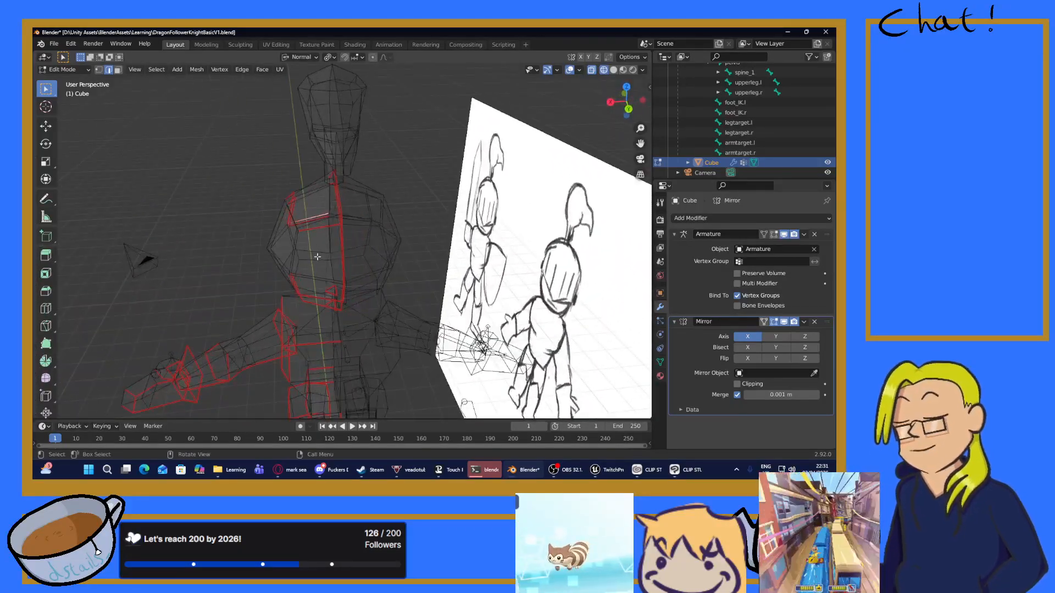
# Step: Mark the remaining horizontal edge beside the upper end of the head's back centre seam as a seam
pyautogui.click(312, 226)
pyautogui.hotkey('ctrl', 'e')
pyautogui.click(286, 227)
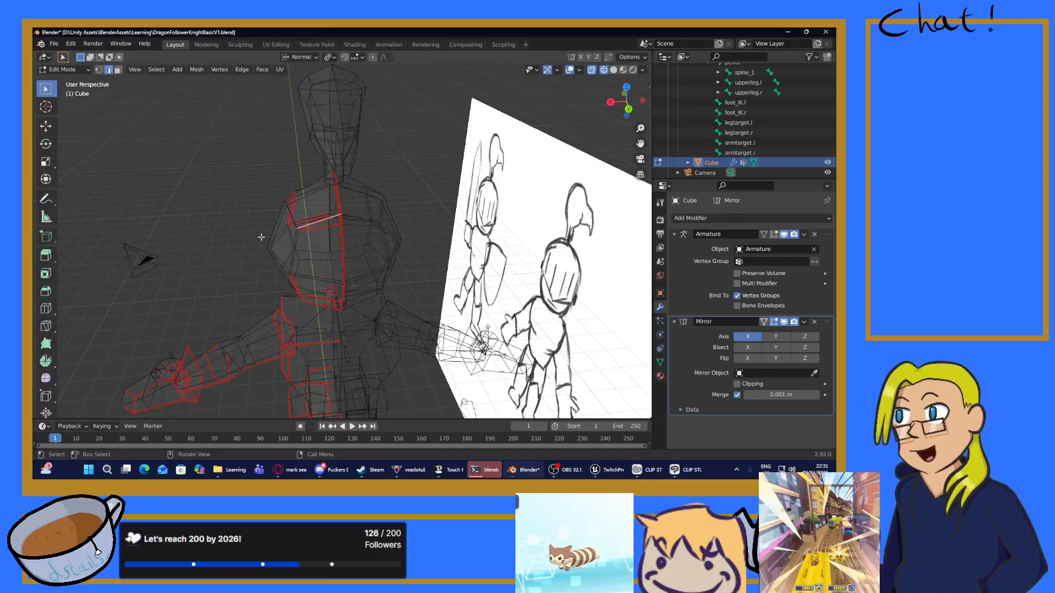
# Step: Mark the two parallel vertical edges running down from the front end of the widest-ring seams as seams
pyautogui.moveTo(286, 226); pyautogui.dragTo(420, 198, button='middle')
pyautogui.scroll(4, 364, 220)
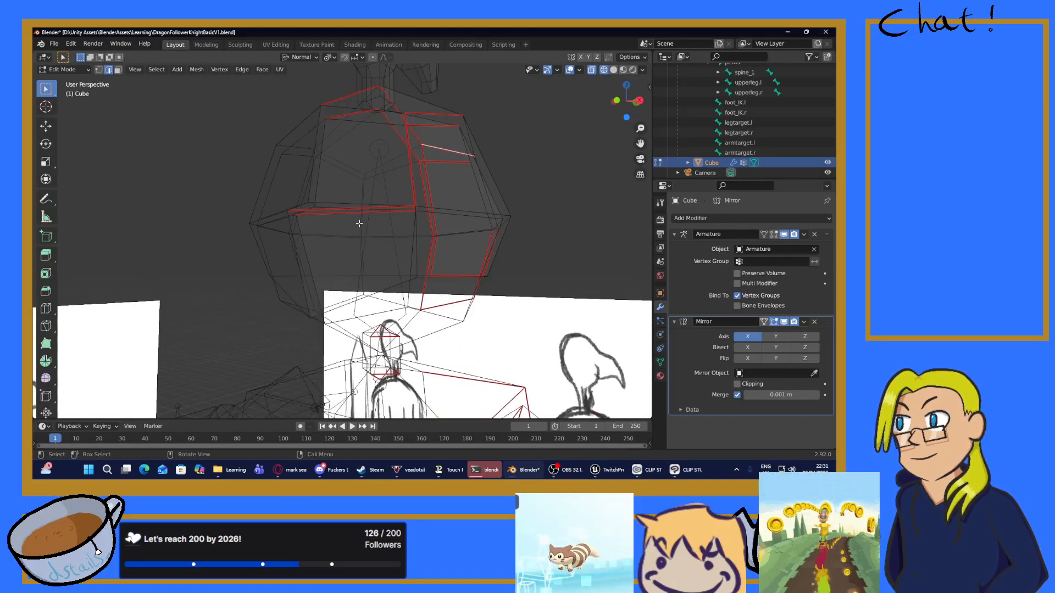
pyautogui.moveTo(359, 224); pyautogui.dragTo(317, 258, button='middle')
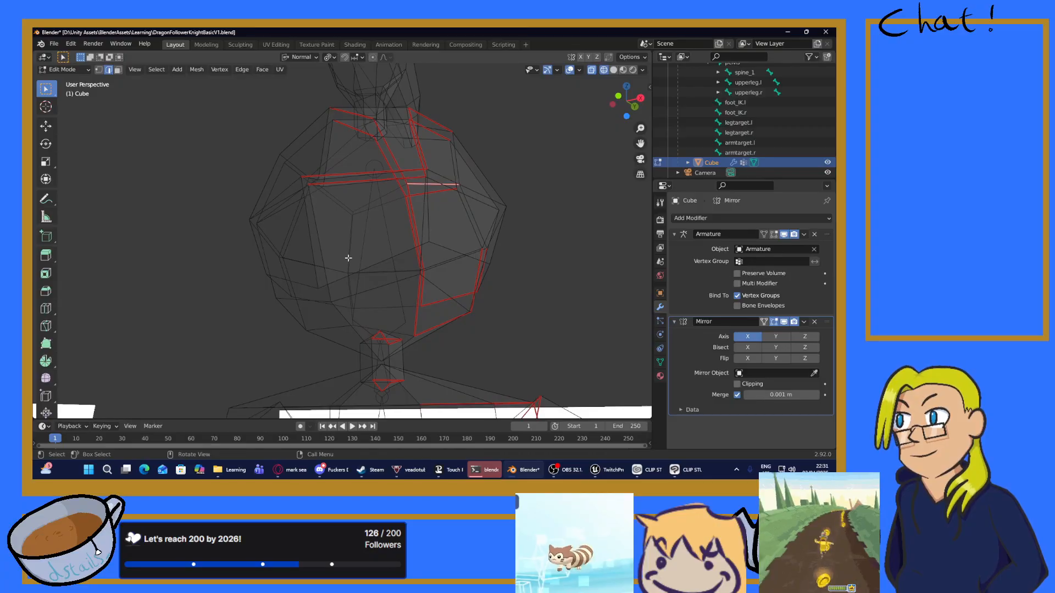
pyautogui.click(311, 257)
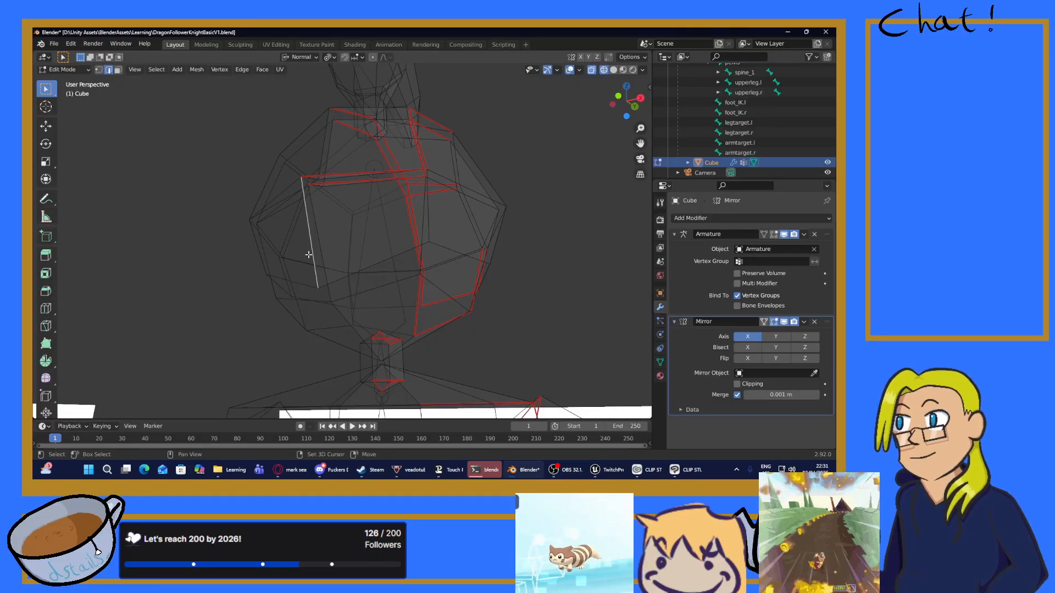
pyautogui.hotkey('ctrl', 'e')
pyautogui.click(291, 256)
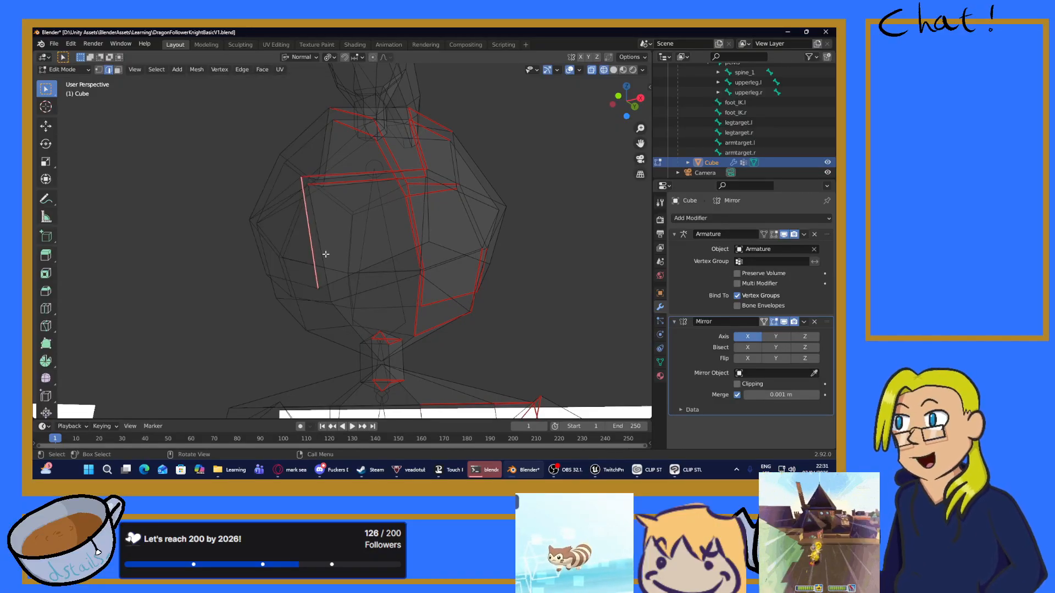
pyautogui.click(323, 255)
pyautogui.hotkey('ctrl', 'e')
pyautogui.click(298, 258)
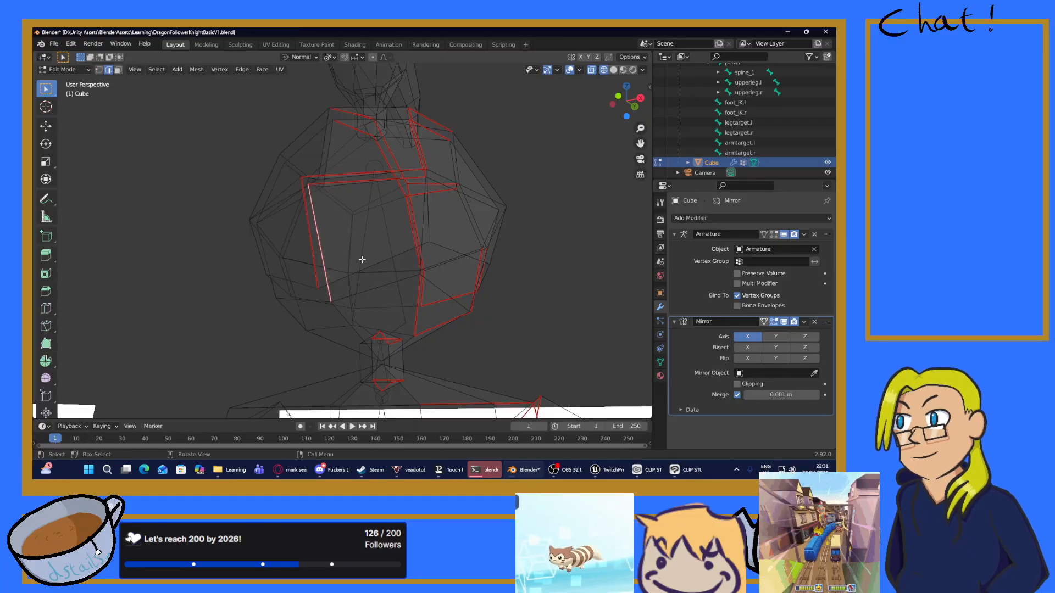
pyautogui.moveTo(361, 260)
pyautogui.mouseDown(button='middle')
pyautogui.moveTo(352, 263)
pyautogui.moveTo(387, 252)
pyautogui.moveTo(327, 271)
pyautogui.moveTo(357, 273)
pyautogui.mouseUp(button='middle')
pyautogui.scroll(-2, 343, 219)
pyautogui.moveTo(343, 219)
pyautogui.mouseDown(button='middle')
pyautogui.moveTo(379, 150)
pyautogui.moveTo(352, 226)
pyautogui.moveTo(326, 201)
pyautogui.moveTo(389, 174)
pyautogui.moveTo(357, 176)
pyautogui.moveTo(473, 208)
pyautogui.moveTo(353, 203)
pyautogui.moveTo(410, 197)
pyautogui.mouseUp(button='middle')
pyautogui.scroll(2, 354, 226)
pyautogui.scroll(2, 326, 202)
pyautogui.scroll(-5, 385, 165)
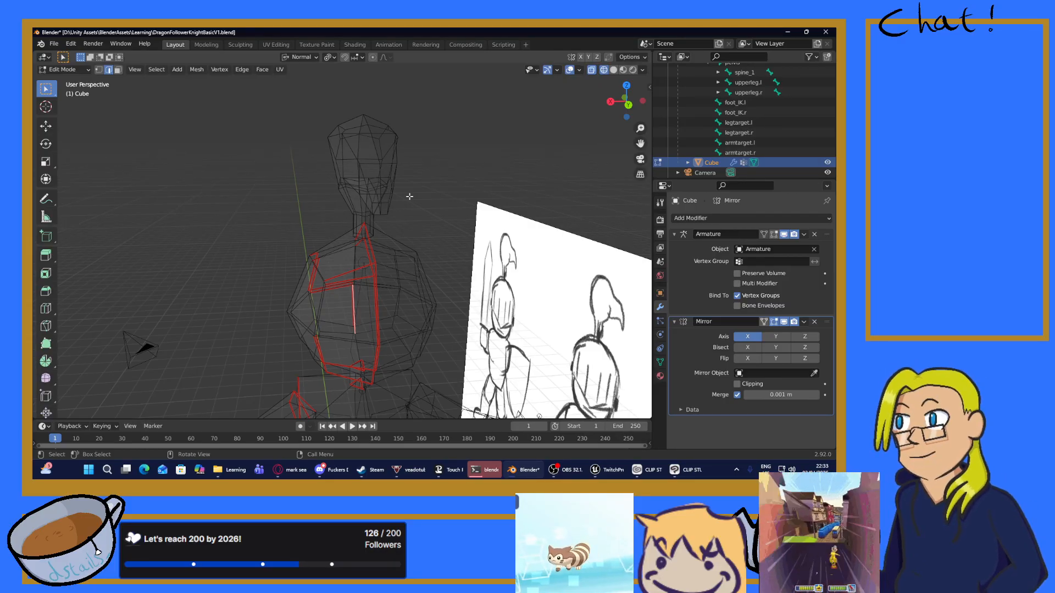
# Step: Mark the crosswise edge near the top of the head plume's rounded side as a seam
pyautogui.moveTo(409, 197); pyautogui.dragTo(375, 199, button='middle')
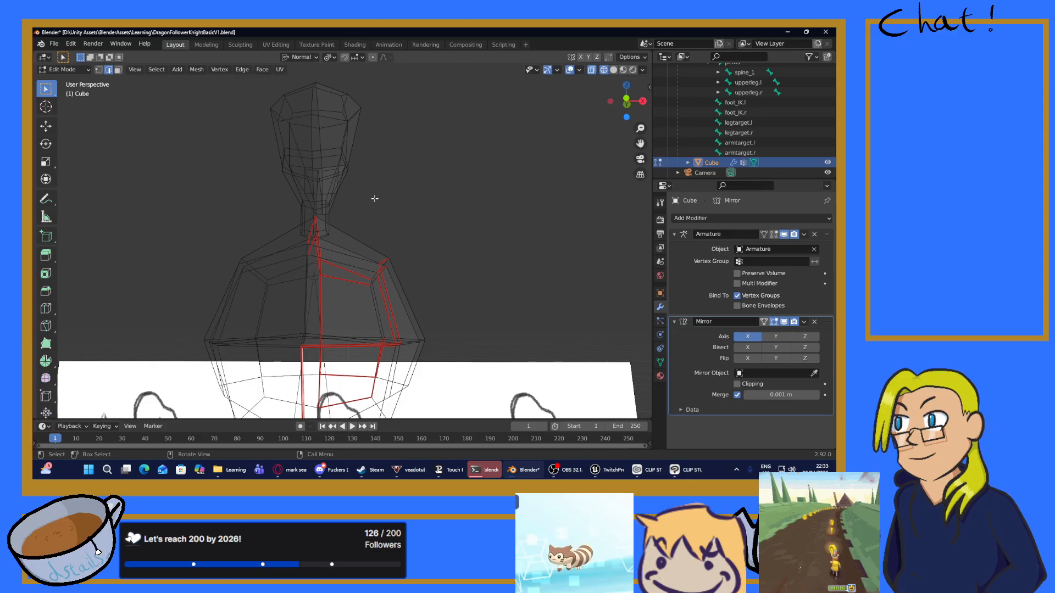
pyautogui.moveTo(375, 199); pyautogui.dragTo(333, 192, button='middle')
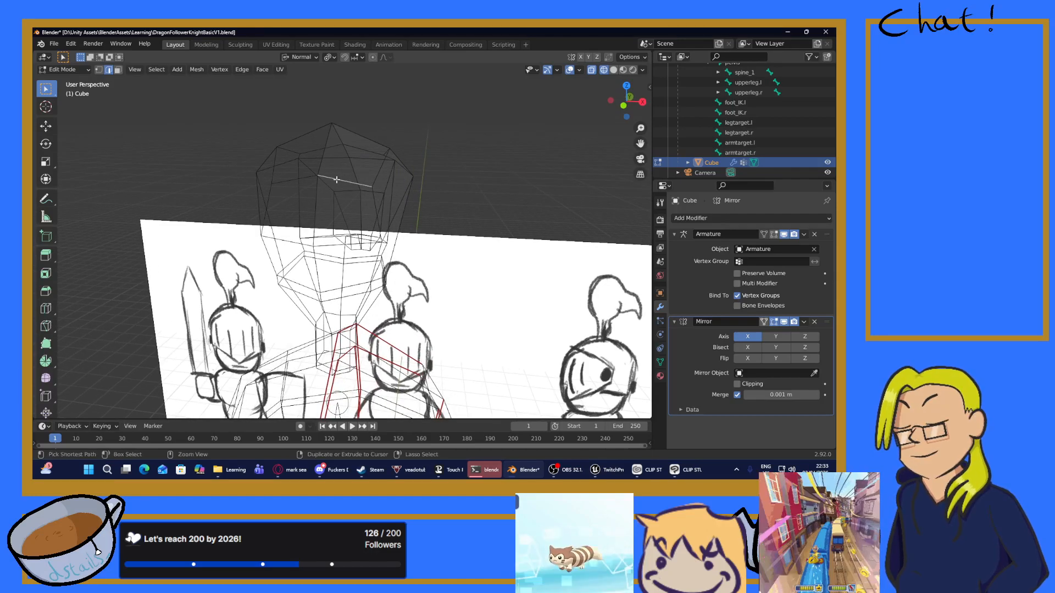
pyautogui.hotkey('ctrl', 'e')
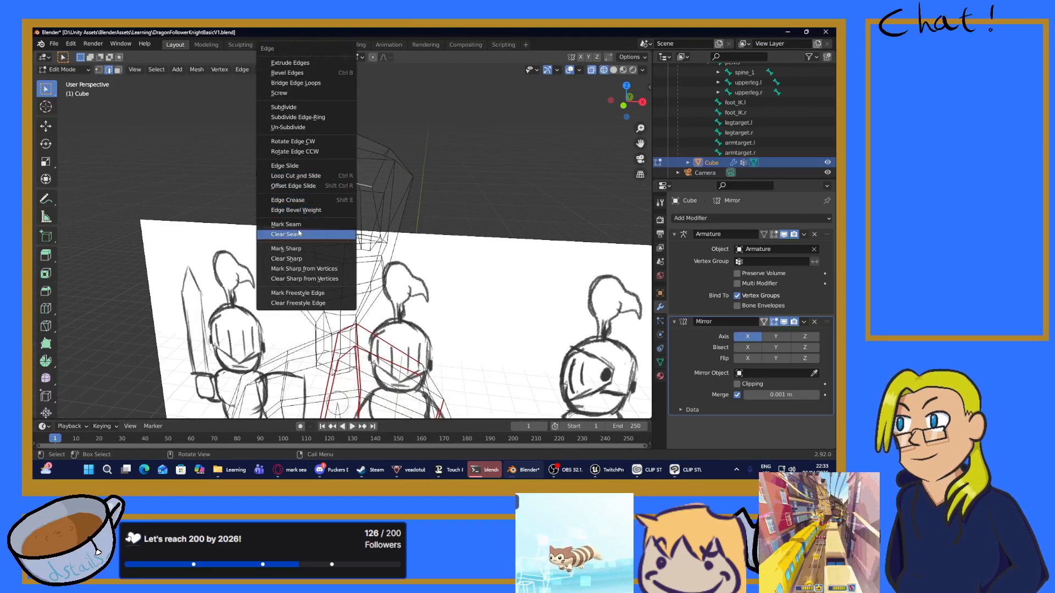
pyautogui.click(305, 225)
# Step: Try to mark the edge rising from the crosswise plume seam to the crown as a seam, stepping back through the attempts
pyautogui.click(323, 168)
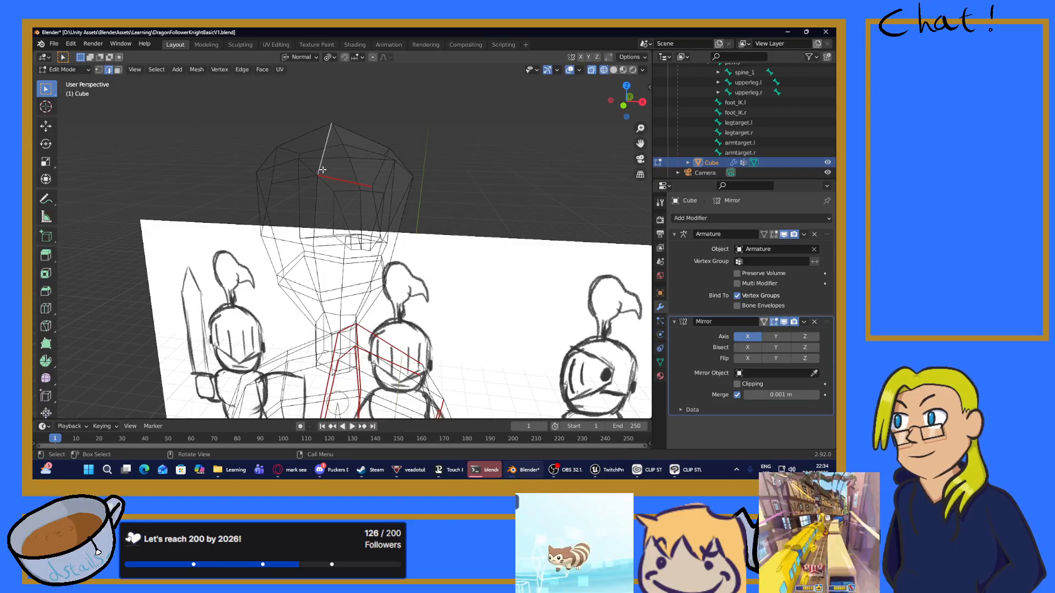
pyautogui.hotkey('ctrl', 'e')
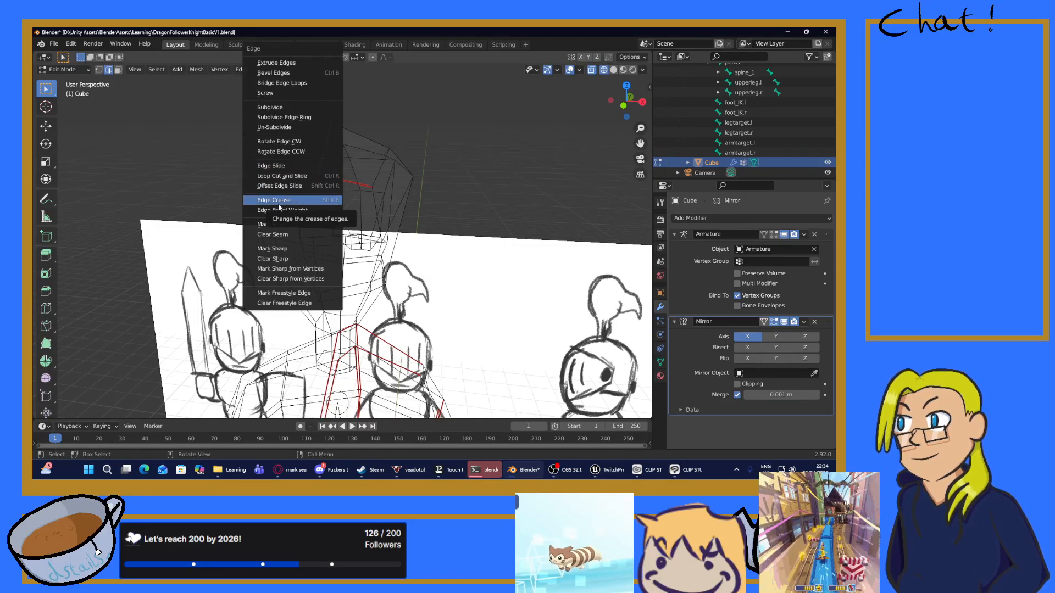
pyautogui.click(281, 223)
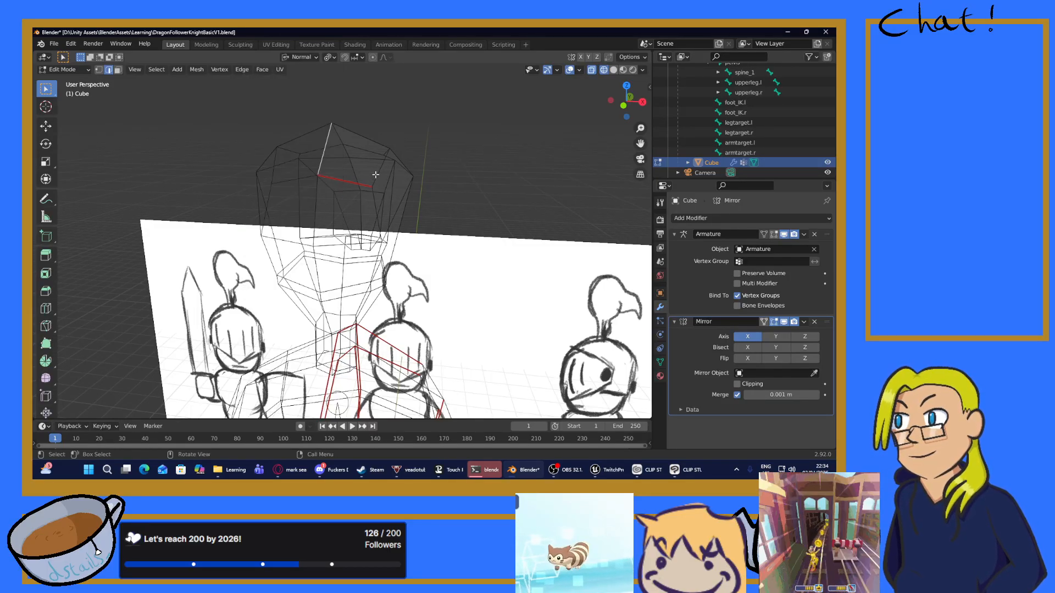
pyautogui.moveTo(301, 177); pyautogui.dragTo(343, 160, button='middle')
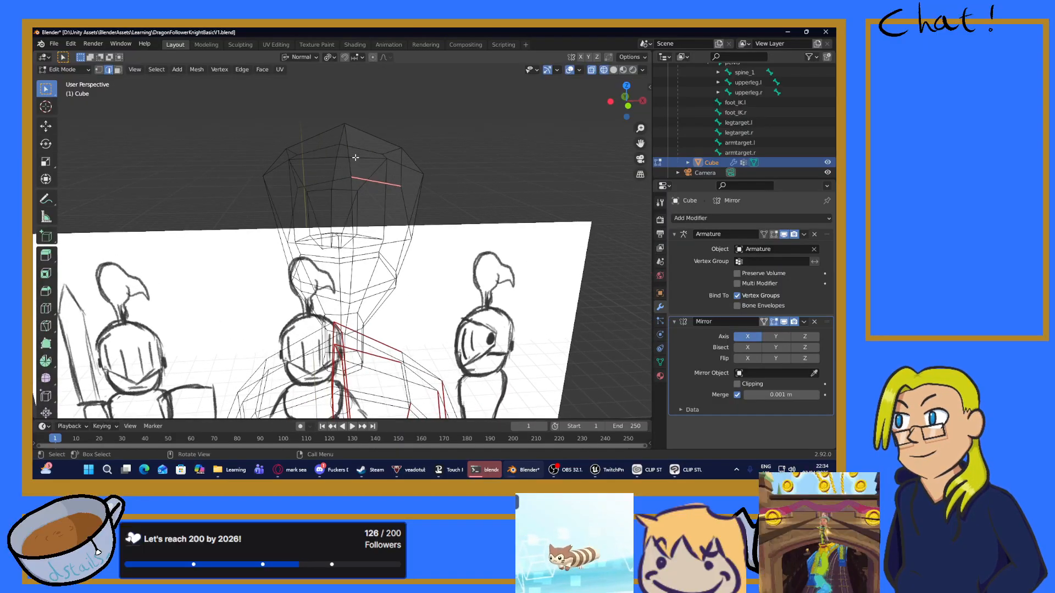
pyautogui.click(346, 159)
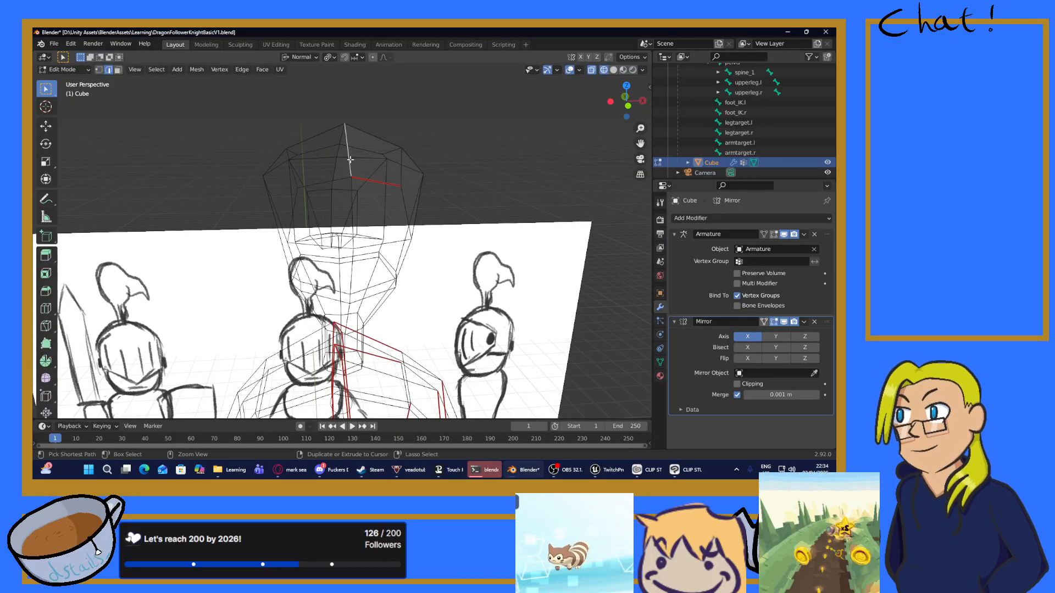
pyautogui.hotkey('ctrl', 'e')
pyautogui.moveTo(313, 221); pyautogui.dragTo(321, 199, button='middle')
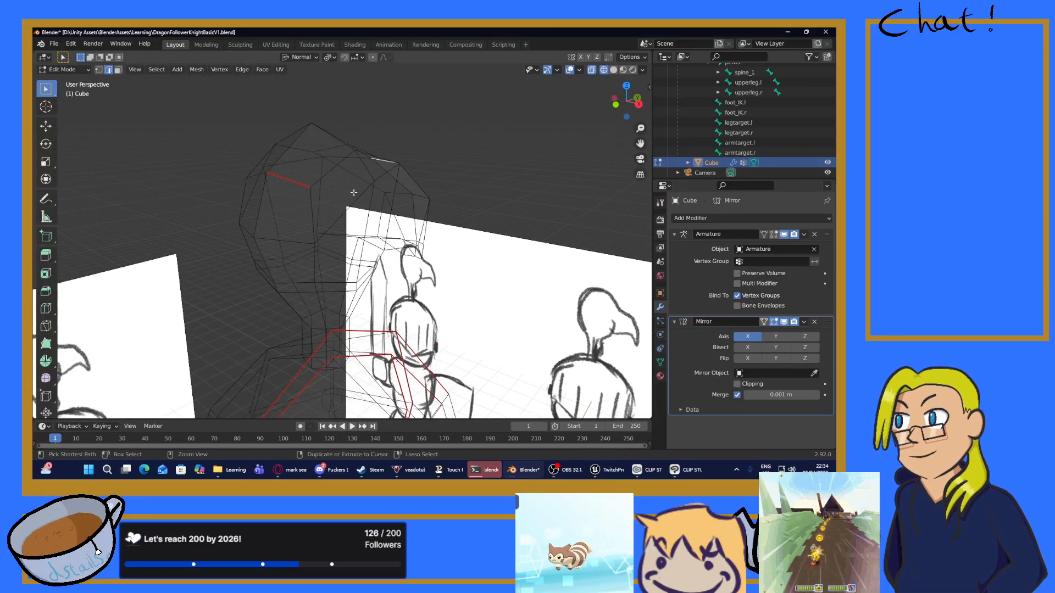
pyautogui.hotkey('ctrl', 'z')
pyautogui.hotkey('ctrl', 'z')
pyautogui.hotkey('ctrl', 'shift', 'z')
# Step: Mark the centre edge of the plume's narrow stem and the edge directly above it as seams
pyautogui.moveTo(364, 191); pyautogui.dragTo(243, 242, button='middle')
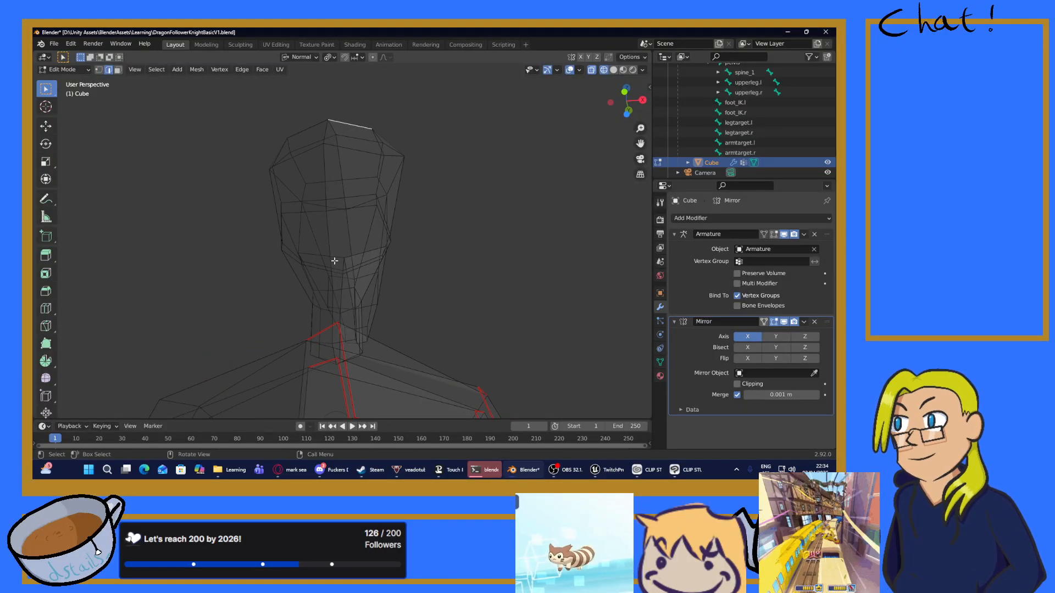
pyautogui.moveTo(332, 259); pyautogui.dragTo(360, 305, button='middle')
pyautogui.click(340, 332)
pyautogui.hotkey('ctrl', 'e')
pyautogui.click(317, 303)
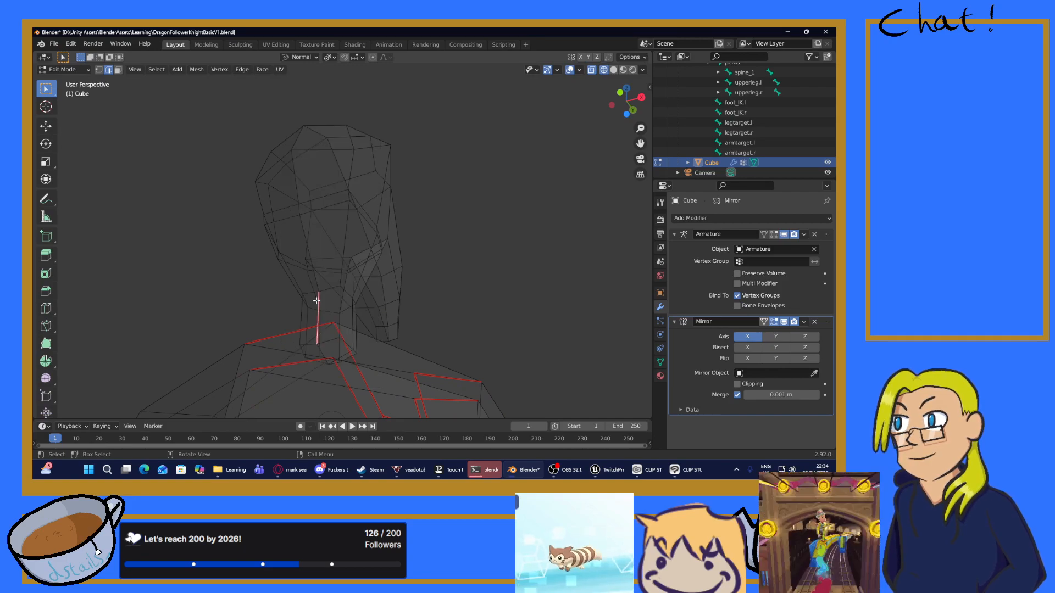
pyautogui.click(317, 292)
pyautogui.hotkey('ctrl', 'e')
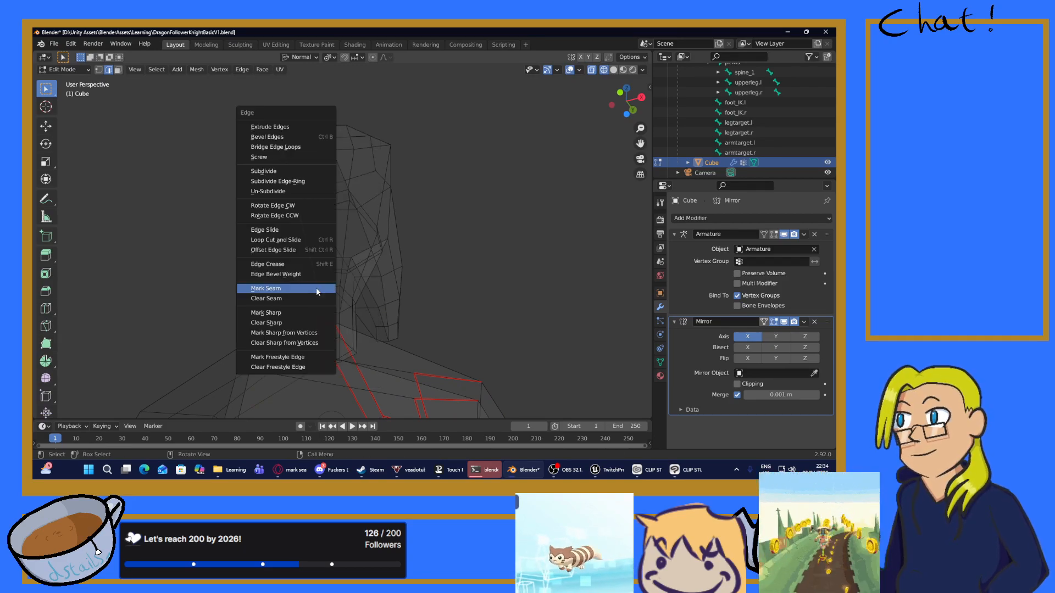
pyautogui.click(287, 288)
# Step: Continue the centre seam upward through the next edges on the lower part of the plume's rounded side
pyautogui.moveTo(286, 285); pyautogui.dragTo(321, 261, button='middle')
pyautogui.click(327, 250)
pyautogui.hotkey('ctrl', 'e')
pyautogui.click(285, 265)
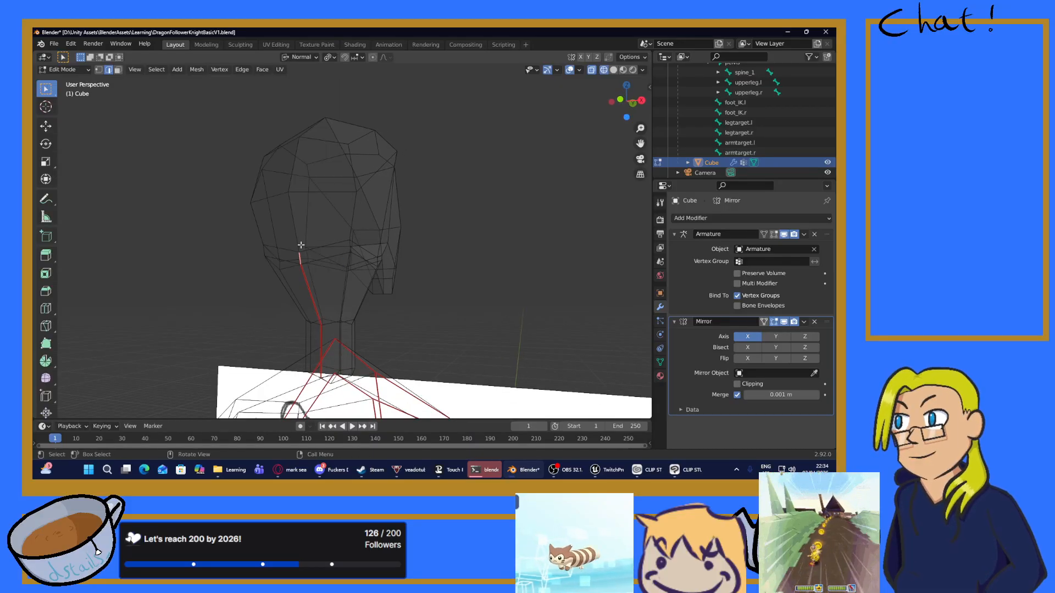
pyautogui.click(299, 243)
pyautogui.hotkey('ctrl', 'e')
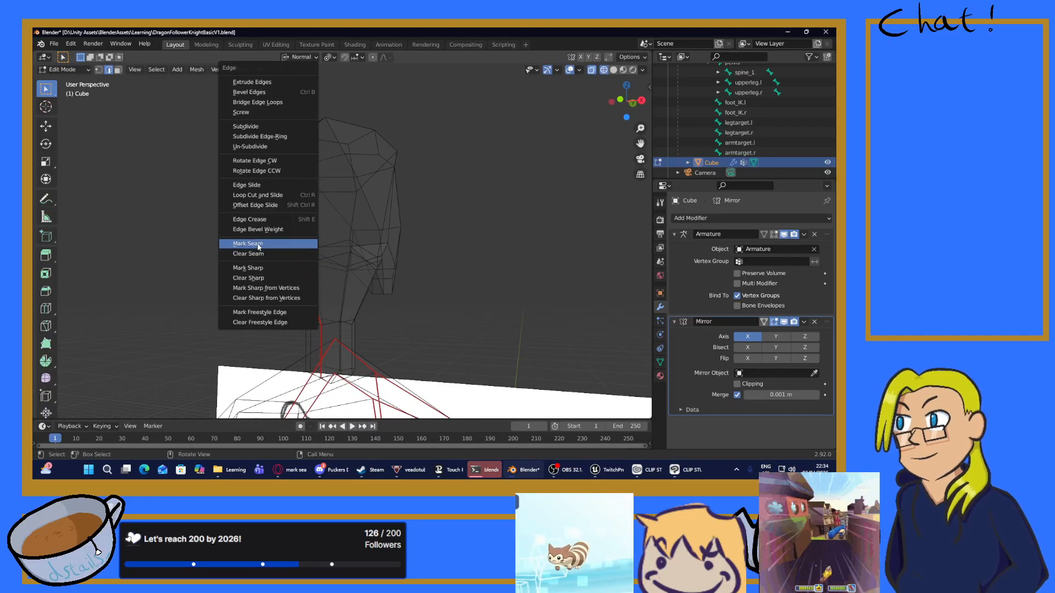
pyautogui.click(288, 241)
# Step: Extend the centre seam along the upper rounded side of the plume to its crown
pyautogui.moveTo(272, 237)
pyautogui.mouseDown(button='middle')
pyautogui.moveTo(297, 228)
pyautogui.moveTo(285, 269)
pyautogui.moveTo(302, 262)
pyautogui.mouseUp(button='middle')
pyautogui.hotkey('ctrl', 'e')
pyautogui.click(297, 225)
pyautogui.click(302, 262)
pyautogui.hotkey('ctrl', 'e')
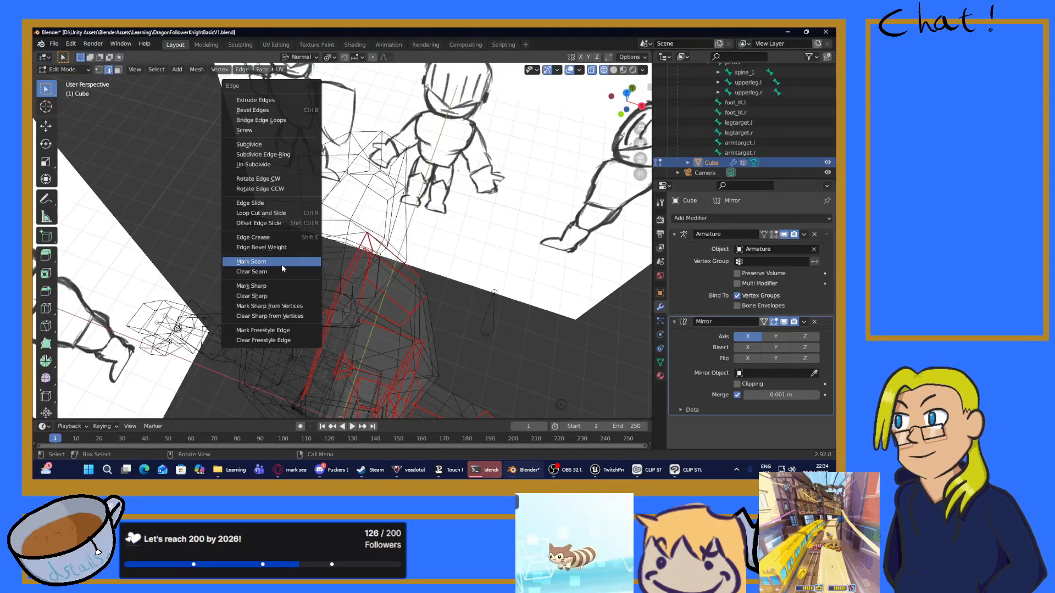
pyautogui.click(281, 264)
pyautogui.moveTo(318, 283); pyautogui.dragTo(307, 201, button='middle')
pyautogui.hotkey('ctrl', 'e')
pyautogui.click(327, 256)
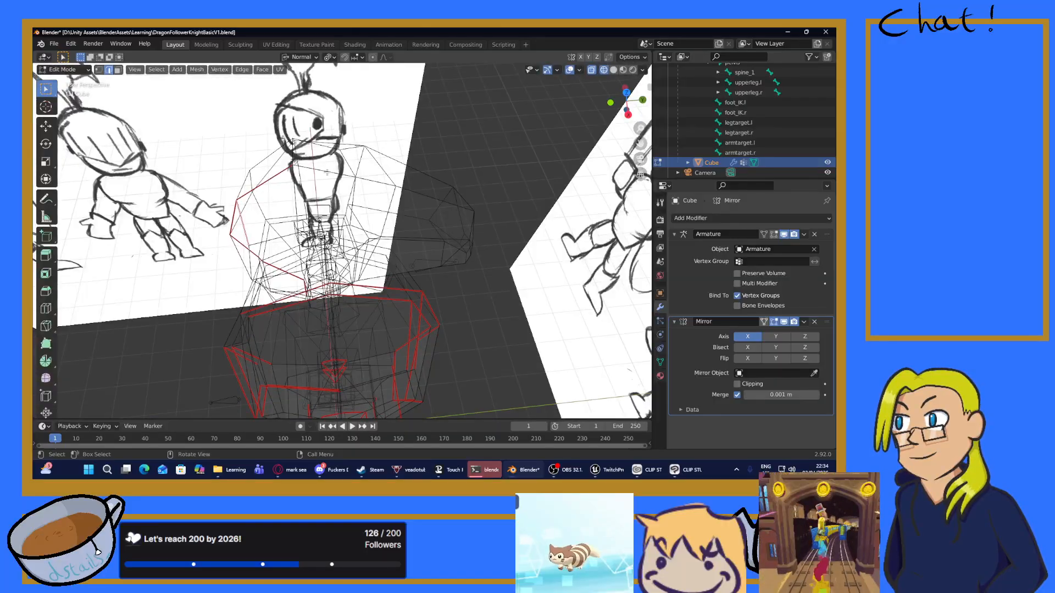
pyautogui.hotkey('ctrl', 'e')
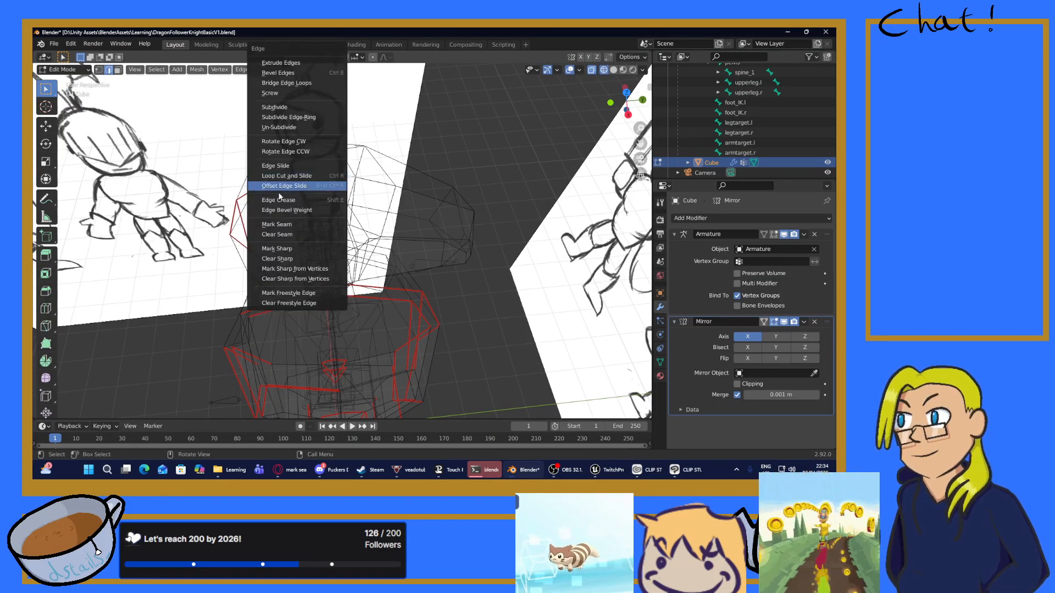
pyautogui.click(288, 224)
pyautogui.hotkey('ctrl', 'e')
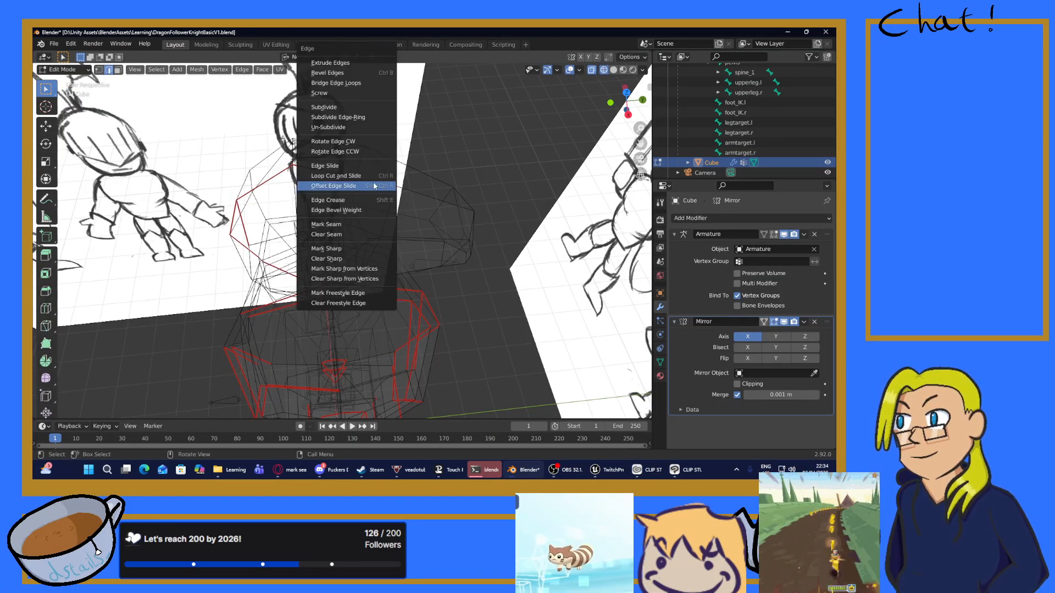
pyautogui.click(375, 200)
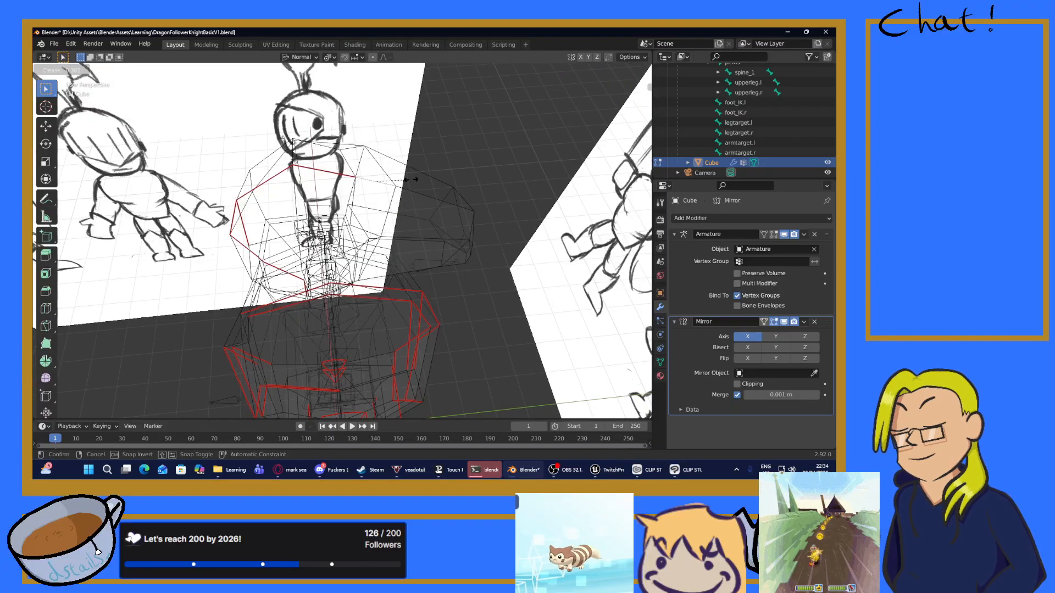
pyautogui.click(408, 179)
pyautogui.hotkey('ctrl', 'z')
pyautogui.hotkey('ctrl', 'z')
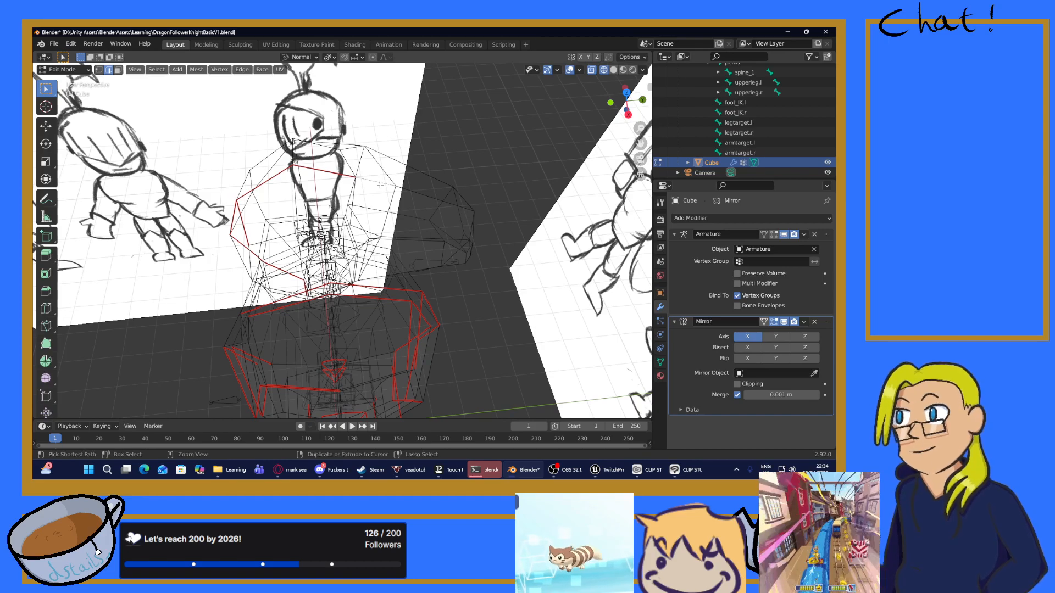
# Step: Mark the centre edge running from the plume's crown toward its drooping tip as a seam
pyautogui.hotkey('ctrl', 'e')
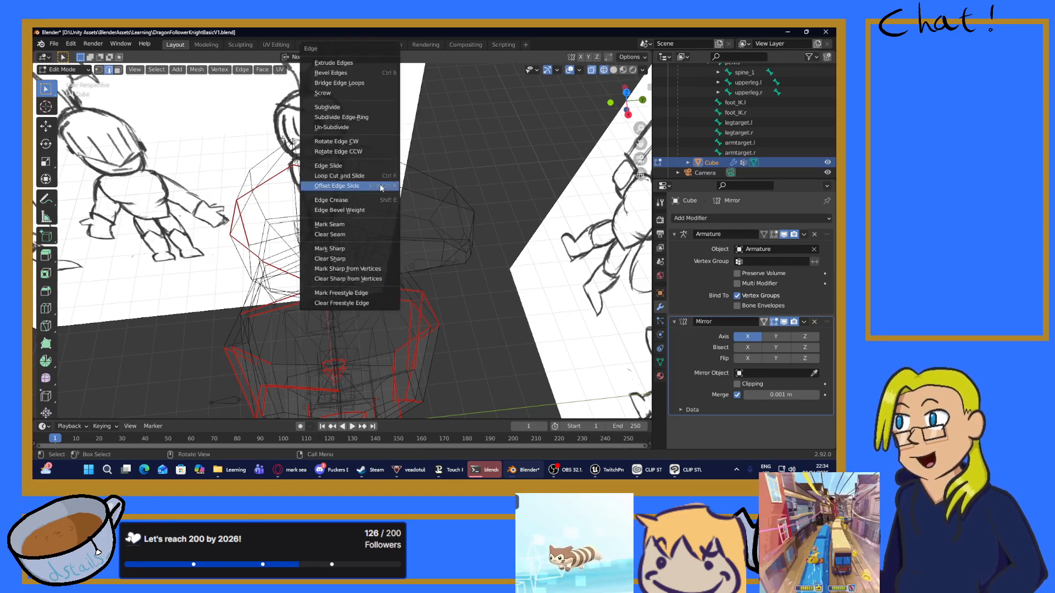
pyautogui.click(337, 225)
pyautogui.moveTo(415, 222); pyautogui.dragTo(213, 154, button='middle')
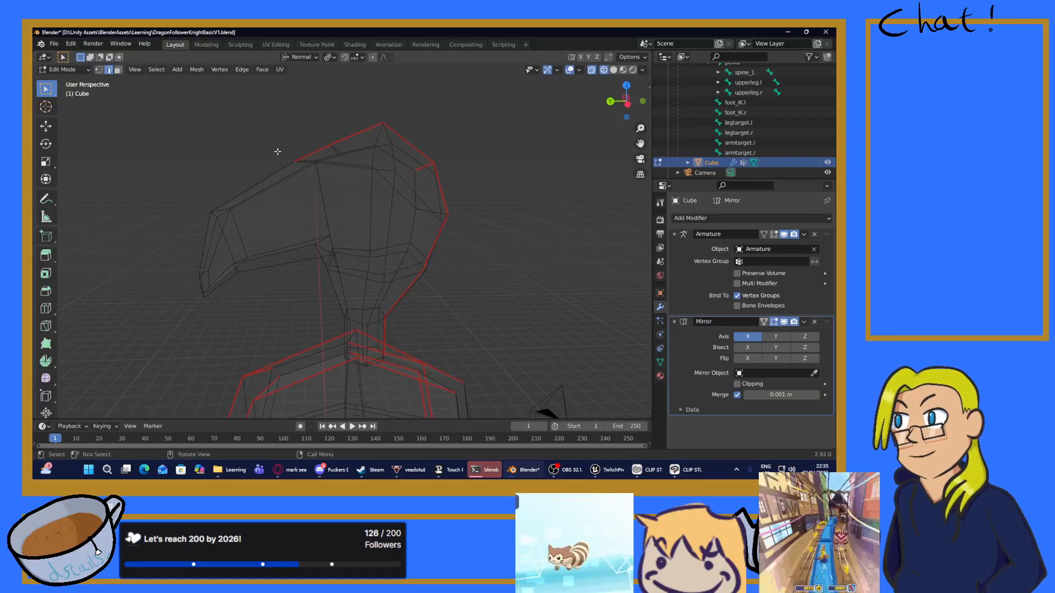
pyautogui.moveTo(277, 153); pyautogui.dragTo(251, 116, button='middle')
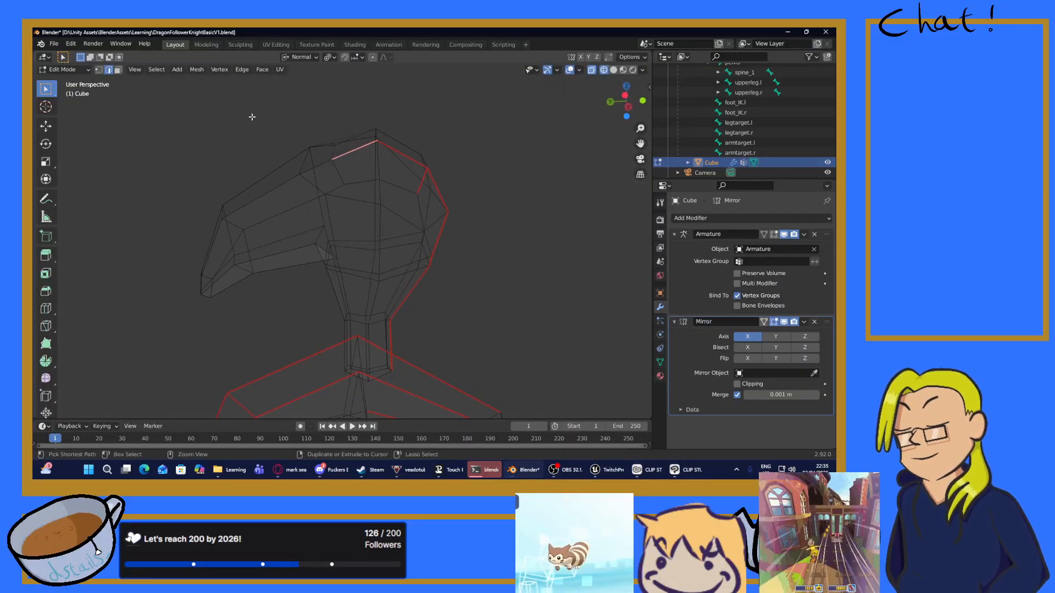
pyautogui.hotkey('ctrl', 'z')
pyautogui.hotkey('ctrl', 'shift', 'z')
pyautogui.hotkey('ctrl', 'shift', 'z')
pyautogui.hotkey('ctrl', 'shift', 'z')
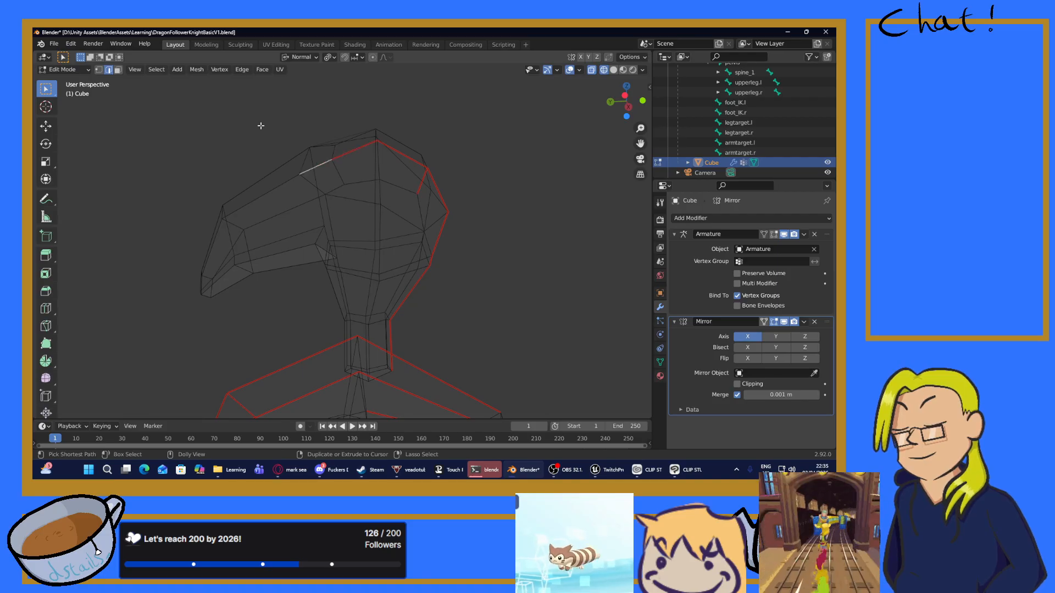
# Step: Continue the crown seam along the long sloping centre edge leading down to the plume's drooping end
pyautogui.moveTo(277, 149); pyautogui.dragTo(257, 189, button='middle')
pyautogui.click(258, 189)
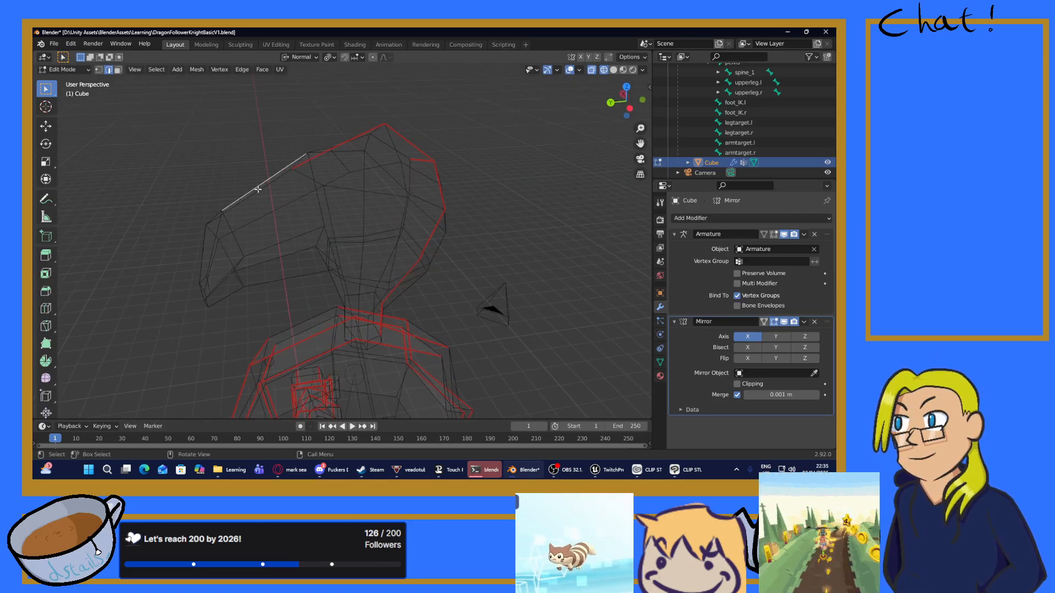
pyautogui.hotkey('ctrl', 'e')
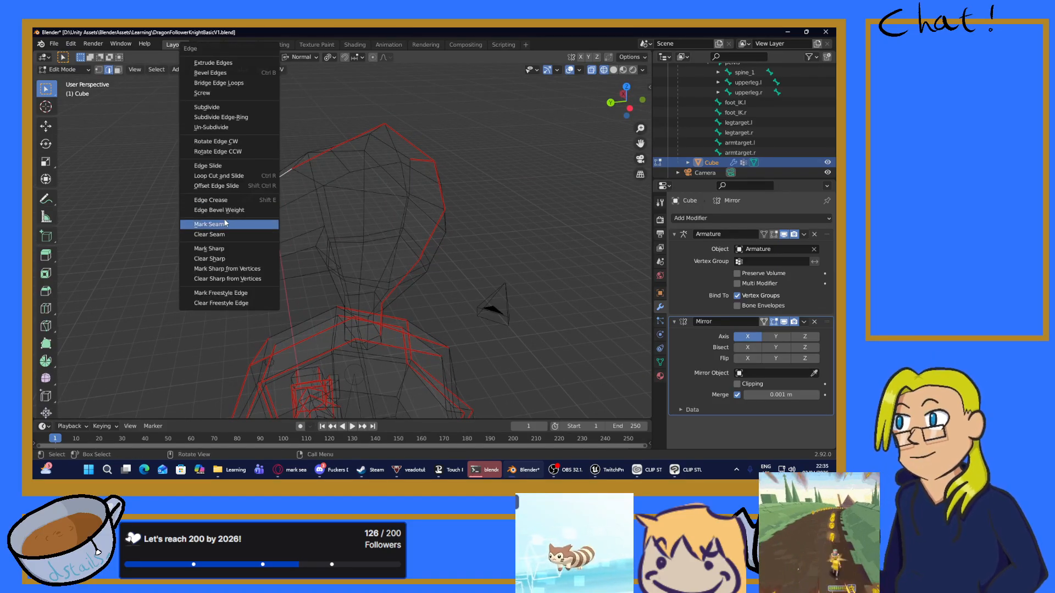
pyautogui.click(267, 225)
pyautogui.moveTo(266, 196); pyautogui.dragTo(277, 211, button='middle')
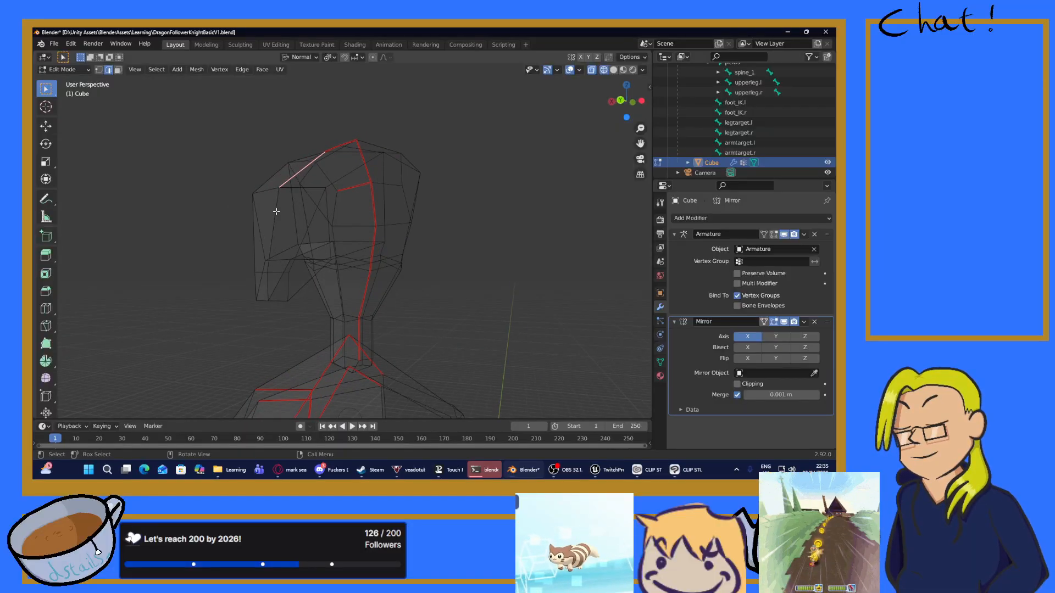
pyautogui.click(286, 182)
pyautogui.hotkey('ctrl', 'e')
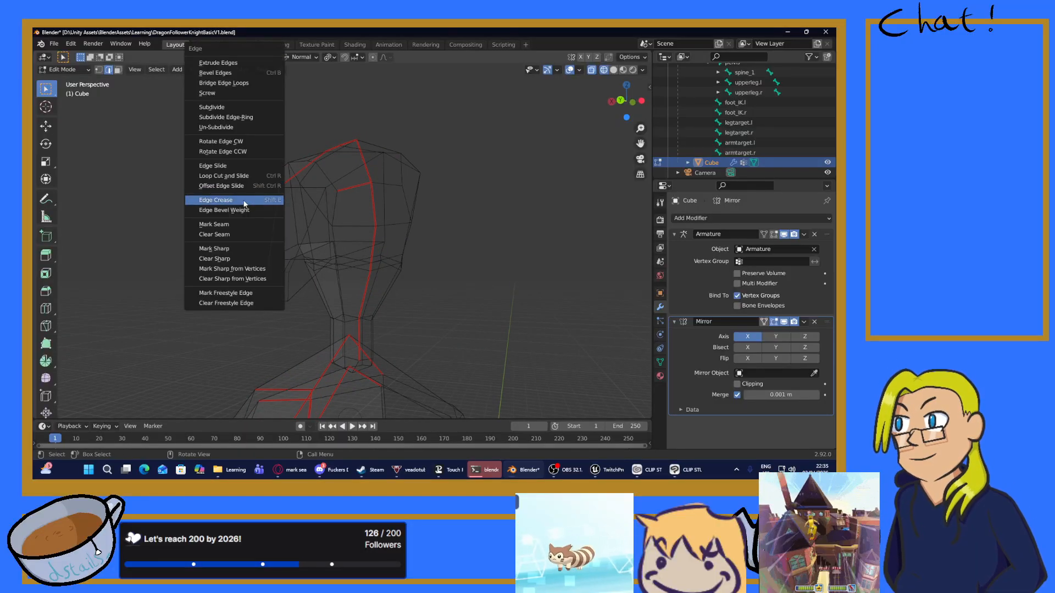
pyautogui.click(224, 226)
# Step: Mark the short centre edge that continues down the outside of the plume's drooping end as a seam
pyautogui.moveTo(292, 250); pyautogui.dragTo(322, 224, button='middle')
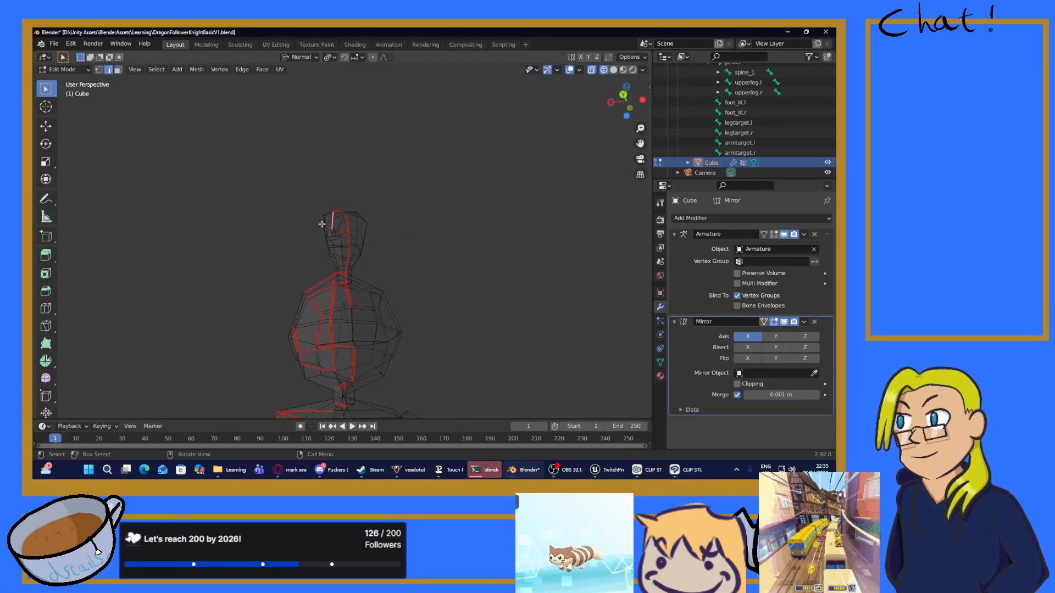
pyautogui.scroll(7, 322, 224)
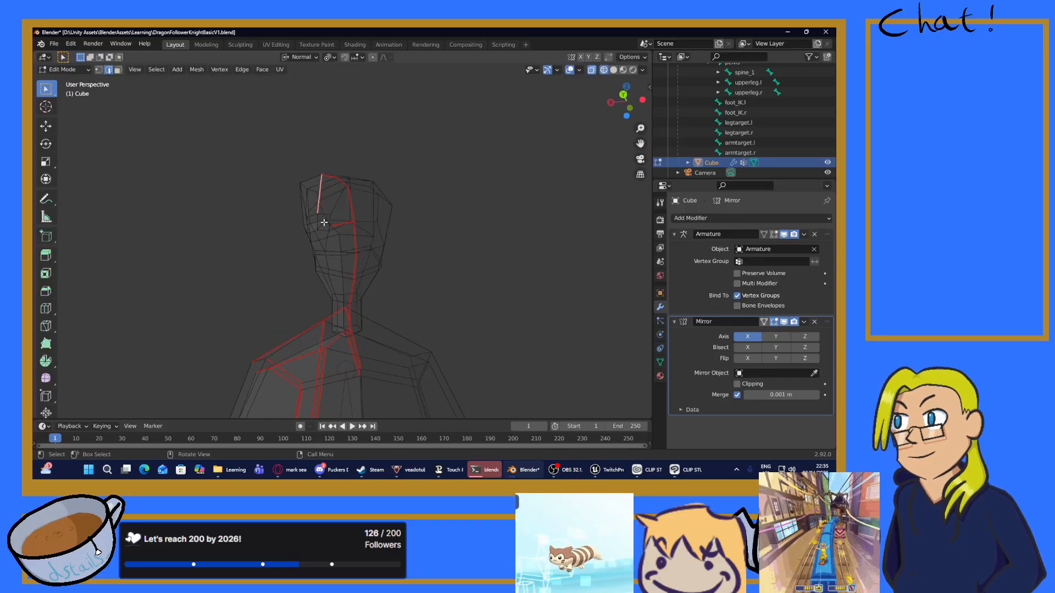
pyautogui.hotkey('ctrl', 'e')
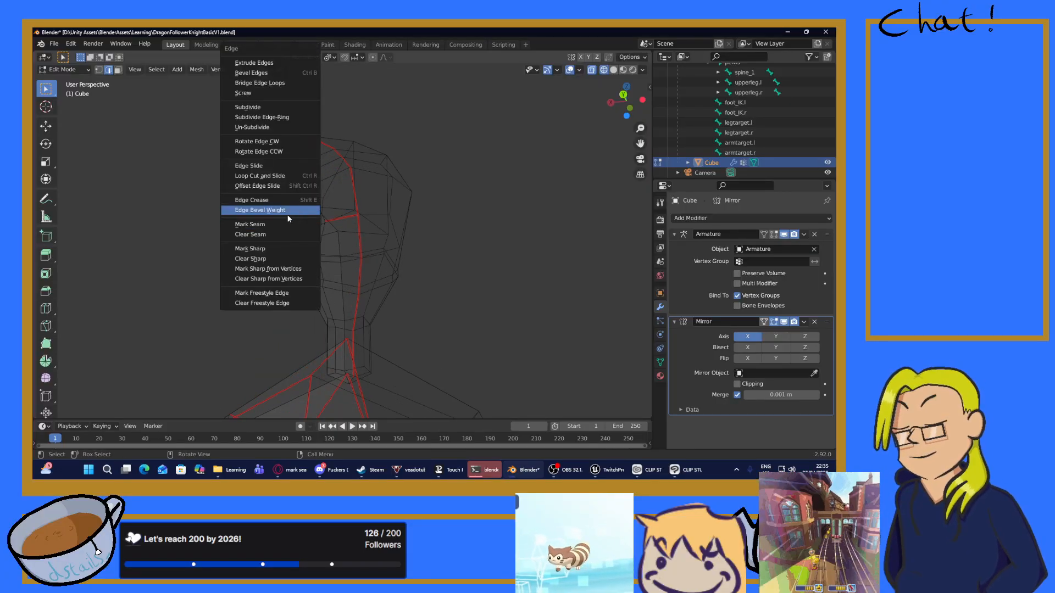
pyautogui.click(251, 227)
# Step: Mark the vertical edge parallel to the centre seam at the plume's drooping end and its neighbouring edge as seams
pyautogui.moveTo(251, 227); pyautogui.dragTo(362, 213, button='middle')
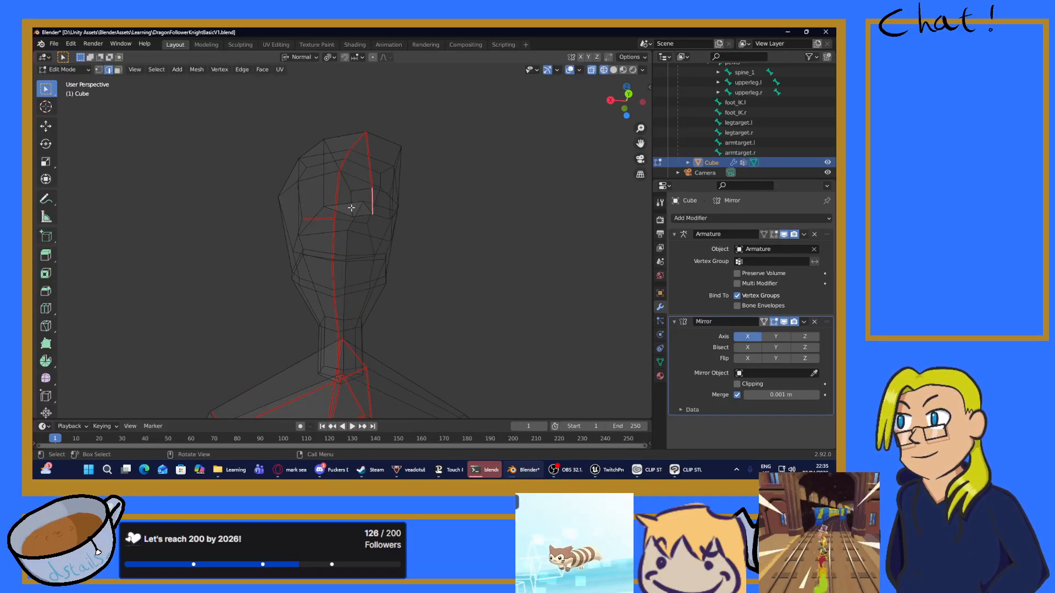
pyautogui.click(352, 208)
pyautogui.hotkey('ctrl', 'e')
pyautogui.click(312, 224)
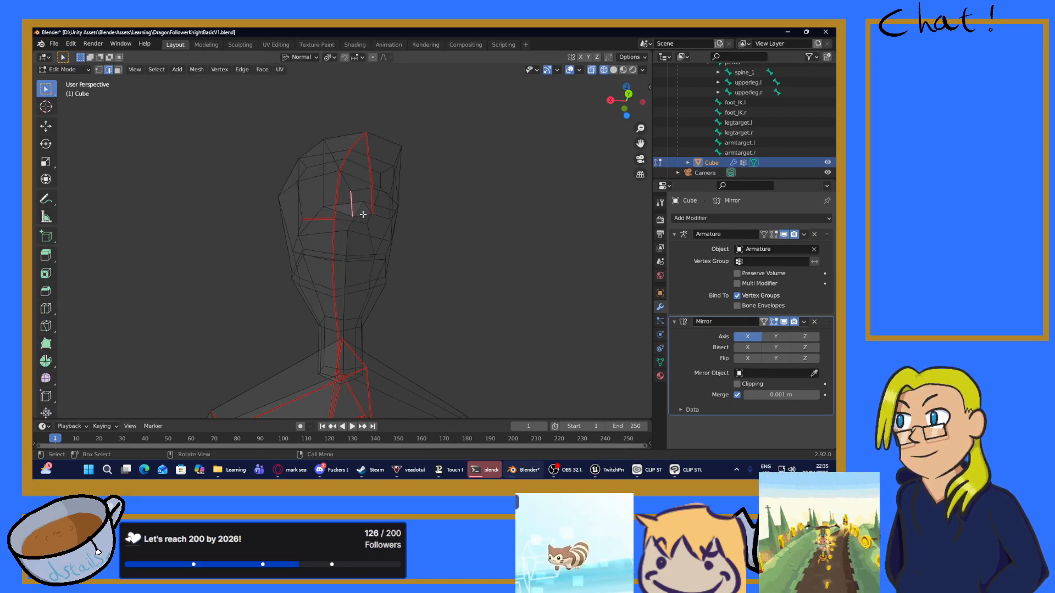
pyautogui.hotkey('ctrl', 'e')
pyautogui.click(312, 224)
pyautogui.scroll(-5, 324, 224)
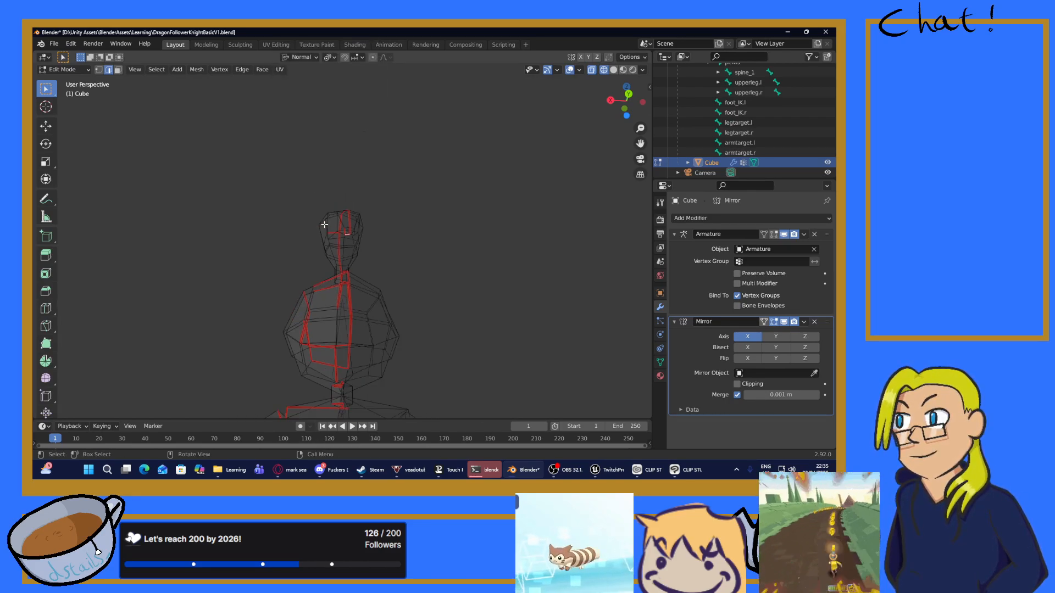
pyautogui.moveTo(324, 224)
pyautogui.mouseDown(button='middle')
pyautogui.moveTo(325, 233)
pyautogui.moveTo(299, 226)
pyautogui.moveTo(337, 271)
pyautogui.moveTo(294, 281)
pyautogui.moveTo(180, 259)
pyautogui.moveTo(99, 295)
pyautogui.moveTo(160, 363)
pyautogui.moveTo(391, 254)
pyautogui.moveTo(483, 242)
pyautogui.moveTo(434, 251)
pyautogui.moveTo(478, 247)
pyautogui.moveTo(436, 292)
pyautogui.moveTo(391, 302)
pyautogui.mouseUp(button='middle')
pyautogui.scroll(5, 450, 268)
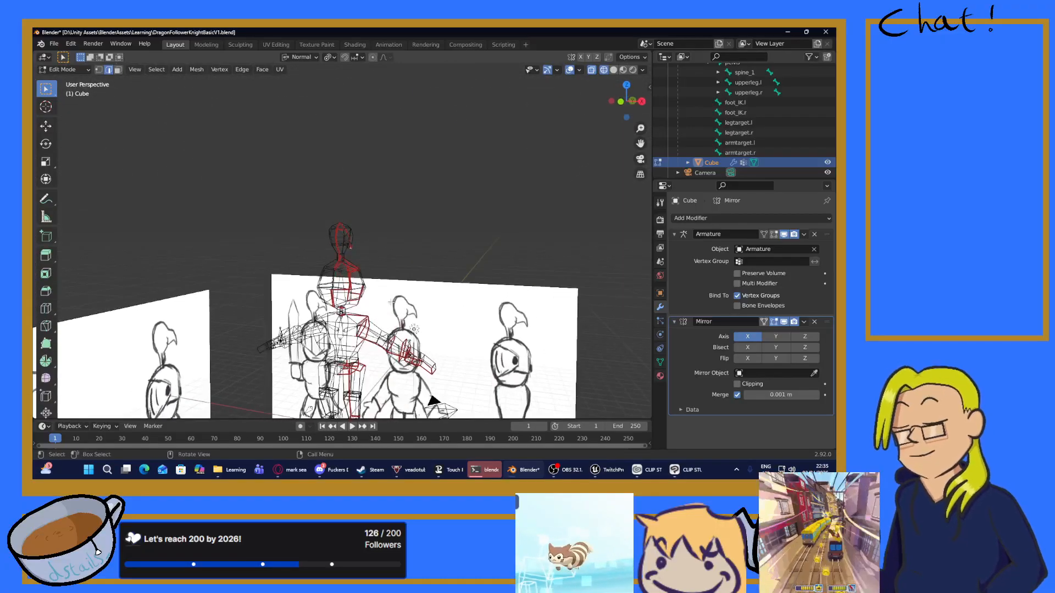
# Step: Save the file and display the whole knight mesh's UV layout in the UV Editing workspace
pyautogui.hotkey('ctrl', 's')
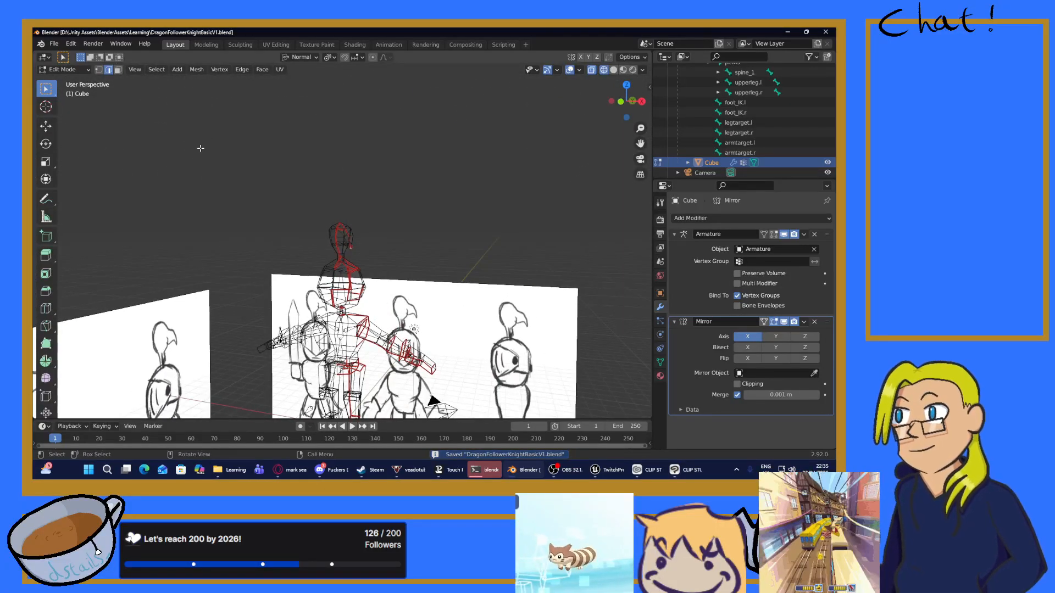
pyautogui.click(267, 43)
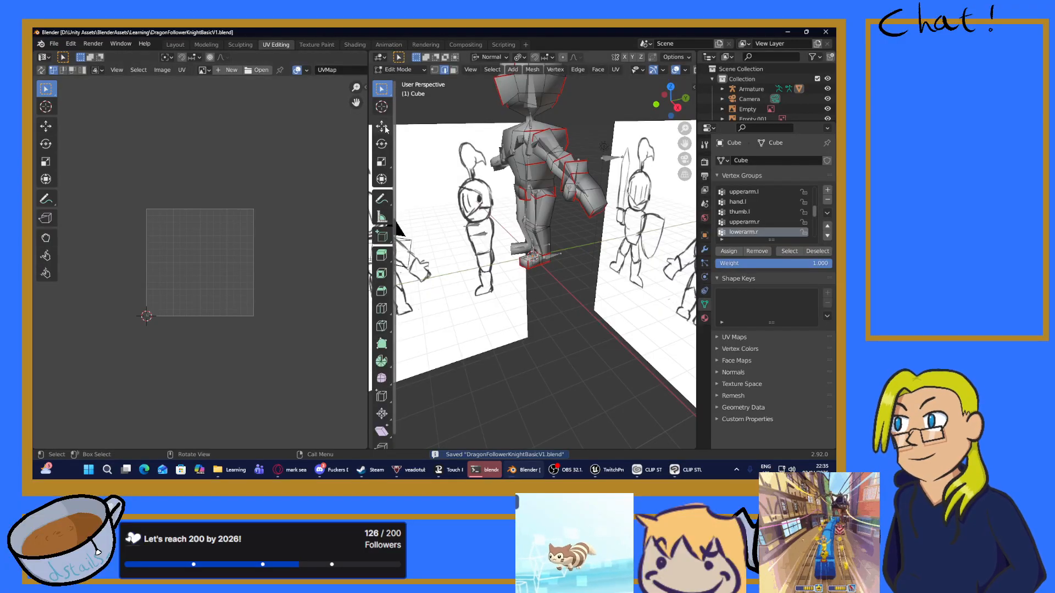
pyautogui.scroll(-4, 494, 237)
pyautogui.press('a')
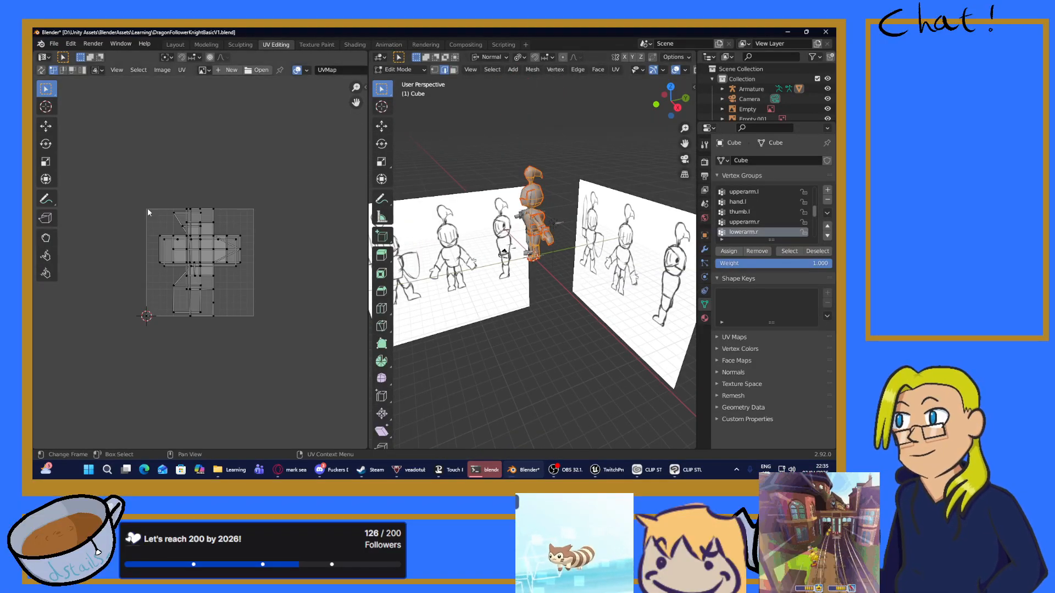
pyautogui.scroll(4, 148, 211)
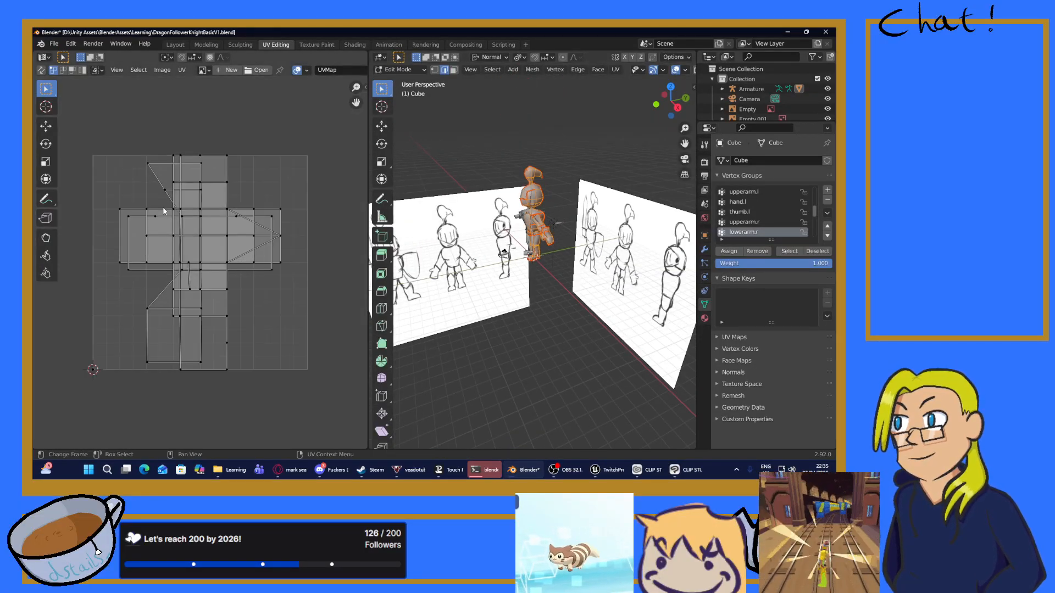
pyautogui.scroll(1, 163, 210)
pyautogui.scroll(1, 200, 239)
pyautogui.scroll(-1, 199, 239)
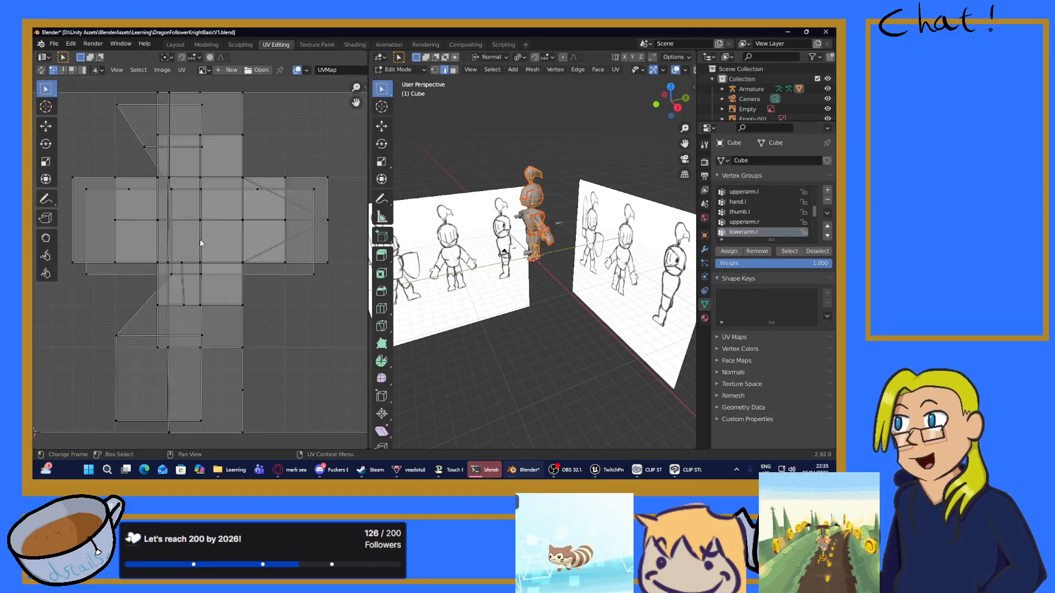
# Step: Box-select the head and the arm region in turn to inspect the UV faces belonging to each
pyautogui.moveTo(504, 147); pyautogui.dragTo(543, 179)
pyautogui.scroll(3, 542, 178)
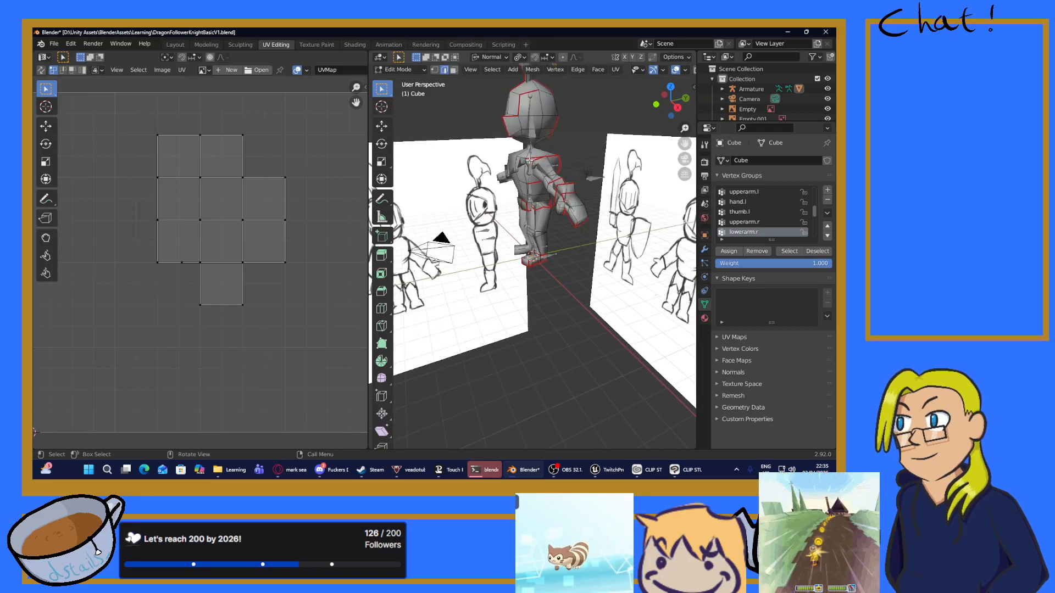
pyautogui.scroll(-3, 529, 159)
pyautogui.click(537, 85)
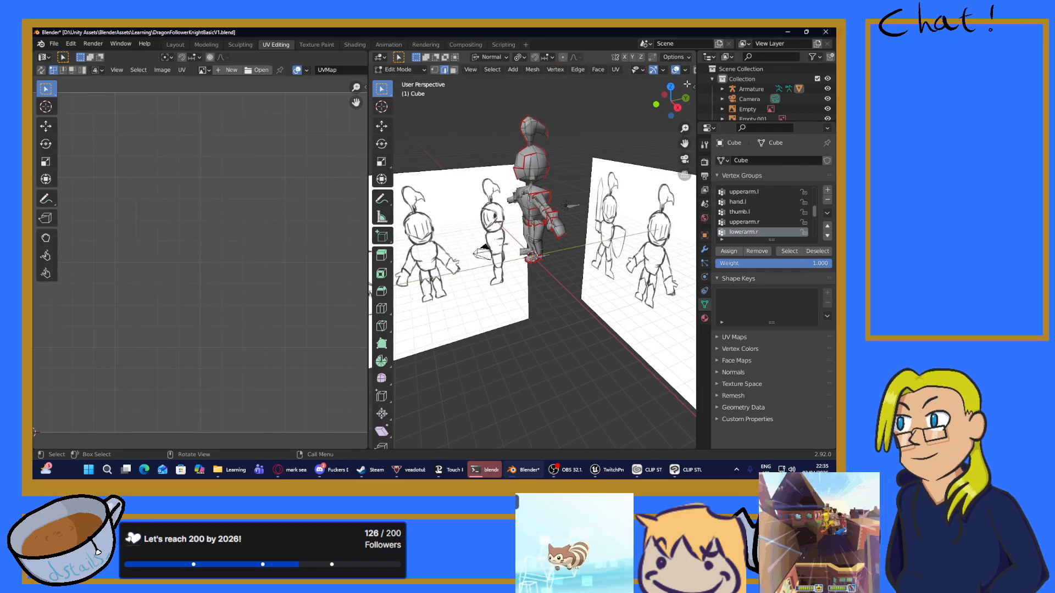
pyautogui.scroll(2, 511, 225)
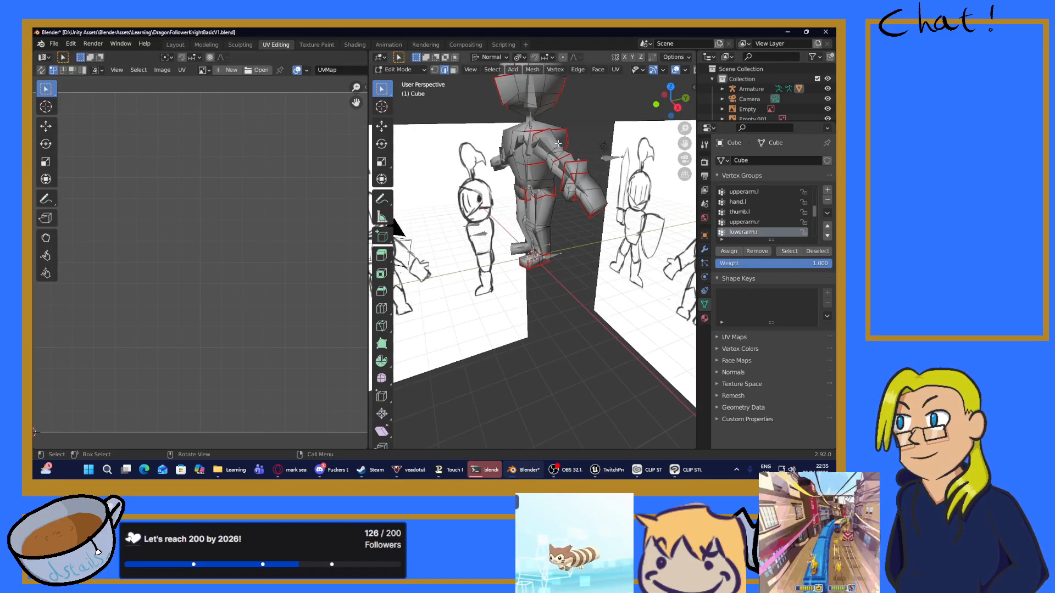
pyautogui.moveTo(557, 142); pyautogui.dragTo(632, 234)
pyautogui.moveTo(606, 230); pyautogui.dragTo(483, 137, button='middle')
pyautogui.click(448, 242)
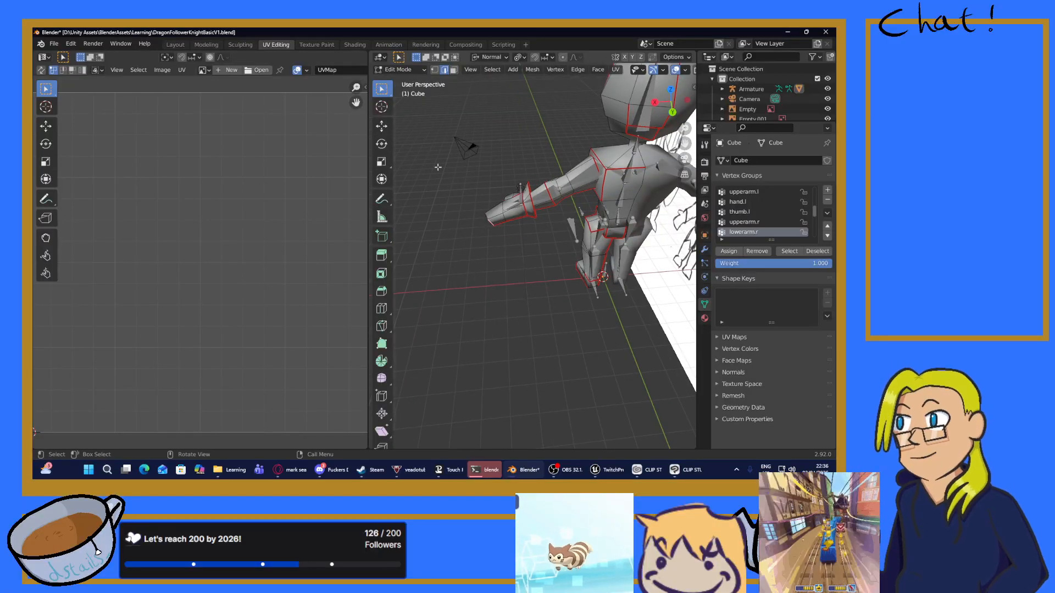
# Step: Try to box-select the hand beyond the wrist seam in solid shading
pyautogui.moveTo(436, 164); pyautogui.dragTo(551, 243)
pyautogui.click(466, 175)
pyautogui.moveTo(466, 175); pyautogui.dragTo(534, 249)
pyautogui.moveTo(534, 250); pyautogui.dragTo(676, 96, button='middle')
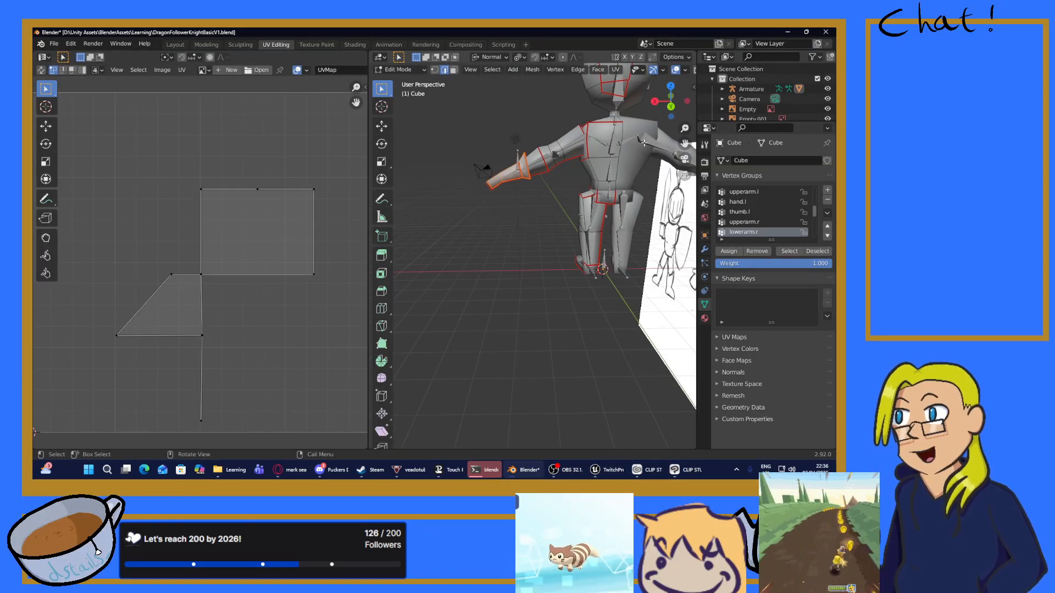
# Step: Widen the 3D view, switch it to wireframe shading and box-select the hand's complete geometry
pyautogui.moveTo(697, 142); pyautogui.dragTo(735, 137)
pyautogui.click(709, 71)
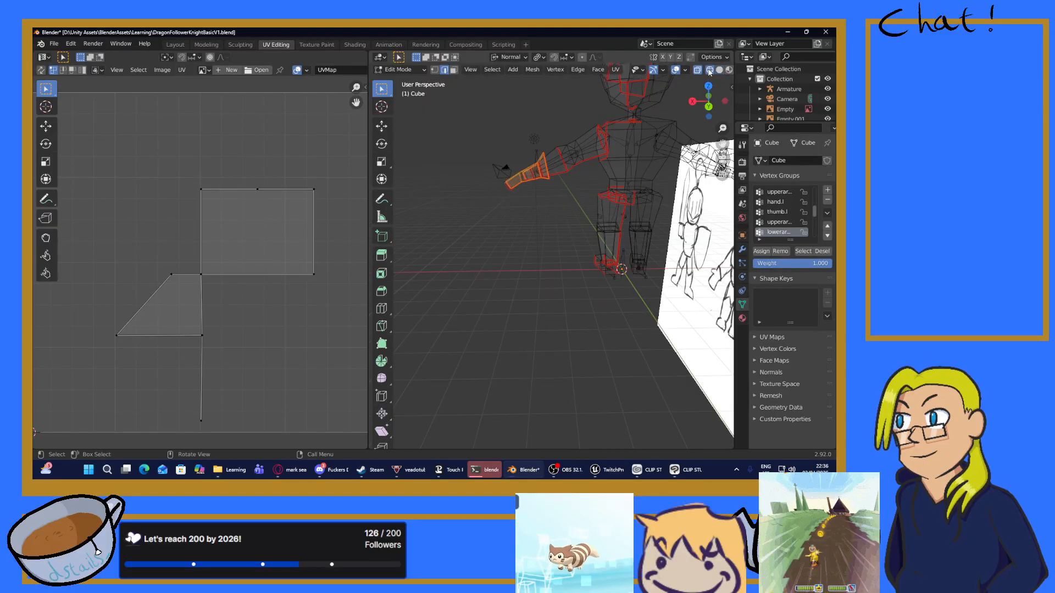
pyautogui.click(522, 119)
pyautogui.moveTo(479, 120); pyautogui.dragTo(556, 221)
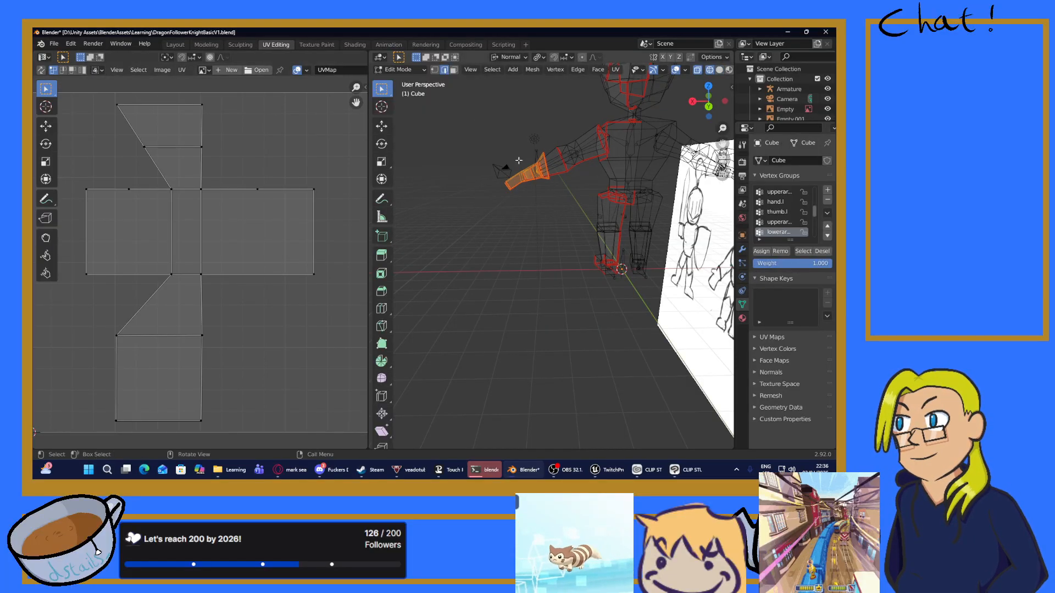
# Step: Try to move the upper edge of the hand's wide rectangular UV section upward, and undo the change
pyautogui.moveTo(611, 156); pyautogui.dragTo(732, 201, button='middle')
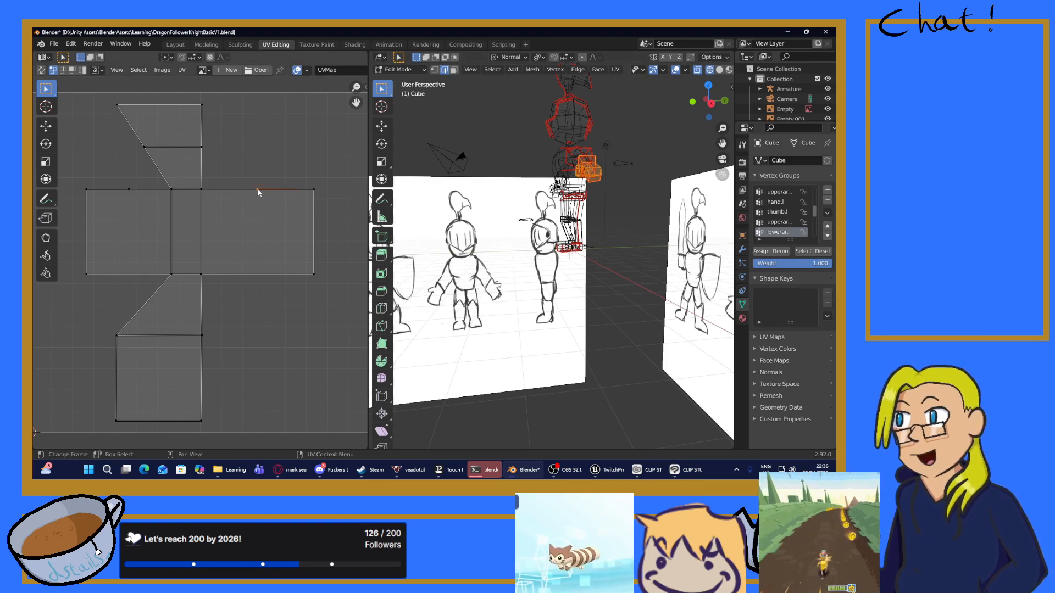
pyautogui.moveTo(258, 192); pyautogui.dragTo(257, 142)
pyautogui.hotkey('ctrl', 'z')
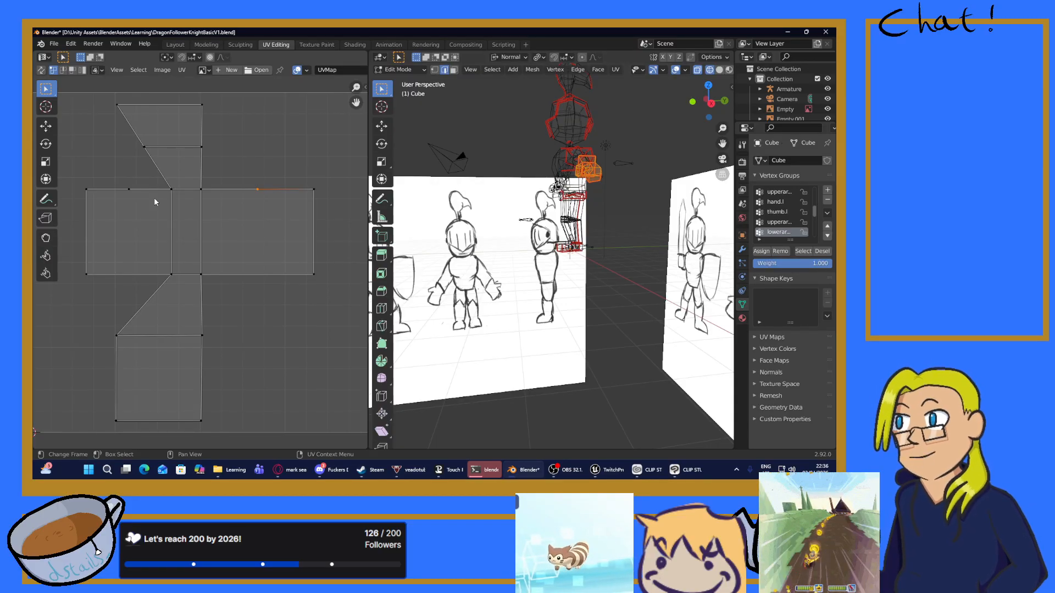
# Step: Save the knight file with the hand geometry still selected
pyautogui.press('ctrl')
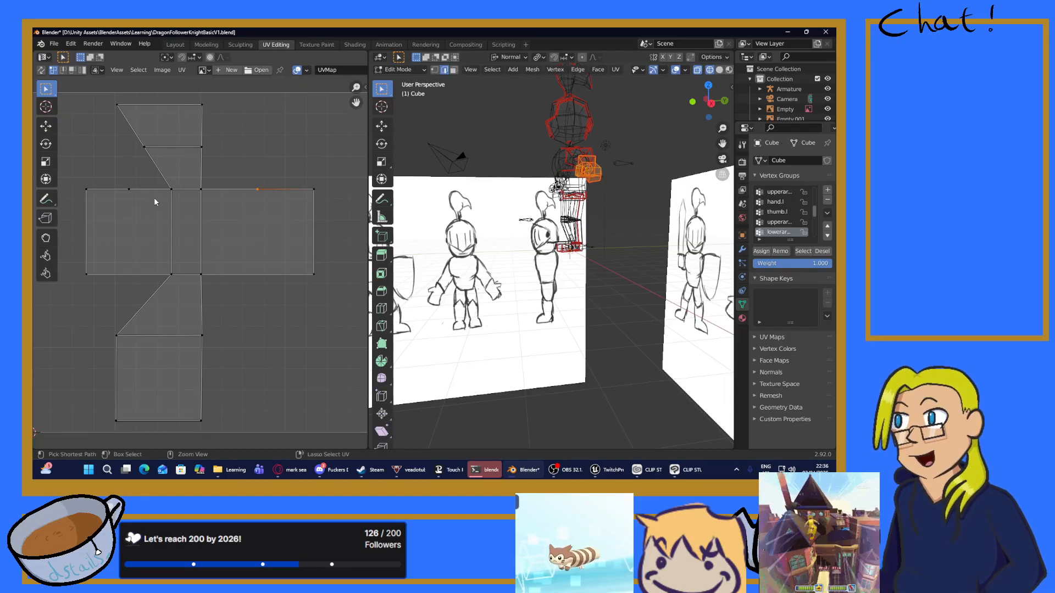
pyautogui.hotkey('ctrl', 's')
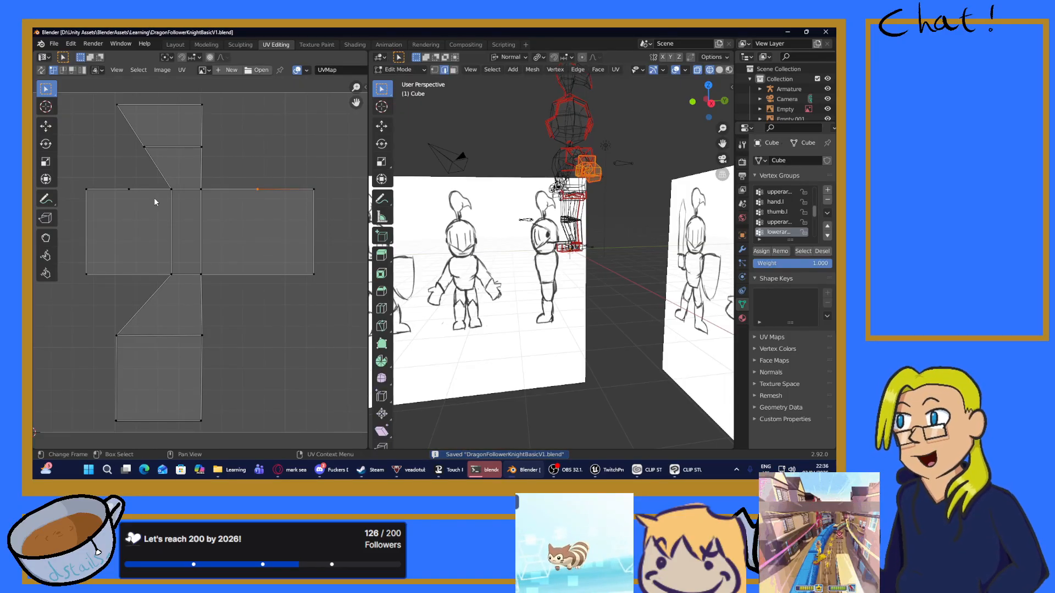
pyautogui.moveTo(549, 263); pyautogui.dragTo(610, 250, button='middle')
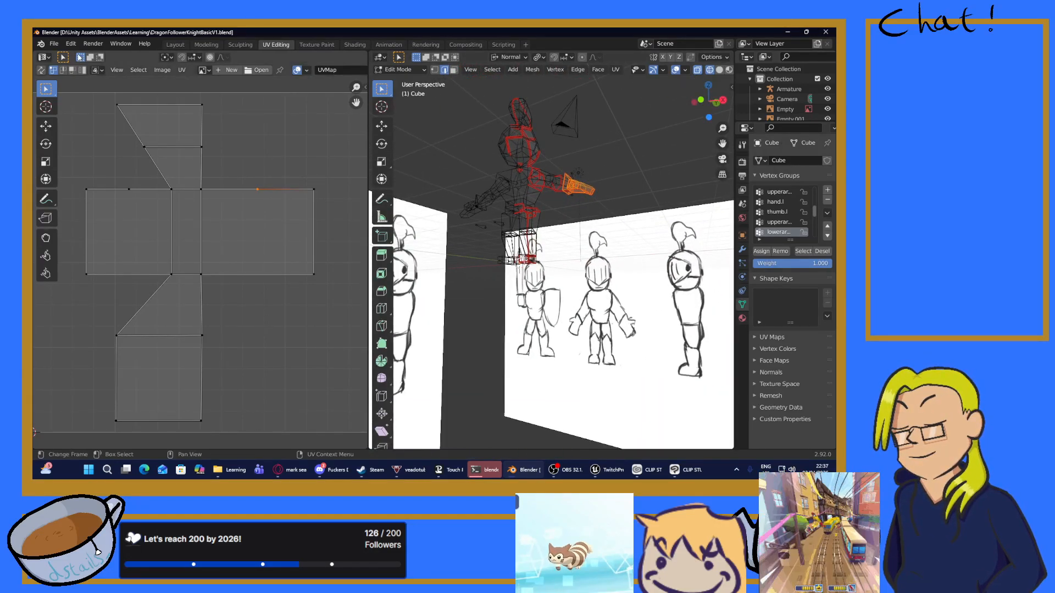